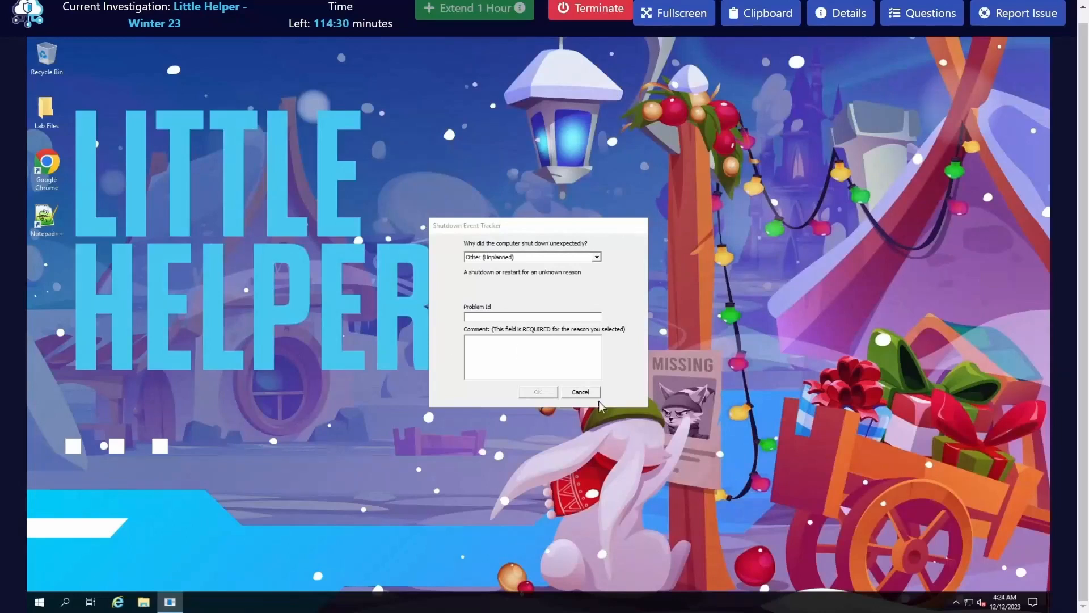
Step: Dismiss the shutdown reason dialog, then read the investigation's scenario details and questions
click(580, 392)
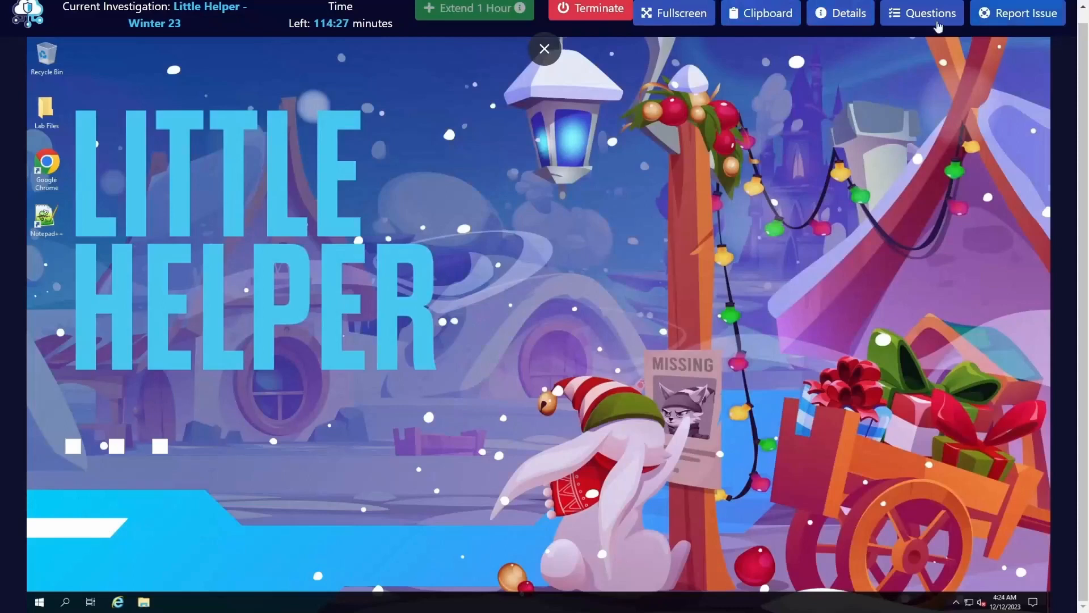
click(840, 16)
scroll(816, 461, down, 1)
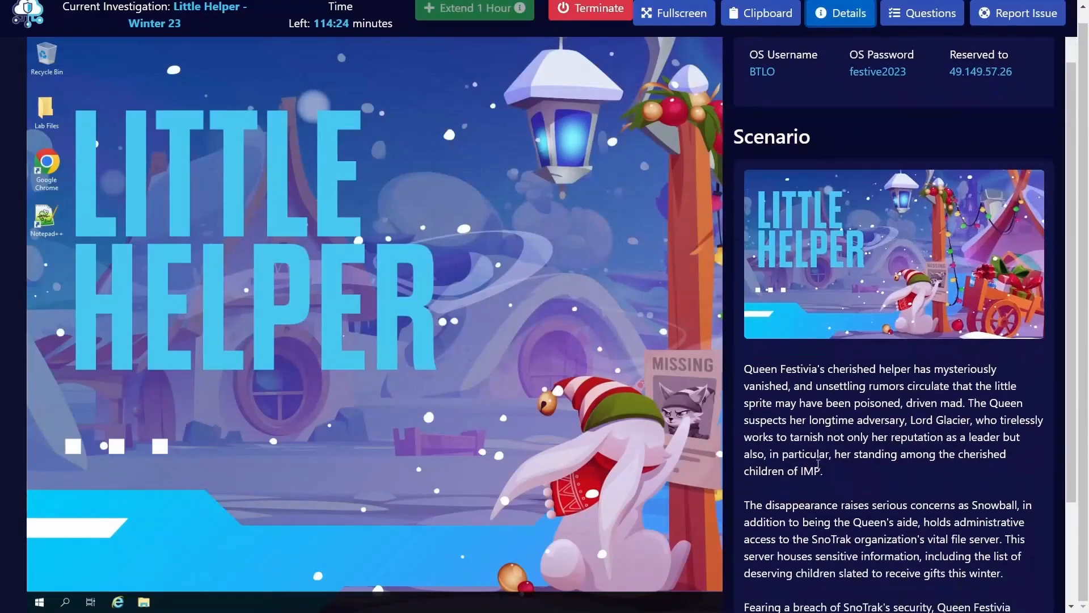
scroll(814, 458, down, 1)
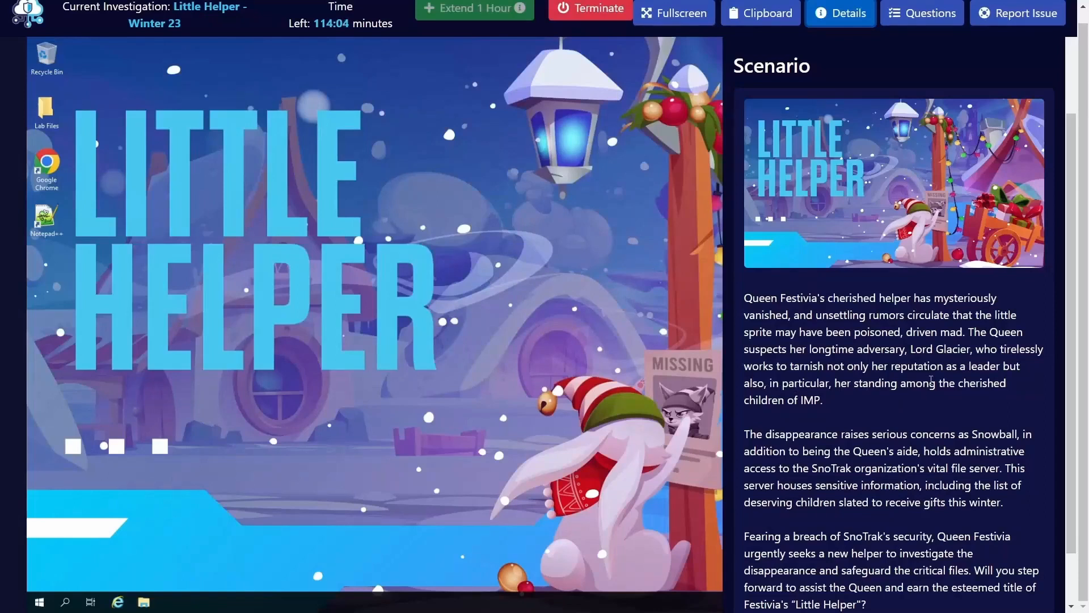
scroll(850, 428, down, 1)
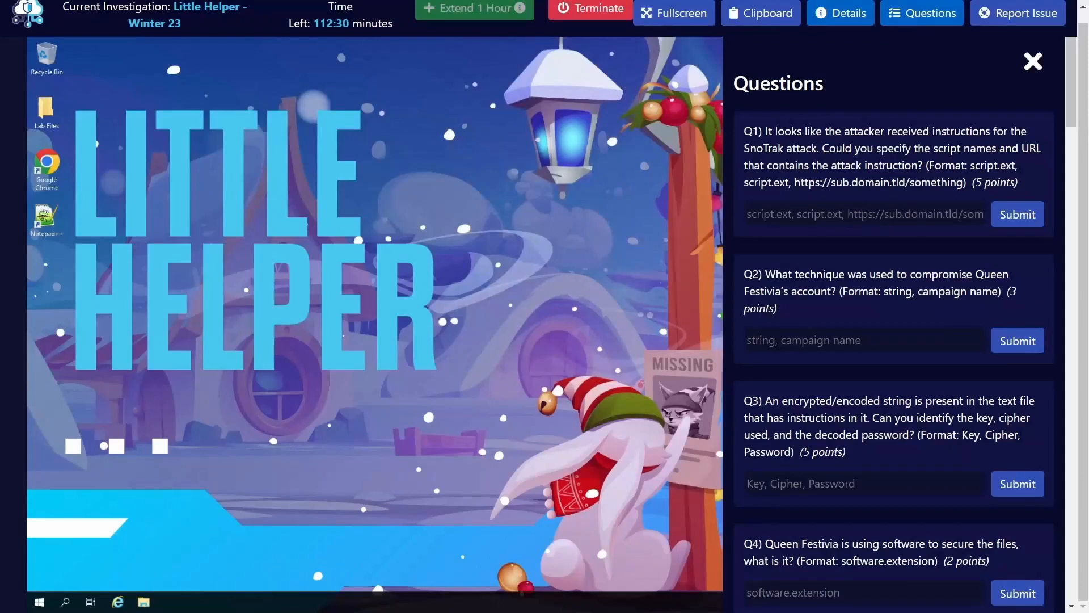
click(1032, 67)
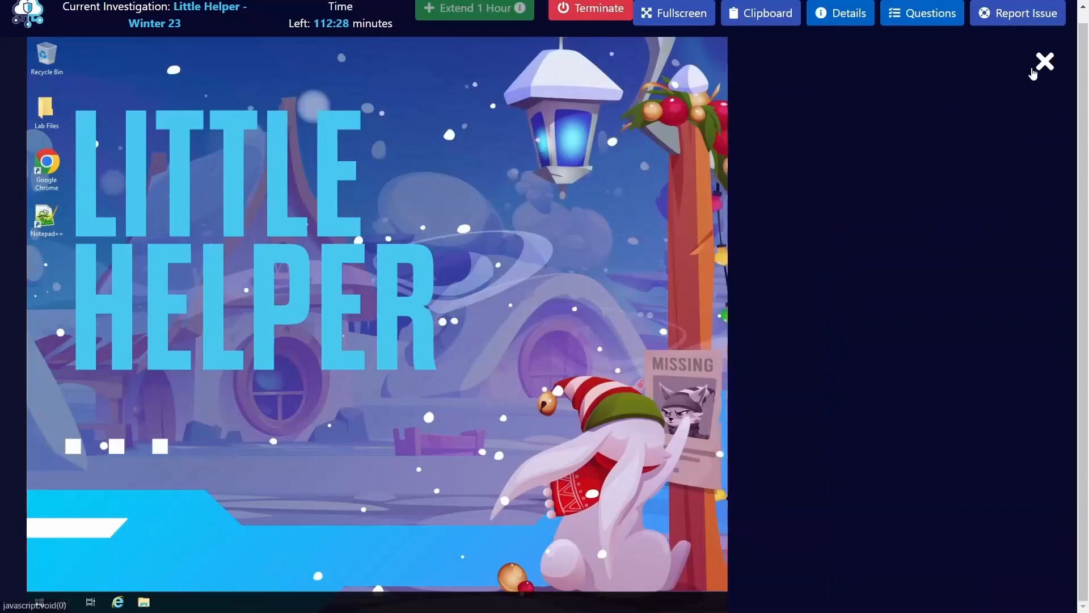
Step: Open the chainsaw folder inside TOOLS in the desktop's Lab Files folder
double_click(64, 118)
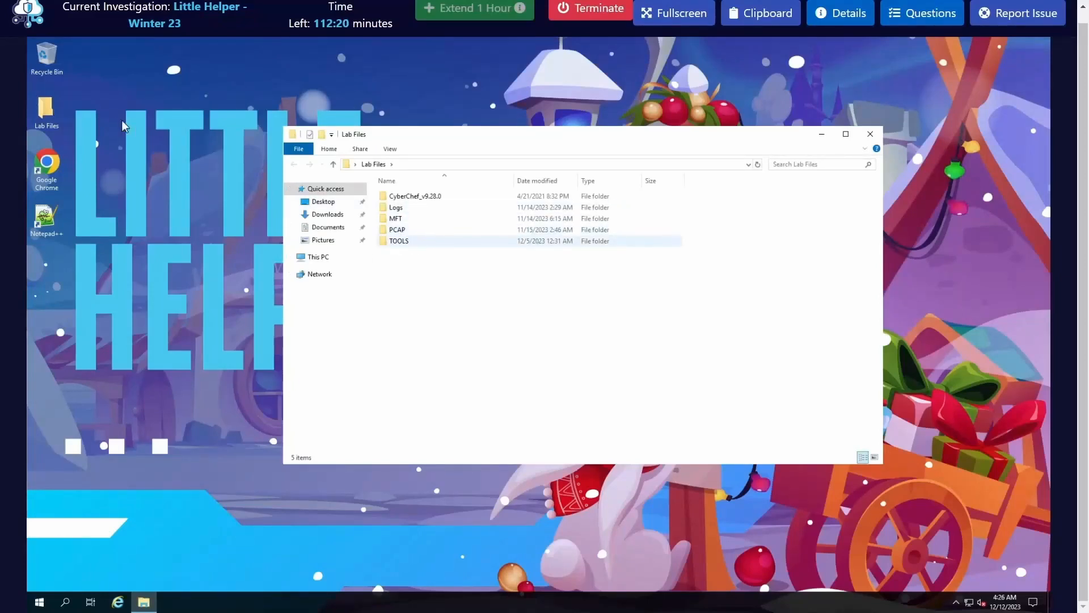
double_click(416, 241)
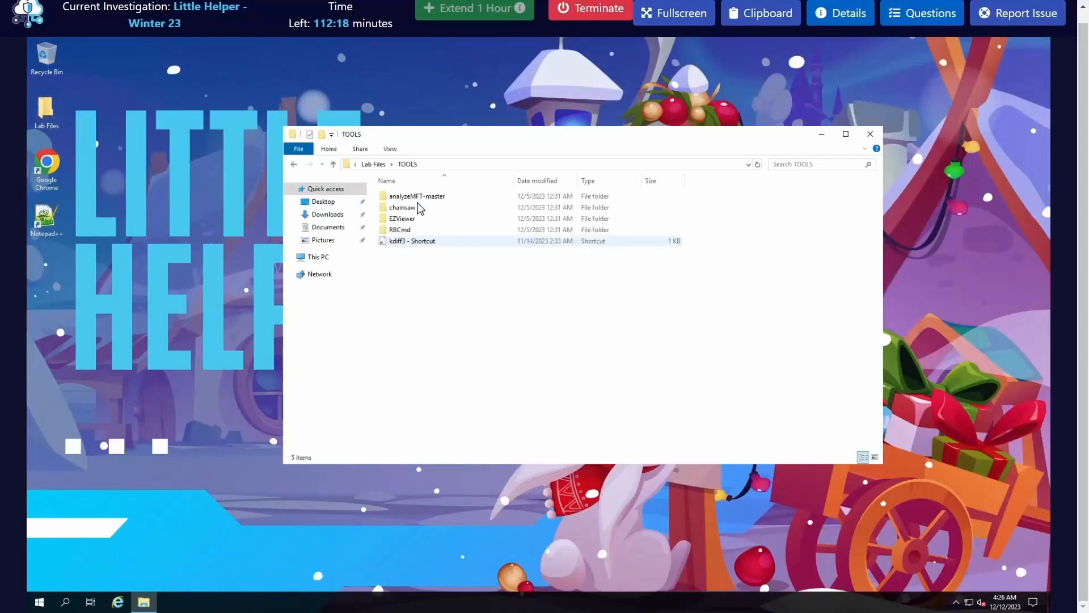
double_click(417, 208)
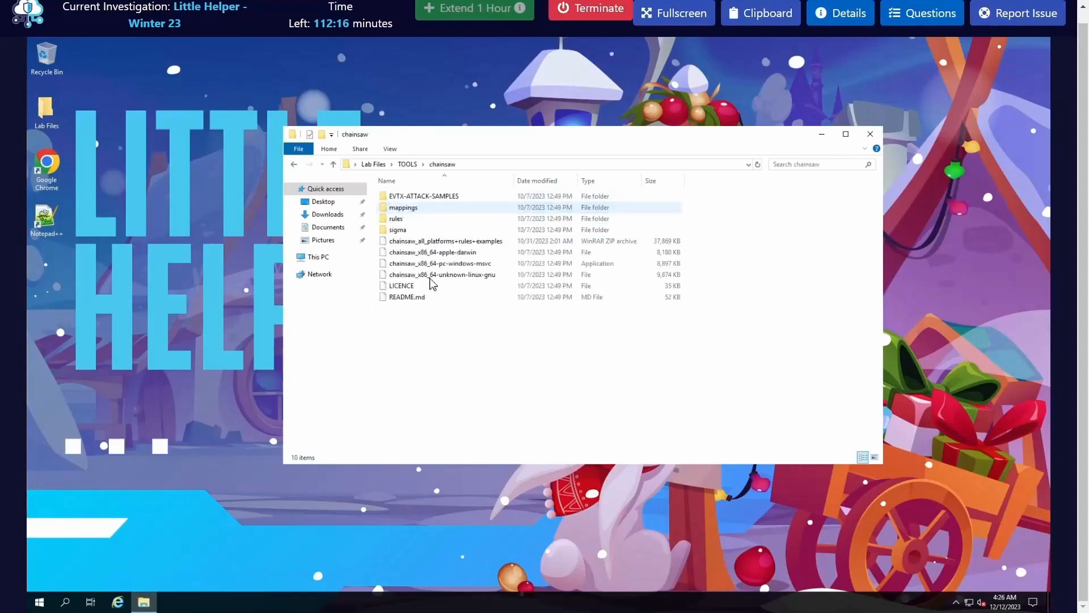
Step: Open a Command Prompt with administrator rights and approve the elevation request
key(super)
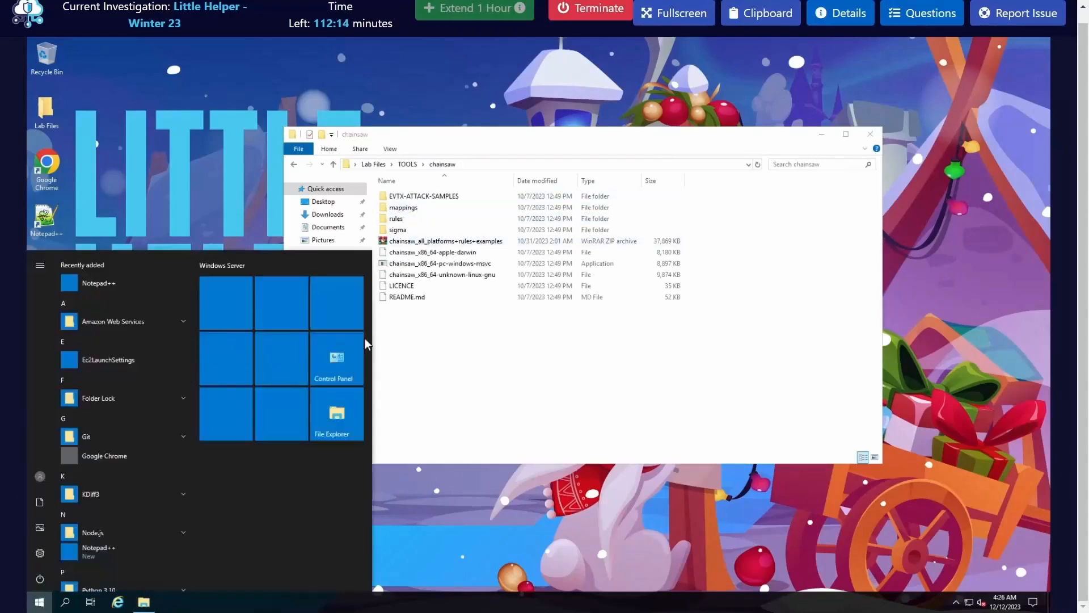
click(241, 418)
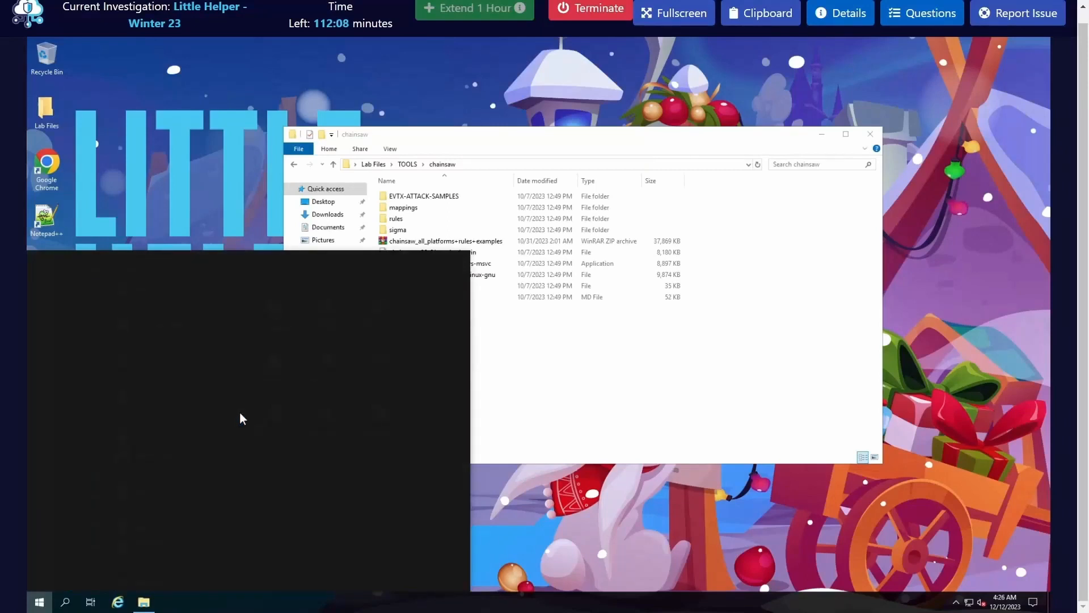
text(cmd)
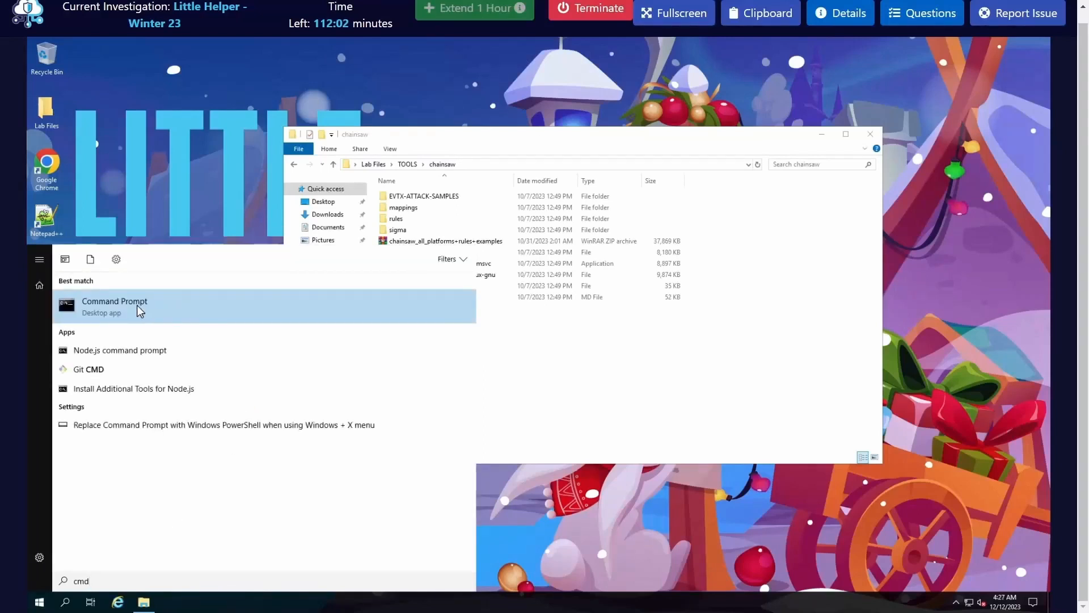
right_click(139, 304)
click(180, 307)
click(181, 309)
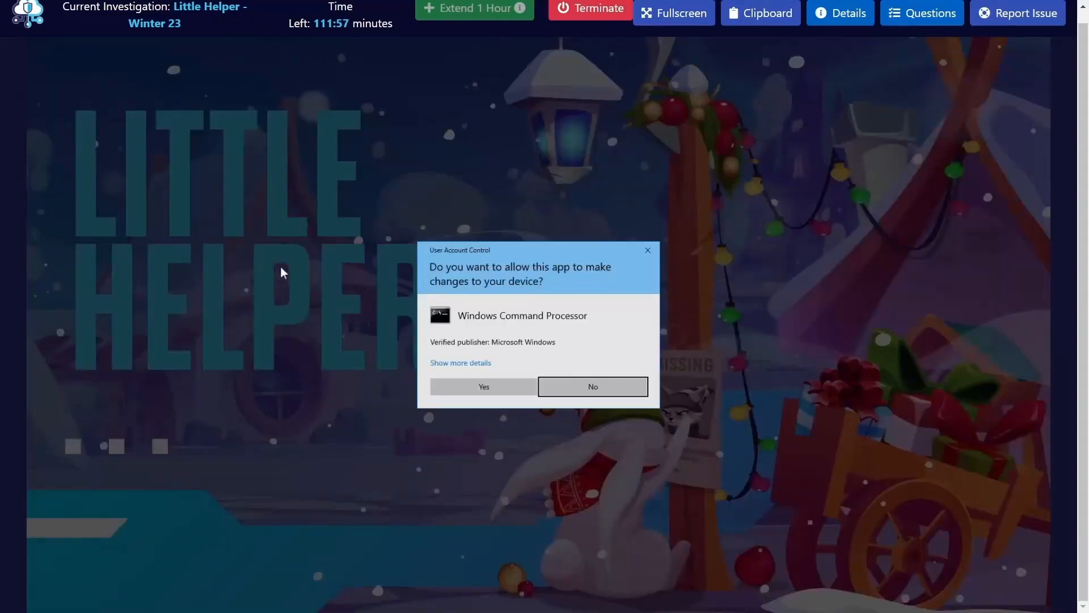
click(486, 383)
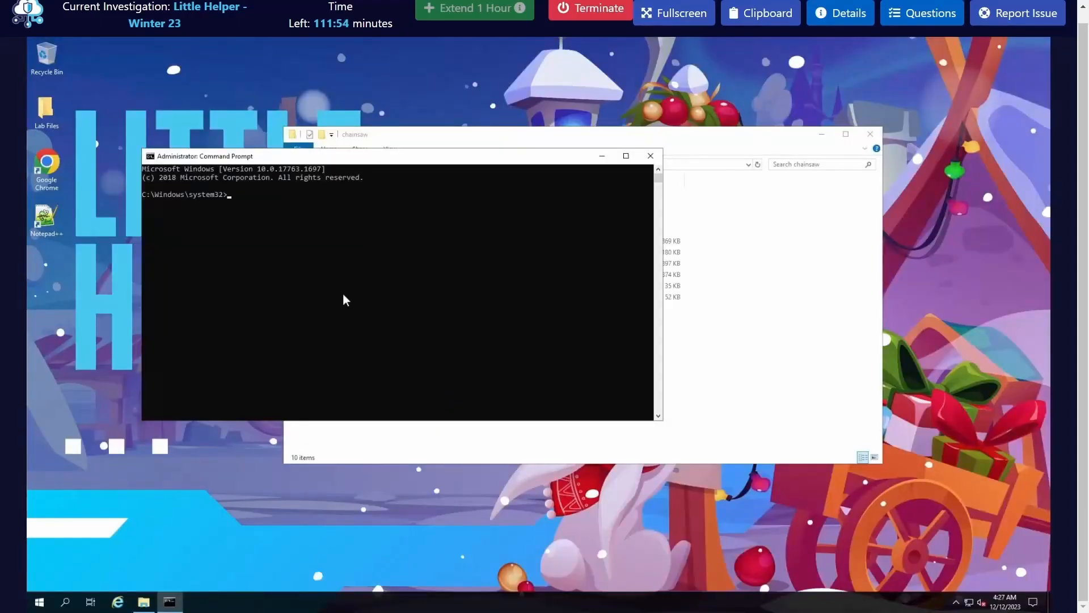
Step: Change the Command Prompt's working directory to C:\Users\BTLOTest\Desktop\Lab Files
text(cd \)
key(Return)
text(cd)
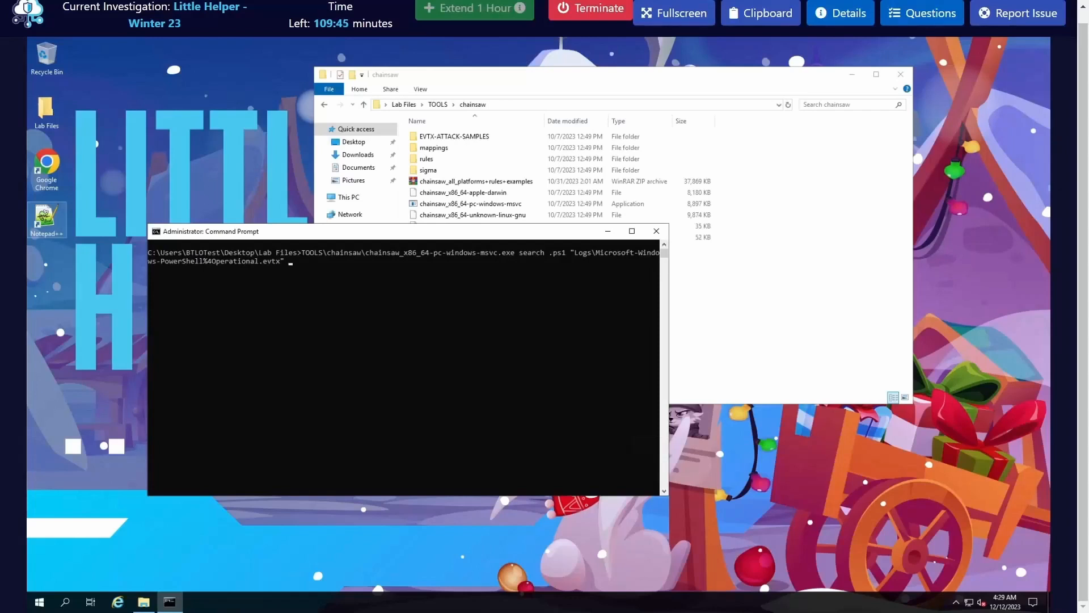
Step: Run chainsaw_x86_64-pc-windows-msvc.exe from TOOLS\chainsaw to search Logs\Microsoft-Windows-PowerShell%4Operational.evtx for .ps1
click(336, 383)
right_click(335, 383)
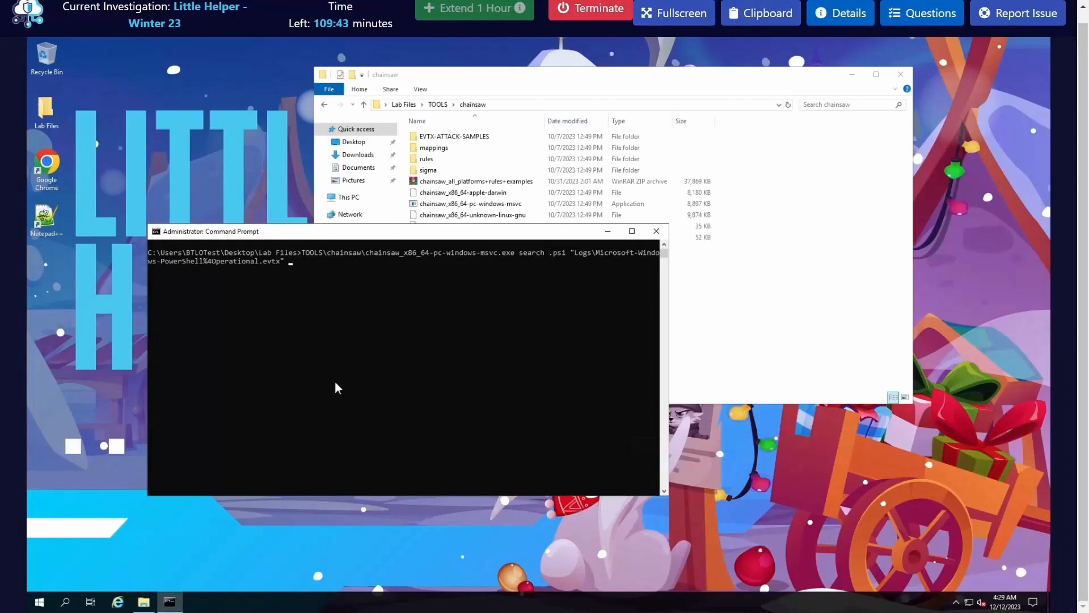
click(335, 380)
right_click(335, 381)
key(Return)
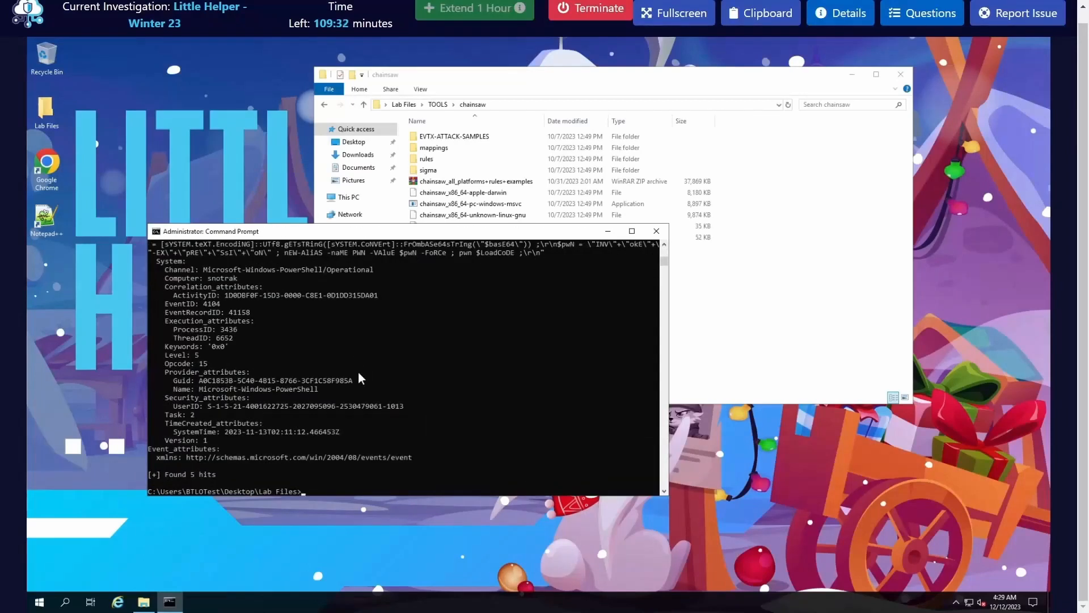
Step: Examine the script paths, script block text and download URLs in the Chainsaw search results
scroll(370, 371, up, 3)
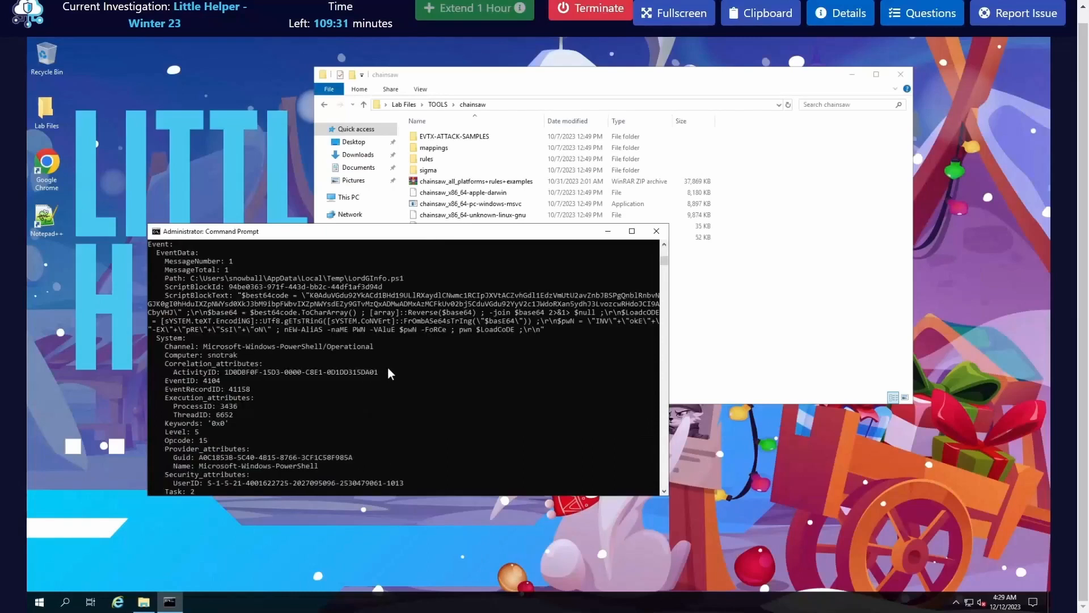
scroll(528, 368, up, 4)
drag(406, 381, 353, 380)
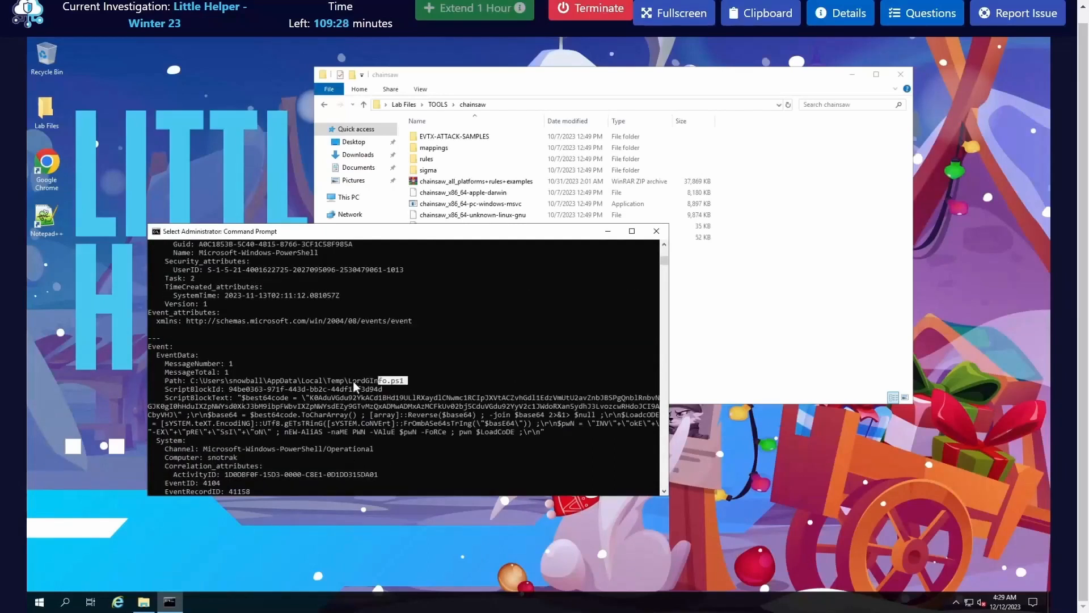
scroll(457, 392, up, 9)
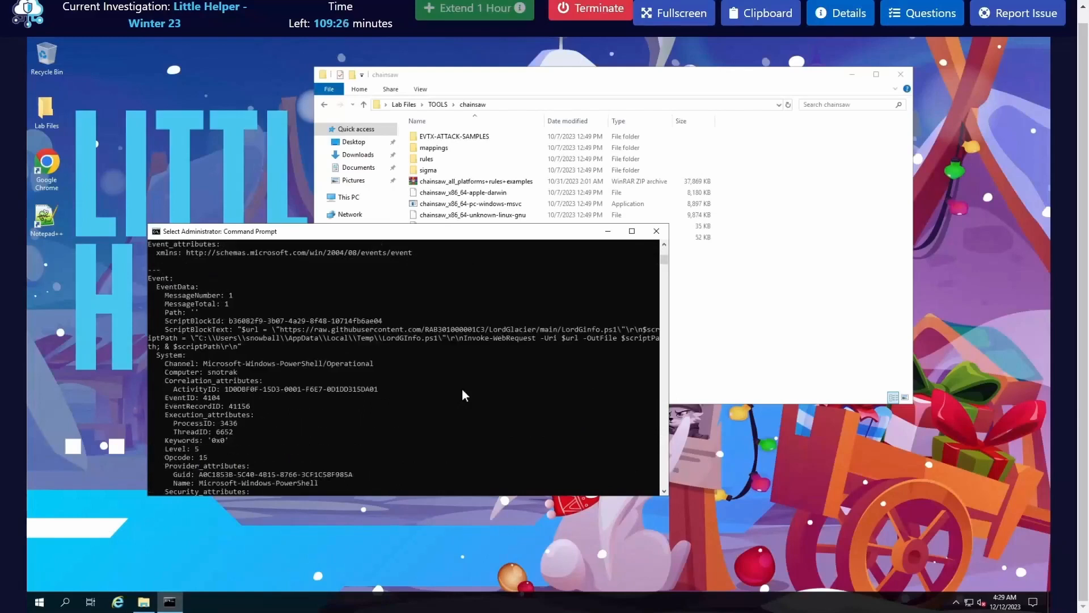
scroll(465, 391, up, 9)
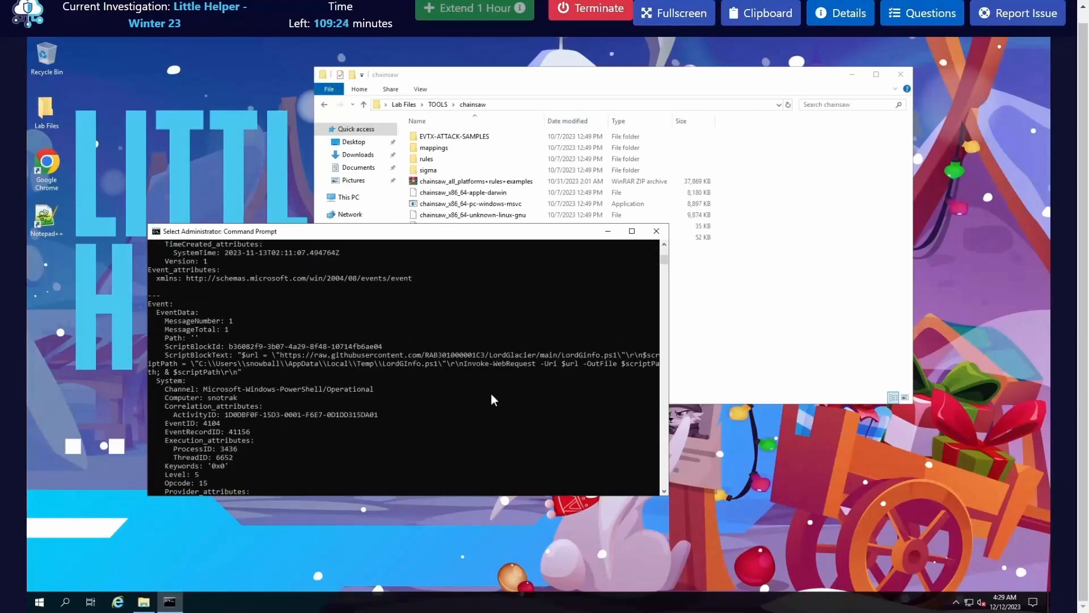
scroll(490, 394, up, 5)
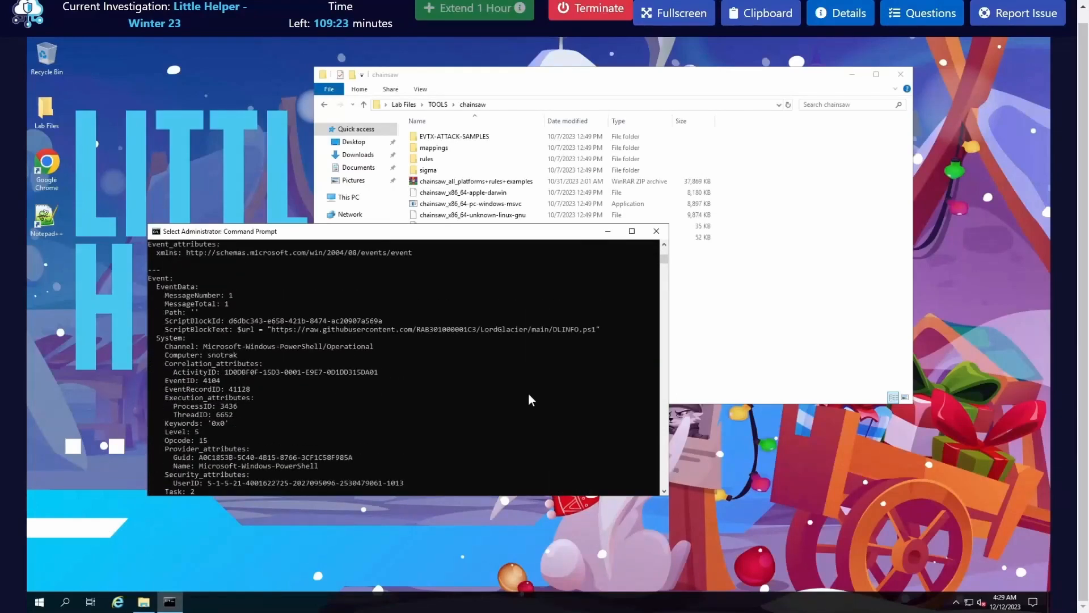
drag(555, 411, 553, 404)
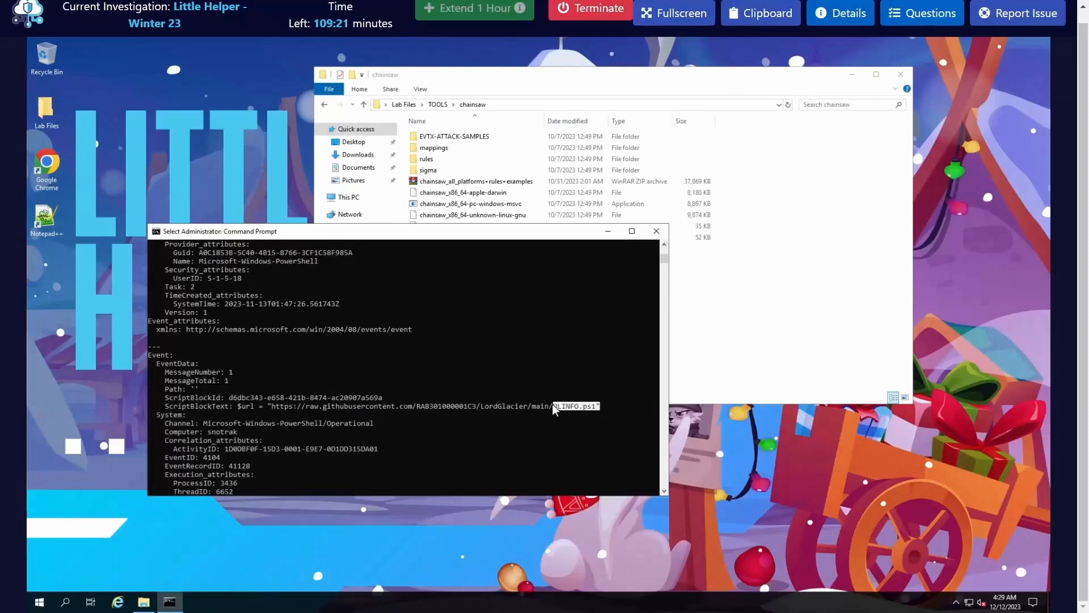
click(430, 347)
click(512, 407)
scroll(502, 404, up, 6)
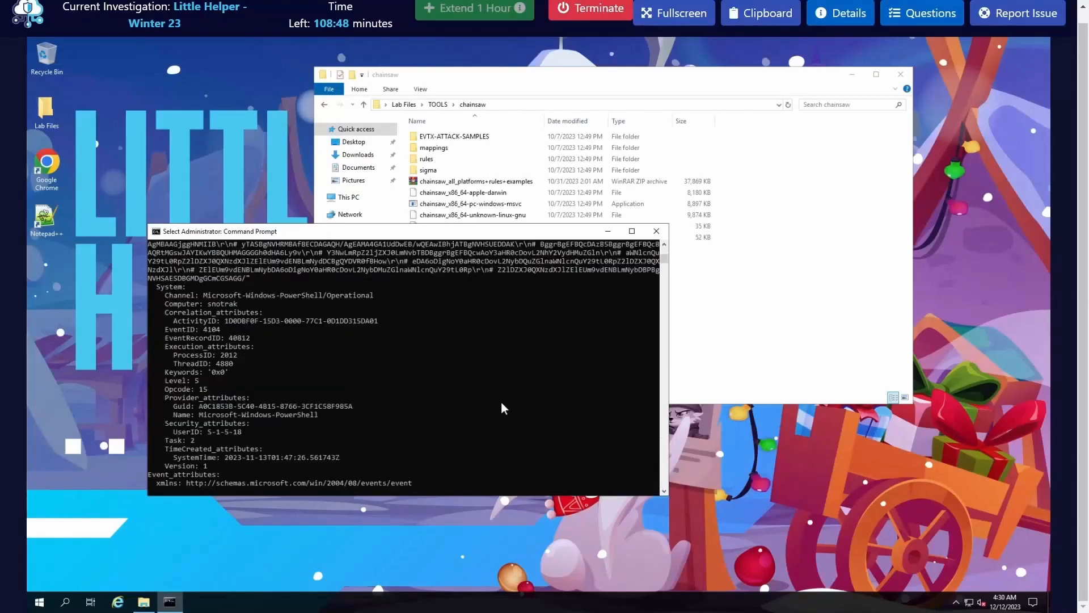
scroll(501, 400, up, 10)
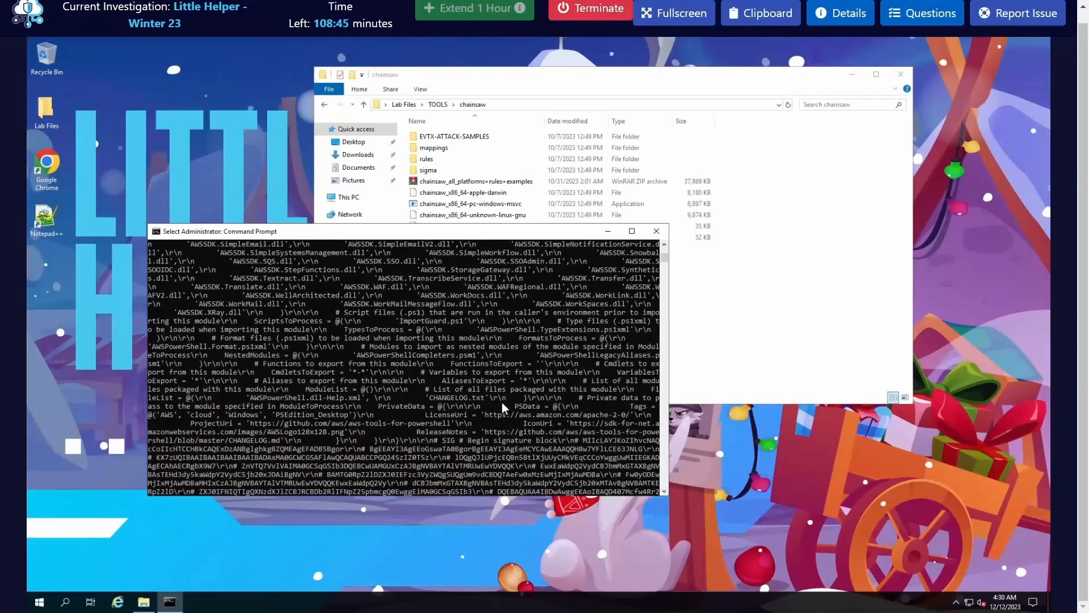
scroll(444, 404, down, 5)
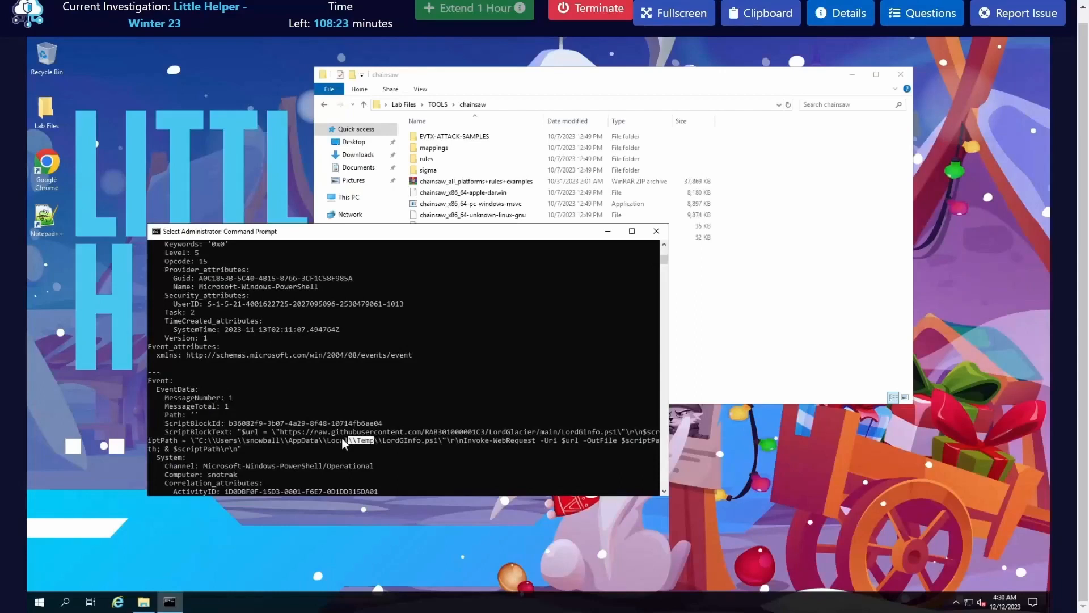
Step: Open a second File Explorer window and browse to Local Disk (C:)
click(727, 365)
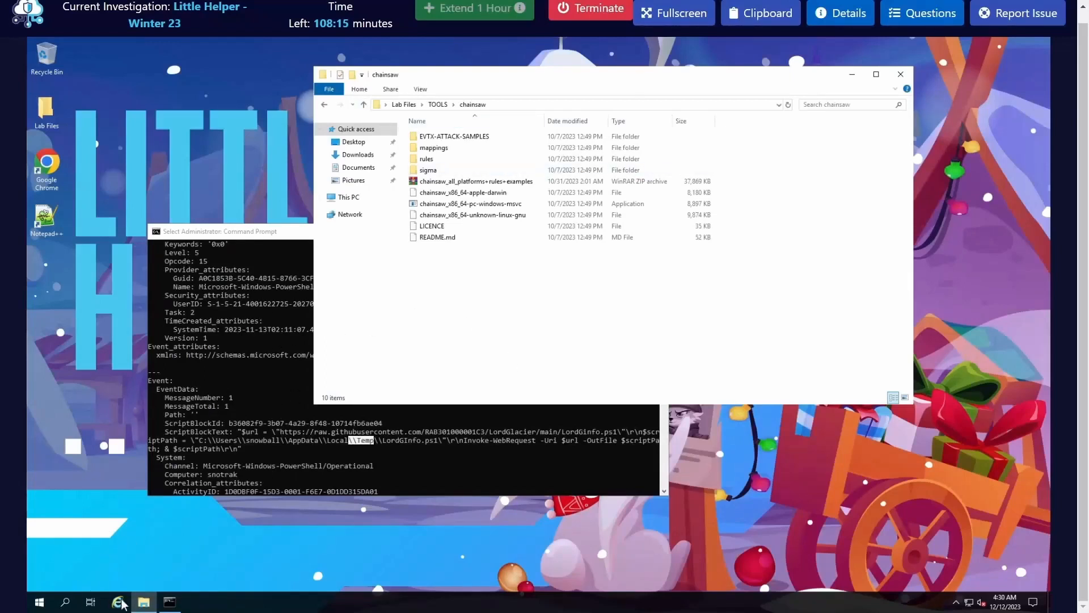
key(super)
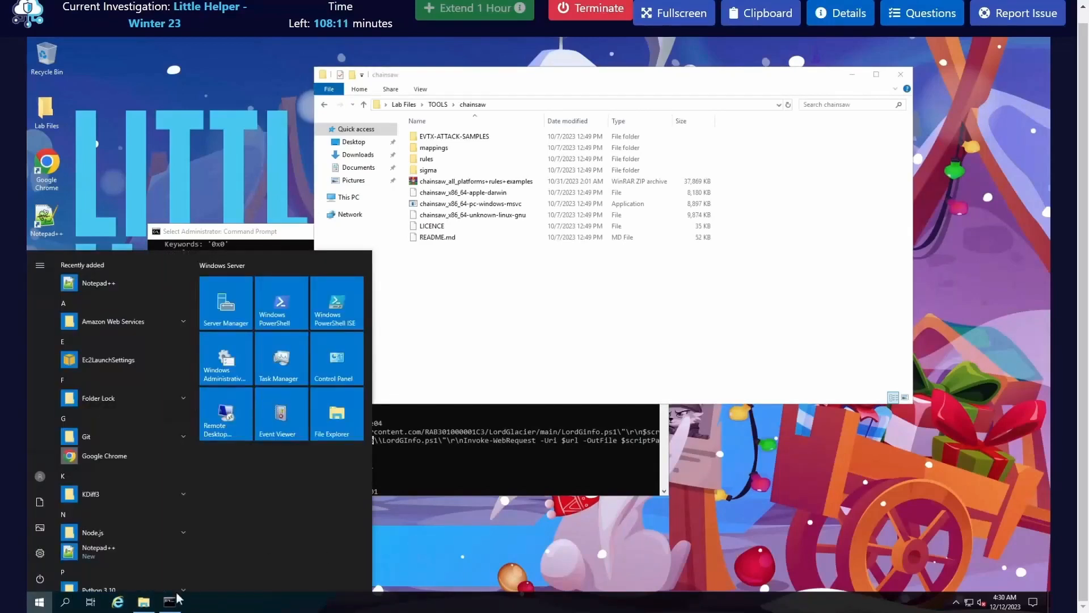
right_click(153, 597)
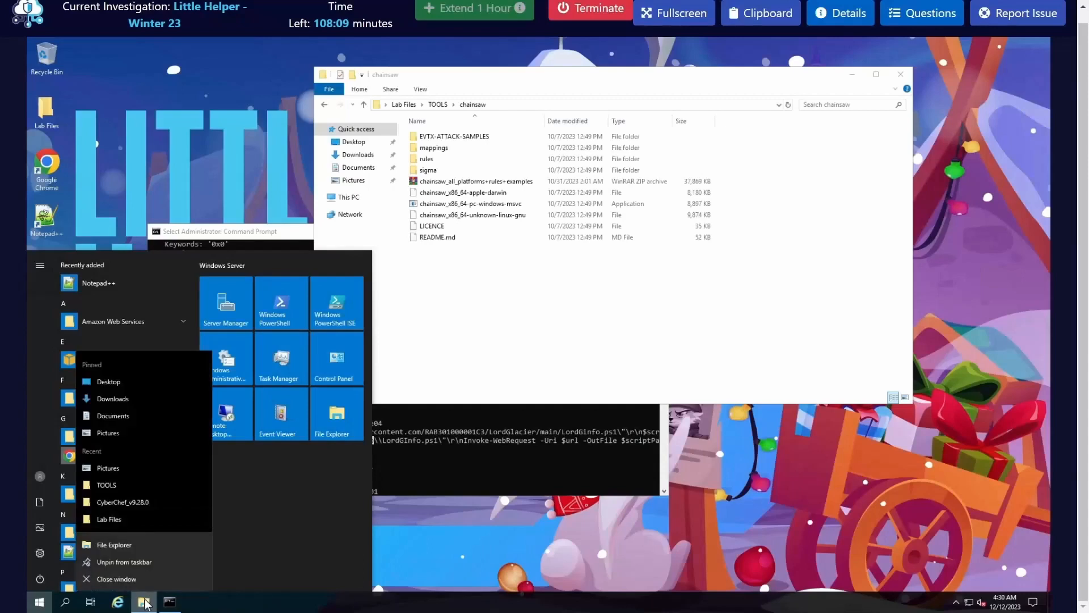
click(137, 546)
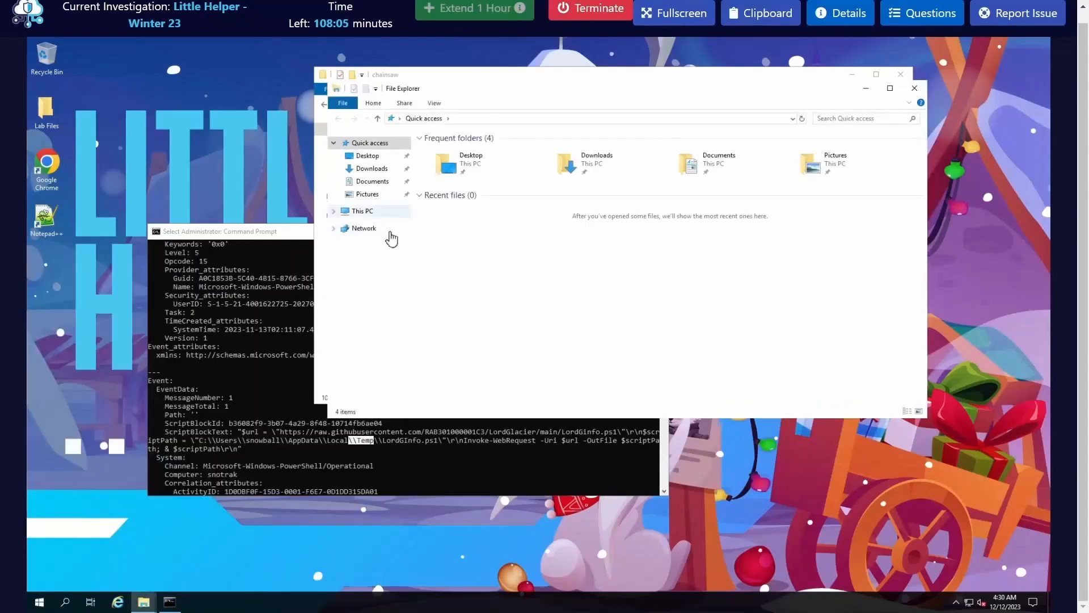
click(362, 211)
double_click(514, 260)
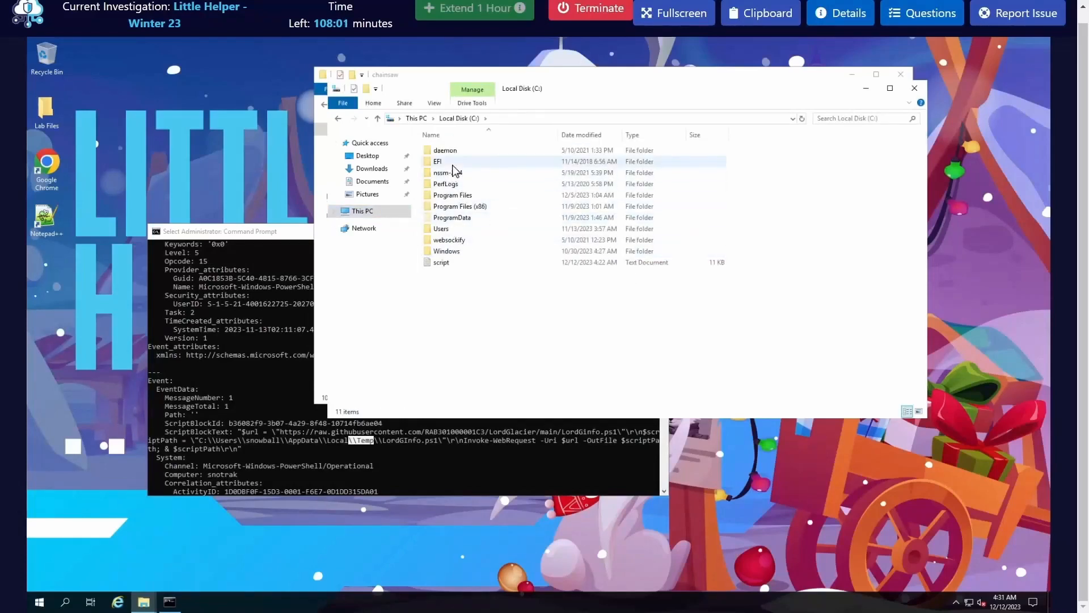
Step: Open the snowball folder under Users and accept permanent access to it
double_click(454, 232)
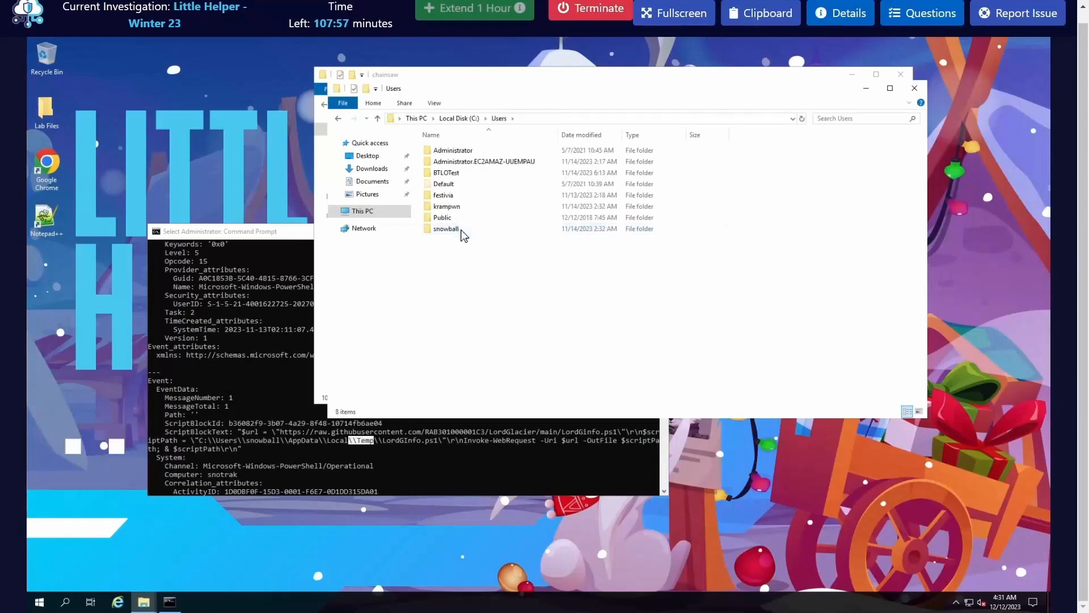
click(451, 229)
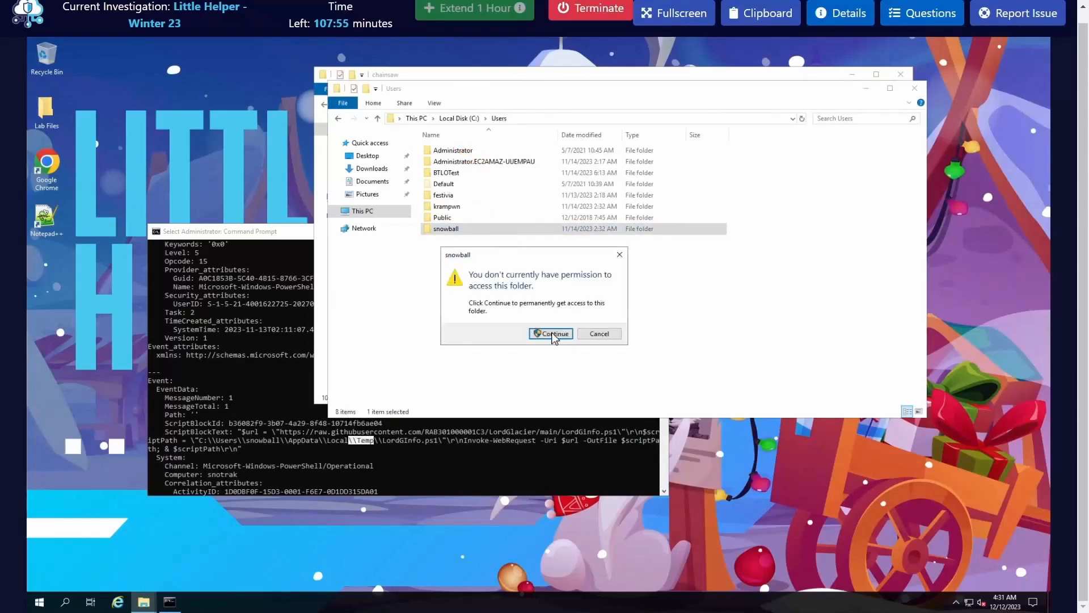
click(564, 338)
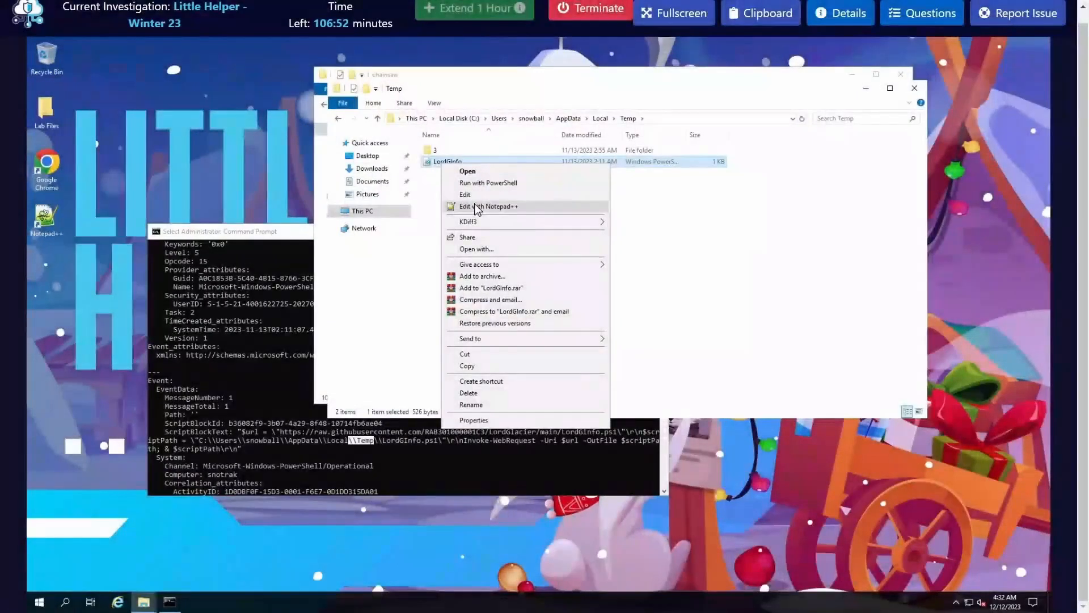
Step: Open LordGInfo.ps1 from snowball's AppData\Local\Temp folder in Notepad++ and inspect the line that reverses the base64 string
click(477, 208)
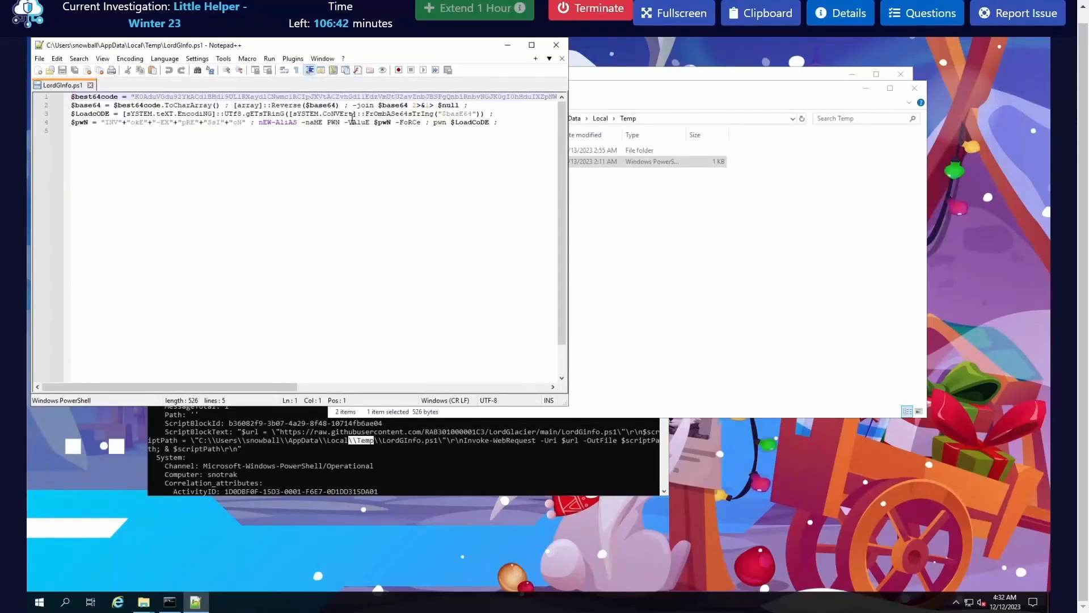
double_click(393, 106)
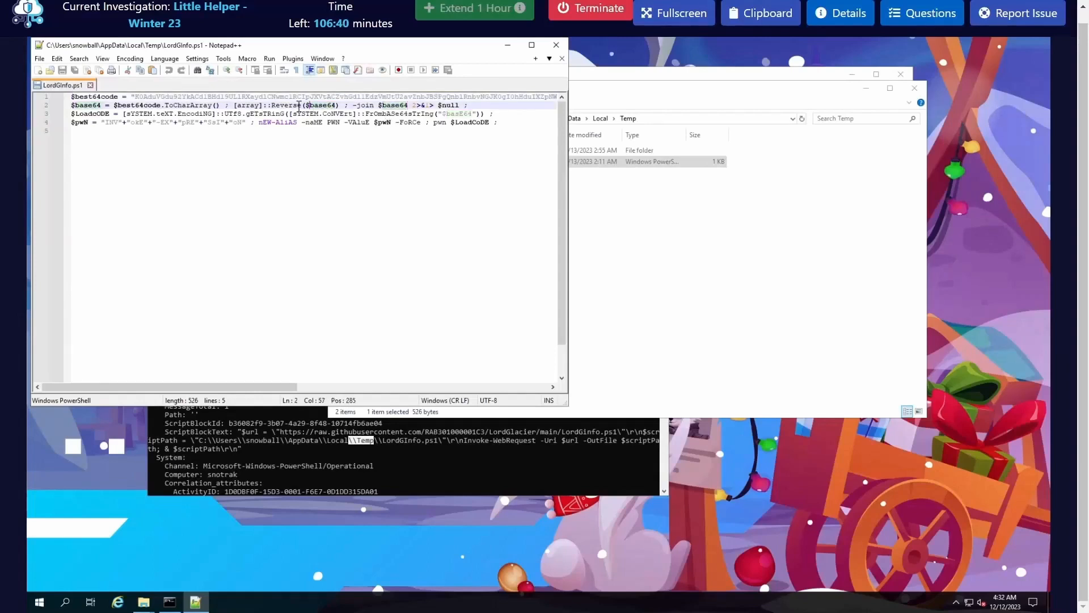
Step: Select the whole base64 string assigned to $best64code on the first line of LordGInfo.ps1
double_click(286, 105)
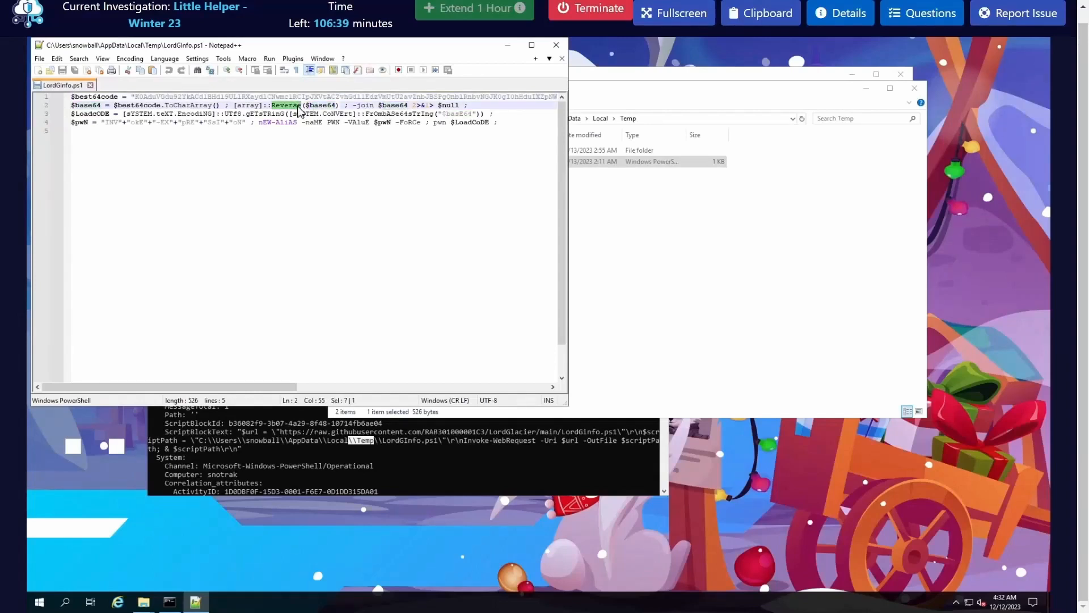
double_click(249, 97)
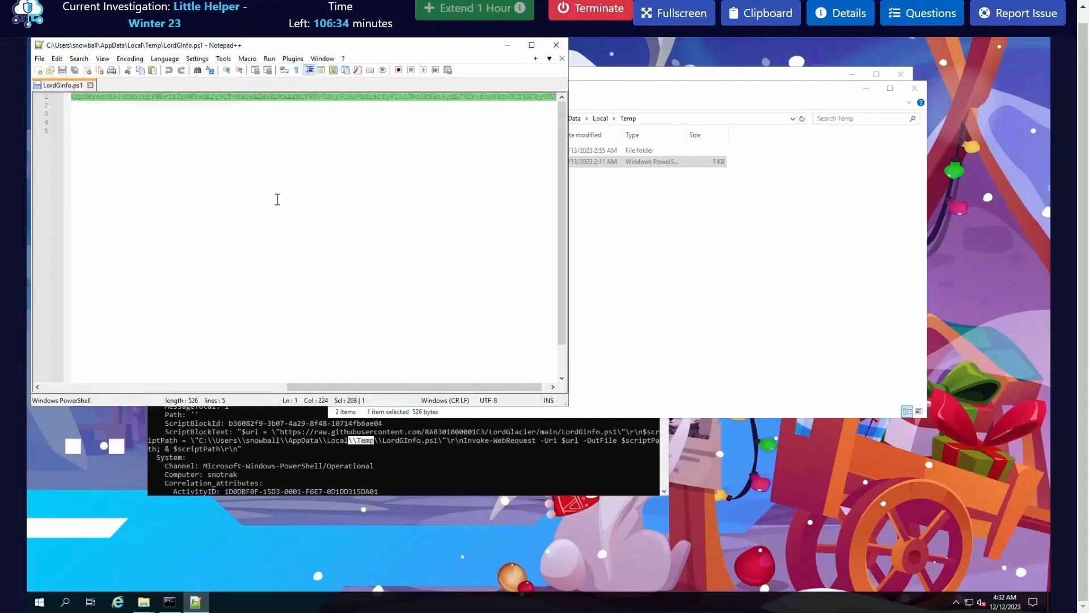
drag(363, 386, 54, 379)
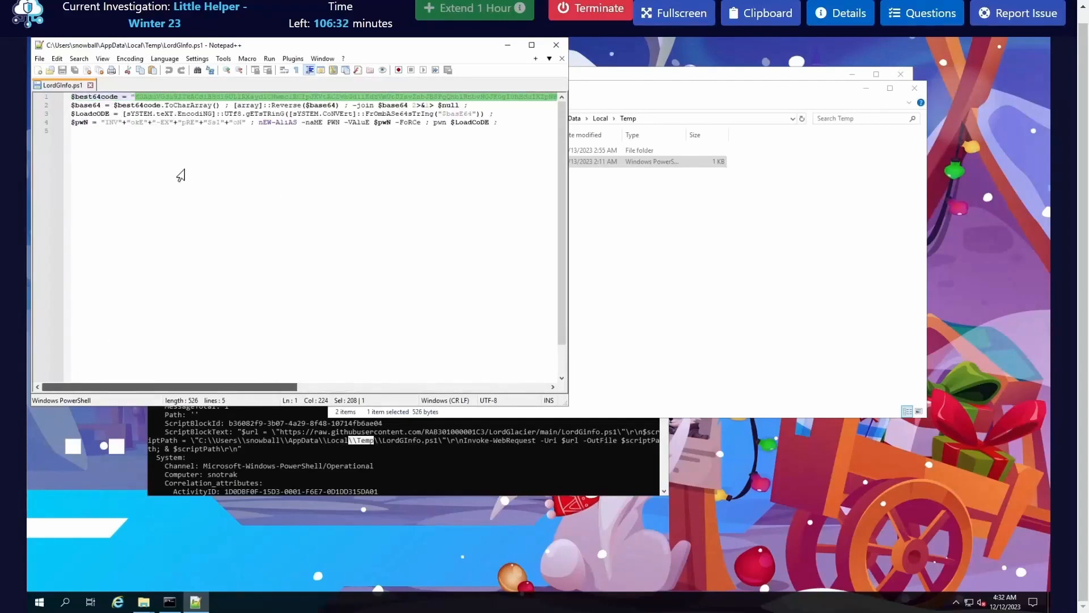
Step: Switch to File Explorer and open CyberChef_v9.28.0 from the CyberChef_v9.28.0 folder in Lab Files
click(658, 338)
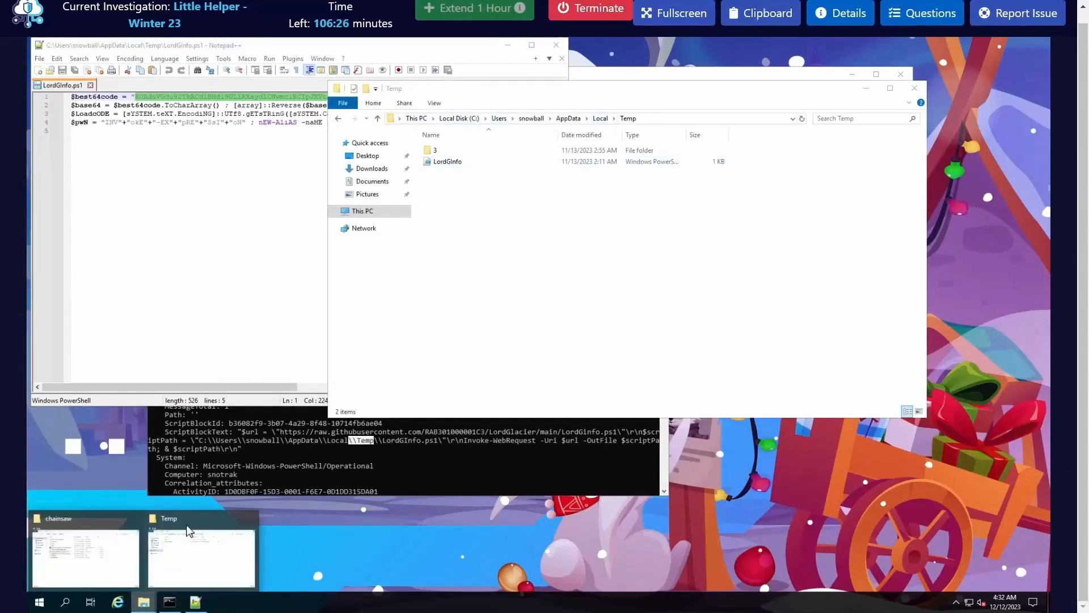
click(108, 553)
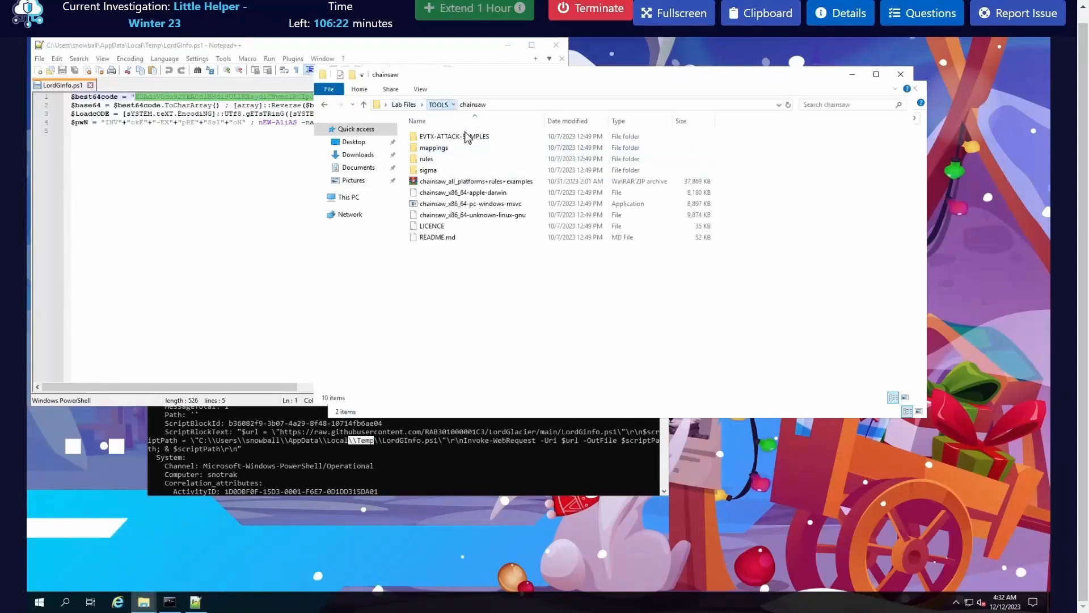
click(438, 105)
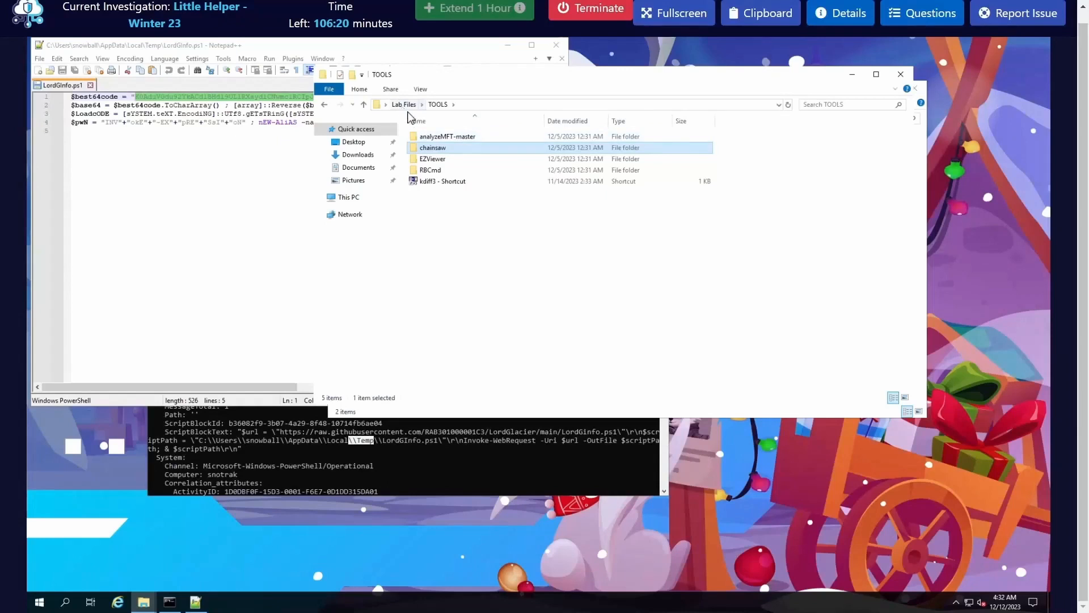
click(403, 104)
double_click(448, 136)
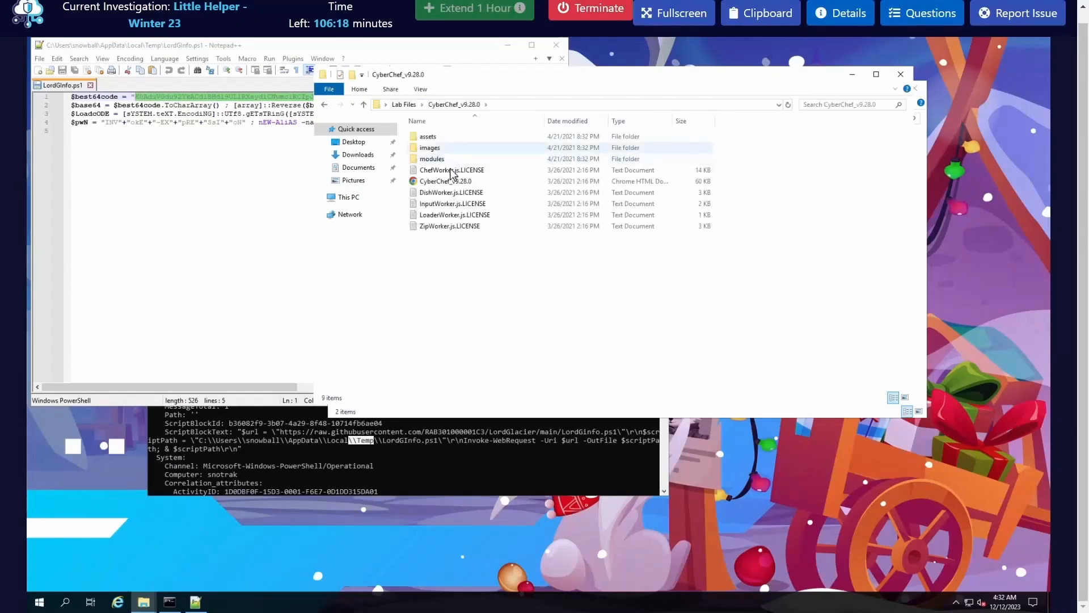
double_click(448, 181)
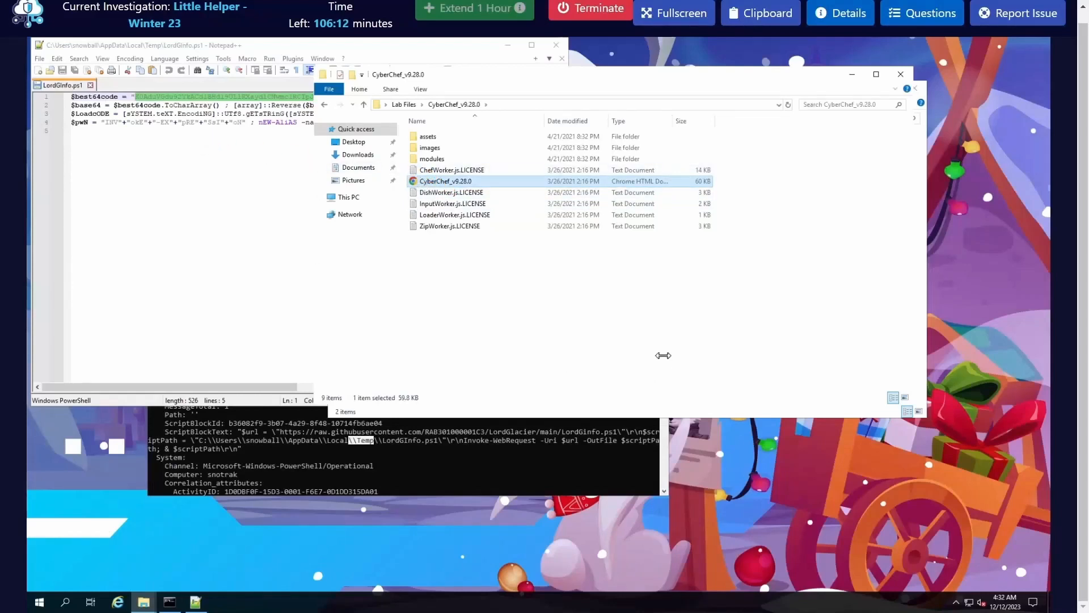
Step: Copy the $best64code string from Notepad++ and paste it as the input in CyberChef
right_click(174, 96)
click(198, 114)
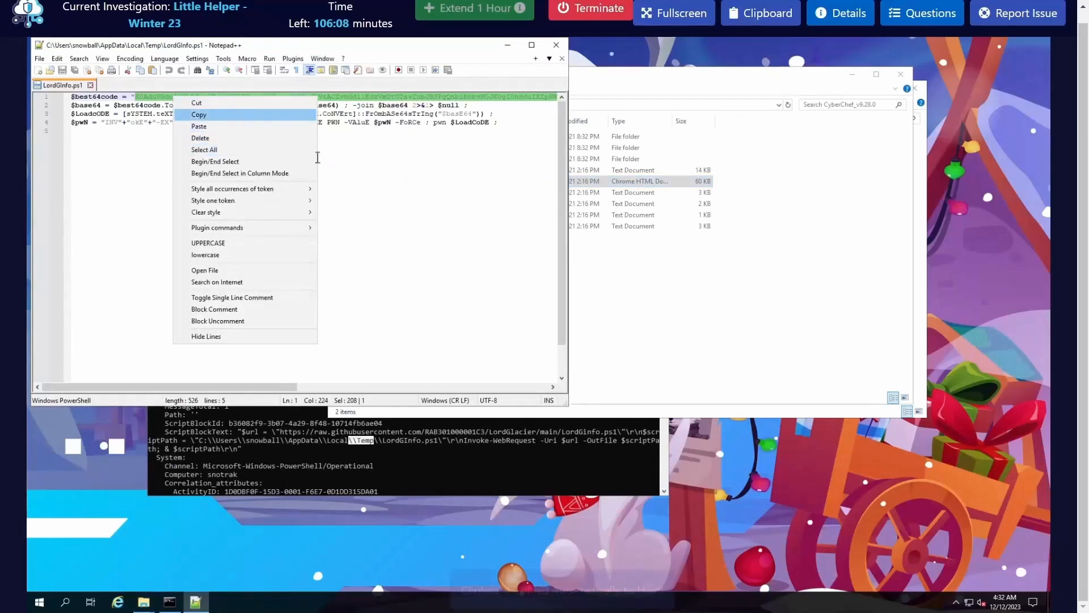
click(683, 332)
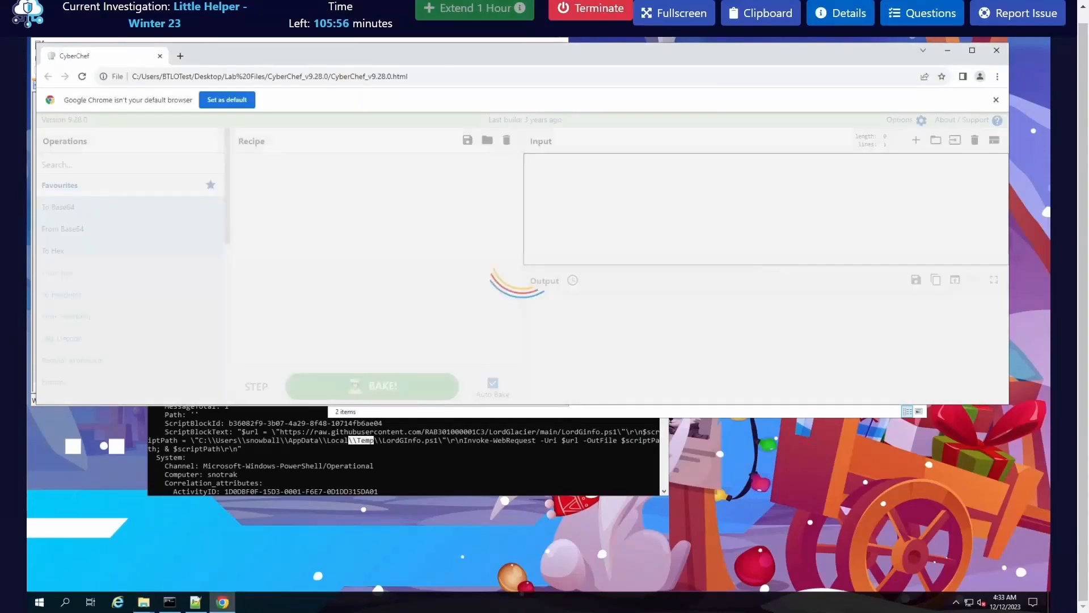
click(569, 185)
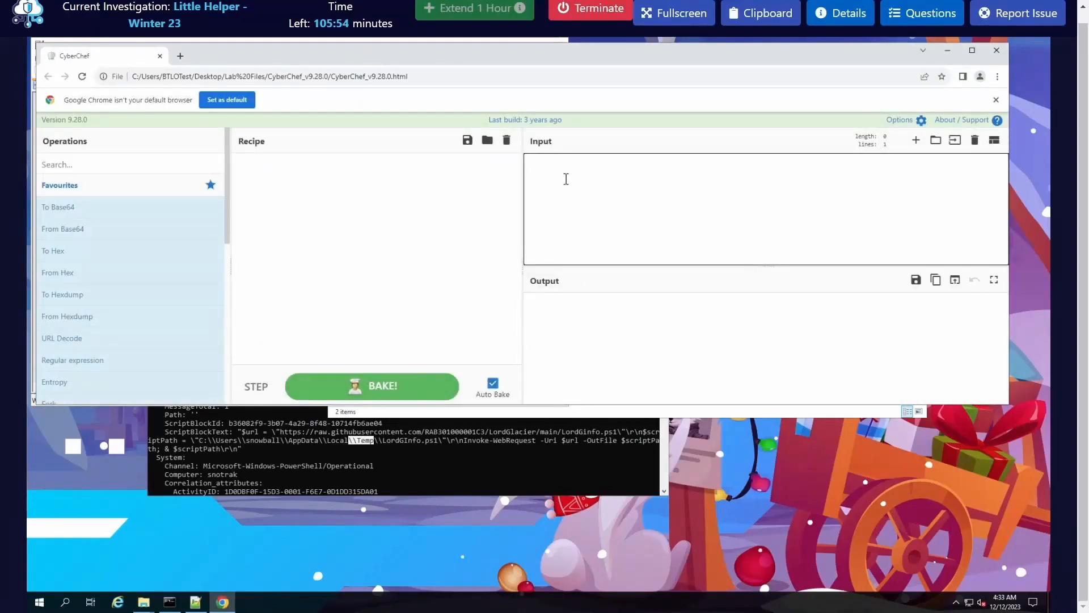
right_click(563, 173)
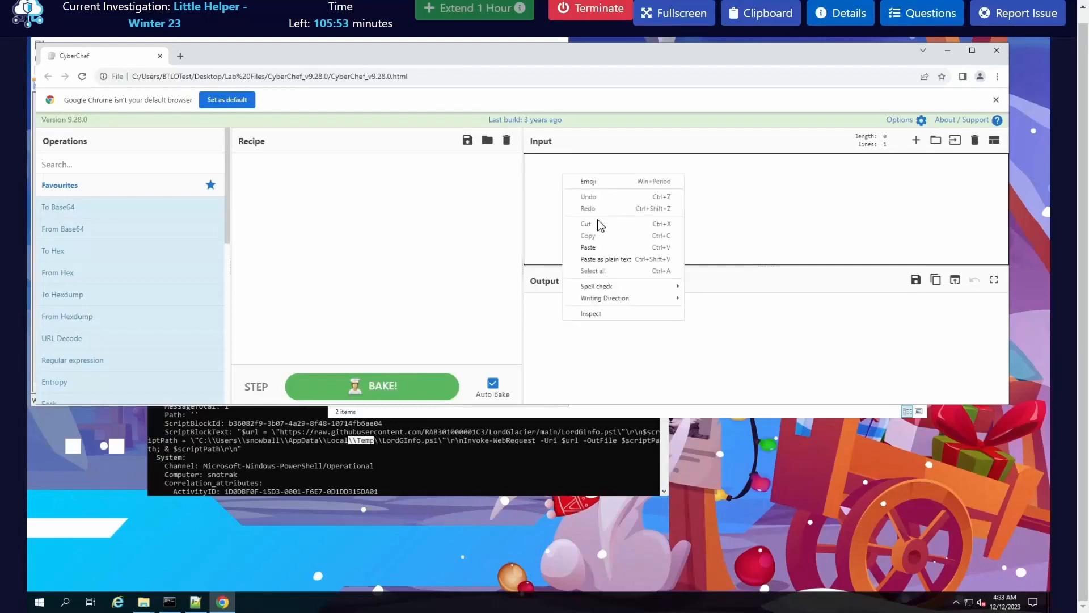
click(591, 248)
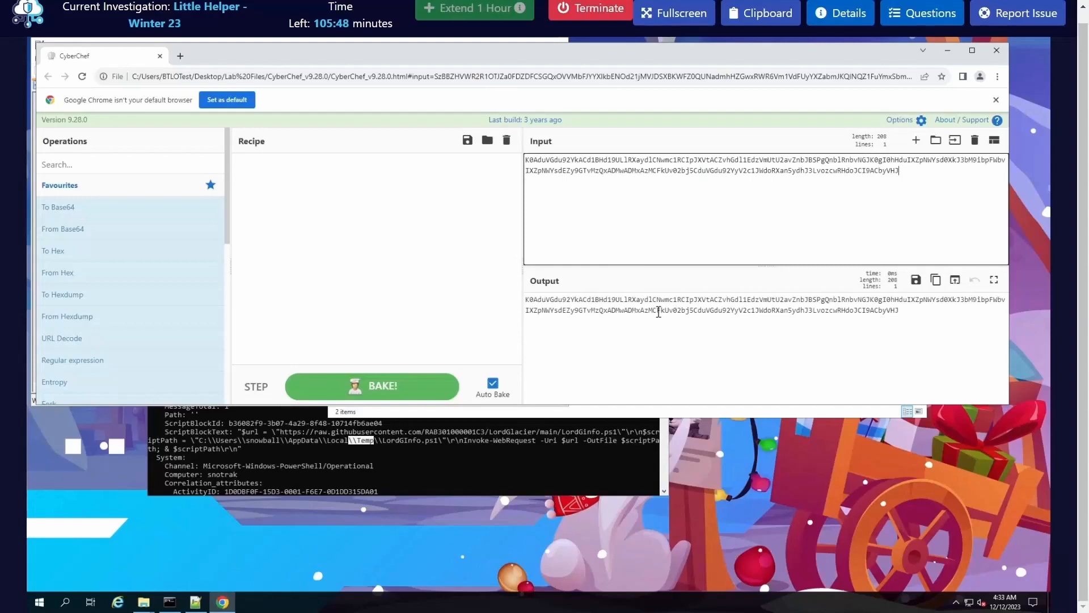
Step: Find the Reverse operation and add it to the recipe, reversing by Character
click(230, 169)
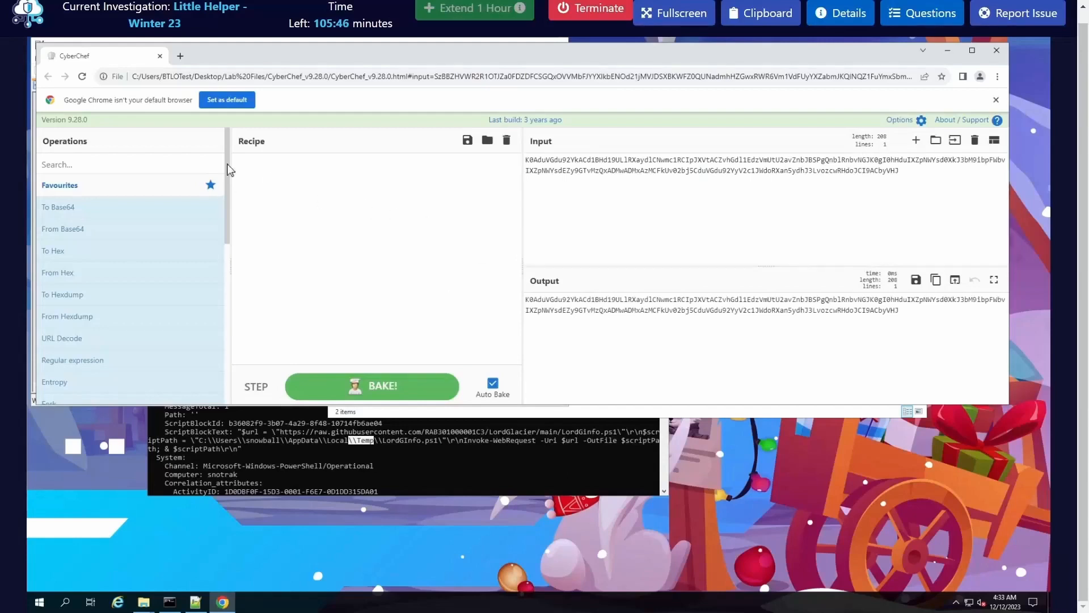
click(101, 162)
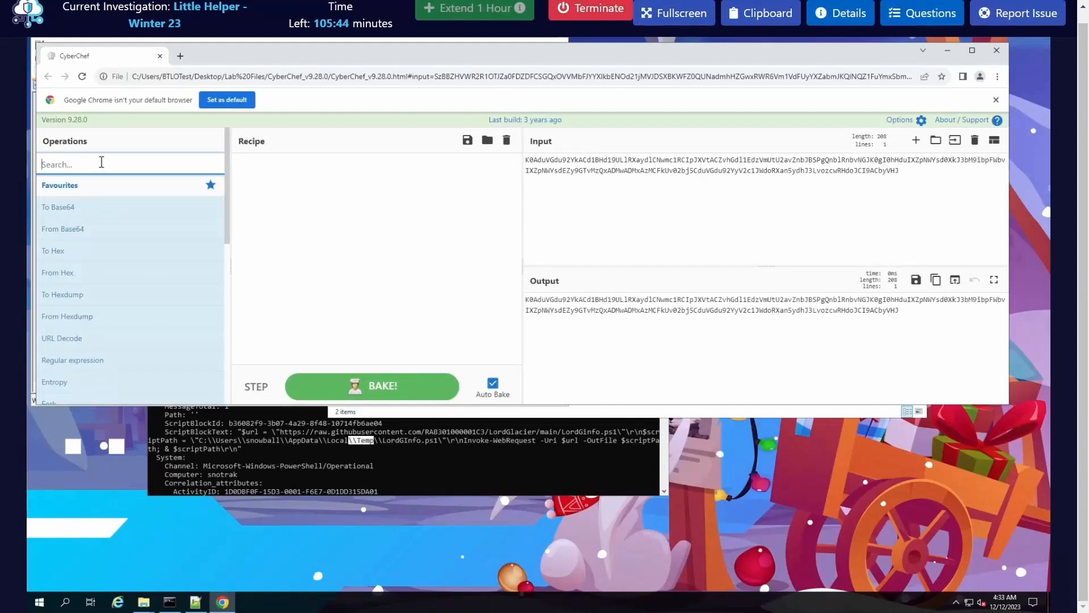
text(rever)
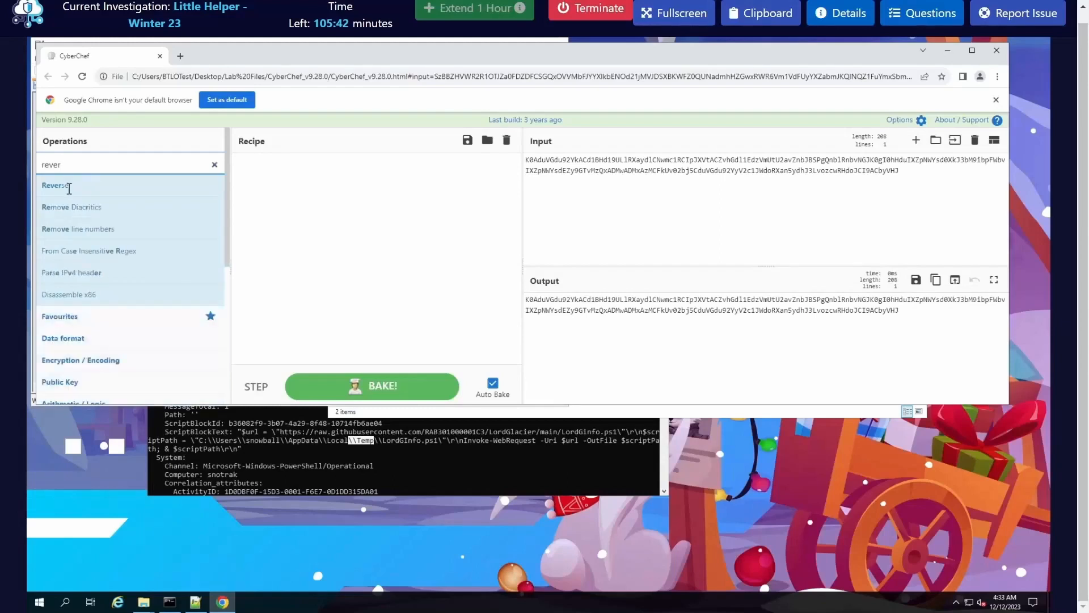
drag(125, 188, 326, 198)
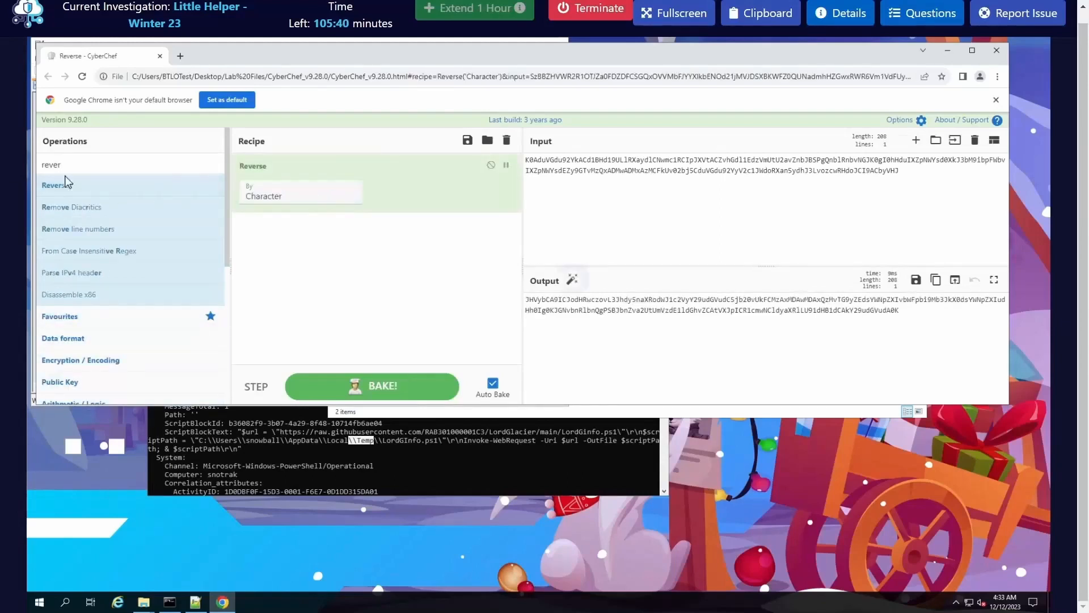
Step: Add the From Base64 operation to the recipe below Reverse
double_click(88, 165)
text(fro)
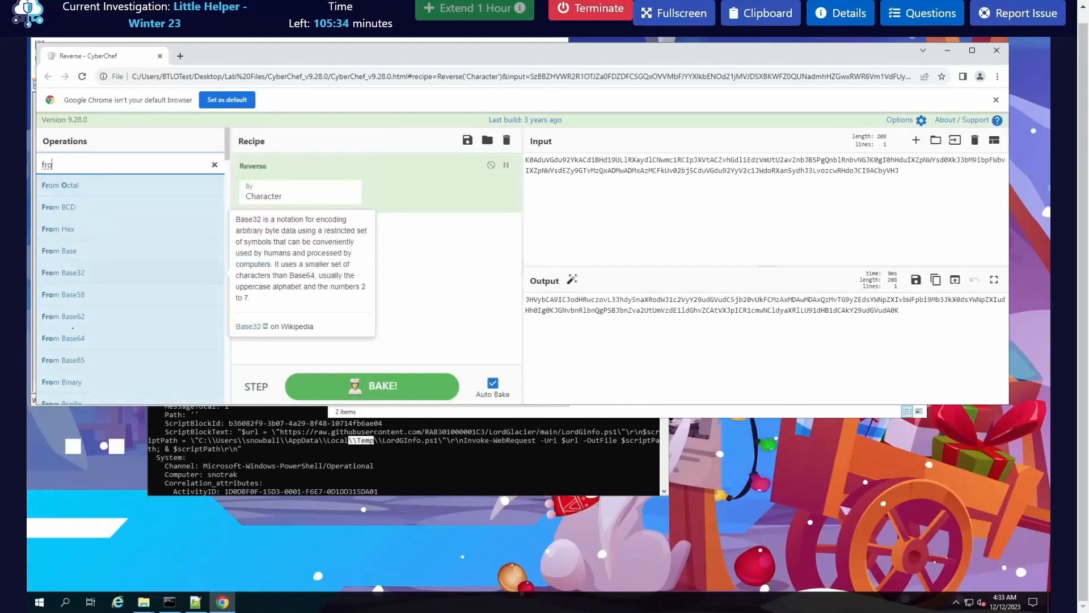
drag(314, 273, 329, 267)
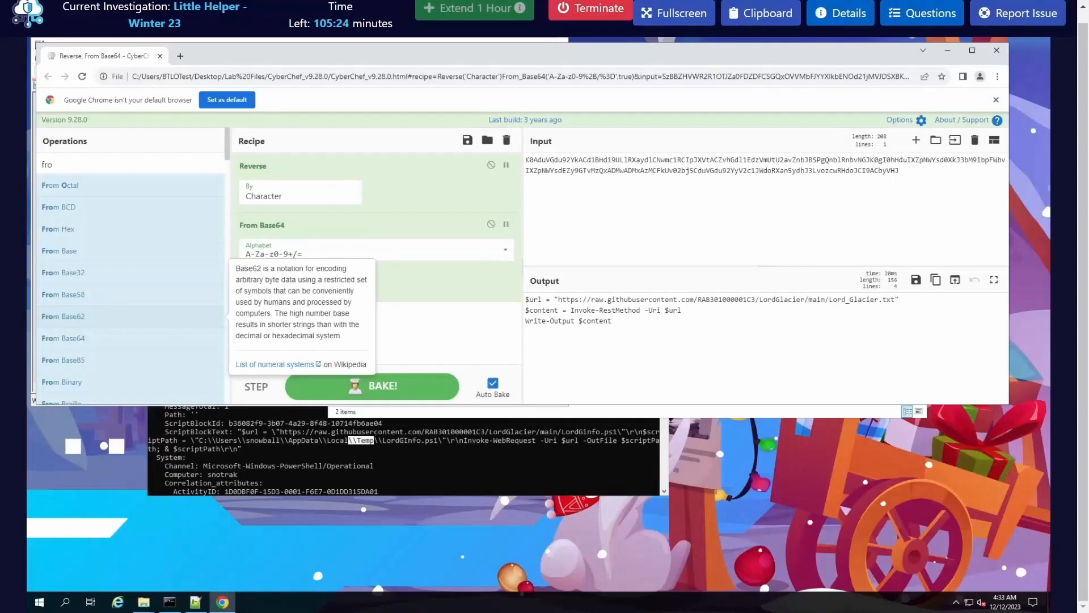
Step: Copy the full Lord_Glacier.txt URL assigned to $url in the decoded output
double_click(874, 300)
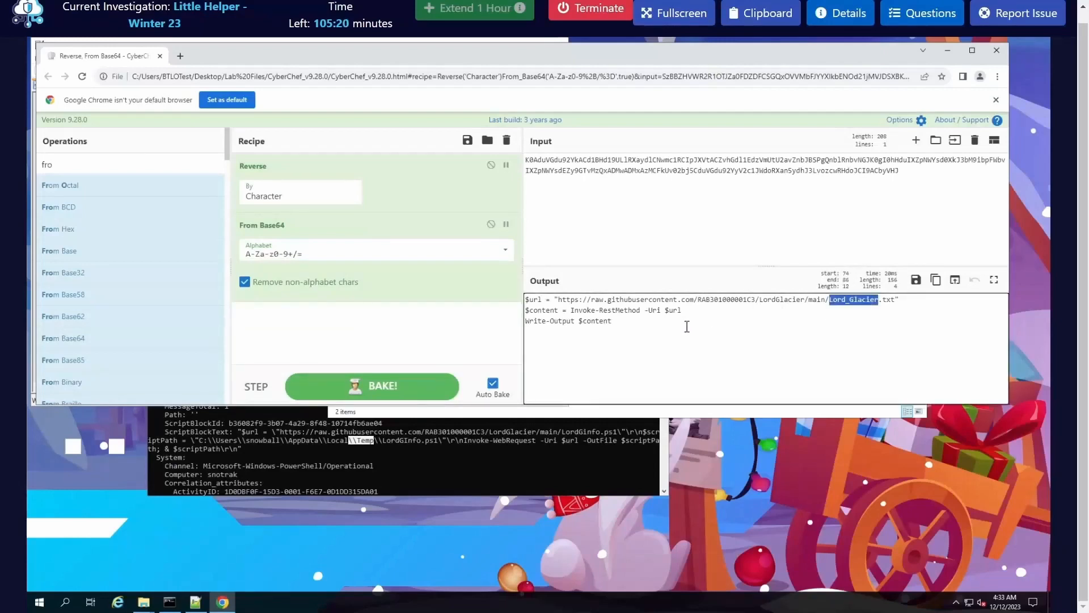
click(867, 312)
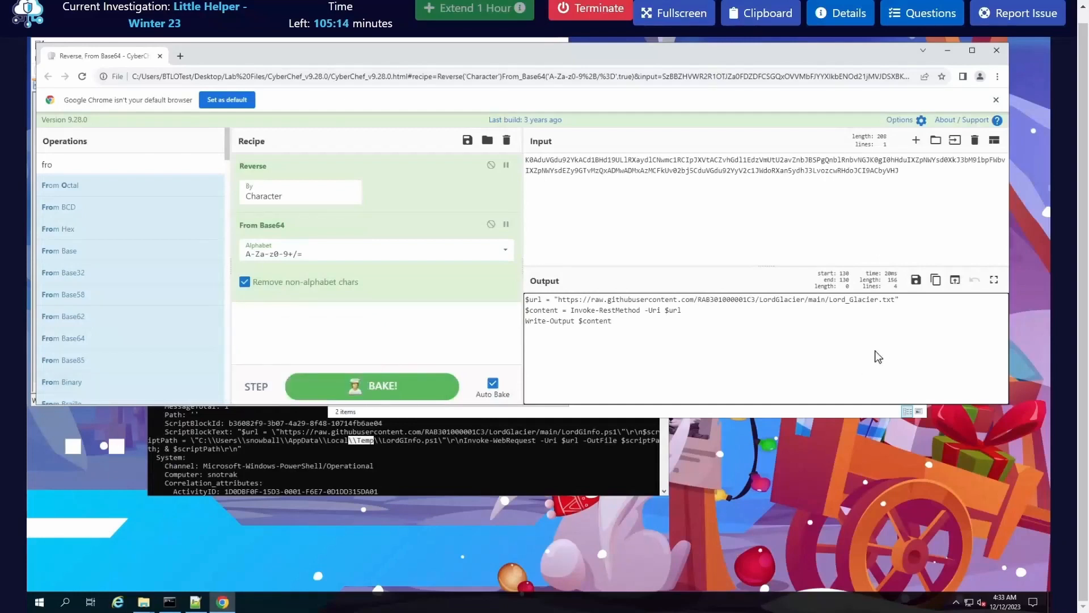
drag(896, 299, 560, 301)
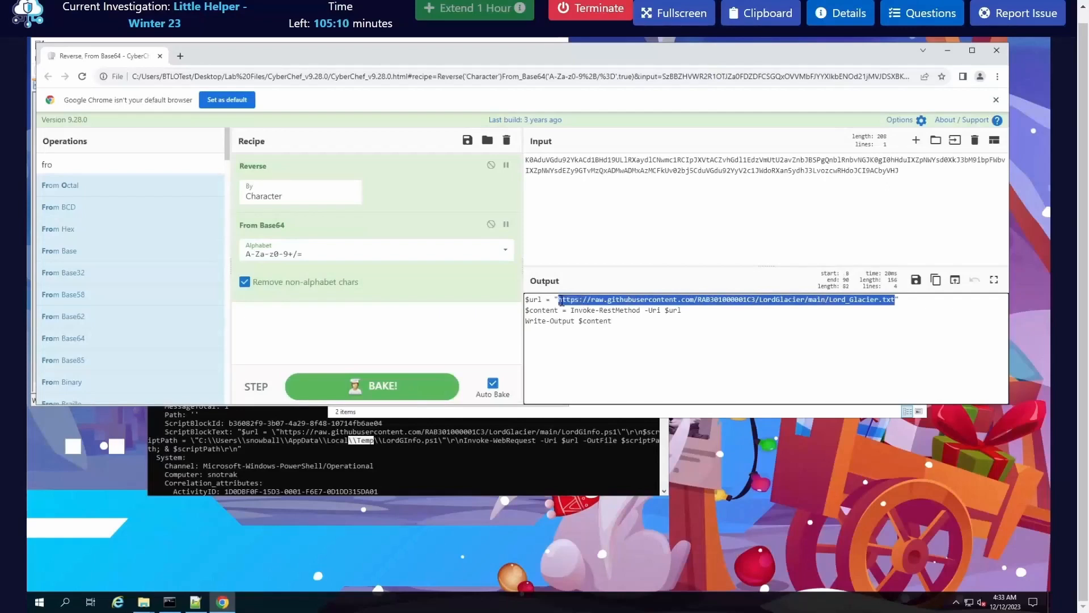
right_click(584, 308)
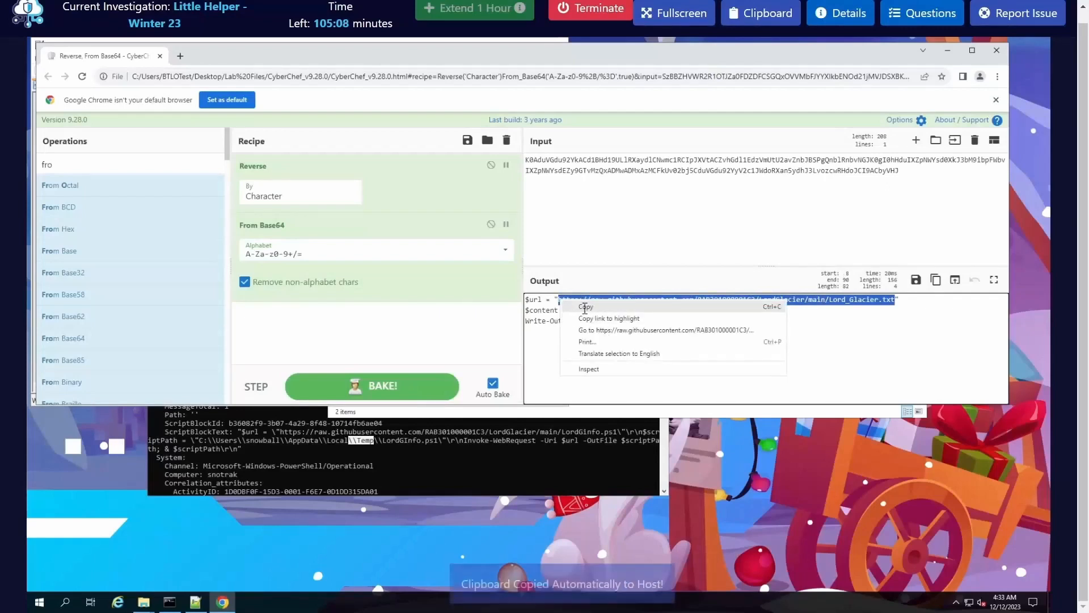
click(585, 307)
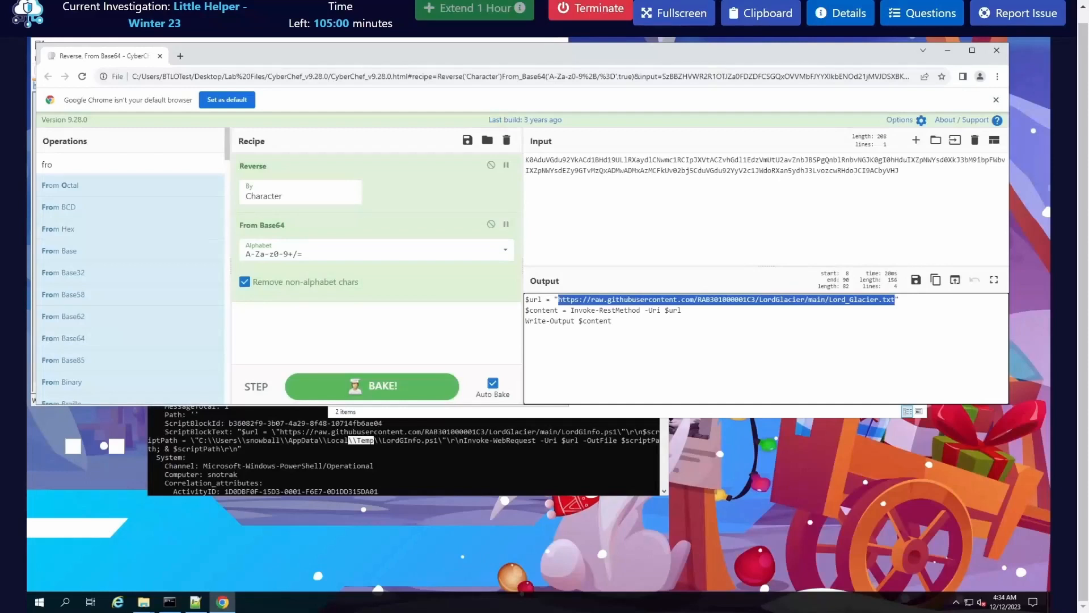
Step: Switch to the Brave window showing Lord_Glacier.txt and examine the spearphishing campaign and credential details, then move it away
drag(0, 278, 428, 128)
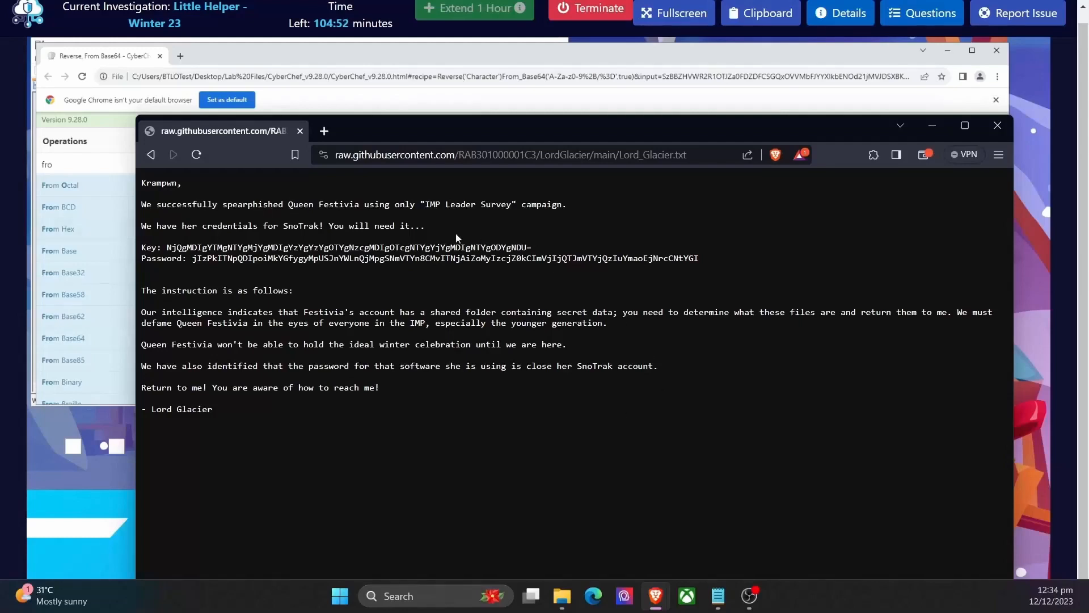
double_click(319, 202)
click(437, 222)
drag(779, 130, 0, 136)
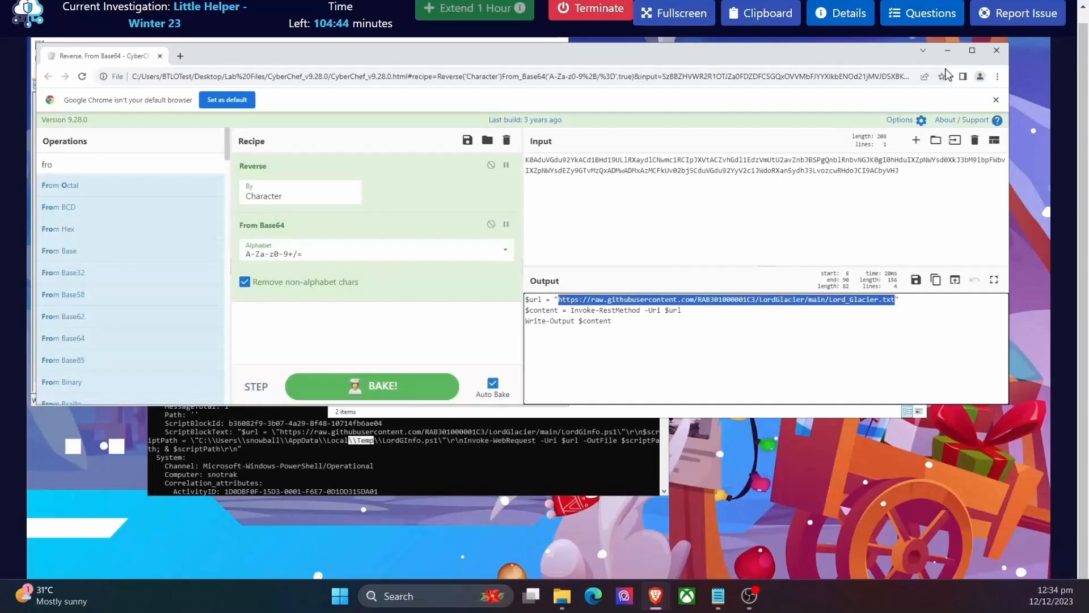
Step: Switch to the Command Prompt and copy the script name DLINFO.ps1 from the download URL in the Chainsaw results
click(480, 447)
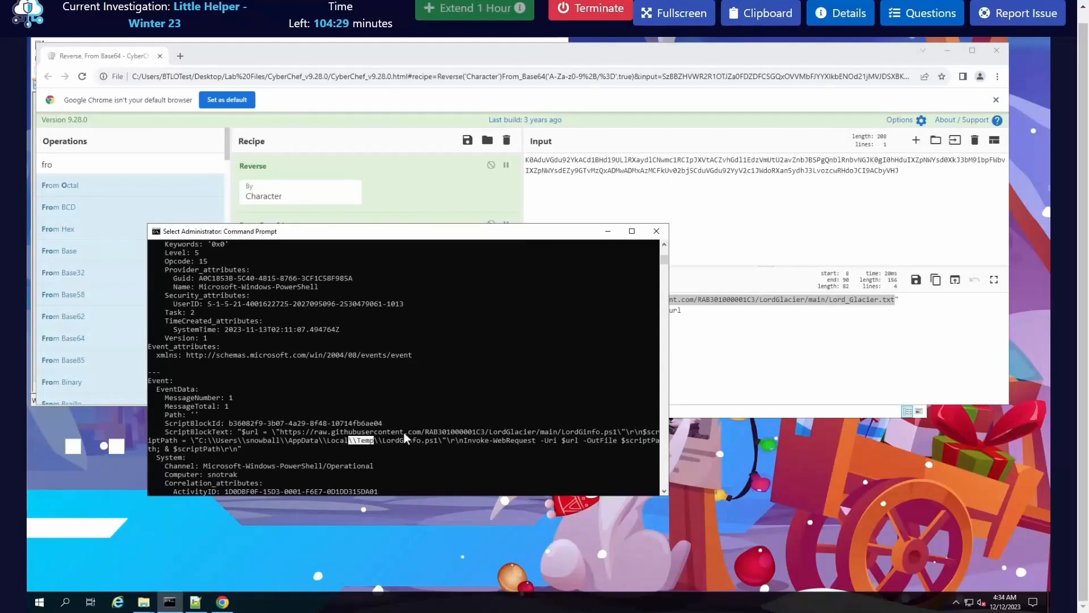
scroll(415, 430, up, 7)
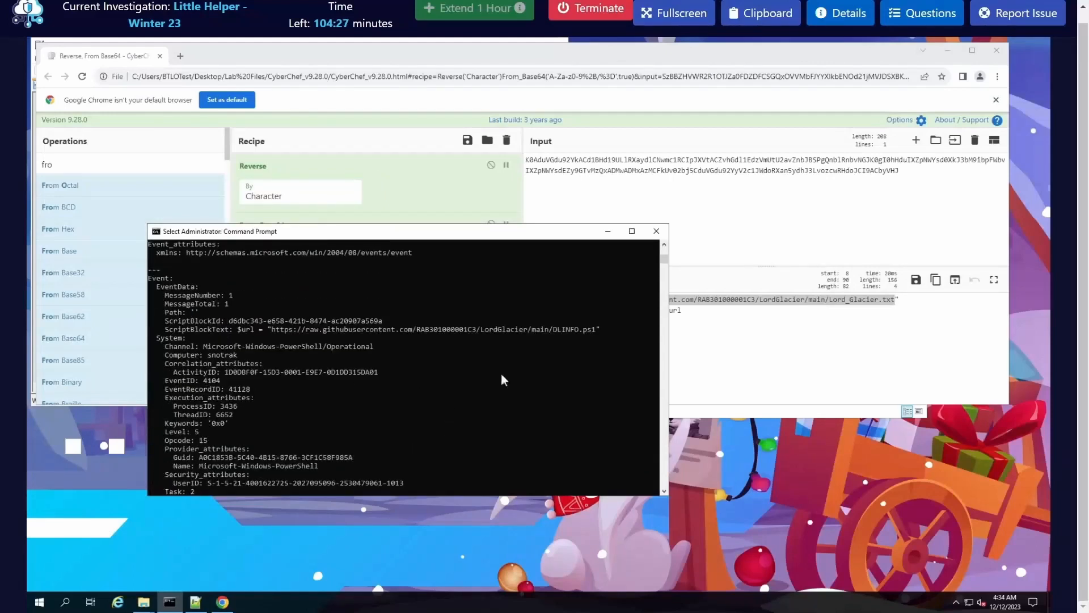
drag(584, 331, 595, 332)
right_click(593, 329)
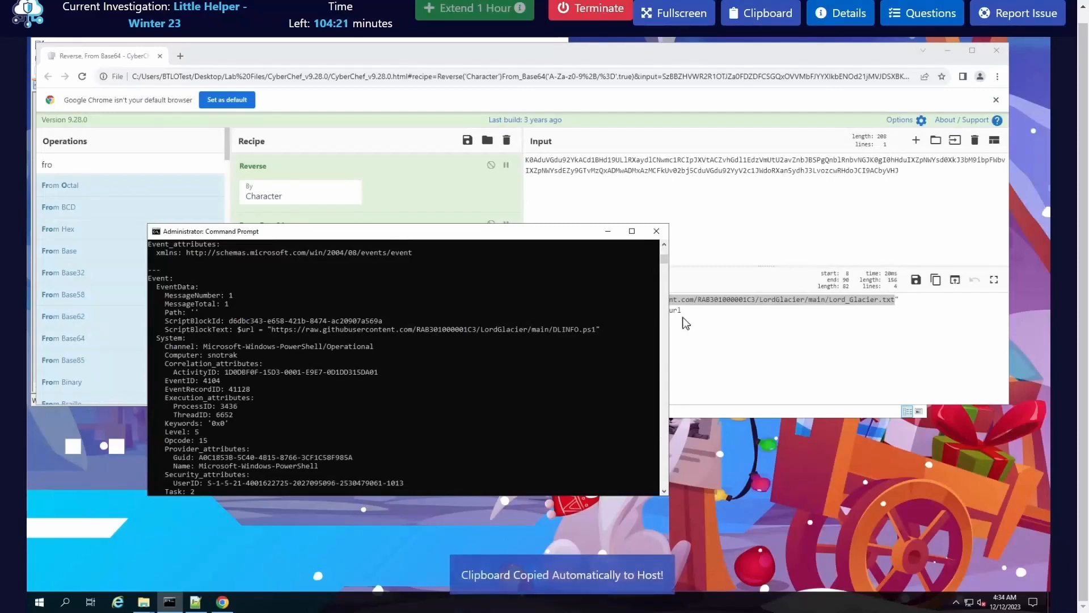
Step: Open the lab questions and enter DLINFO.ps1 followed by a comma in the Q1 answer
click(922, 13)
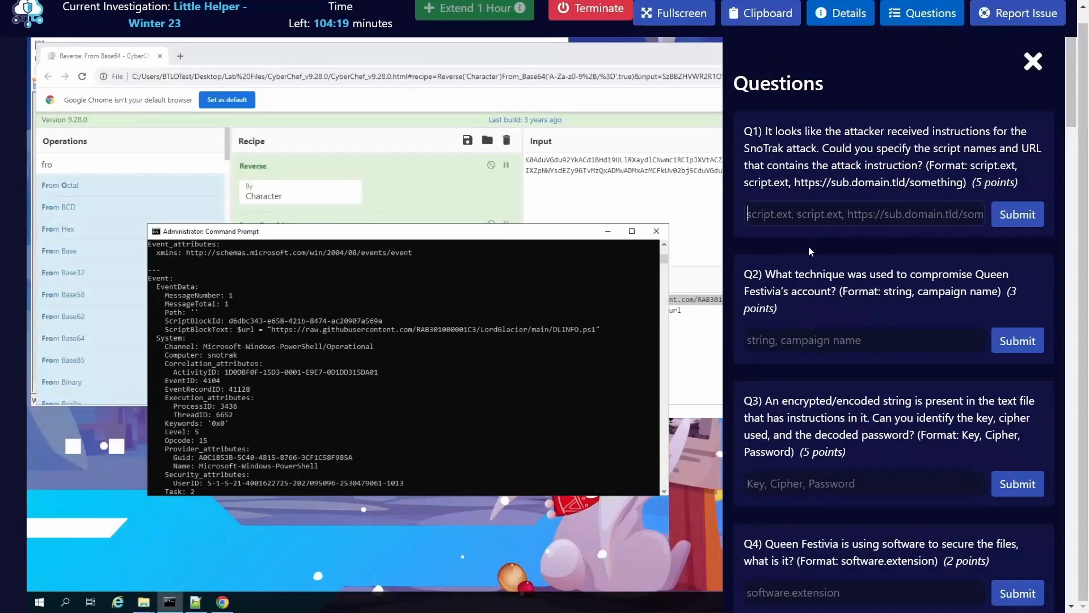
right_click(767, 217)
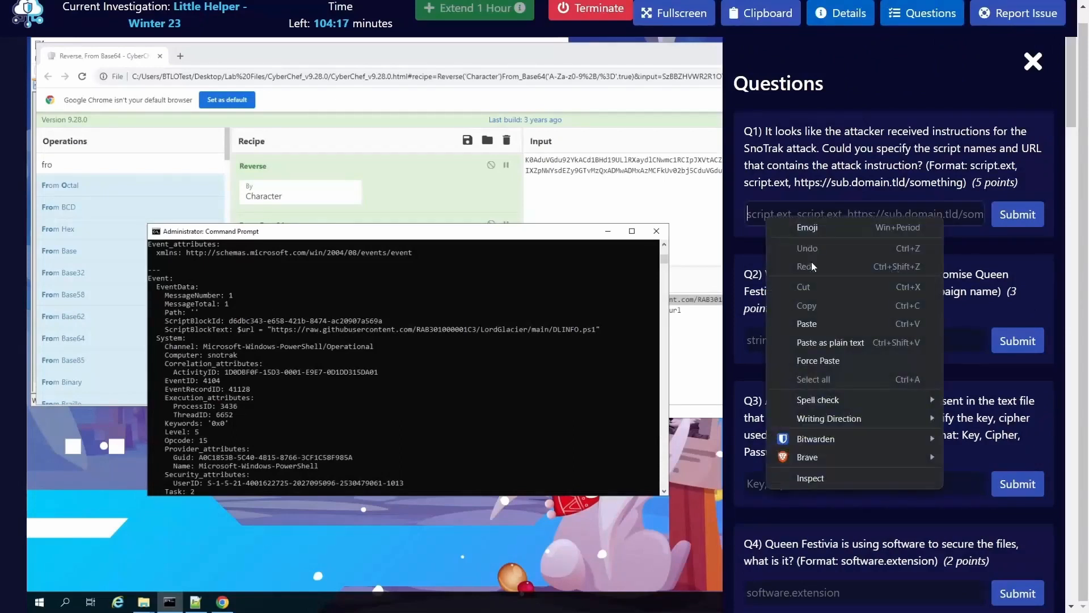
click(812, 326)
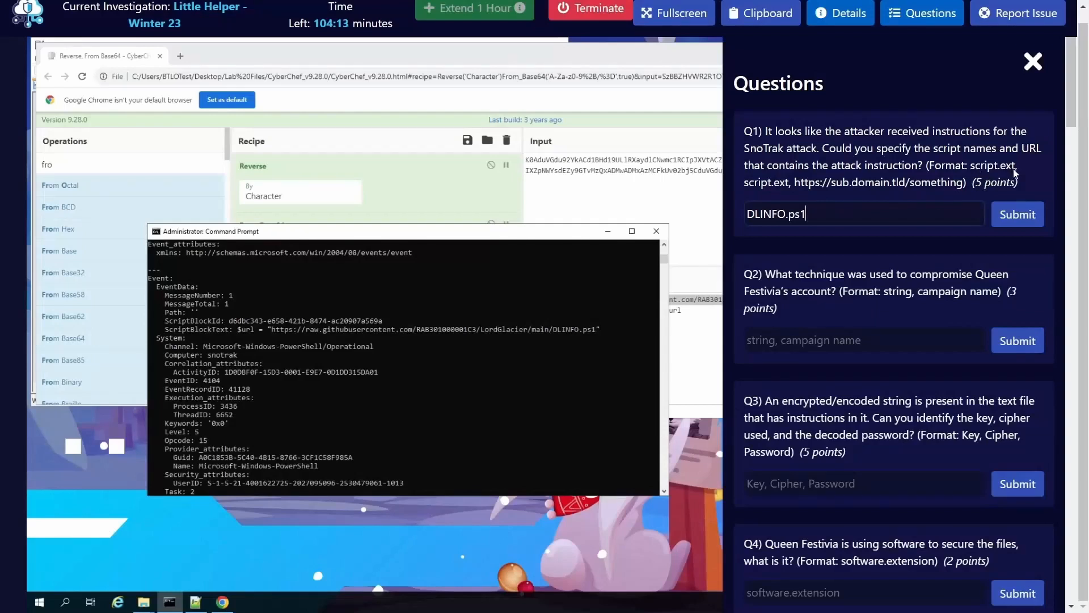
text(,)
Step: Copy the script name LordGInfo.ps1 from the event's Path in the Command Prompt and append it with a comma to the Q1 answer
scroll(470, 435, down, 7)
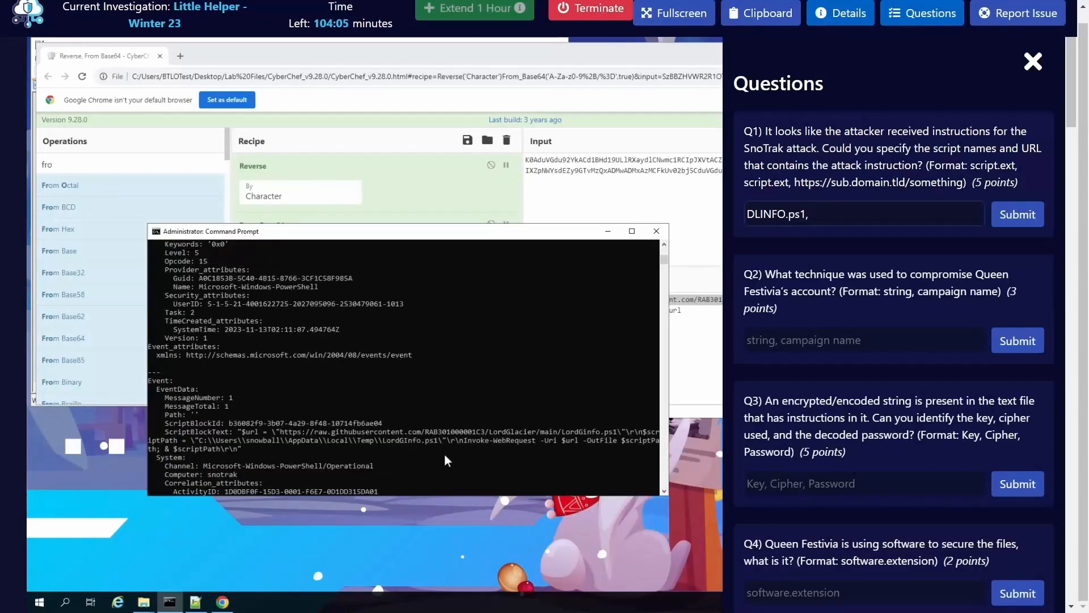
scroll(448, 456, down, 10)
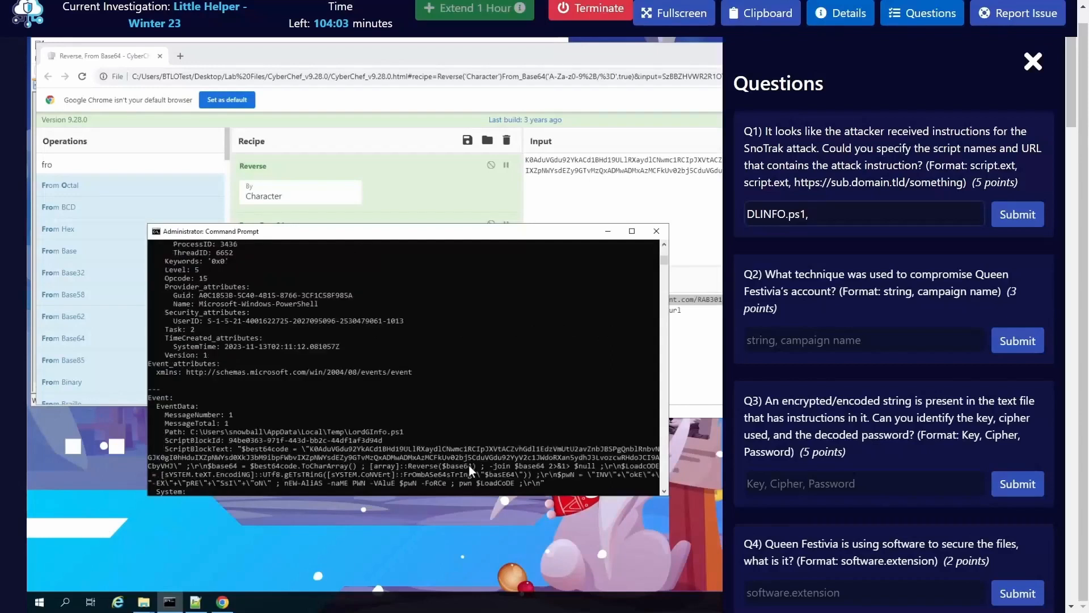
drag(404, 433, 346, 435)
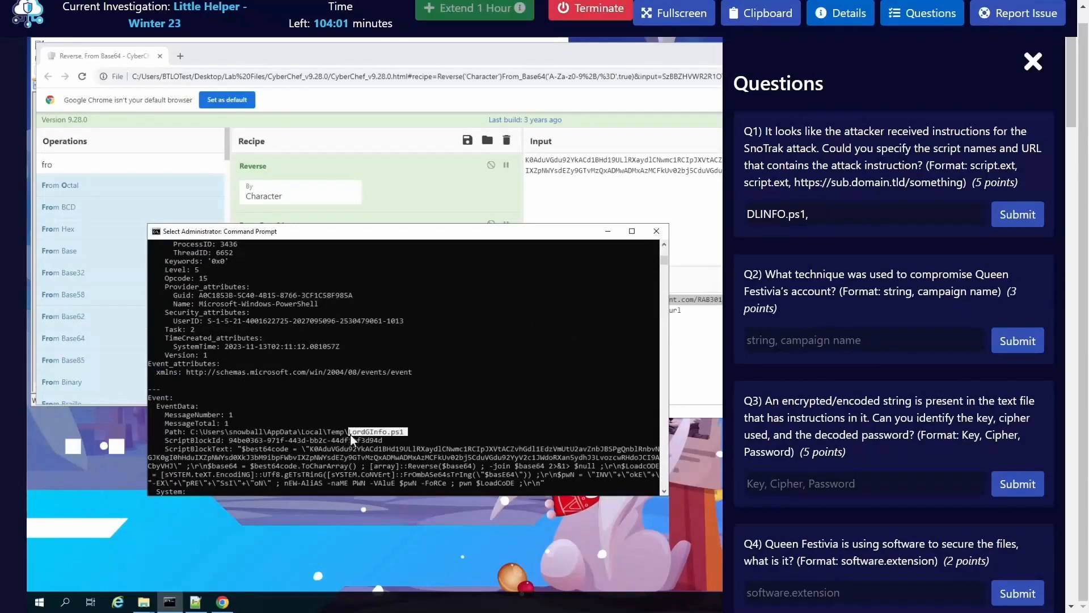
right_click(350, 434)
click(855, 216)
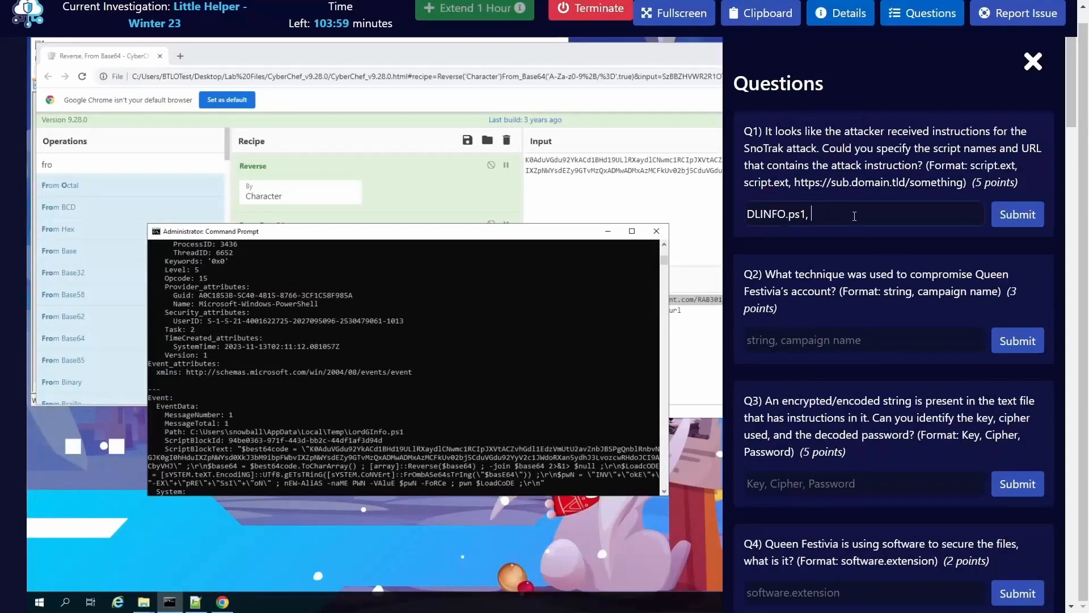
key(ctrl+v)
text(,)
Step: Hide the lab questions and copy the full Lord_Glacier.txt URL assigned to $url in the CyberChef output
click(638, 179)
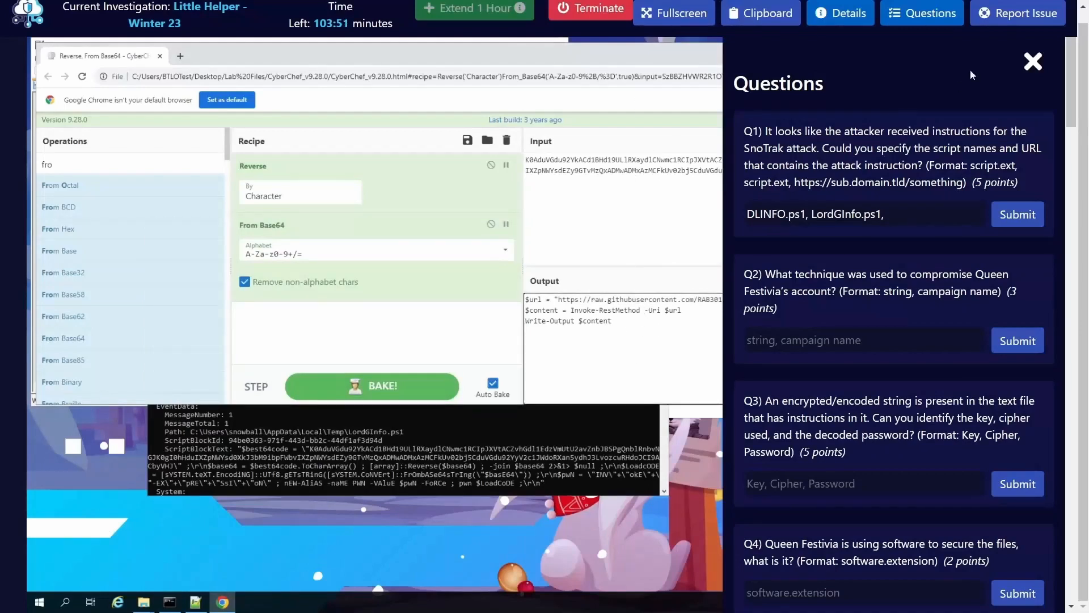
double_click(570, 300)
triple_click(566, 302)
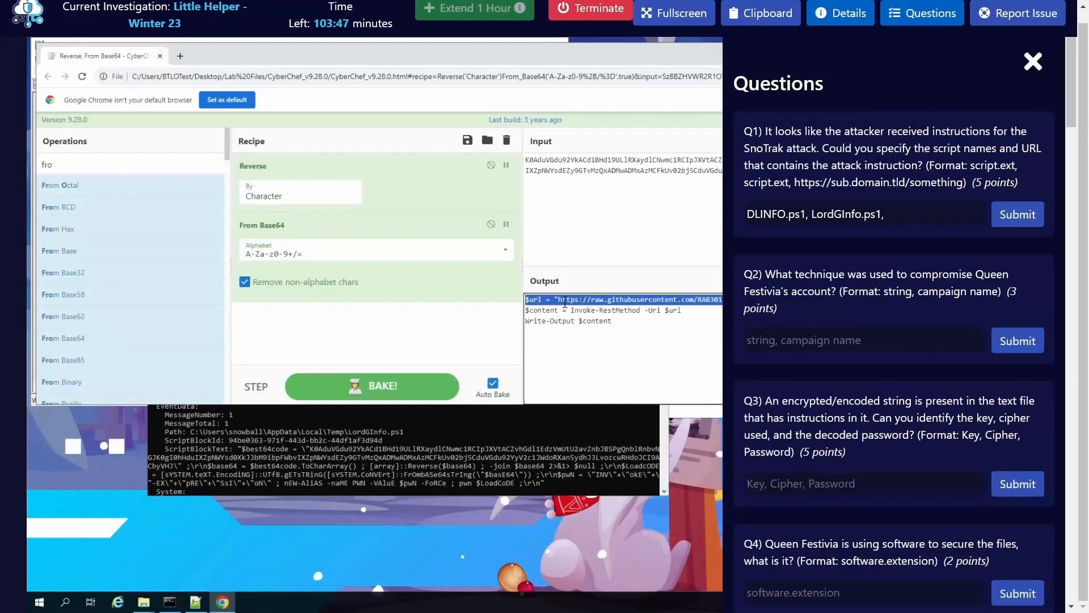
click(908, 14)
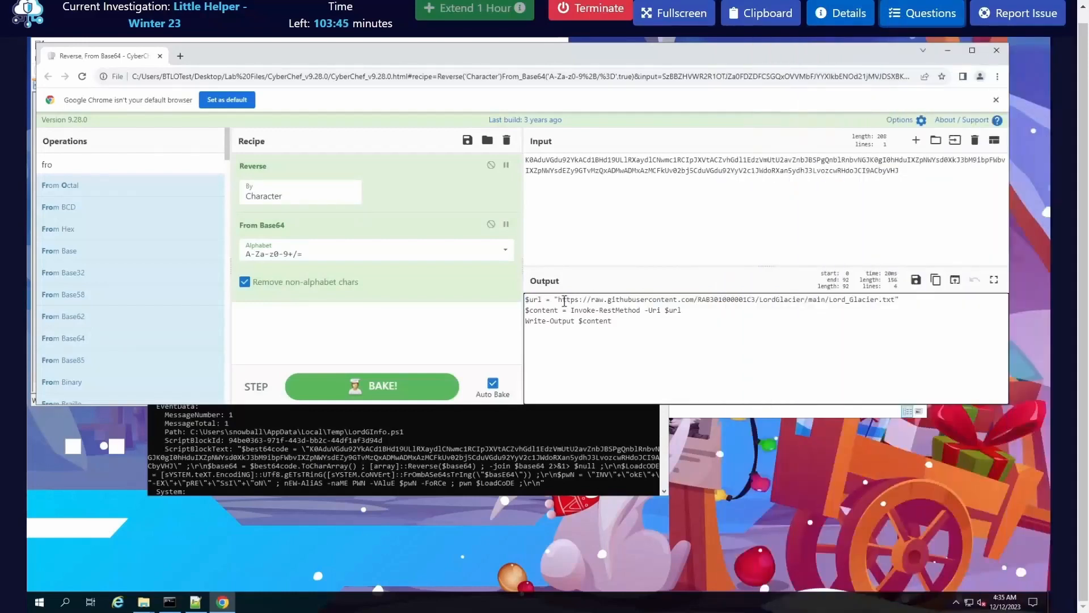
drag(560, 300, 897, 304)
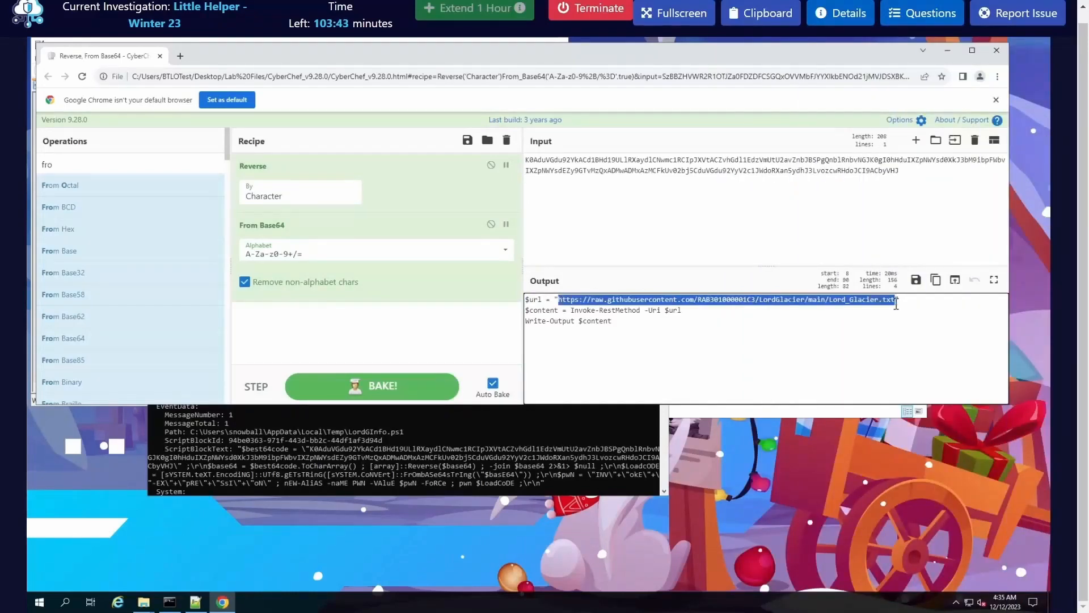
right_click(892, 302)
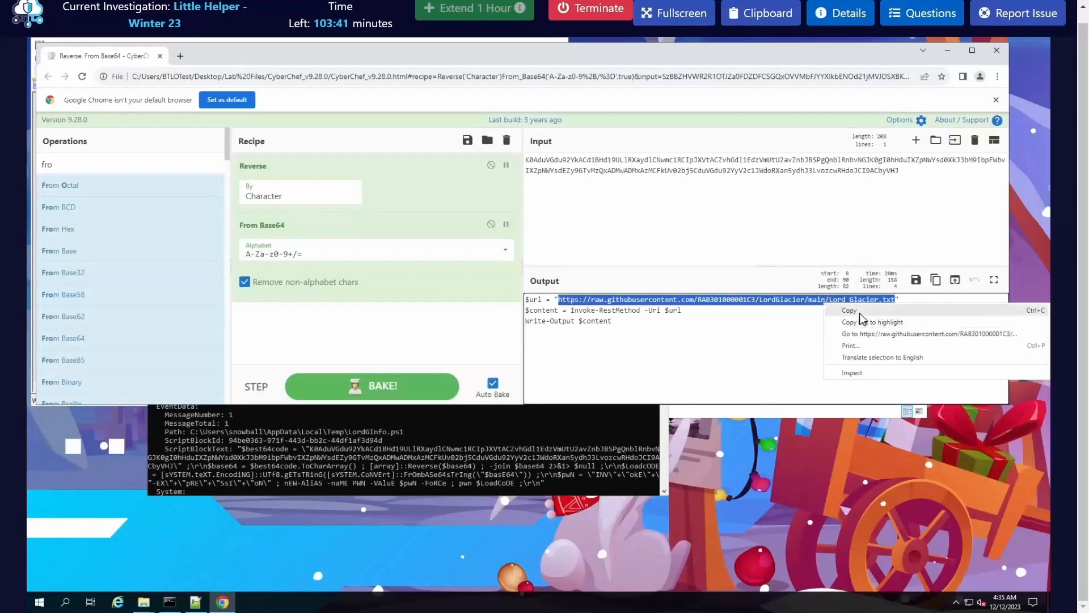
click(860, 313)
Step: Reopen the lab questions, add the Lord_Glacier.txt URL to the end of the Q1 answer, and submit it
click(922, 13)
click(904, 216)
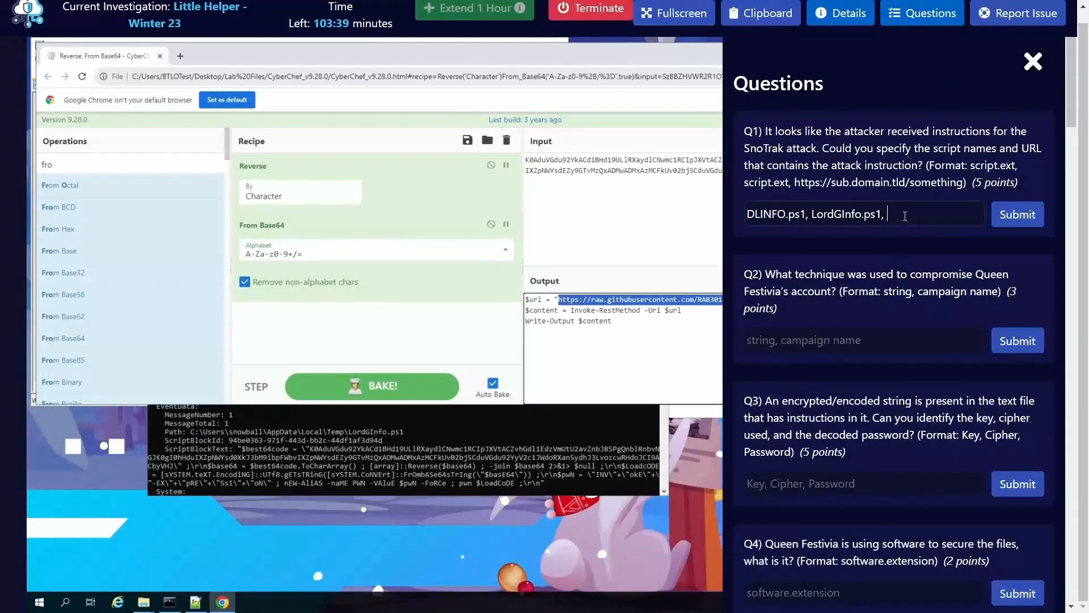
key(ctrl+v)
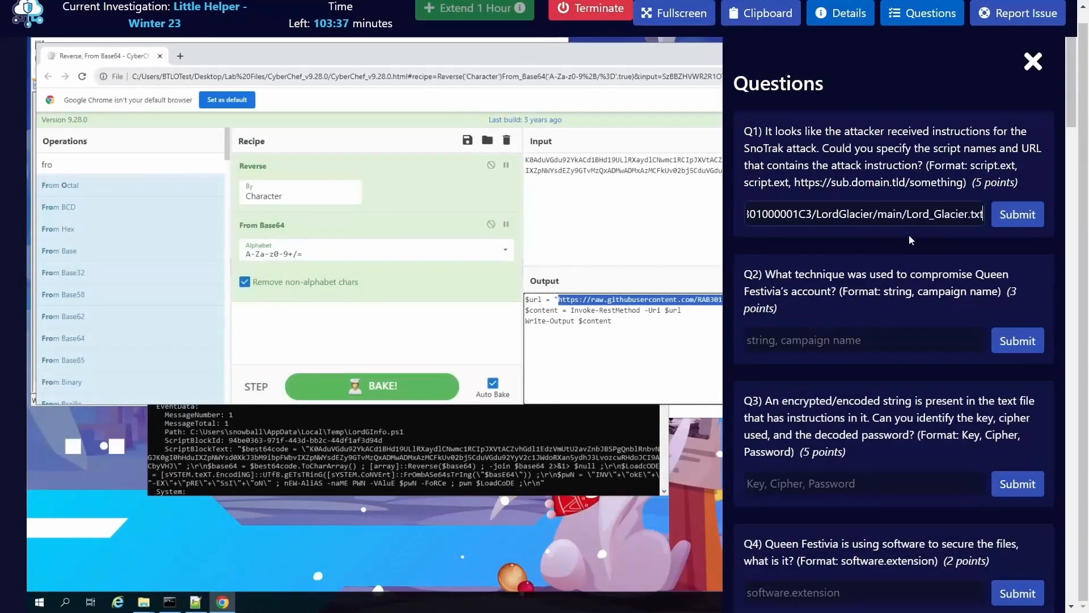
click(1018, 214)
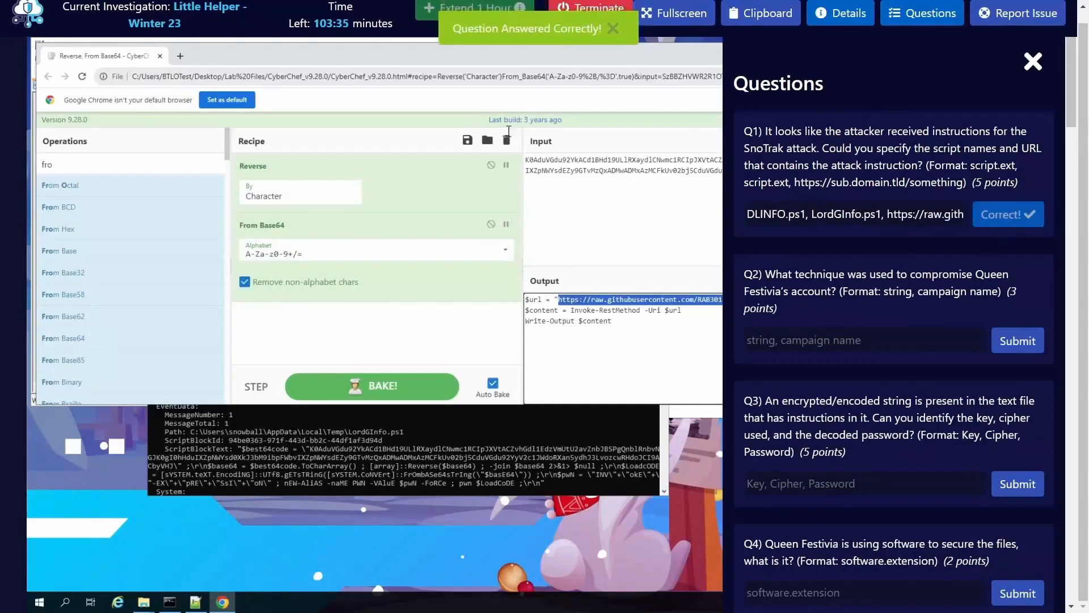
Step: Bring up the Brave window with Lord_Glacier.txt, examine how Queen Festivia was compromised, and put the window away
mouse_move(142, 207)
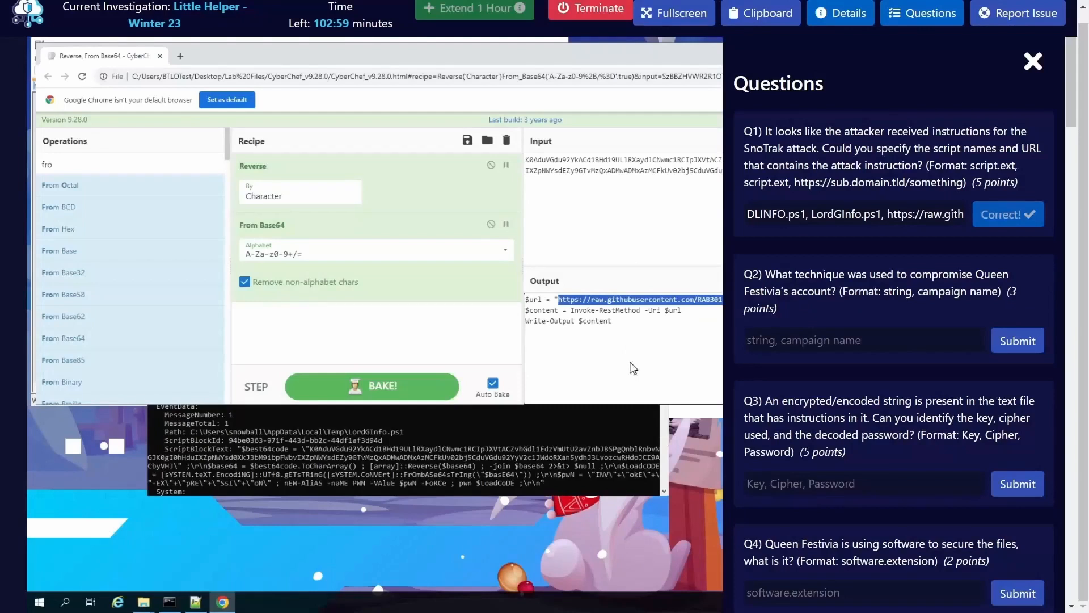
click(559, 322)
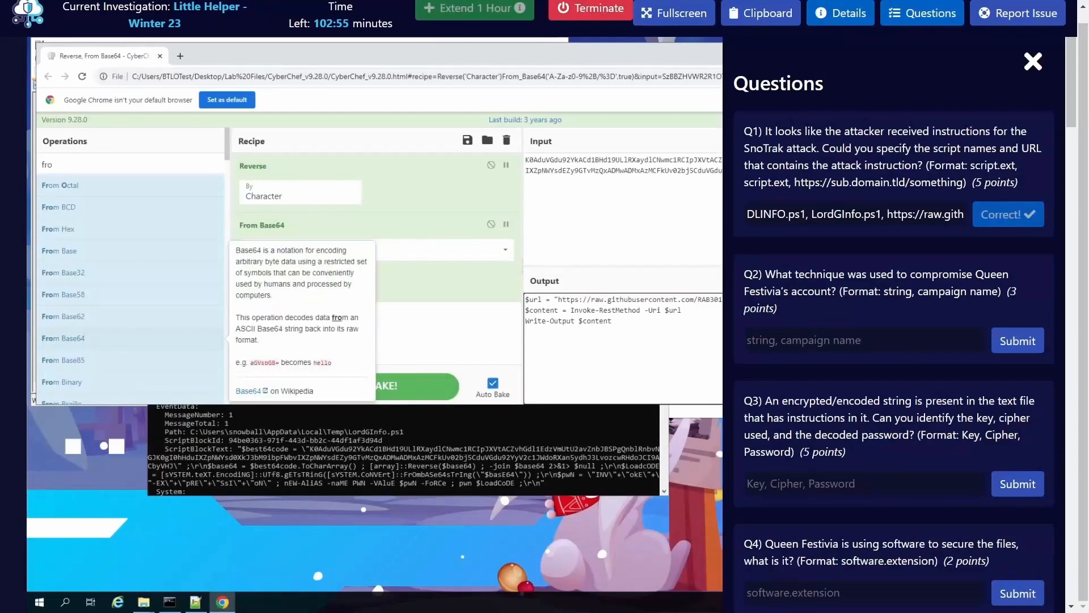
drag(1, 266, 0, 94)
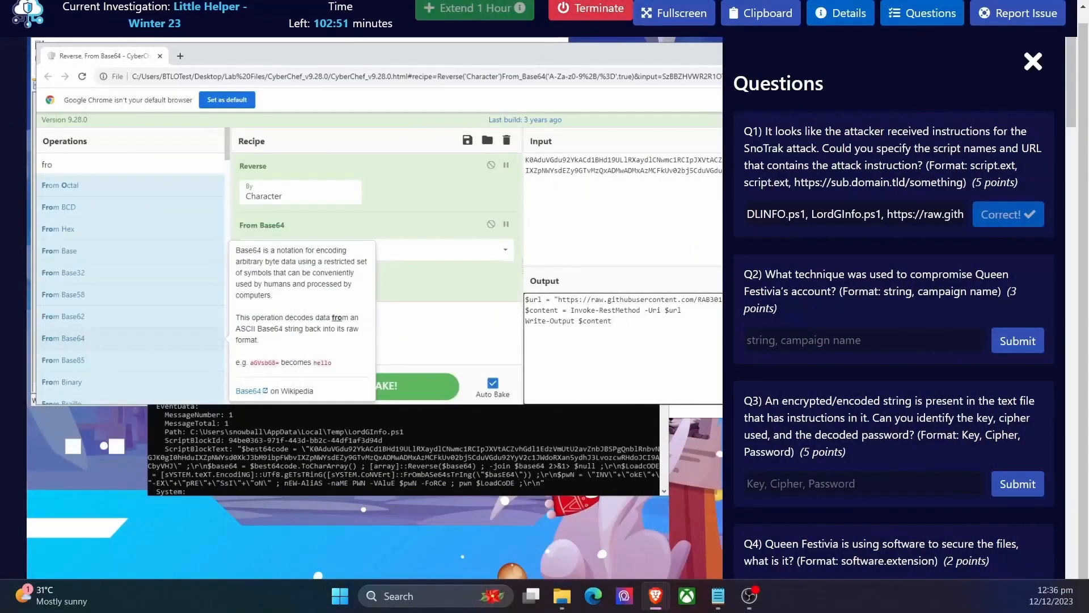
drag(0, 215, 354, 97)
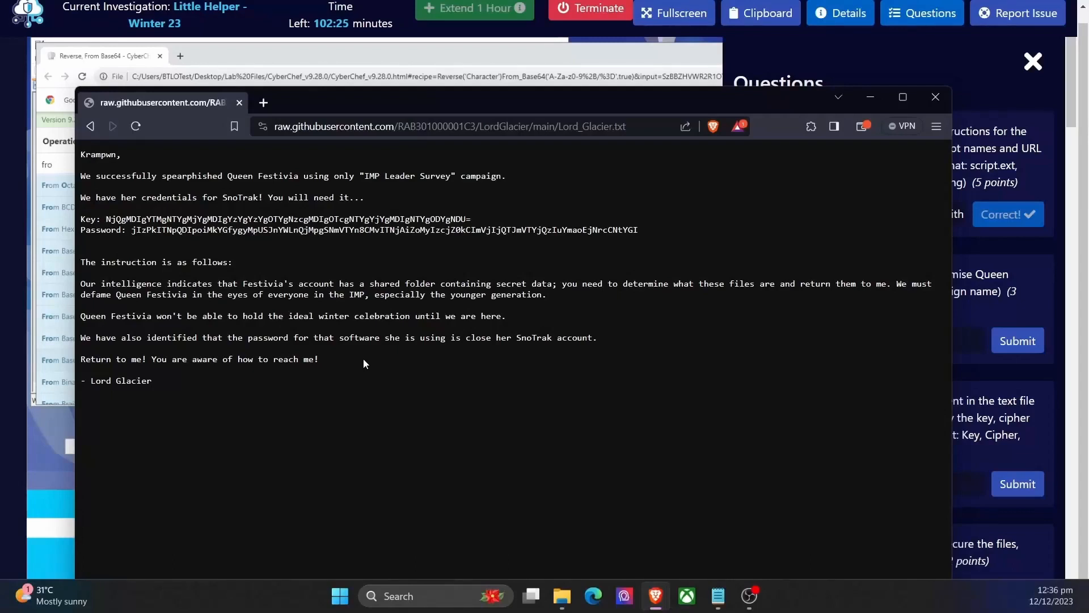
double_click(179, 177)
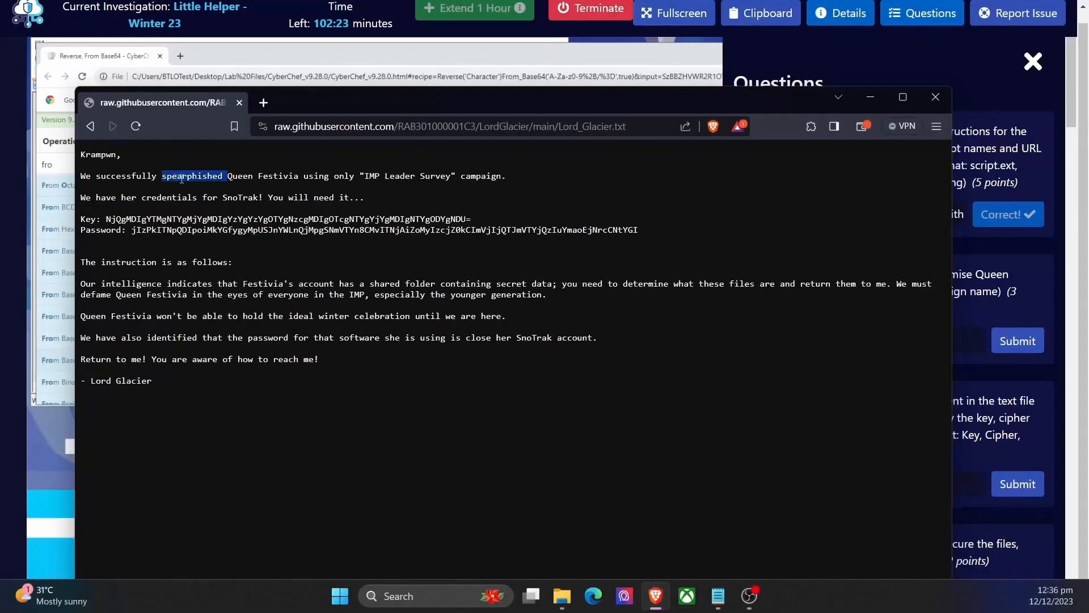
click(217, 178)
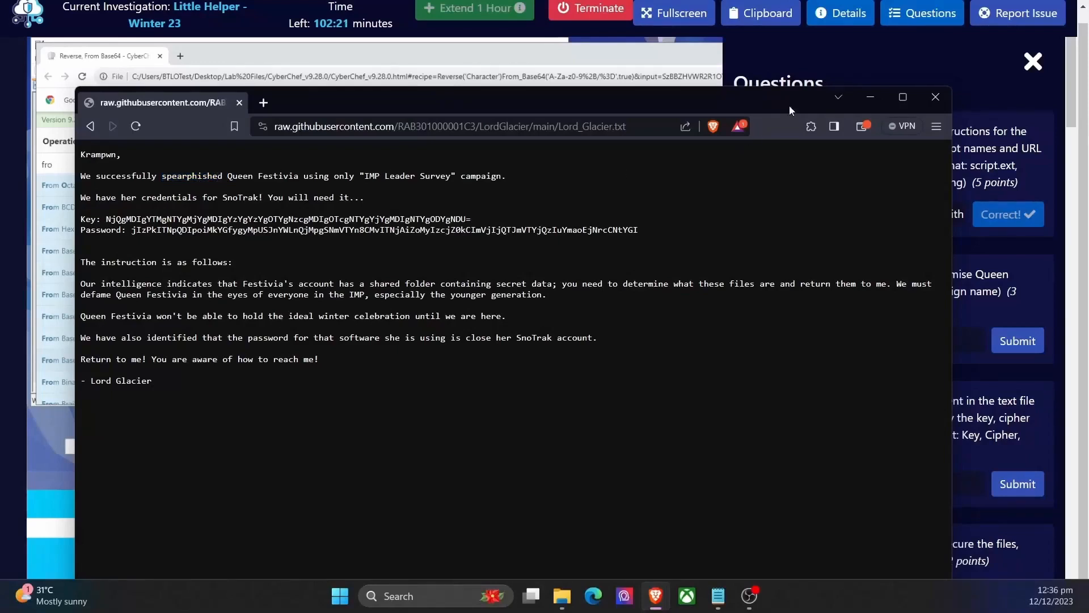
click(879, 98)
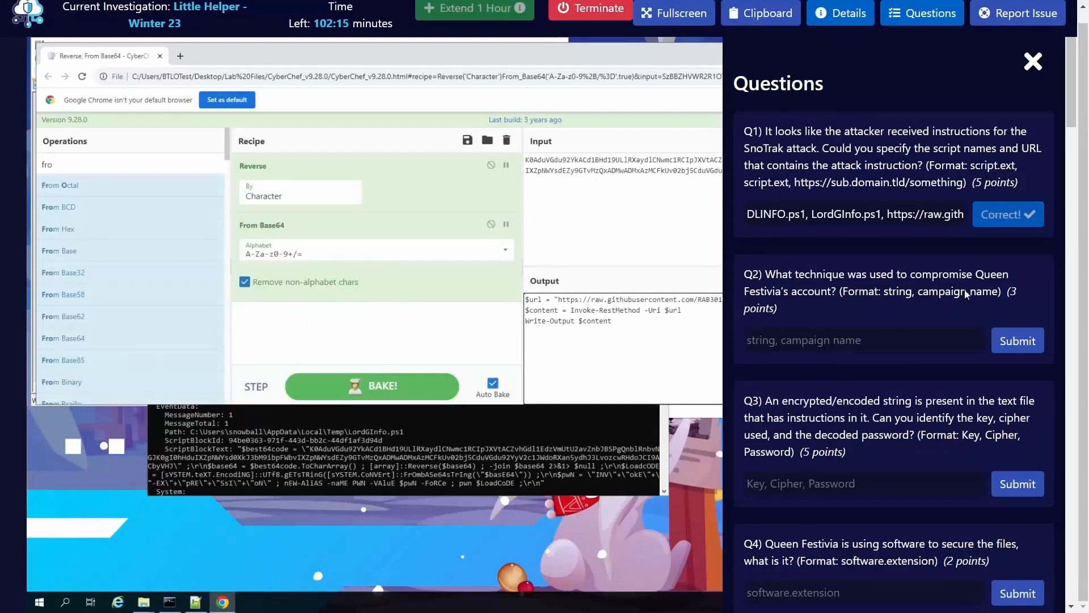
Step: Bring Lord_Glacier.txt back into view, check the campaign name for Q2, and move the window off the questions
click(819, 343)
drag(0, 232, 363, 114)
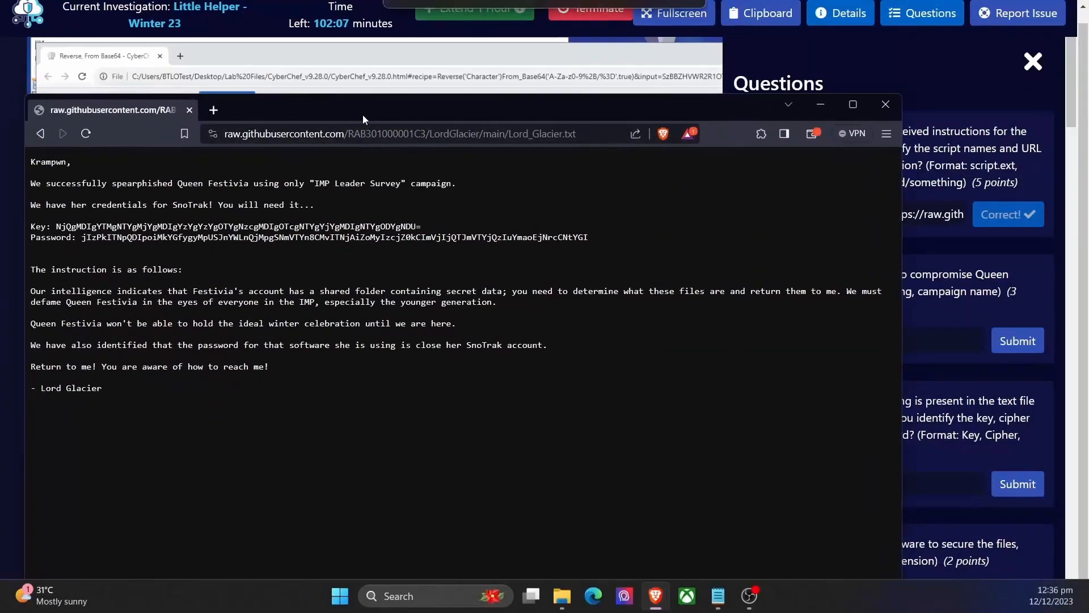
drag(314, 183, 401, 183)
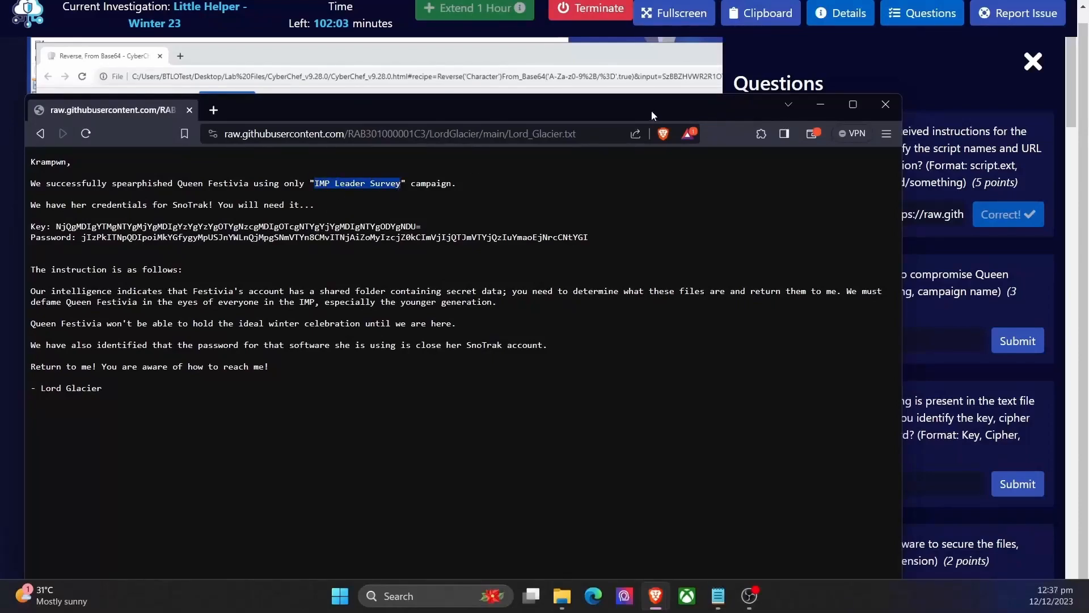
drag(651, 111, 0, 111)
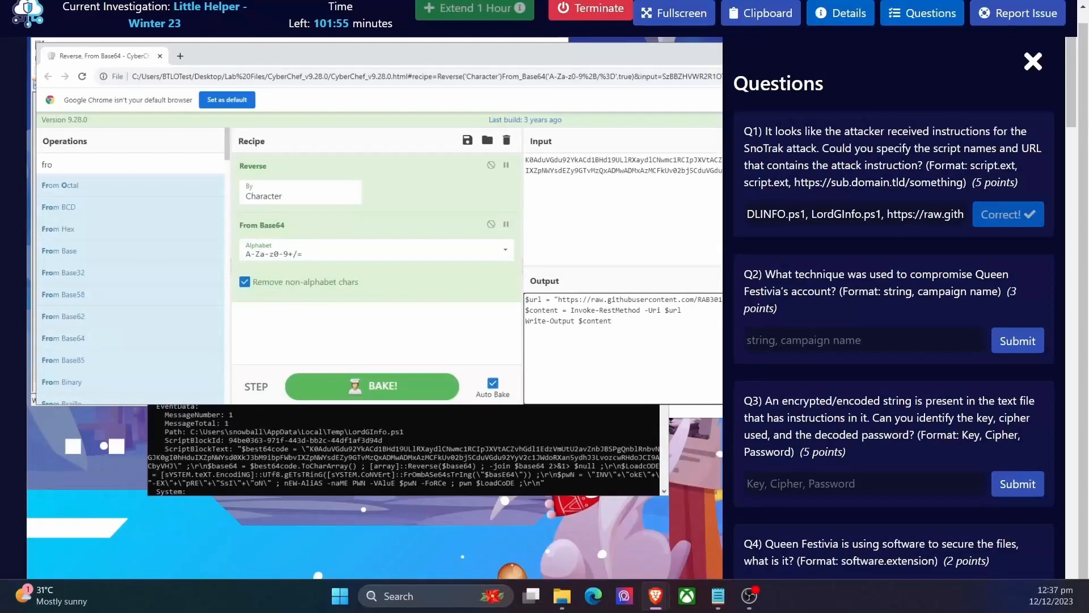
Step: Enter "spearphising, IMP Leader Survey" as the Q2 answer and submit it
click(794, 346)
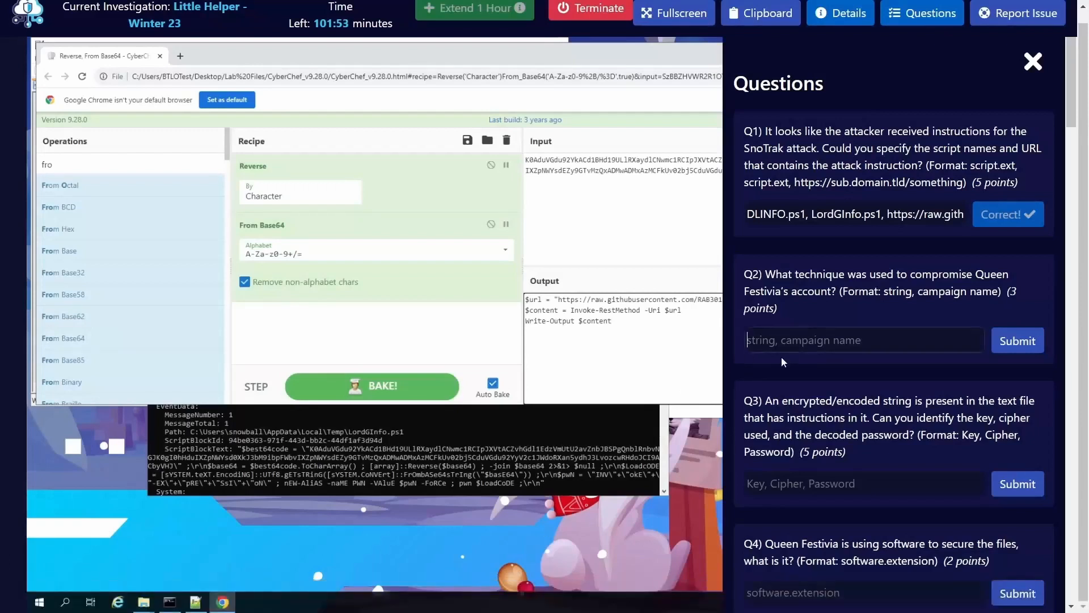
text(spear)
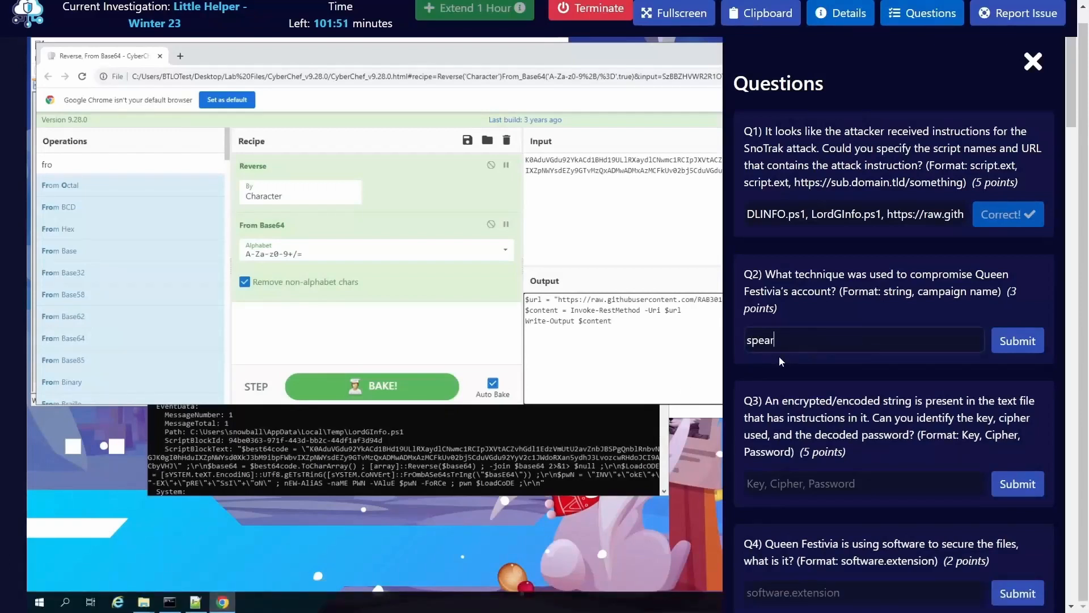
text(phishing, I)
text(MP Leader S)
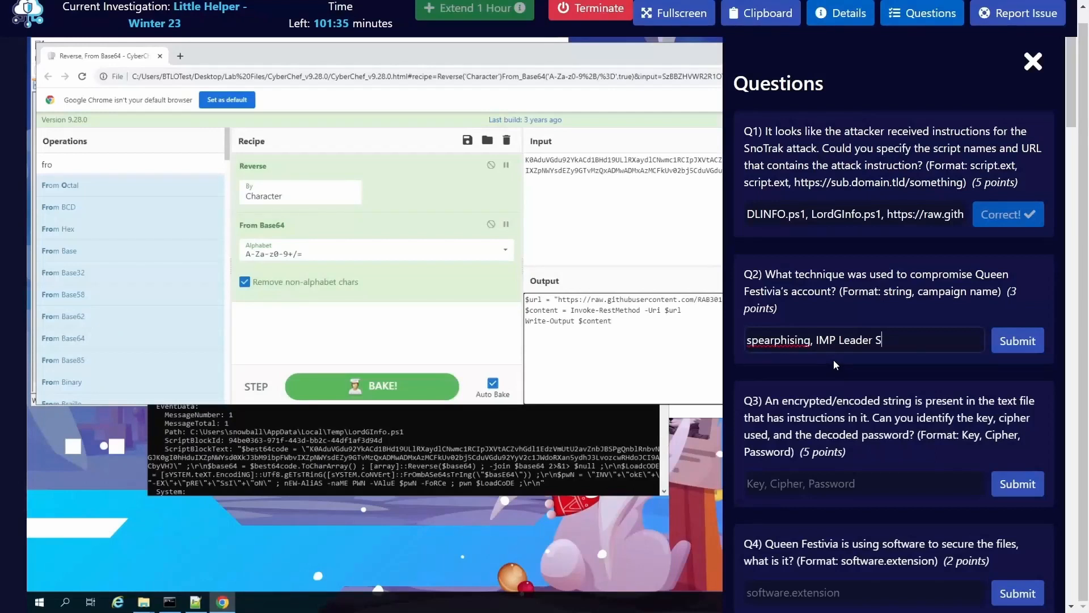
text(urvey)
click(1017, 341)
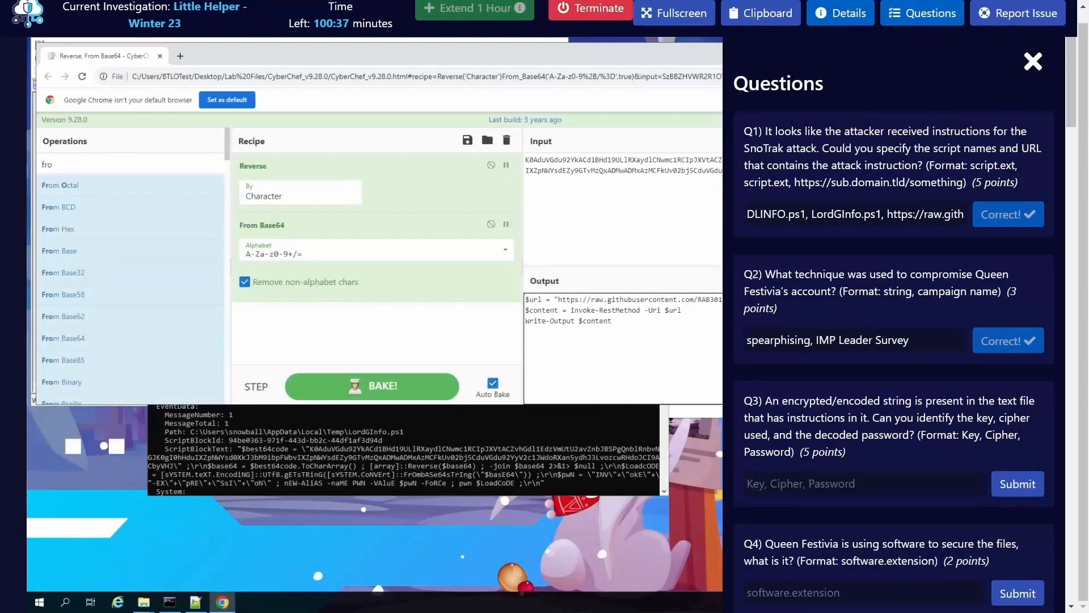
Step: Hide the lab questions and place the Brave window with Lord_Glacier.txt so that the CyberChef recipe stays partly in view
drag(239, 610, 505, 124)
click(920, 21)
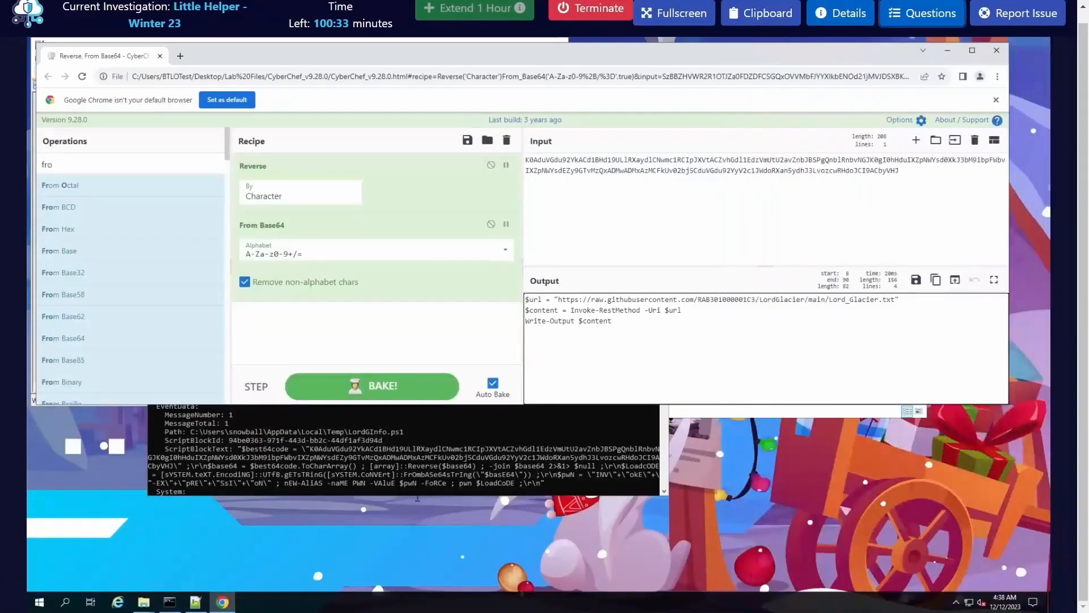
key(alt+Tab)
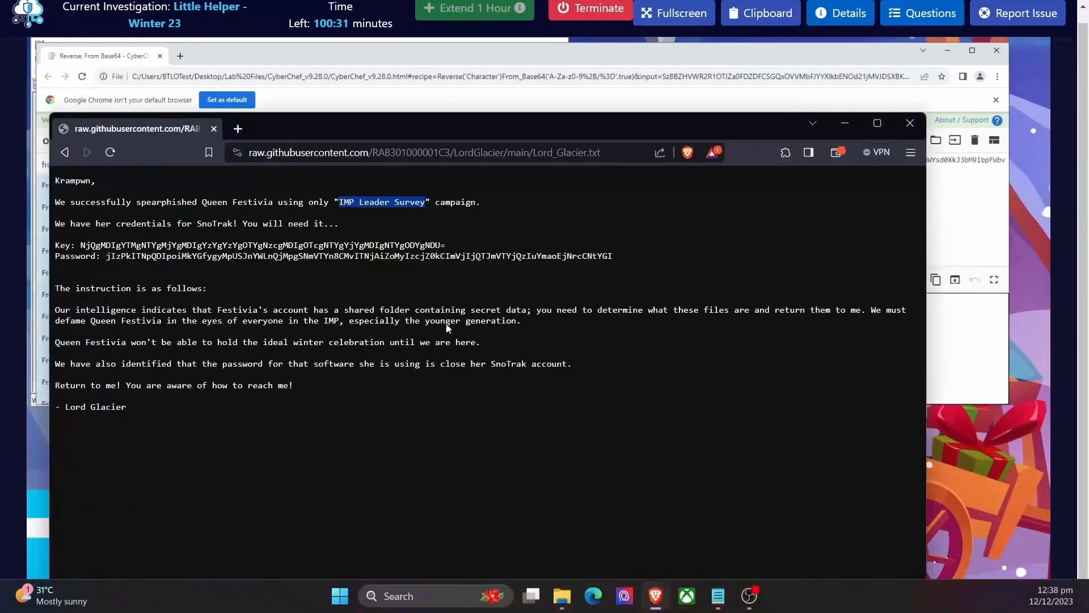
drag(529, 133, 768, 165)
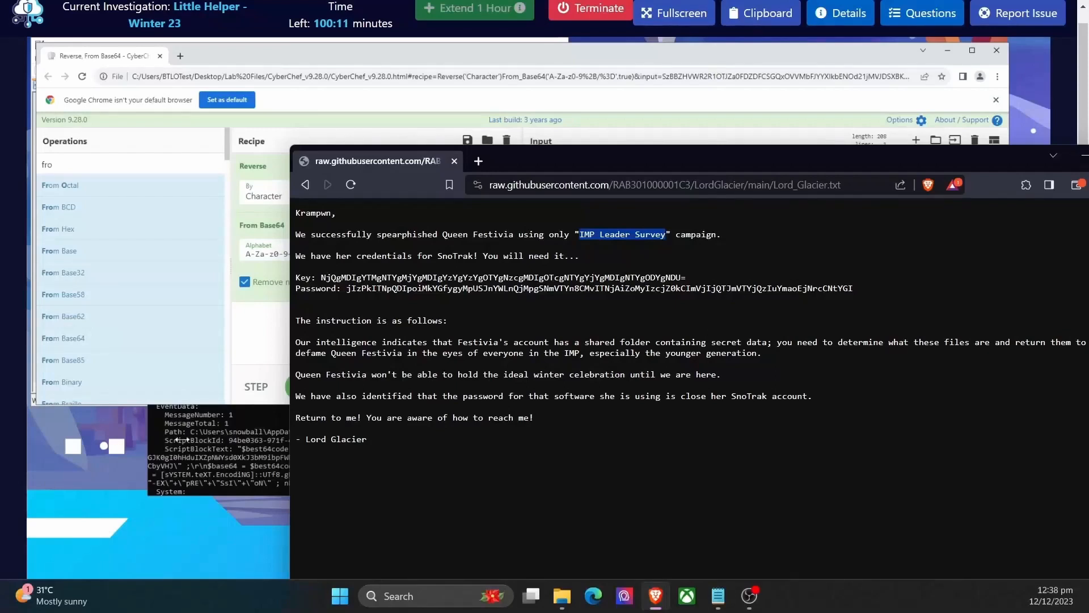
Step: Copy the complete encoded Key value, including its trailing equals sign, from Lord_Glacier.txt
double_click(449, 277)
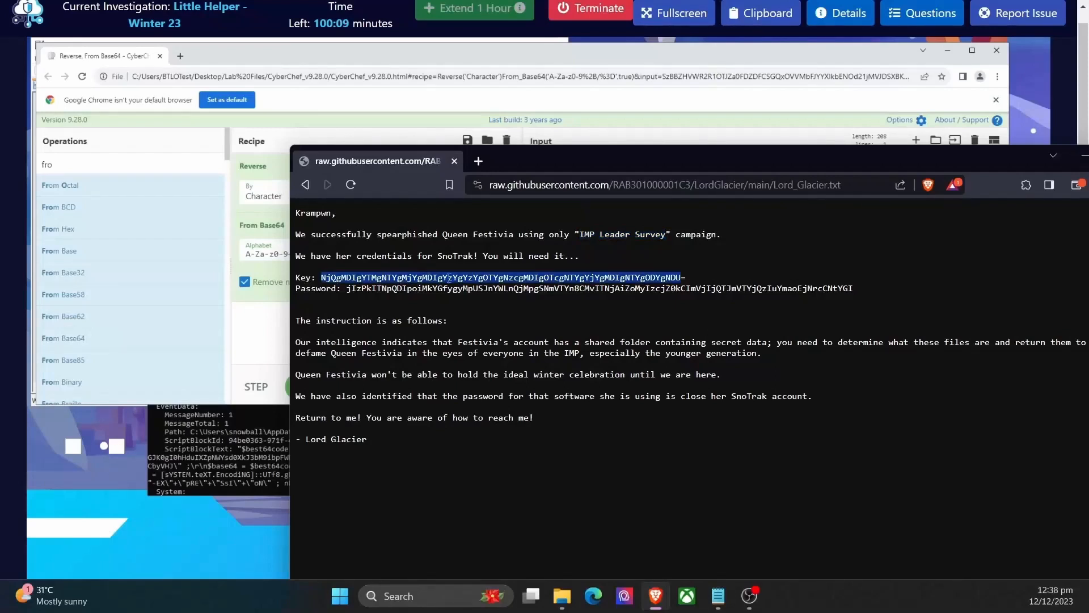
click(665, 278)
drag(688, 278, 323, 277)
right_click(355, 277)
click(391, 285)
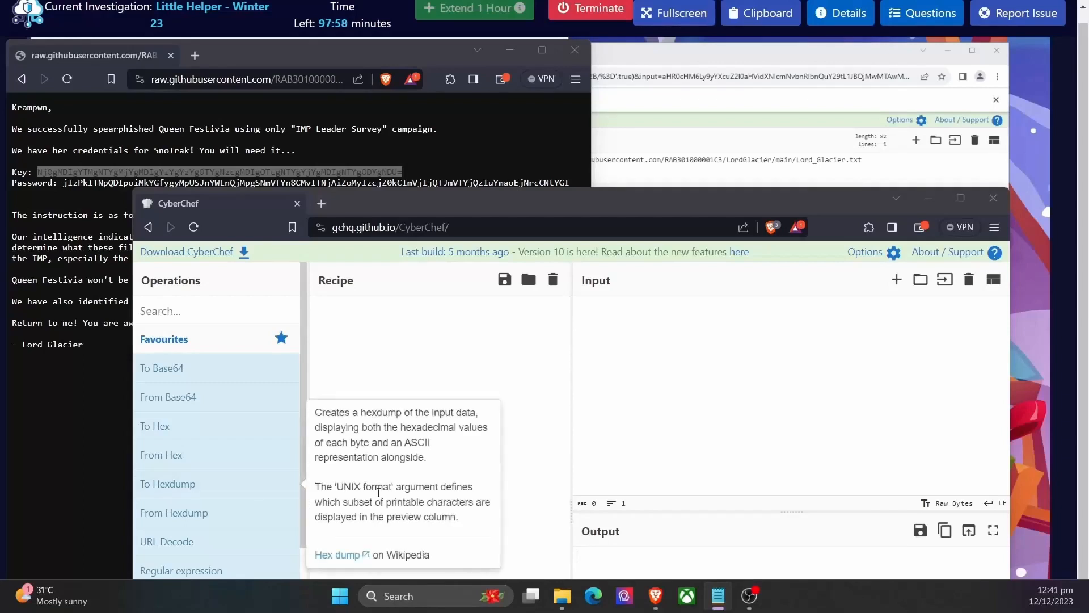
Step: Copy the encoded Key value without its trailing equals sign from Lord_Glacier.txt and paste it into the online CyberChef input
double_click(105, 173)
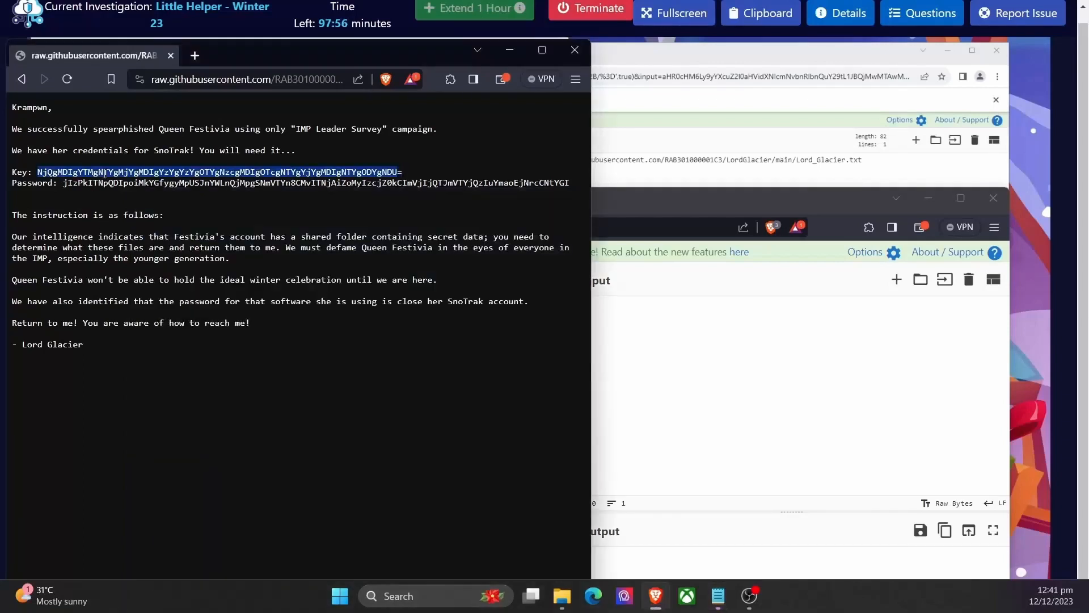
right_click(135, 175)
click(149, 187)
click(640, 334)
right_click(640, 334)
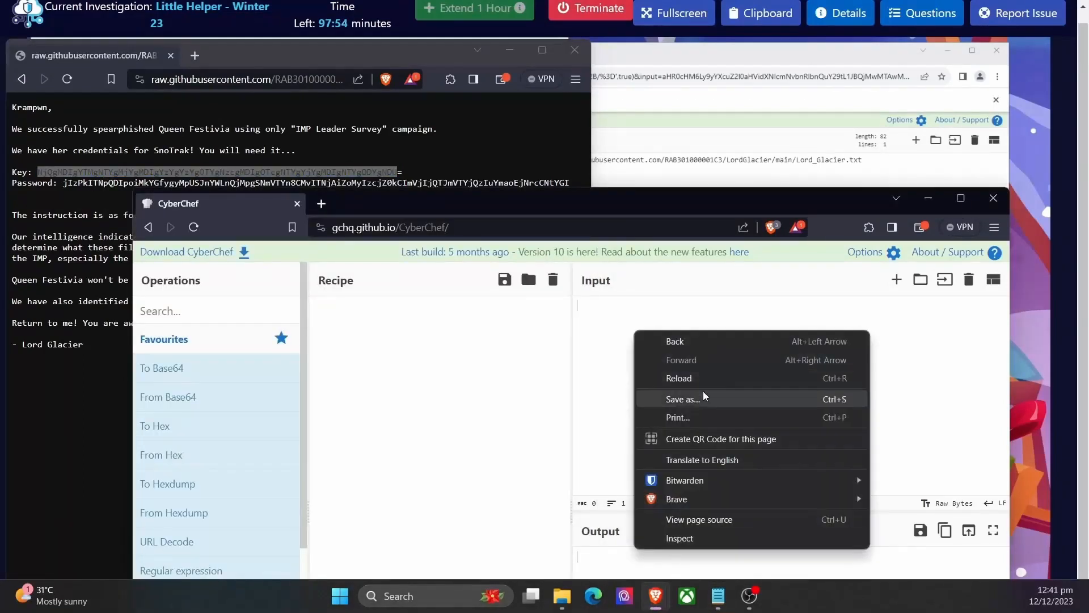
click(595, 364)
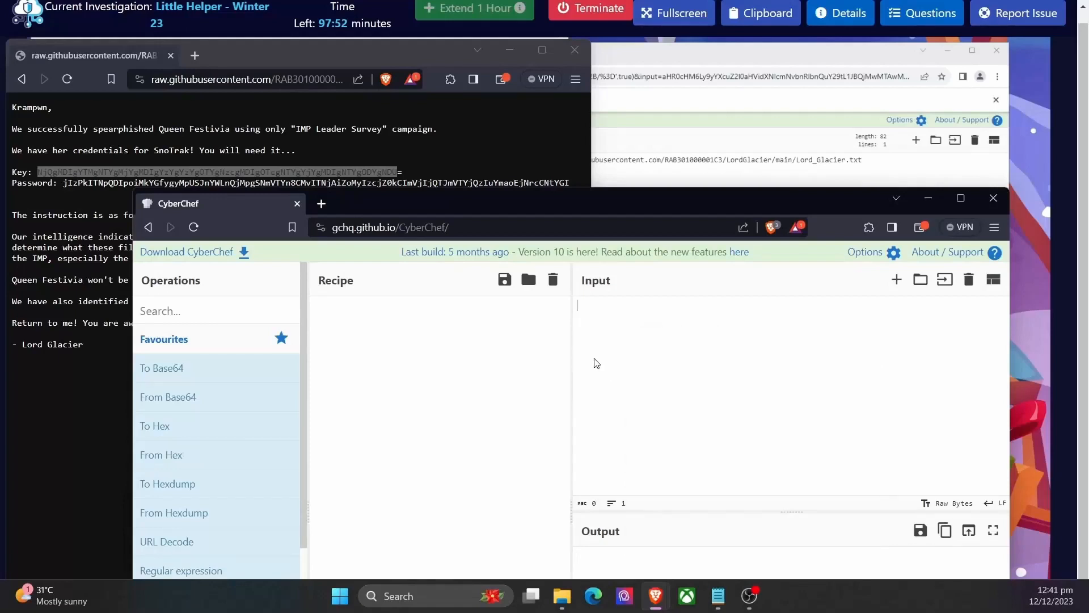
key(ctrl+v)
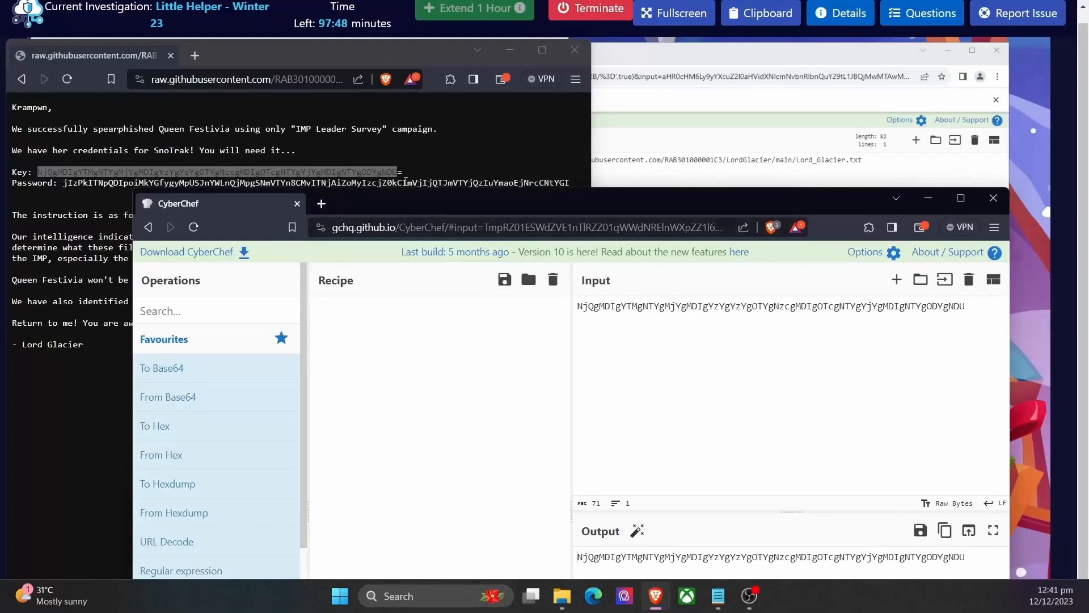
Step: Append the missing trailing equals sign to the encoded Key value in the CyberChef input
click(405, 180)
click(975, 312)
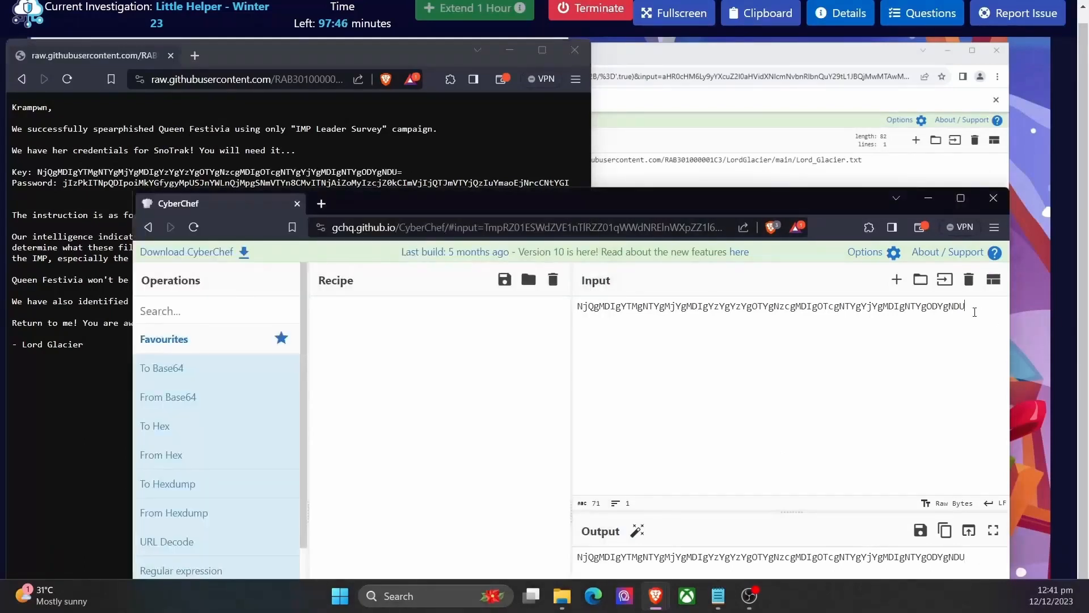
text(=)
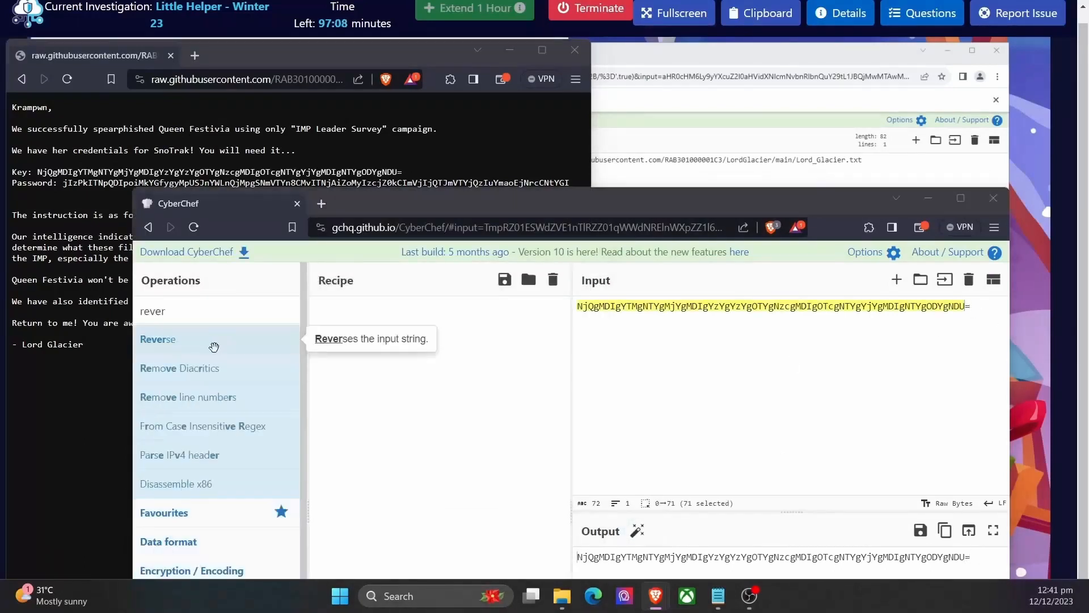
Step: Try the Reverse operation on the encoded key, and replace it in the recipe with From Base64
drag(206, 345, 389, 347)
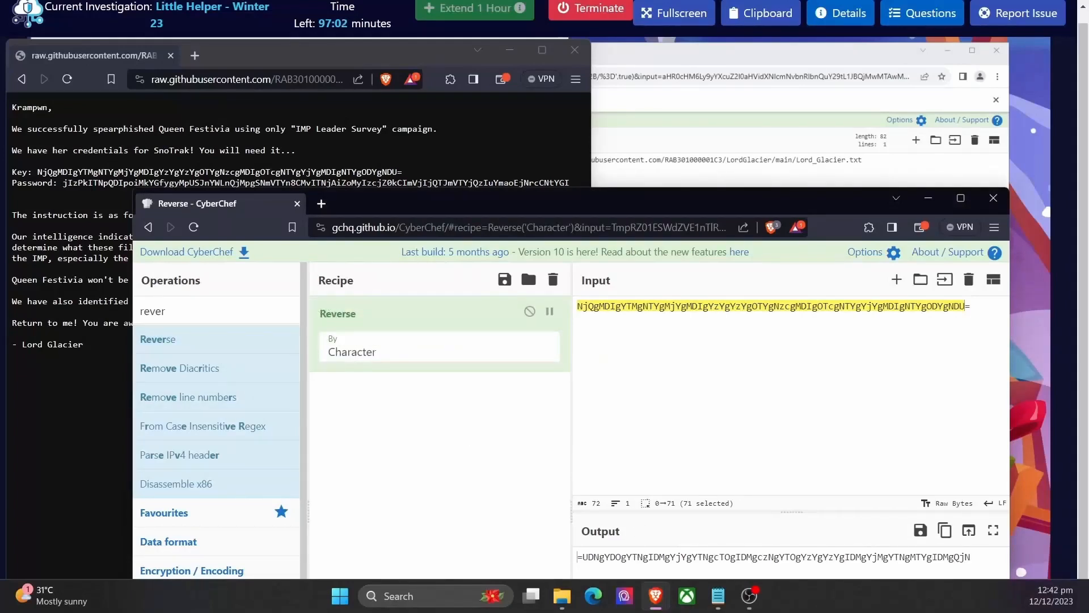
drag(374, 318, 316, 335)
double_click(184, 315)
text(fr)
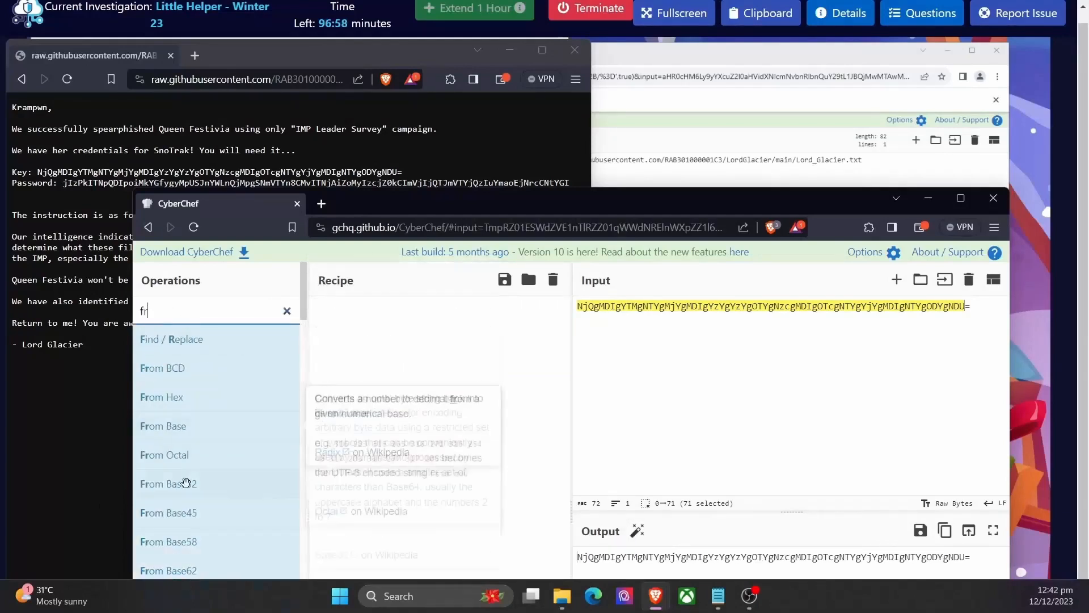
scroll(218, 512, down, 1)
drag(216, 524, 429, 379)
Step: Add the Reverse and From Hex operations to the recipe after From Base64 to decode the key
scroll(227, 391, up, 1)
double_click(206, 310)
text(reve)
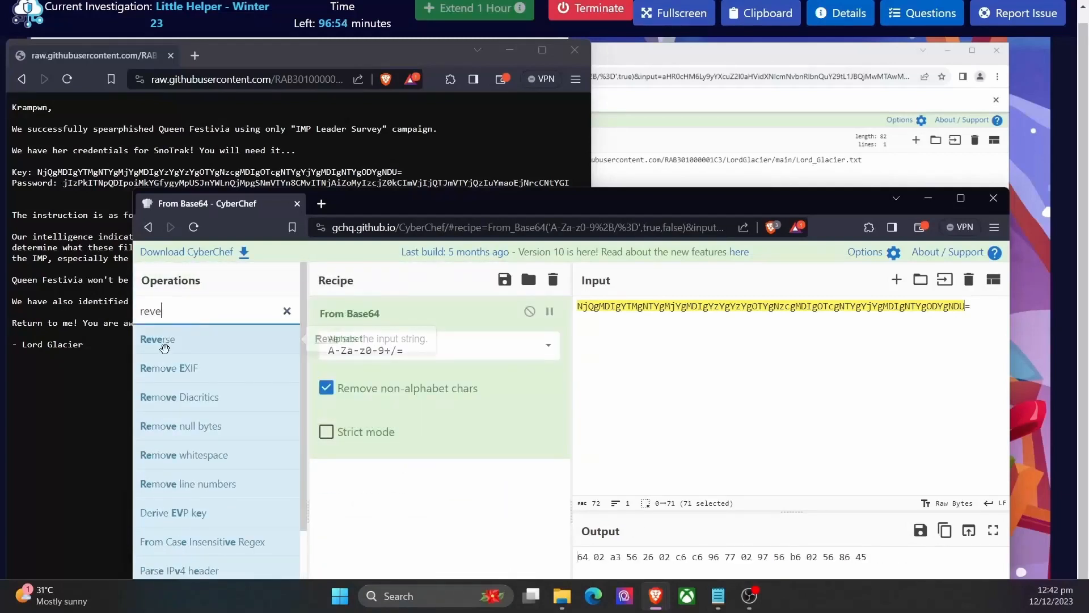
drag(157, 337, 408, 475)
double_click(207, 312)
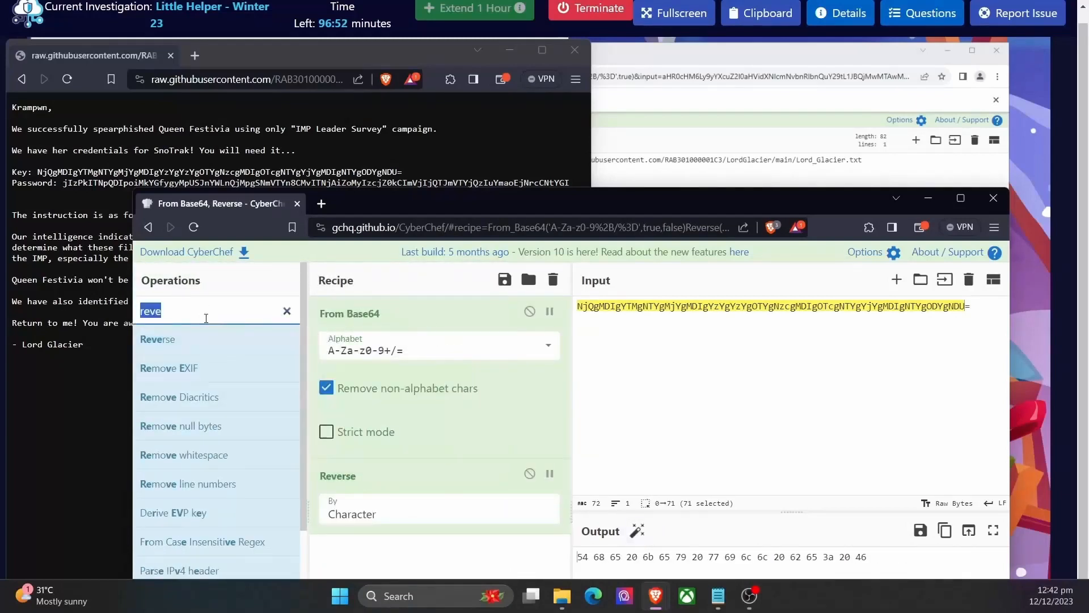
text(fr)
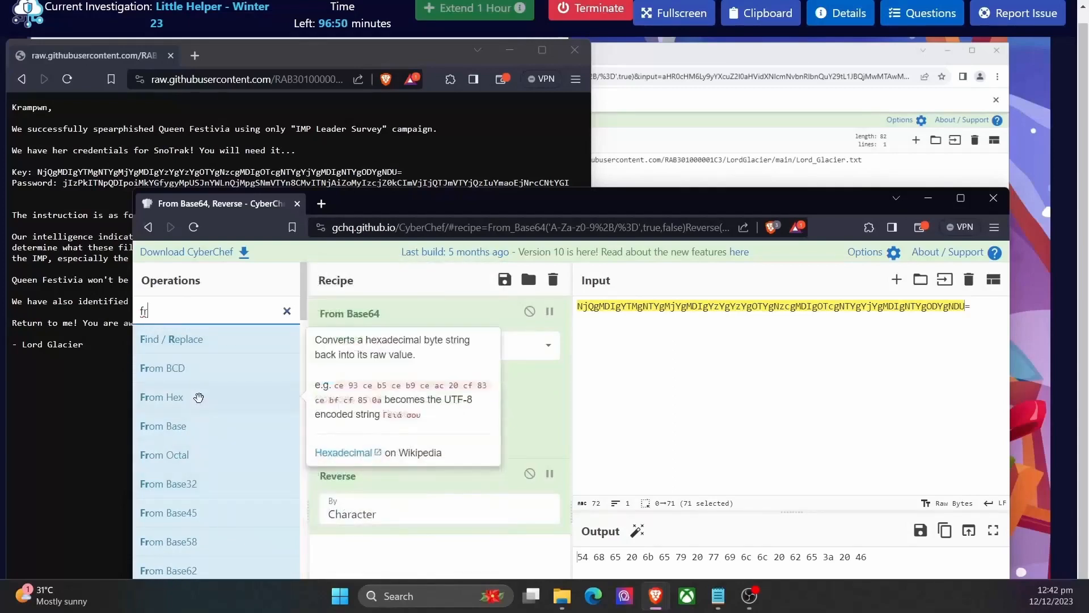
drag(164, 397, 448, 488)
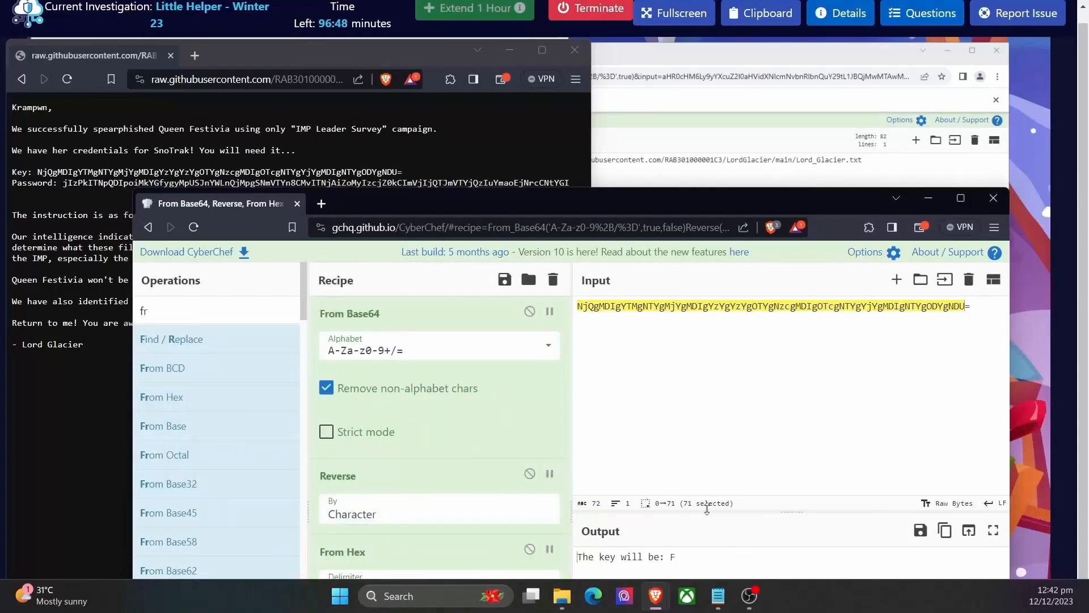
Step: Examine the decoded message in the output to identify the key character at its end
drag(660, 213, 672, 188)
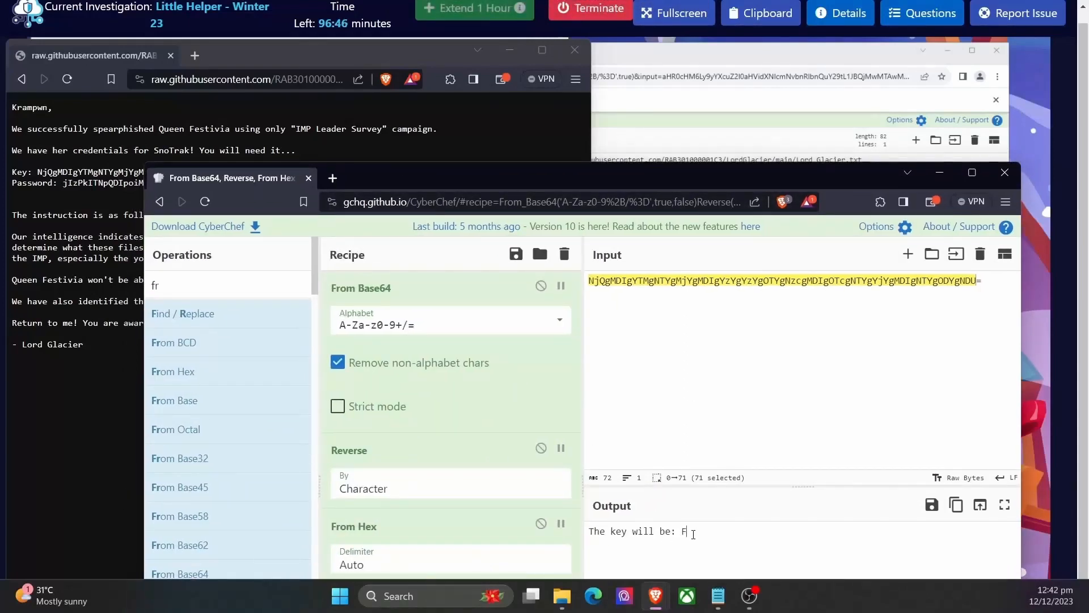
drag(693, 533, 601, 531)
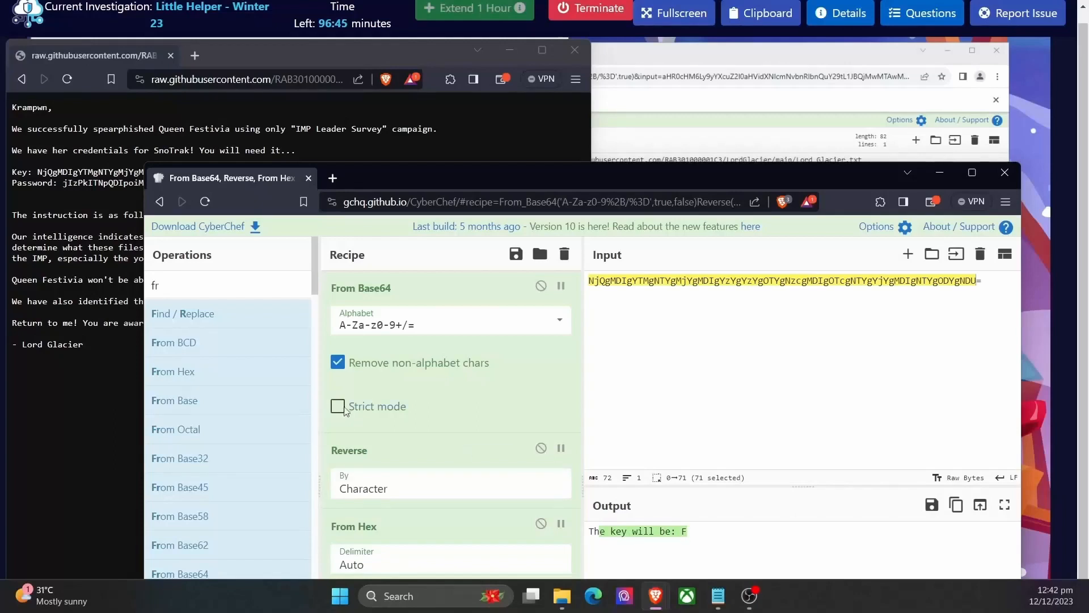
click(668, 529)
click(604, 538)
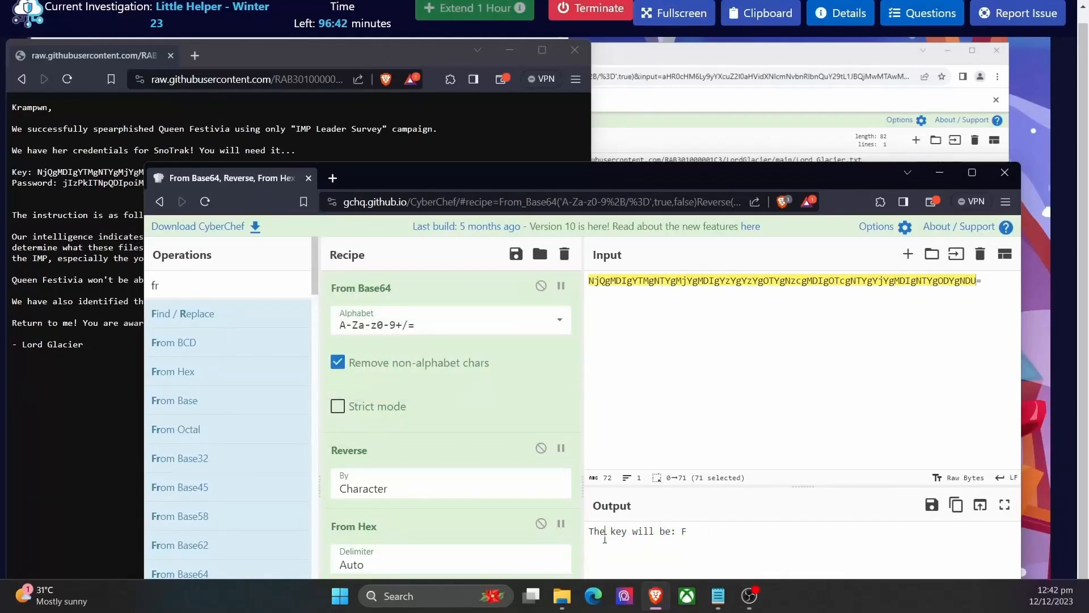
triple_click(605, 537)
click(630, 532)
triple_click(646, 534)
click(695, 535)
drag(695, 535, 683, 532)
key(alt+Tab)
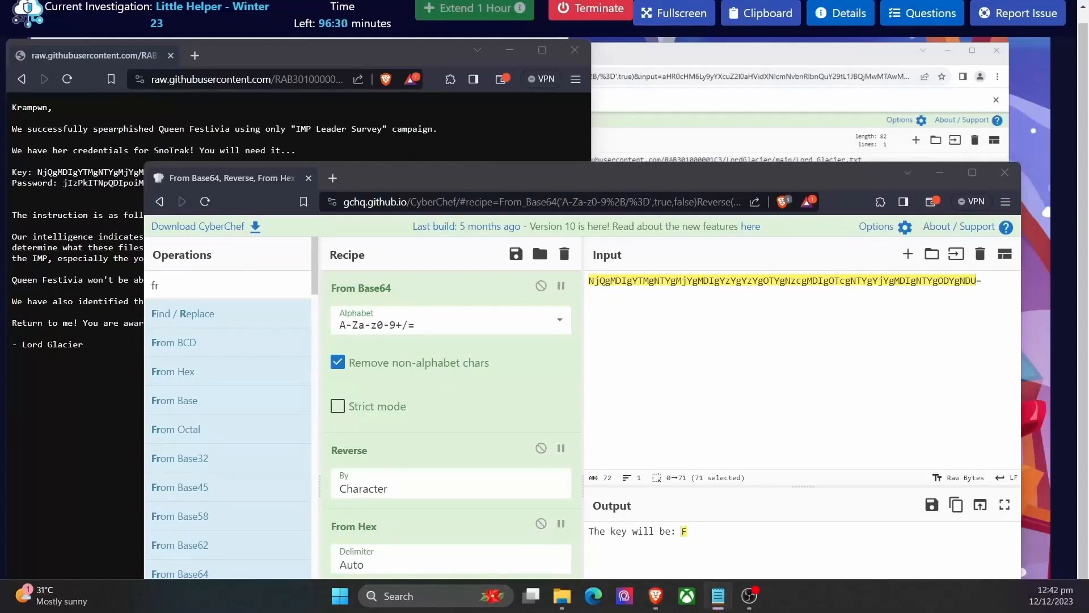
key(alt+Tab)
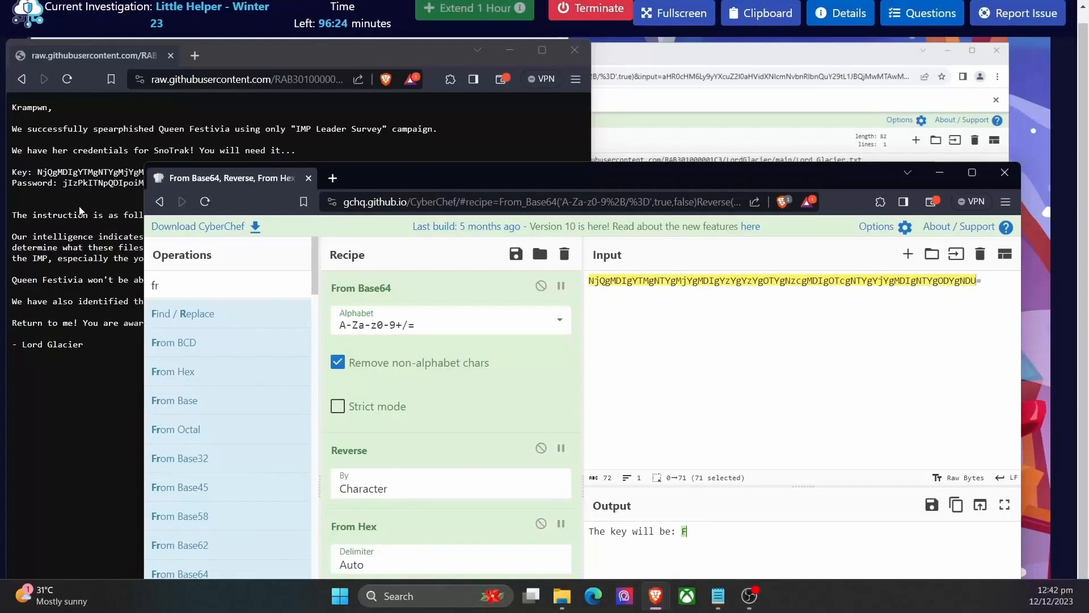
key(alt+Tab)
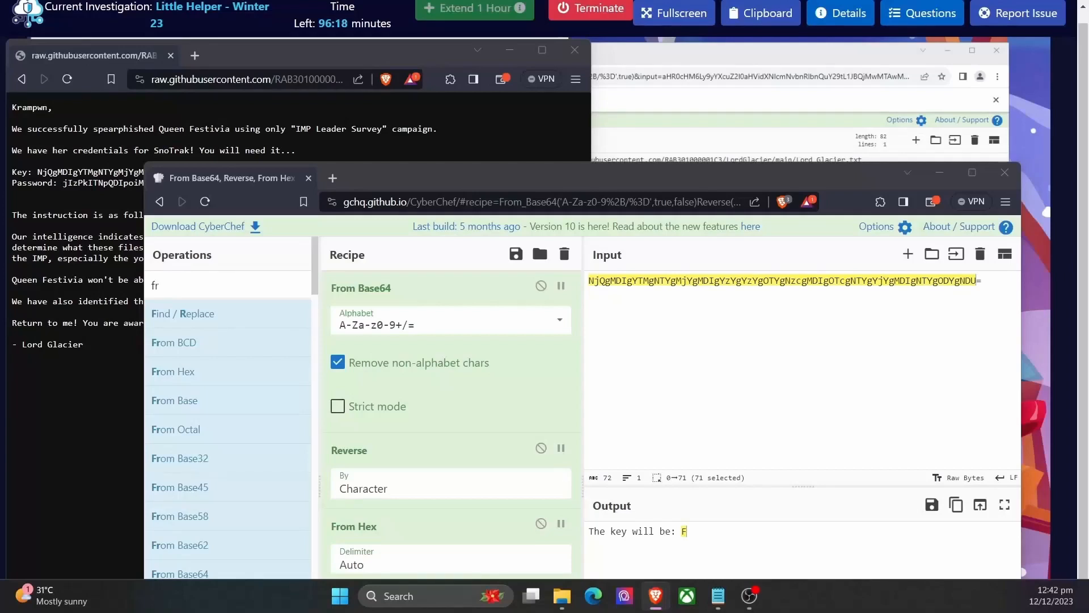
click(683, 531)
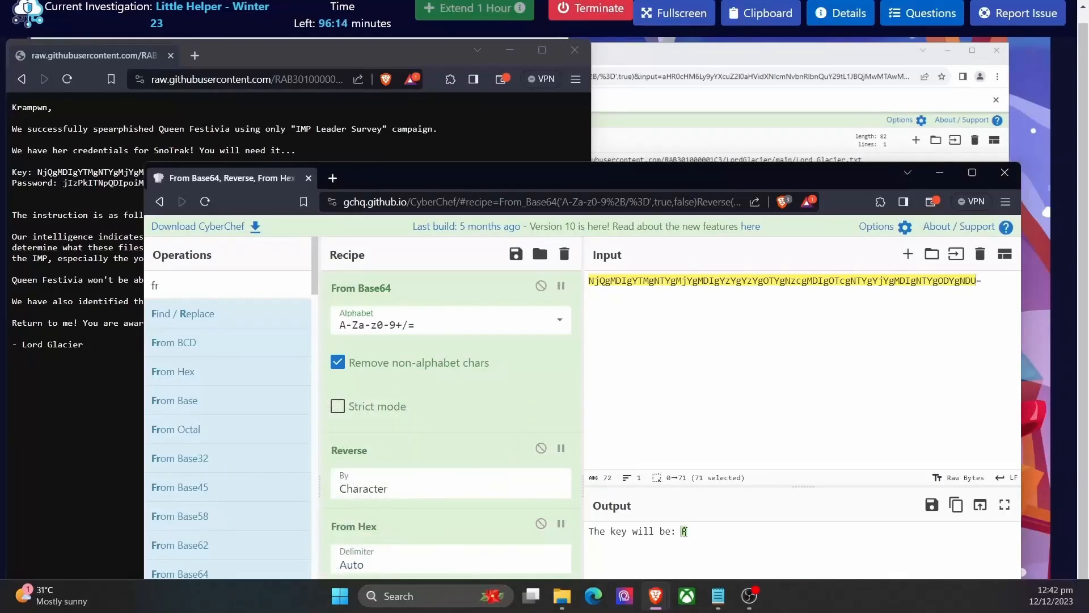
Step: Replace the CyberChef input with the encoded Password value copied from Lord_Glacier.txt and clear the recipe
double_click(108, 183)
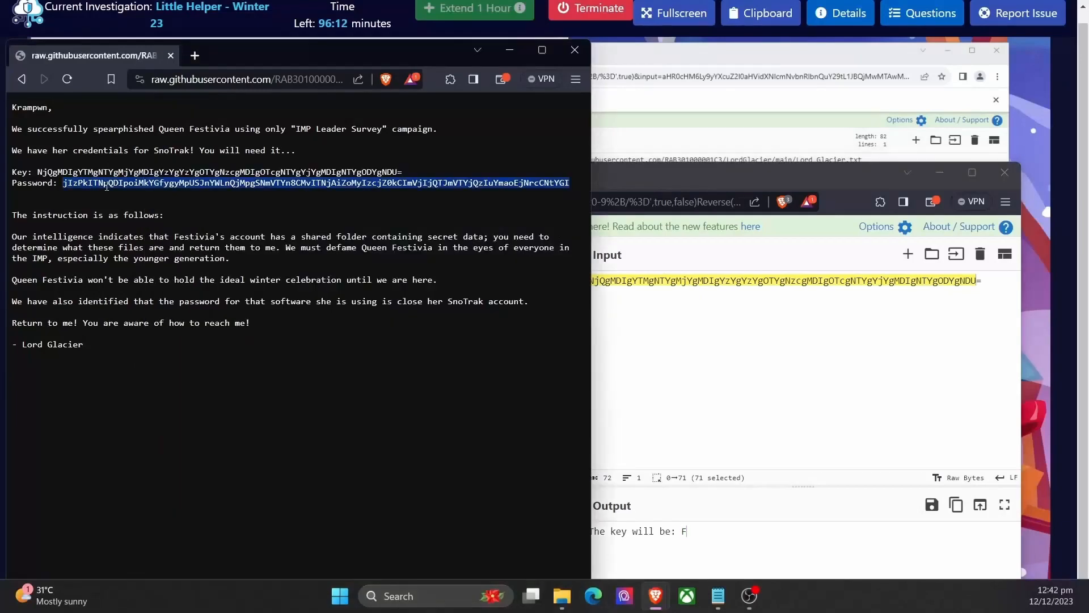
right_click(107, 184)
click(160, 198)
click(698, 312)
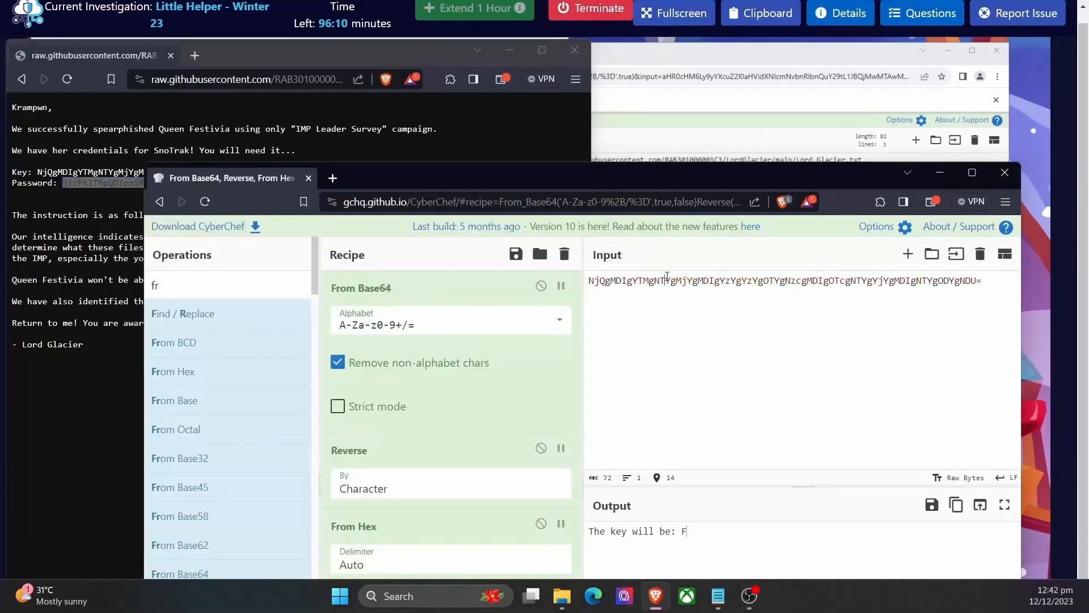
key(ctrl+a)
key(ctrl+v)
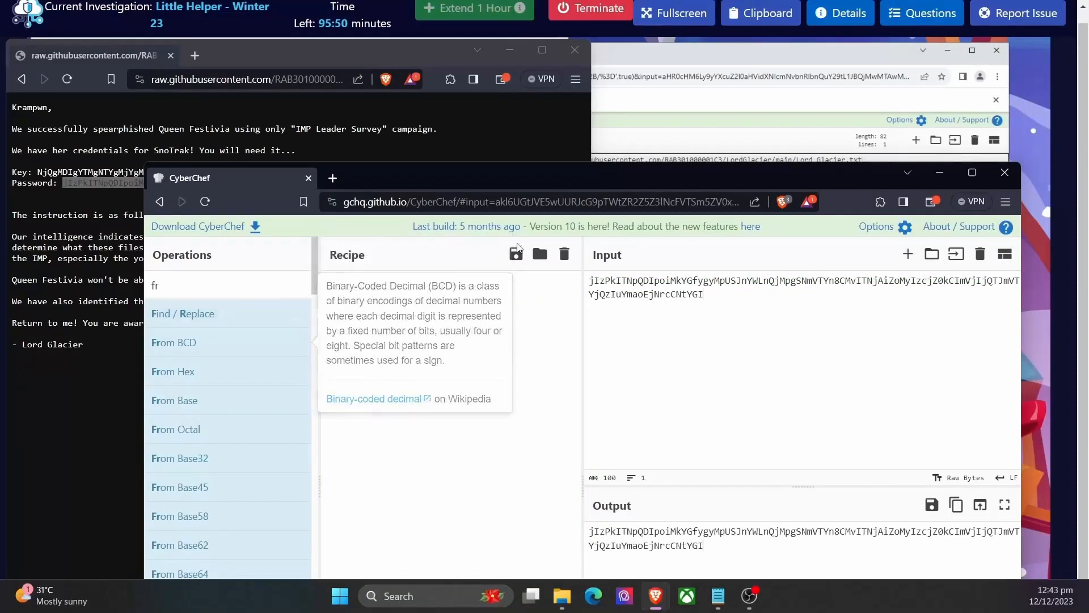
Step: Build a recipe for the encoded password with Reverse by character followed by From Base64
double_click(191, 285)
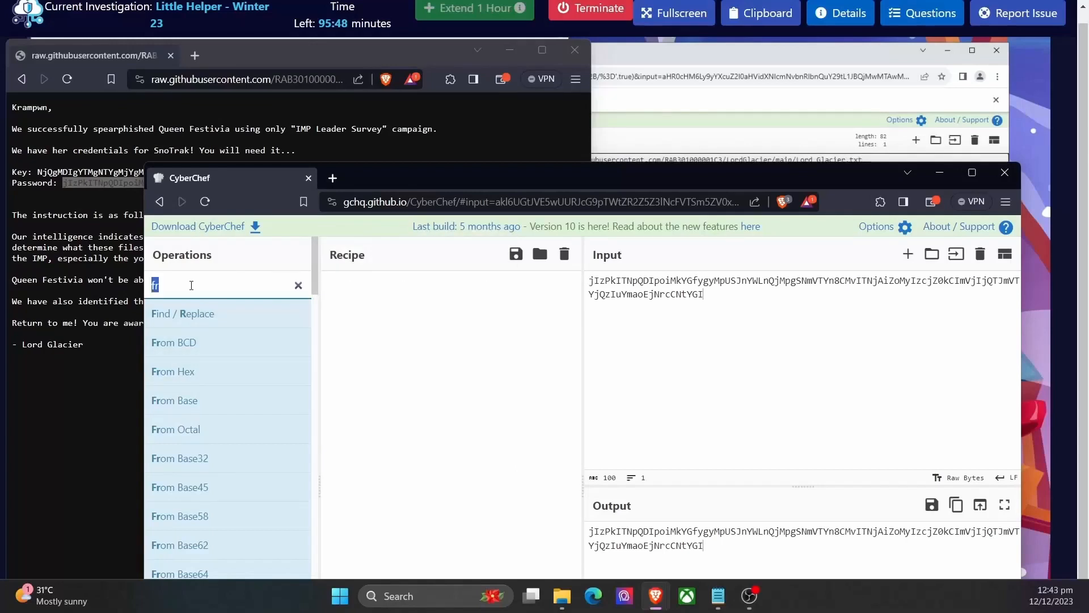
key(BackSpace)
text(reve)
drag(170, 313, 377, 312)
double_click(181, 295)
text(fr)
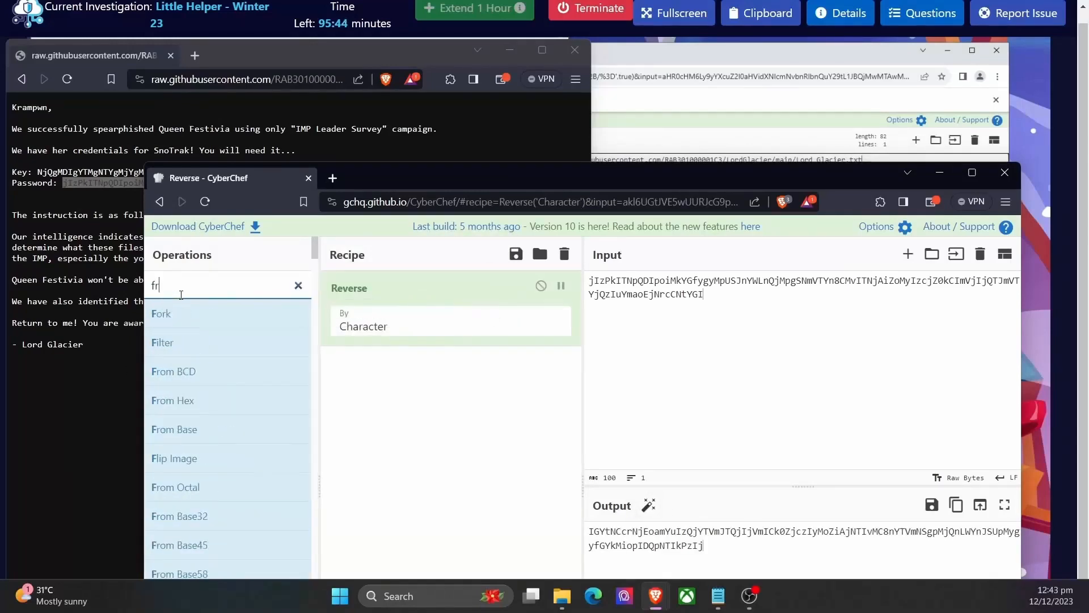
scroll(227, 493, down, 2)
scroll(232, 497, down, 2)
drag(215, 502, 444, 417)
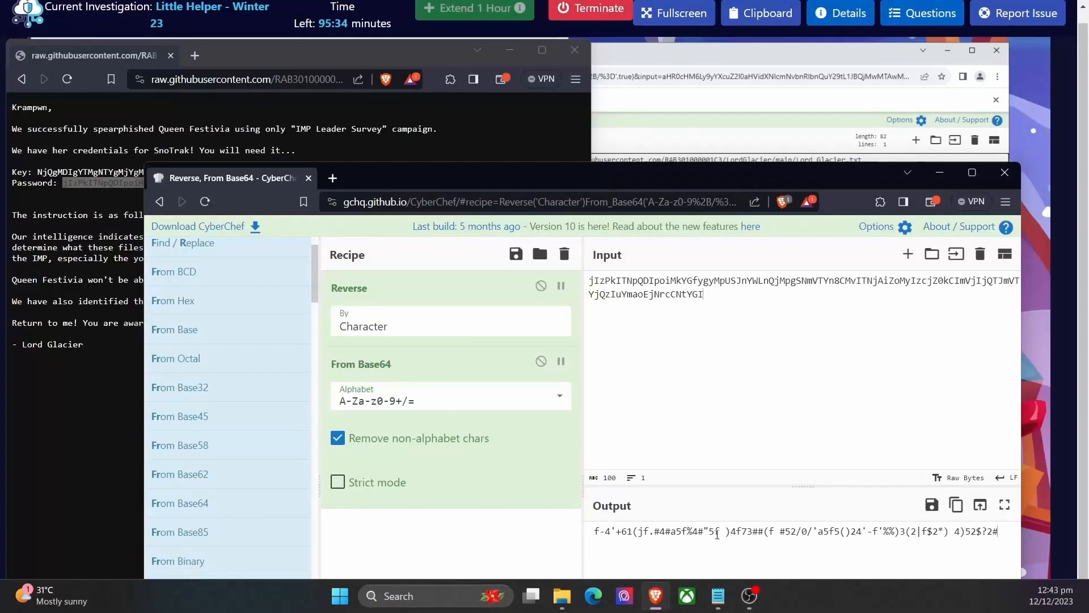
Step: Add an XOR operation at the end of the recipe with the key F in UTF8 format
scroll(227, 318, up, 2)
double_click(206, 285)
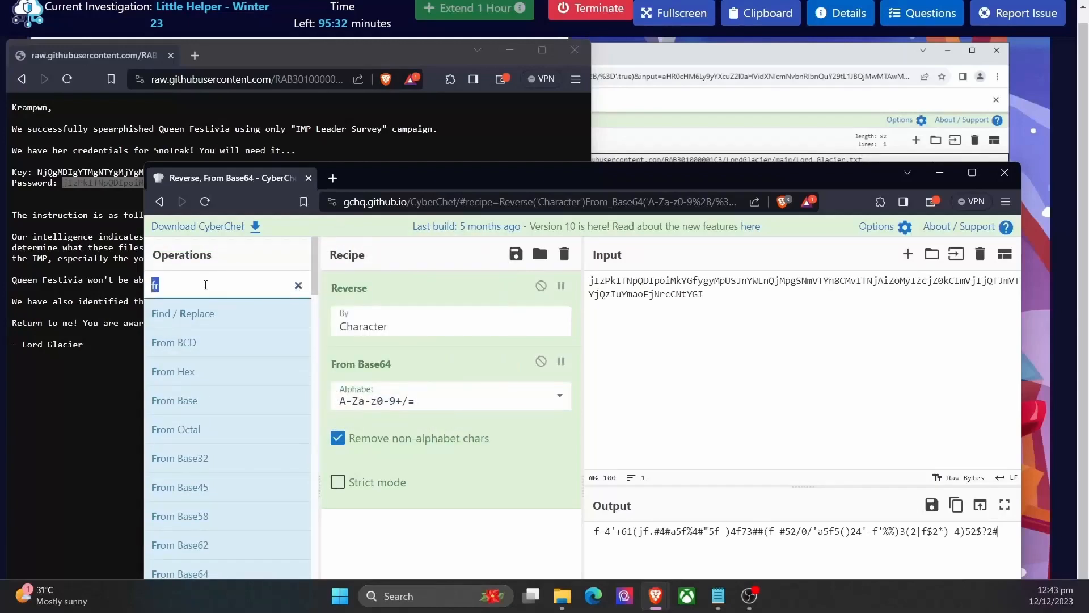
text(XO)
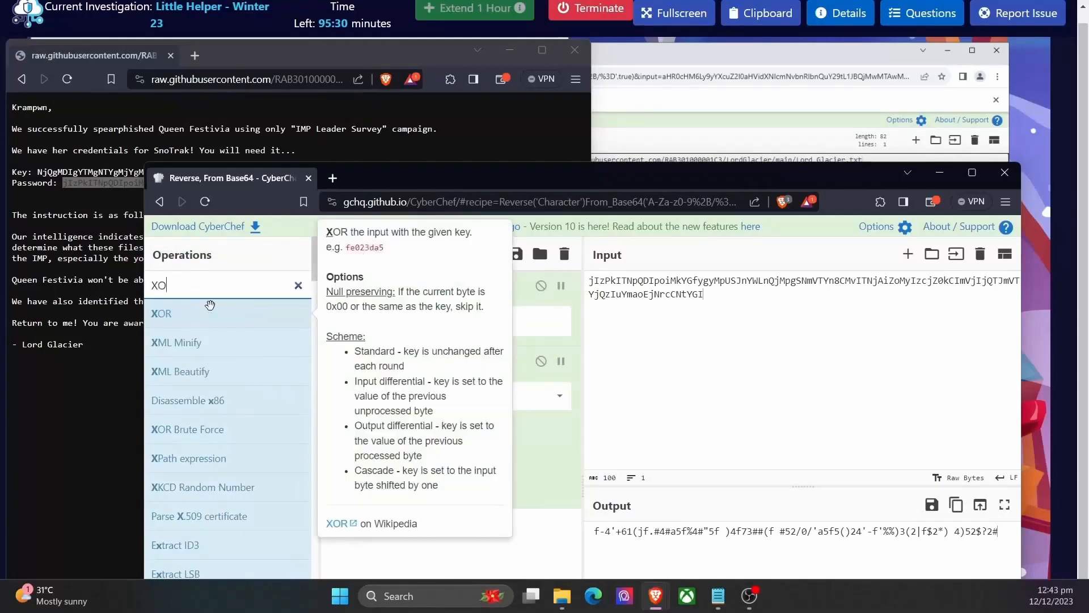
drag(170, 313, 431, 520)
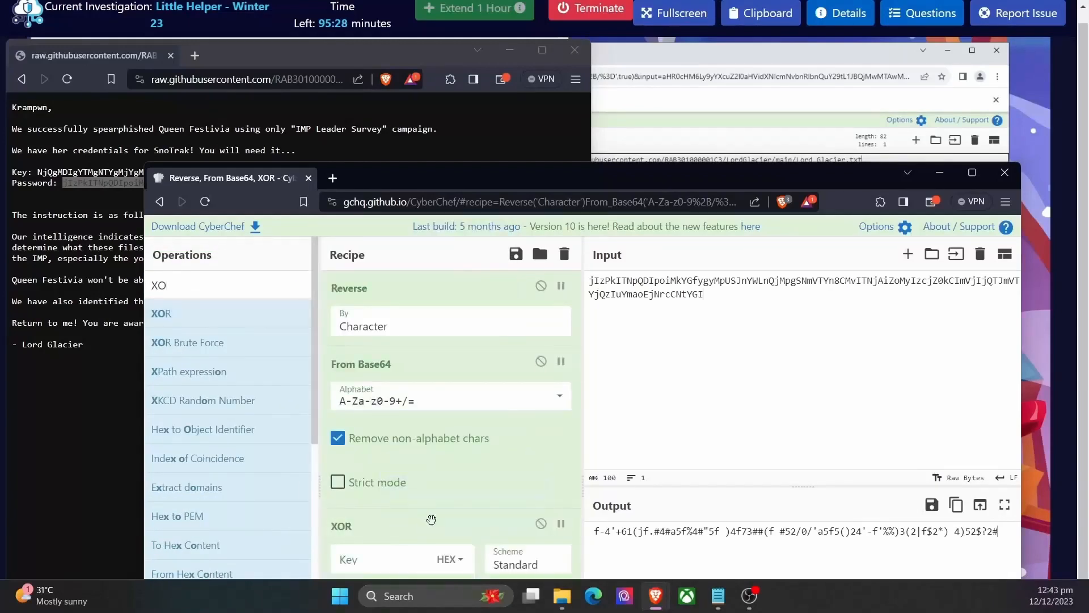
click(453, 559)
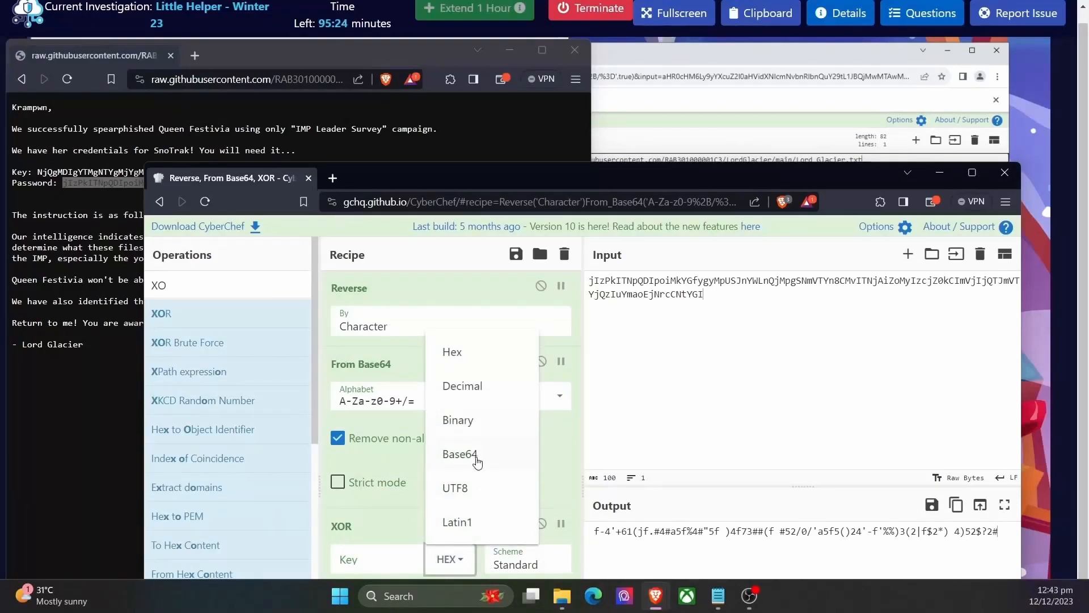
click(470, 492)
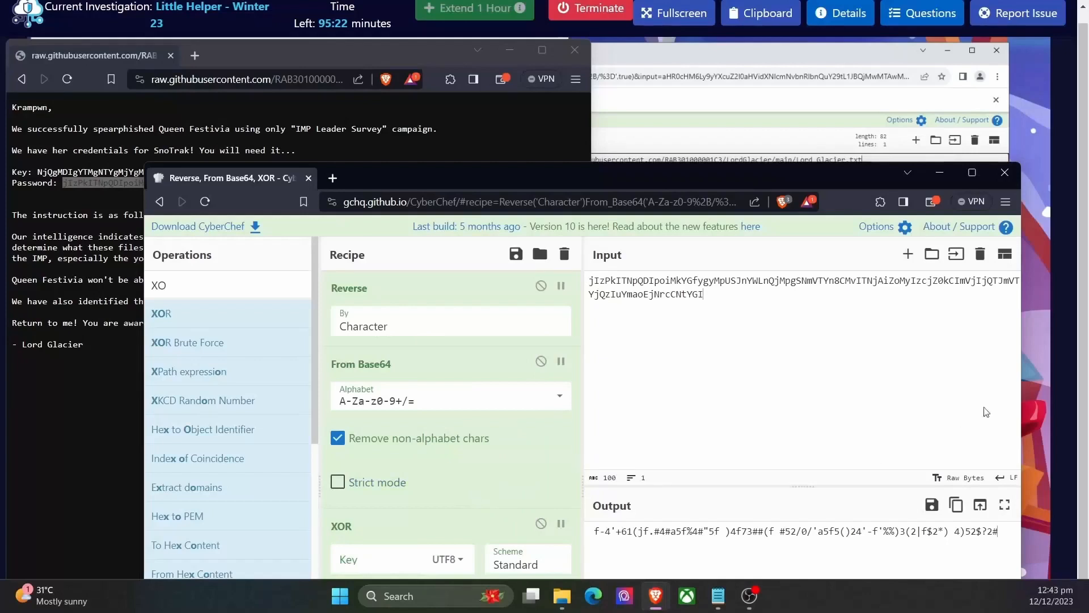
key(ctrl+f)
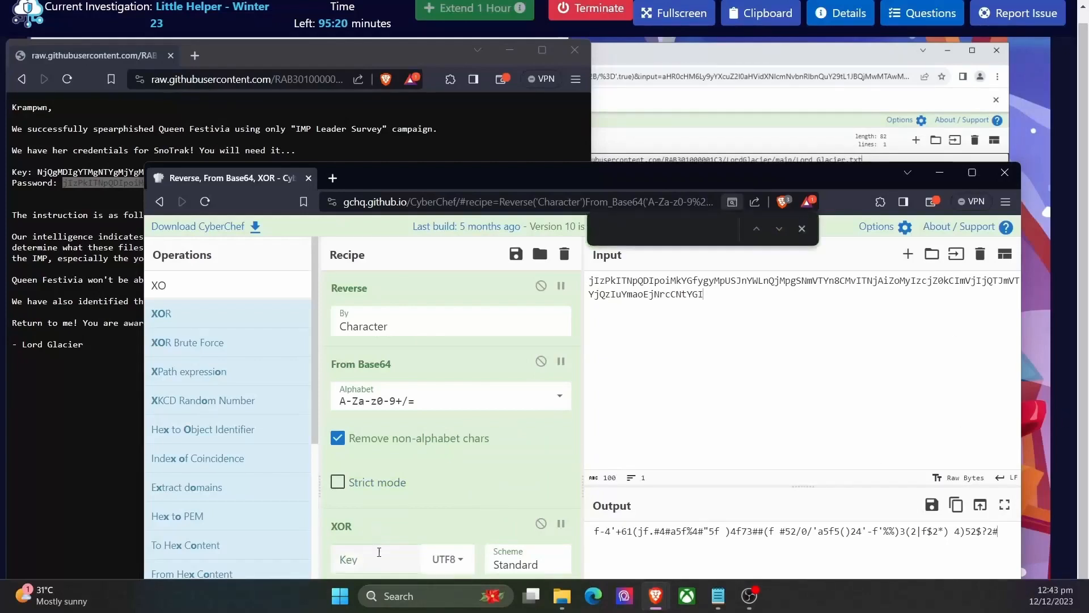
click(379, 552)
text(F)
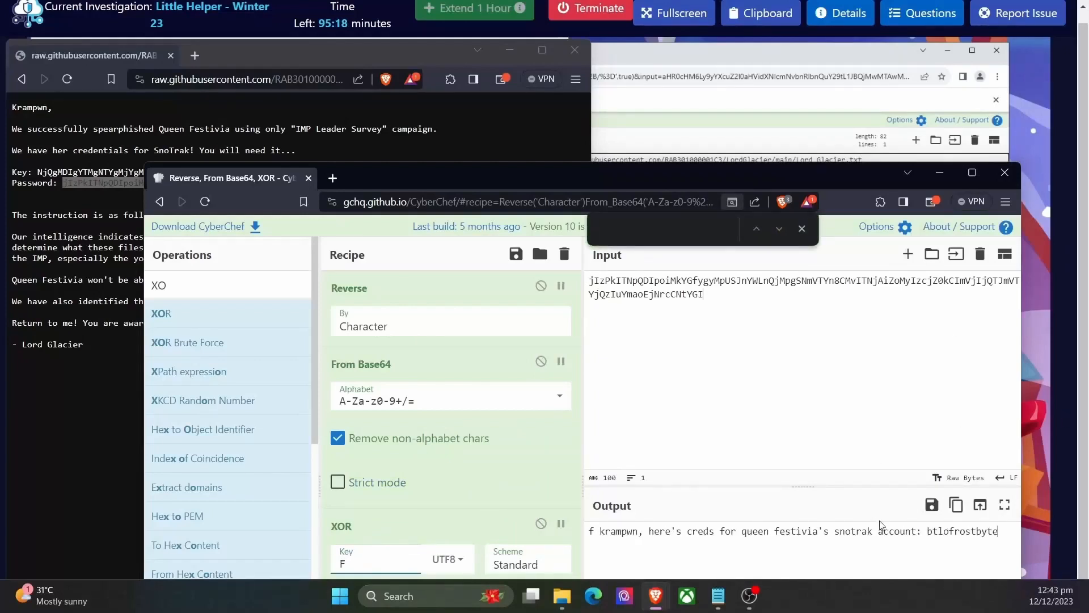
Step: Examine the decrypted message in the output to identify the password for the SnoTrak account
drag(653, 181, 659, 137)
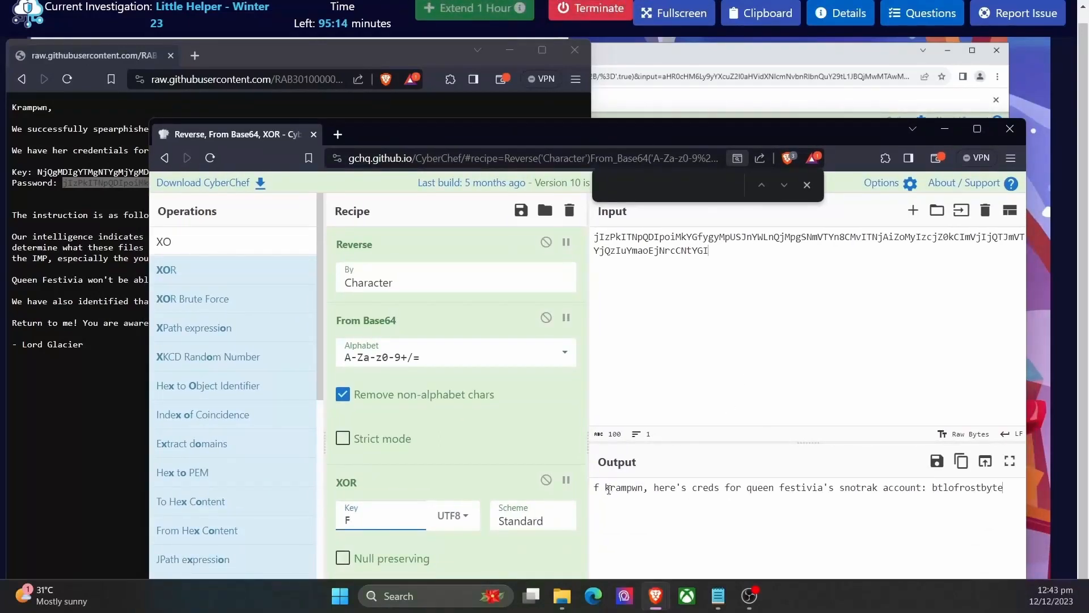
triple_click(636, 489)
click(669, 489)
double_click(629, 490)
drag(692, 487, 815, 487)
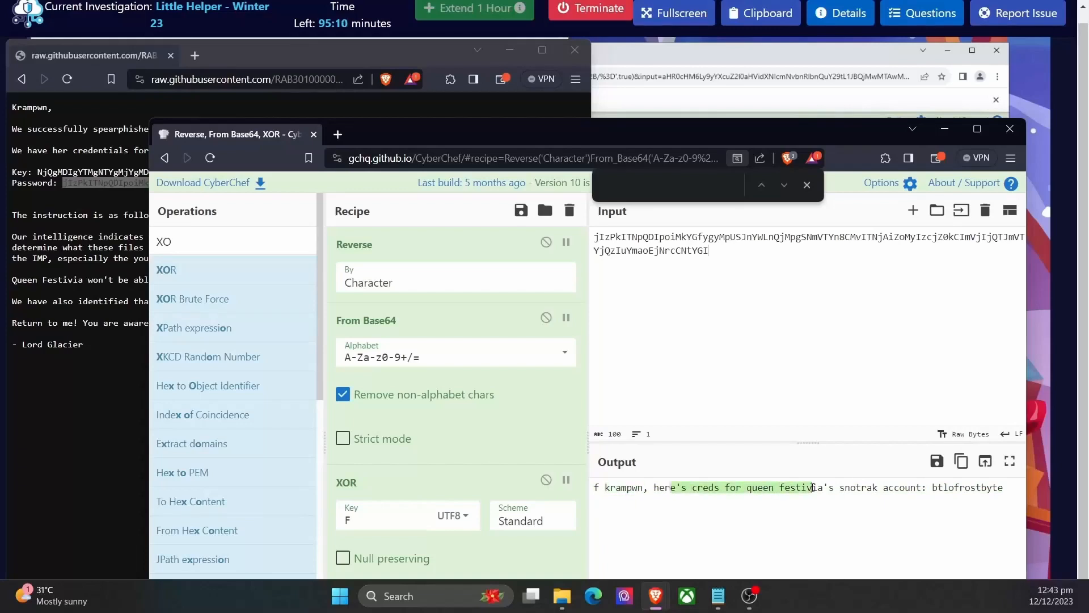
click(844, 489)
double_click(950, 489)
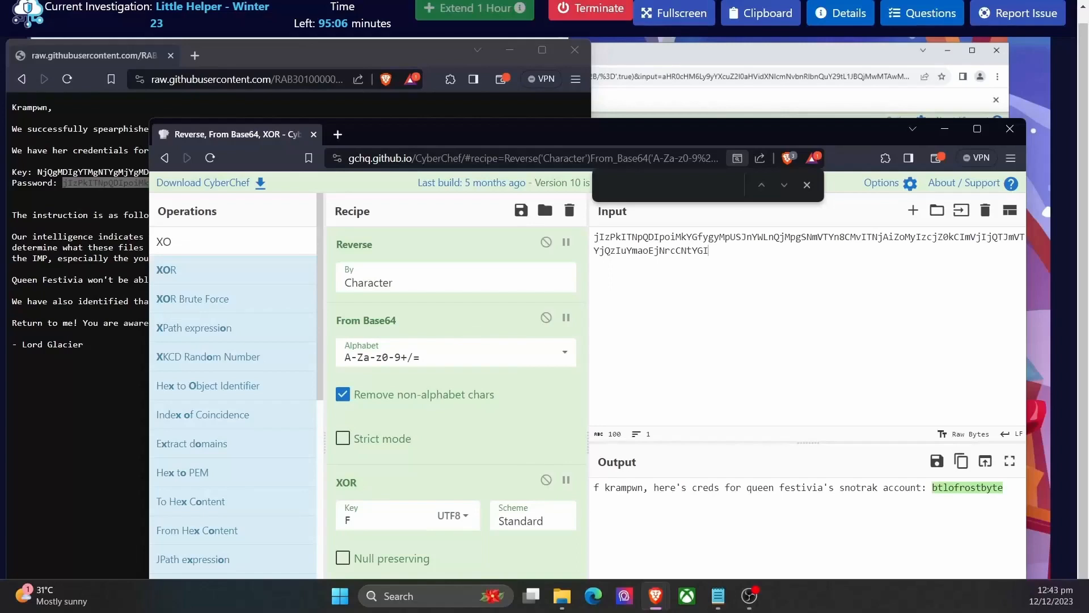
key(alt+Tab)
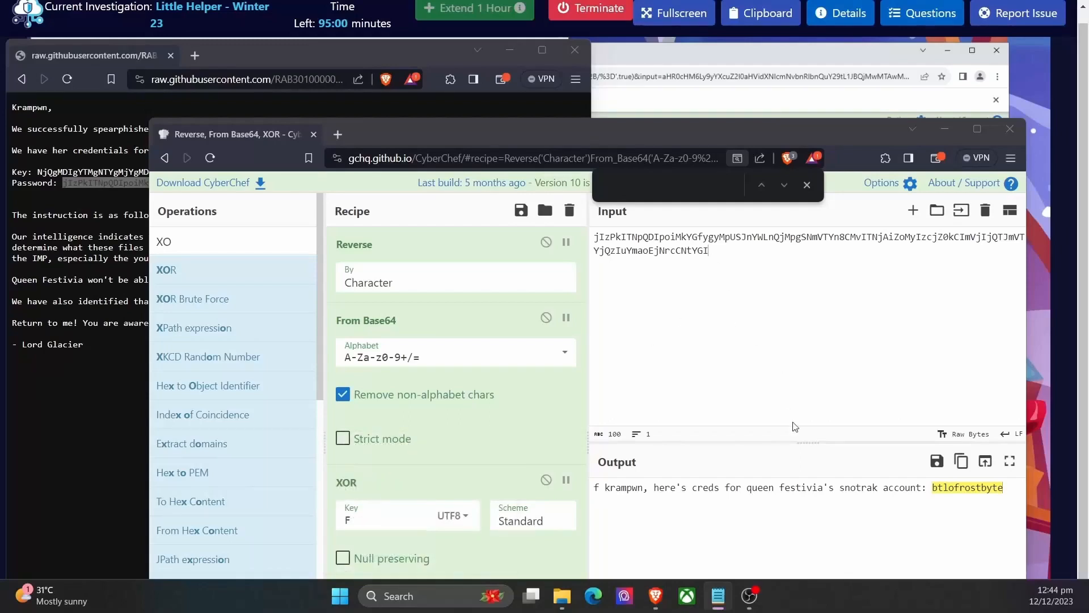
Step: Open the lab questions and submit the Q3 answer with key F, cipher XOR and the decoded account password
click(922, 14)
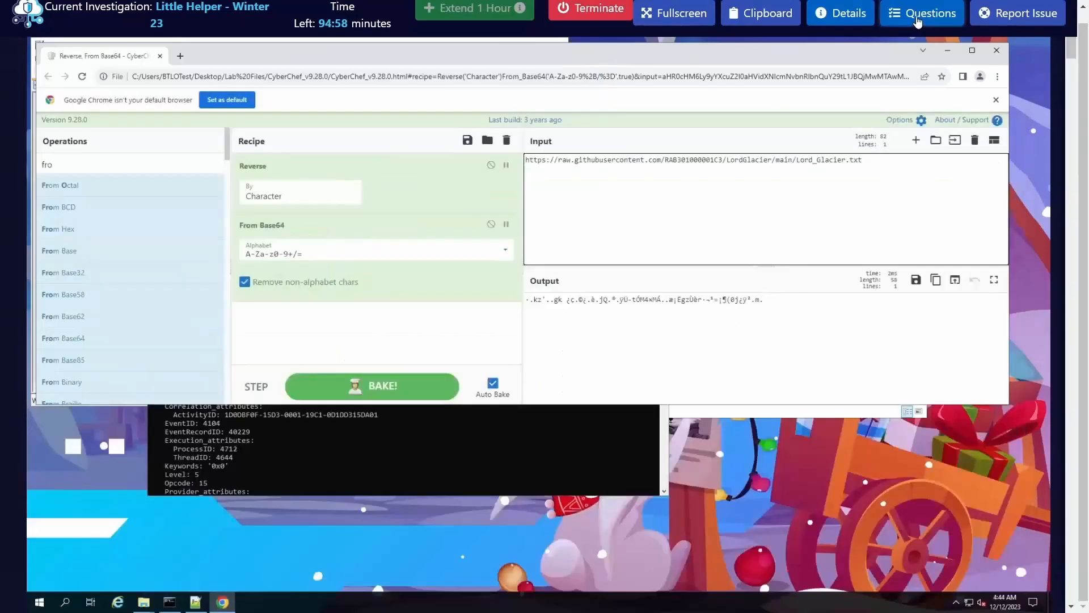
click(785, 489)
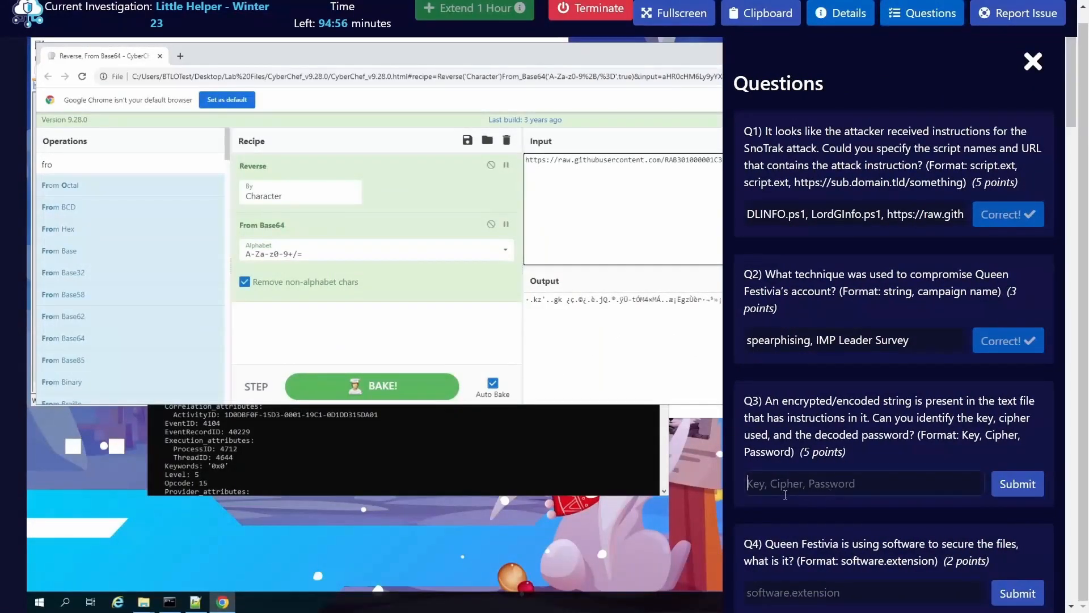
text(F, XOR, btlofrostbyte)
click(1016, 486)
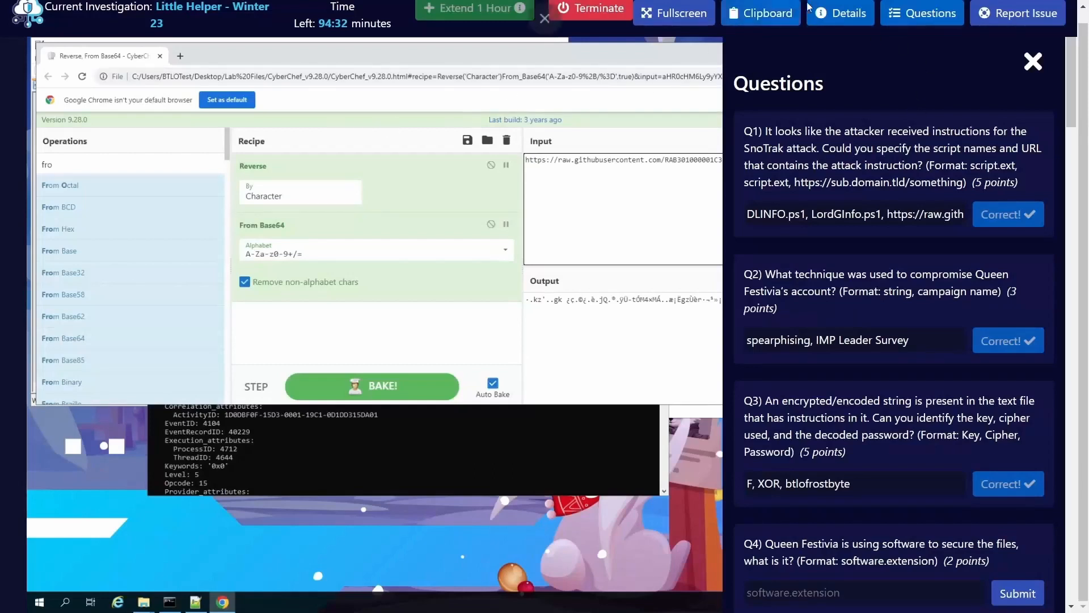
Step: Review the next lab questions, switch to the Command Prompt and clear its previous output
scroll(819, 376, down, 4)
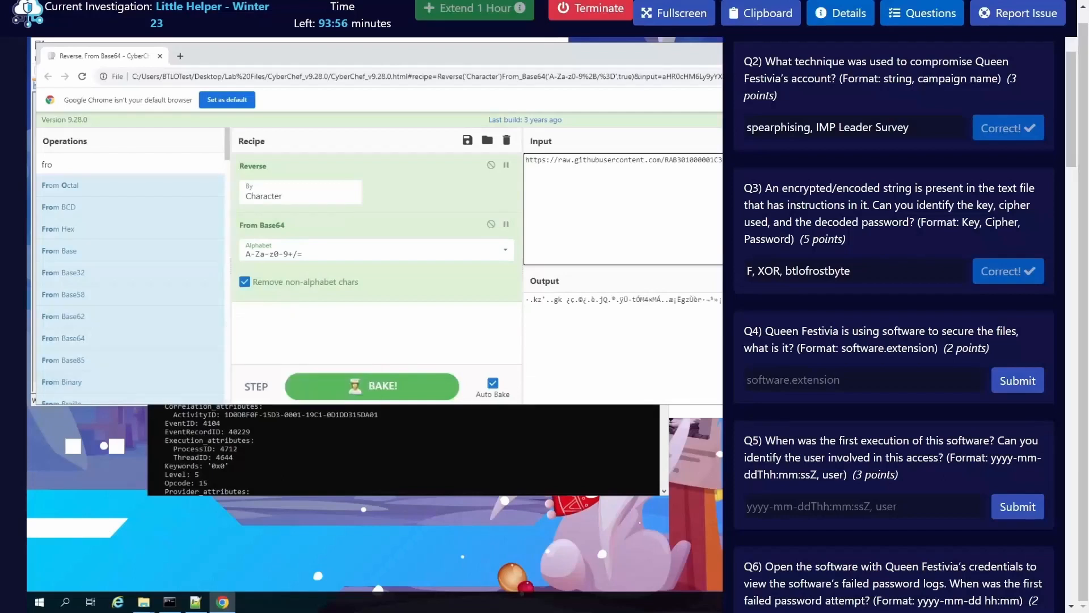
click(144, 602)
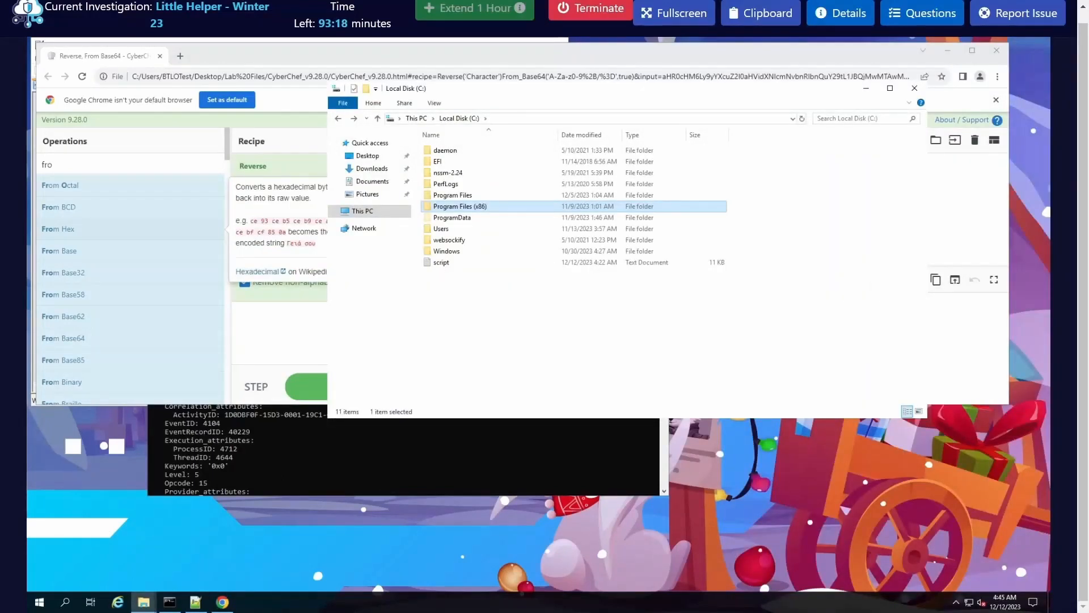
click(425, 475)
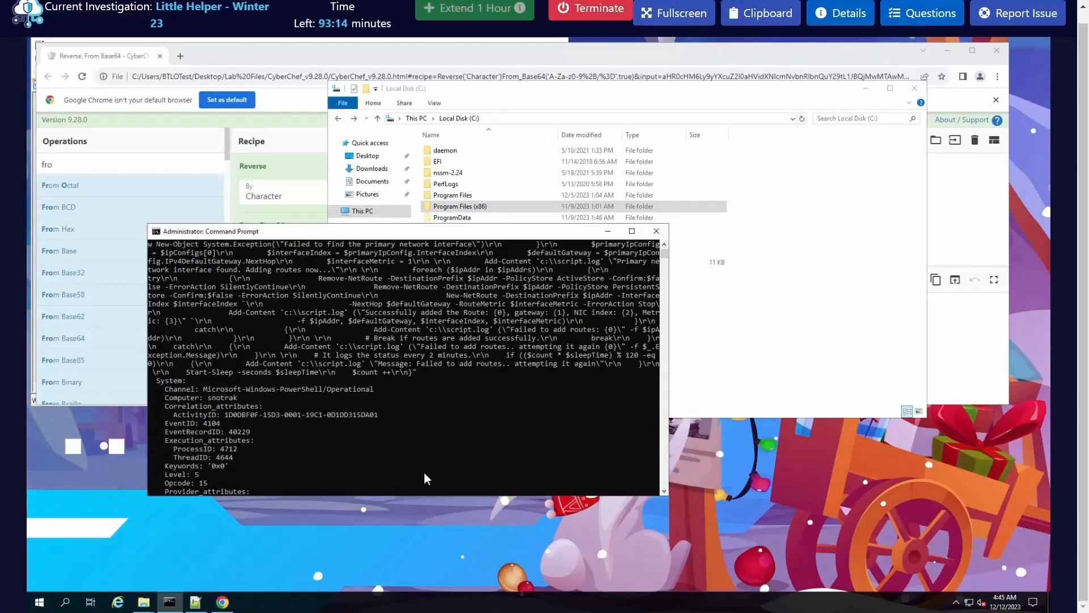
text(c)
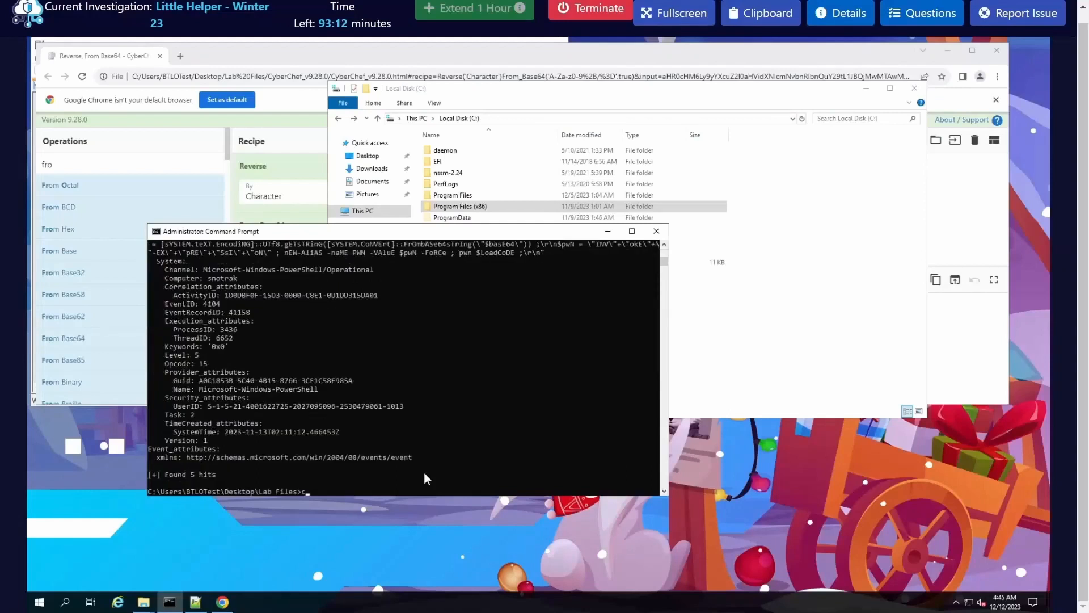
text(les)
key(BackSpace)
key(BackSpace)
text(s)
key(Return)
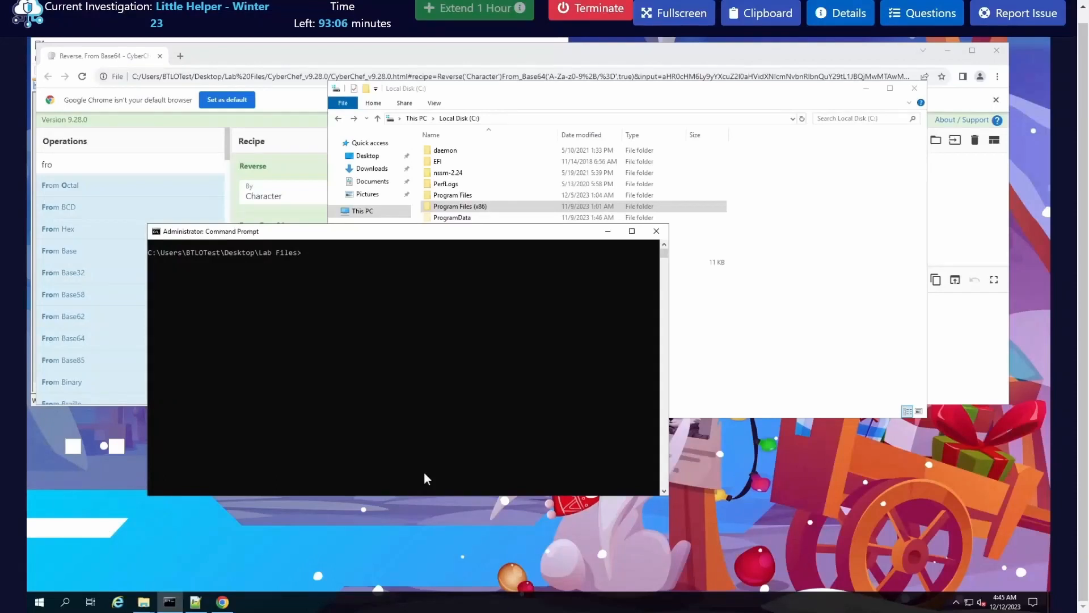
Step: Start a command in the Lab Files directory with the path TOOLS\chainsaw\chainsaw_x86_64-pc-windows-msvc.exe
text(TOOLS\cj)
key(BackSpace)
key(Tab)
text(\)
key(Tab)
key(Tab)
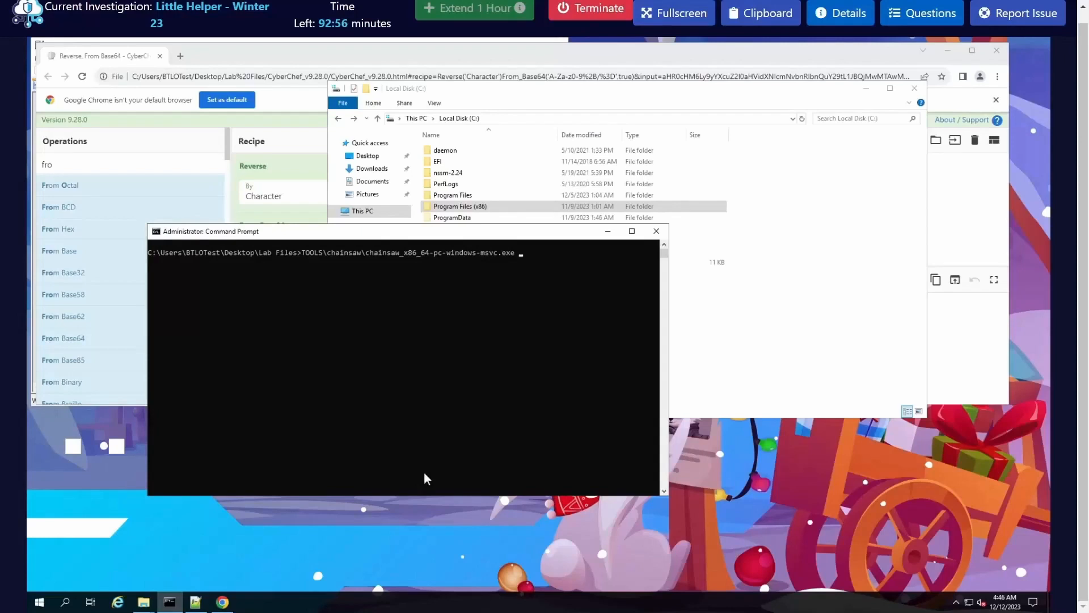
Step: Extend the Chainsaw command to search for .exe in "Logs\Security.evtx"
text(search ".)
key(BackSpace)
text(ex)
key(BackSpace)
key(BackSpace)
text(.exe)
text( ")
text(La)
text(gs")
text(\)
text(Se)
key(Tab)
Step: Redirect the Chainsaw search output to sec_exe_Extract.txt and run the command
text(? secyur)
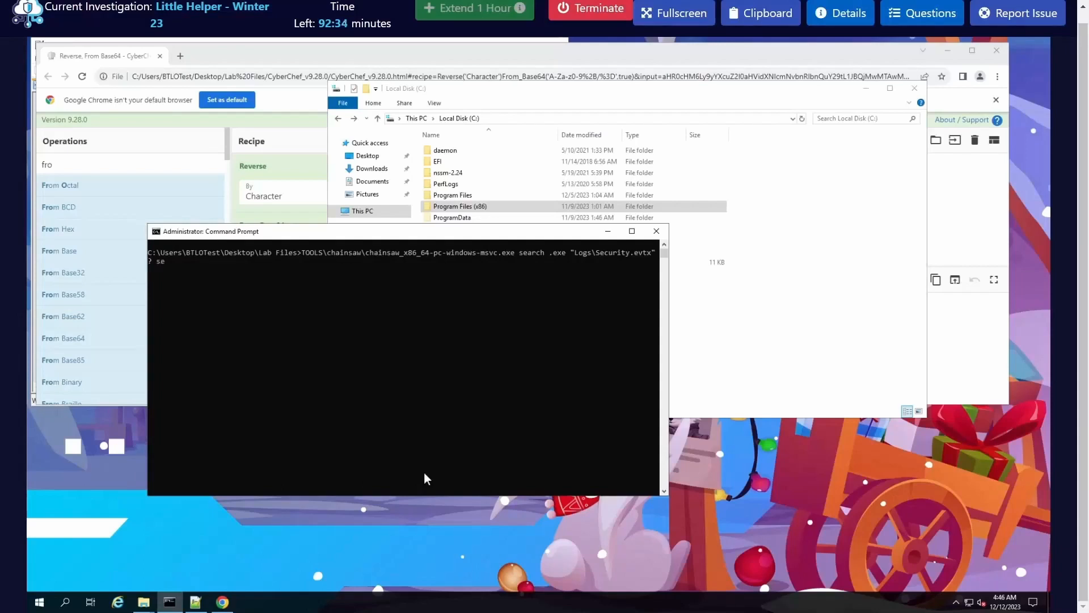
key(BackSpace)
key(BackSpace)
key(BackSpace)
key(BackSpace)
text(urity)
key(BackSpace)
key(BackSpace)
key(BackSpace)
key(BackSpace)
key(BackSpace)
text(c_ext)
key(BackSpace)
text(e)
text())
text(_Extract)
text(.tx)
key(Left)
key(Left)
key(Left)
key(Left)
key(Left)
key(Left)
key(Left)
key(Left)
key(Left)
key(Left)
key(Left)
key(Left)
key(BackSpace)
text(>)
key(Return)
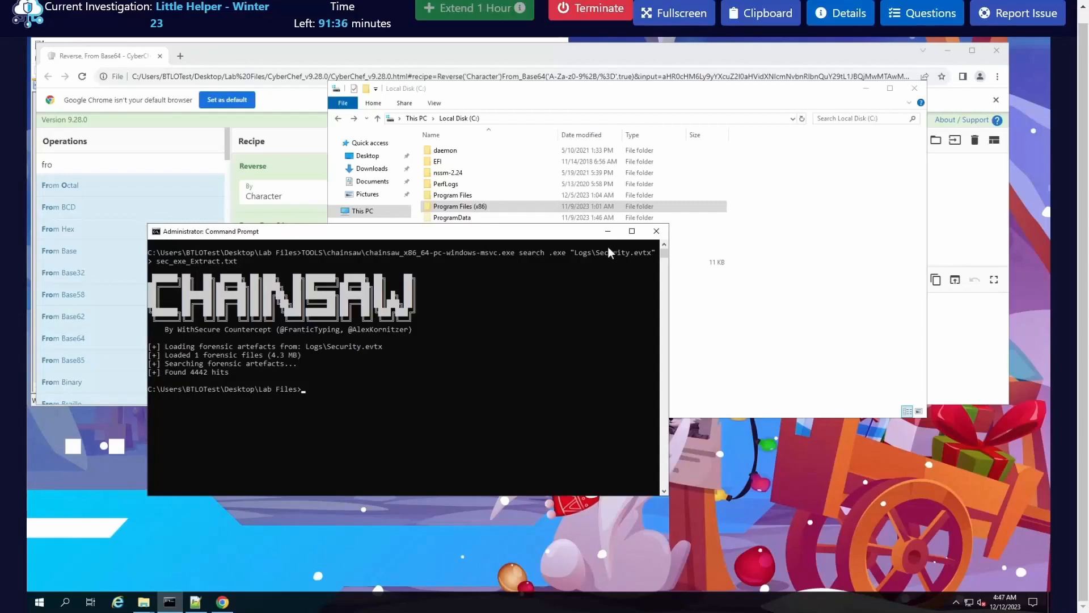
Step: Return to the Lab Files folder and open sec_exe_Extract.txt in Notepad++
click(863, 89)
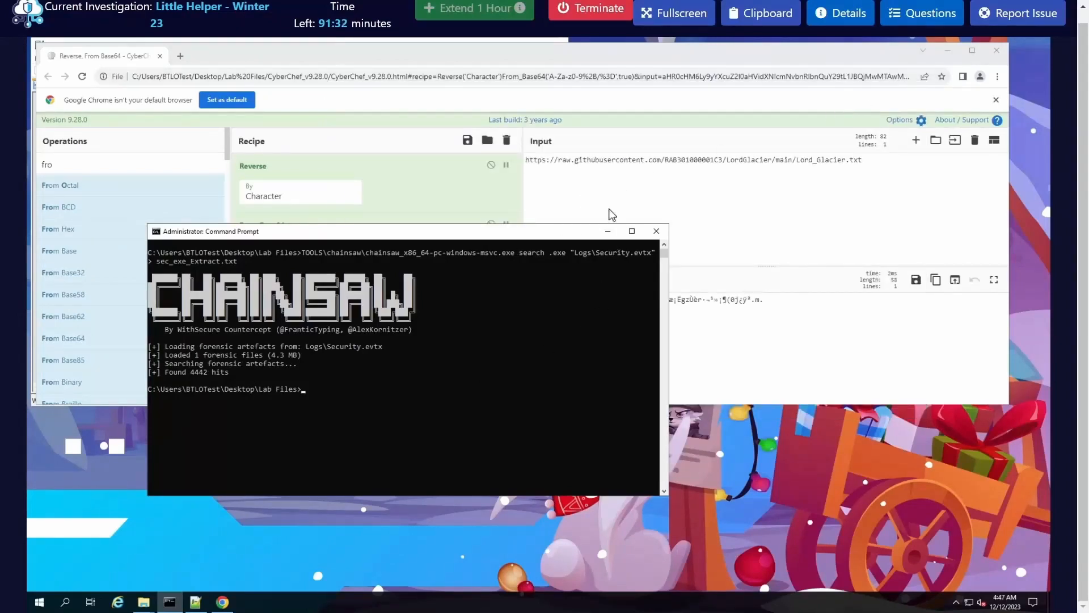
click(145, 602)
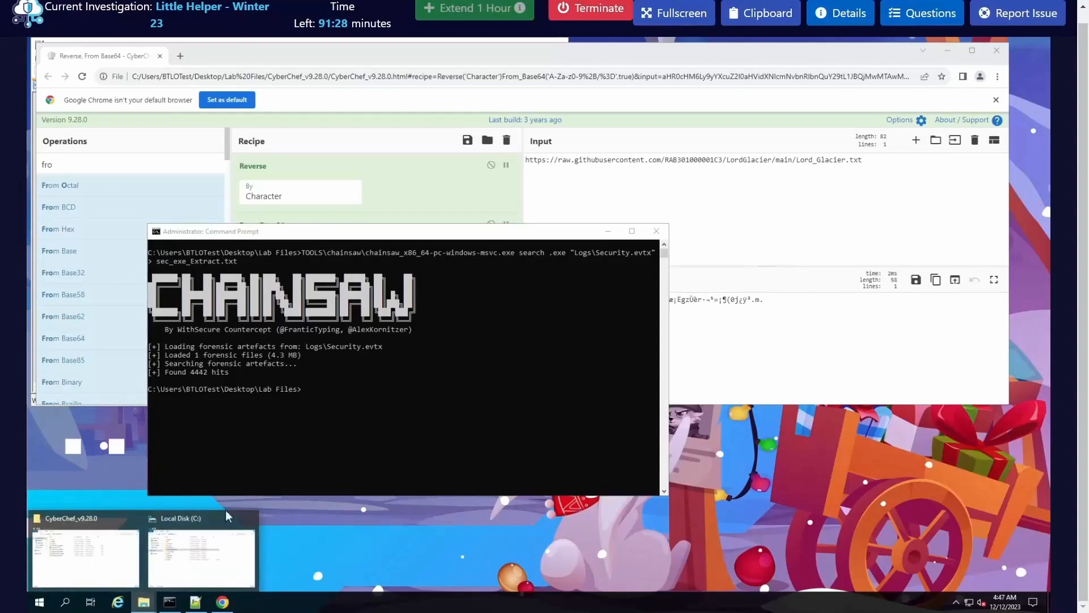
click(121, 554)
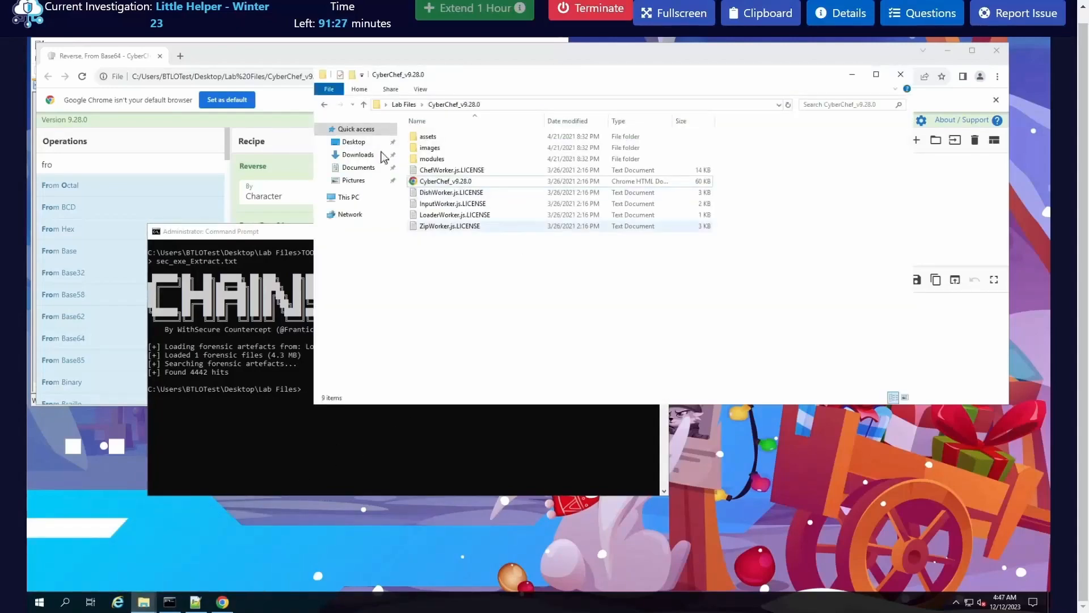
click(325, 105)
right_click(457, 194)
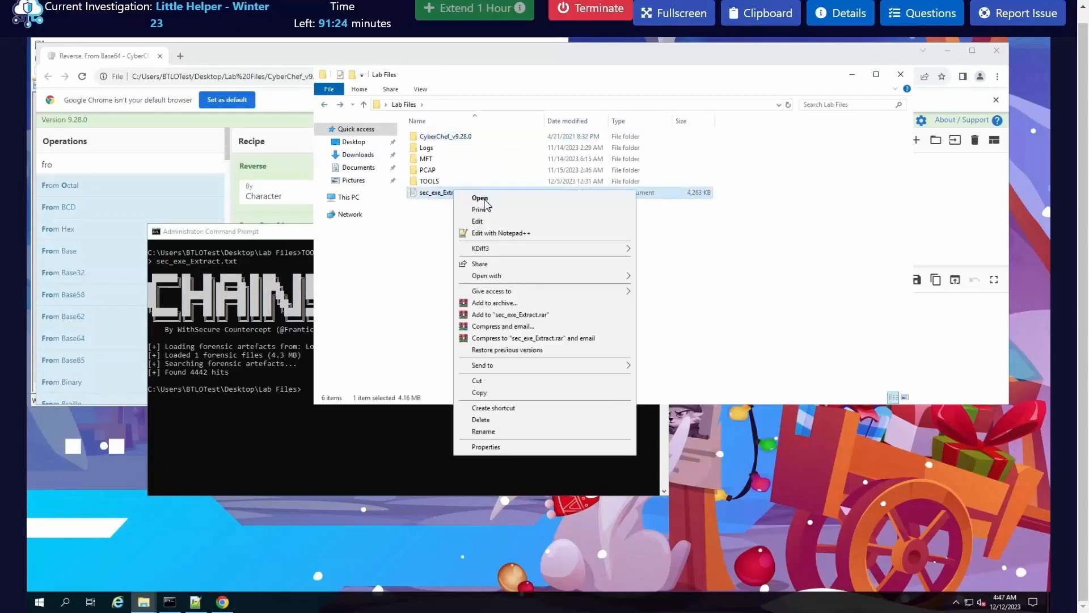
click(515, 233)
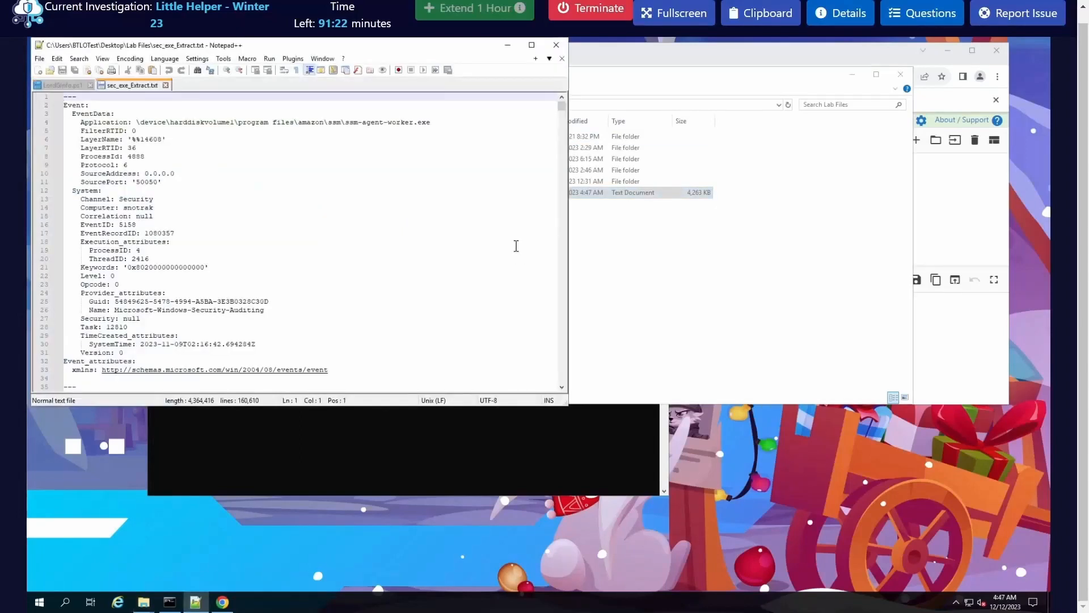
Step: Find all occurrences of ".exe" in sec_exe_Extract.txt
scroll(374, 286, down, 4)
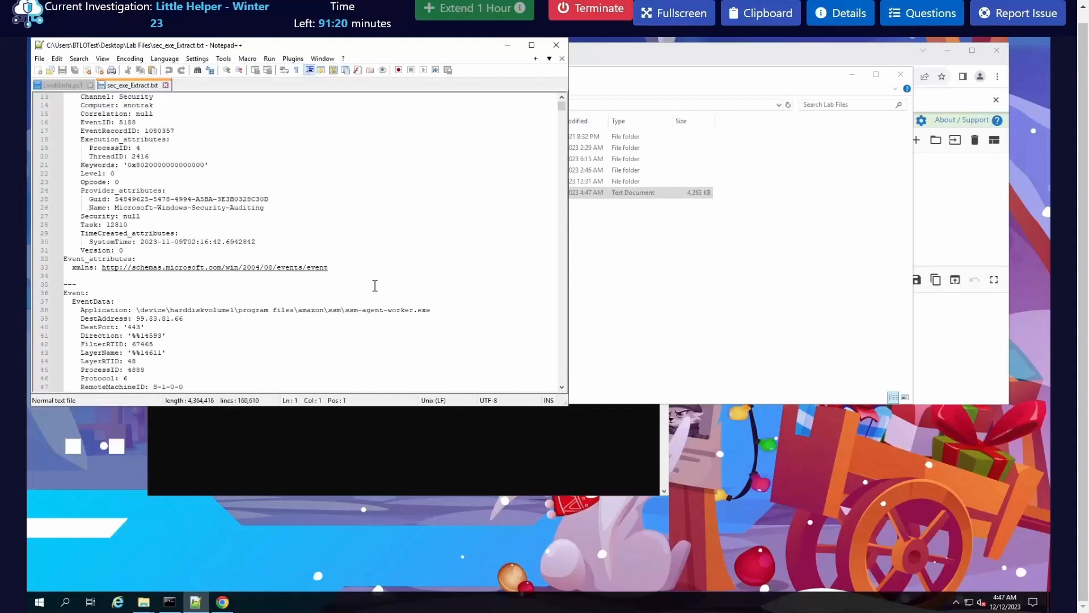
scroll(374, 285, down, 8)
scroll(376, 284, down, 16)
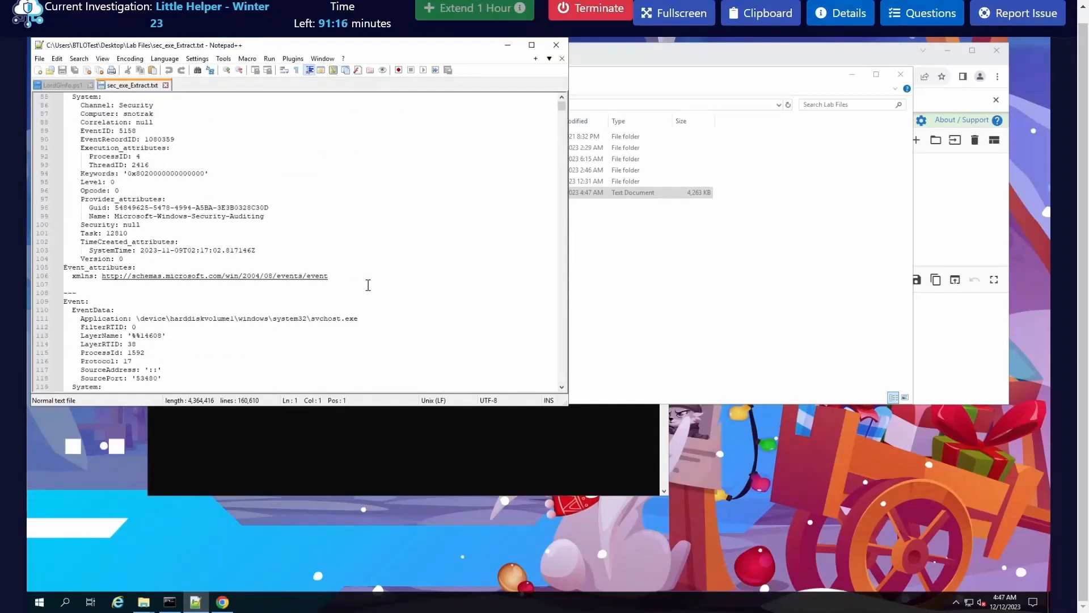
click(370, 285)
key(ctrl+f)
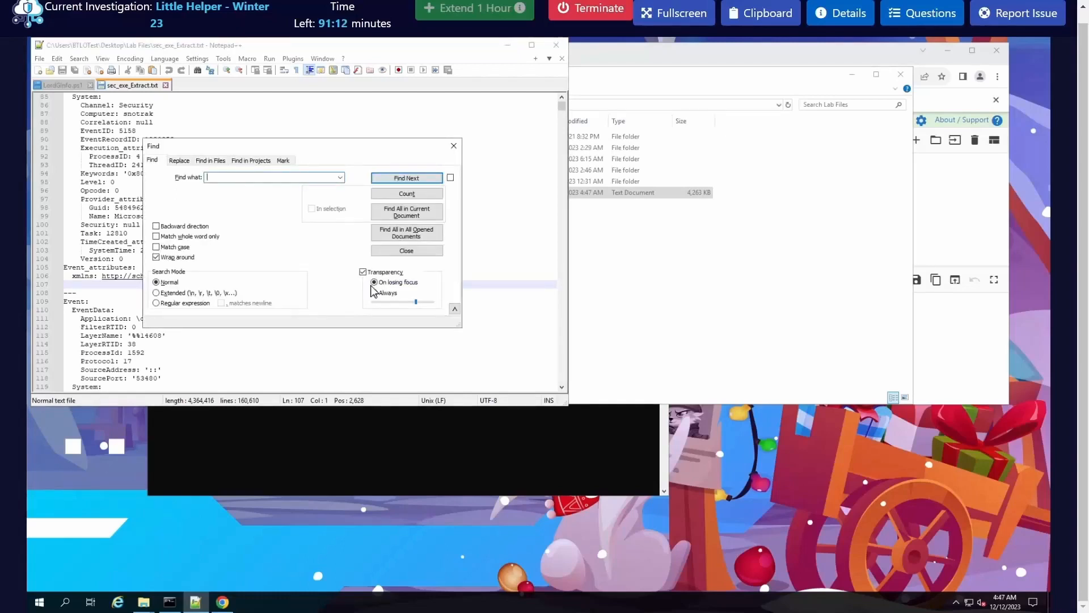
text(.exe)
click(428, 237)
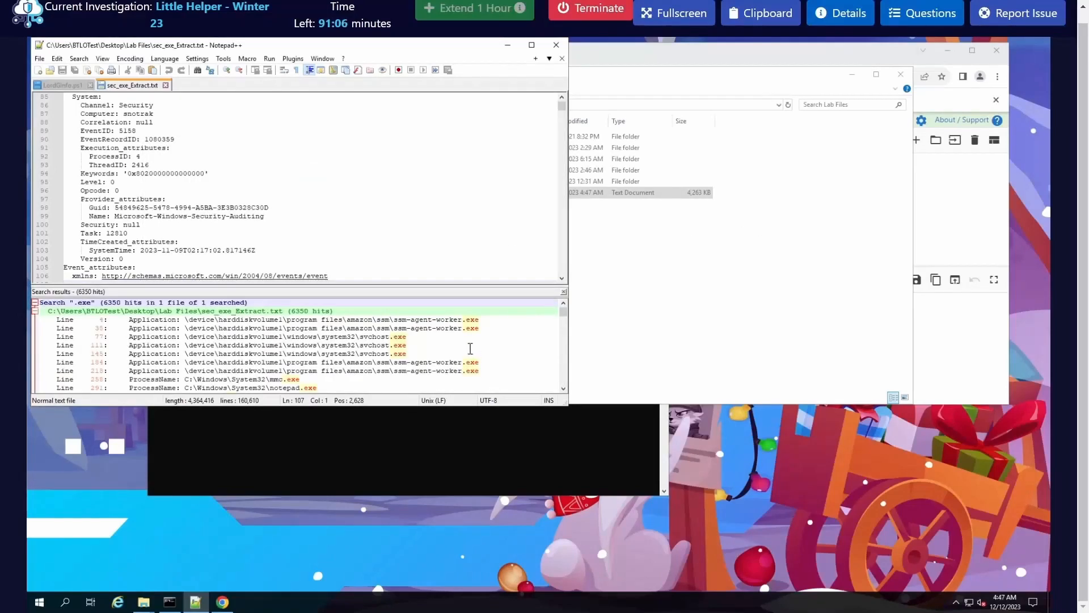
Step: Enlarge the editor window and results list, and examine the .exe matches for software used to secure files
scroll(470, 348, down, 3)
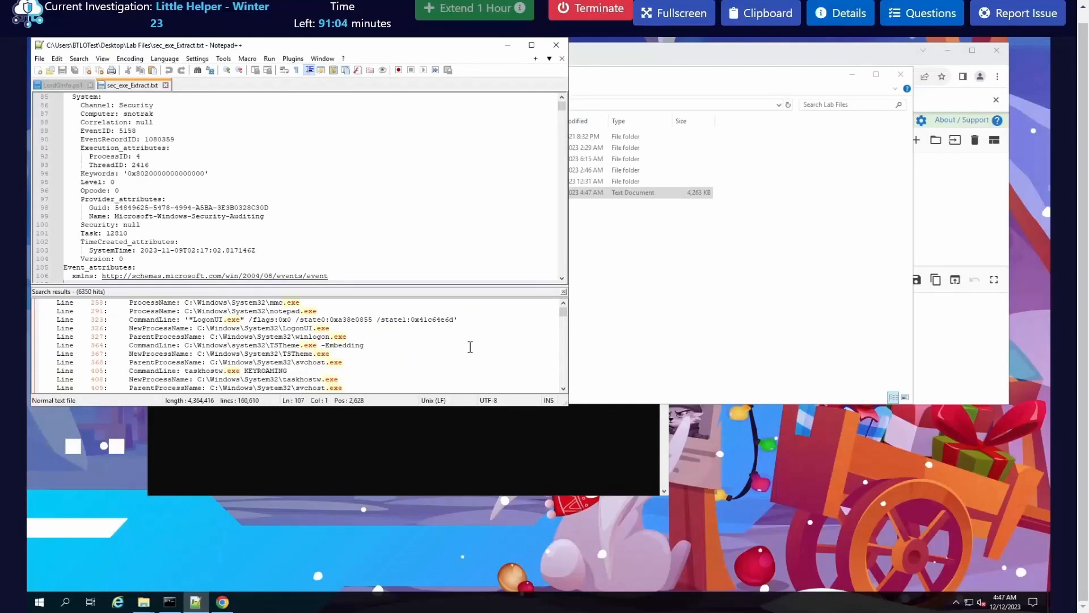
scroll(471, 347, down, 3)
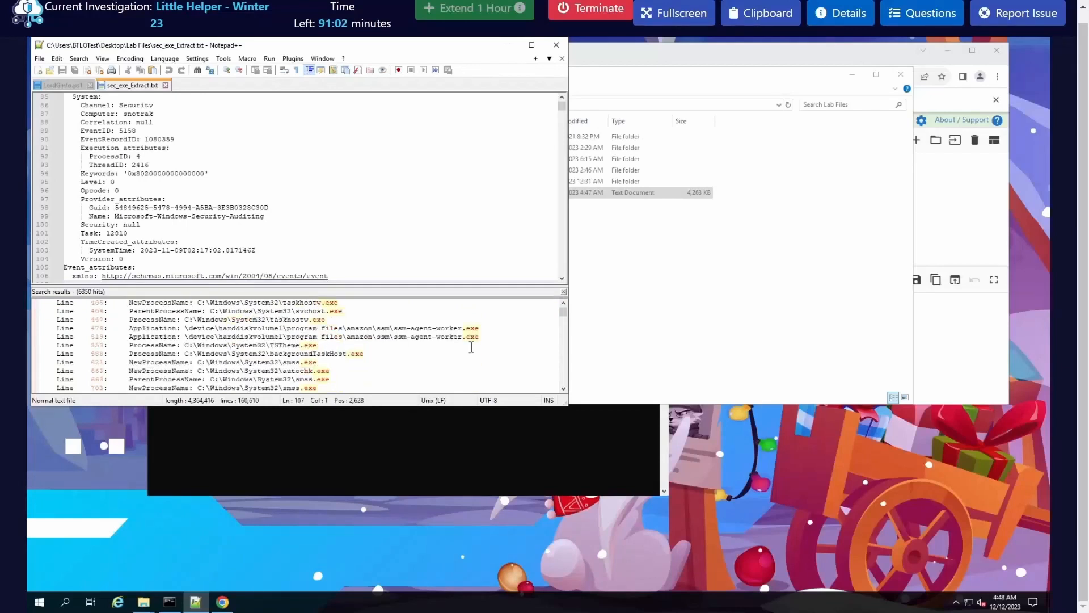
scroll(470, 347, down, 1)
scroll(470, 347, down, 6)
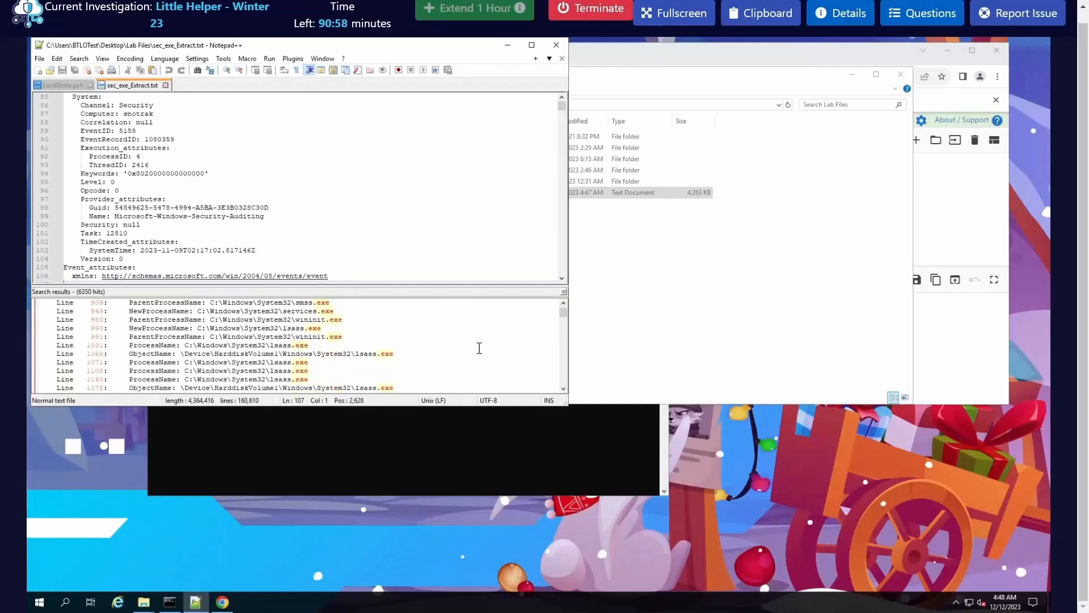
drag(565, 403, 716, 513)
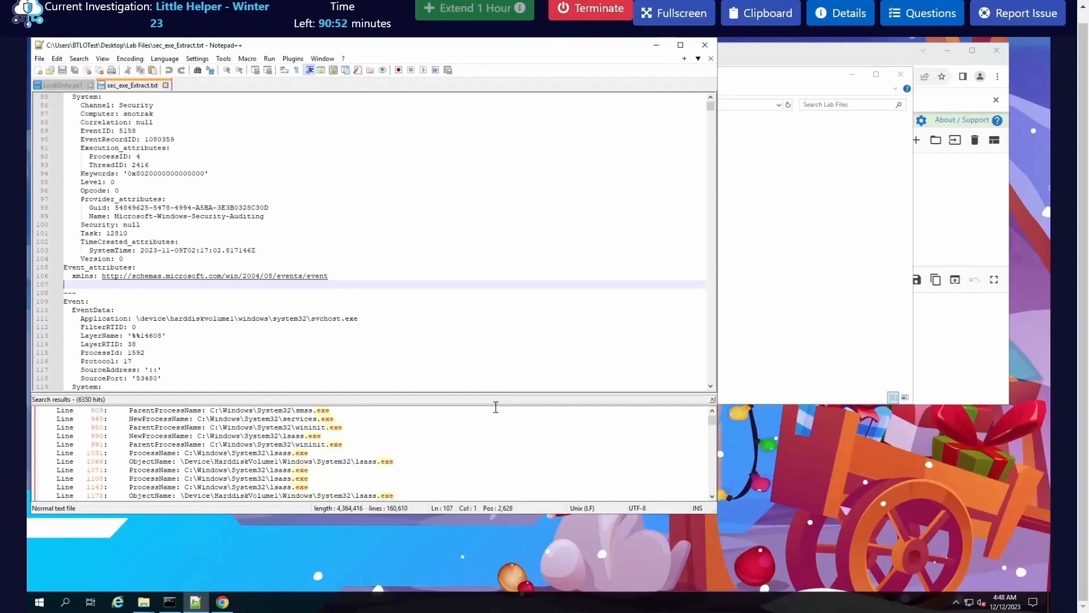
drag(497, 390, 497, 351)
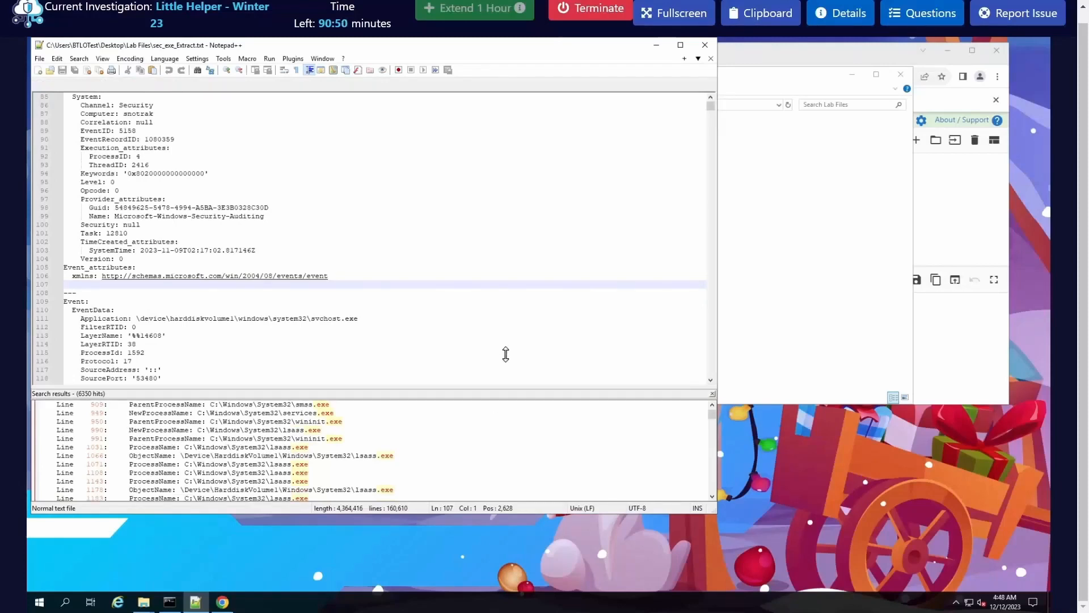
scroll(443, 428, down, 2)
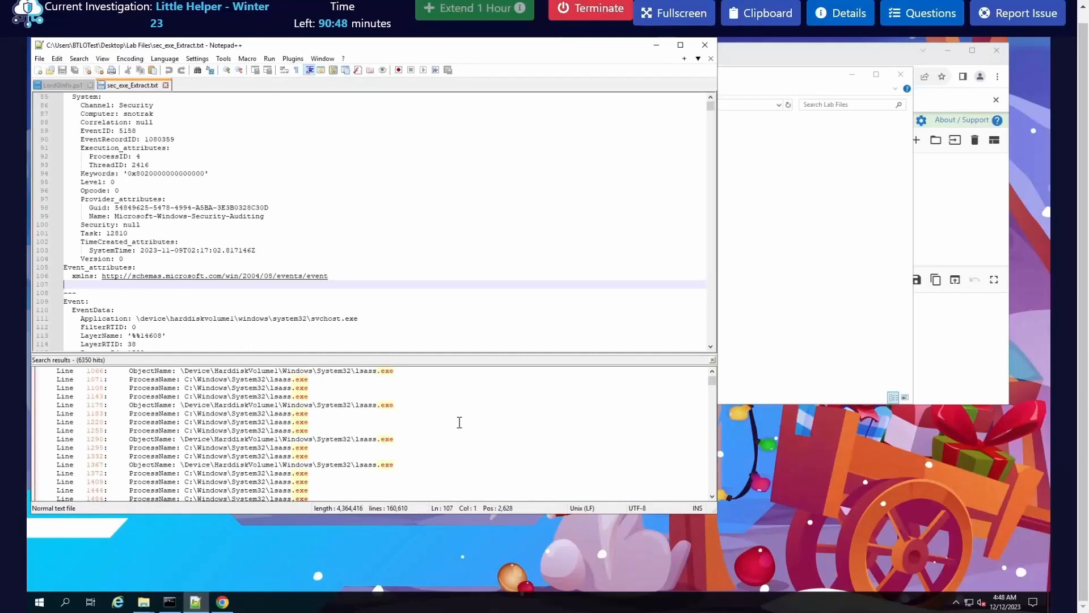
scroll(459, 424, down, 4)
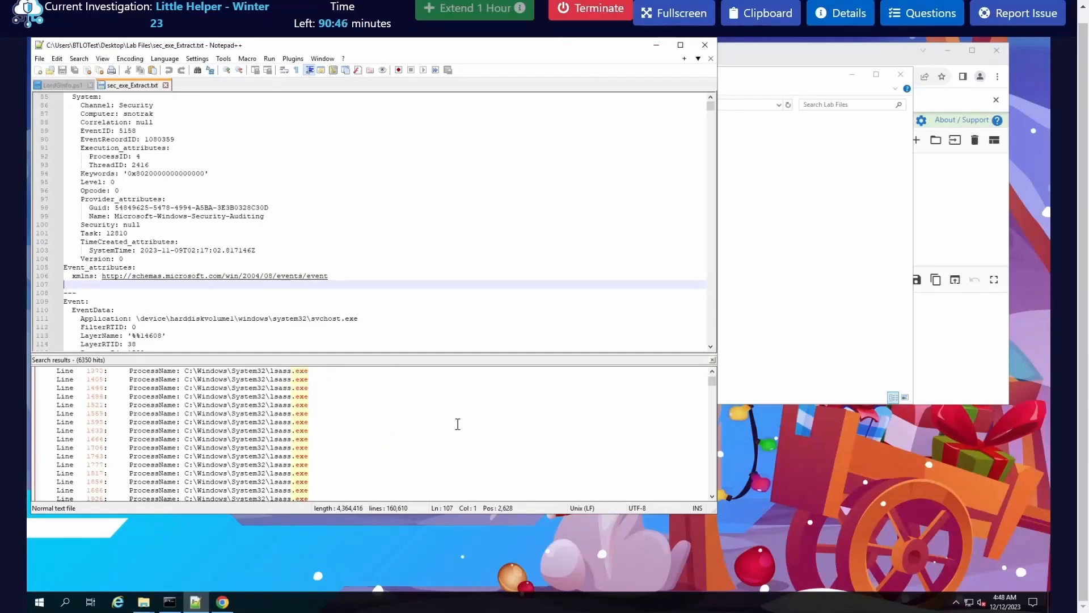
scroll(456, 426, down, 6)
scroll(455, 425, up, 2)
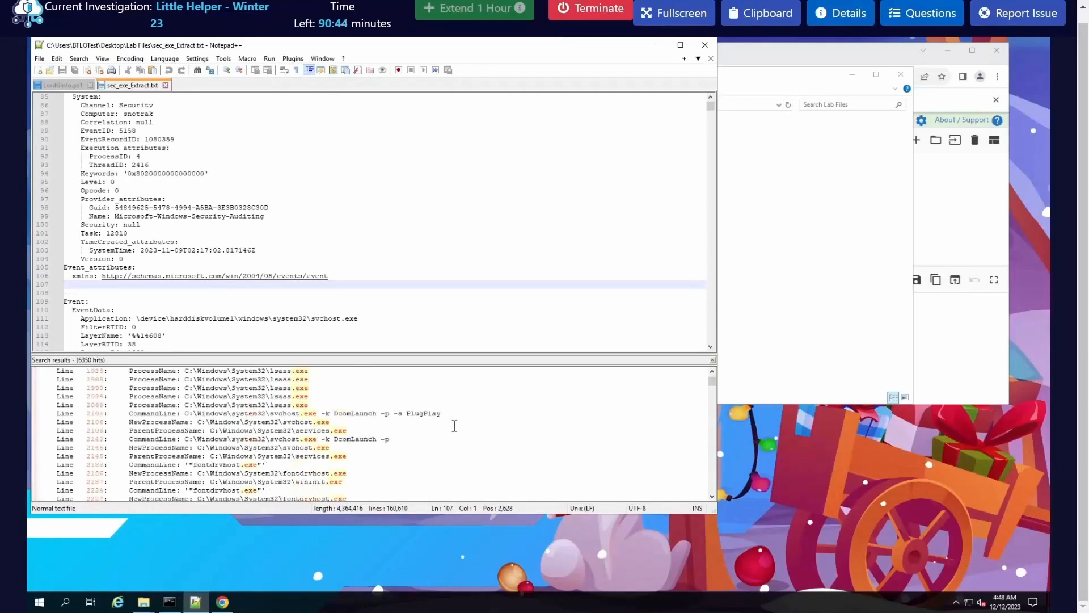
scroll(455, 425, down, 4)
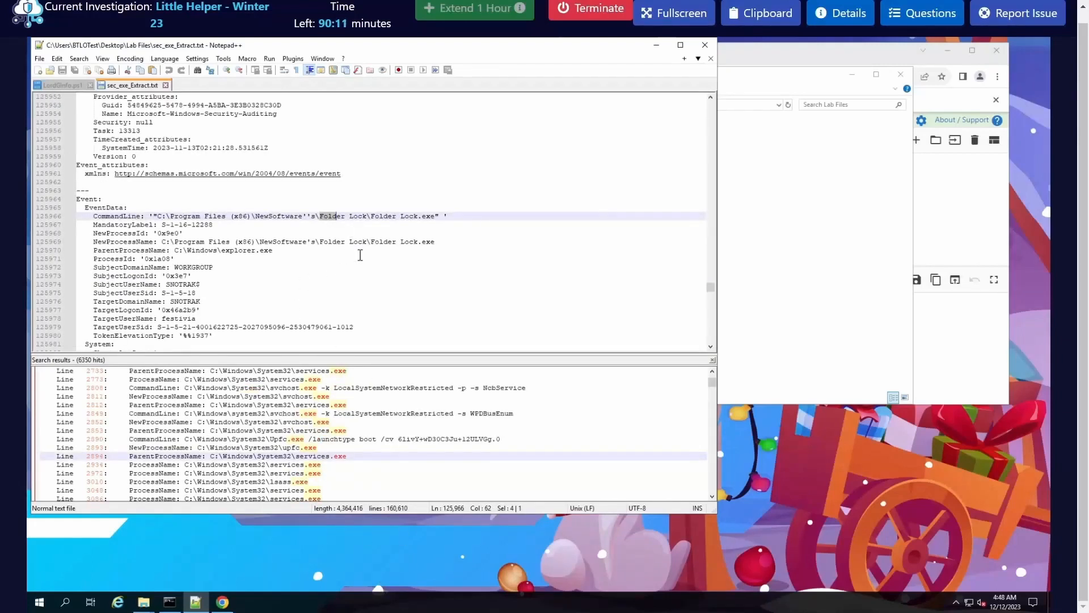
Step: Inspect the NewSoftware's process event and select the executable name Folder Lock.exe in its command line
drag(451, 216, 97, 215)
click(215, 225)
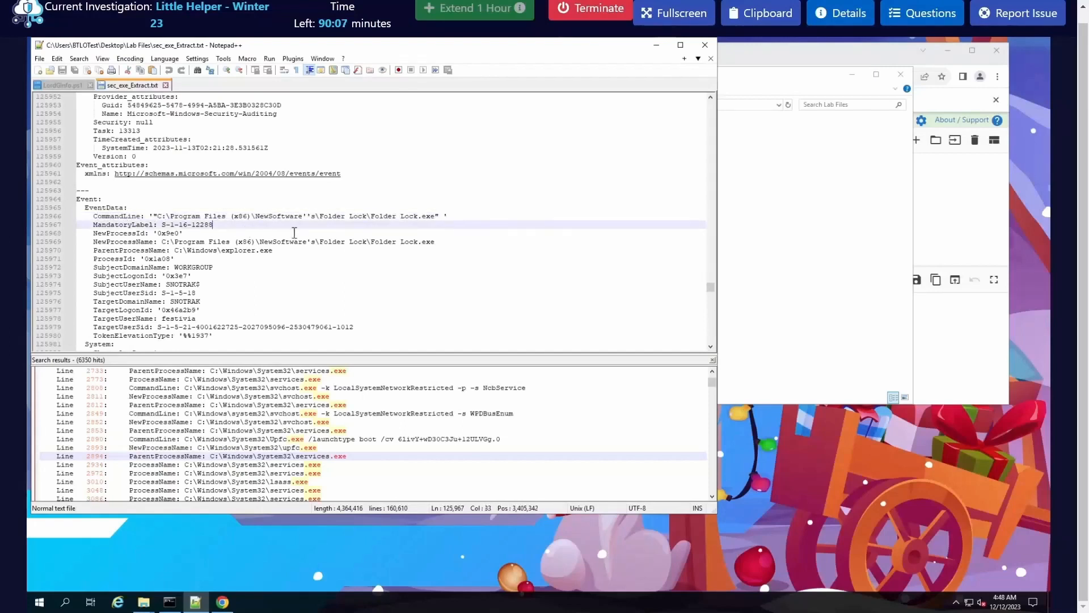
drag(371, 217, 436, 217)
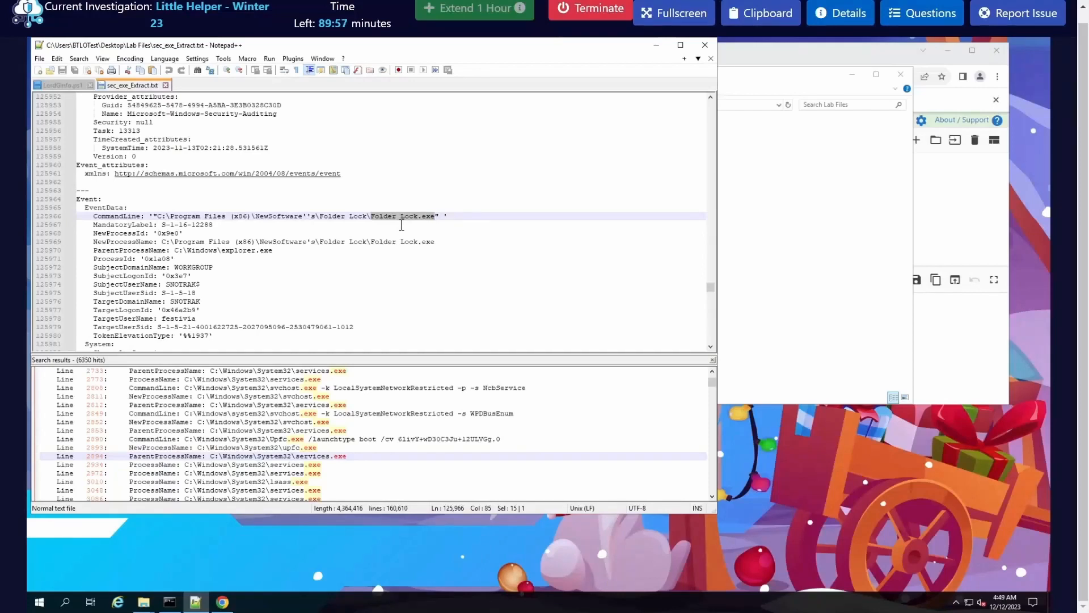
Step: Open the lab questions and submit Folder Lock.exe as the Q4 answer
click(910, 22)
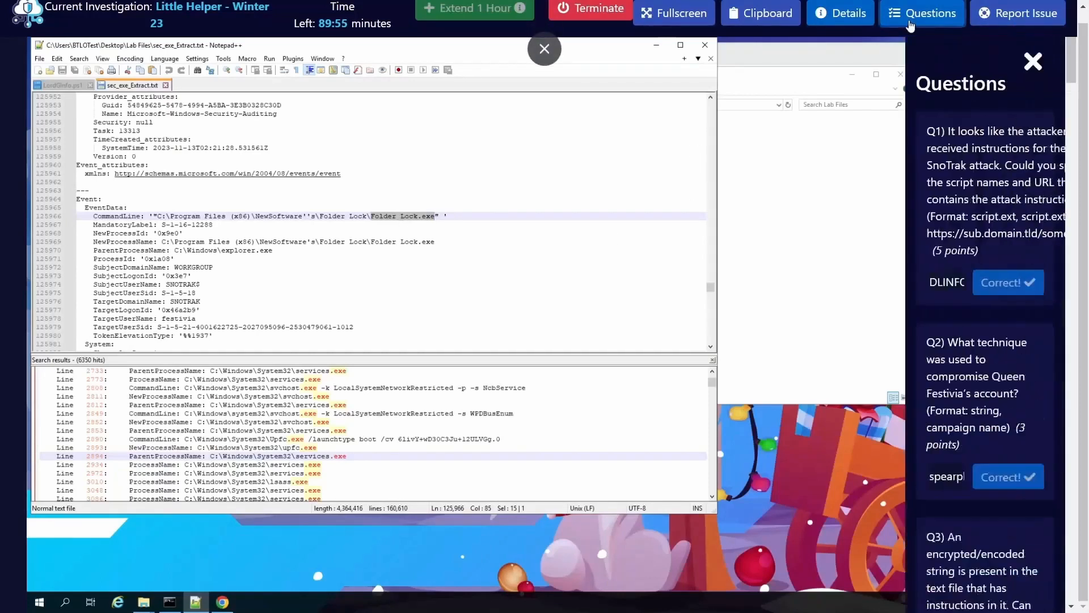
scroll(830, 518, down, 3)
click(823, 454)
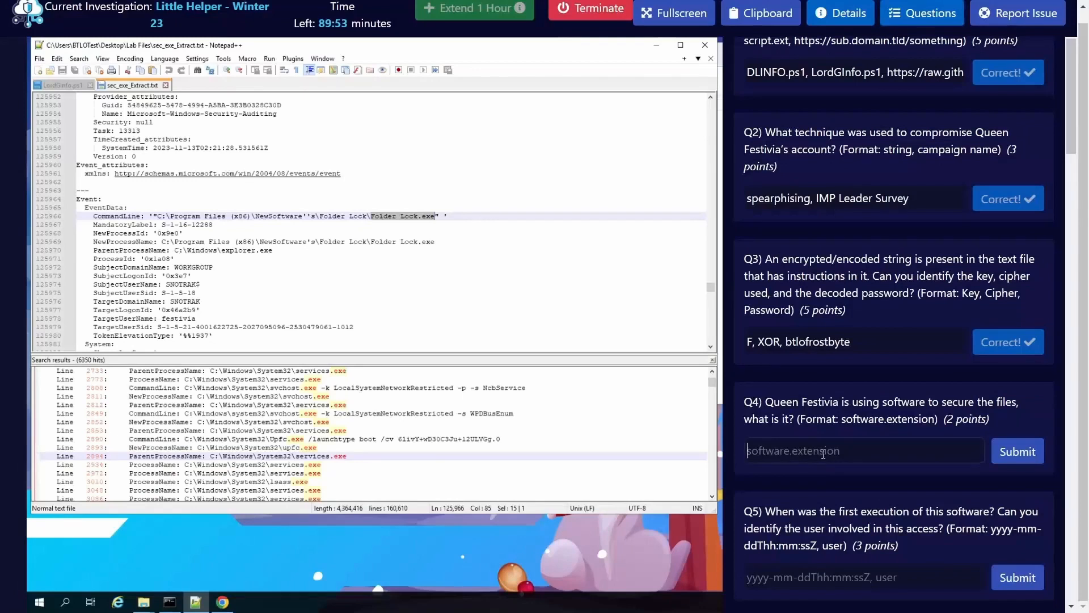
text(Folder Lock.exe)
key(Return)
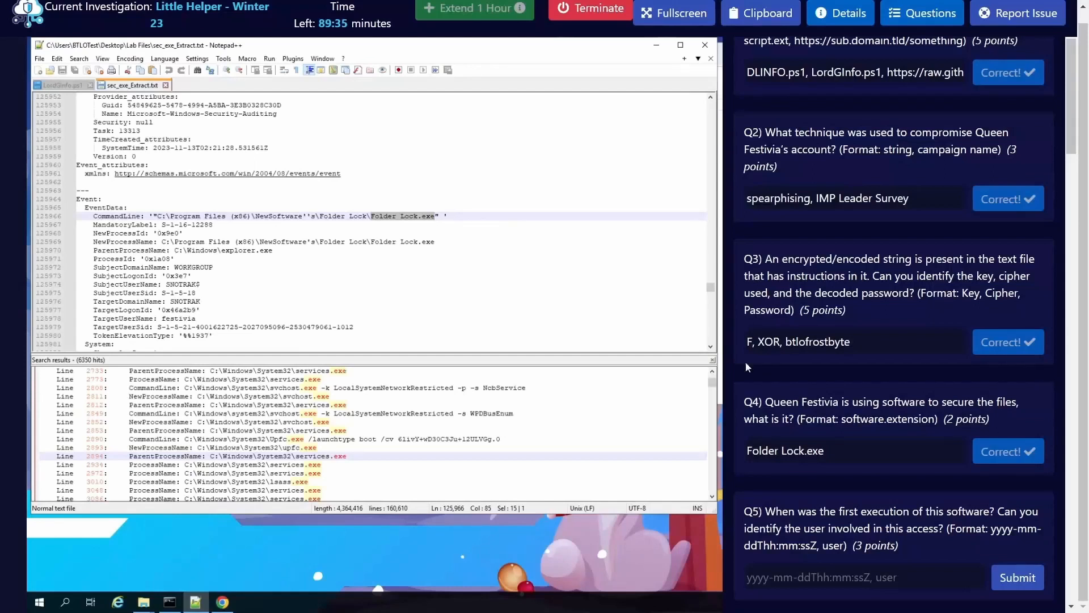
Step: Find the first Folder Lock execution event and its user in sec_exe_Extract.txt, and submit 2023-11-13T02:21:28Z,festivia as the Q5 answer
scroll(747, 366, down, 2)
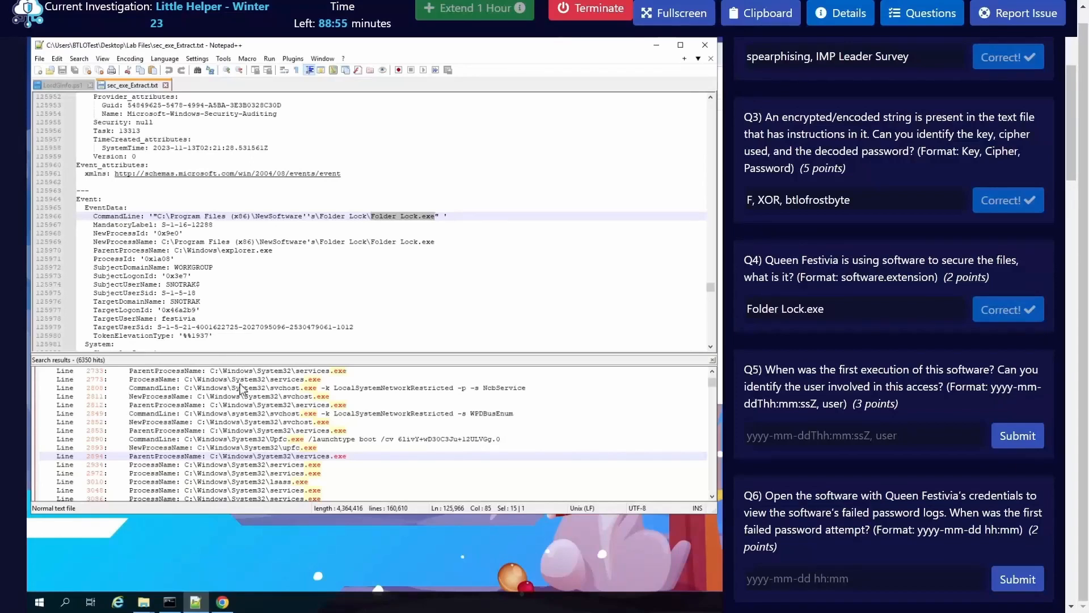
click(392, 225)
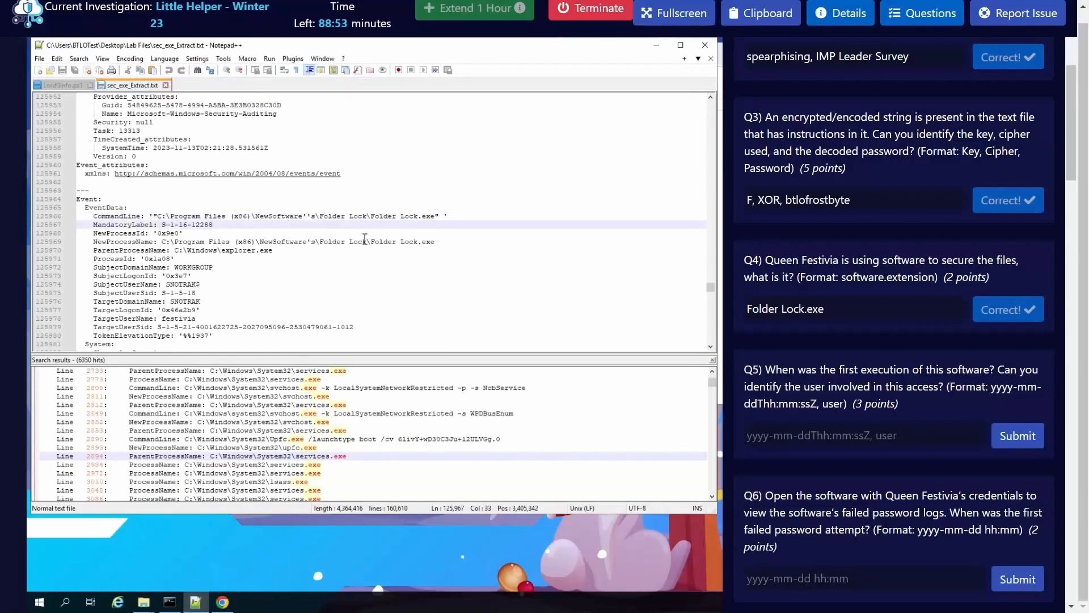
double_click(412, 217)
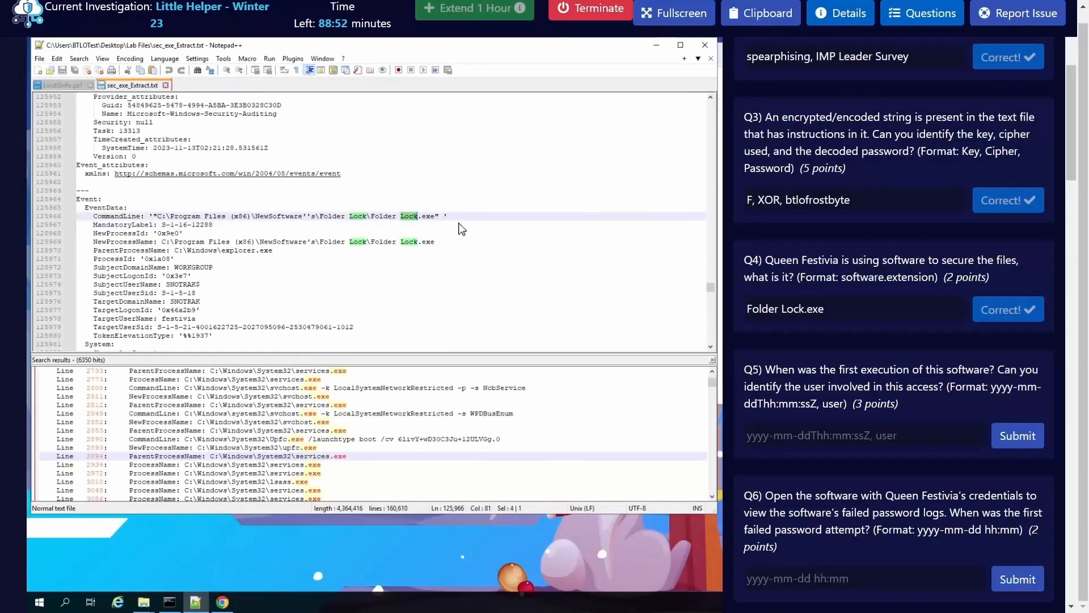
click(919, 20)
click(349, 217)
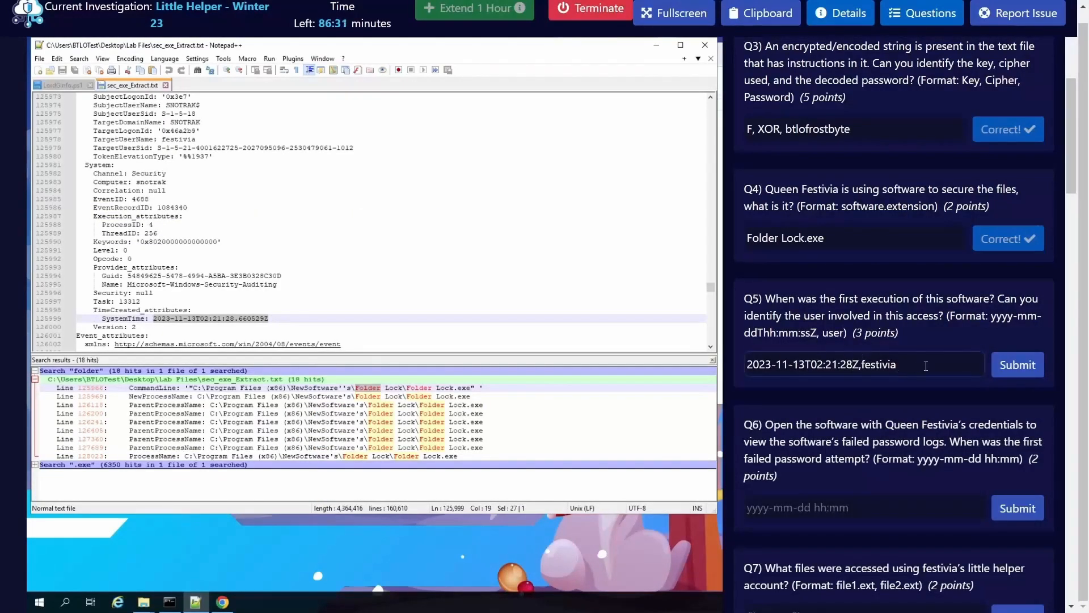
click(1020, 366)
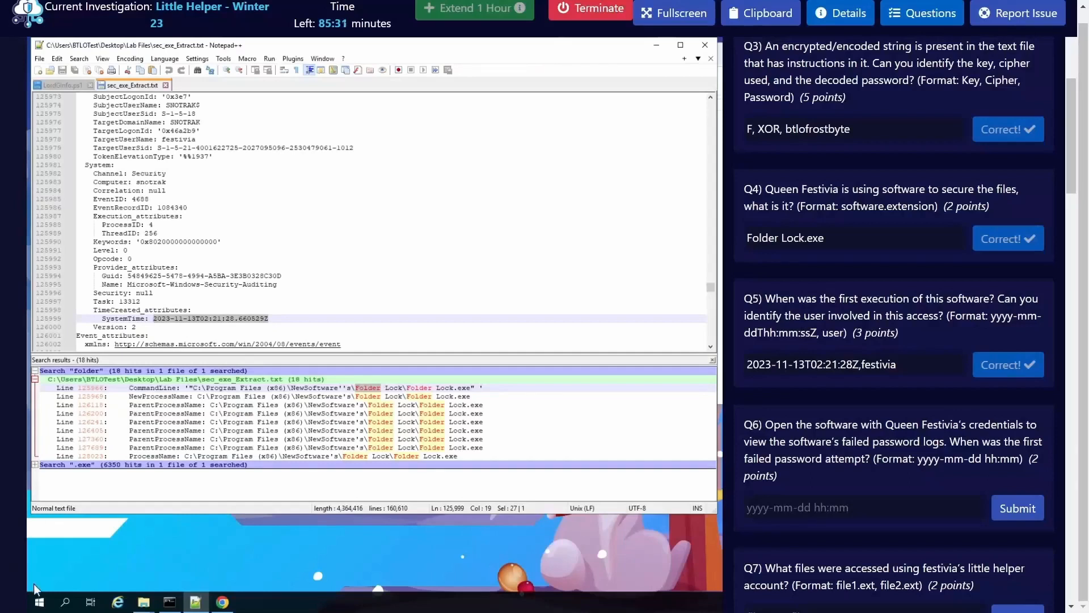
Step: Launch Folder Lock as a different user, entering festivia as the user name and the account password
click(39, 602)
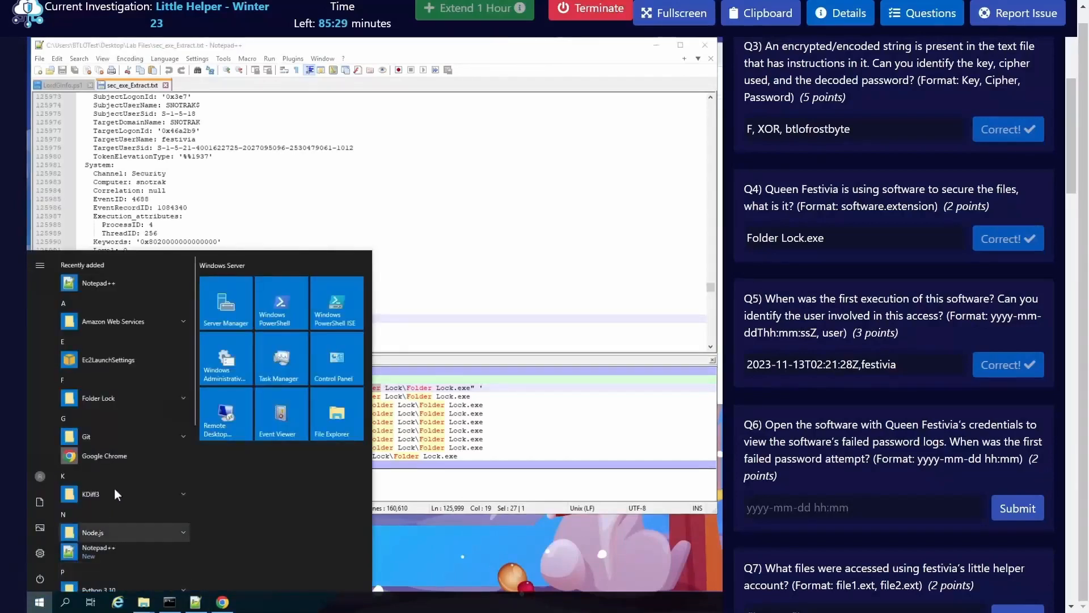
click(185, 401)
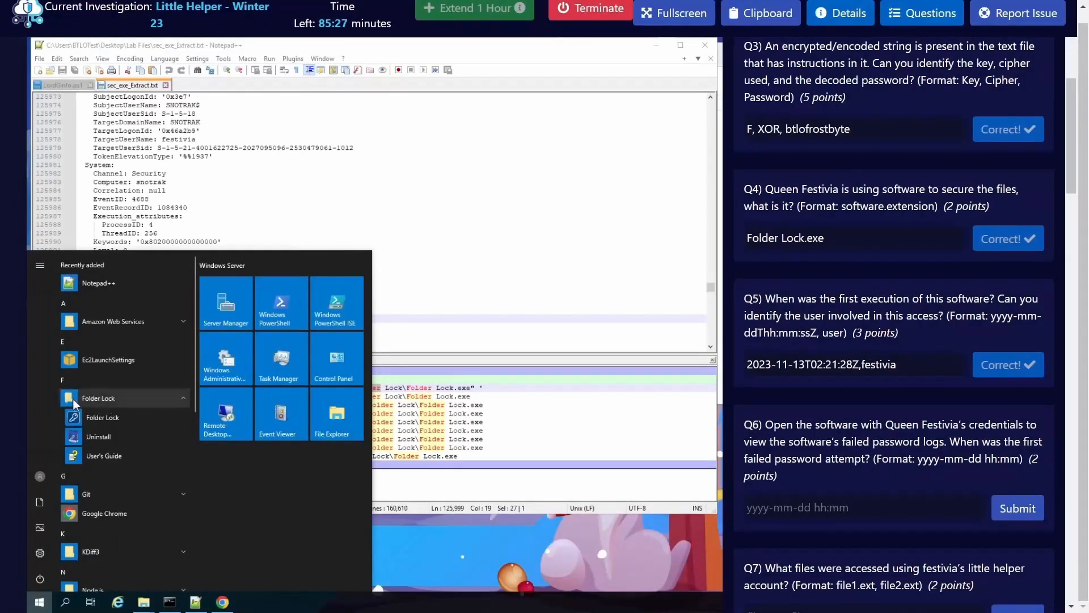
right_click(115, 420)
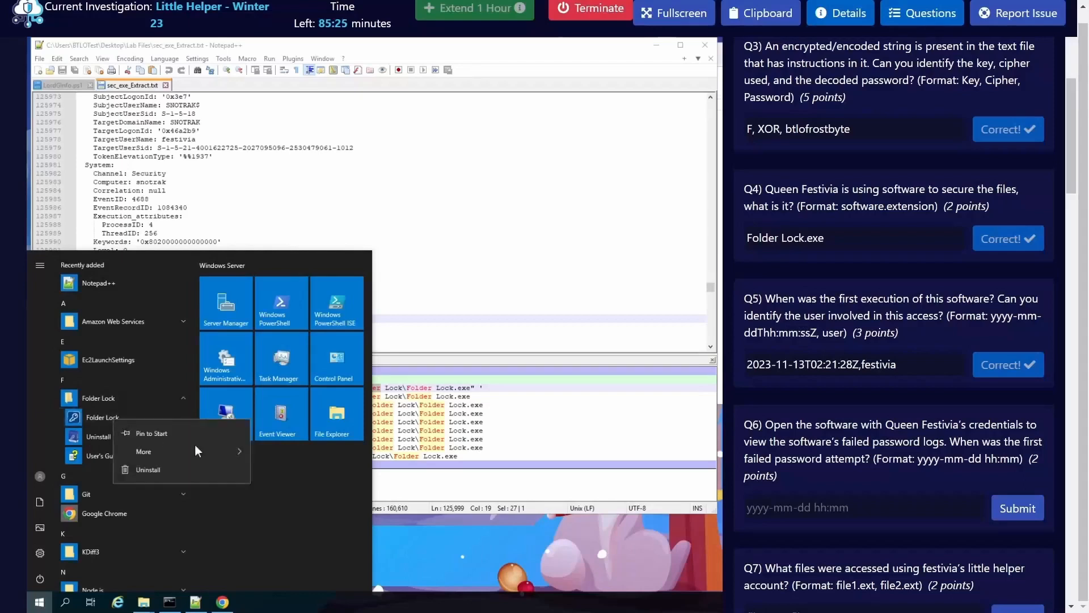
mouse_move(199, 451)
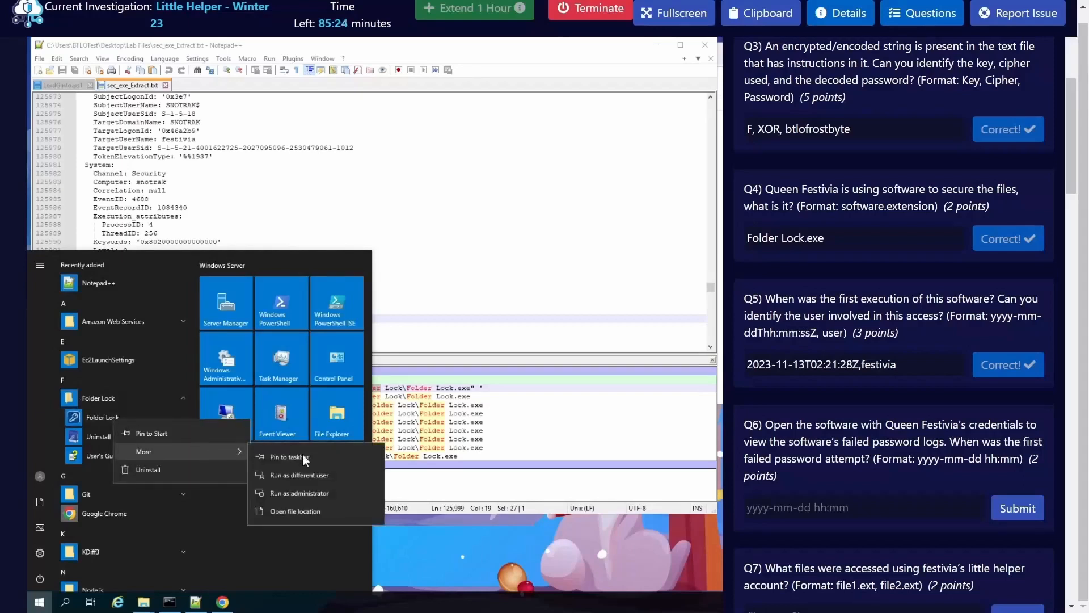
click(322, 478)
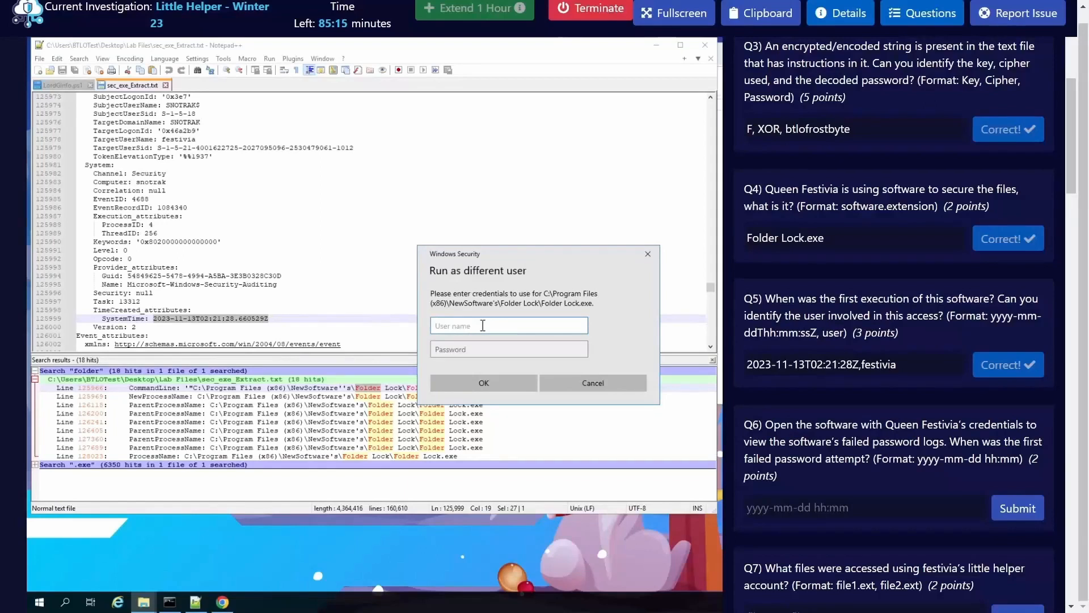
text(festivia)
key(Tab)
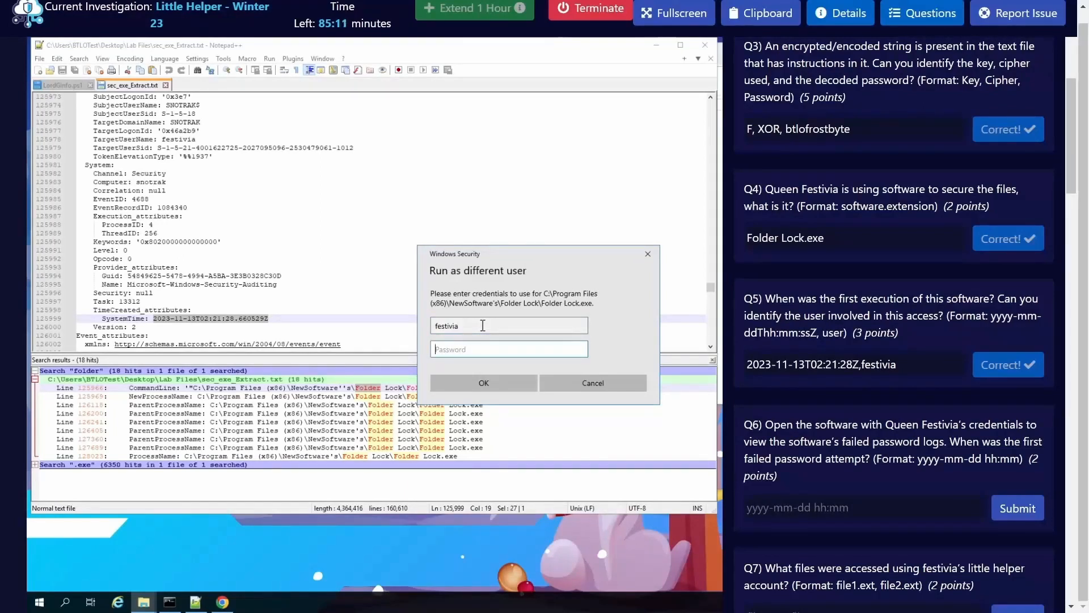
text(btlofrostbyte)
click(582, 350)
click(515, 381)
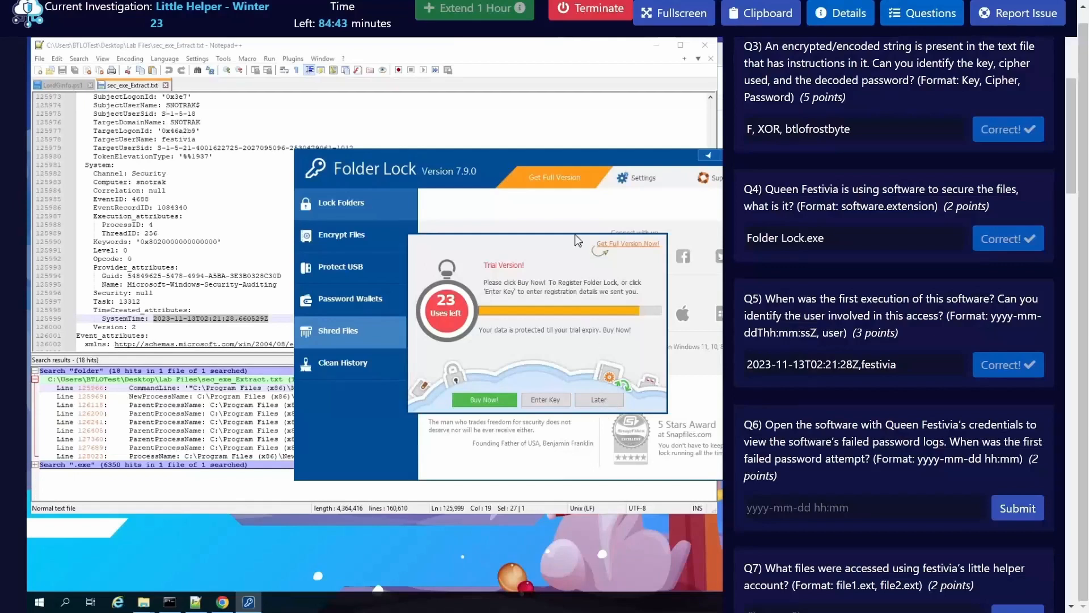
Step: Postpone the trial purchase notice and unlock Folder Lock's Hack Security settings by entering the master password
click(605, 398)
drag(577, 160, 401, 137)
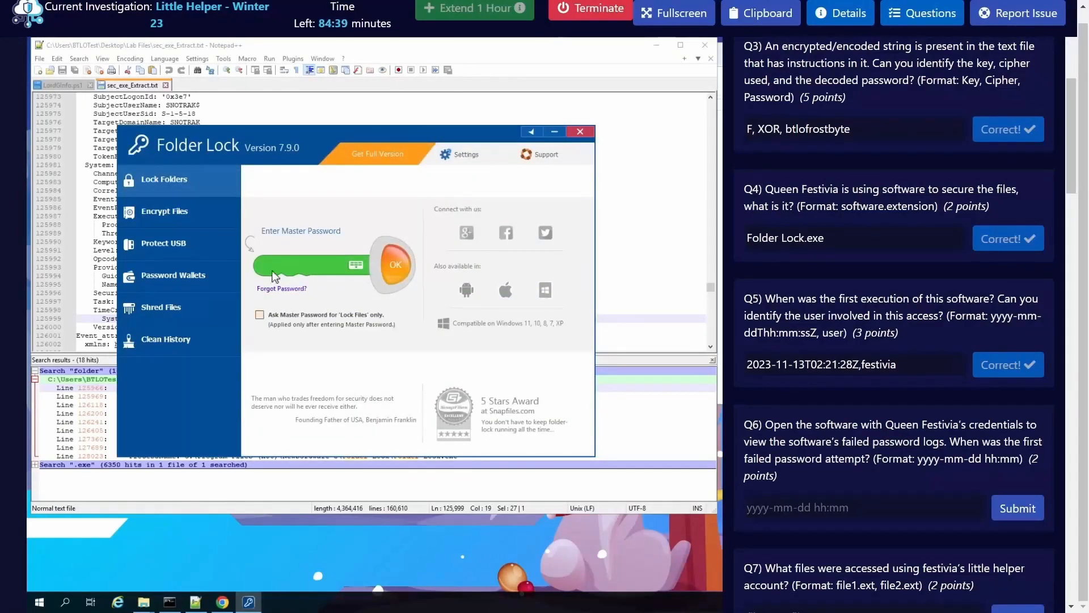
click(468, 159)
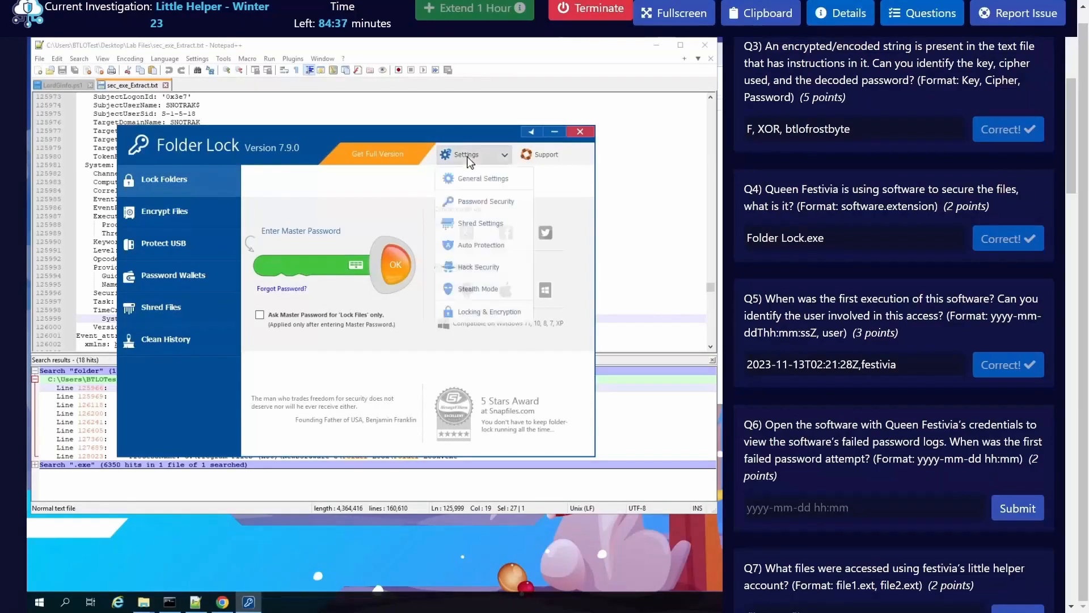
click(479, 267)
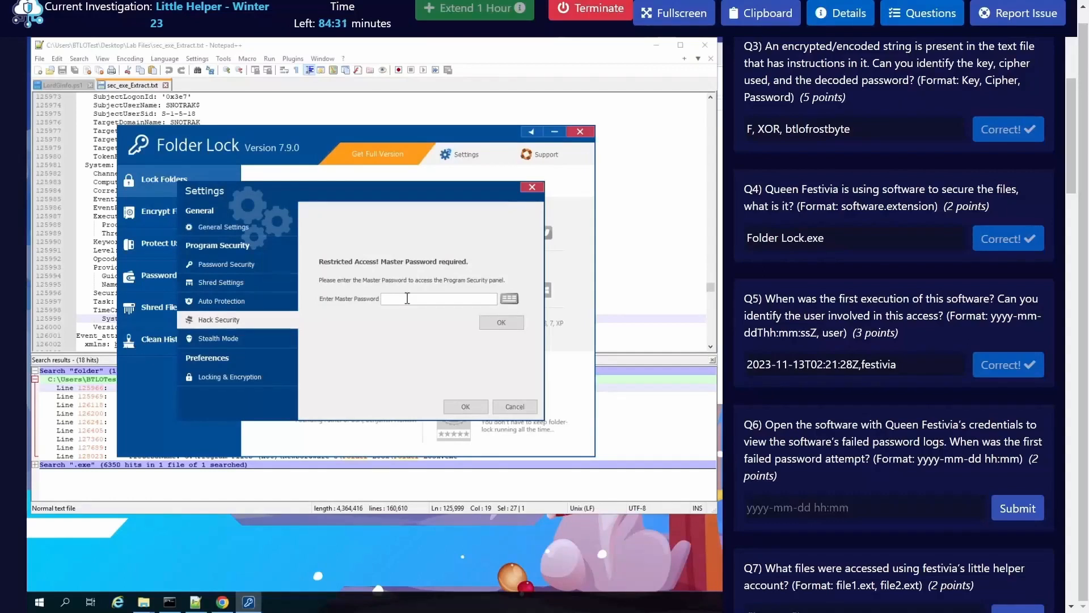
text(ofrostbyte)
click(504, 322)
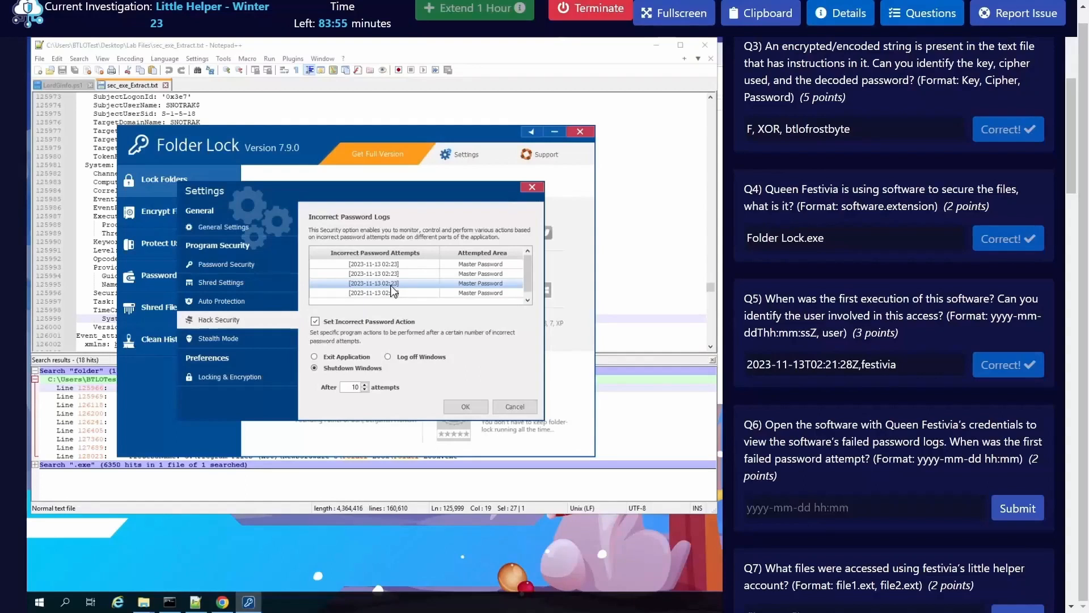
click(800, 505)
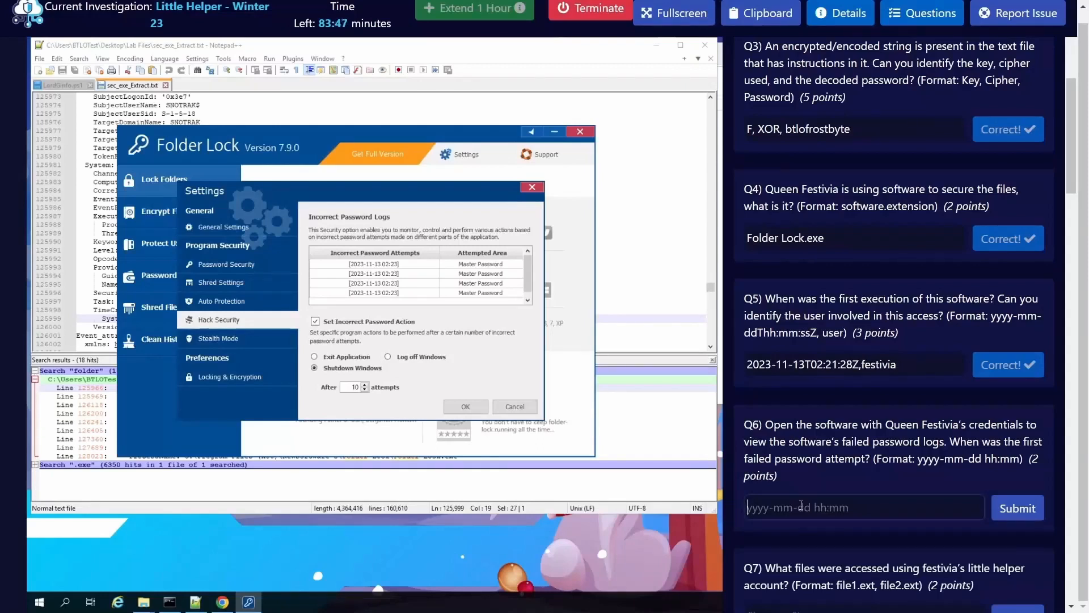
text(2023-11-13 02:23)
click(1019, 509)
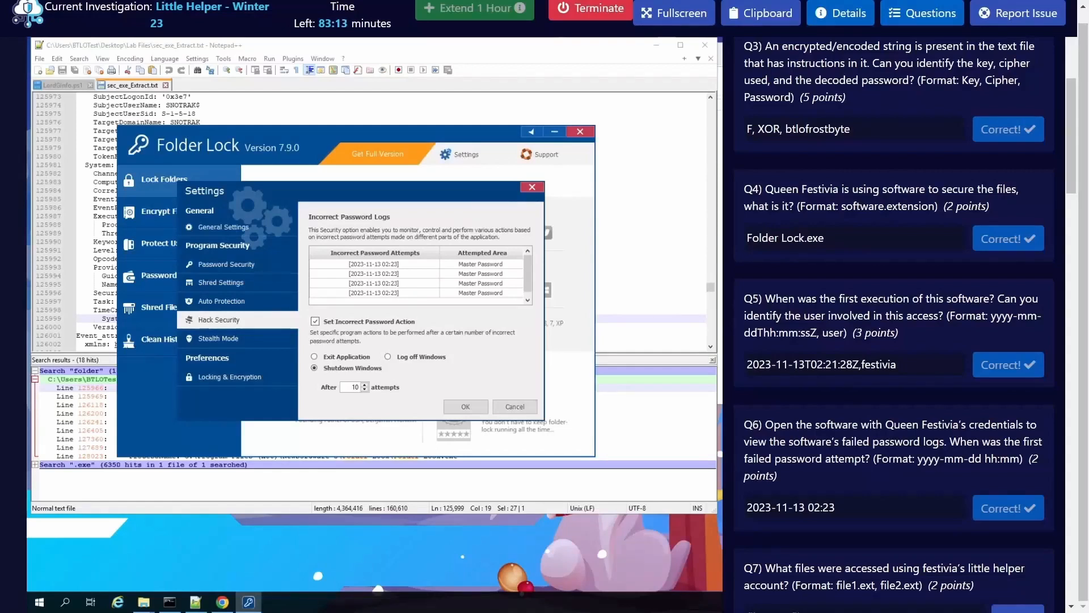
Step: Read Q7 and Q8, cancel the settings, close Folder Lock and hide the lab questions
scroll(897, 497, down, 3)
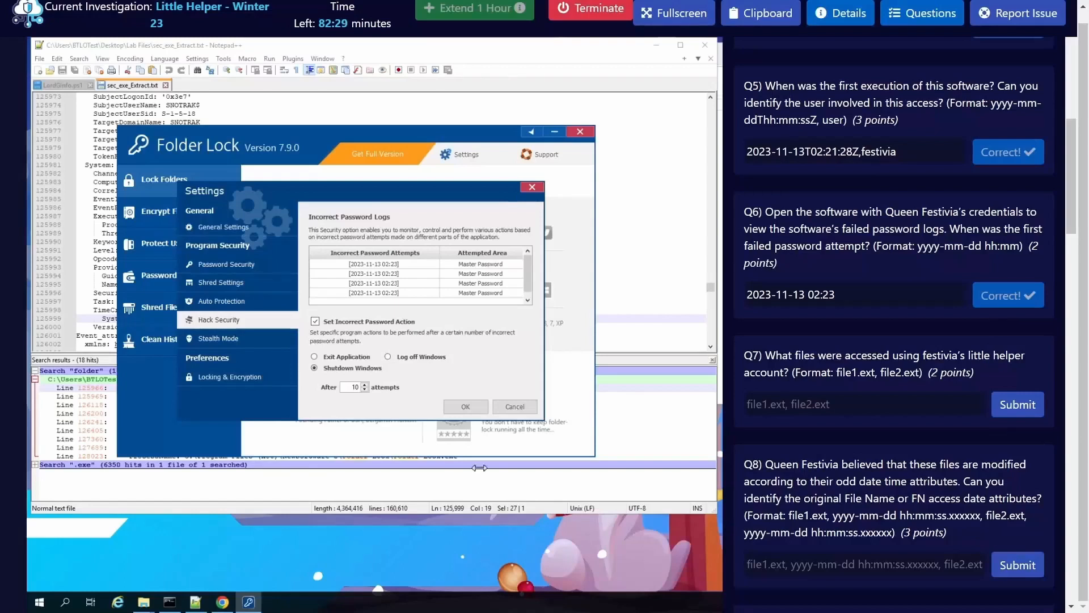
click(515, 406)
click(579, 131)
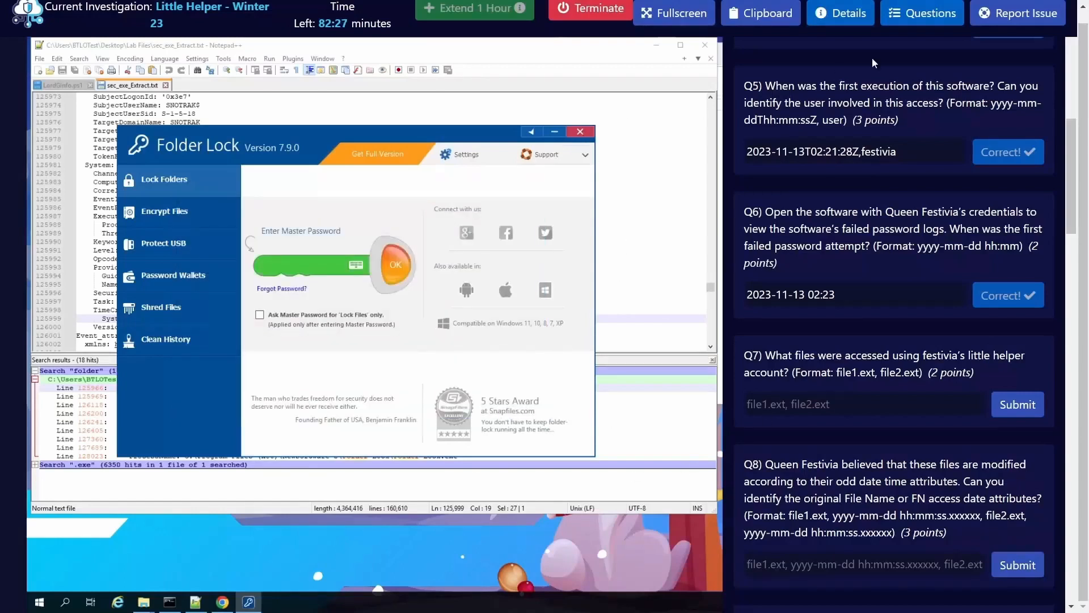
click(922, 14)
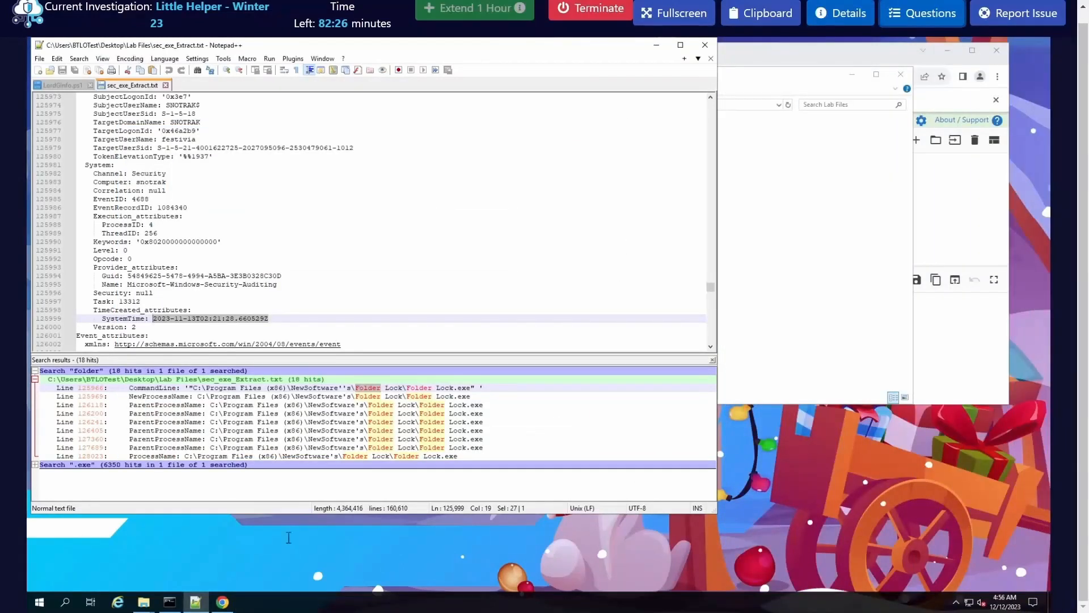
Step: Switch to the Command Prompt and clear its previous Chainsaw output with cls
click(170, 601)
click(435, 398)
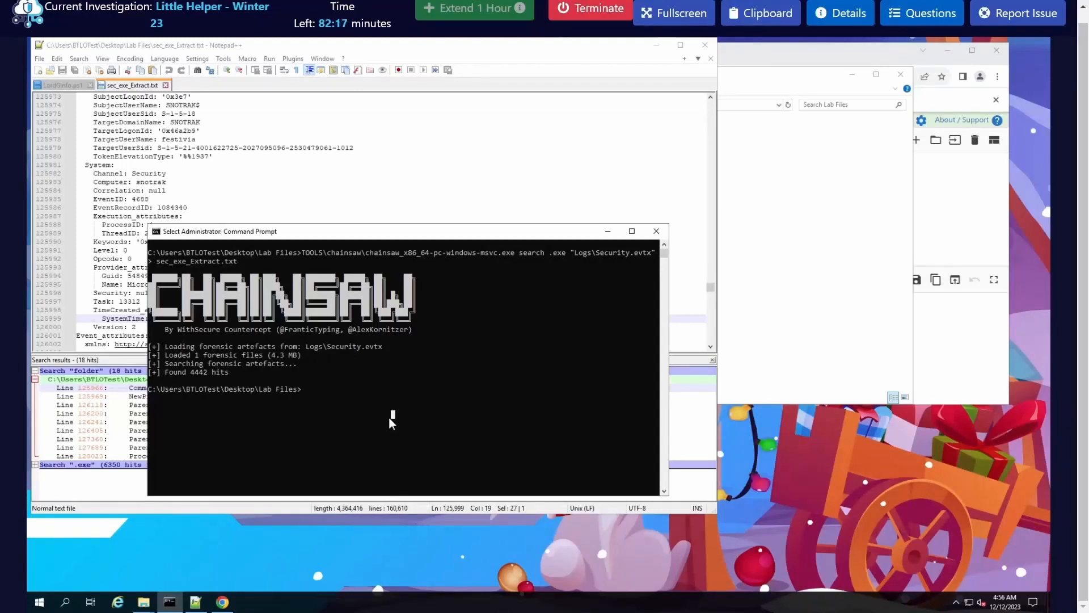
key(Escape)
text(cls)
key(Return)
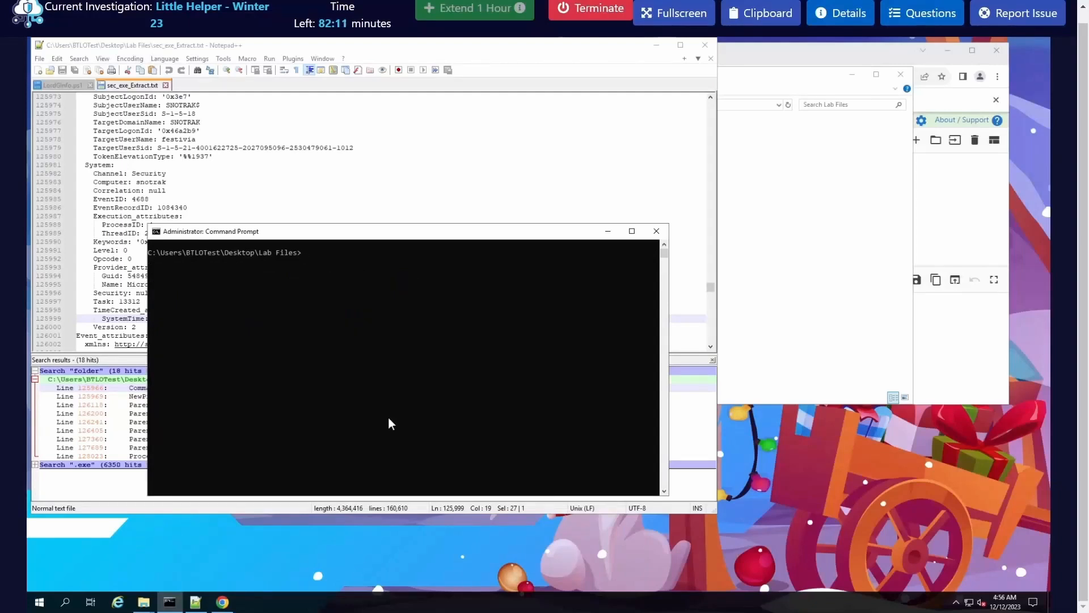
Step: Search Logs\Security.evtx for "snowball" with Chainsaw and save the output to snowball.txt
text(L)
key(BackSpace)
text(T0o)
key(BackSpace)
key(BackSpace)
text(o)
key(Tab)
text(c)
key(Tab)
text(\)
key(Tab)
key(Tab)
key(Tab)
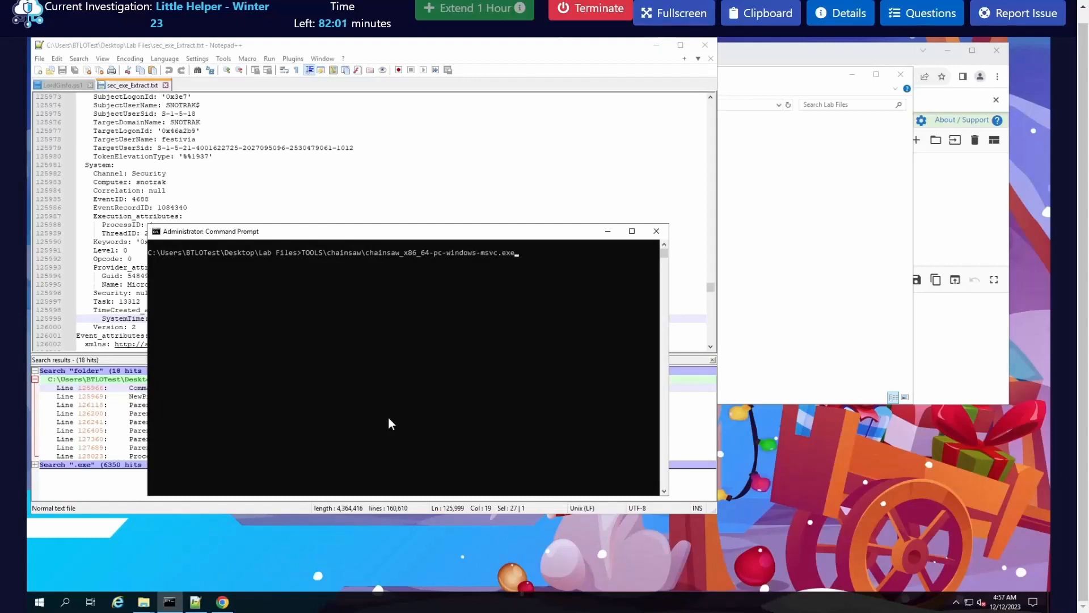
text(search "snow)
text(ball" Logs\Security.evtx > )
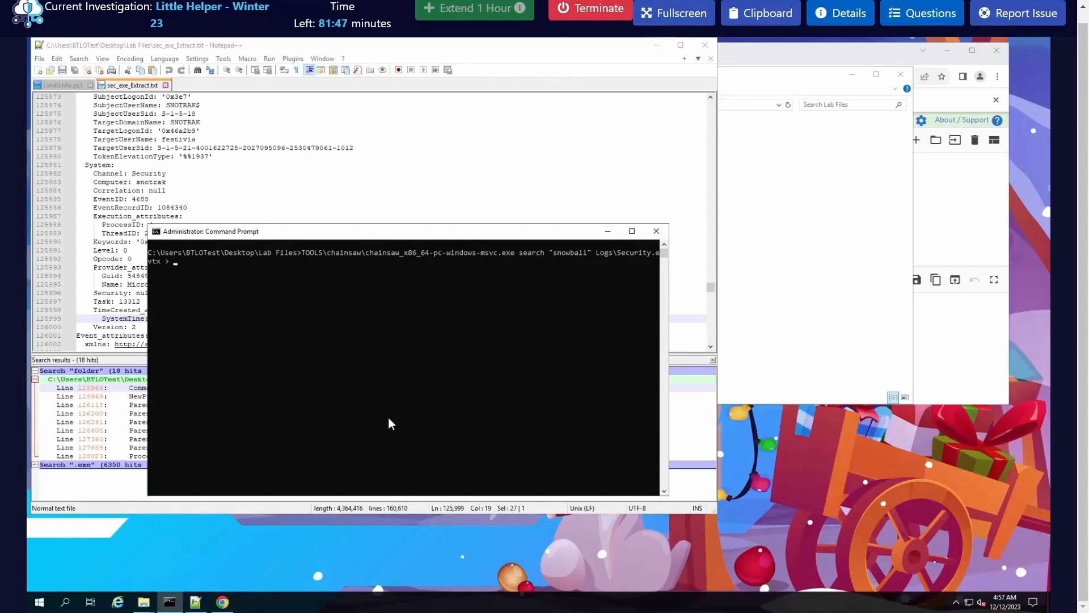
text(snowball.txt)
key(Return)
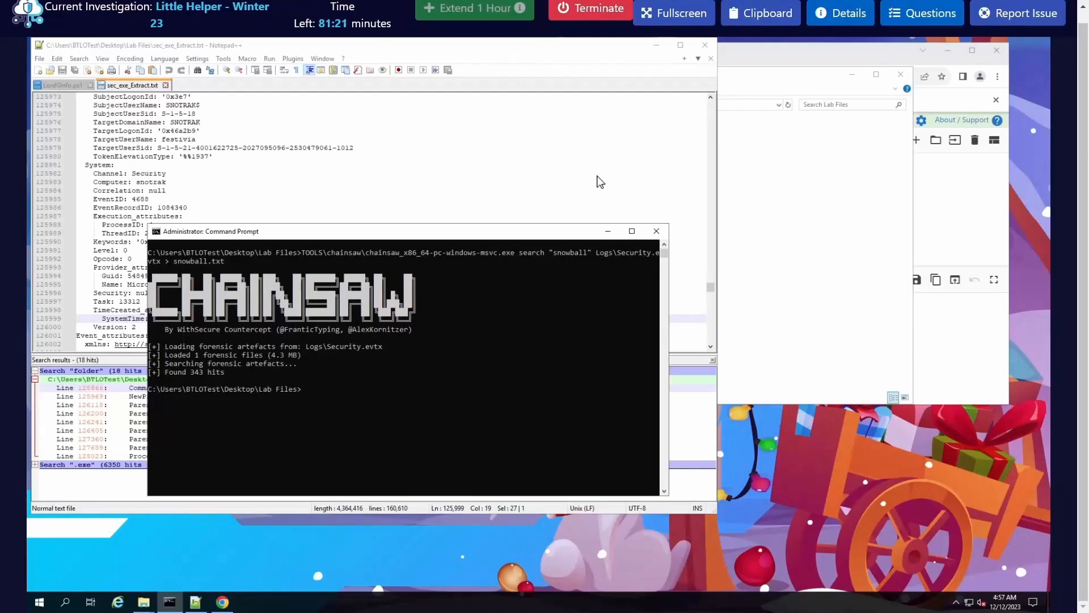
Step: Open snowball.txt from the Lab Files folder in Notepad++ and close the old search results
click(657, 45)
click(486, 222)
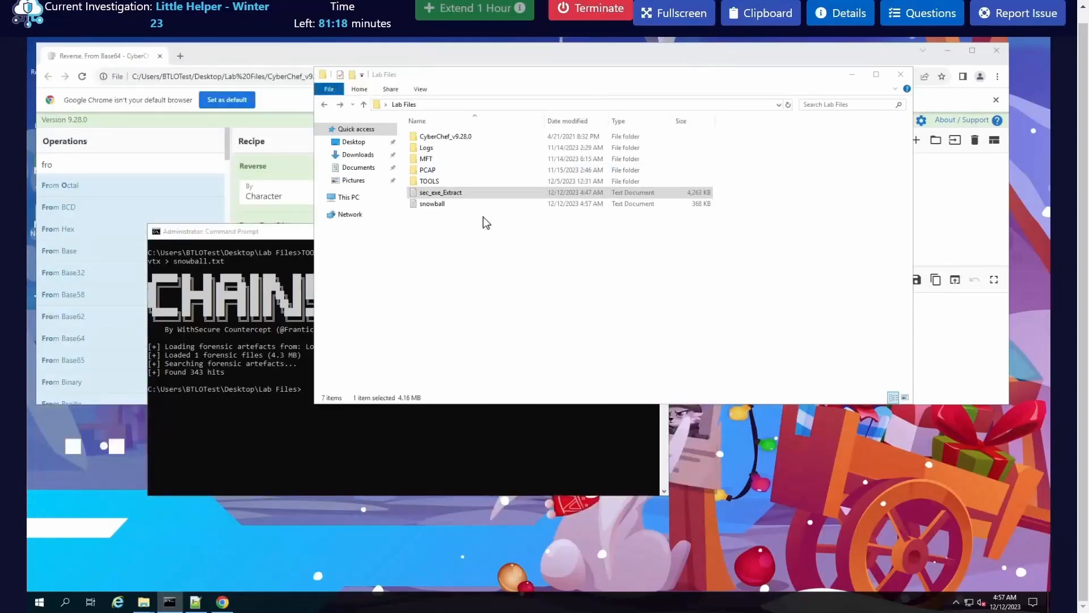
right_click(452, 207)
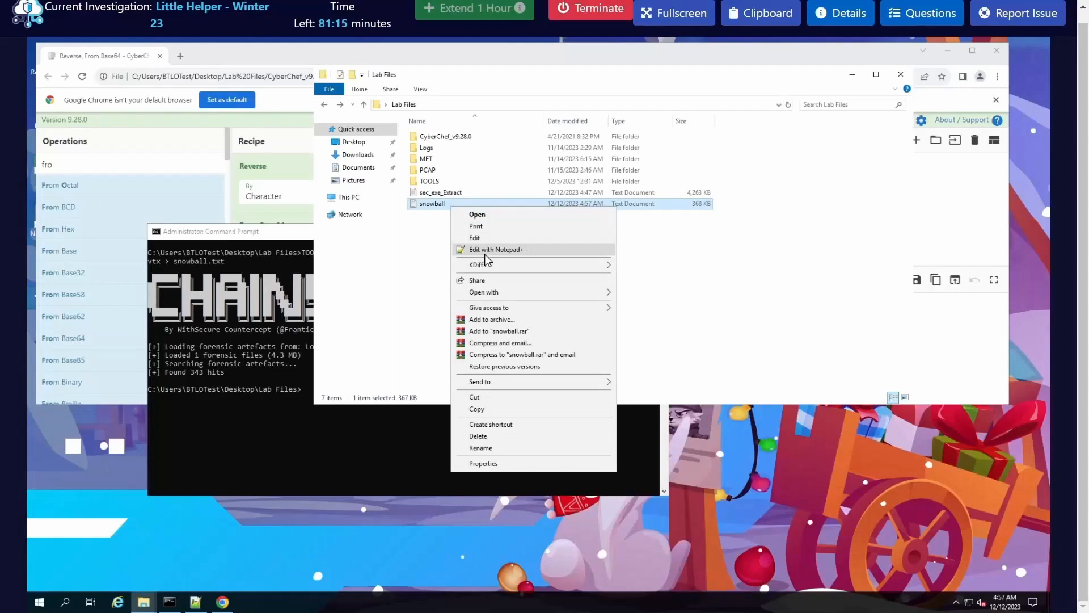
click(486, 250)
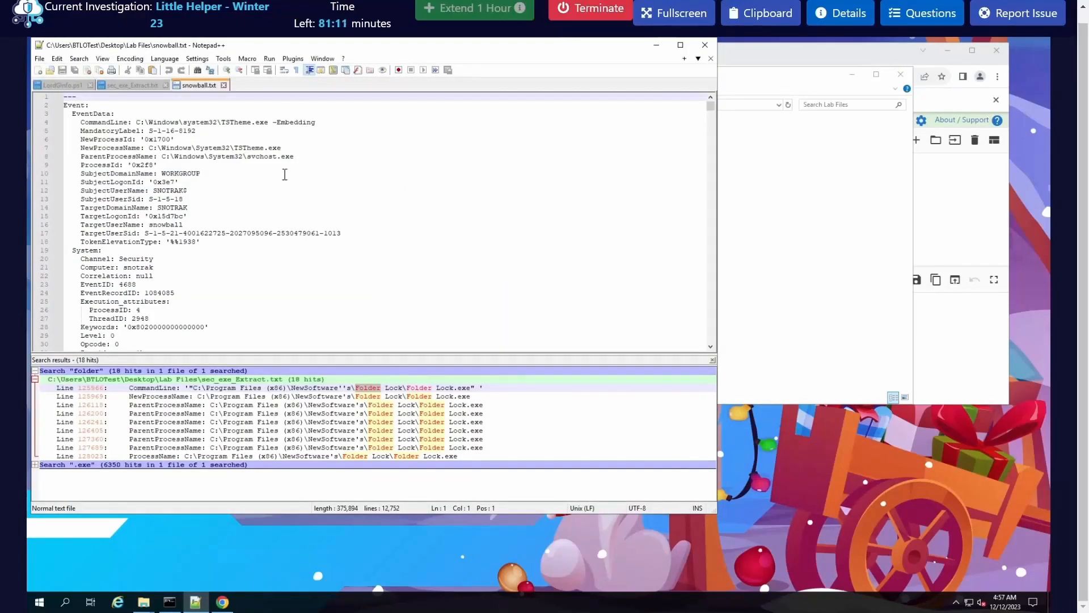
click(712, 361)
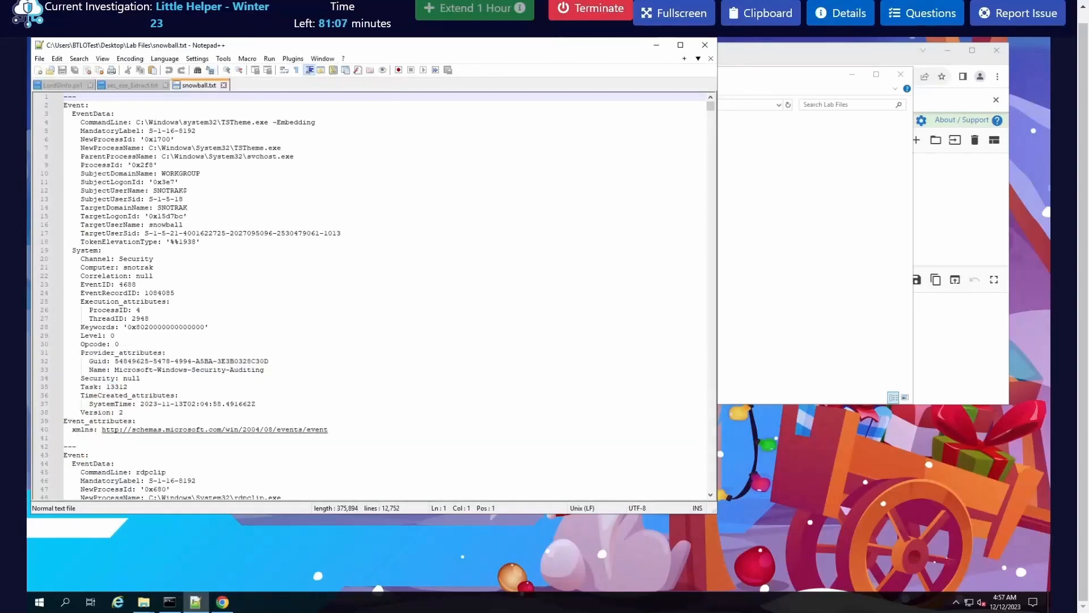
Step: Examine the first process-creation events in snowball.txt, checking their command lines, new process names and target user
click(303, 301)
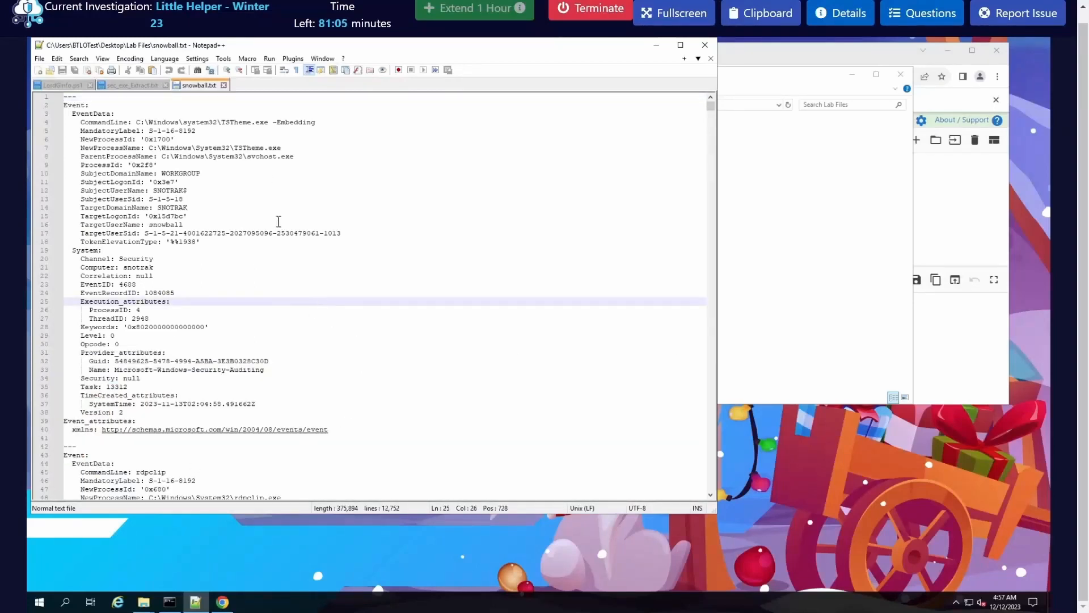
scroll(315, 282, down, 5)
scroll(316, 281, down, 1)
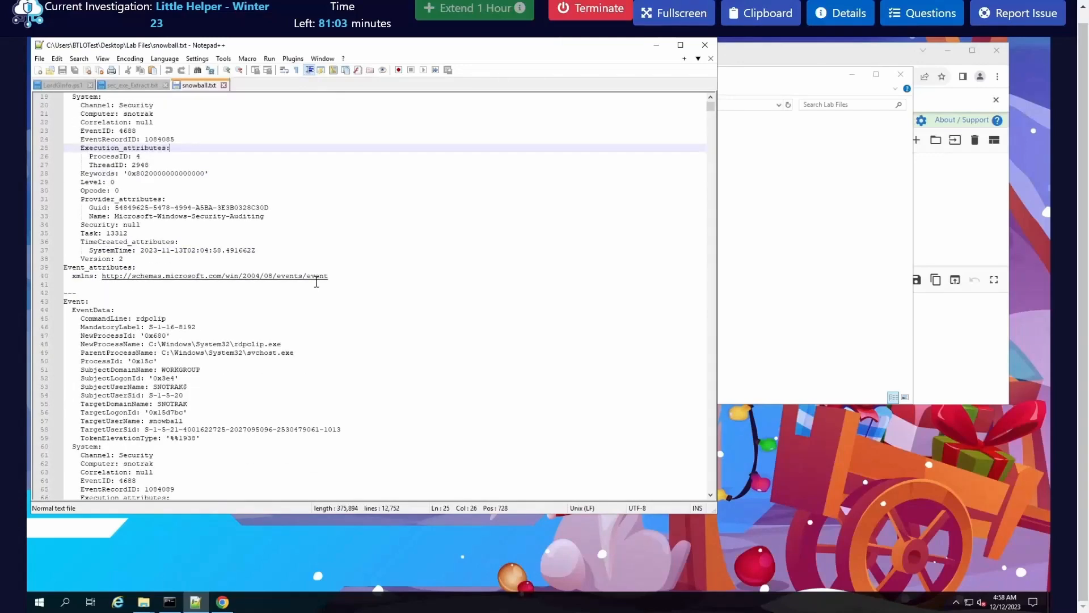
double_click(248, 343)
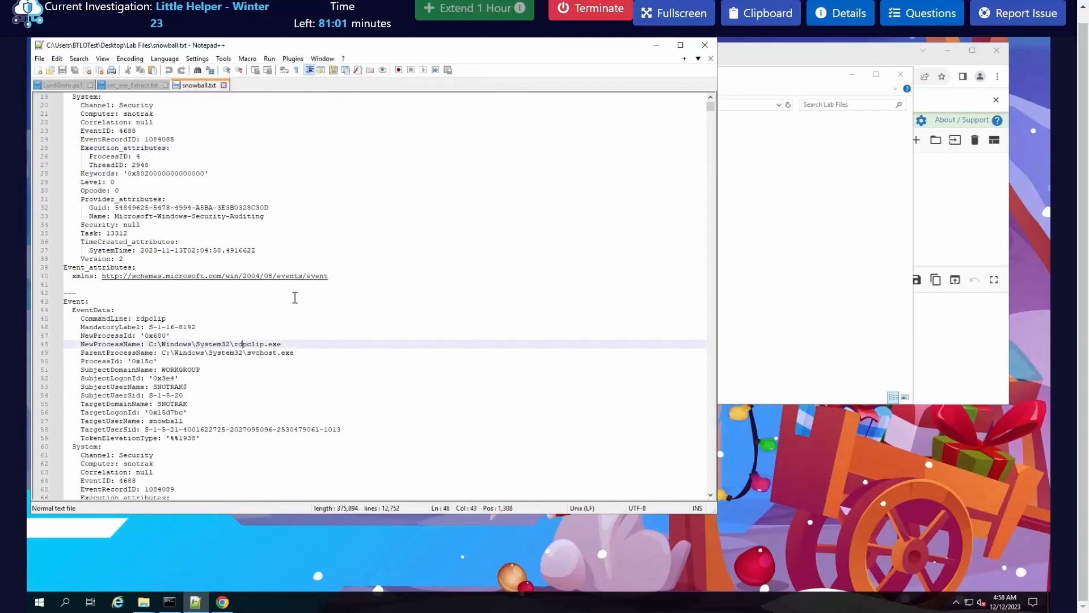
scroll(295, 297, down, 2)
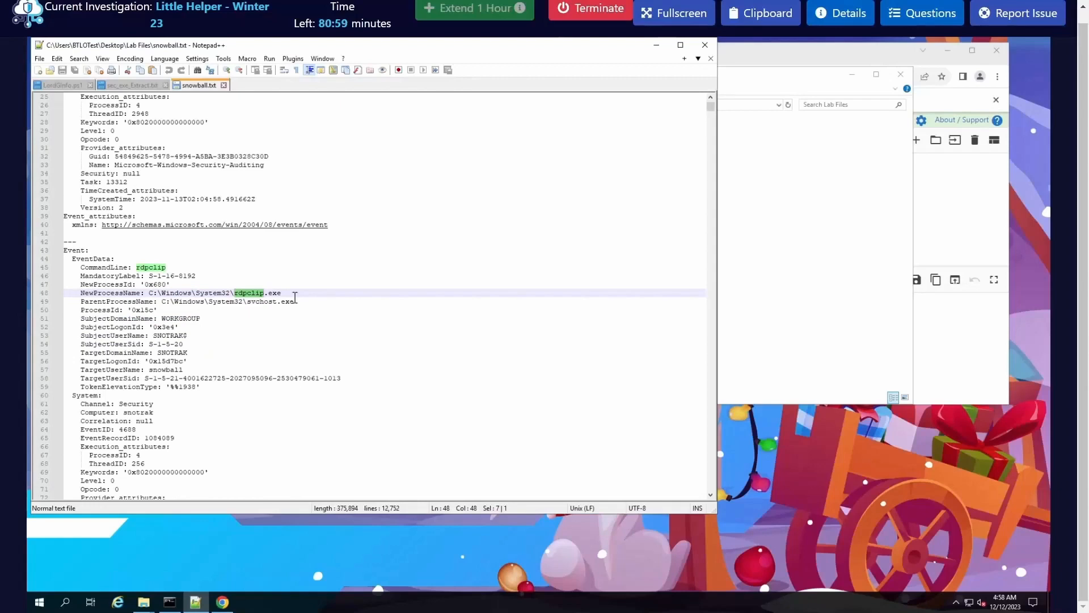
scroll(295, 297, down, 1)
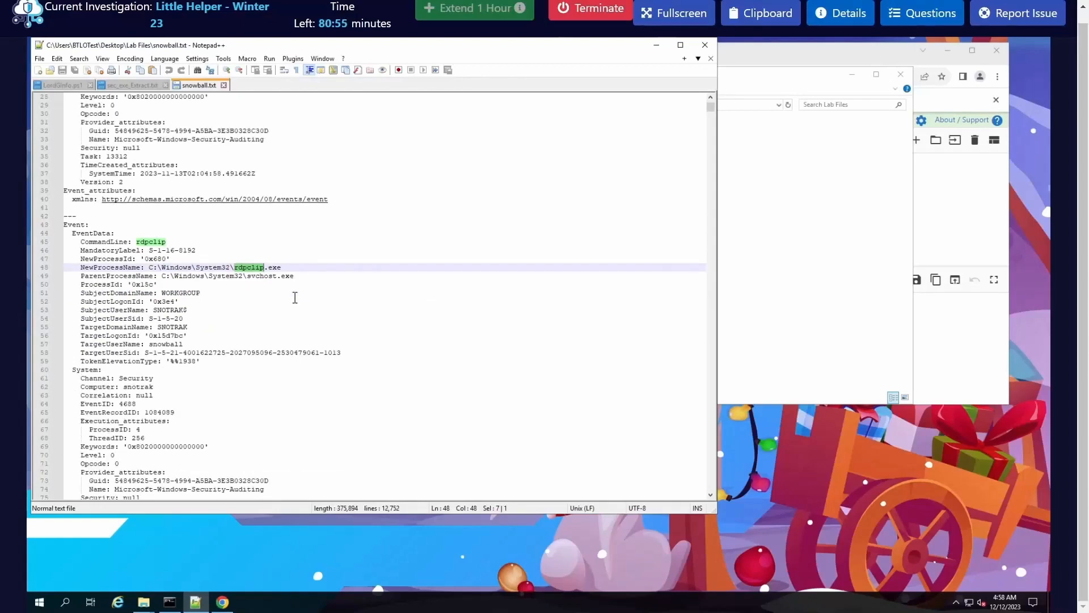
scroll(295, 297, down, 4)
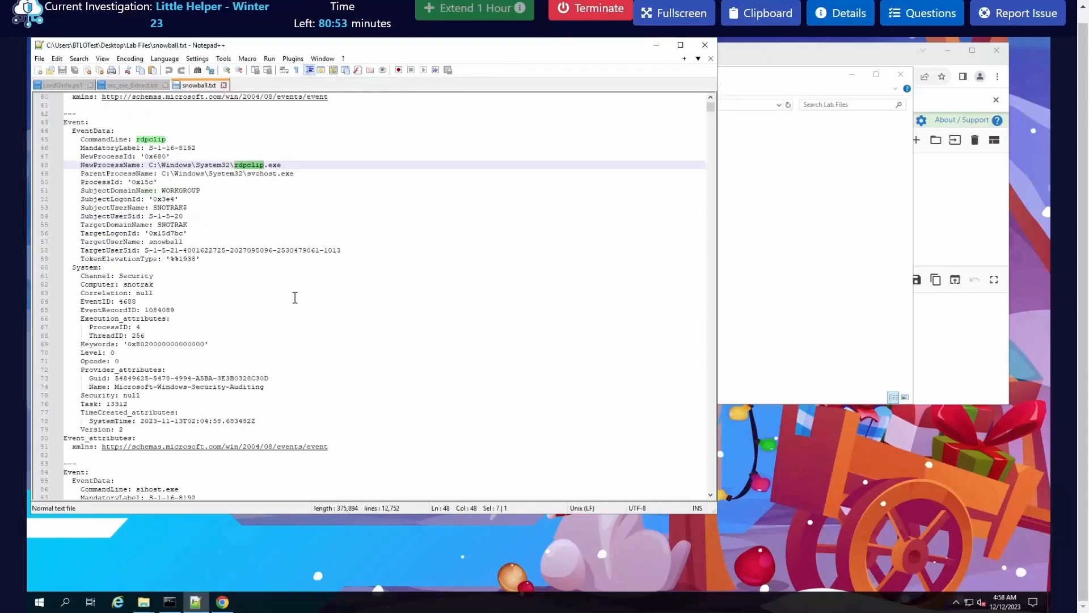
scroll(295, 297, down, 2)
click(293, 297)
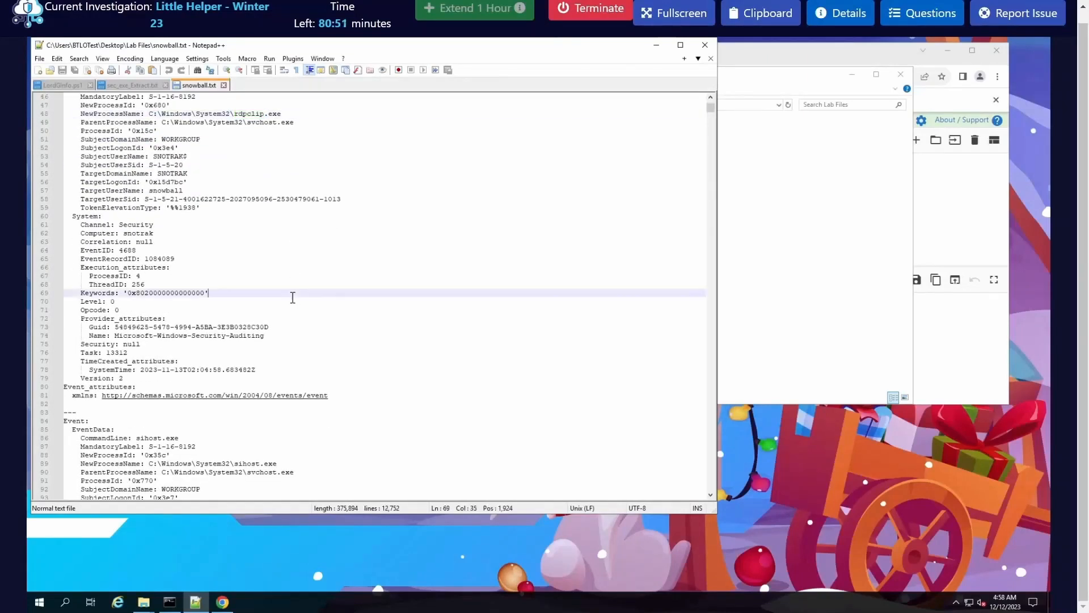
Step: Find the first occurrence of "wordpad.exe" in snowball.txt and read that event's full command line, clear of the Find dialog
key(ctrl+f)
text(wor)
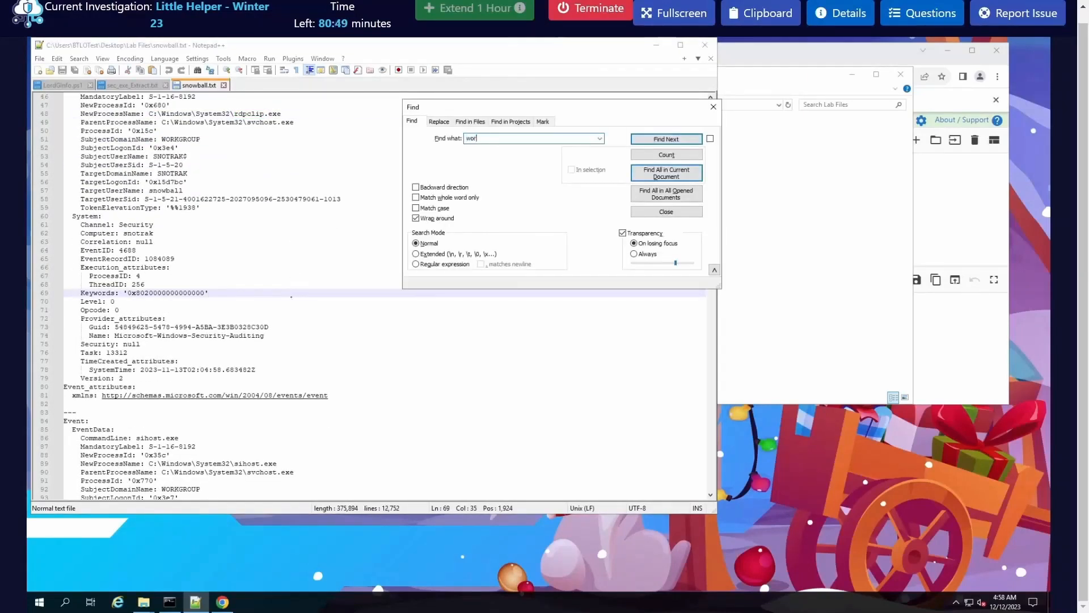
text(dpad/exe)
key(BackSpace)
key(BackSpace)
key(BackSpace)
key(BackSpace)
key(BackSpace)
text(,dd.ex)
key(Return)
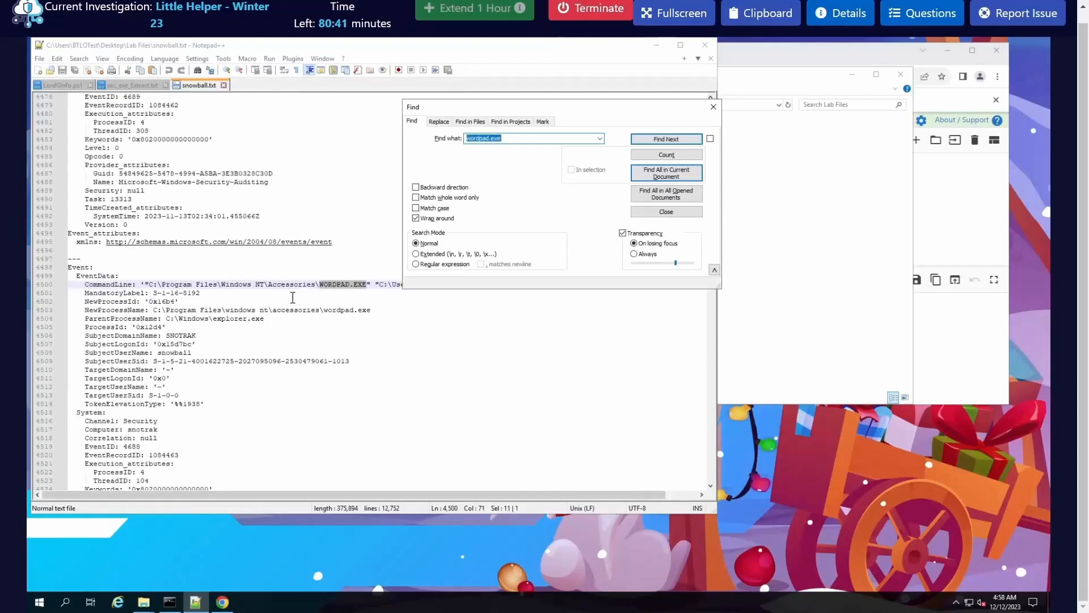
drag(545, 107, 763, 320)
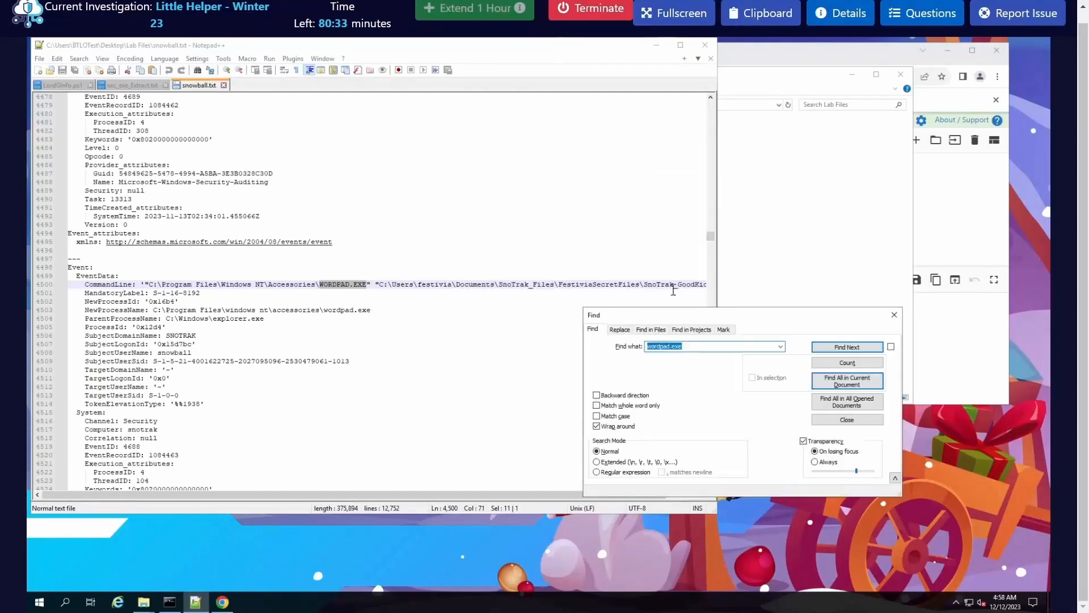
drag(475, 496, 507, 496)
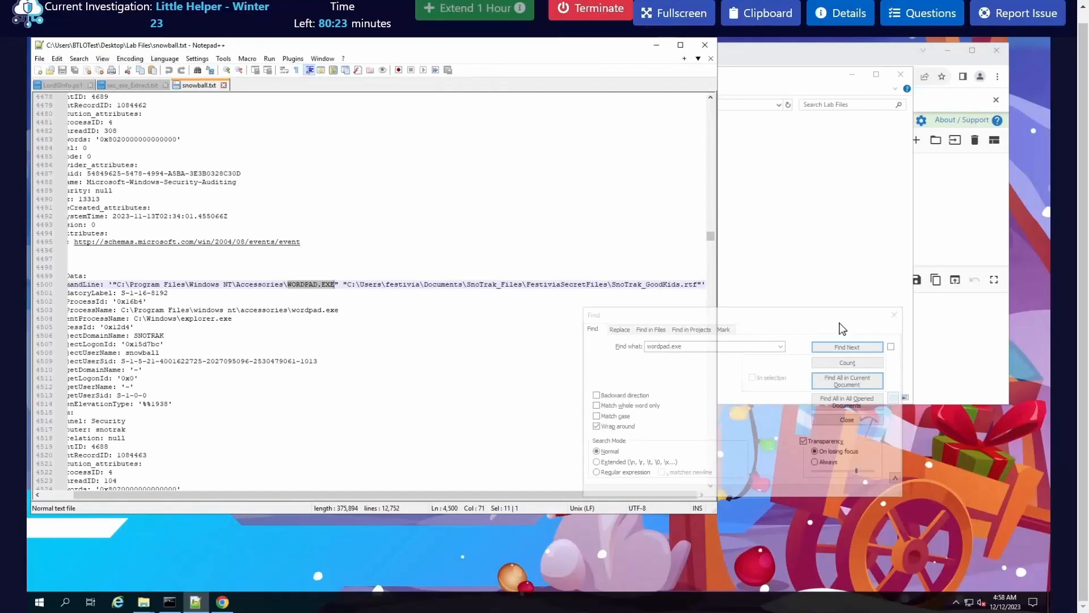
Step: Continue the wordpad.exe search to the next event's command line and read the full path of the opened document
click(851, 347)
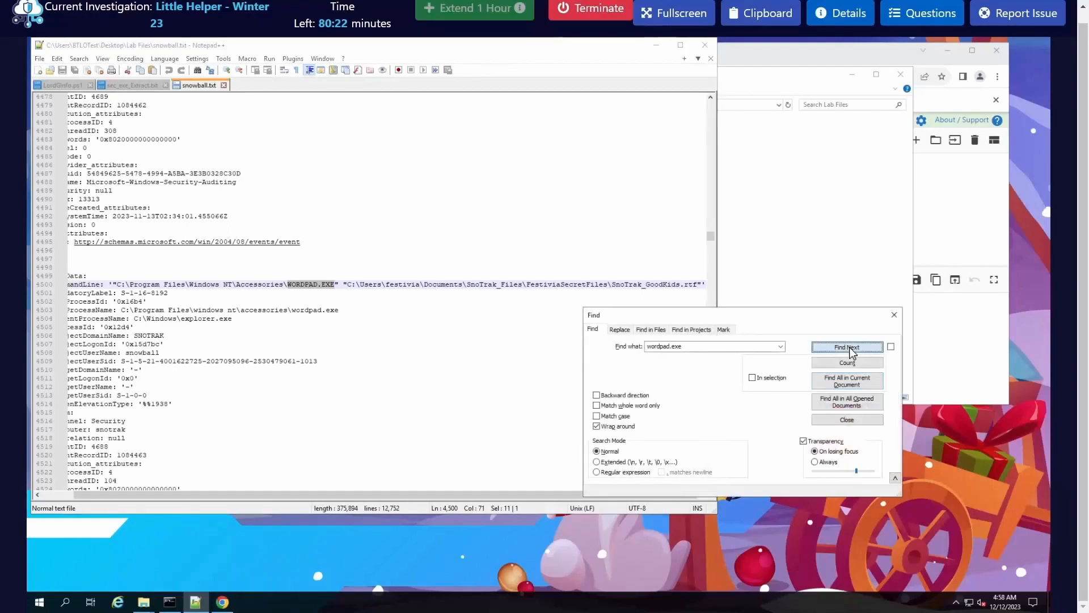
click(821, 351)
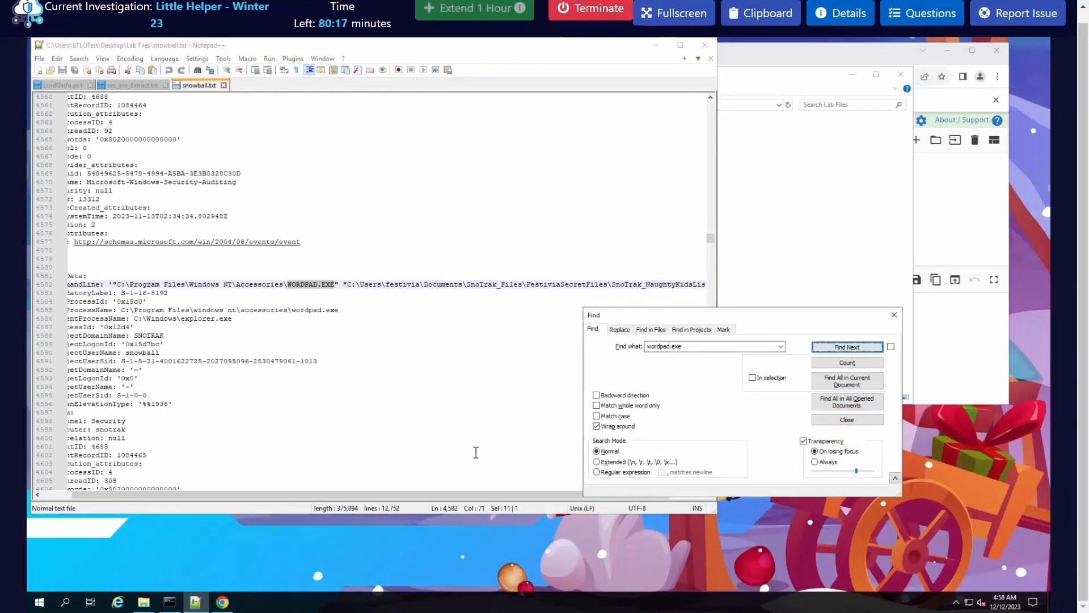
drag(523, 495, 539, 502)
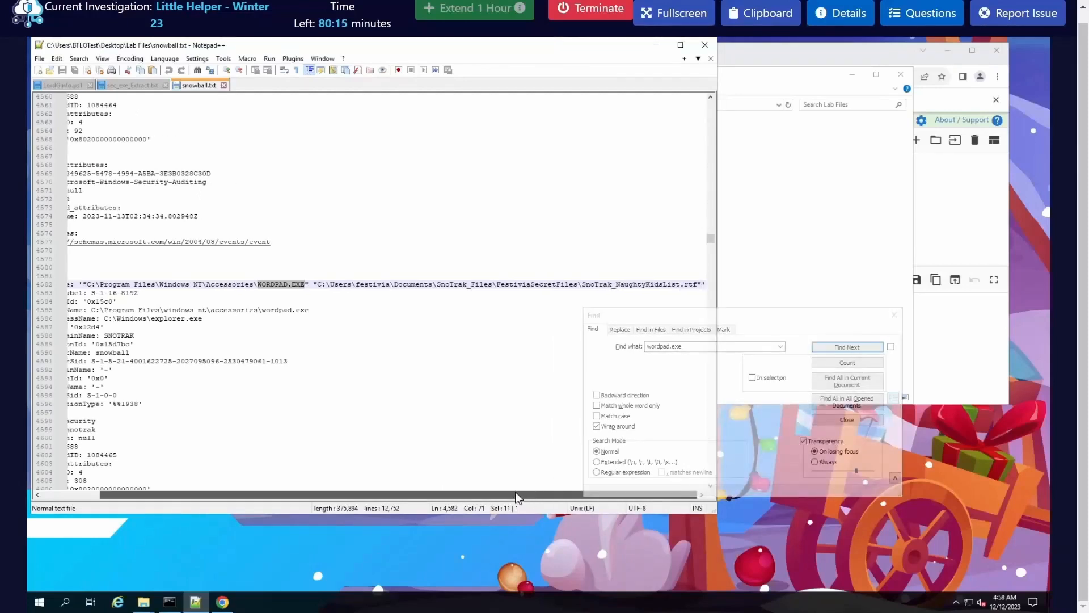
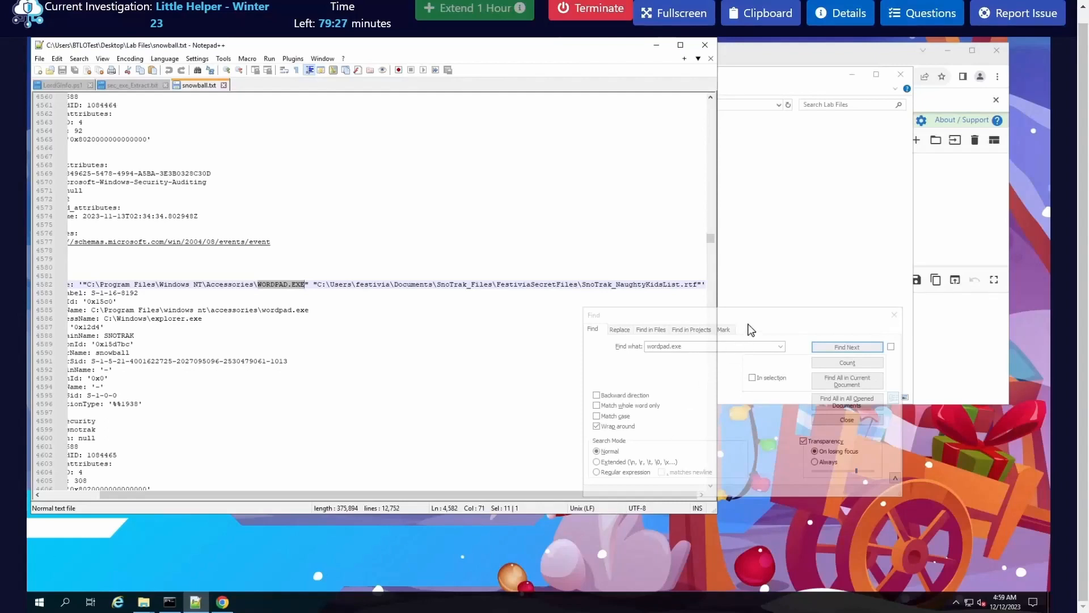
Step: Highlight the SnoTrak_NaughtyKidsList.rtf file name, then search backward for "wordpad.exe" to reach the preceding event in snowball.txt
drag(750, 319, 538, 323)
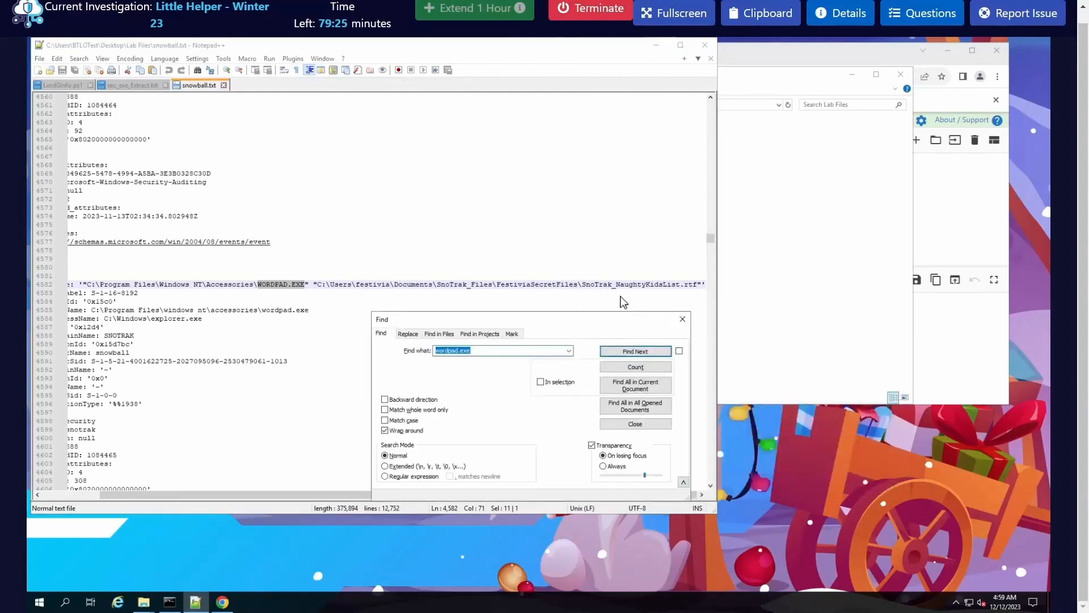
drag(582, 284, 699, 285)
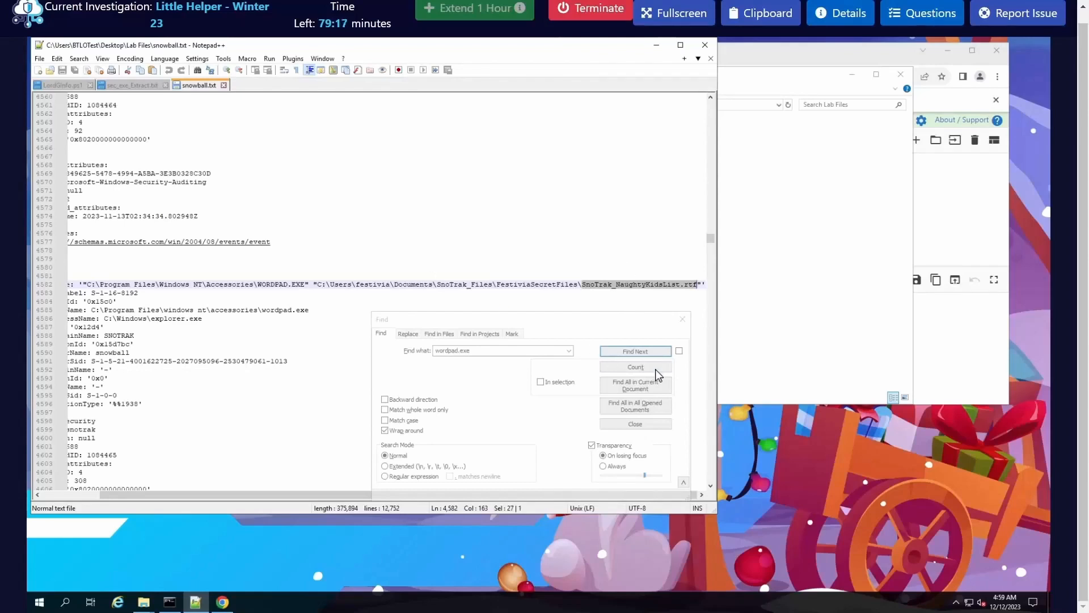
click(418, 401)
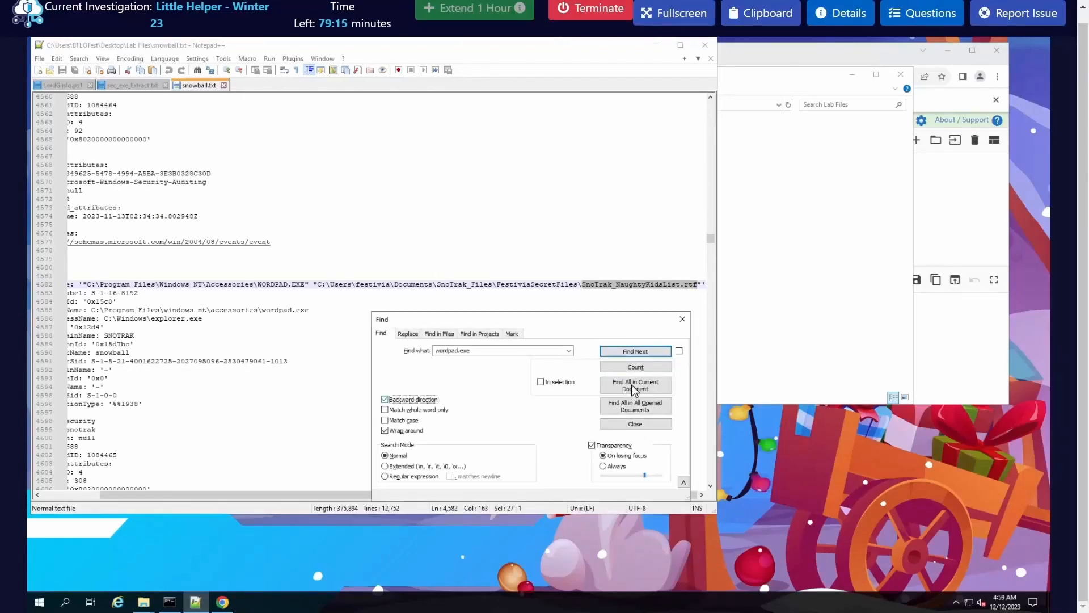
click(655, 352)
click(655, 352)
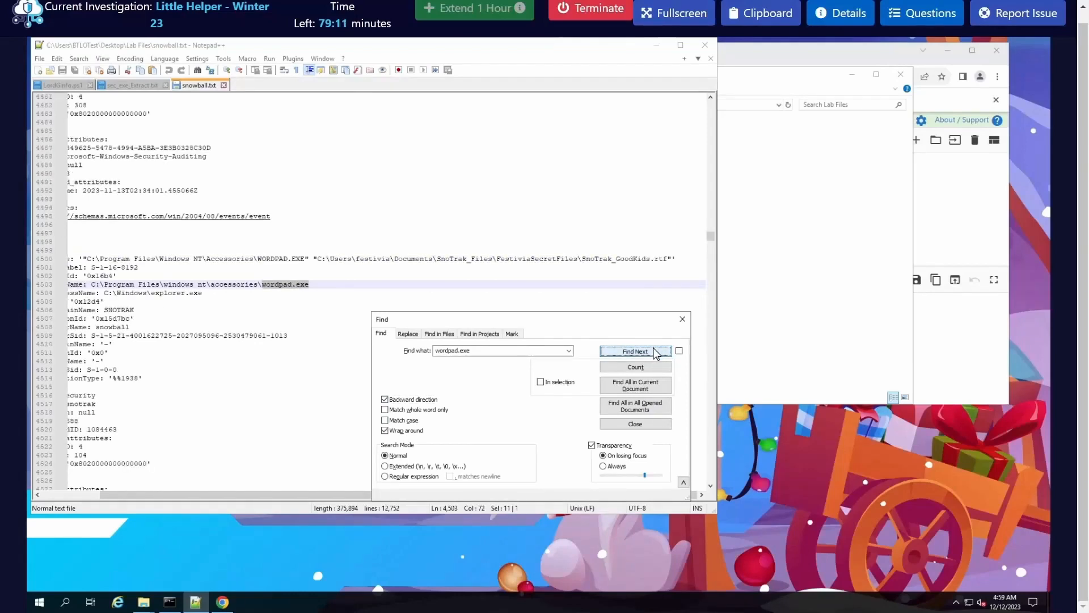
Step: Copy the file name SnoTrak_GoodKids.rtf from the event's command line into the Q7 answer, followed by a comma
drag(582, 259, 671, 259)
click(634, 261)
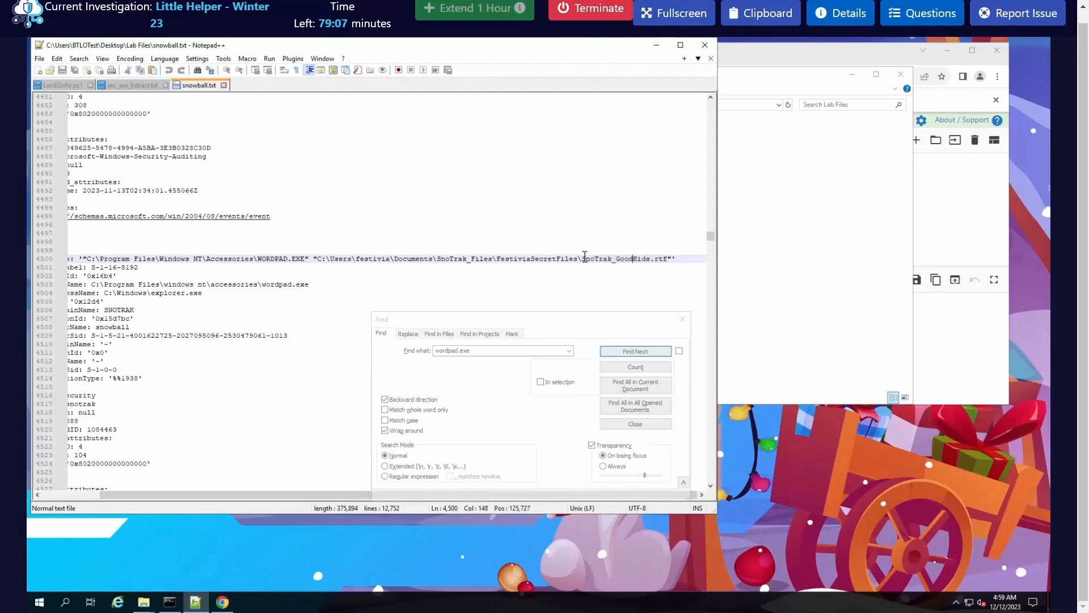
drag(585, 259, 668, 260)
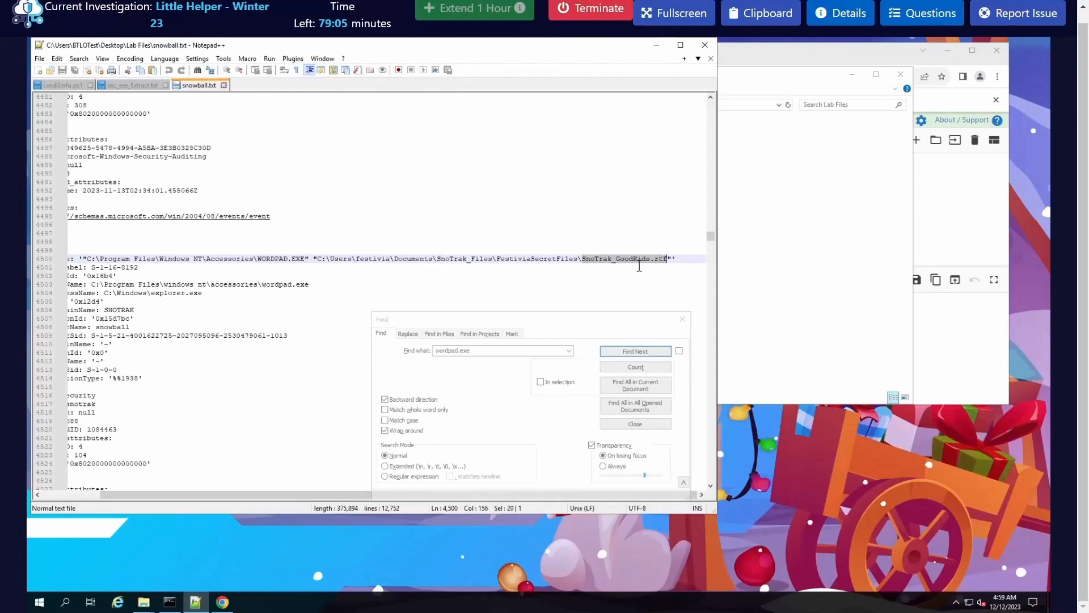
right_click(645, 257)
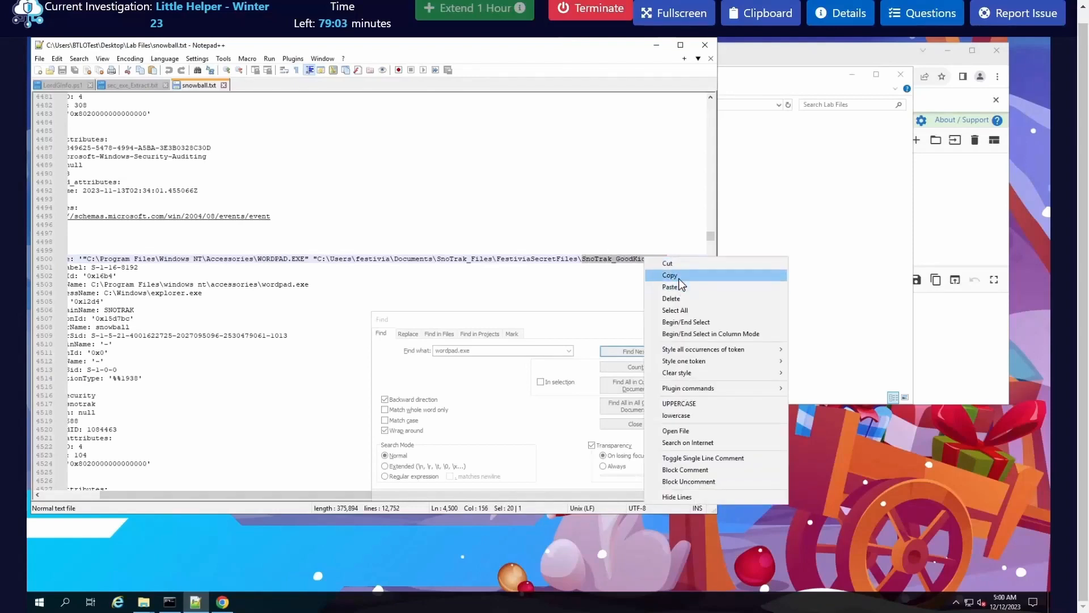
click(679, 281)
click(922, 12)
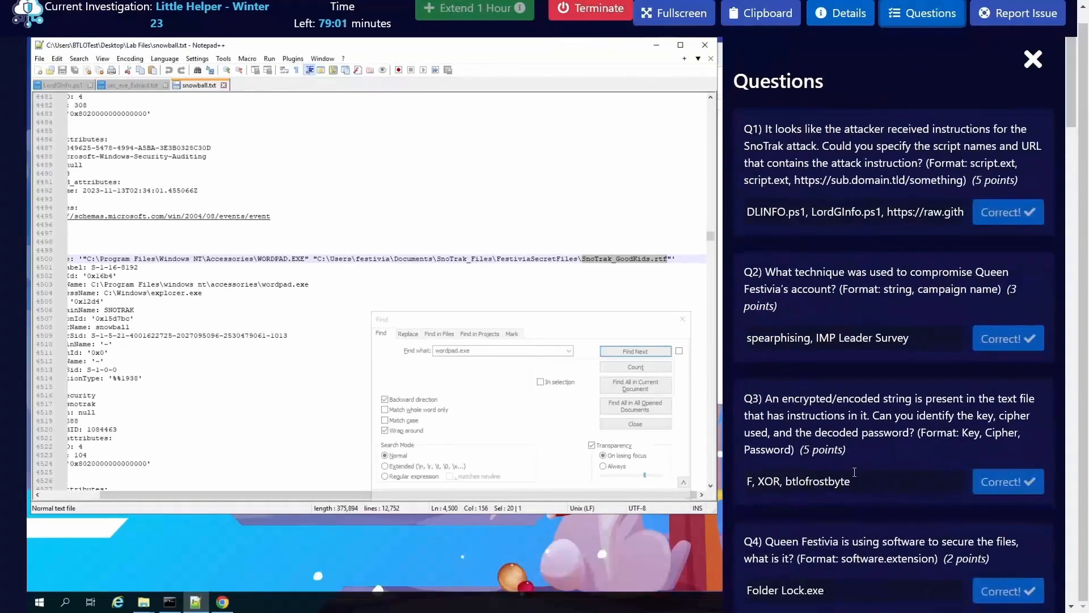
scroll(803, 468, down, 10)
click(783, 334)
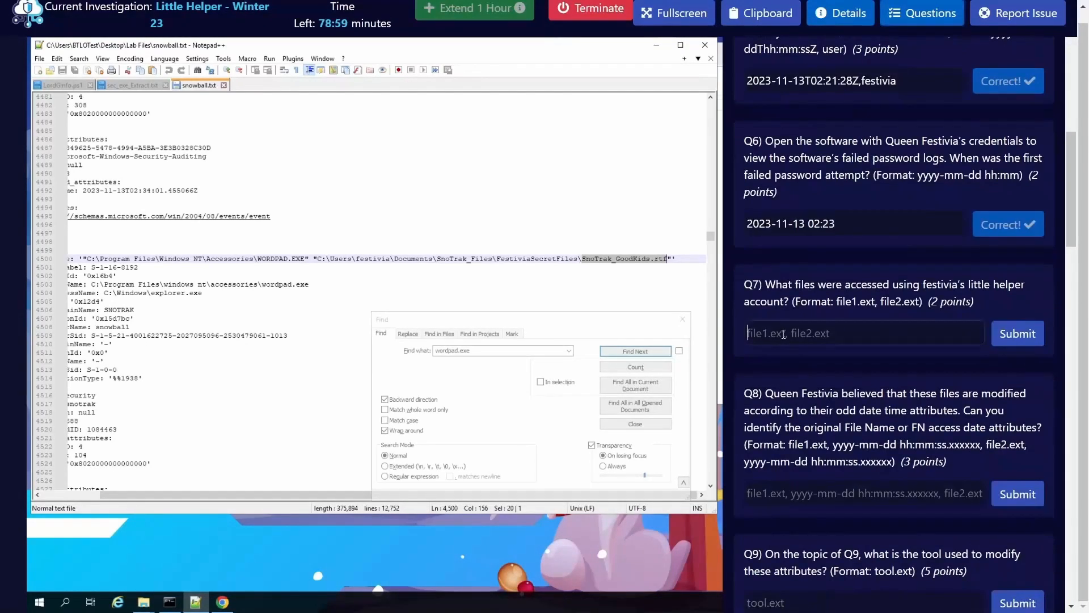
key(ctrl+v)
text(,)
Step: Search forward to the next wordpad.exe event, append its file name SnoTrak_NaughtyKidsList.rtf to the Q7 answer and submit it
click(612, 260)
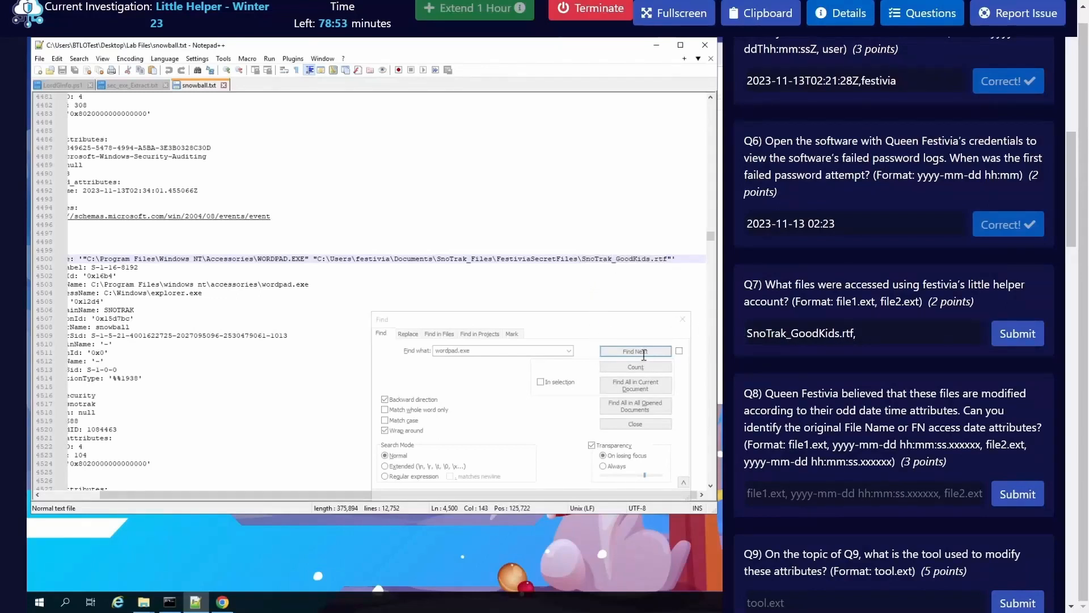
click(408, 400)
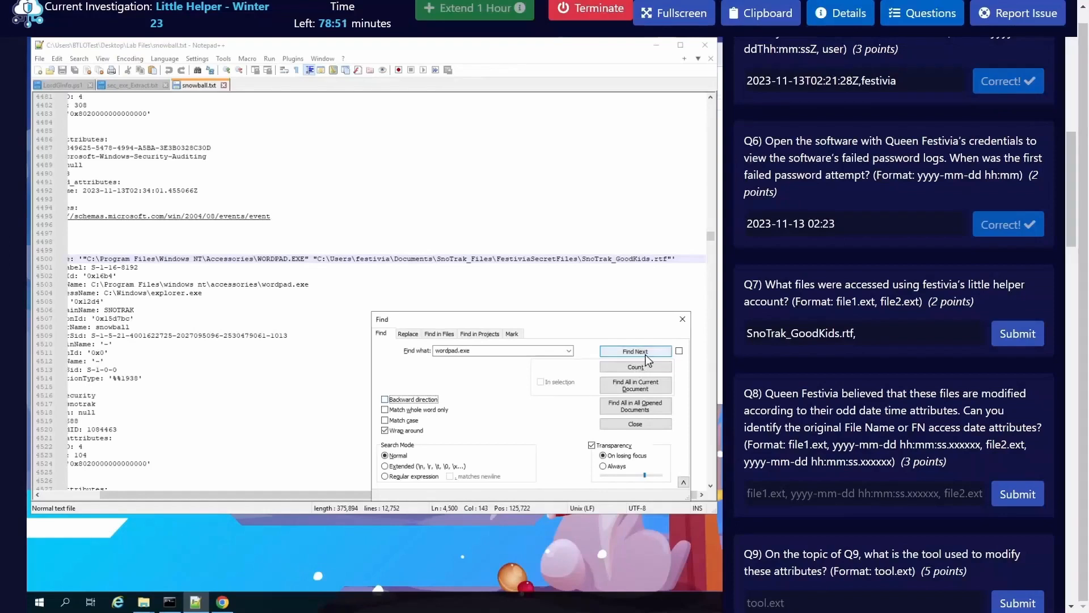
click(649, 353)
click(650, 353)
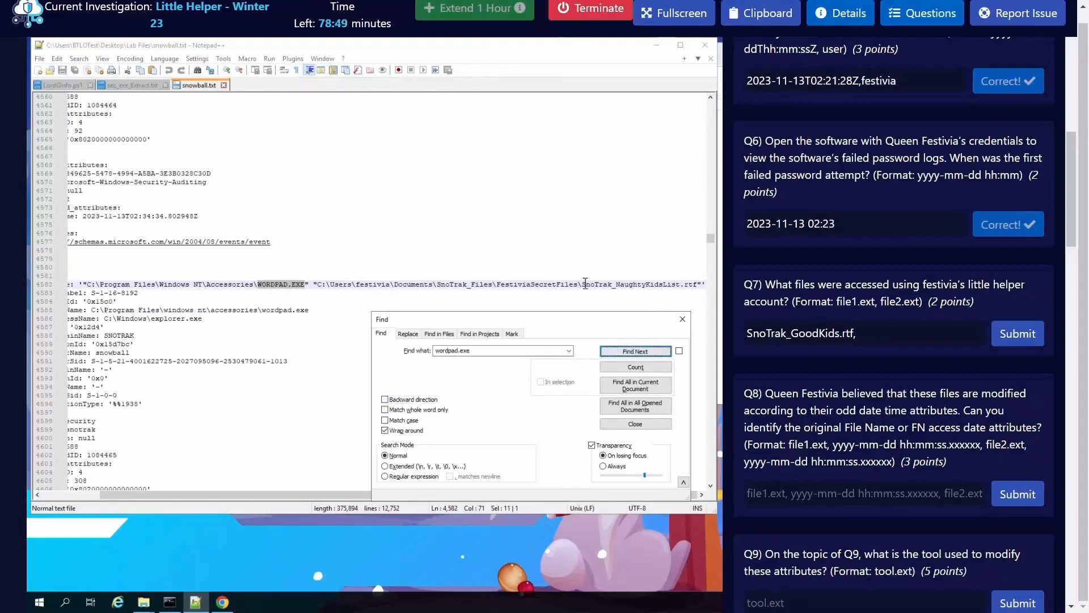
drag(582, 283, 721, 305)
key(ctrl+c)
click(910, 343)
key(ctrl+v)
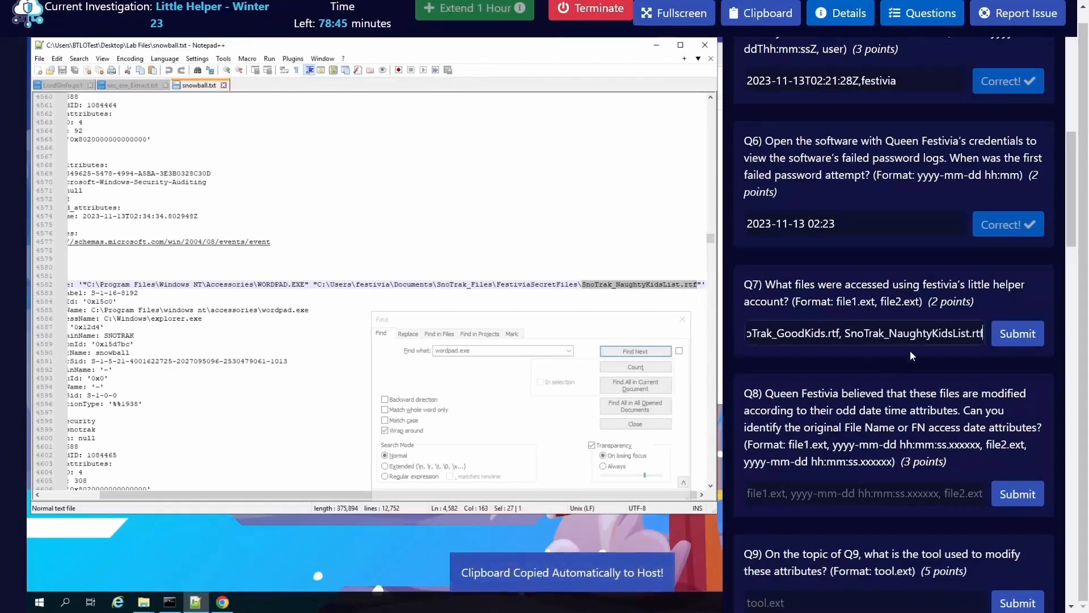
click(1016, 335)
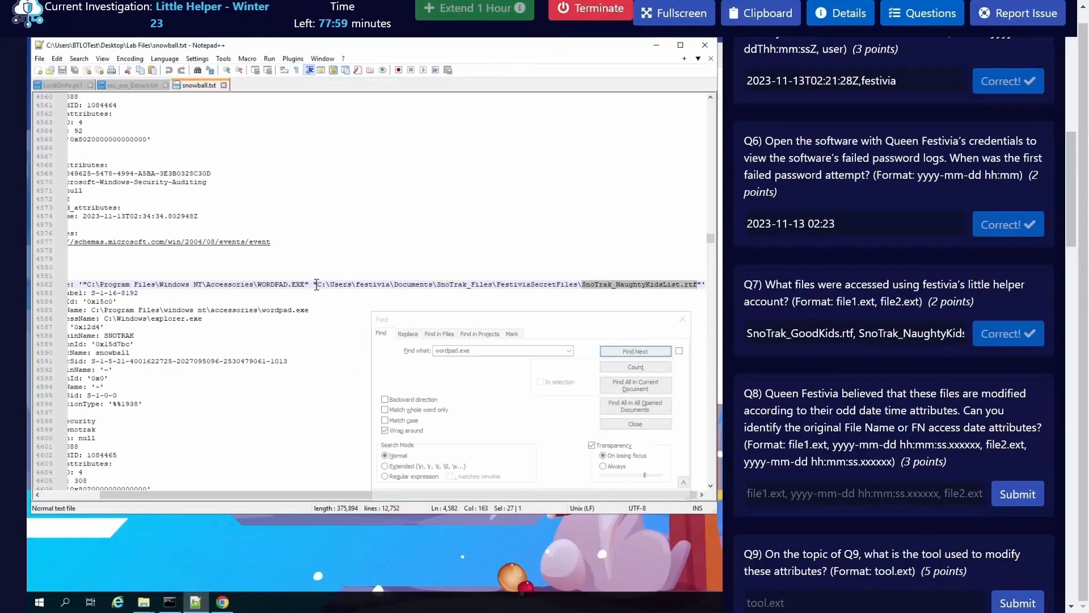
Step: Open the folder C:\Users\festivia\Documents\SnoTrak_Files\FestiviaSecretFiles in File Explorer, following the path in the logged command line
drag(314, 284, 574, 287)
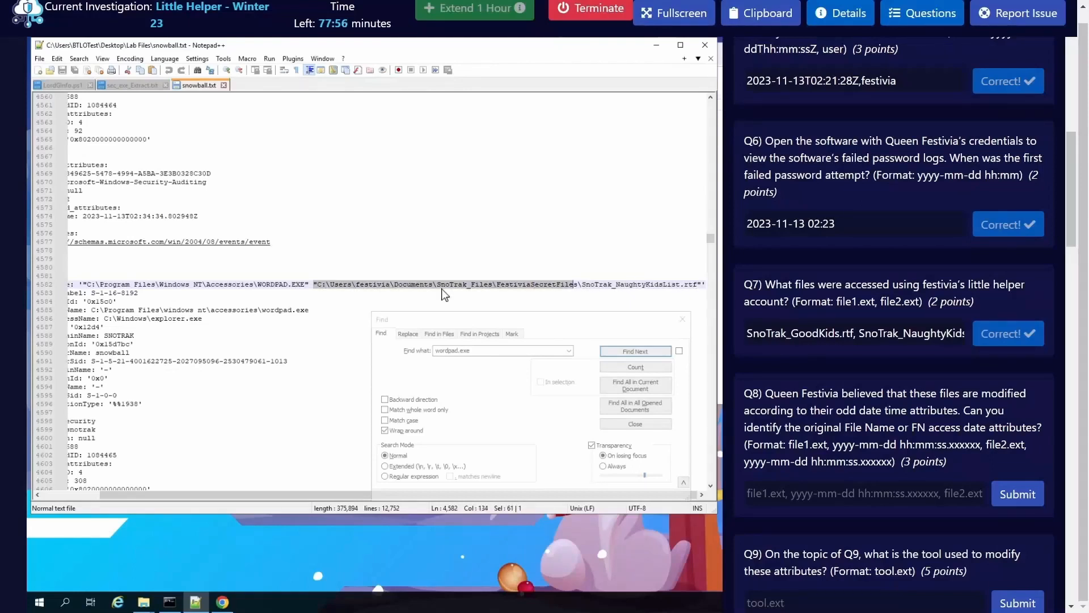
click(143, 601)
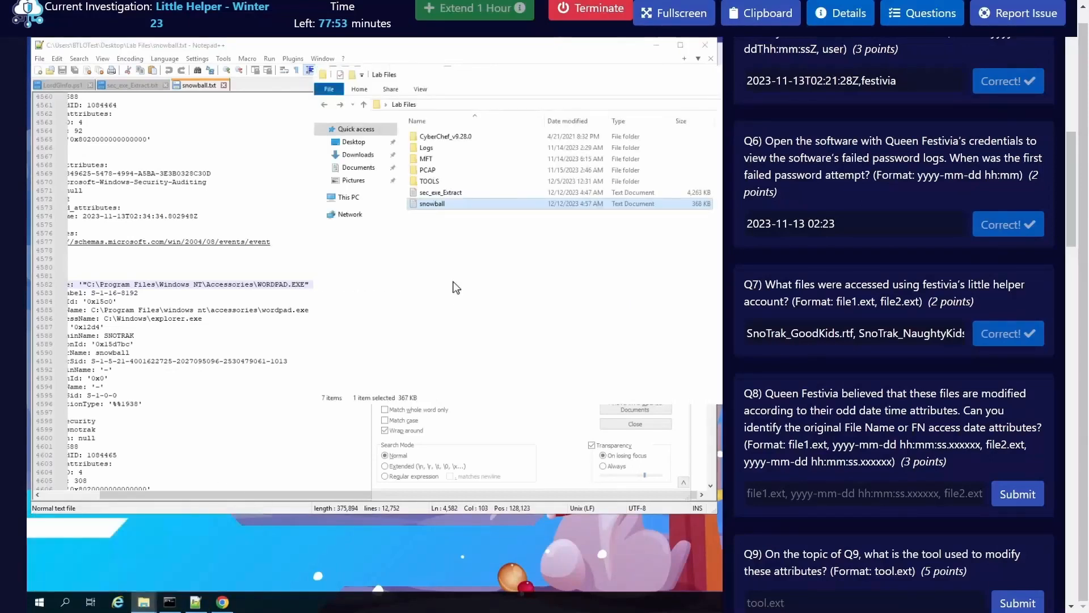
click(209, 561)
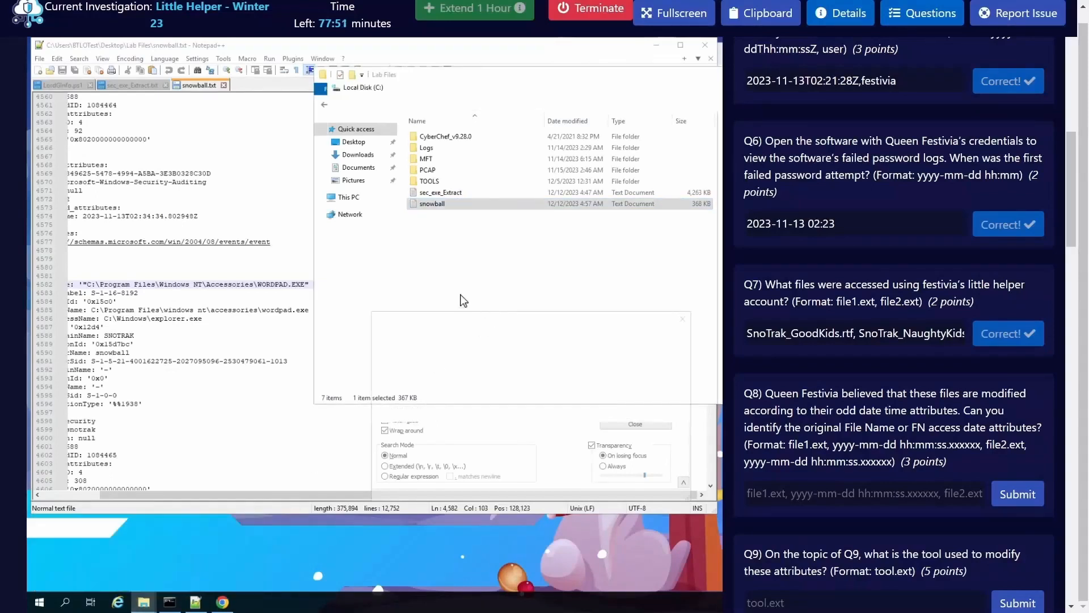
double_click(454, 230)
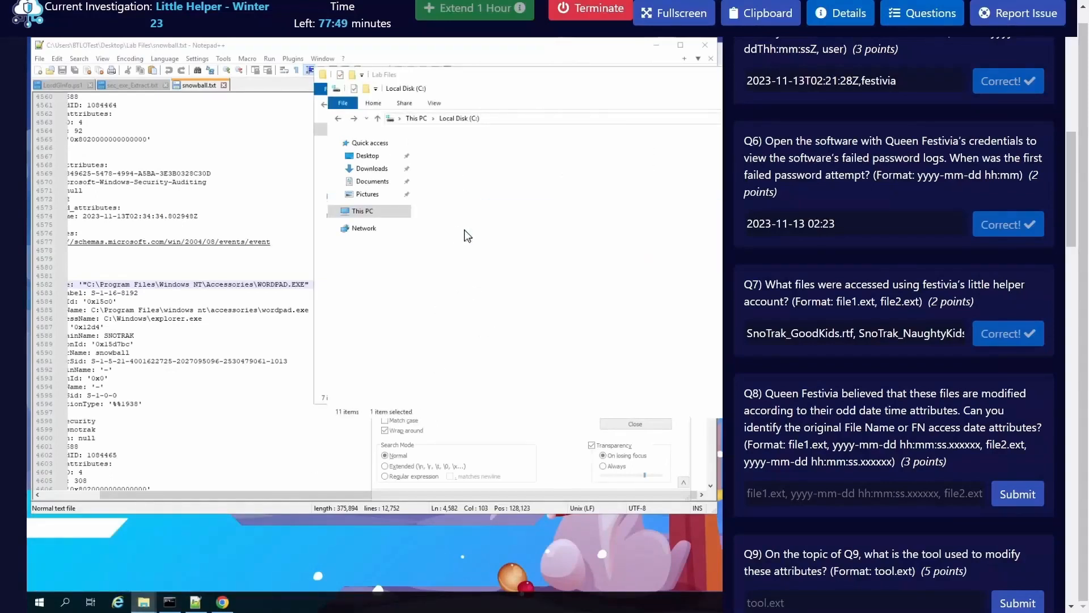
double_click(448, 195)
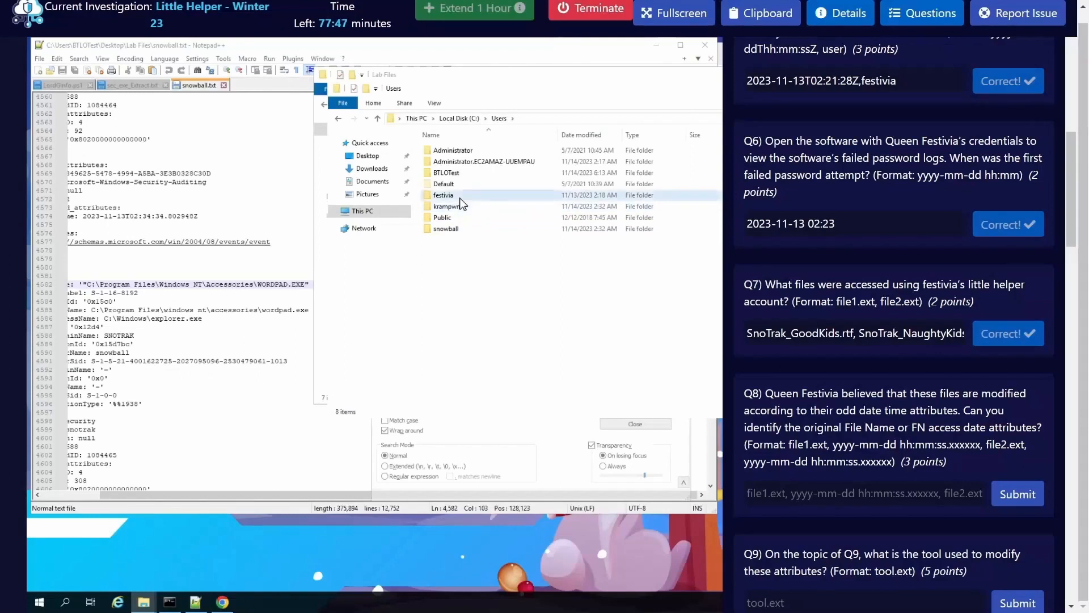
click(552, 334)
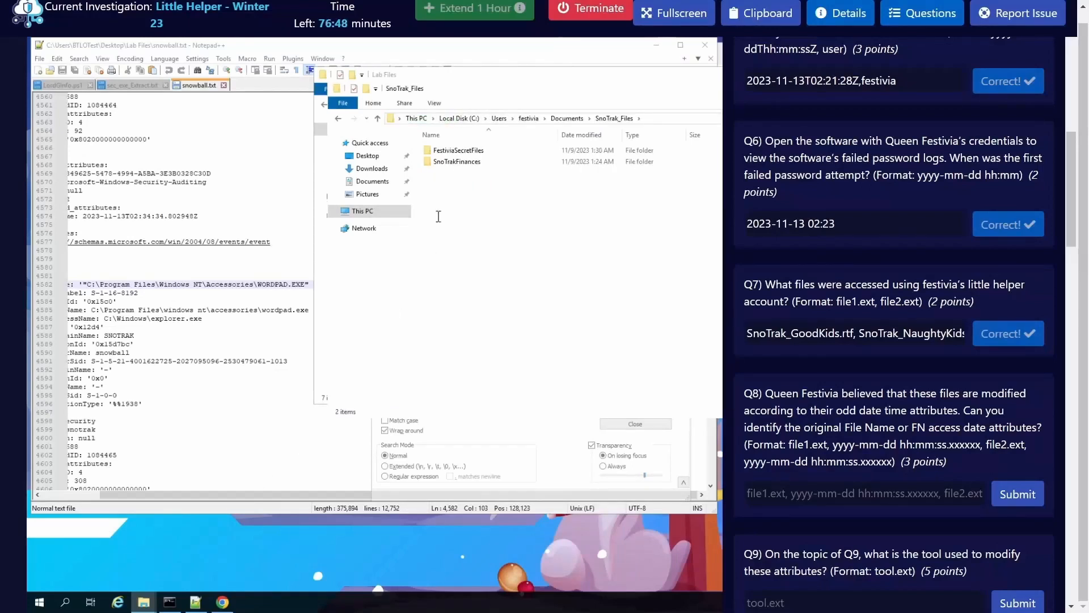
click(319, 293)
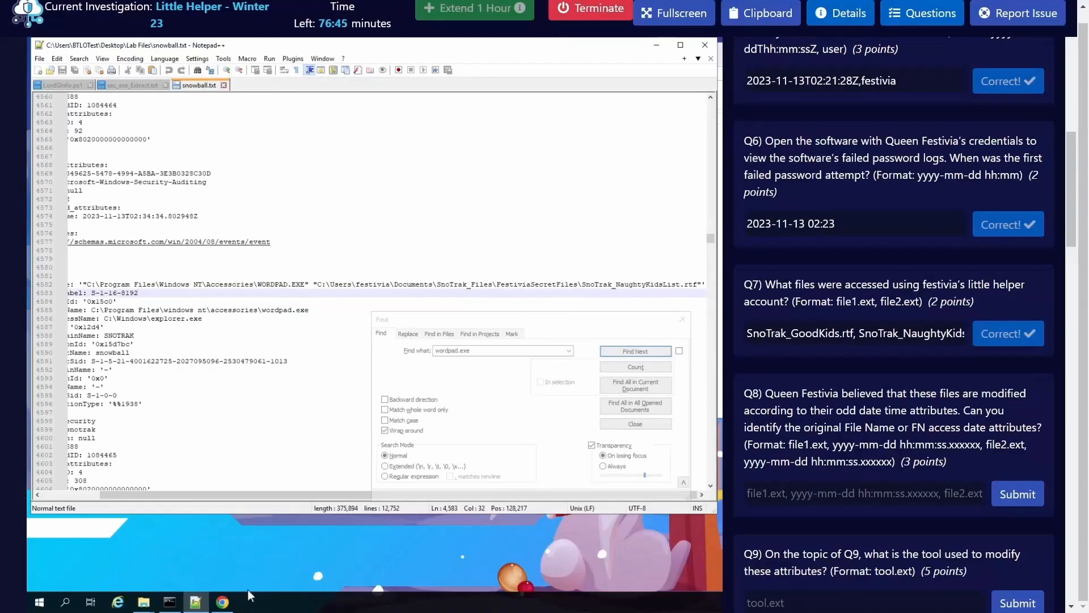
click(143, 602)
click(199, 559)
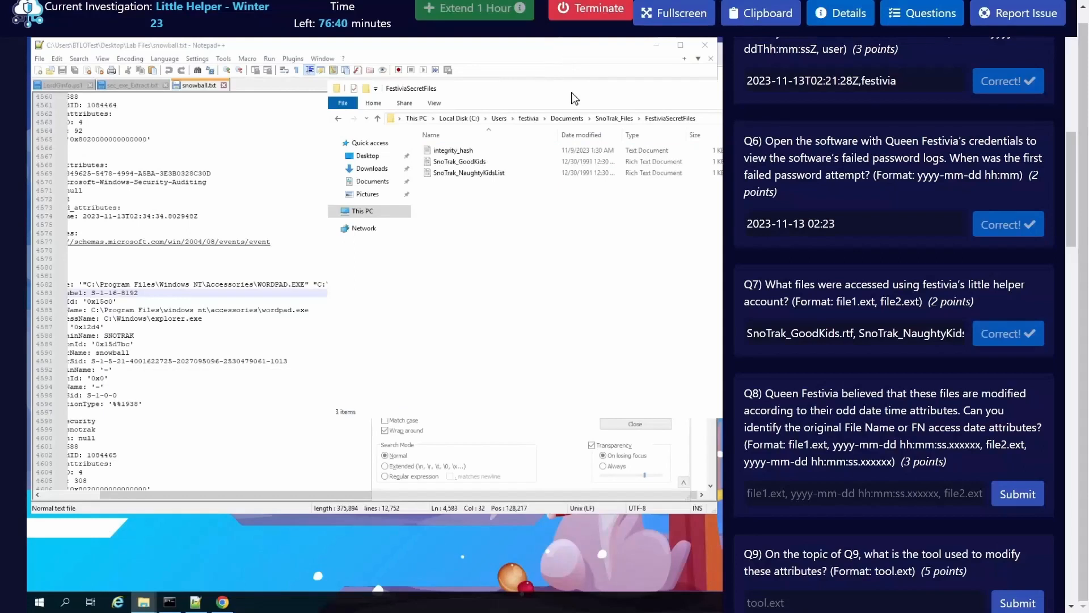
Step: Close the questions panel, minimize Notepad++ and reposition the FestiviaSecretFiles window to inspect the files' modified dates
drag(574, 98, 278, 127)
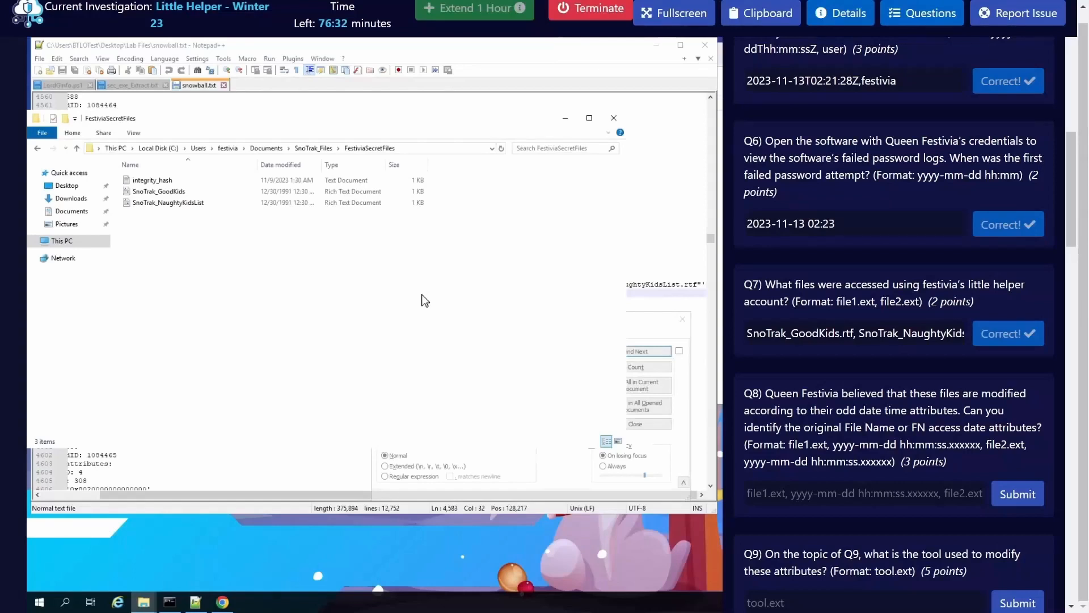
click(475, 53)
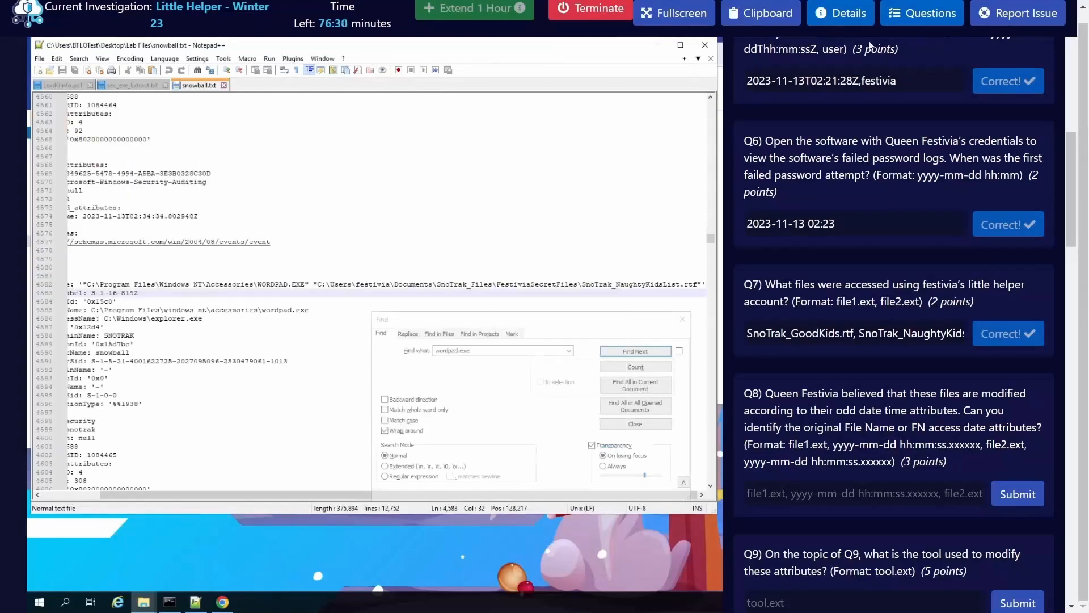
click(919, 23)
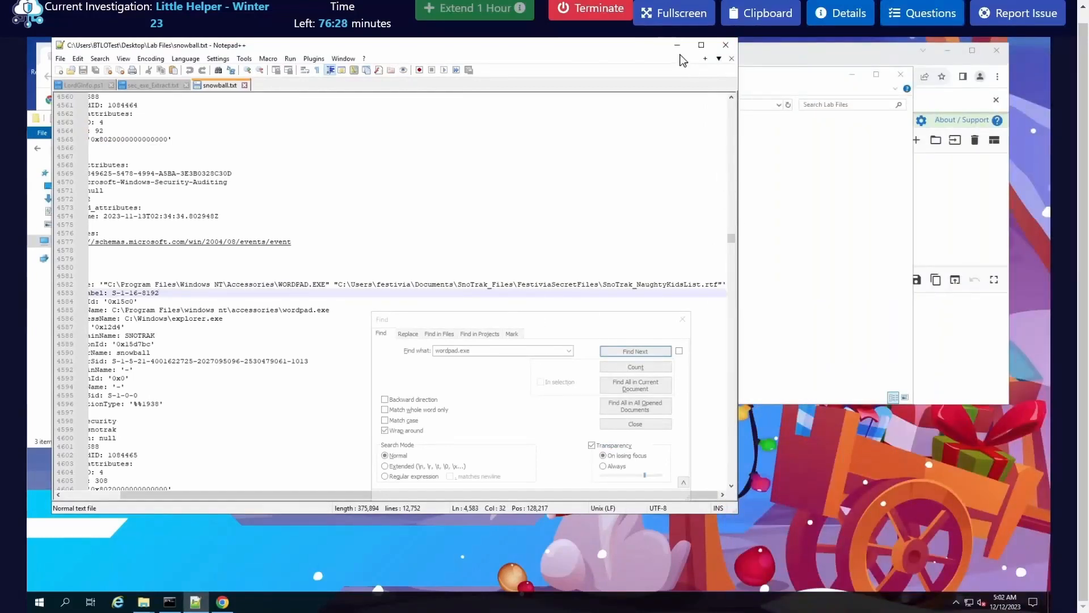
click(677, 45)
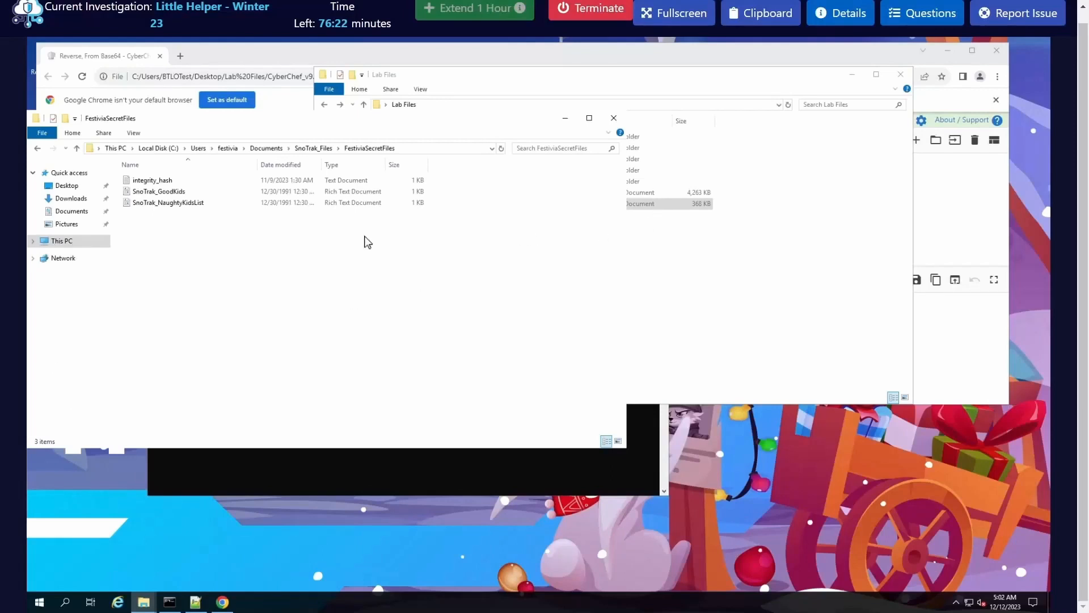
drag(319, 122, 380, 126)
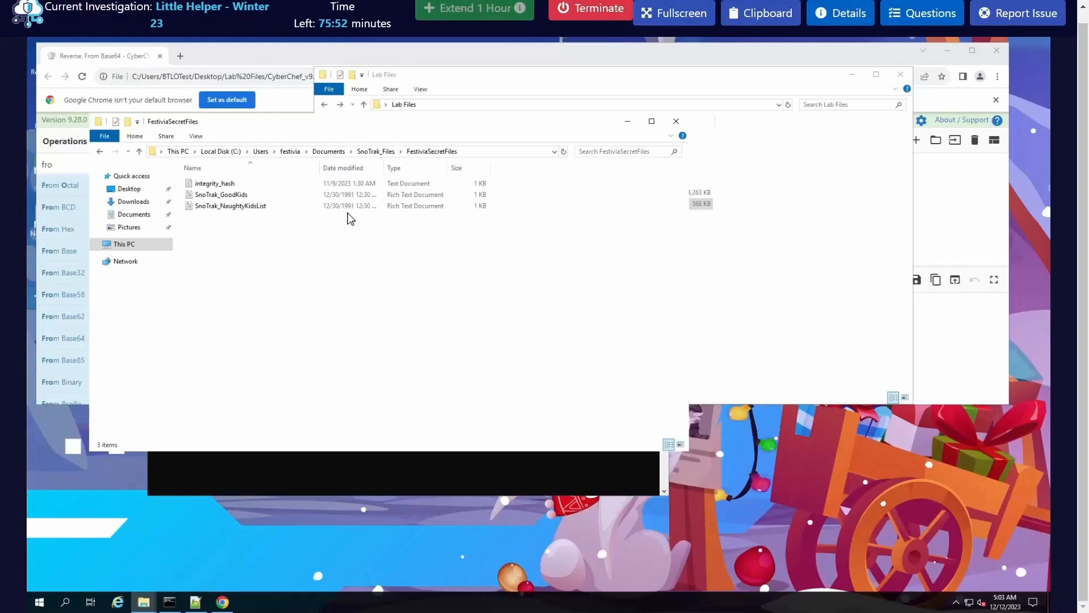
Step: Bring the Lab Files folder and Command Prompt to the front and clear the console with cls
click(845, 290)
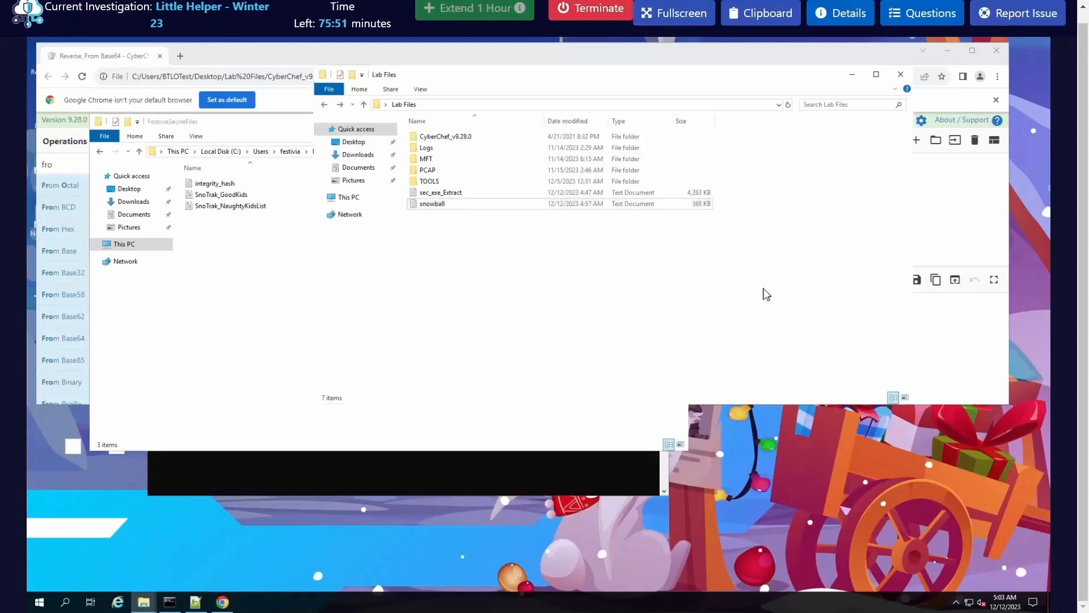
click(470, 469)
click(502, 396)
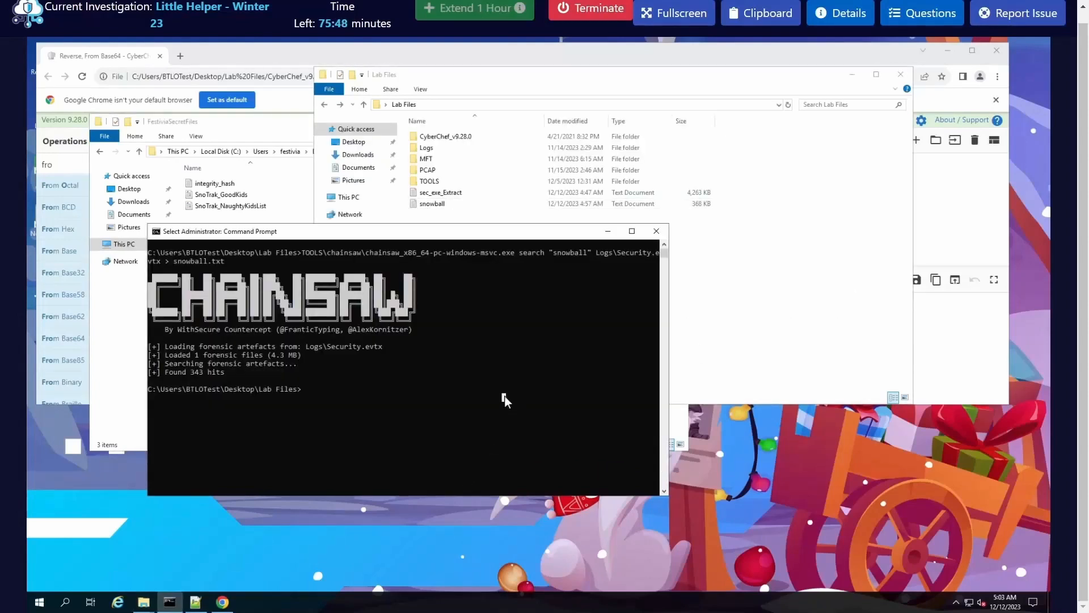
key(Escape)
text(clear)
key(Return)
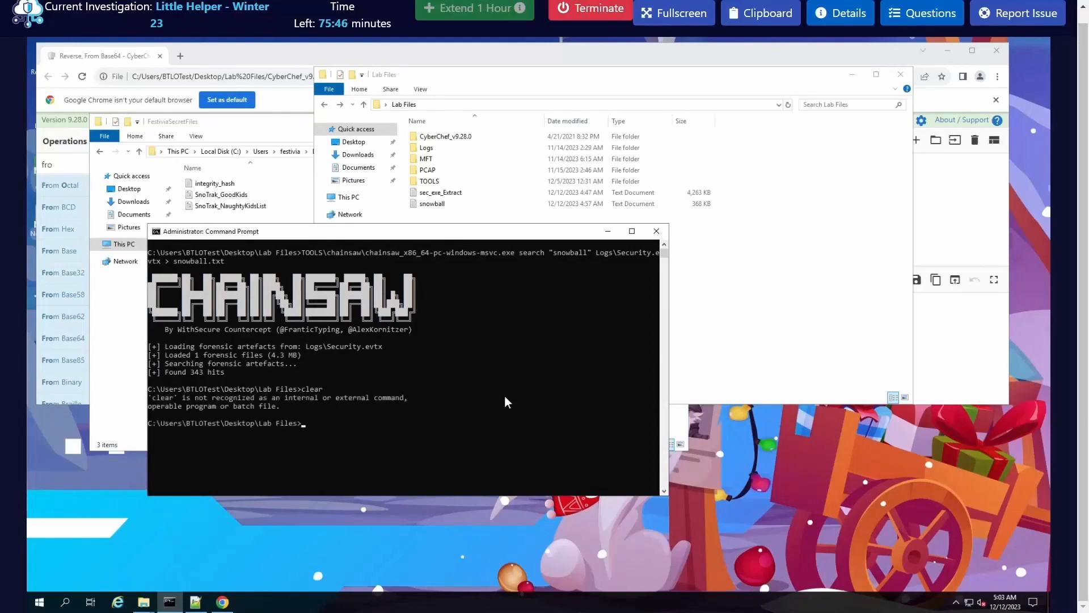
text(cls)
key(Return)
Step: Look through the analyzeMFT-master path completions at the prompt, leaving the unrun partial path TOOLS\analyzeMFT
text(TOOLS)
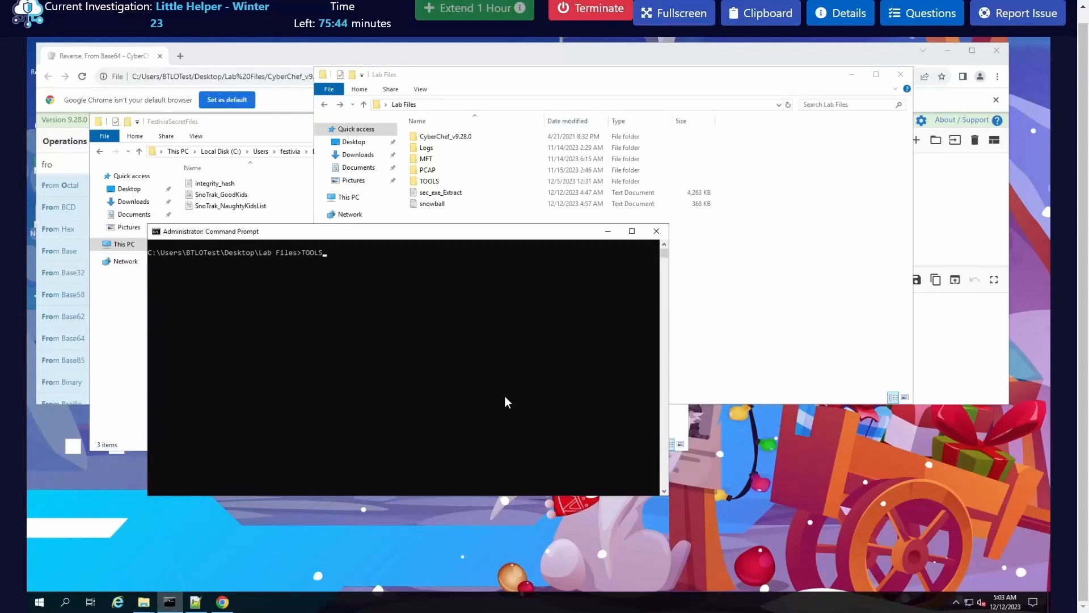
text(\a)
key(Tab)
text(\a)
key(Tab)
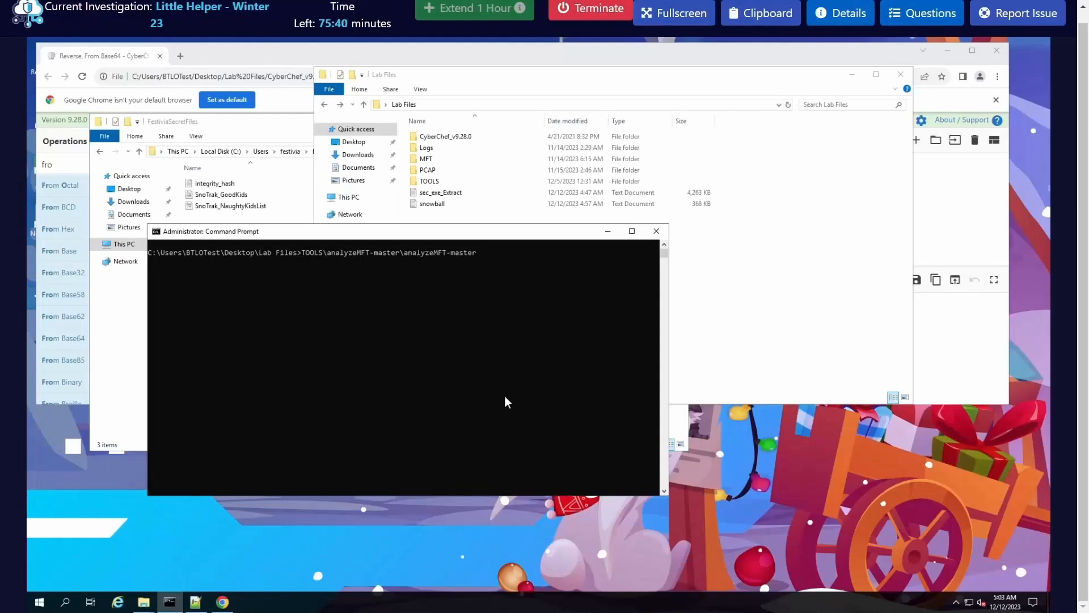
key(Tab)
key(Tab)
key(Tab)
key(BackSpace)
key(BackSpace)
key(BackSpace)
key(BackSpace)
key(BackSpace)
key(BackSpace)
key(BackSpace)
key(BackSpace)
key(BackSpace)
key(BackSpace)
key(BackSpace)
key(BackSpace)
key(BackSpace)
key(BackSpace)
key(BackSpace)
key(BackSpace)
key(BackSpace)
key(BackSpace)
key(BackSpace)
key(BackSpace)
key(BackSpace)
key(BackSpace)
Step: Open the MFT folder in Lab Files and extract the Artifact_MFT archive into that same folder
double_click(450, 164)
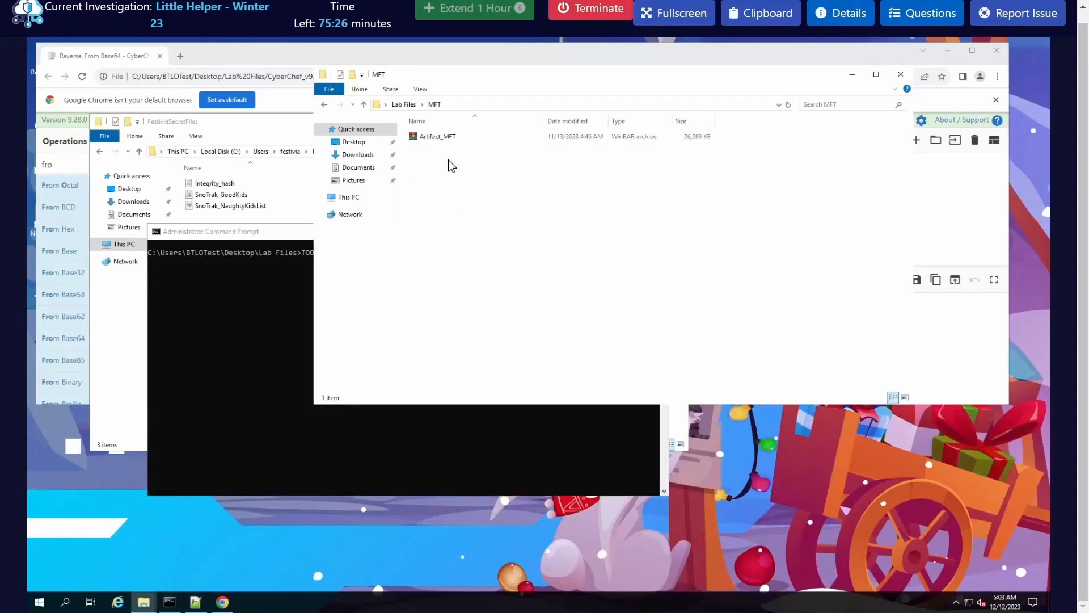
drag(501, 75, 618, 121)
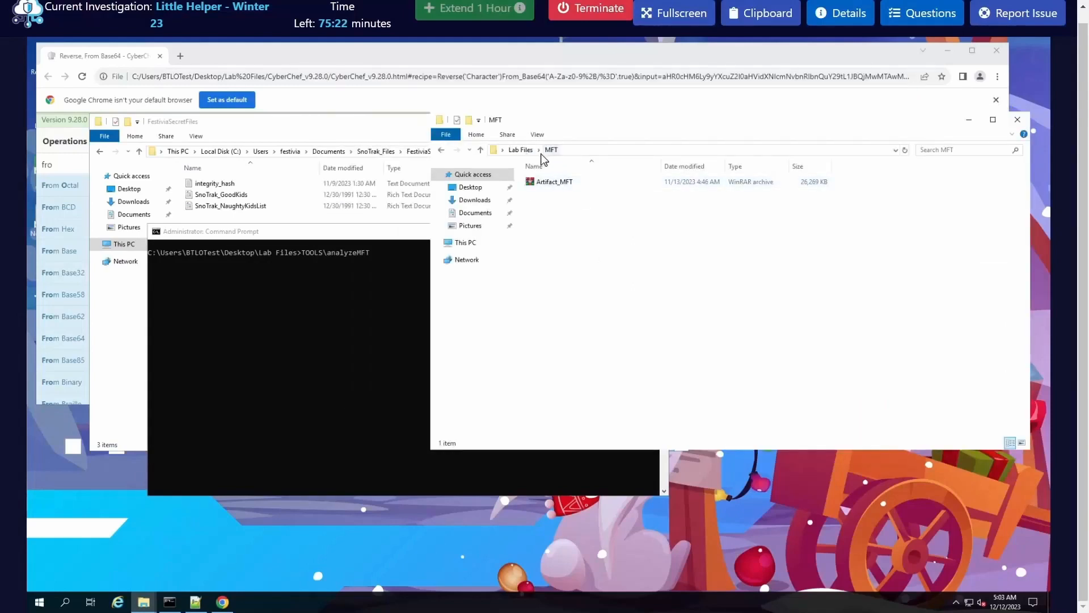
click(563, 187)
right_click(564, 187)
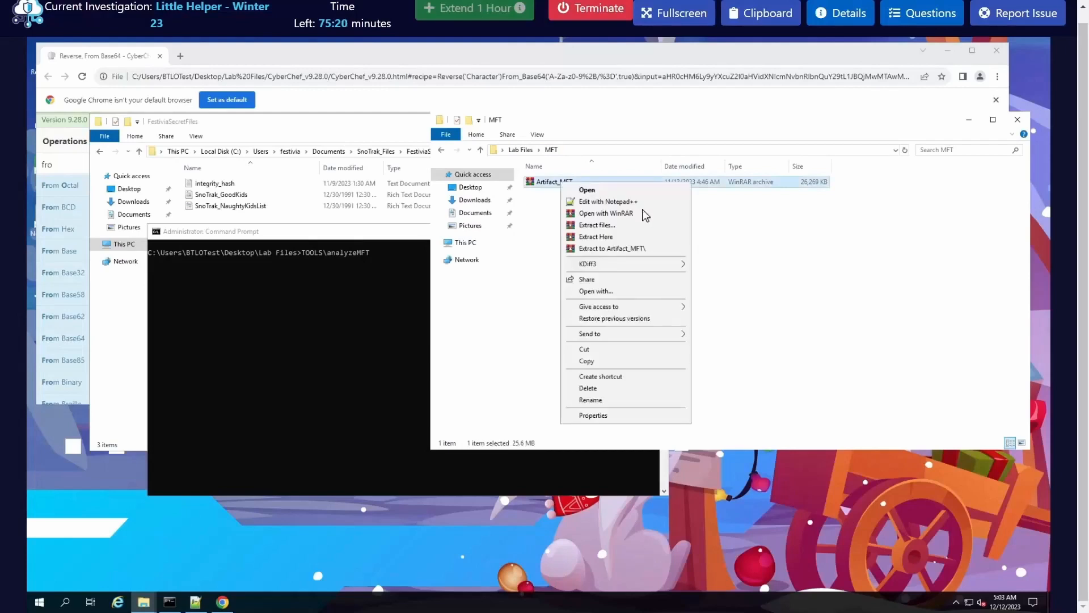
click(616, 237)
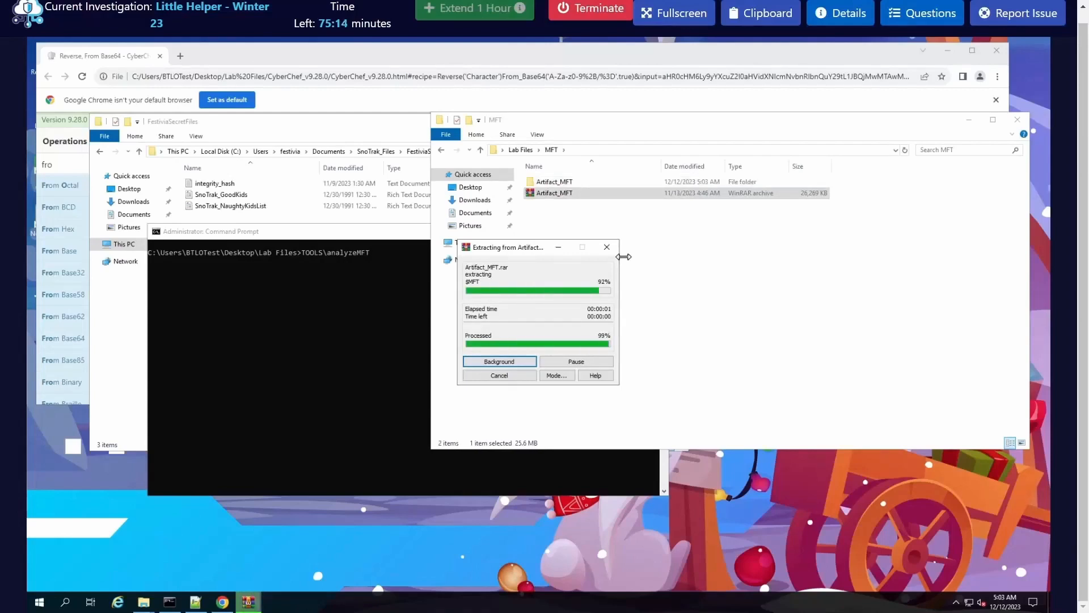
Step: Check the contents of the extracted Artifact_MFT folder, and return to the MFT folder
click(558, 183)
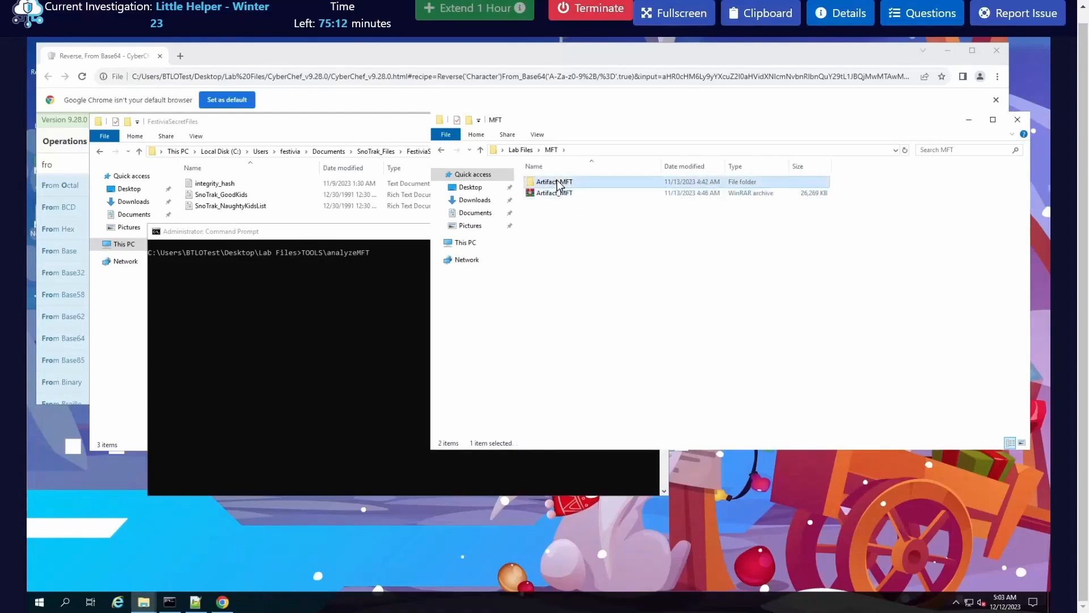
double_click(559, 185)
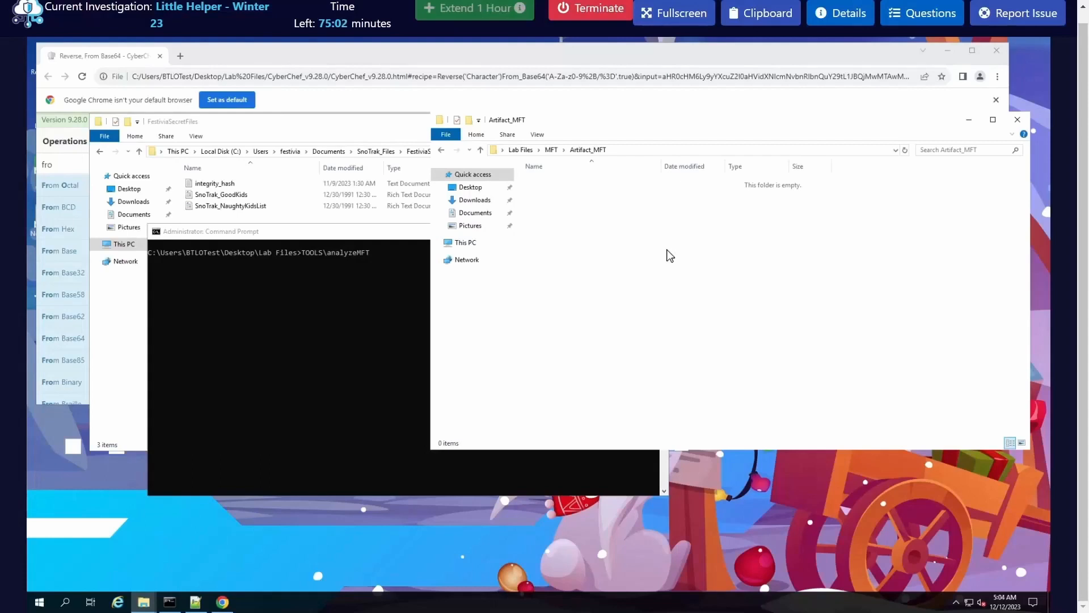
click(441, 149)
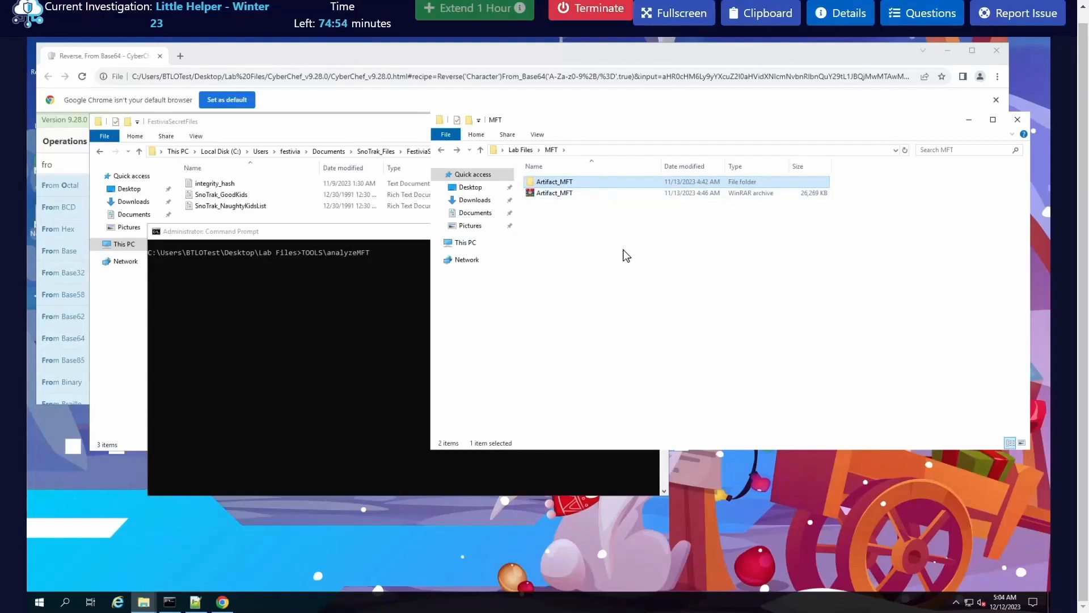
Step: Remove the partial TOOLS\analyzeMFT path from the Command Prompt and list the Lab Files folder with dir
click(352, 295)
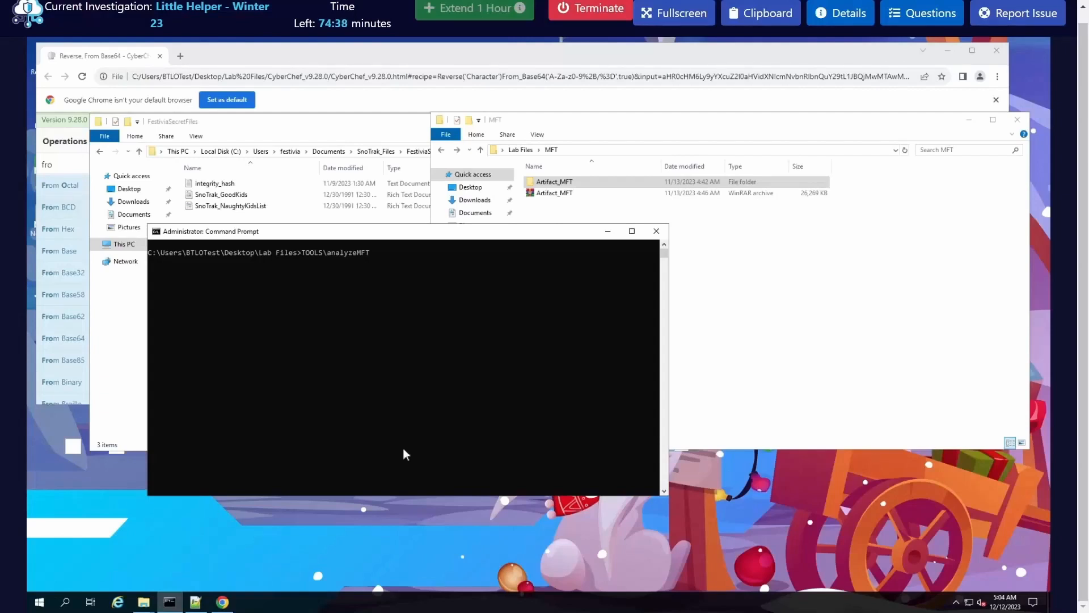
click(443, 401)
key(BackSpace)
key(BackSpace)
key(BackSpace)
key(BackSpace)
key(BackSpace)
key(BackSpace)
key(BackSpace)
key(BackSpace)
key(BackSpace)
key(BackSpace)
text(Ar)
key(BackSpace)
key(BackSpace)
key(BackSpace)
key(BackSpace)
key(BackSpace)
key(BackSpace)
key(BackSpace)
key(BackSpace)
key(BackSpace)
key(BackSpace)
text(Ar)
key(BackSpace)
key(BackSpace)
text(dir)
key(Return)
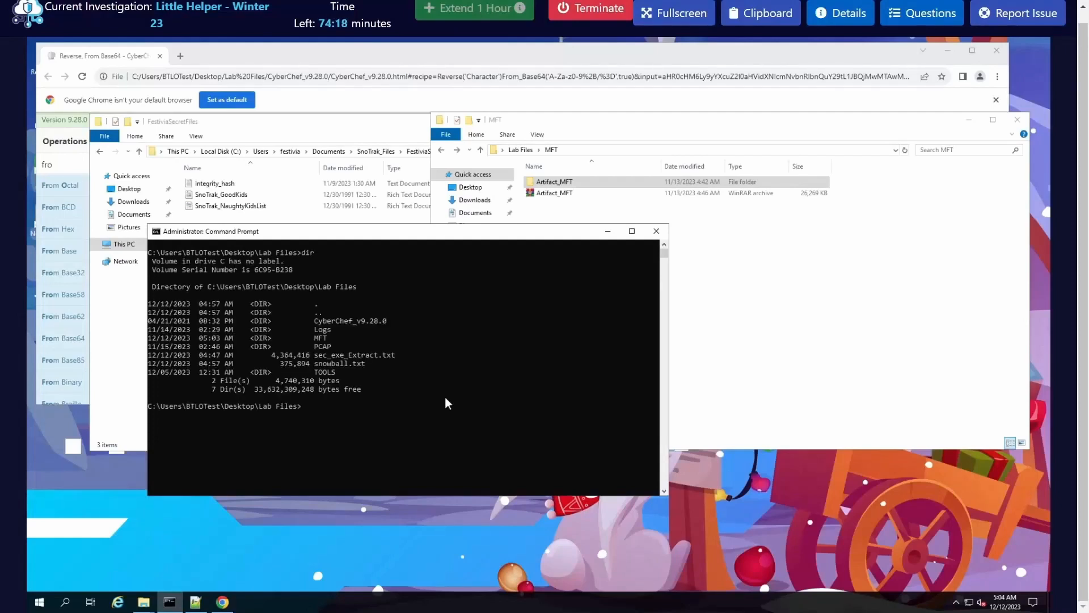
Step: Clear the console and list the contents of MFT\Artifact_MFT with dir
text(clear)
key(Return)
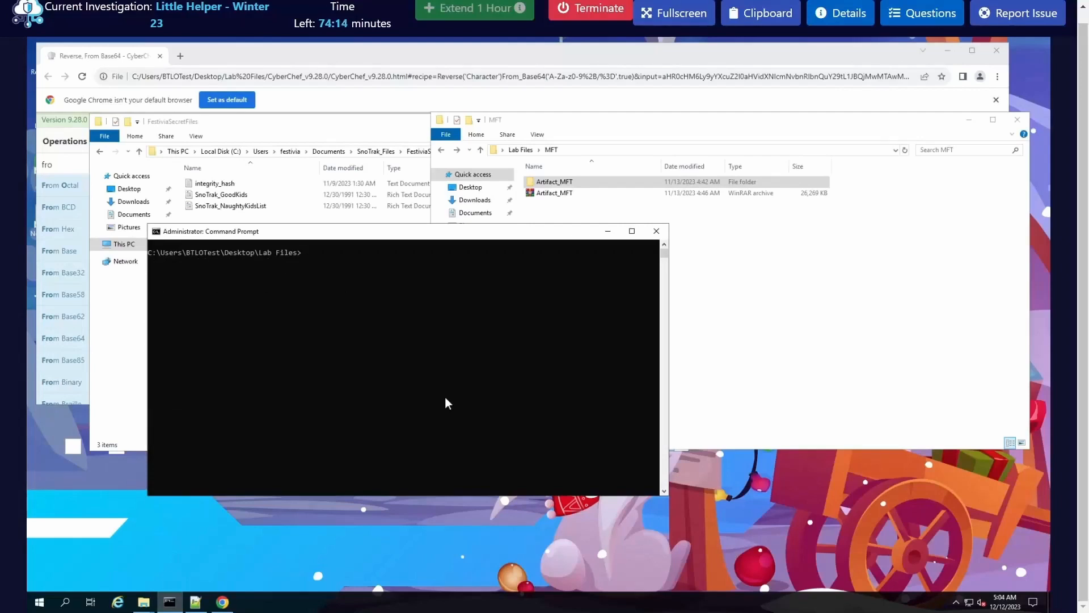
text(MFT\)
key(Tab)
key(BackSpace)
key(BackSpace)
key(BackSpace)
key(BackSpace)
key(BackSpace)
key(BackSpace)
key(BackSpace)
key(BackSpace)
key(BackSpace)
key(BackSpace)
key(BackSpace)
key(BackSpace)
key(BackSpace)
key(BackSpace)
key(BackSpace)
key(BackSpace)
text(dir MFT\Ar)
key(Tab)
key(Return)
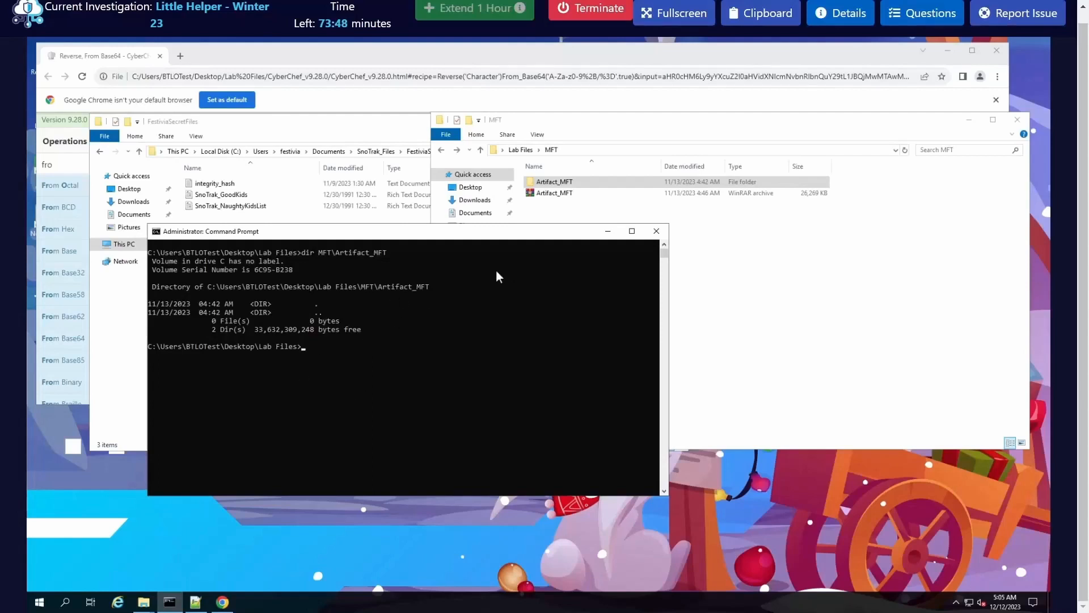
Step: List only the directories in MFT\Artifact_MFT using dir /a:d
click(378, 371)
key(Escape)
text(dir /a:d MFT\ar)
key(Return)
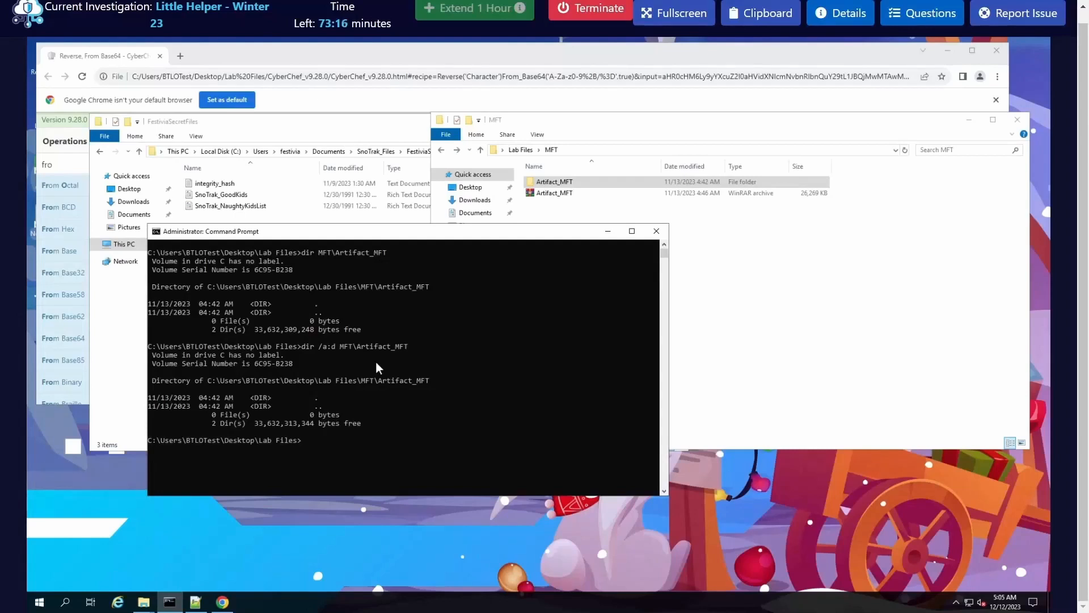
Step: List the hidden files in MFT\Artifact_MFT using dir /a:h and highlight the $MFT entry
key(Up)
key(Left)
key(Left)
key(Left)
key(Left)
key(Left)
key(Left)
key(Left)
key(Left)
key(Left)
key(Left)
key(Left)
key(Left)
key(Left)
key(Left)
key(Left)
key(Left)
key(Left)
key(BackSpace)
text(h)
key(Return)
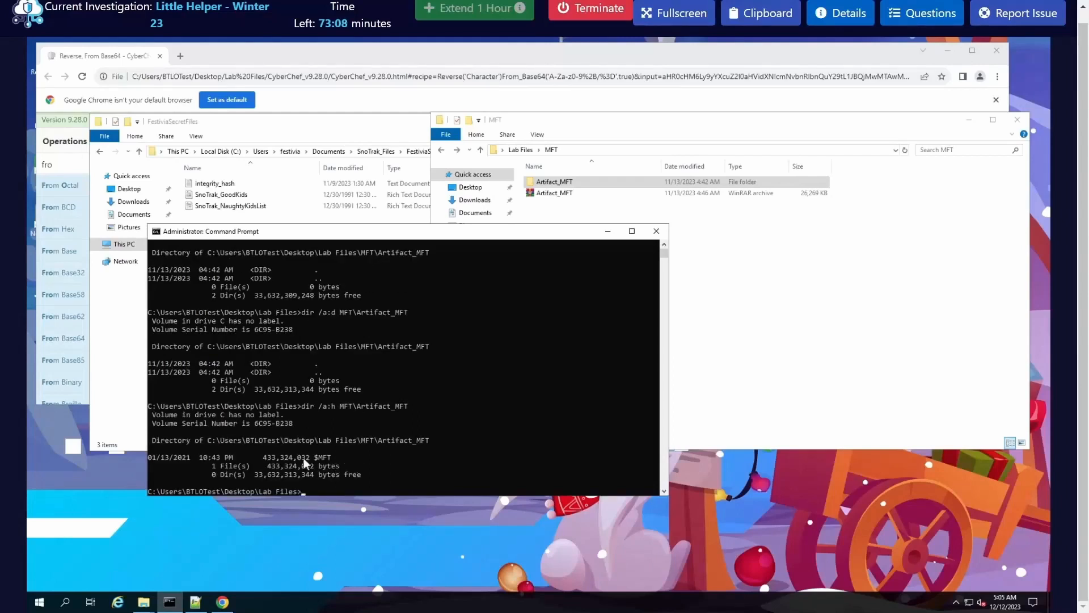
drag(339, 457, 156, 457)
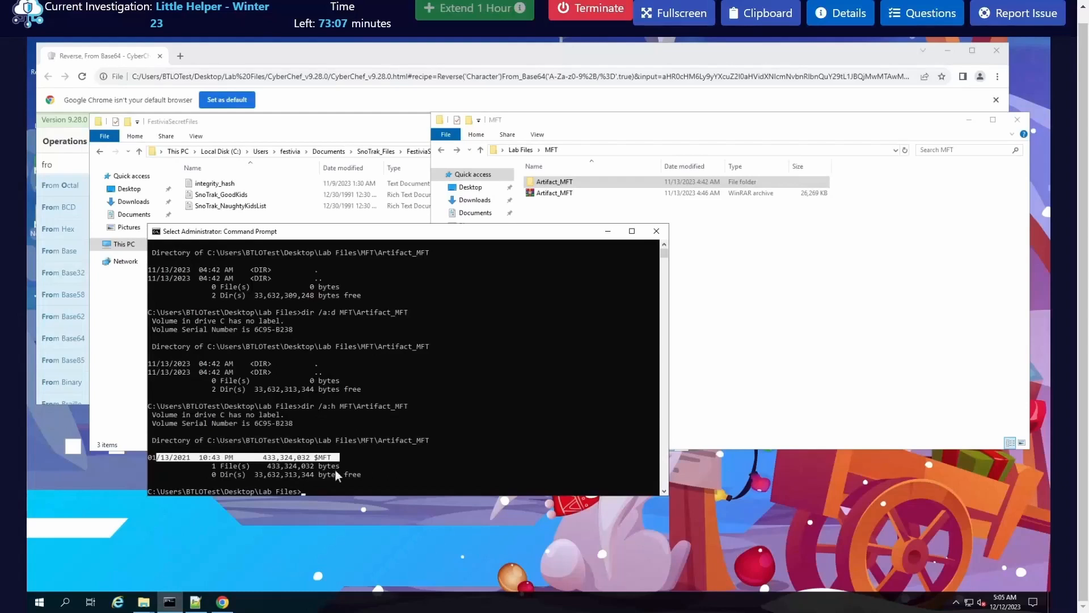
click(410, 346)
scroll(333, 425, down, 1)
drag(336, 431, 155, 430)
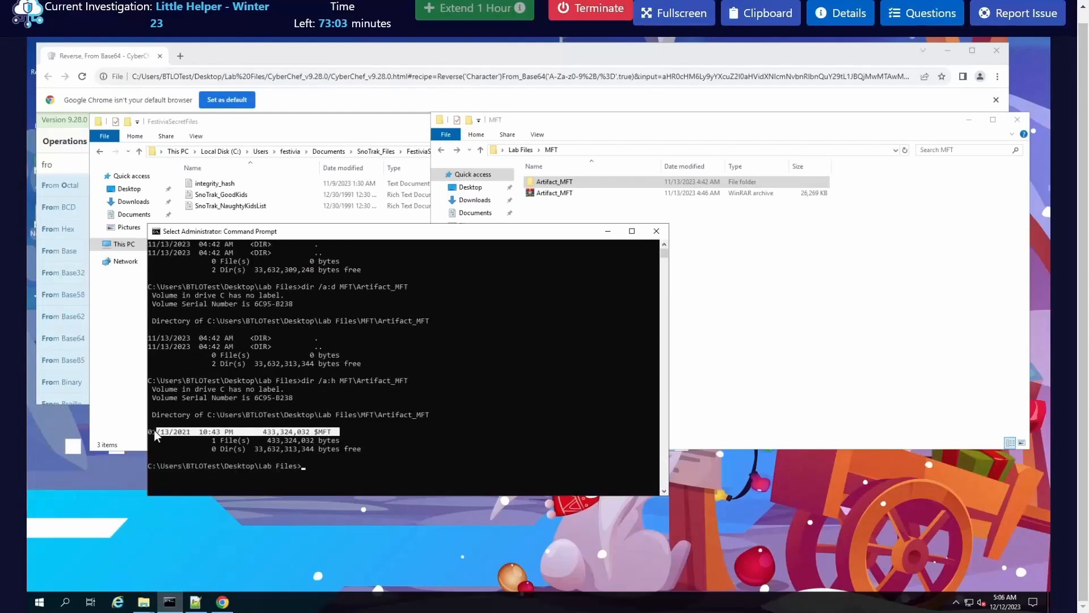
click(338, 441)
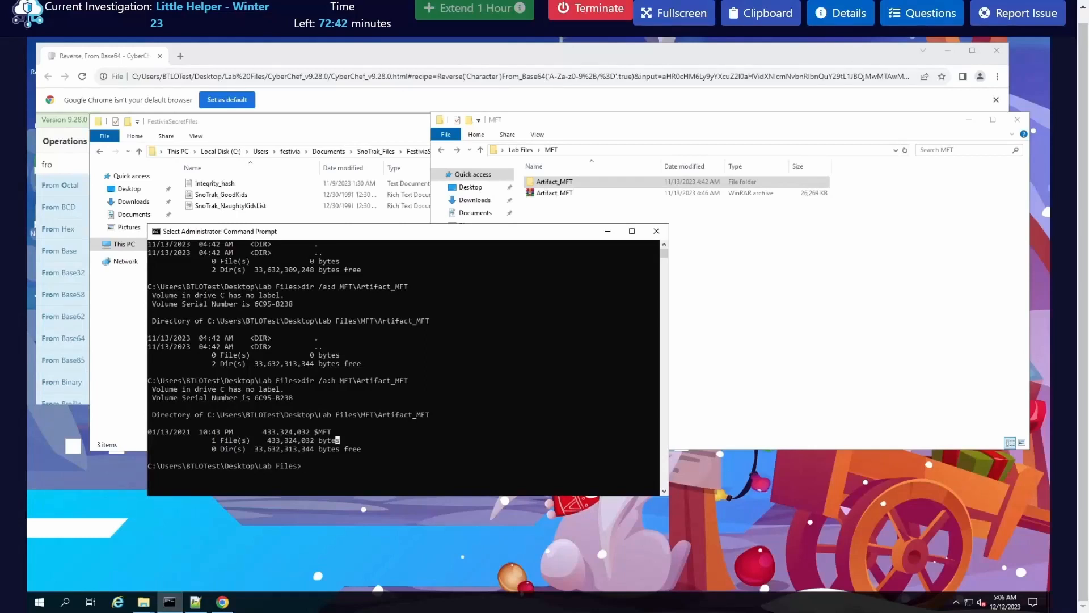
Step: Clear the console with cls and list the Lab Files folder again with dir
click(401, 399)
text(clear)
key(Return)
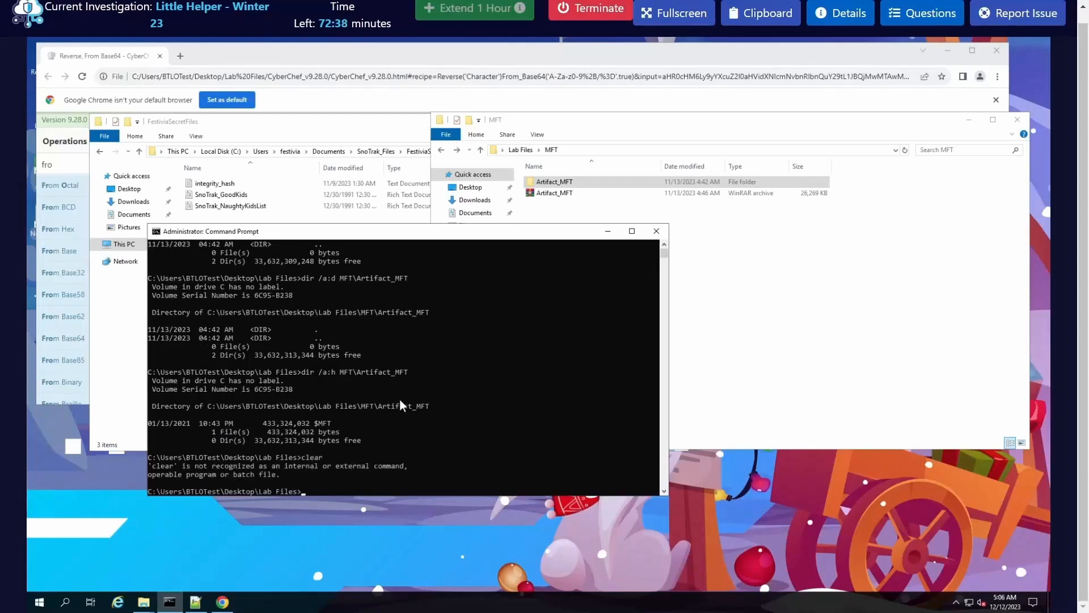
text(python ana)
key(BackSpace)
key(BackSpace)
key(BackSpace)
key(BackSpace)
key(BackSpace)
key(BackSpace)
key(BackSpace)
key(BackSpace)
key(BackSpace)
key(BackSpace)
text(clear)
key(Return)
text(cls)
key(Return)
text(dir)
key(Return)
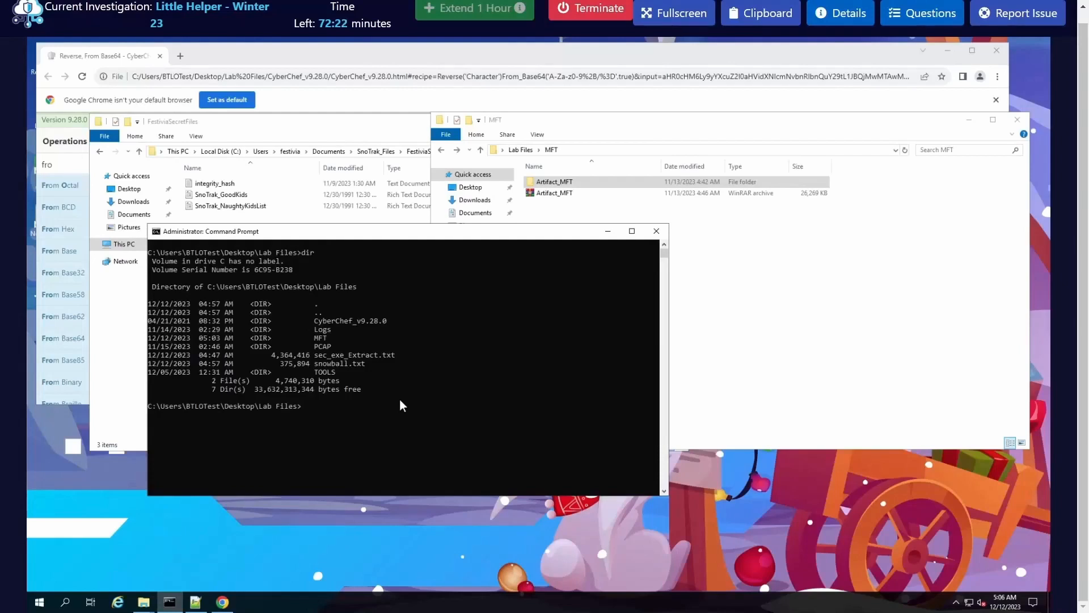
Step: Enter python TOOLS\analyzeMFT-master\analyzeMFT-master\analyzeMFT.py -f MFT\Artifact_MFT\$MFT at the prompt without running it, and widen the console window
text(pyth)
text(on TOOLS\analyzeMFT-master)
text(\)
key(Tab)
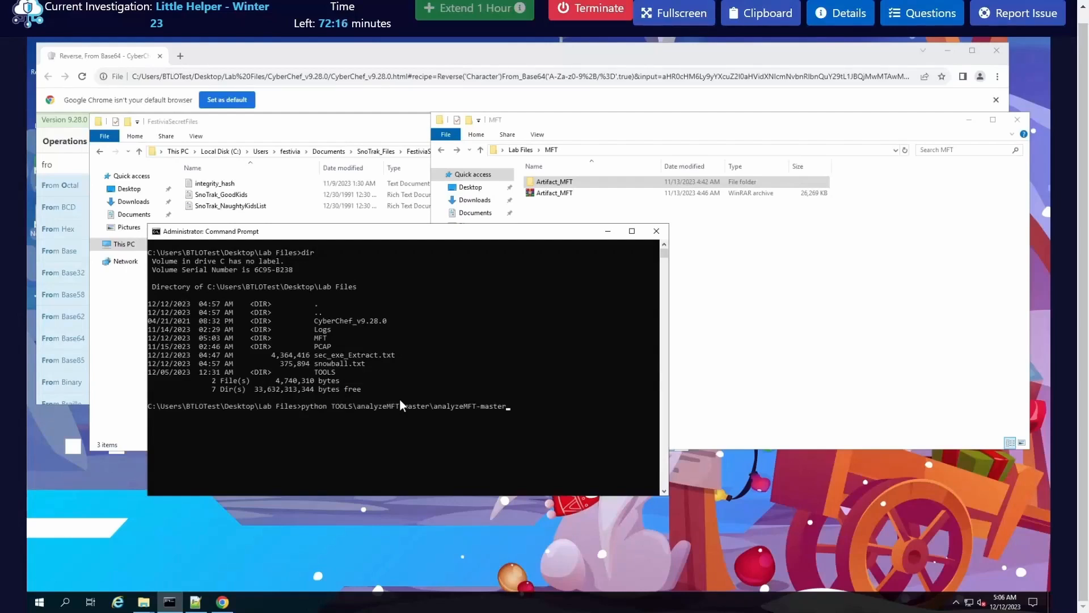
text(\)
key(Tab)
key(Tab)
key(Tab)
text(-f MFT\)
key(Tab)
text(\$MFT)
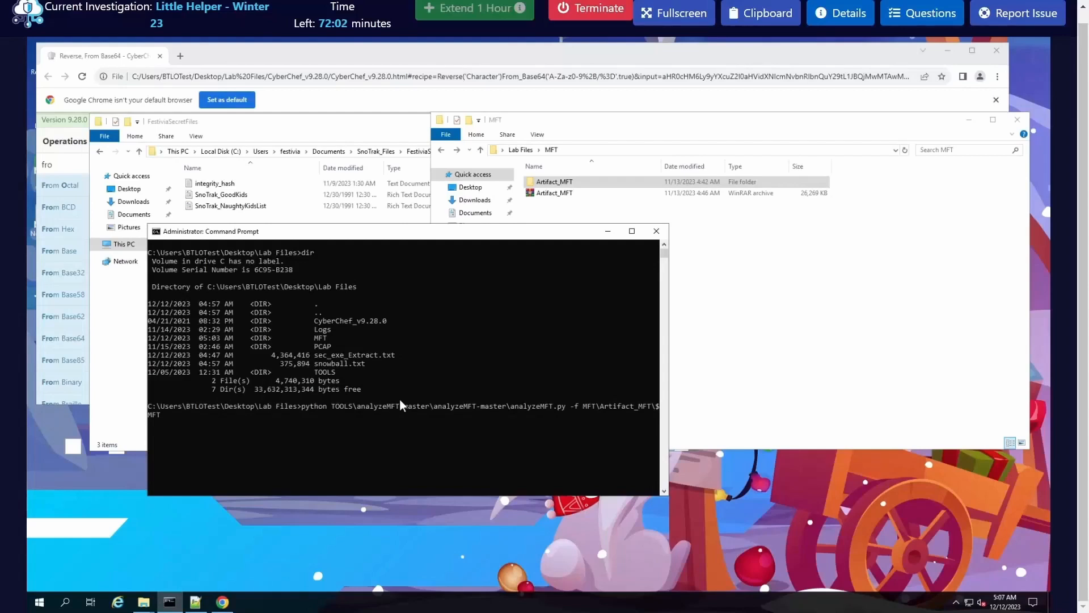
click(663, 368)
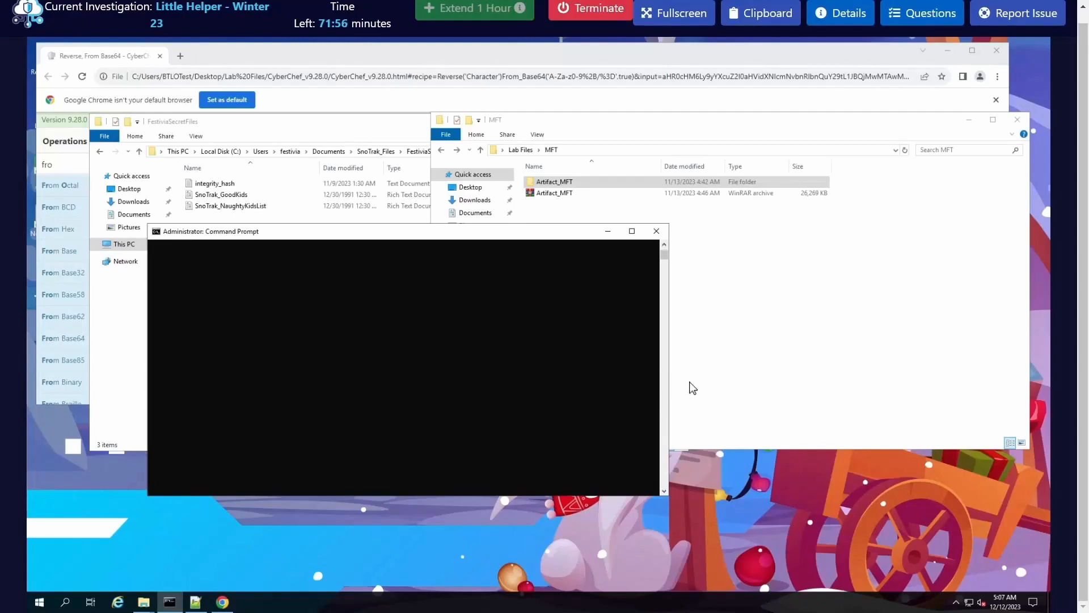
drag(670, 383, 752, 377)
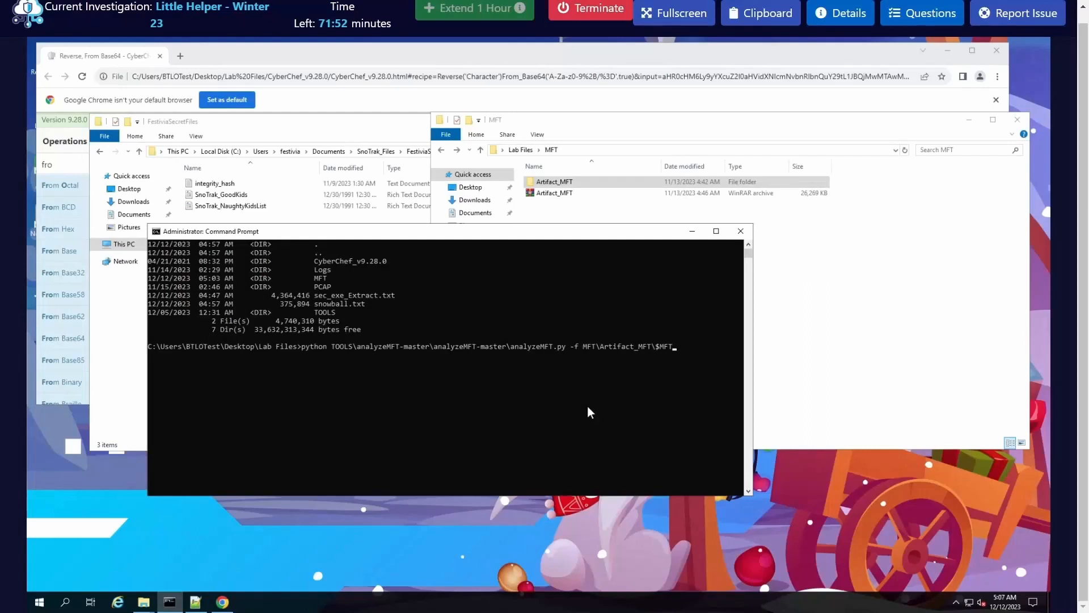
Step: Complete the analyzeMFT command with -o MFT_EXTRACT.csv -e and run it to export the MFT data
text(-o)
text(MFT)
text(_EXR)
key(BackSpace)
text(TRACT.csv -e)
click(287, 419)
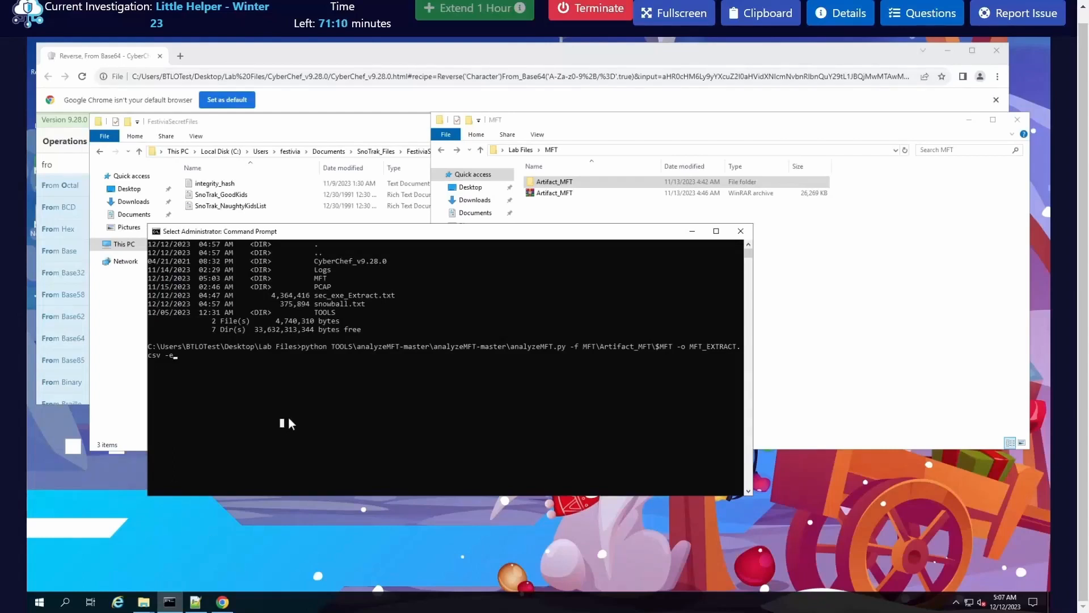
key(Return)
key(Return)
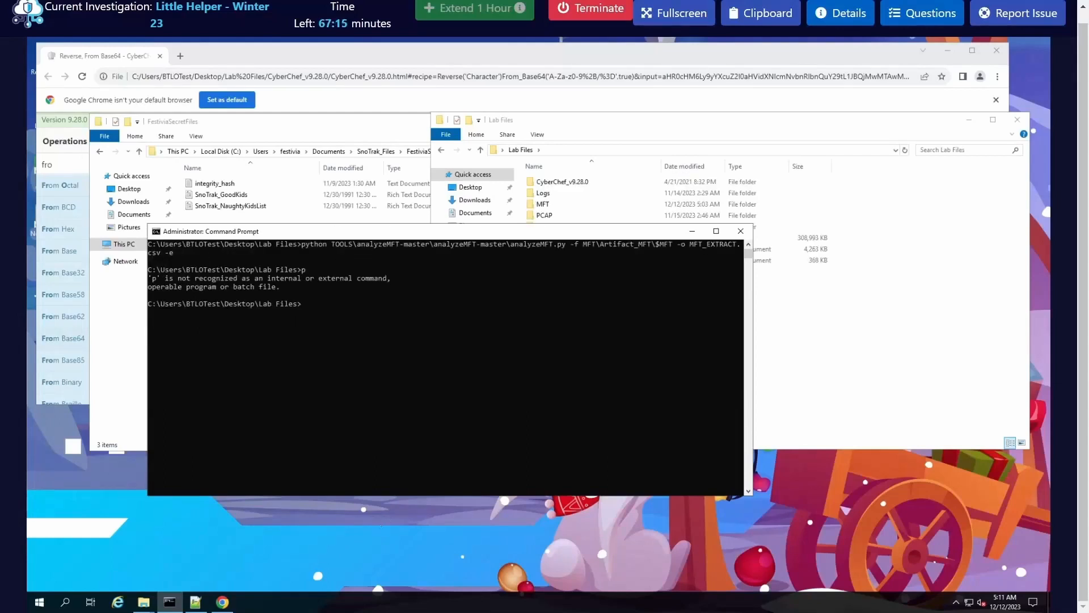
click(473, 406)
scroll(467, 410, up, 2)
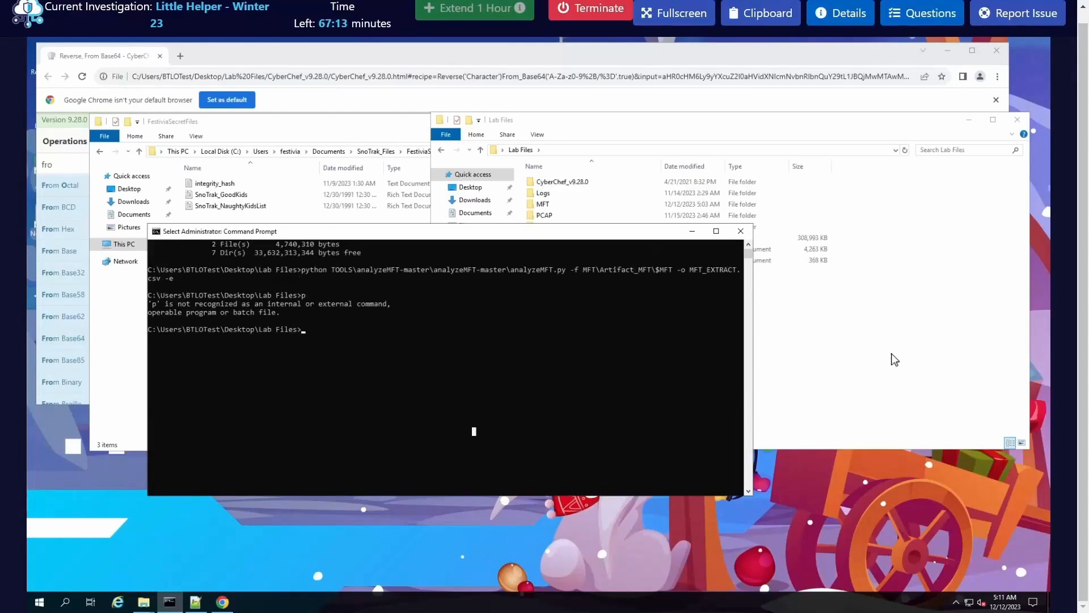
Step: Open the folder Lab Files\TOOLS\EZViewer\EZViewer in File Explorer
click(880, 358)
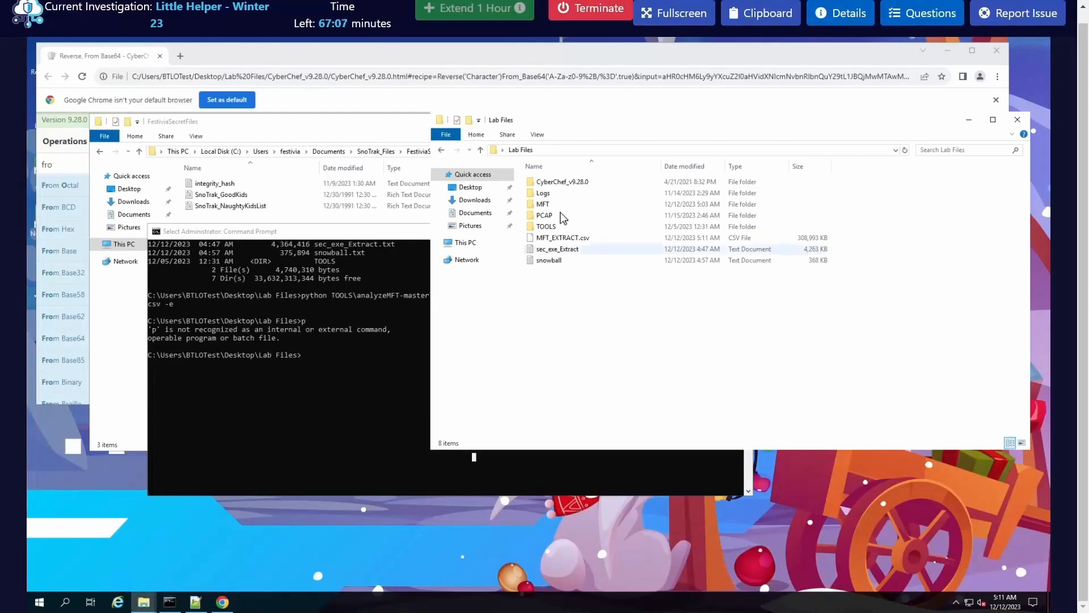
double_click(561, 227)
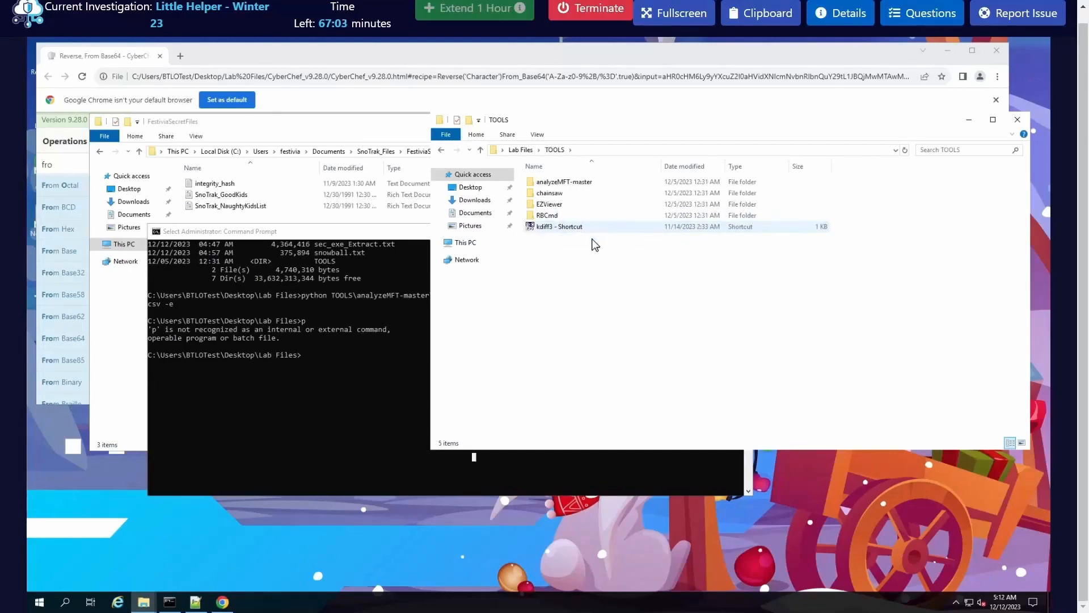
click(562, 227)
double_click(569, 206)
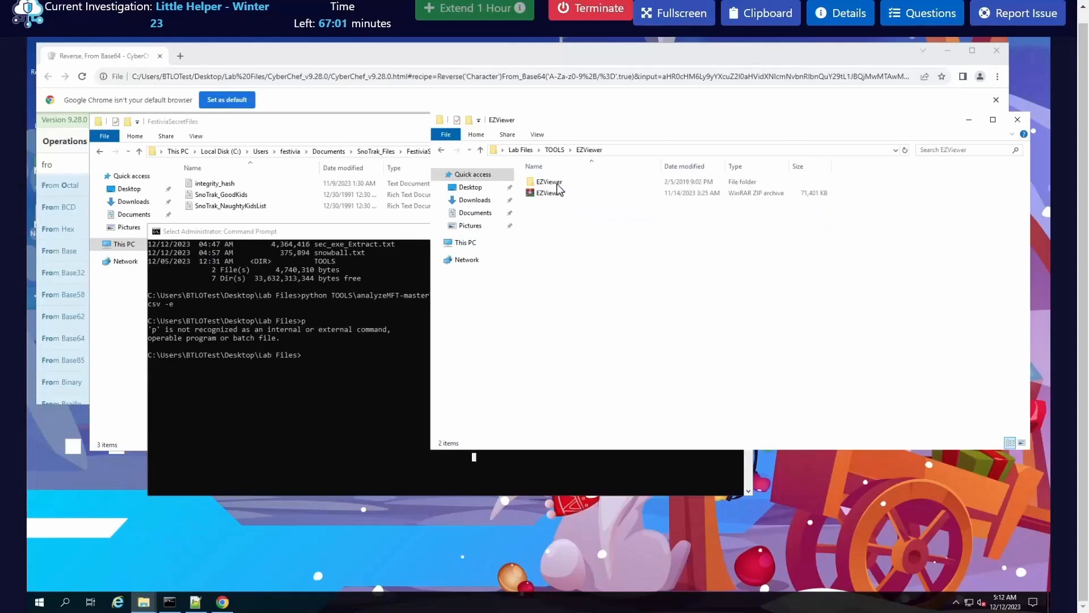
double_click(556, 182)
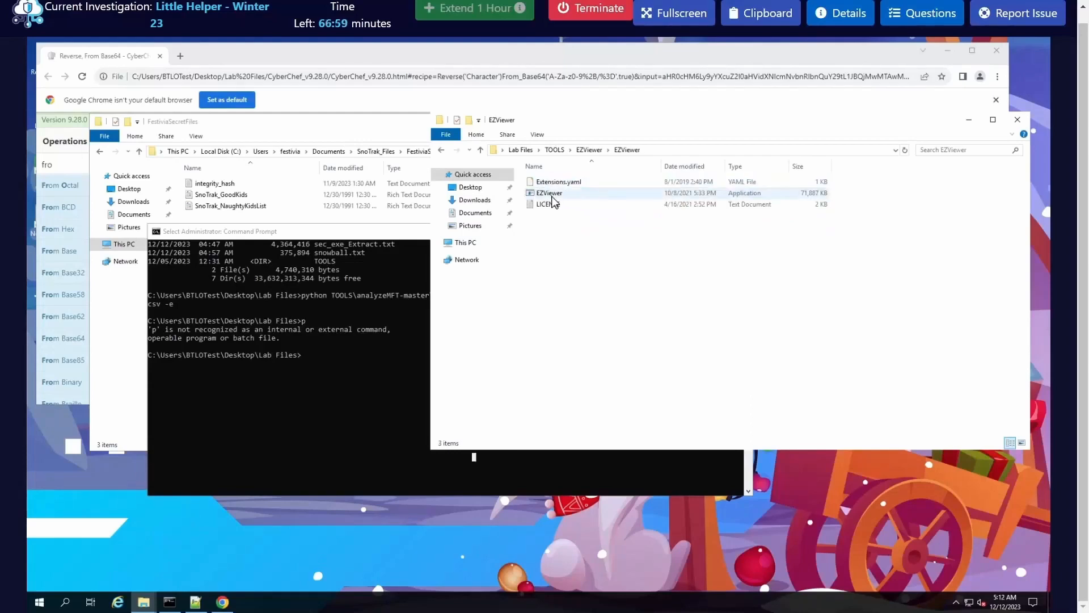
Step: Launch EZViewer as administrator and allow it to make changes to the device
double_click(554, 194)
right_click(579, 194)
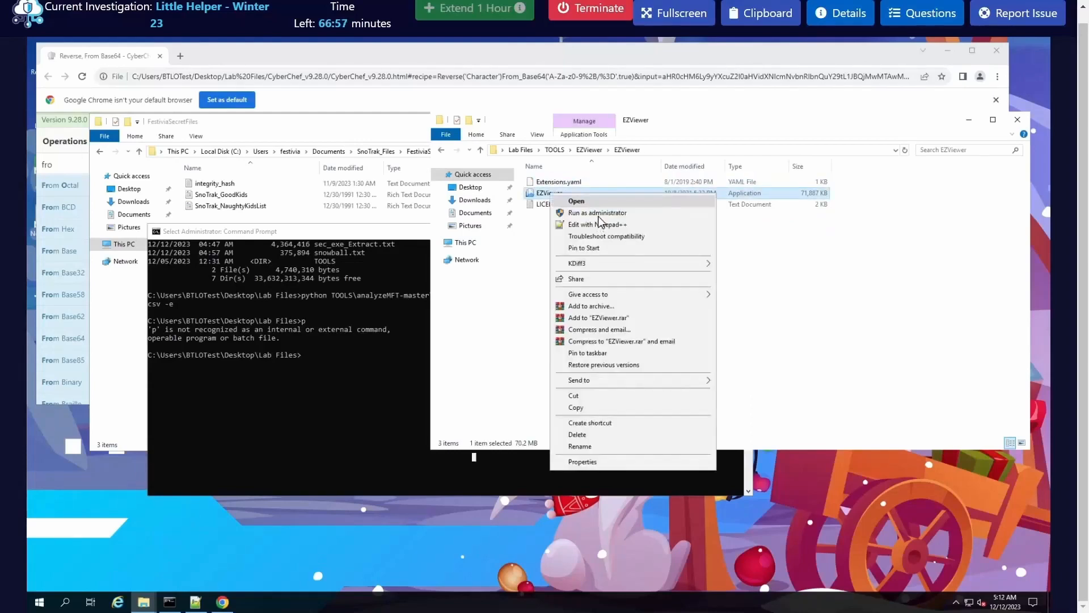
click(601, 220)
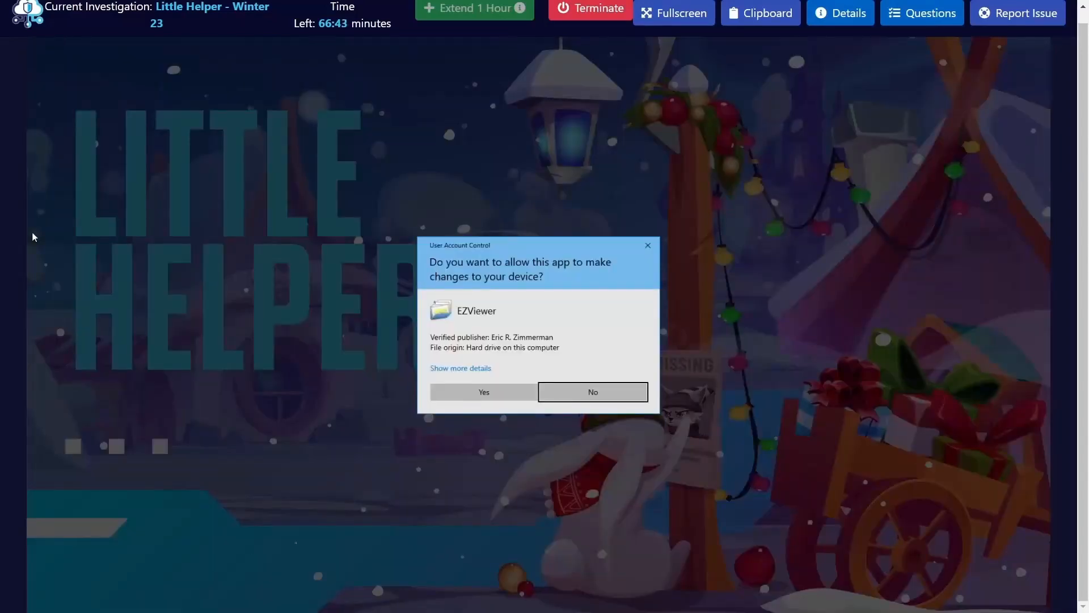
click(474, 397)
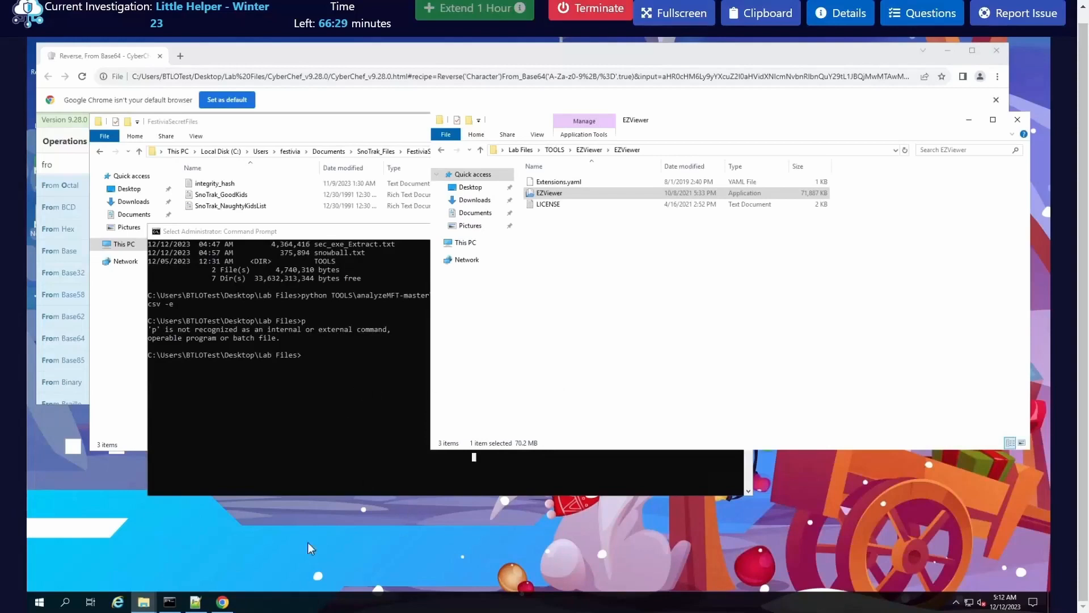
click(559, 309)
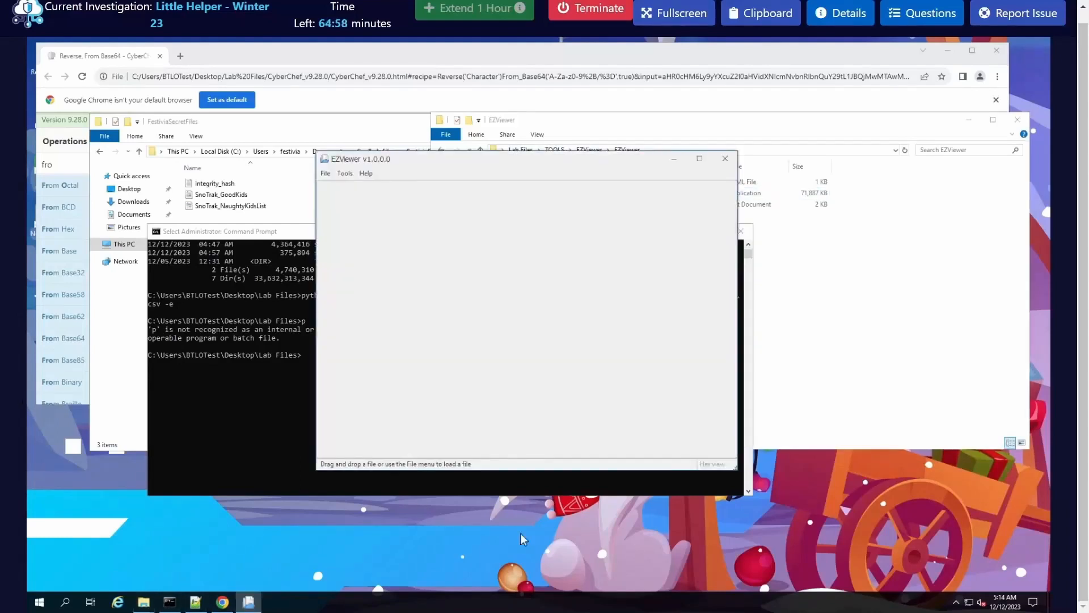
Step: Try to load MFT_EXTRACT.csv from the Lab Files folder into EZViewer directly from File Explorer, repositioning the viewer window
drag(517, 166, 572, 199)
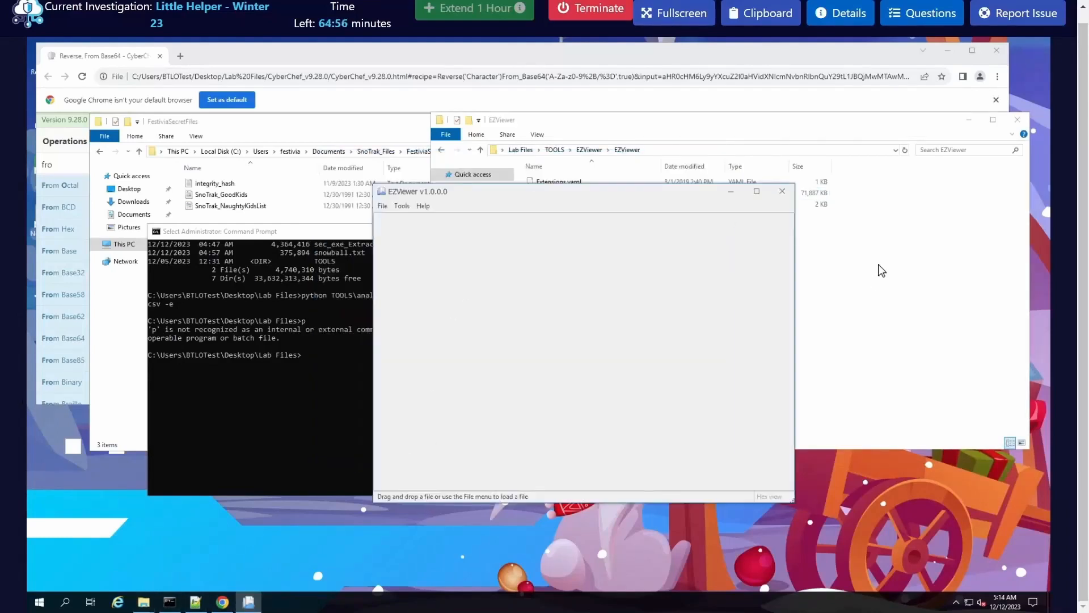
click(880, 267)
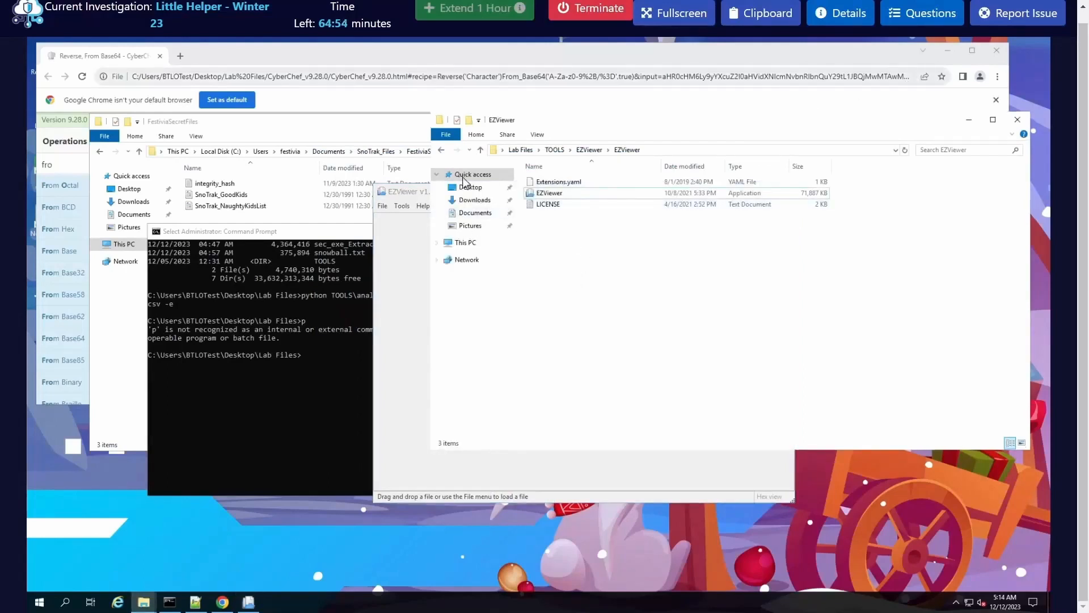
click(441, 150)
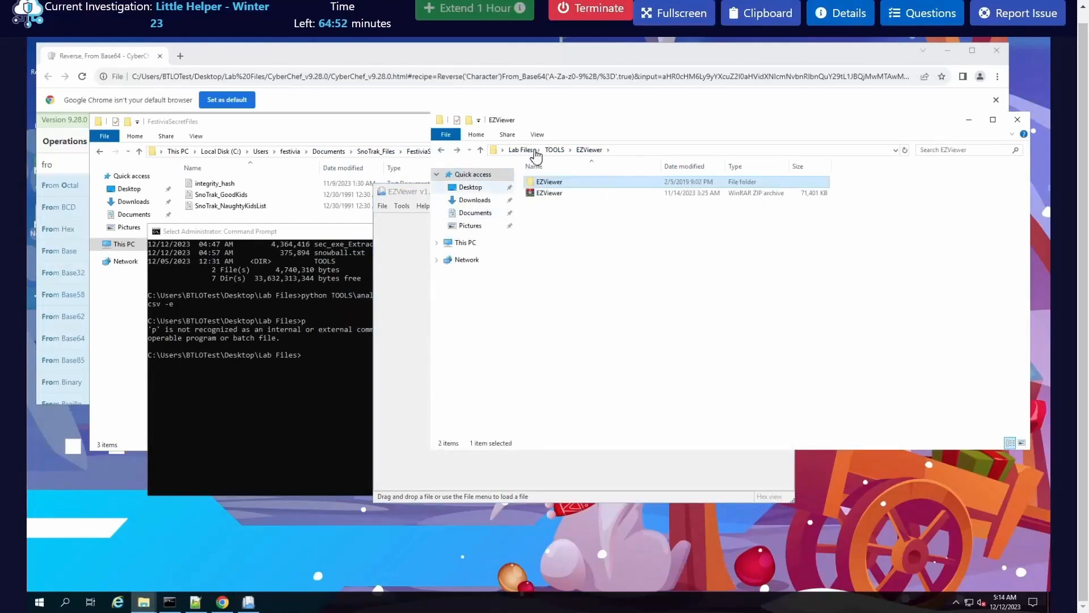
click(521, 150)
drag(590, 243, 409, 281)
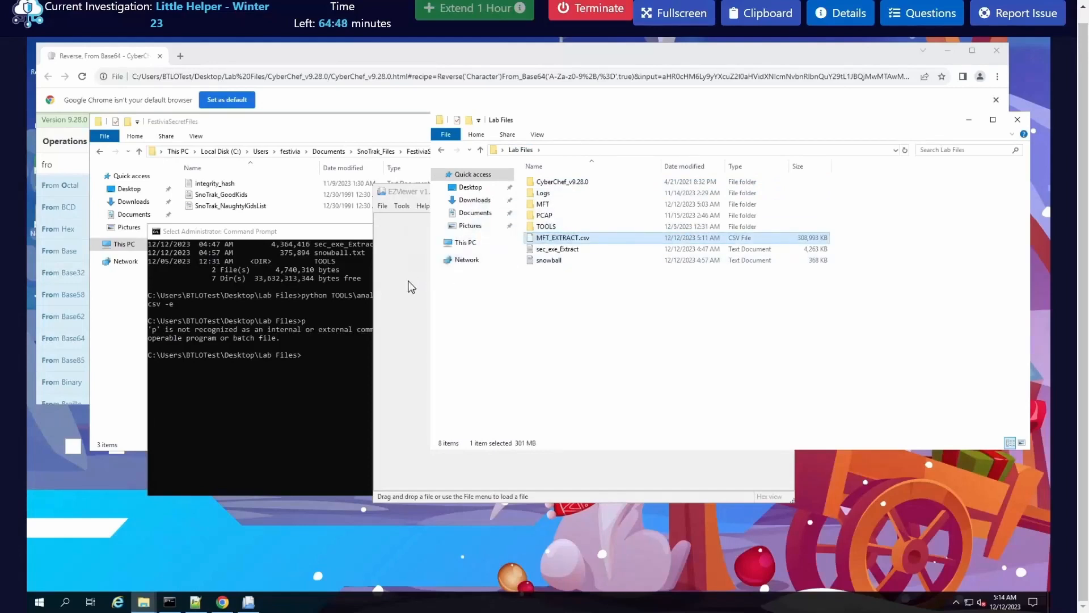
click(420, 199)
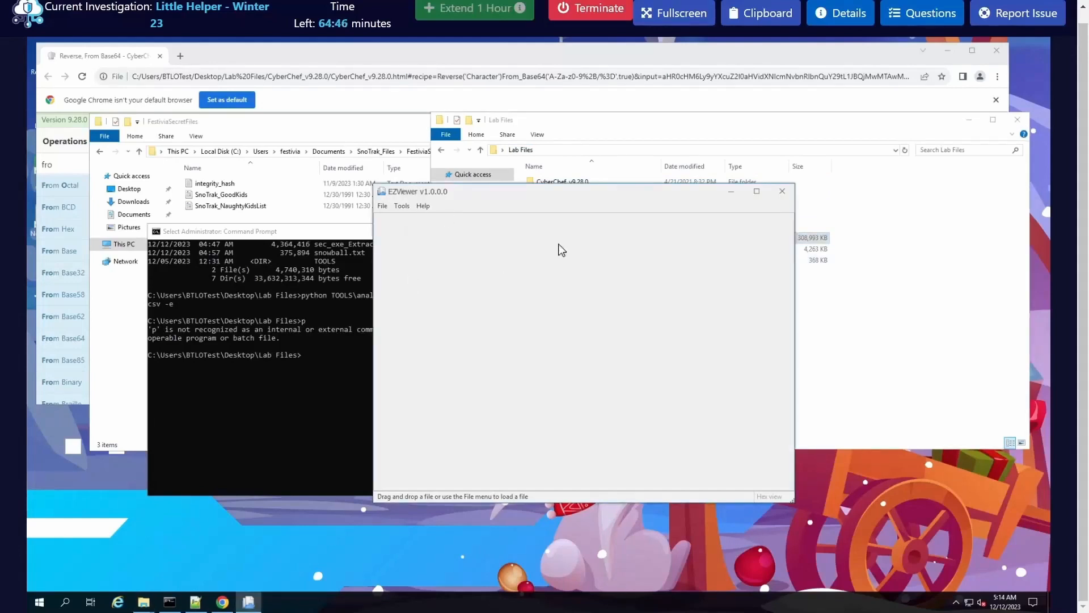
drag(536, 199, 355, 222)
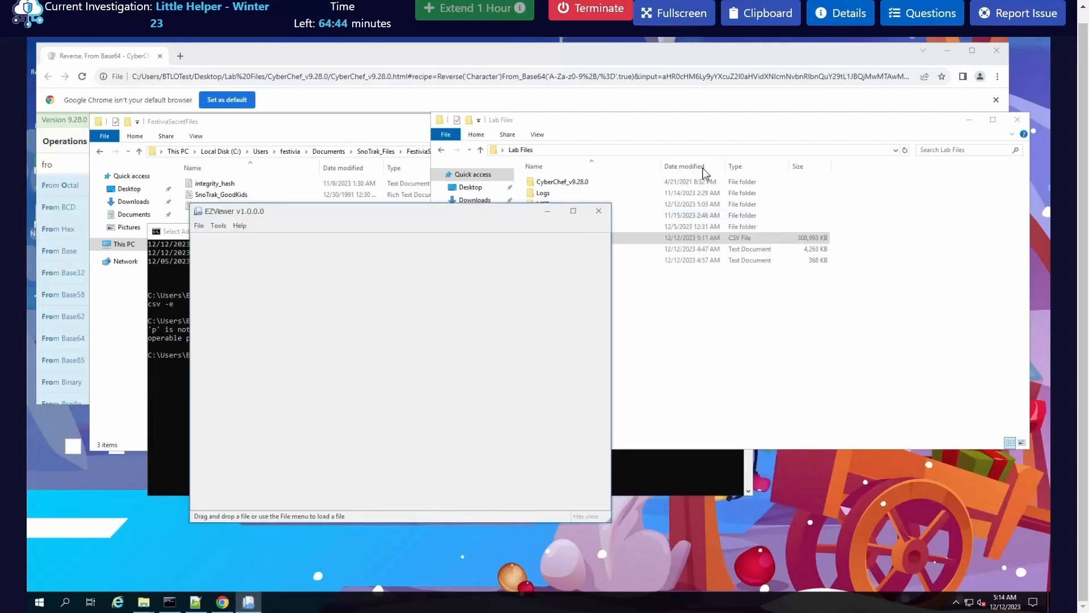
click(686, 173)
drag(563, 241, 349, 313)
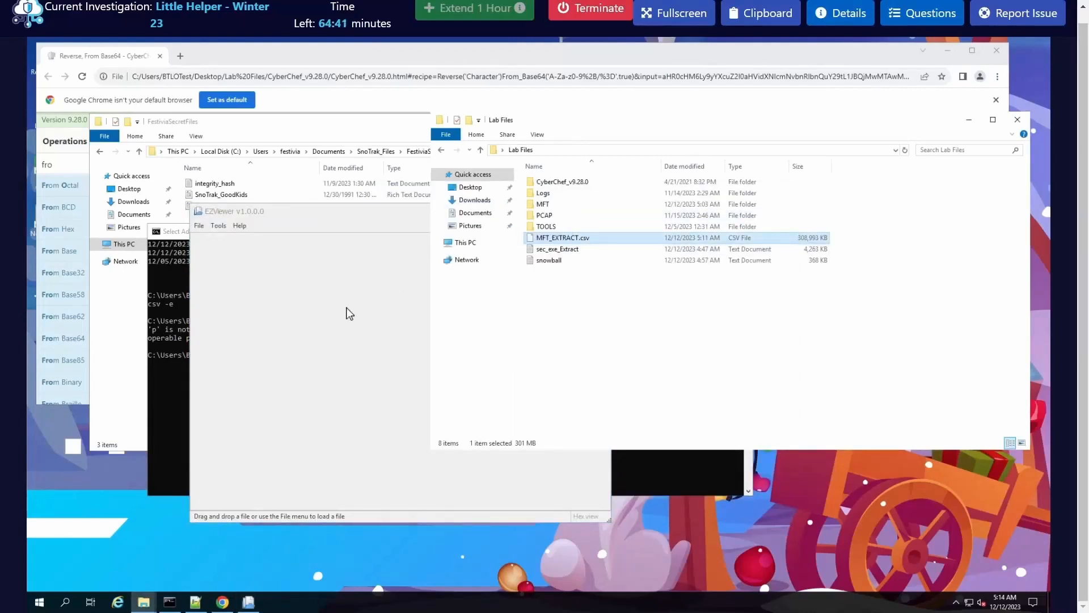
Step: Open MFT_EXTRACT.csv from the Lab Files folder in EZViewer and enlarge the viewer window
click(198, 226)
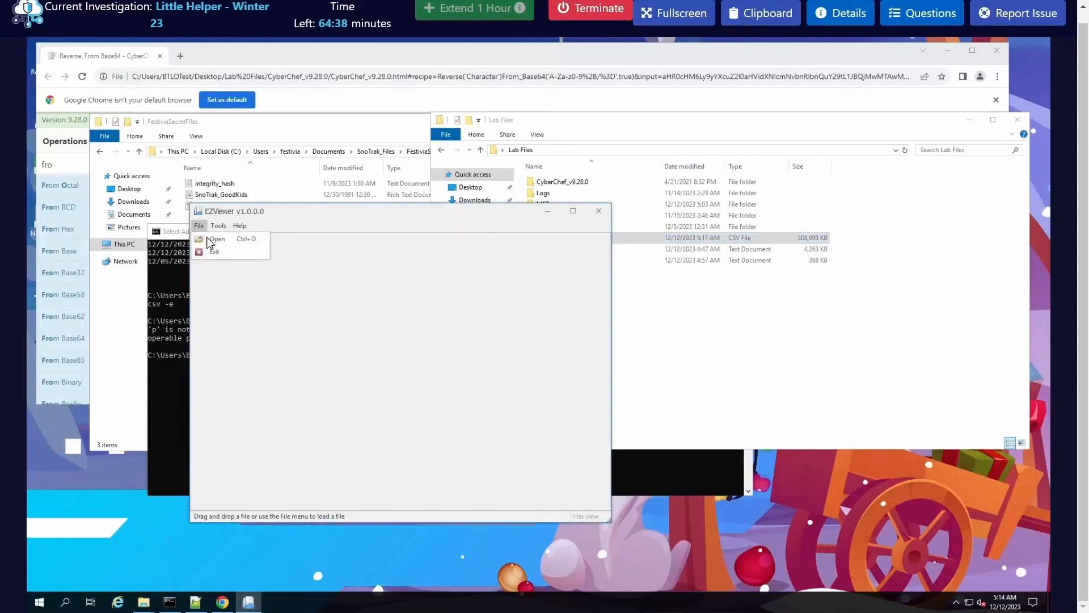
click(211, 242)
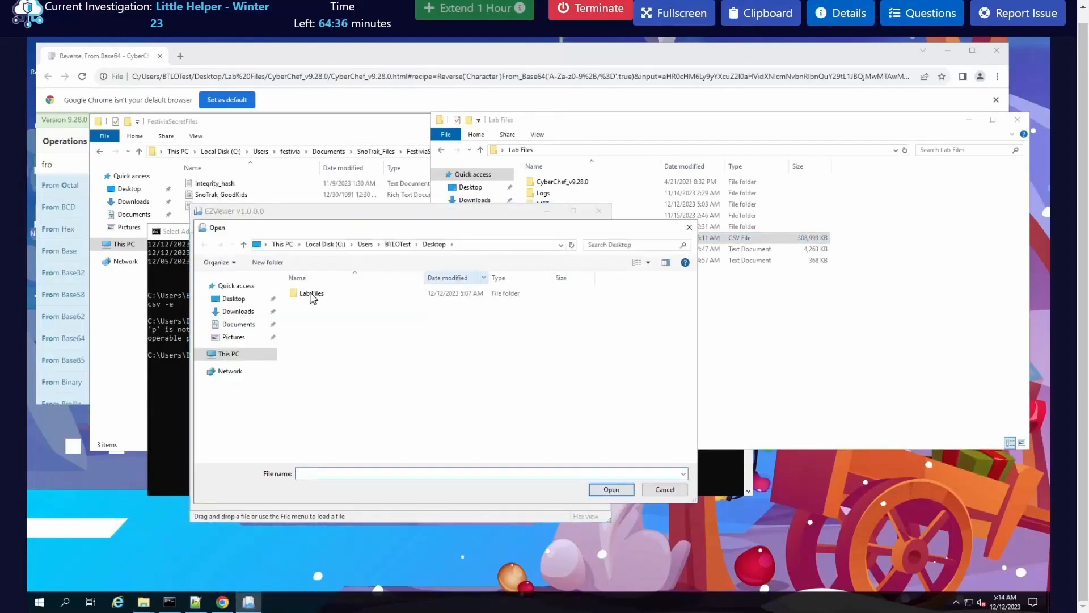
double_click(315, 294)
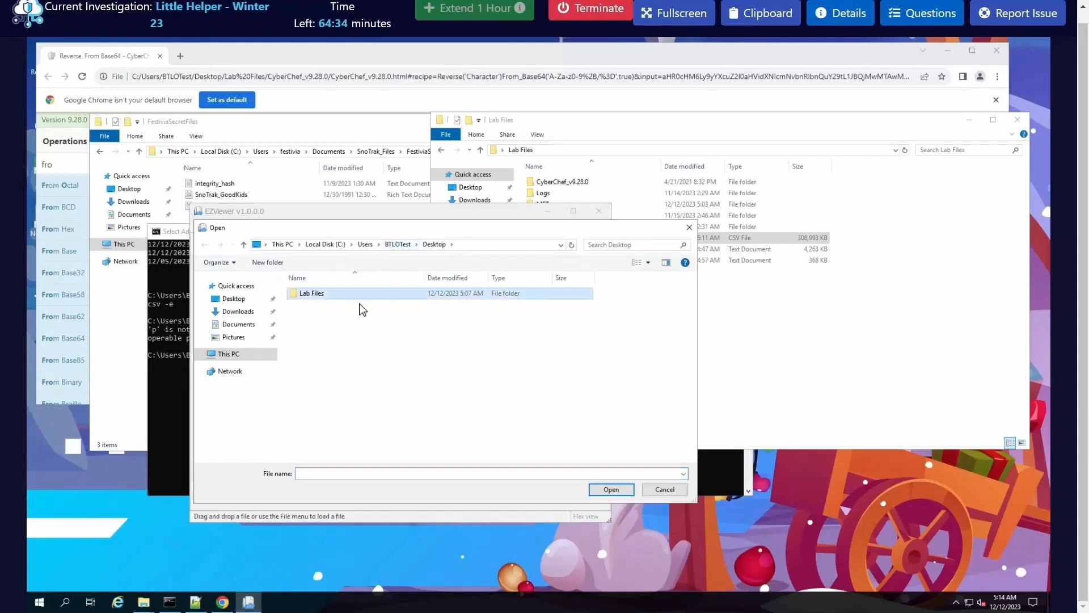
click(322, 348)
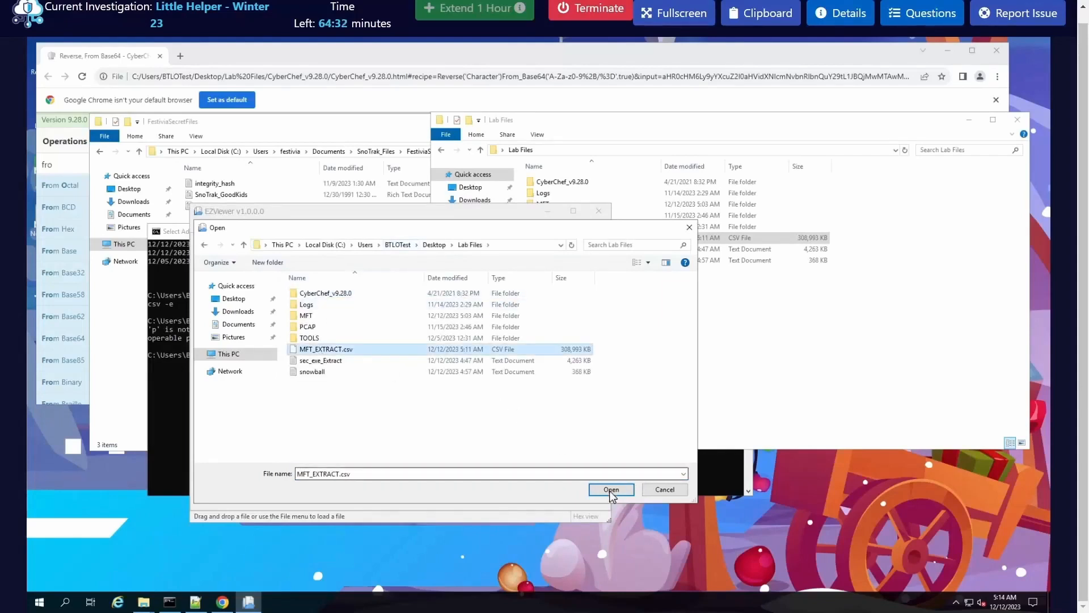
click(612, 488)
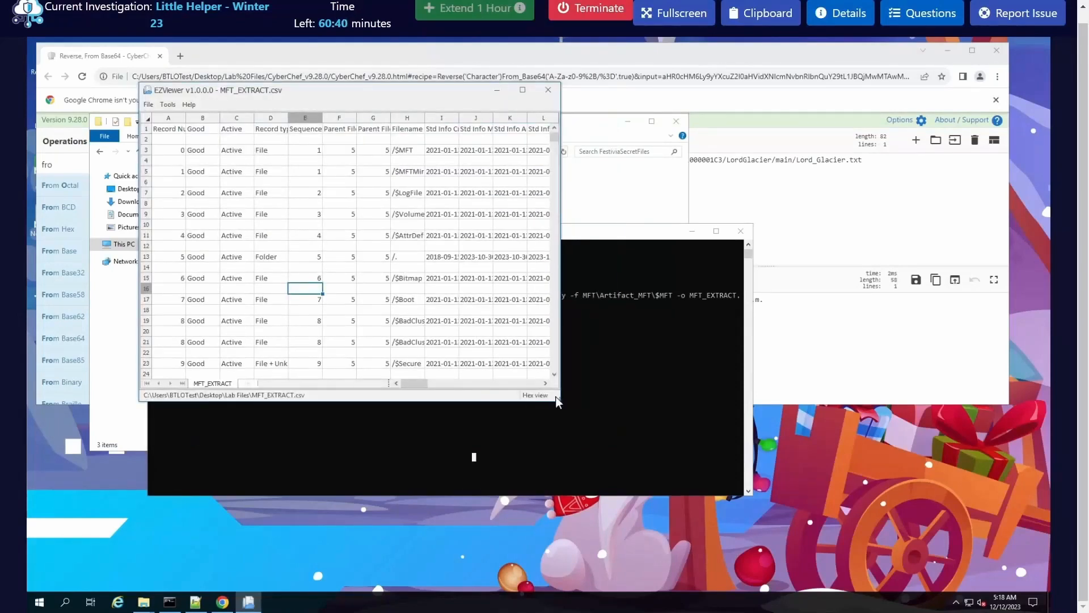
drag(557, 399, 832, 466)
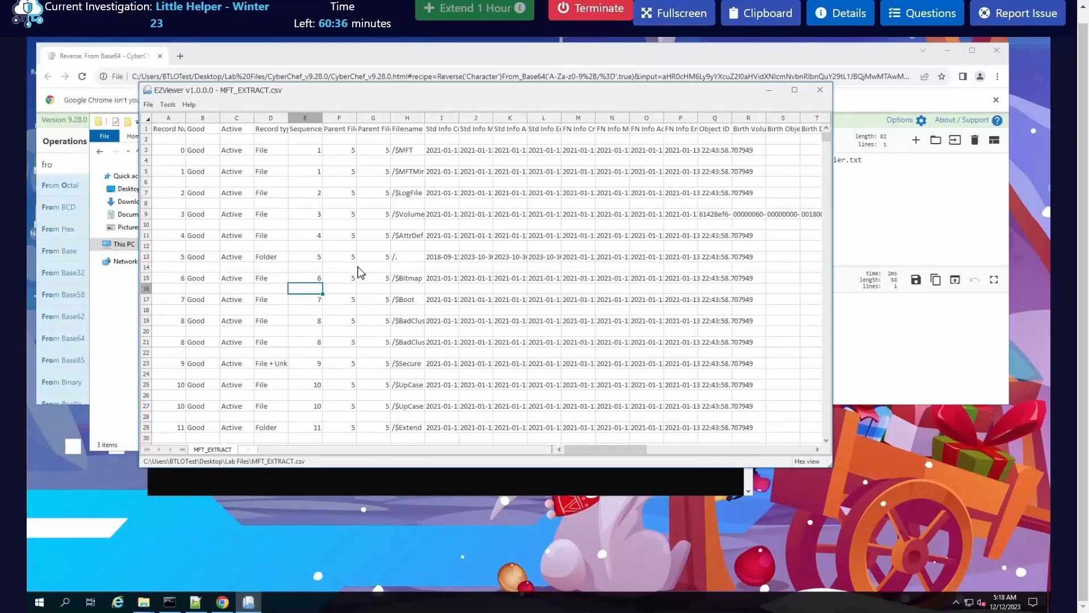
Step: Open a text search in the MFT_EXTRACT sheet and bring questions Q7 and Q8 of the investigation into view
key(ctrl+f)
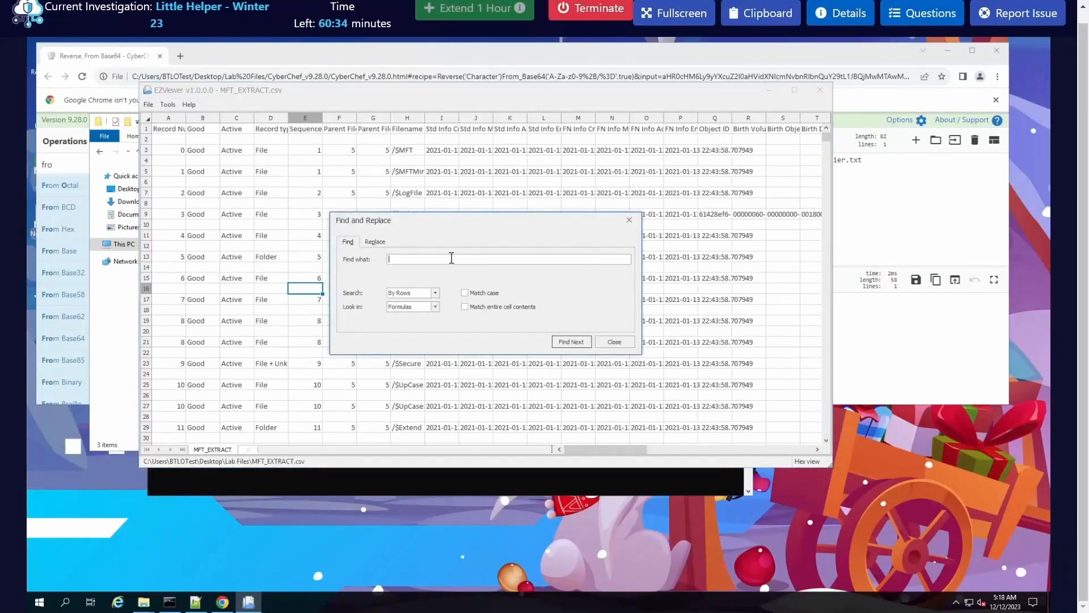
click(926, 12)
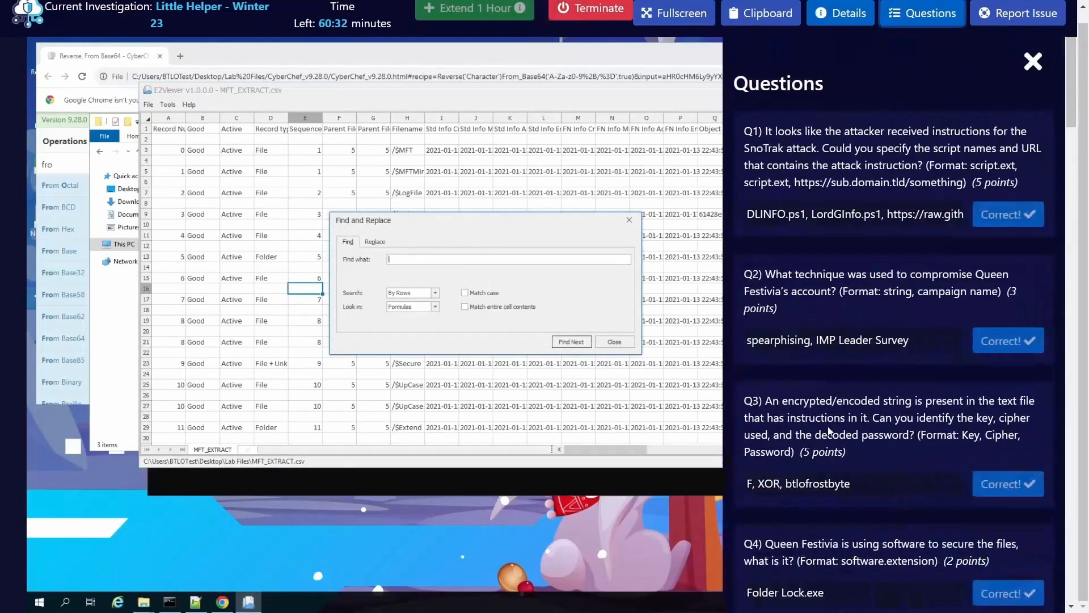
scroll(824, 485, down, 5)
scroll(823, 482, down, 5)
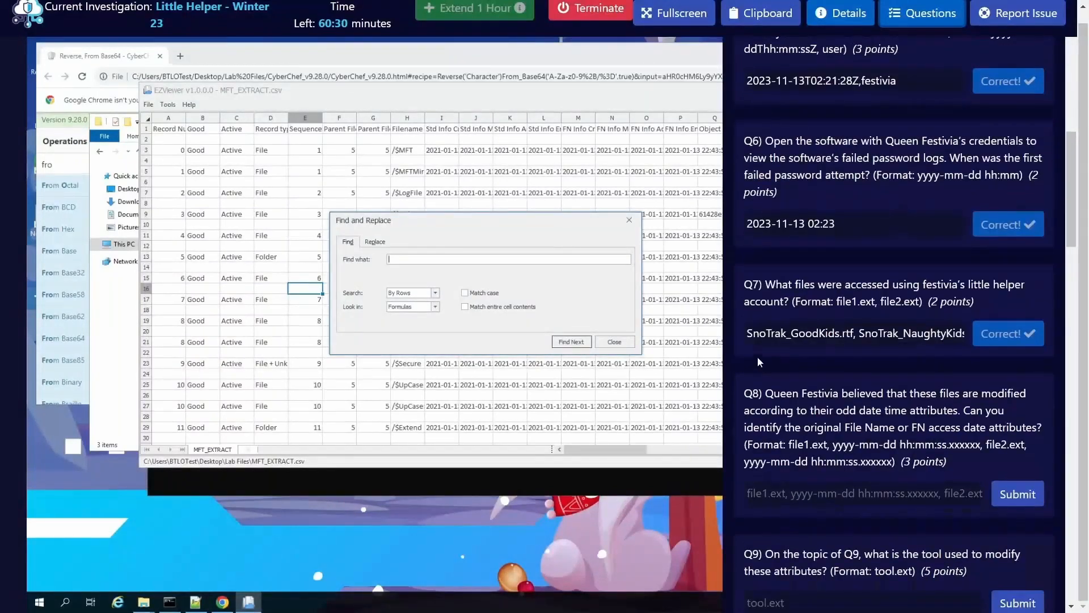
Step: Try to copy the file name SnoTrak_GoodKids.rtf from the Q7 answer into the search term
drag(746, 333, 857, 337)
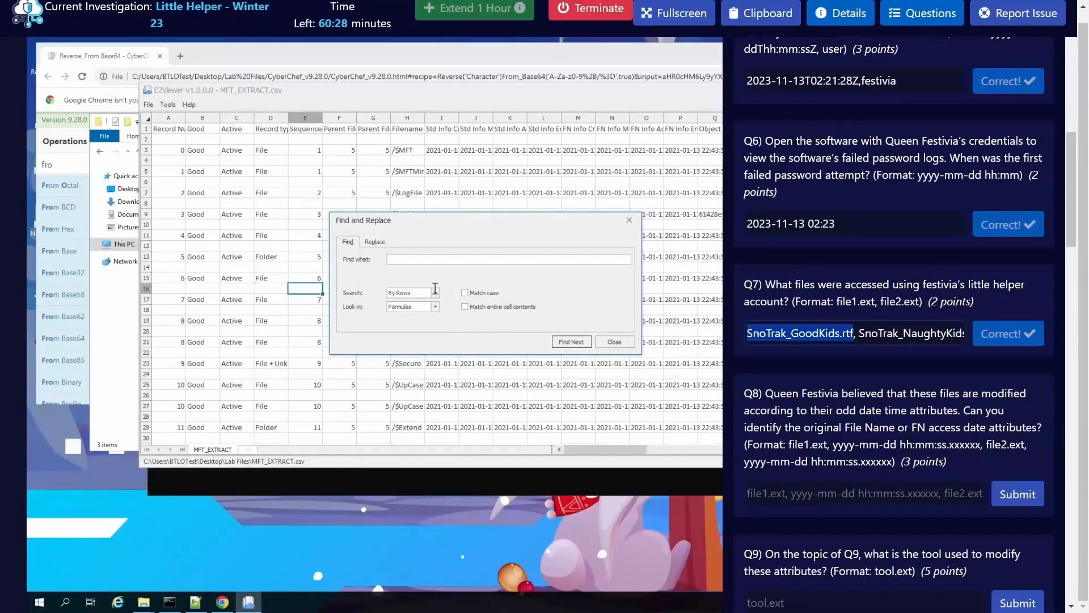
click(426, 260)
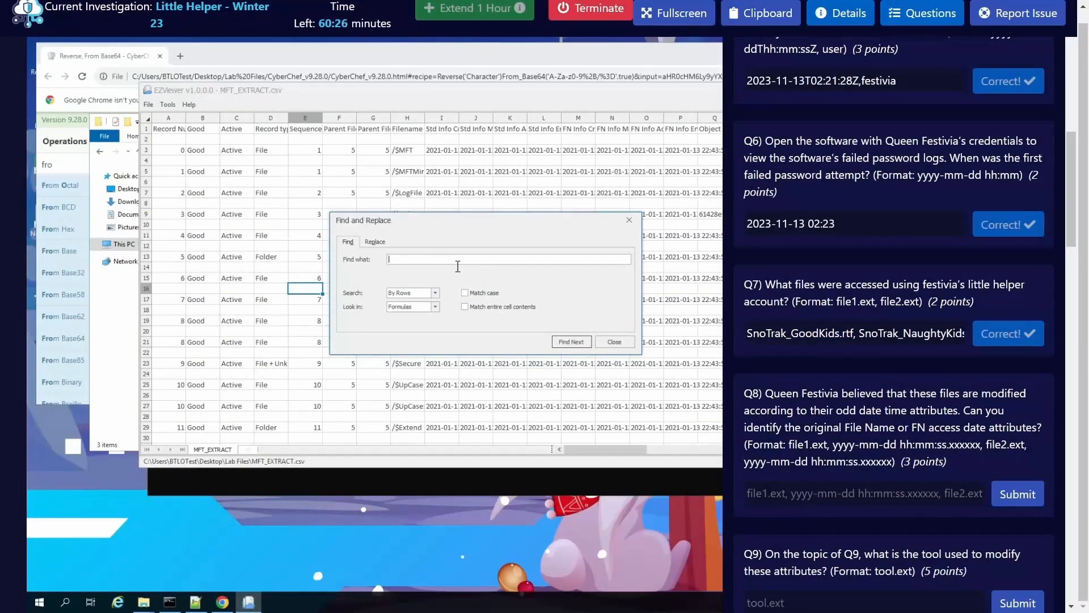
double_click(856, 340)
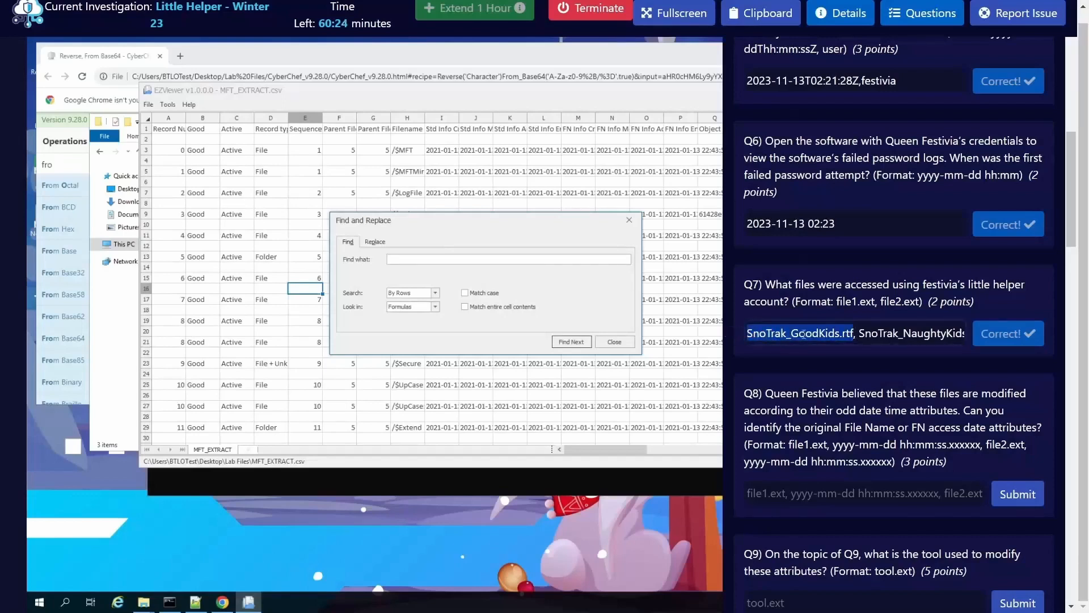
right_click(848, 342)
click(614, 93)
click(434, 260)
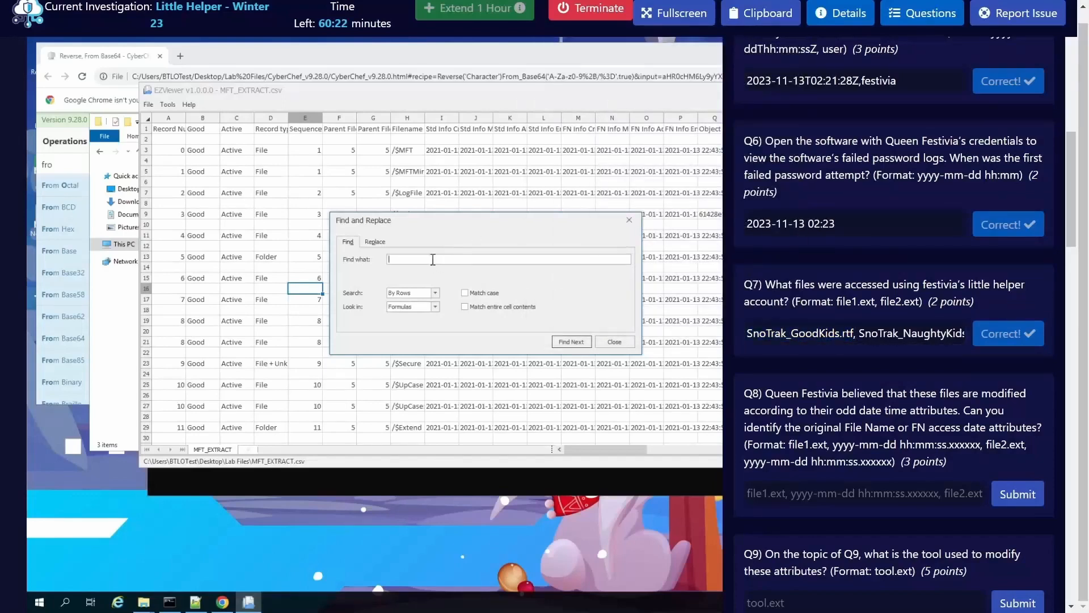
right_click(431, 259)
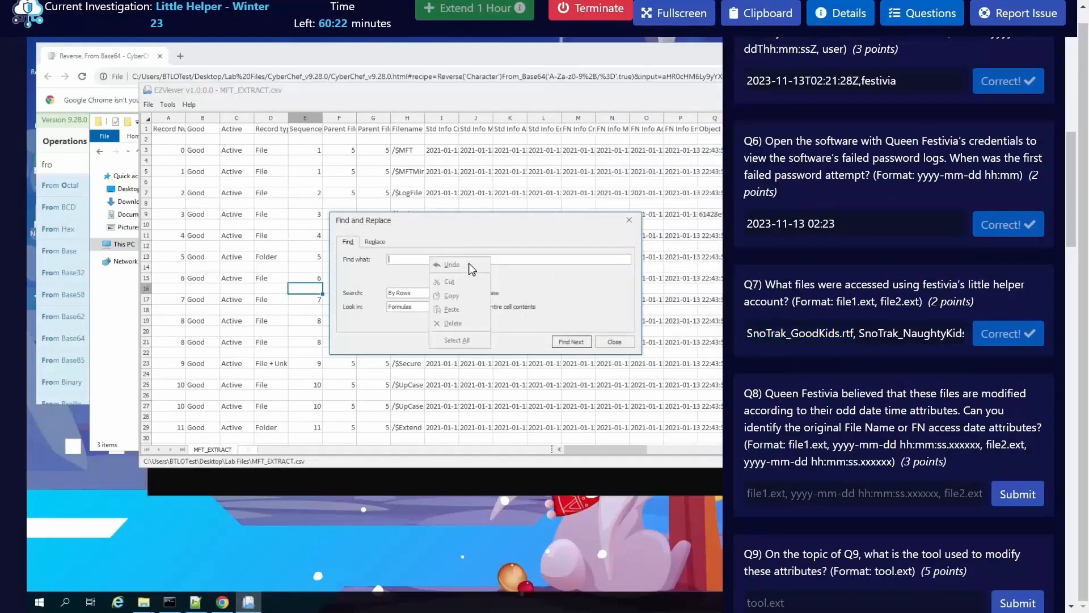
click(405, 259)
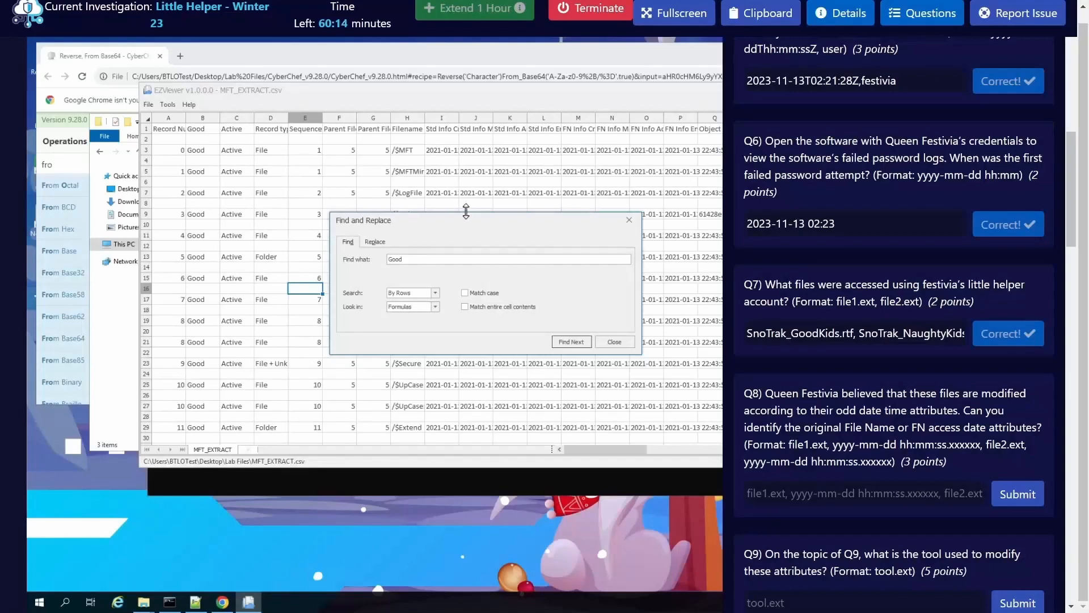
Step: Search the MFT_EXTRACT sheet by rows for GoodKids.rtf
text(GoodKids.rtf)
click(435, 291)
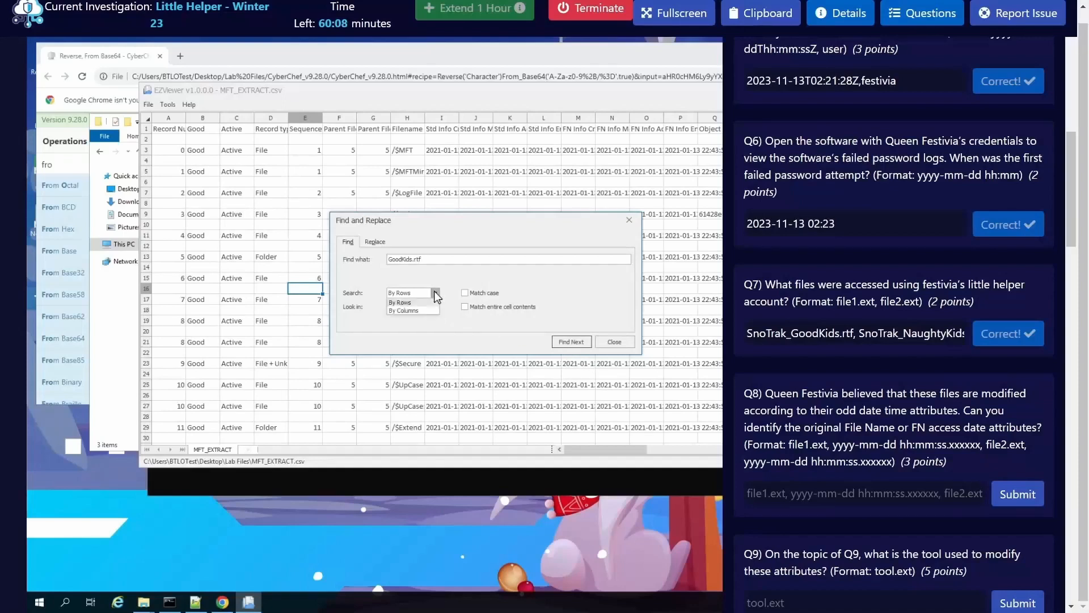
click(438, 294)
click(583, 343)
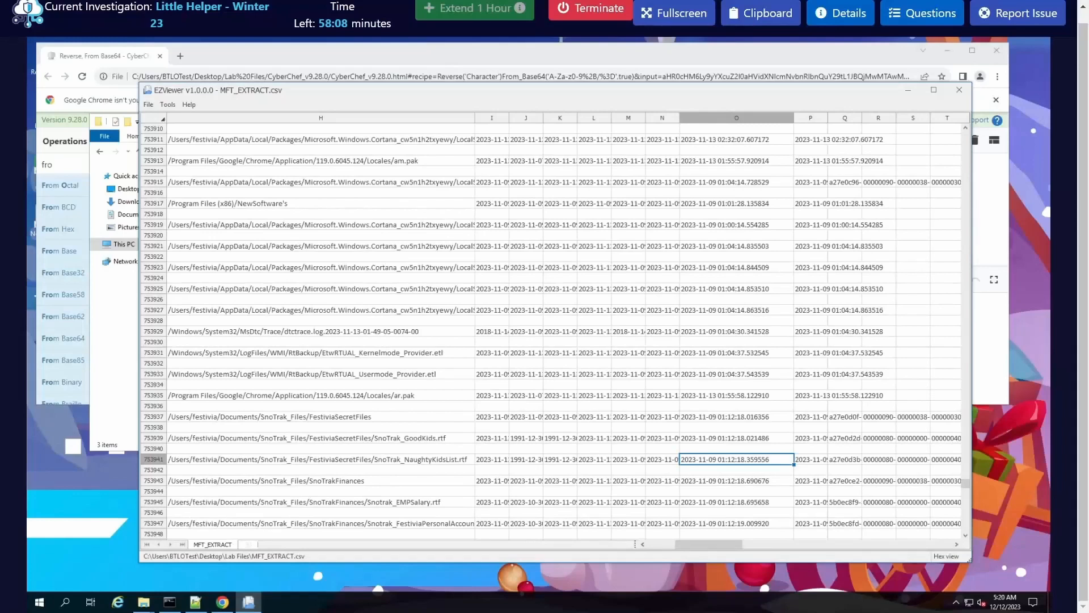
Step: Examine the path entries and FN access dates of SnoTrak_GoodKids.rtf and SnoTrak_NaughtyKidsList.rtf in columns H and O
click(721, 441)
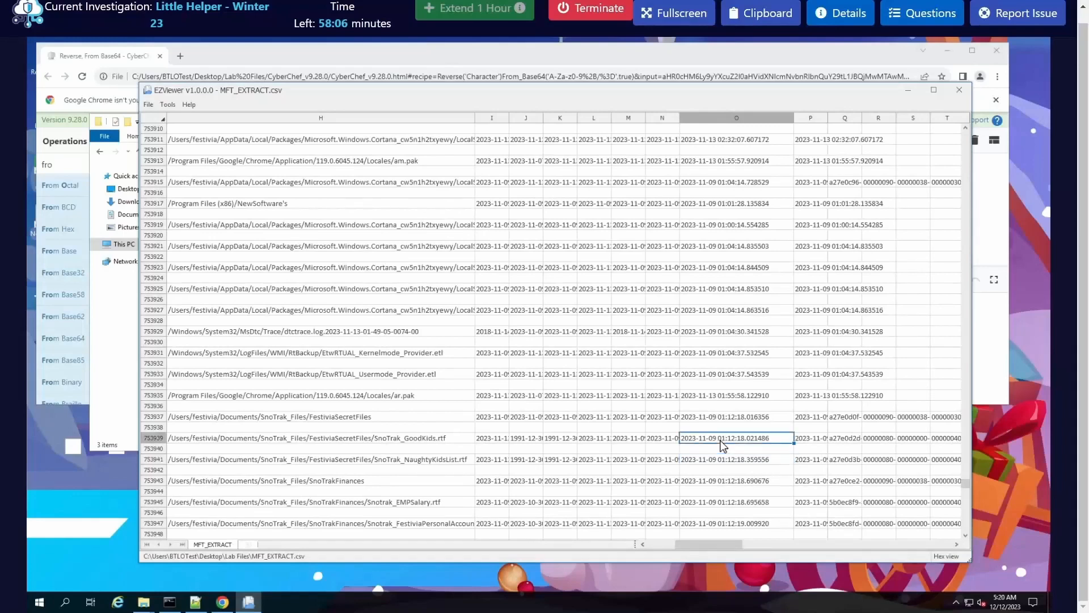
click(414, 441)
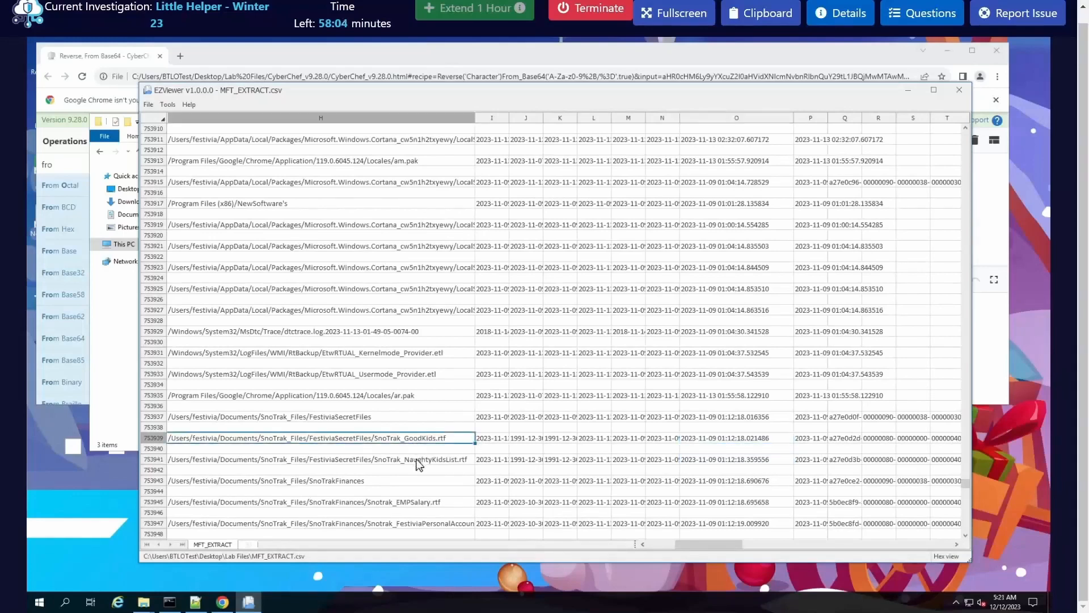
click(418, 461)
click(413, 441)
click(437, 460)
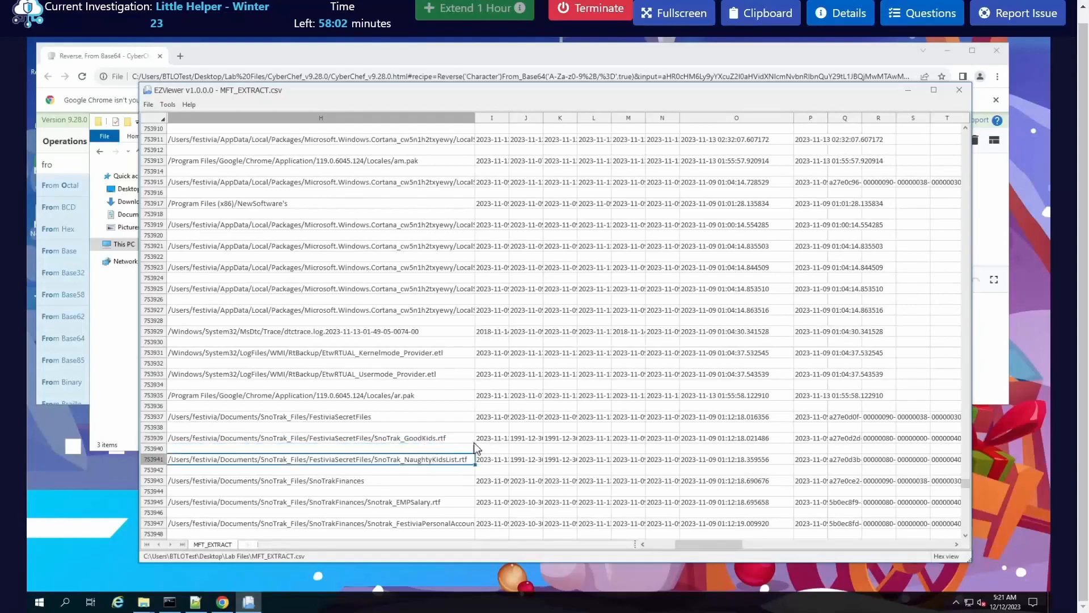
click(473, 440)
click(710, 442)
click(715, 463)
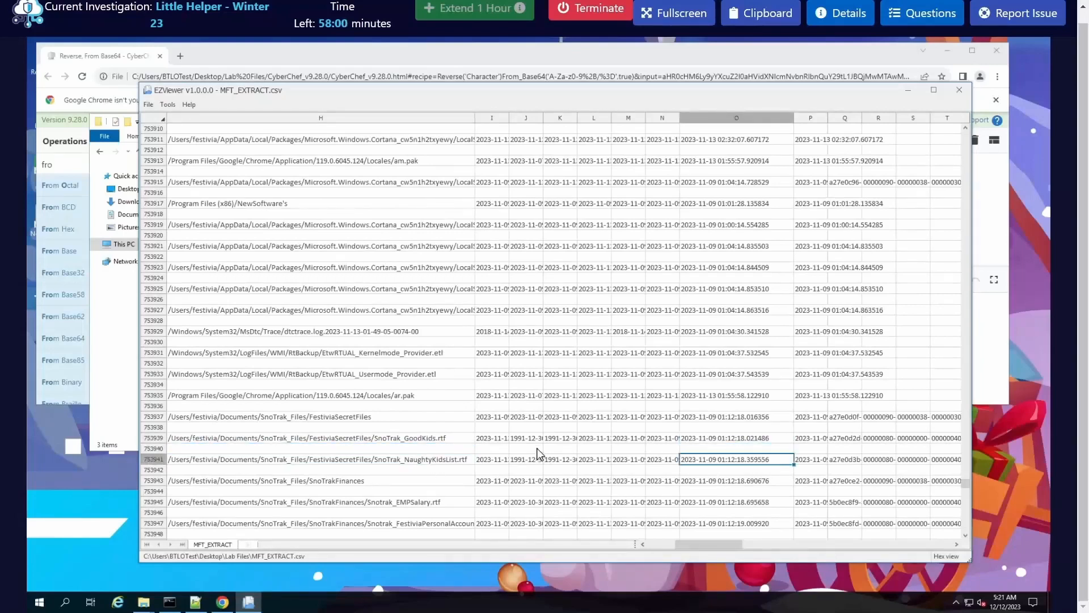
Step: Compare both SnoTrak files' standard-info modification dates in column J with their FN access dates in column O
click(534, 441)
click(526, 456)
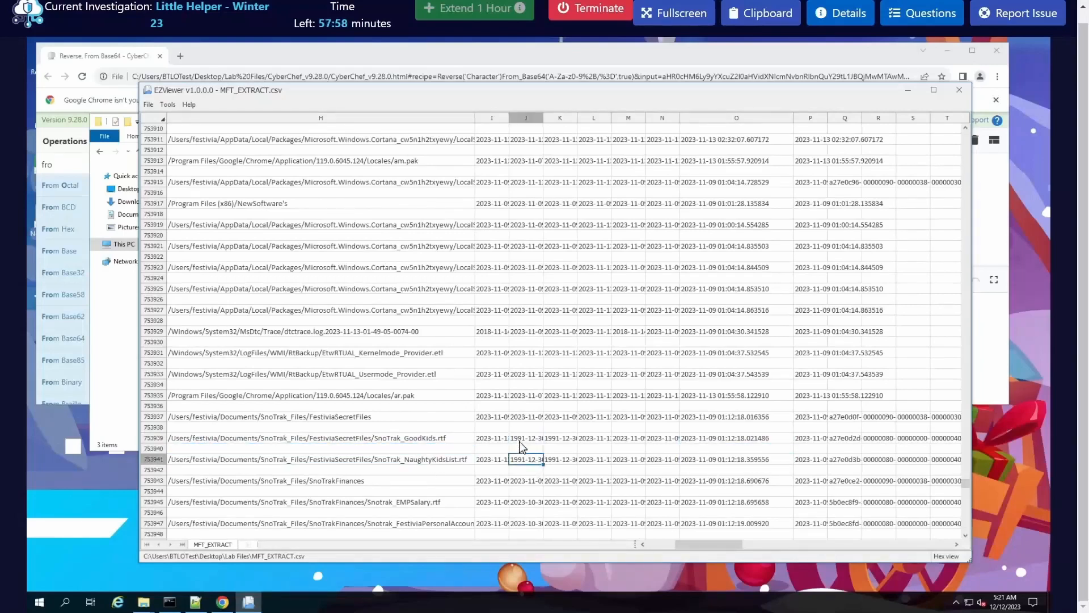
click(519, 440)
click(520, 461)
click(522, 440)
click(523, 459)
click(722, 440)
click(716, 462)
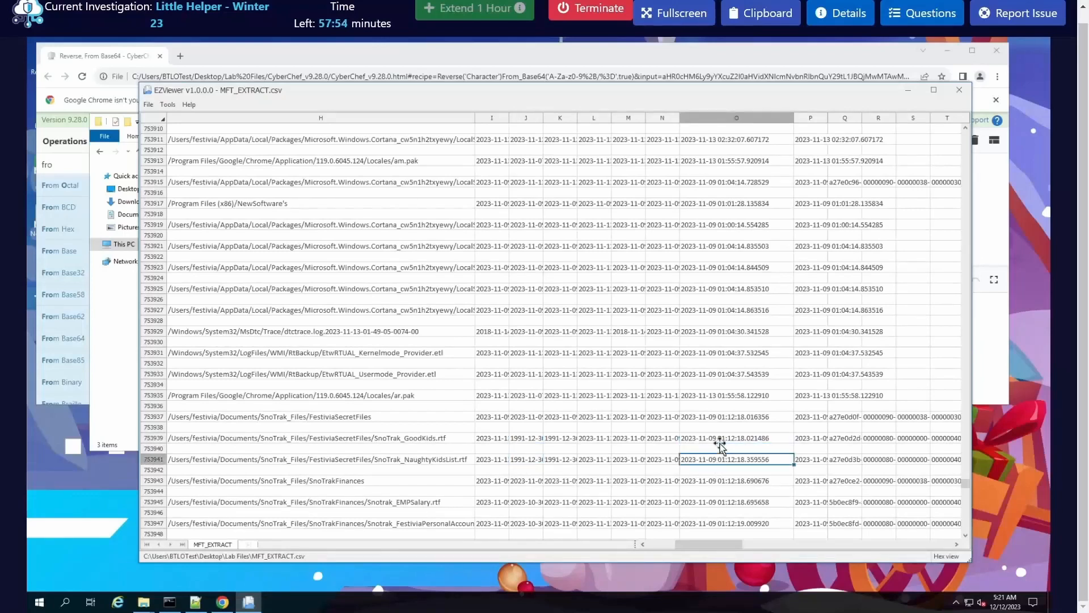
click(721, 440)
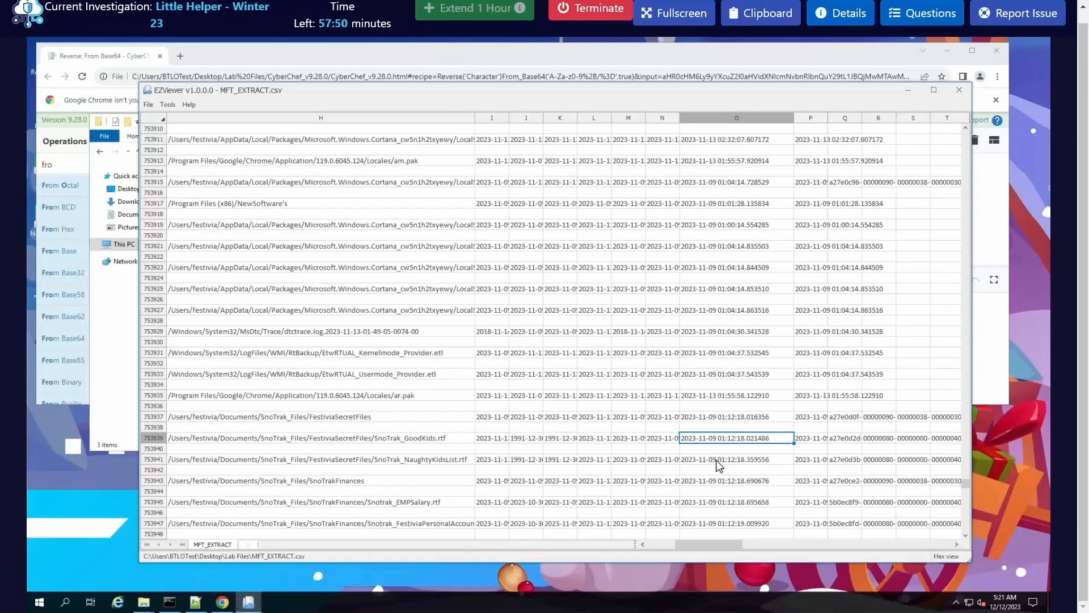
click(717, 462)
Step: Copy the FN access date of SnoTrak_GoodKids.rtf from column O
click(713, 442)
right_click(753, 443)
click(776, 448)
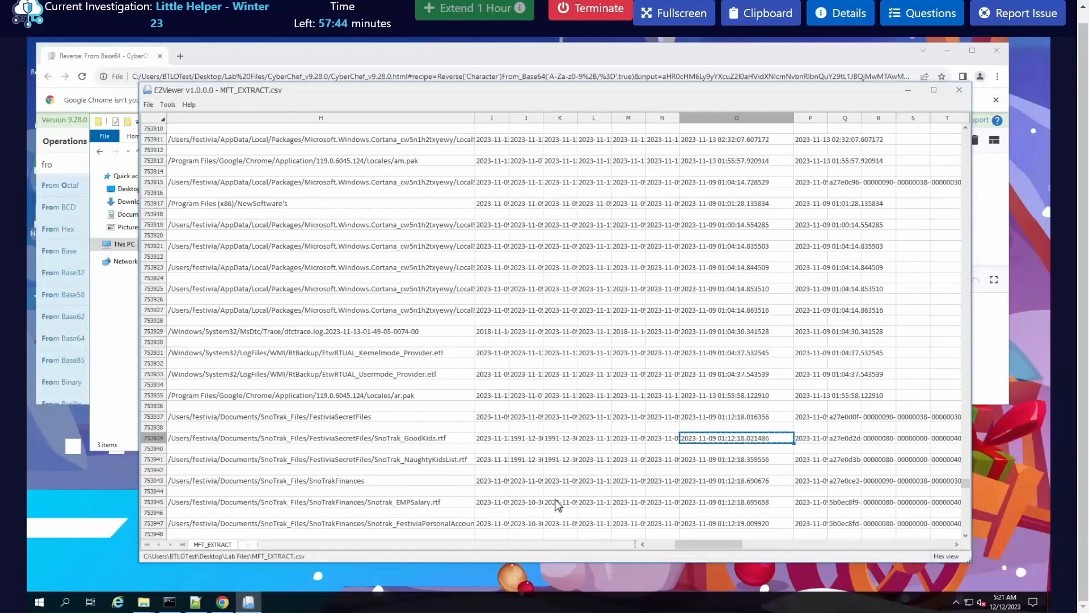
click(922, 13)
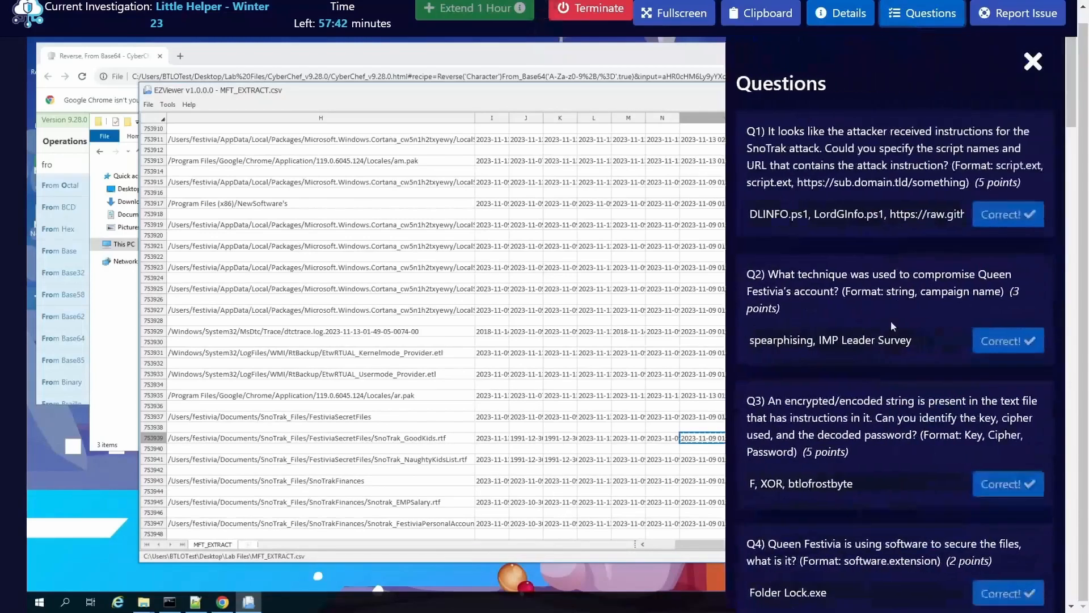
scroll(828, 504, down, 10)
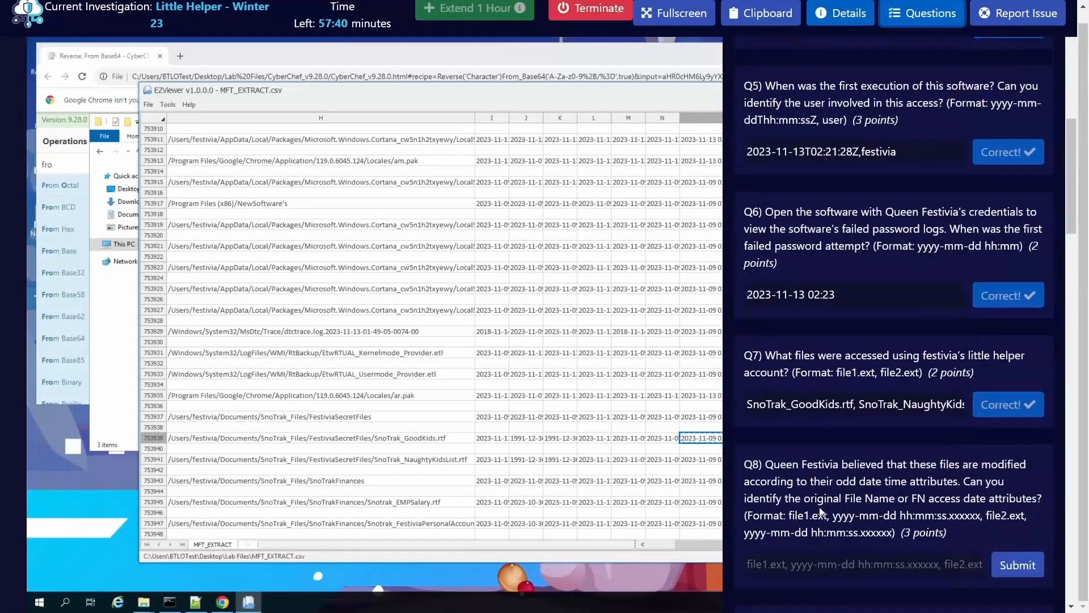
click(840, 567)
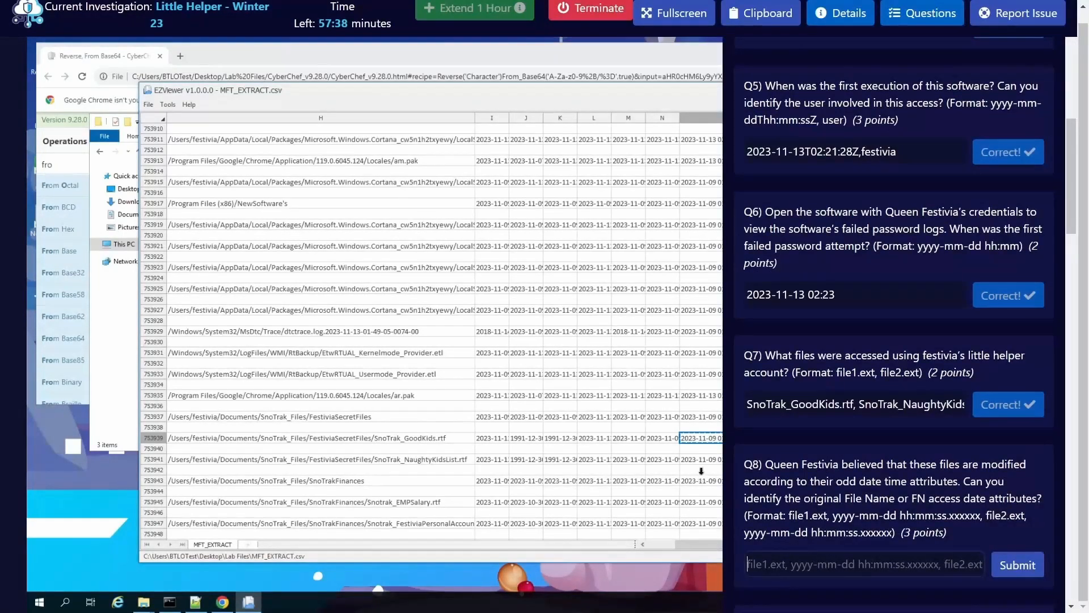
text(Sno)
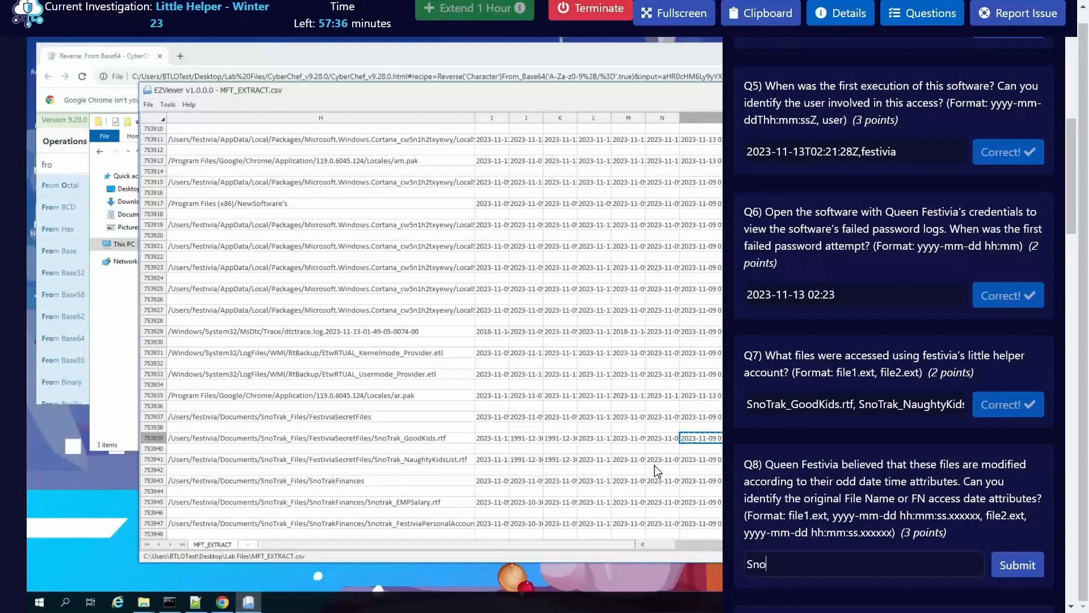
text(Trak_GoodKids.rtfm)
key(BackSpace)
key(ctrl+v)
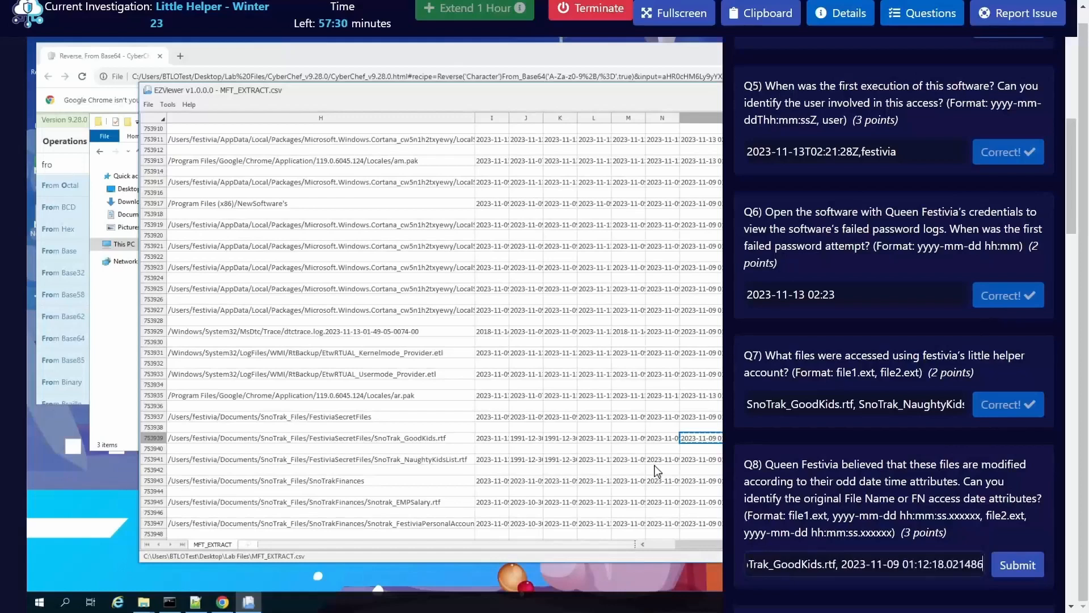
Step: Add SnoTrak_NaughtKidsList.rtf as the second file in the Q8 answer, followed by a comma
text(, )
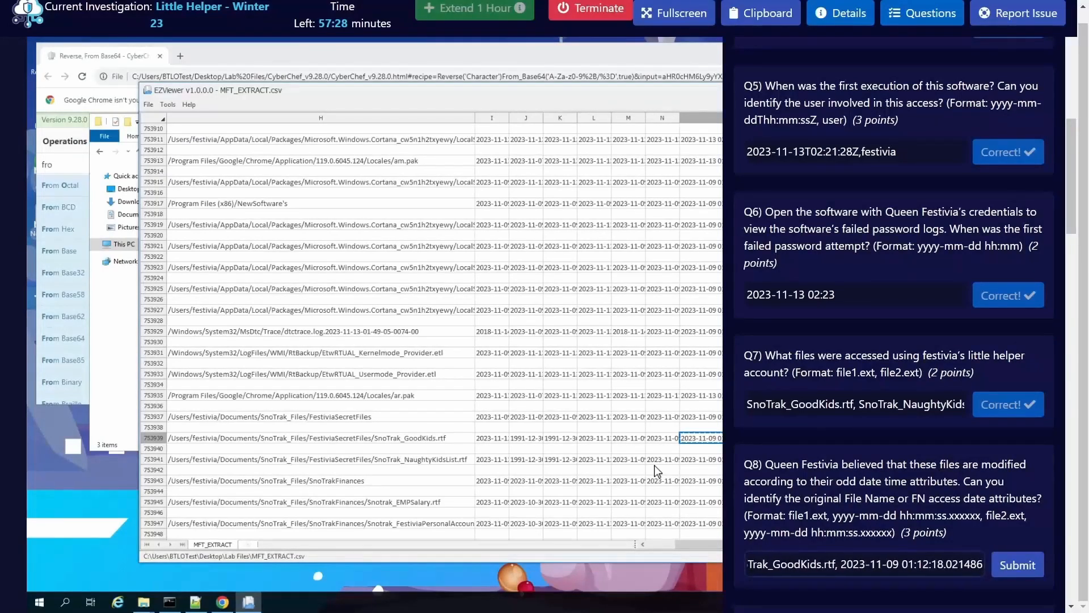
text(Sn)
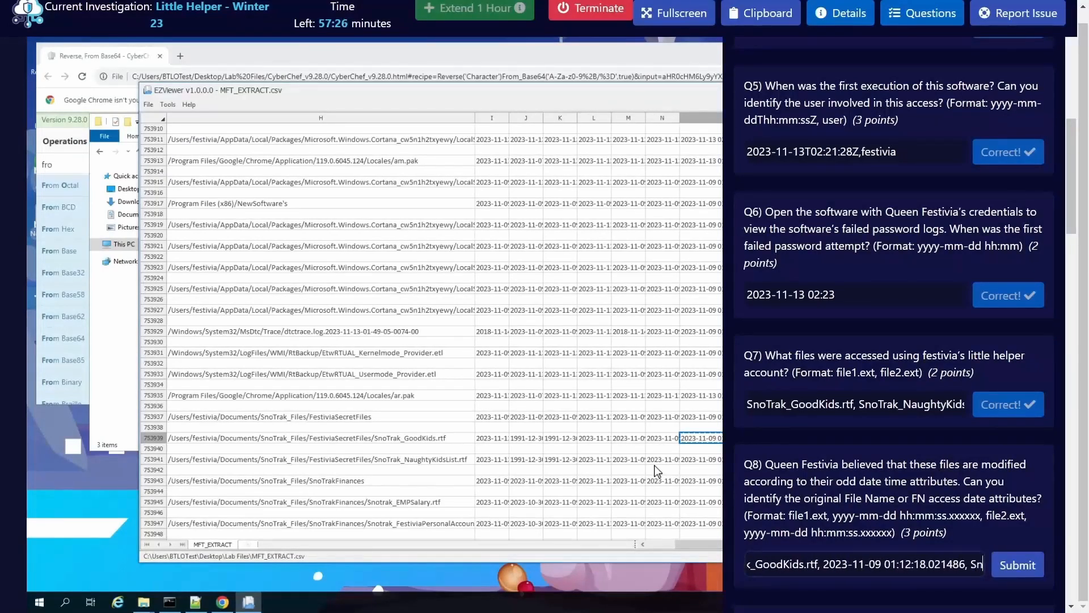
text(oTrak_Na)
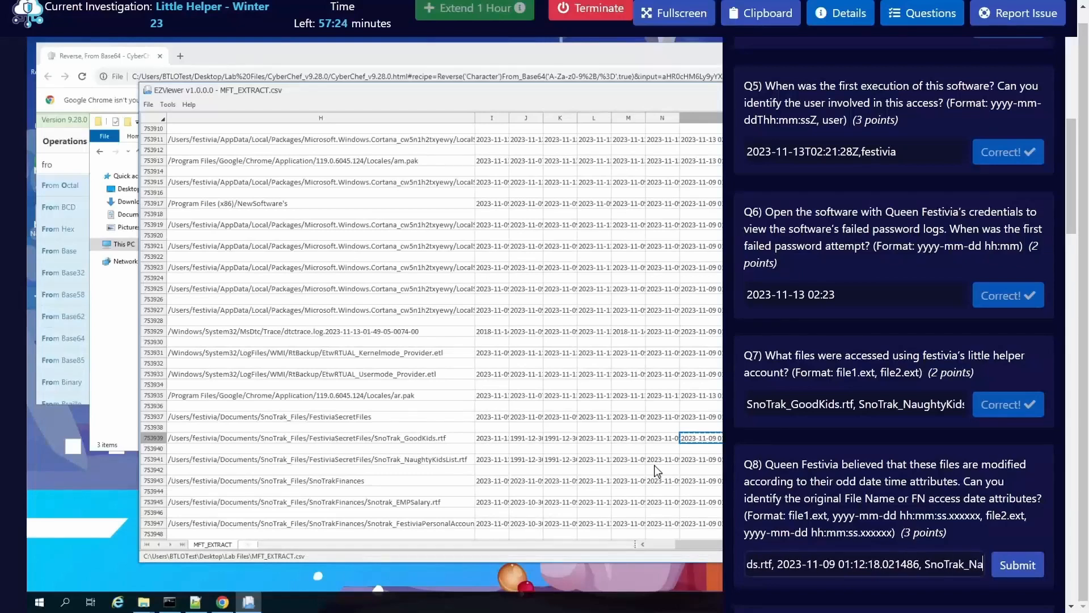
text(ughtK)
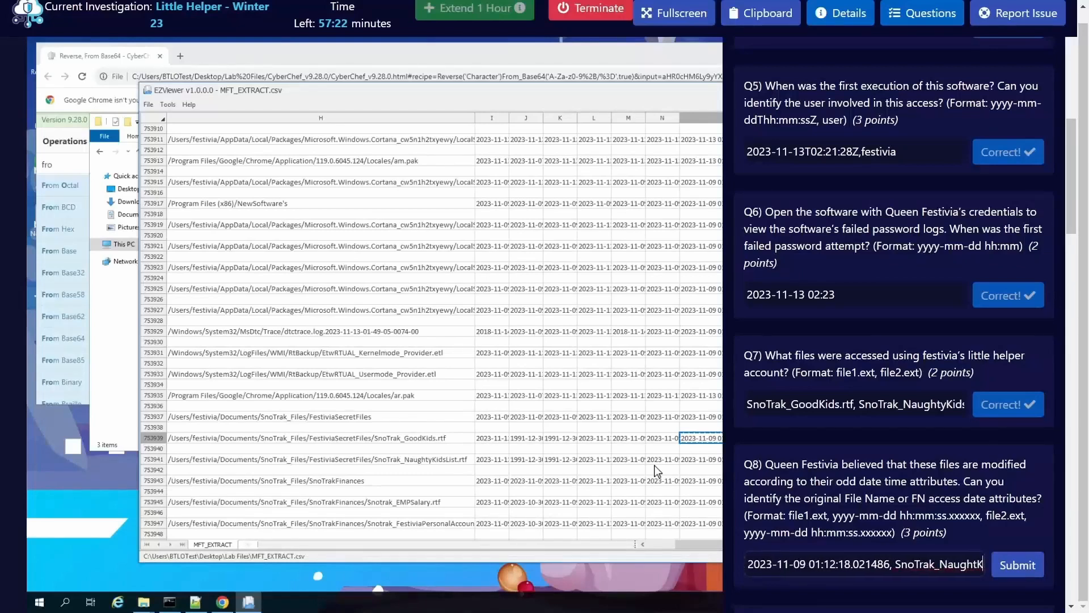
text(idsList.rtf)
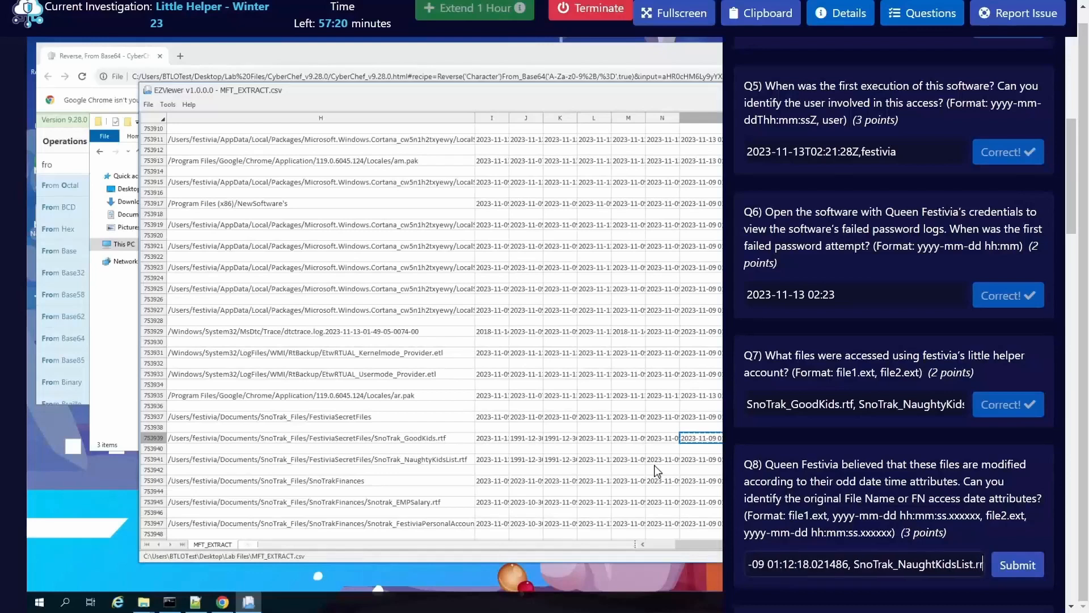
text(,)
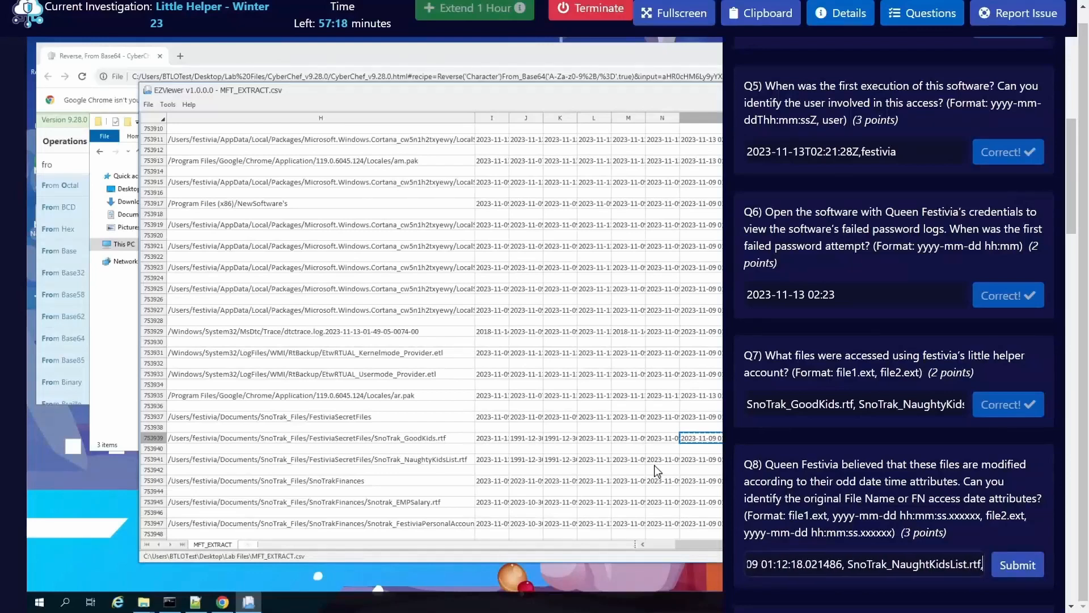
Step: Copy the FN access date of SnoTrak_NaughtyKidsList.rtf from column O and return to the lab questions
click(693, 459)
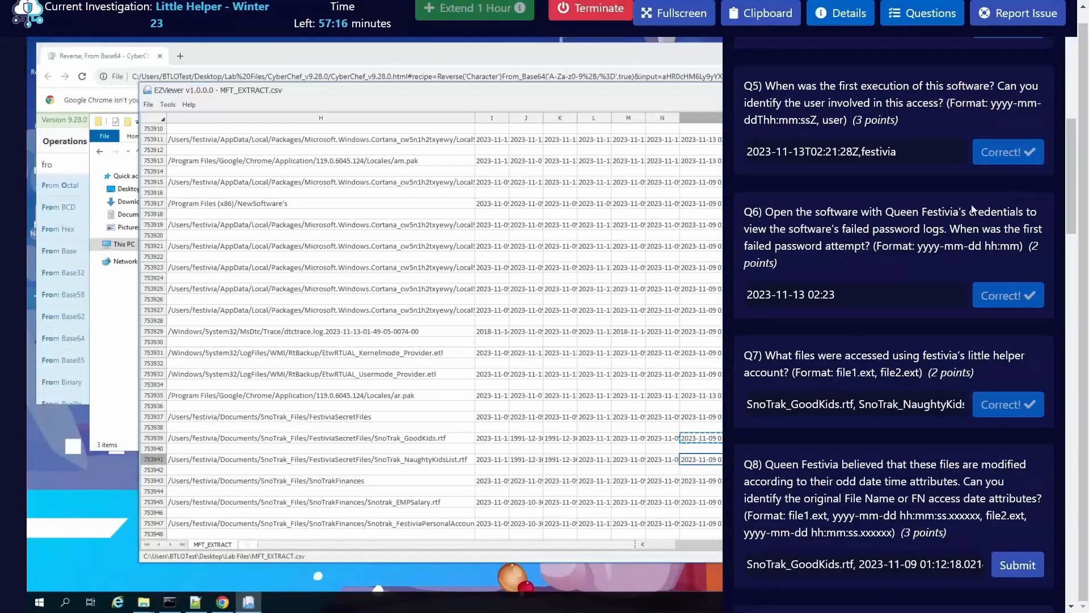
click(919, 26)
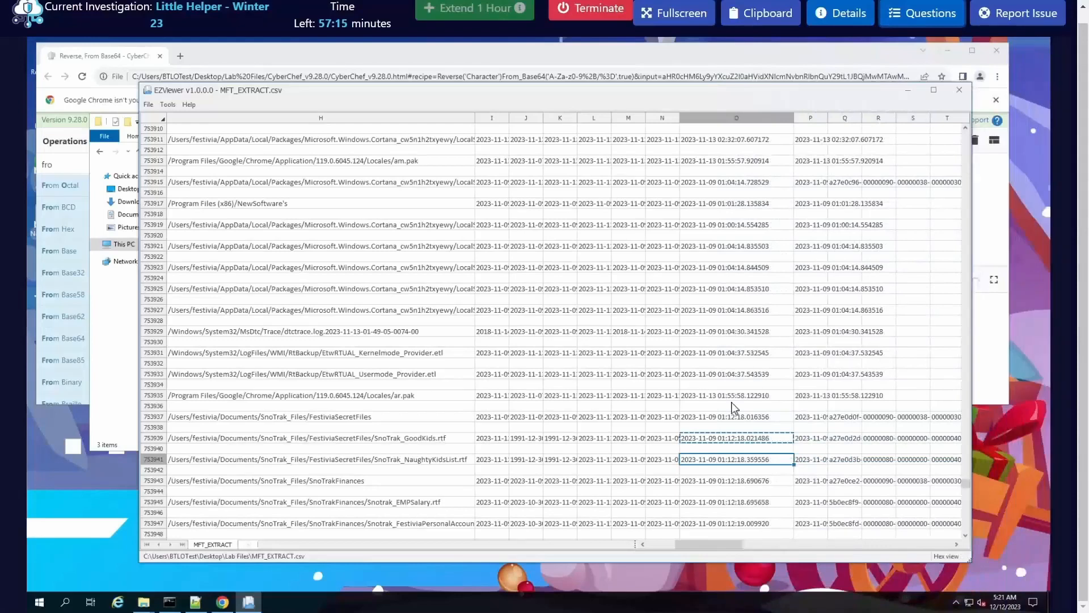
right_click(757, 460)
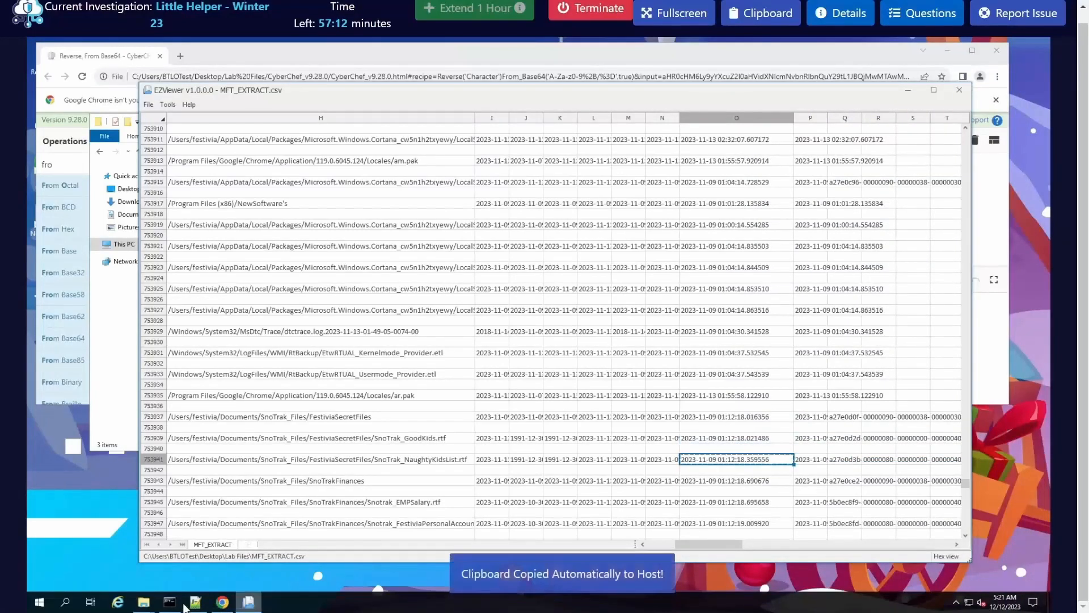
click(924, 13)
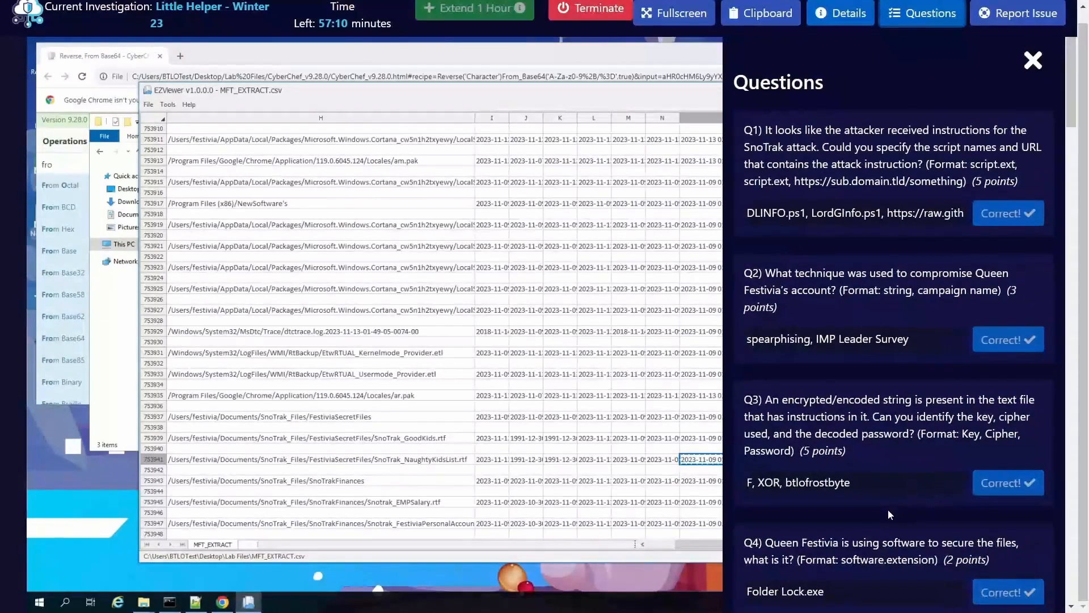
scroll(935, 470, down, 9)
click(944, 480)
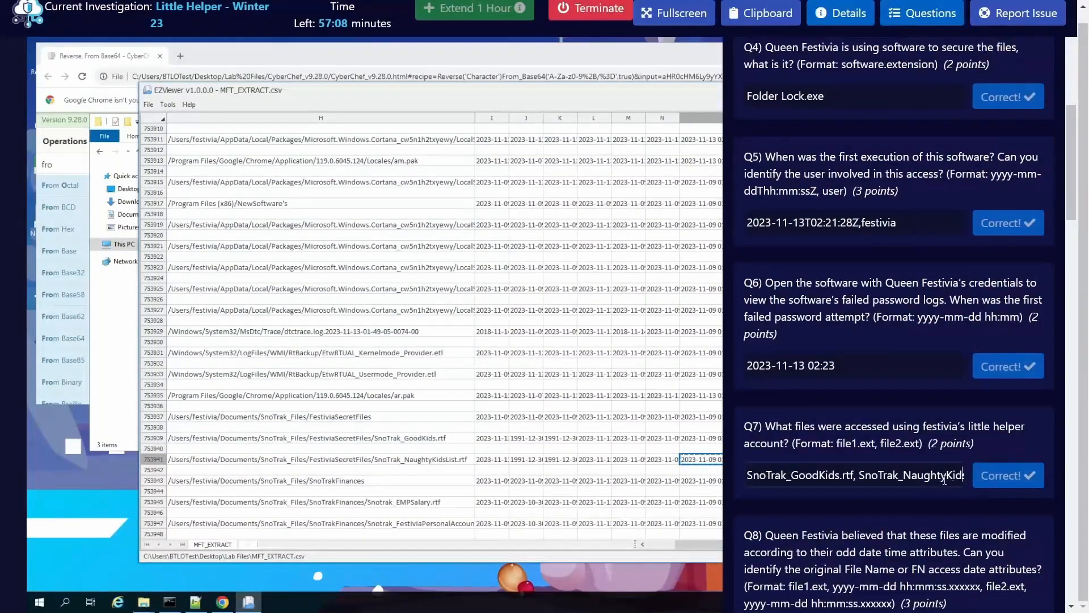
key(Right)
key(Right)
key(Right)
key(Right)
key(Right)
key(Right)
key(Right)
key(Right)
key(Right)
key(Right)
key(Right)
key(Right)
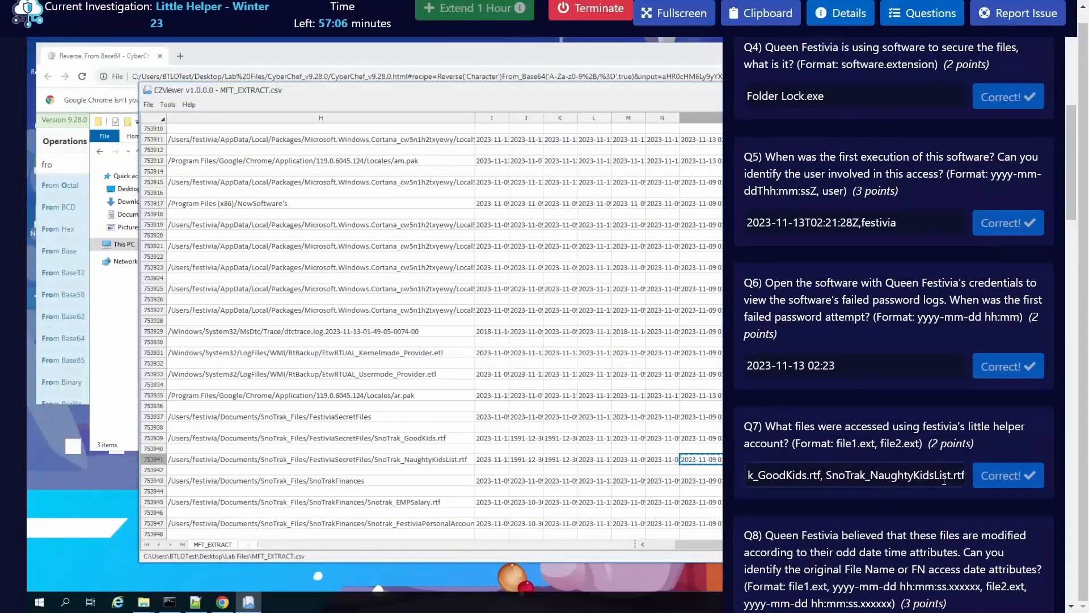
text(,)
key(ctrl+v)
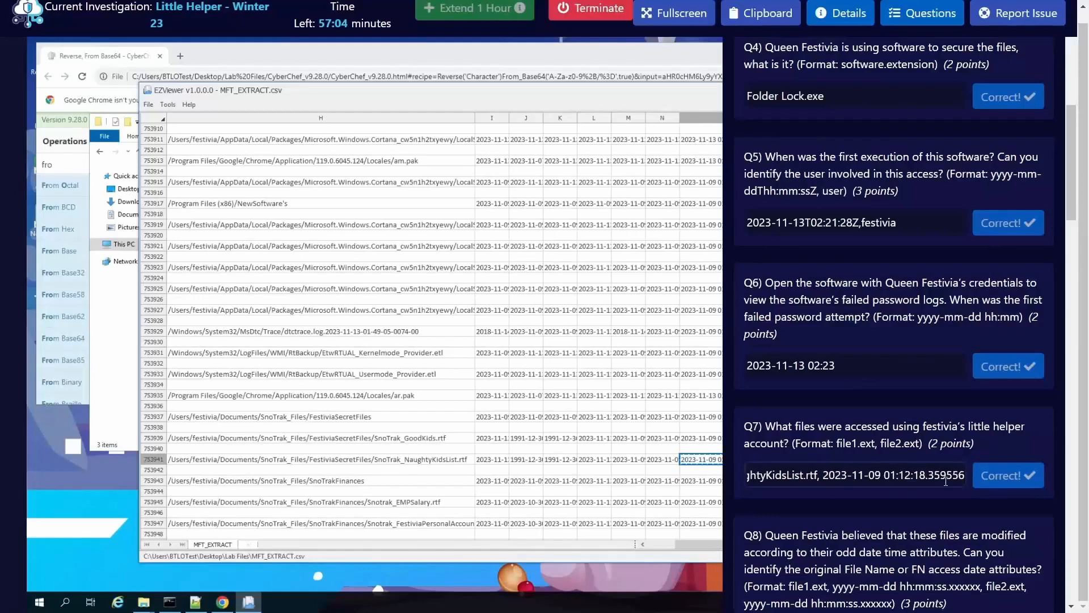
key(ctrl+z)
scroll(896, 516, down, 2)
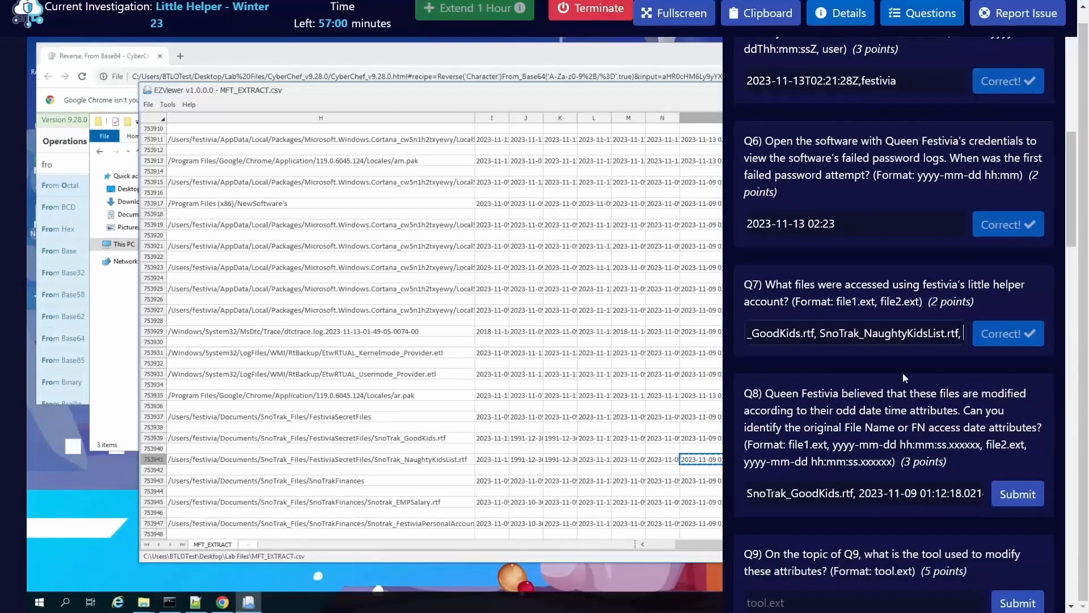
click(959, 487)
key(Right)
key(Right)
key(Right)
key(Right)
key(Right)
key(Right)
key(Right)
key(Right)
key(Right)
key(Right)
key(Right)
key(Right)
key(Right)
key(Right)
key(Right)
key(Right)
key(Right)
key(Right)
key(Right)
key(Right)
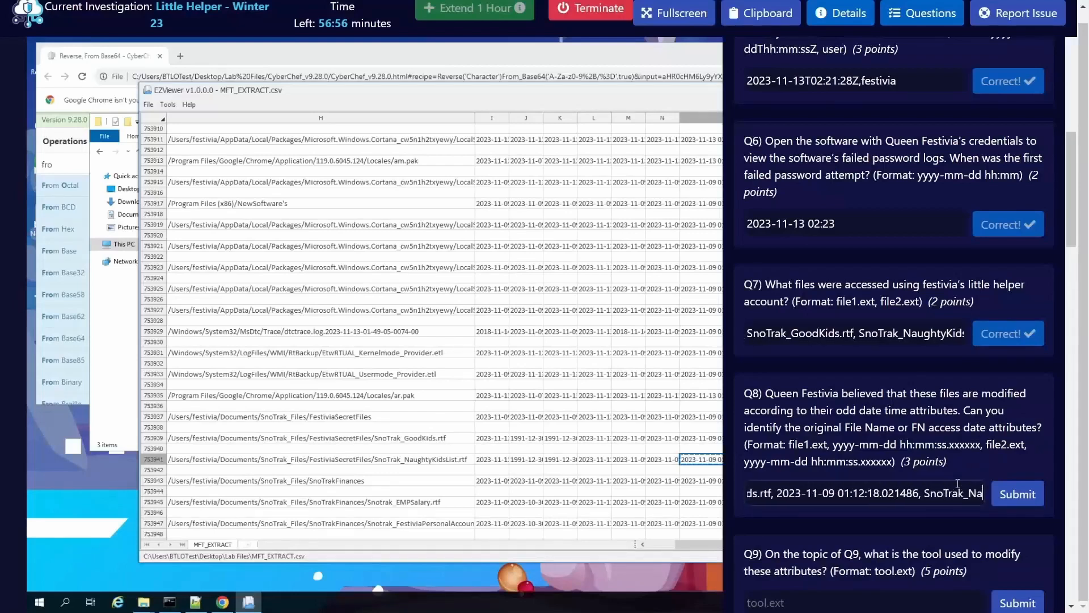
key(ctrl+v)
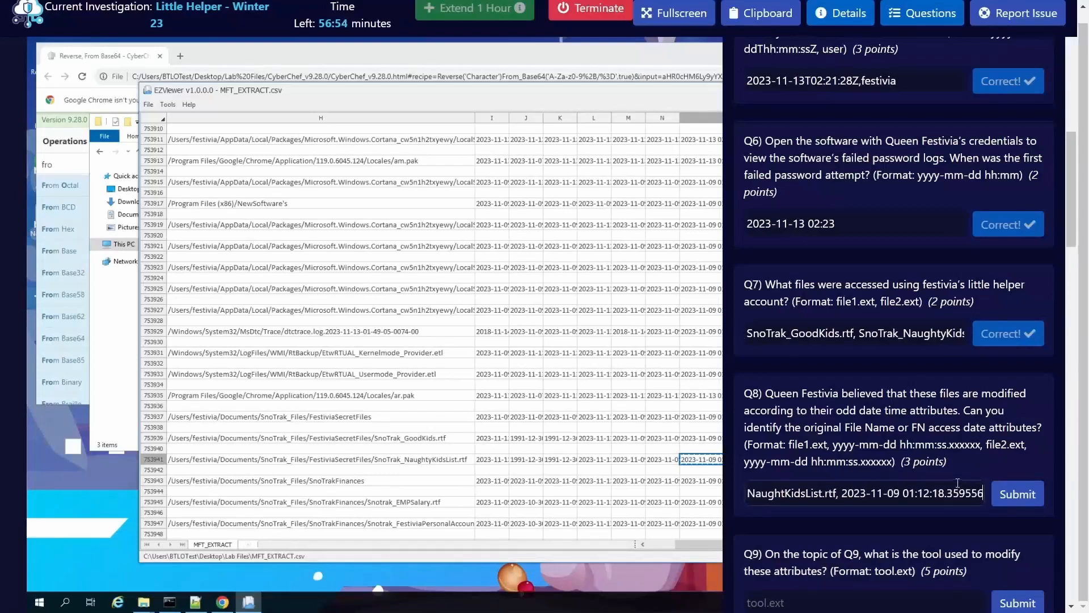
click(1016, 494)
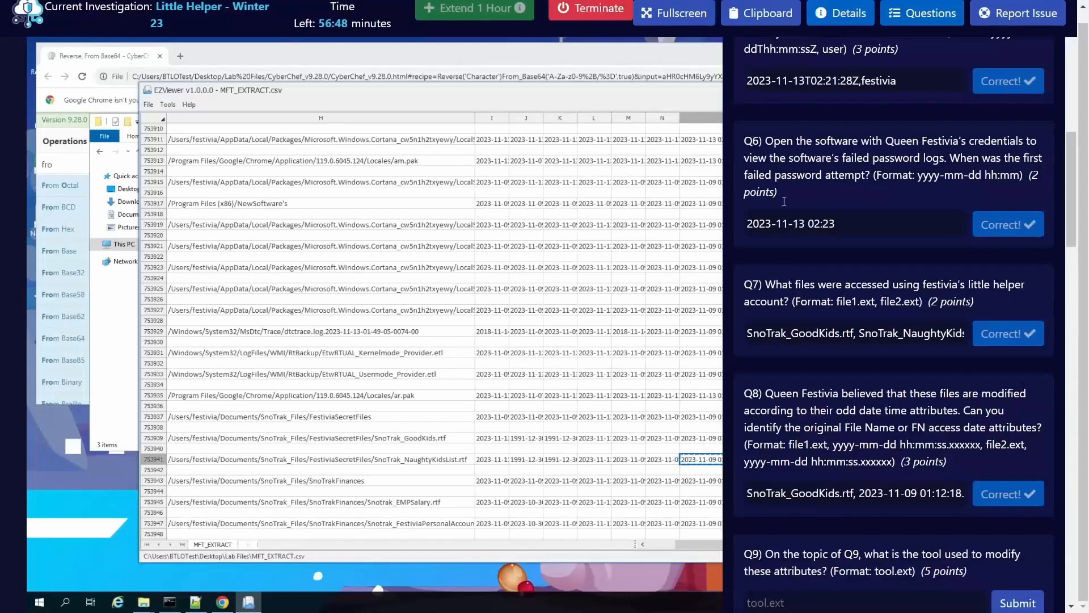
Step: Read Q9 about the attribute-modifying tool and switch to sec_exe_Extract.txt in Notepad++
scroll(906, 324, down, 1)
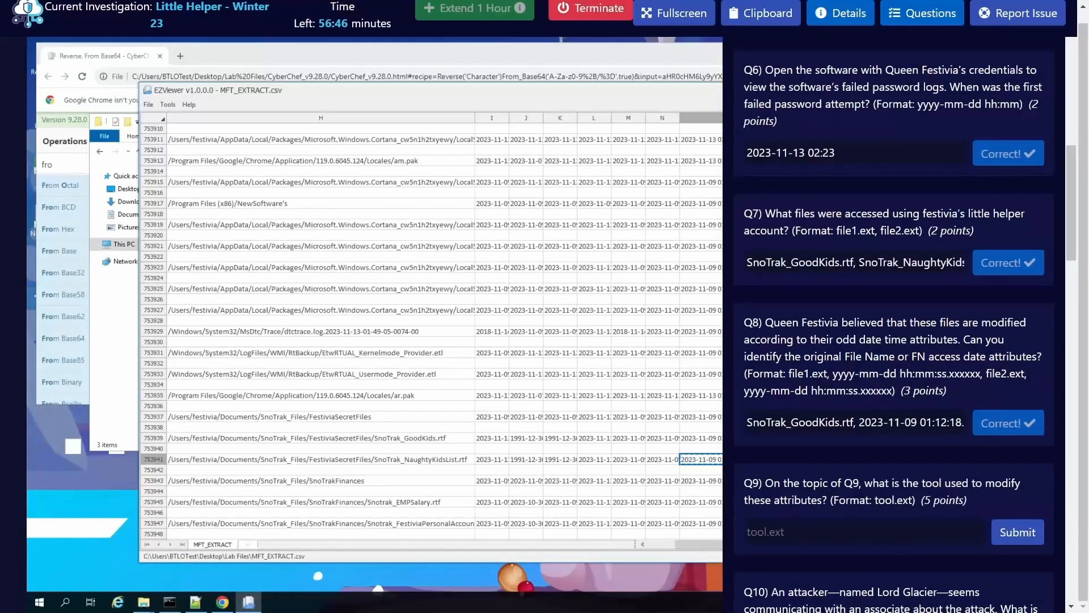
scroll(820, 373, down, 2)
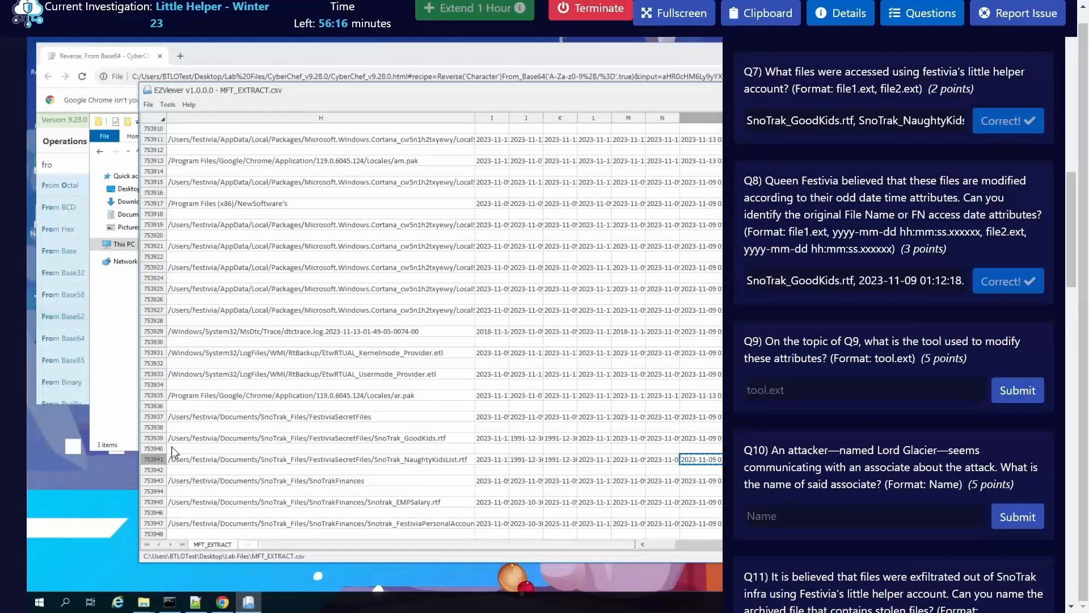
click(103, 371)
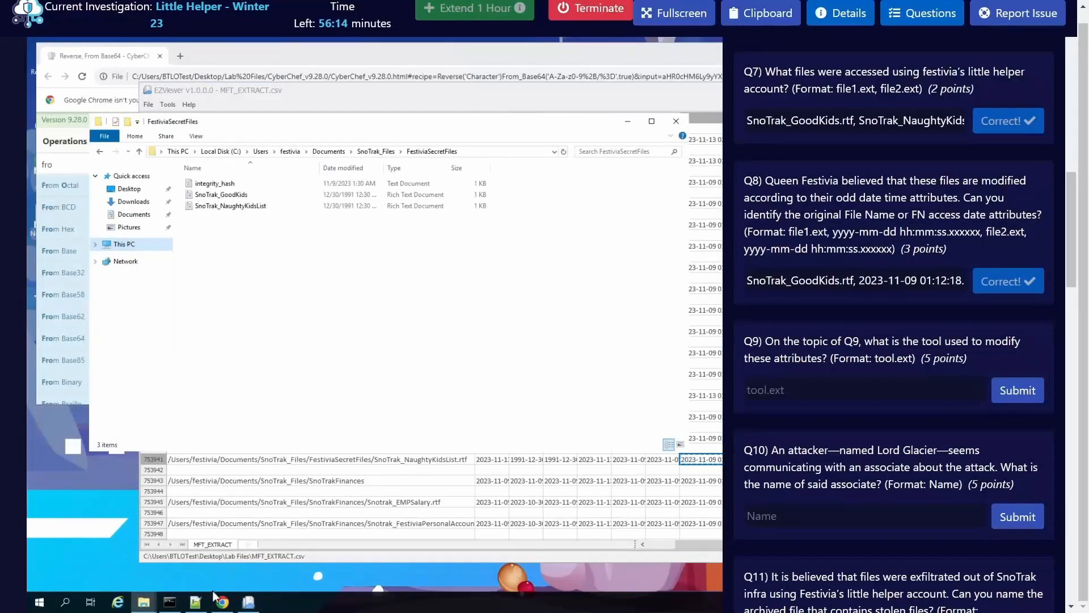
click(195, 602)
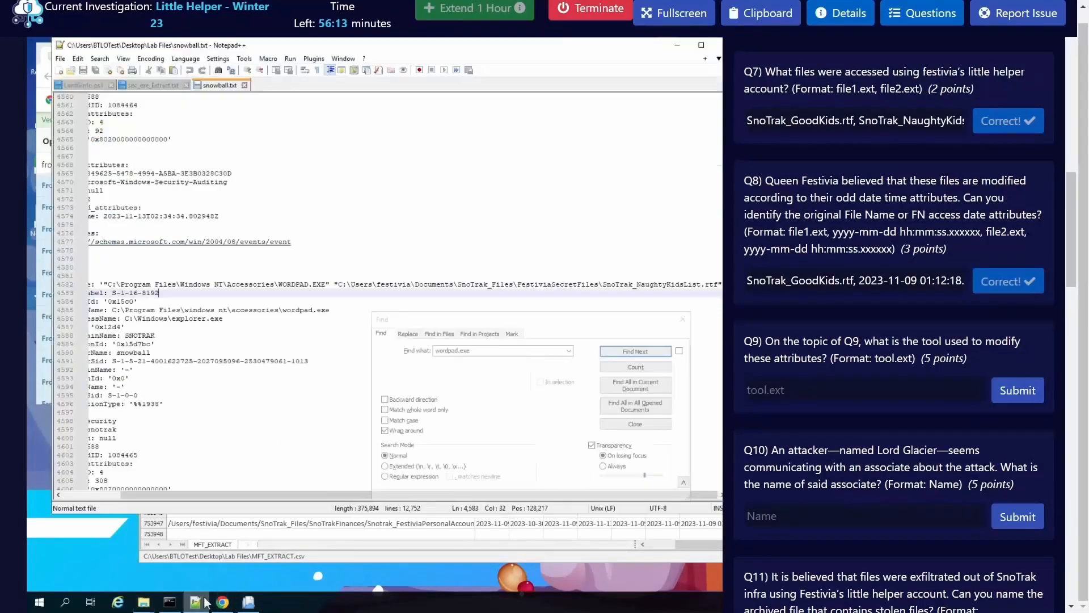
click(145, 85)
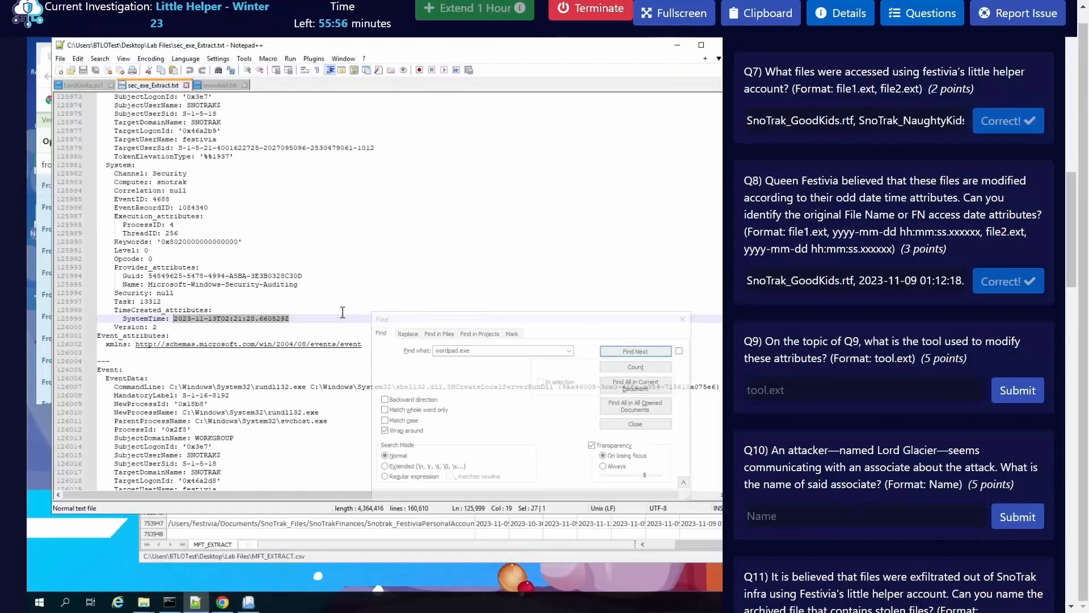
Step: Find all occurrences of ".exe" in sec_exe_Extract.txt
click(499, 352)
double_click(479, 352)
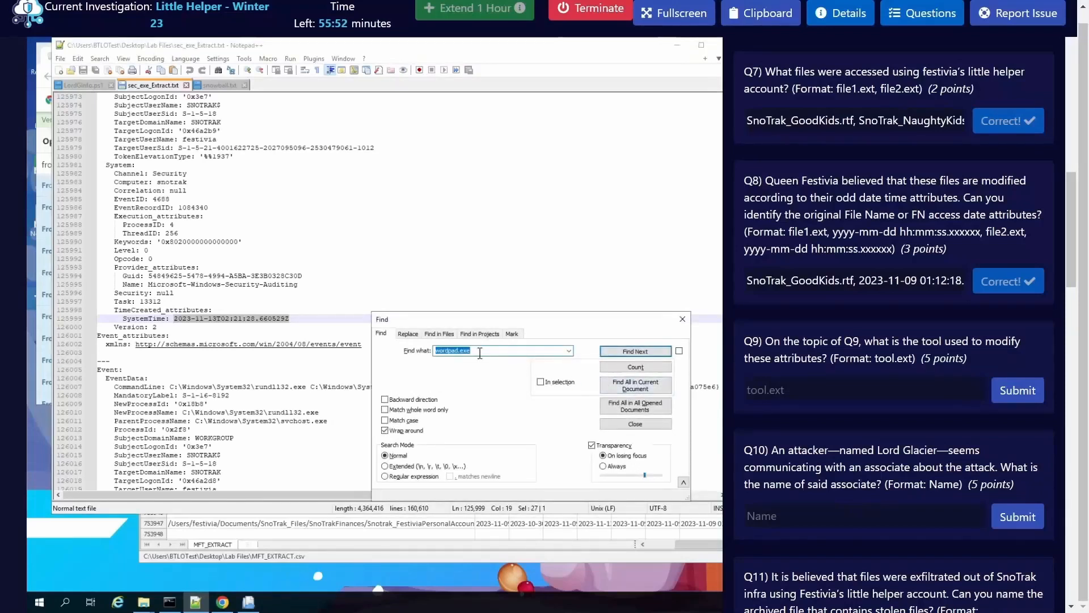
click(480, 352)
text(.exe)
double_click(487, 351)
text(.ex)
click(636, 385)
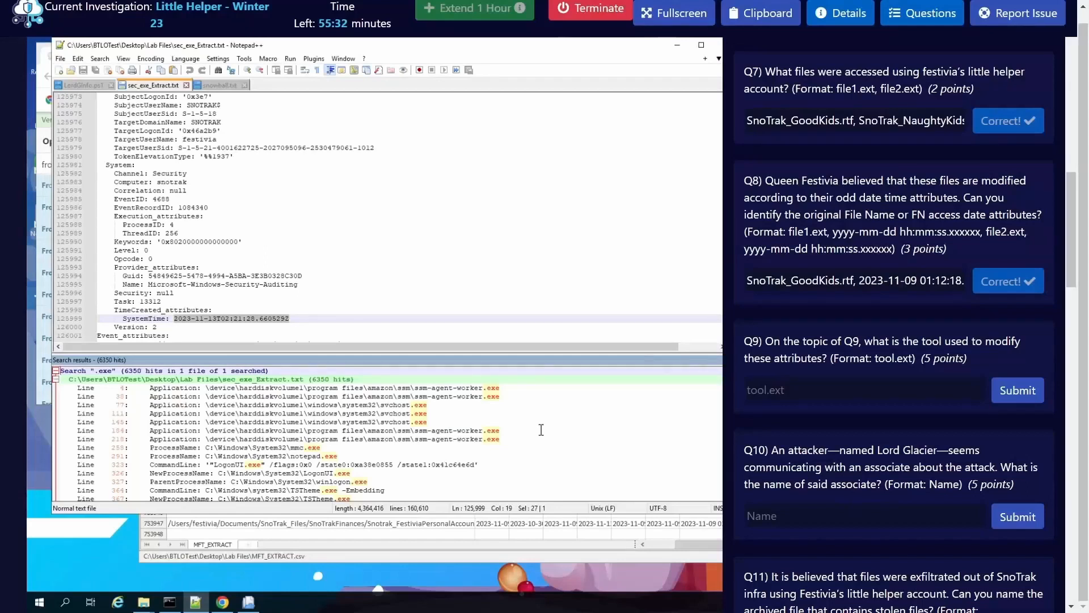
Step: Look through the .exe matches for the timestamp-changing tool and select nTimestomp_v1.2_x64.exe in the command line at line 132536
scroll(541, 429, down, 4)
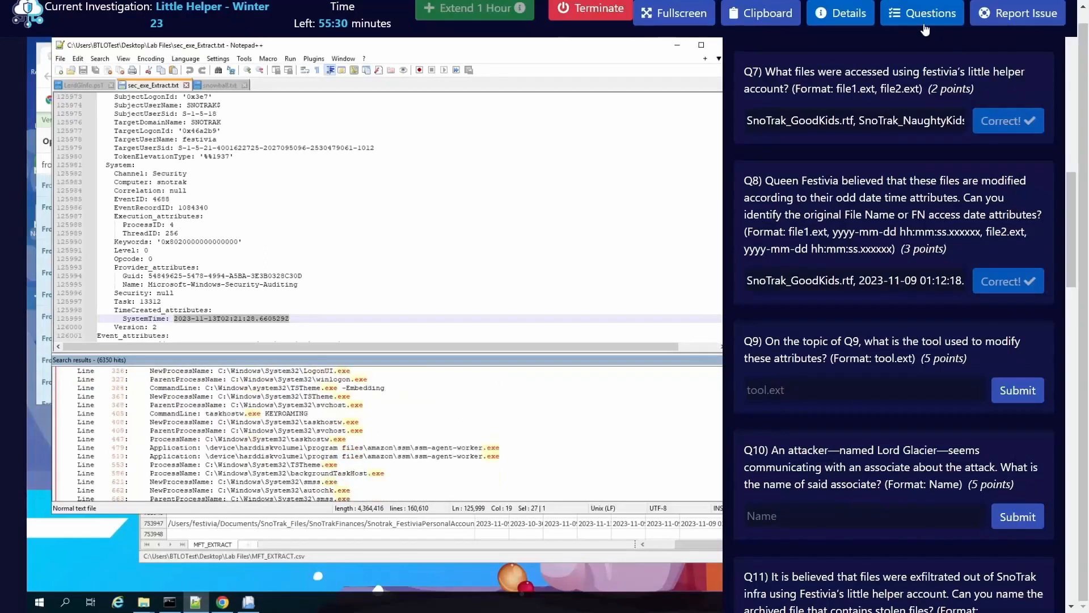
click(923, 23)
scroll(547, 400, down, 5)
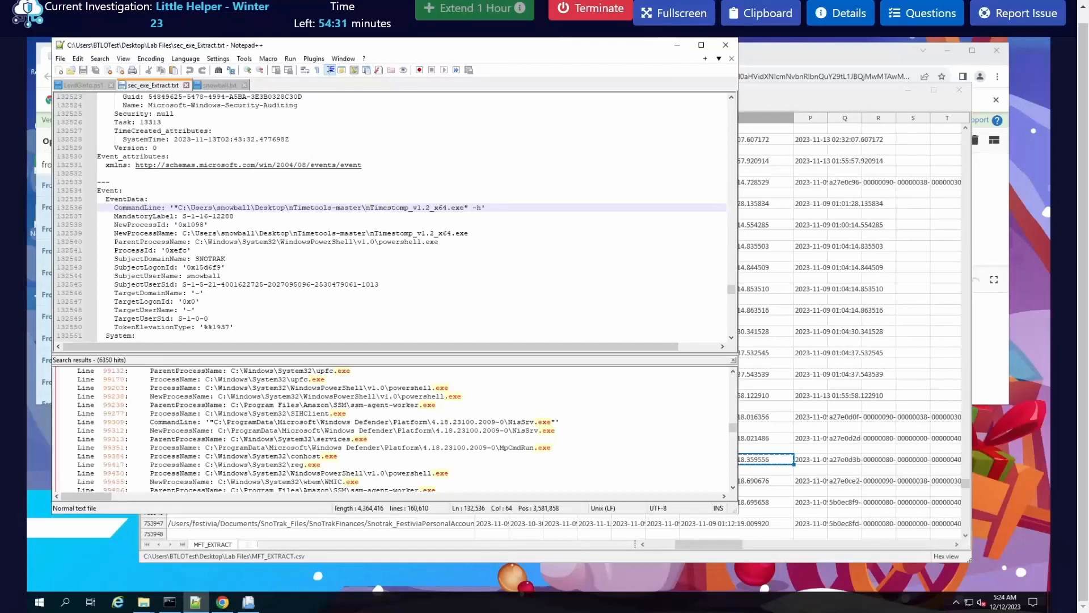
click(419, 210)
drag(368, 208, 459, 210)
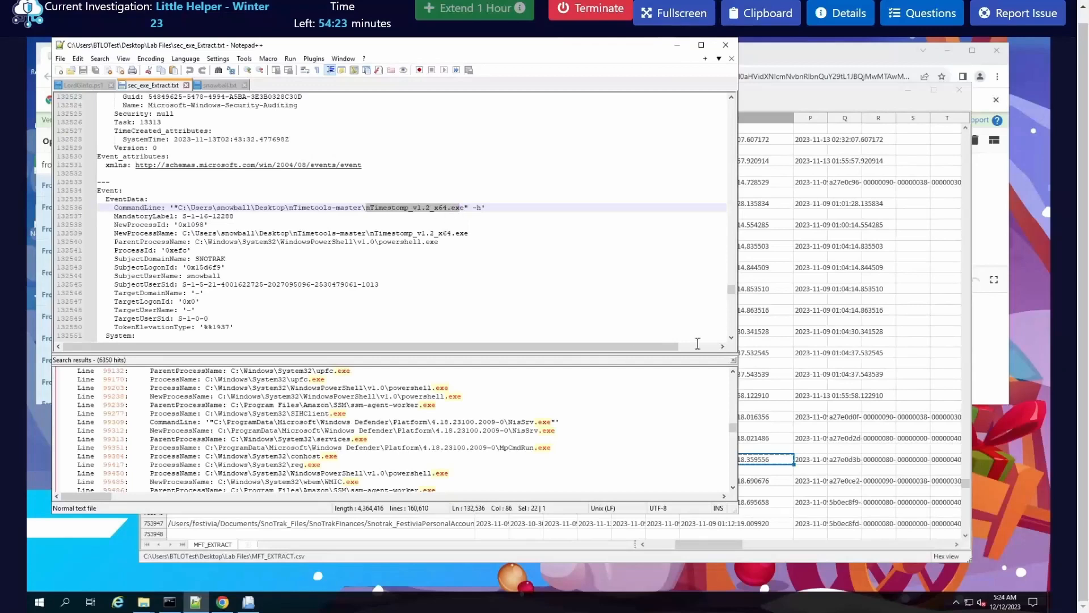
Step: Reread Q9 and find all occurrences of nTimestomp_v1.2_x64.exe in sec_exe_Extract.txt
click(920, 22)
scroll(877, 511, down, 10)
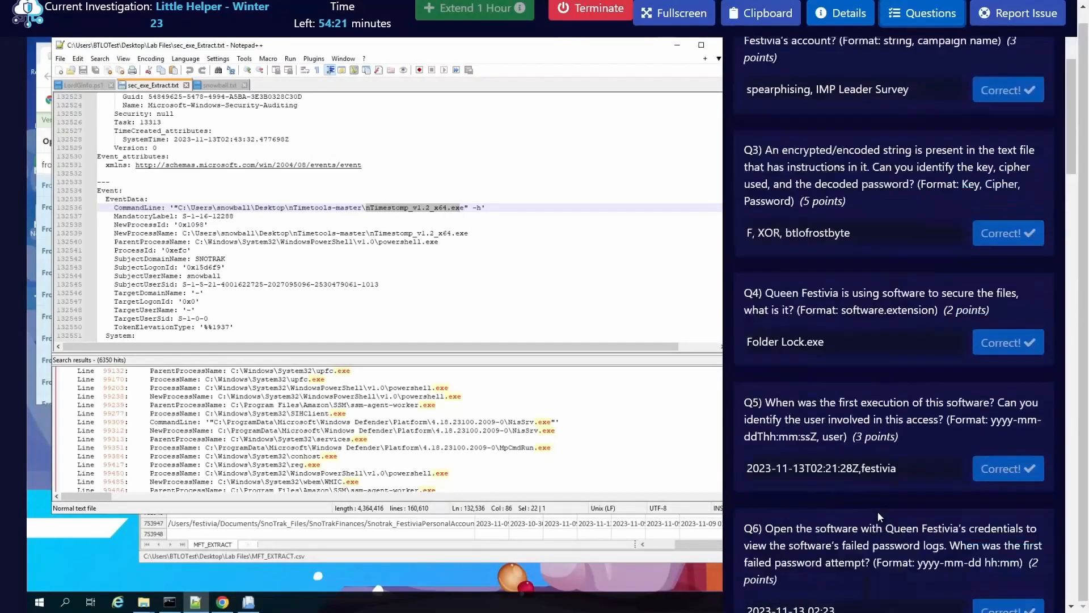
scroll(858, 479, down, 4)
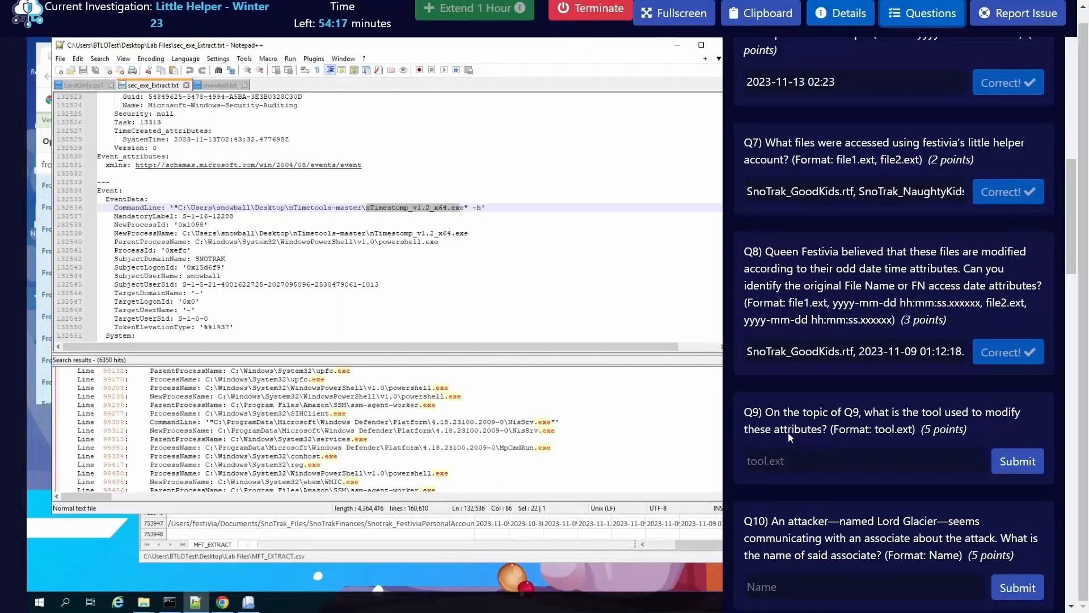
click(431, 207)
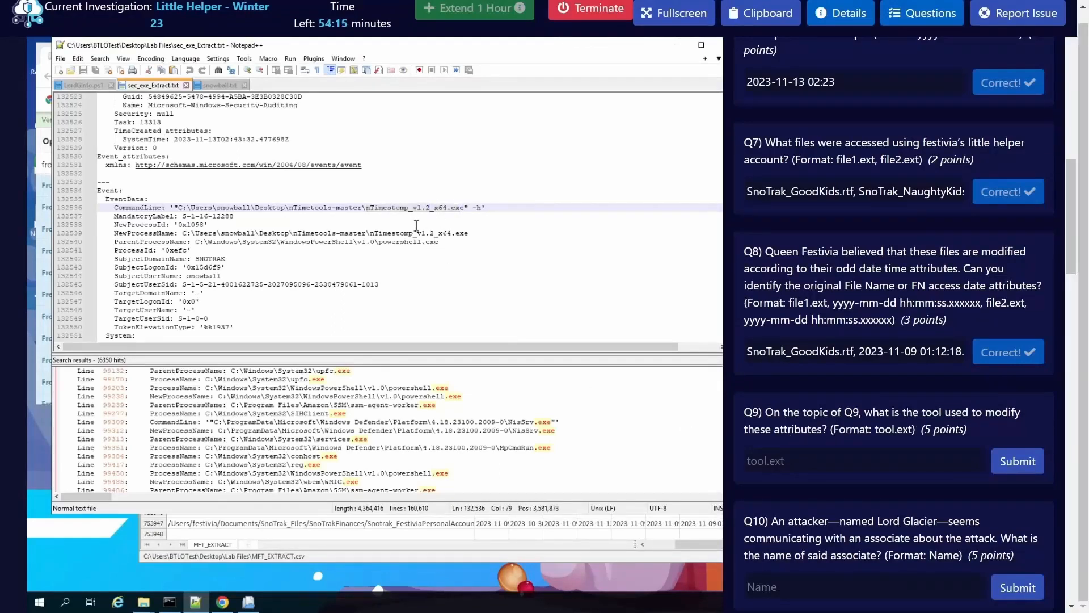
drag(366, 208, 464, 209)
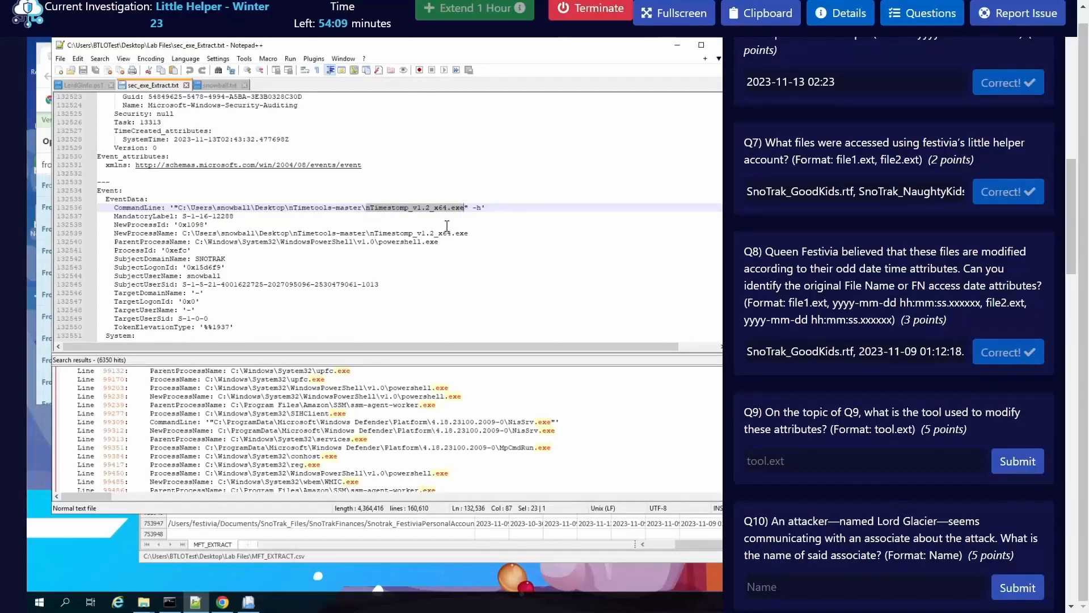
key(ctrl+f)
click(610, 350)
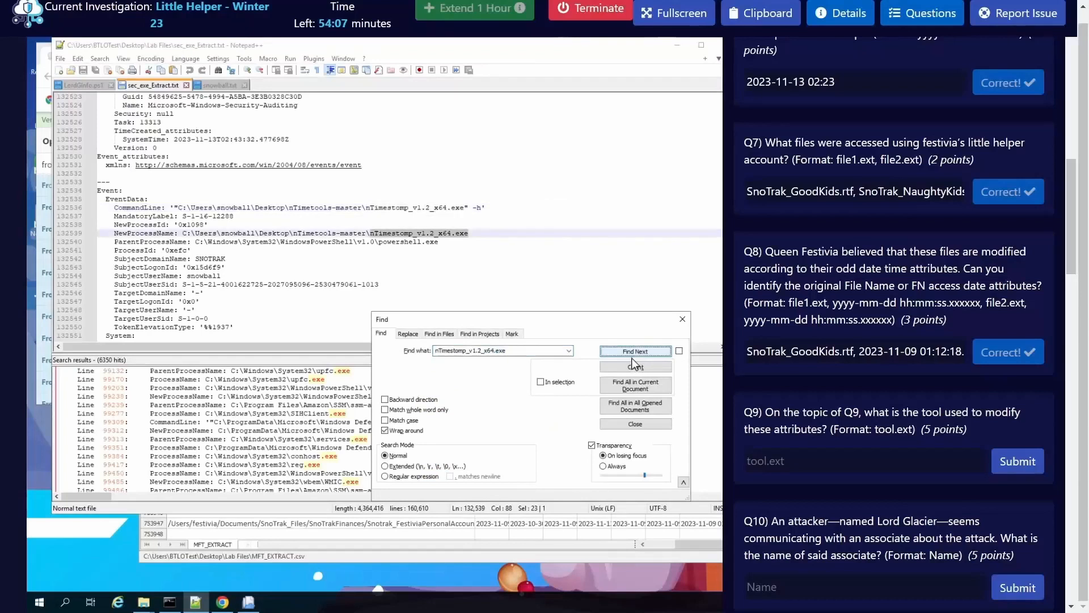
click(651, 388)
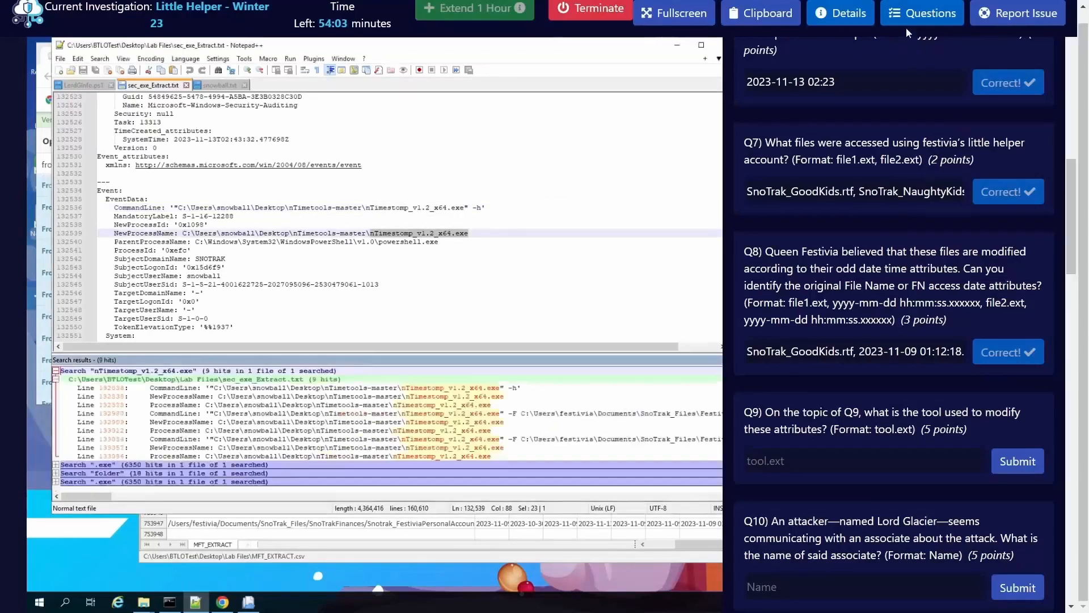
click(925, 14)
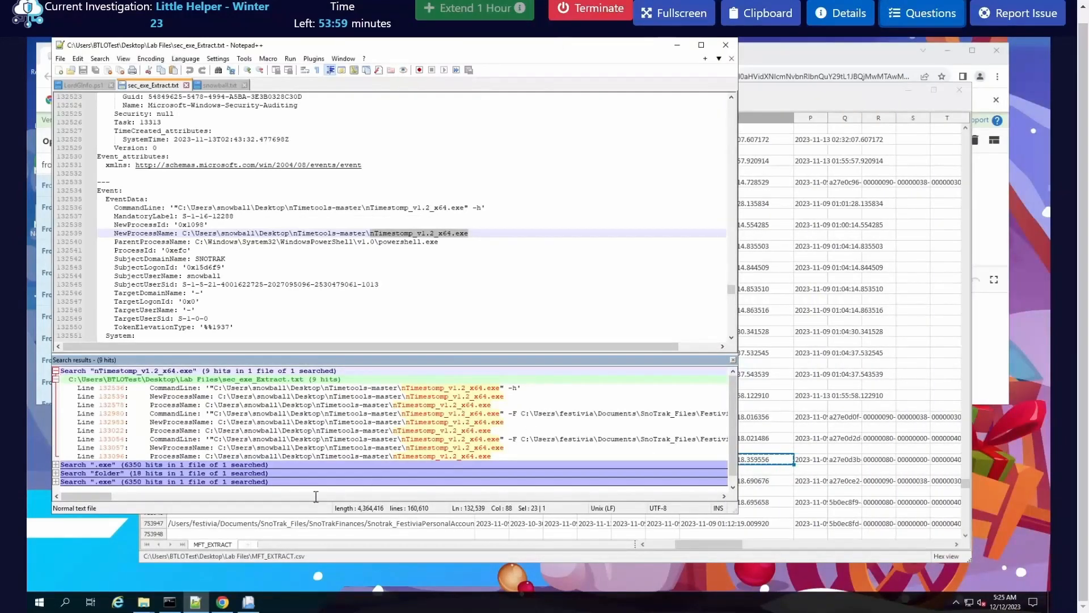
Step: Examine the timestamp arguments in the nTimestomp command lines and jump to the SnoTrak_GoodKids.rtf match at line 132980
drag(93, 497, 135, 503)
double_click(402, 413)
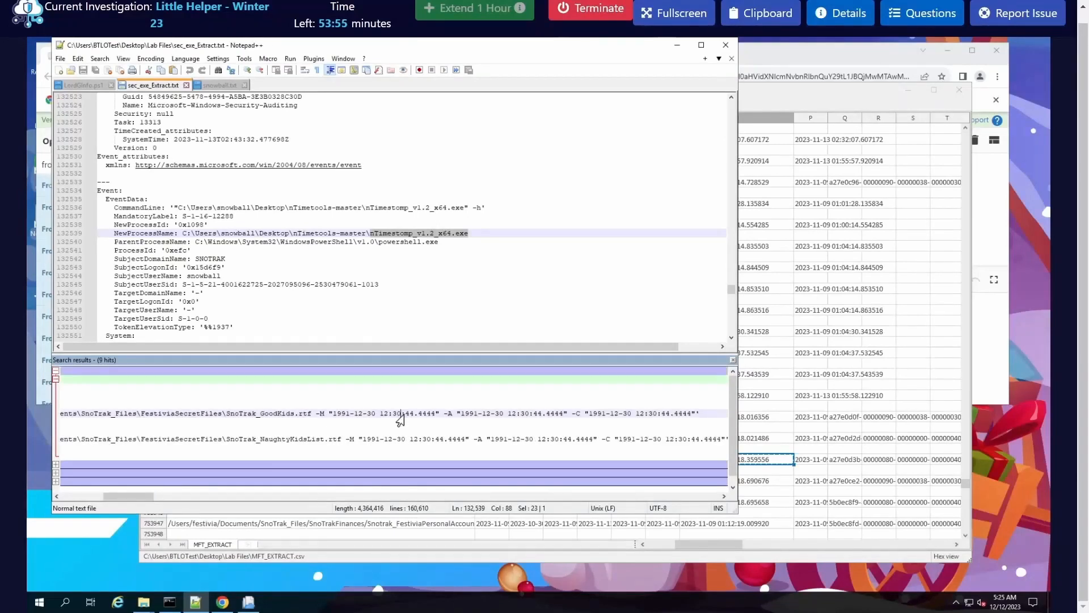
drag(125, 501, 46, 504)
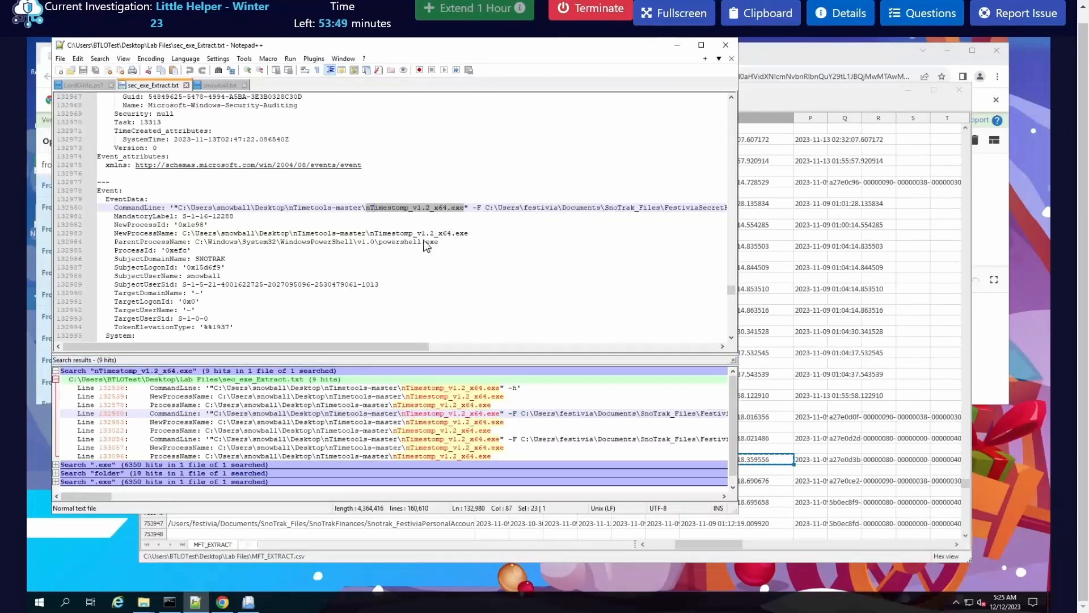
Step: Copy the tool name nTimestomp_v1.2_x64.exe from the command line at line 132980
click(375, 208)
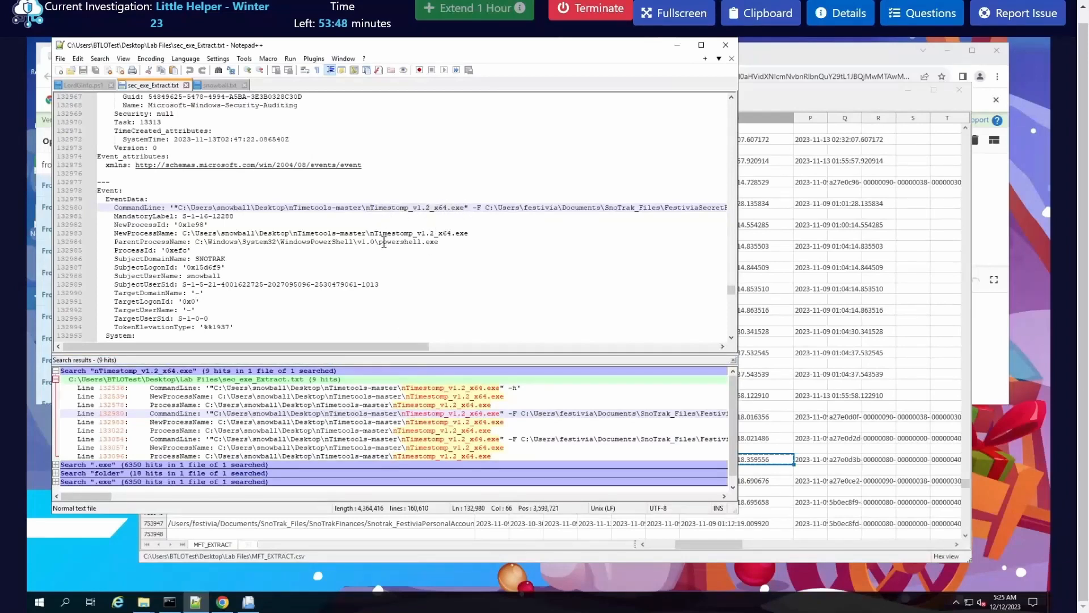
drag(362, 208, 442, 207)
click(367, 208)
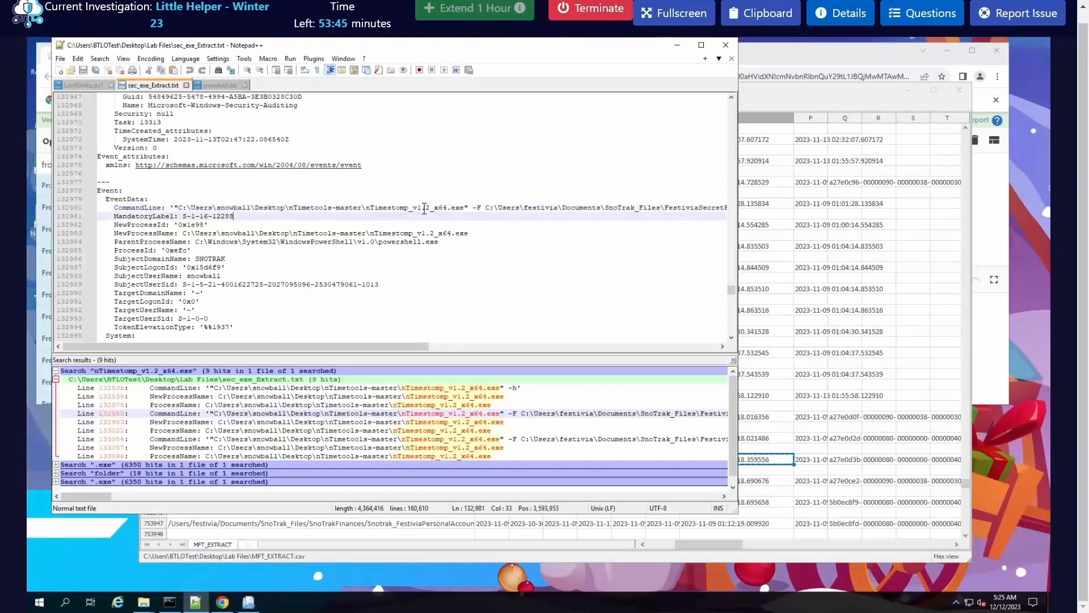
drag(367, 208, 461, 210)
right_click(462, 211)
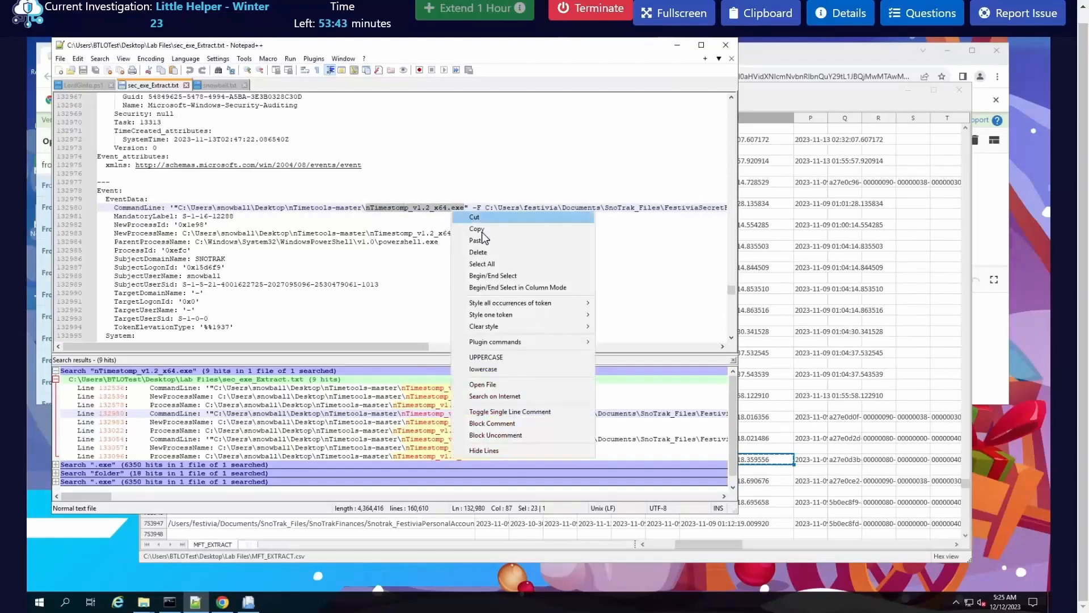
click(481, 228)
Step: Enter the copied nTimestomp_v1.2_x64.exe as the Q9 answer and submit it
click(921, 13)
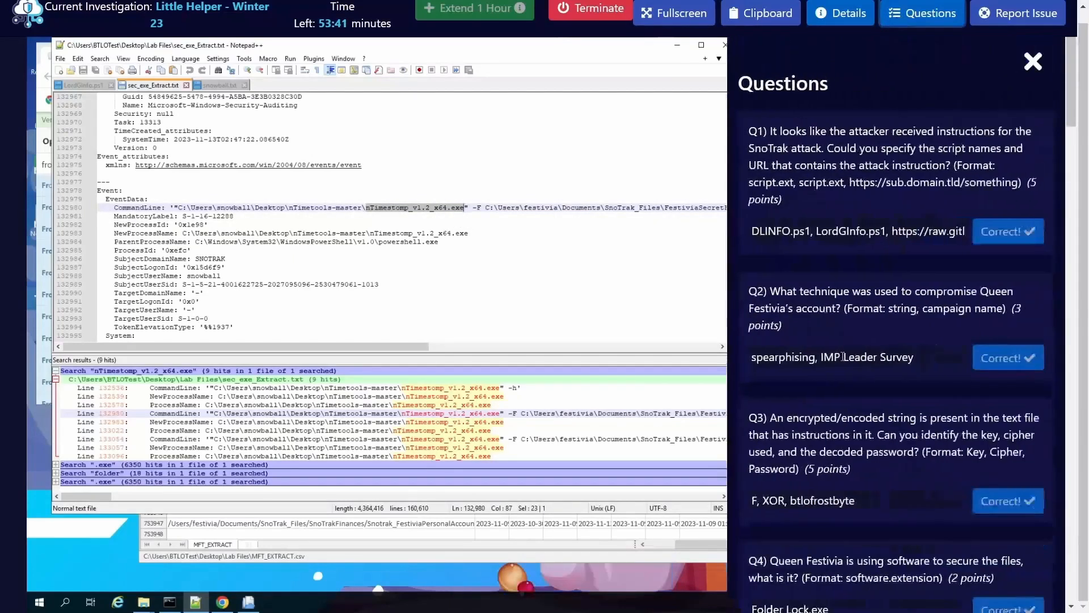
scroll(839, 425, down, 10)
scroll(844, 438, down, 6)
click(851, 319)
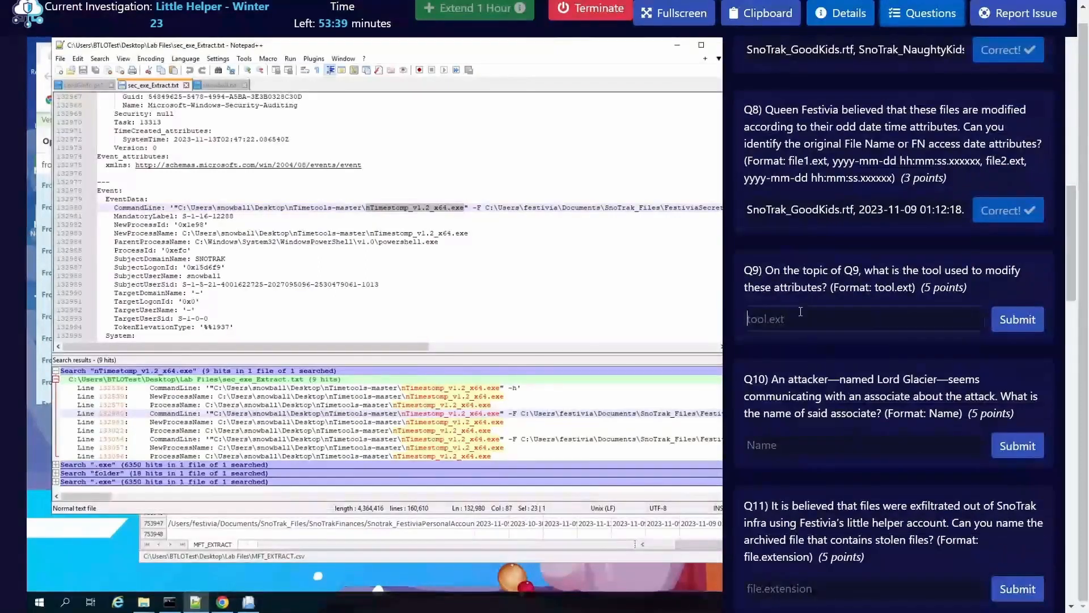
key(ctrl+v)
click(1028, 328)
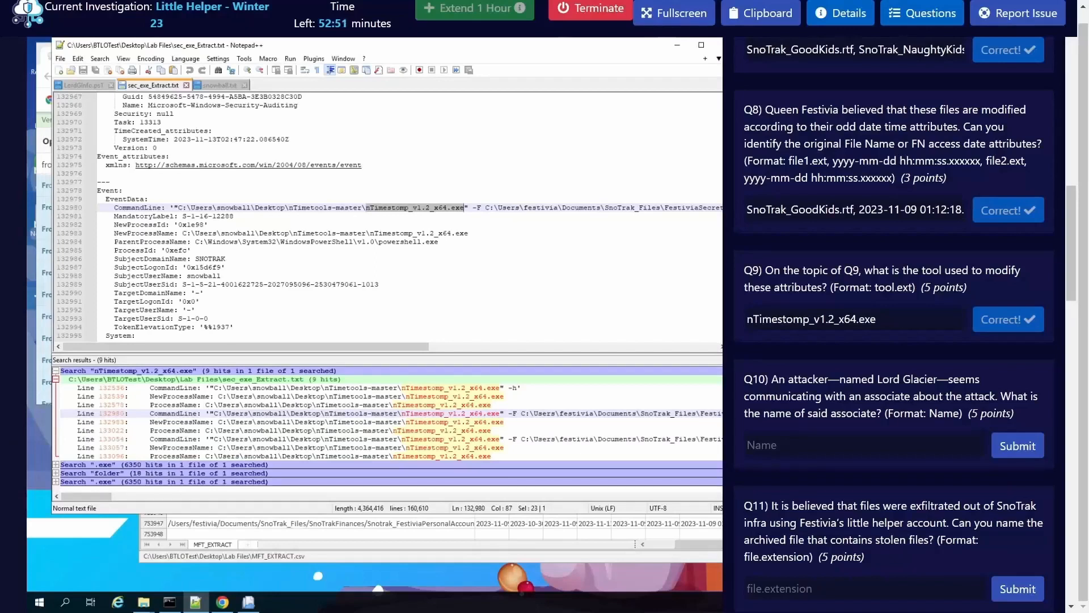
Step: Switch to Lord Glacier's instruction text in the local browser and copy the addressee name Krampwn
key(alt+Tab)
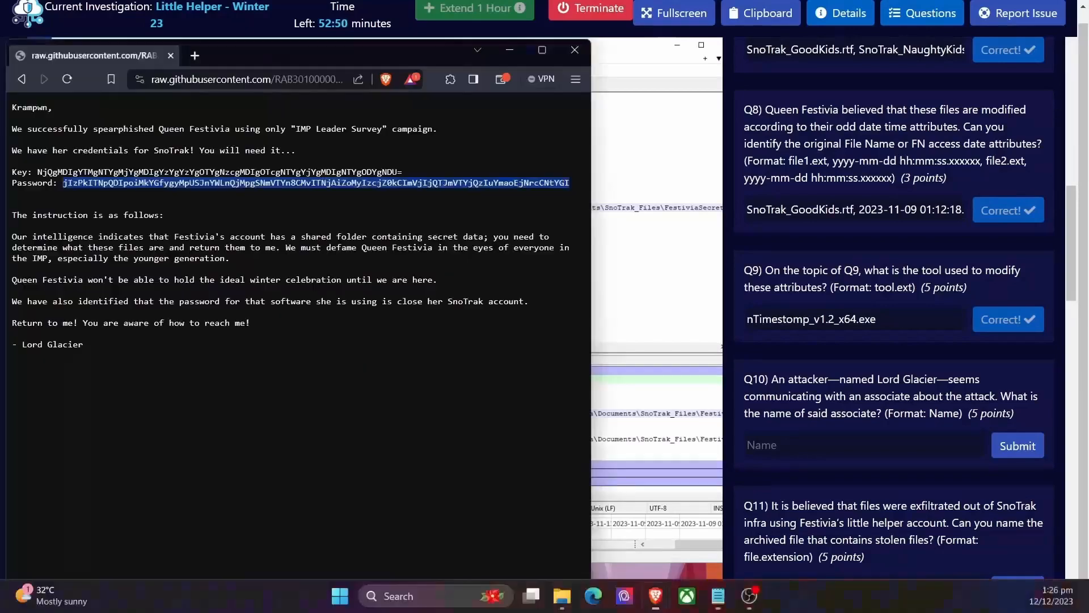
click(911, 13)
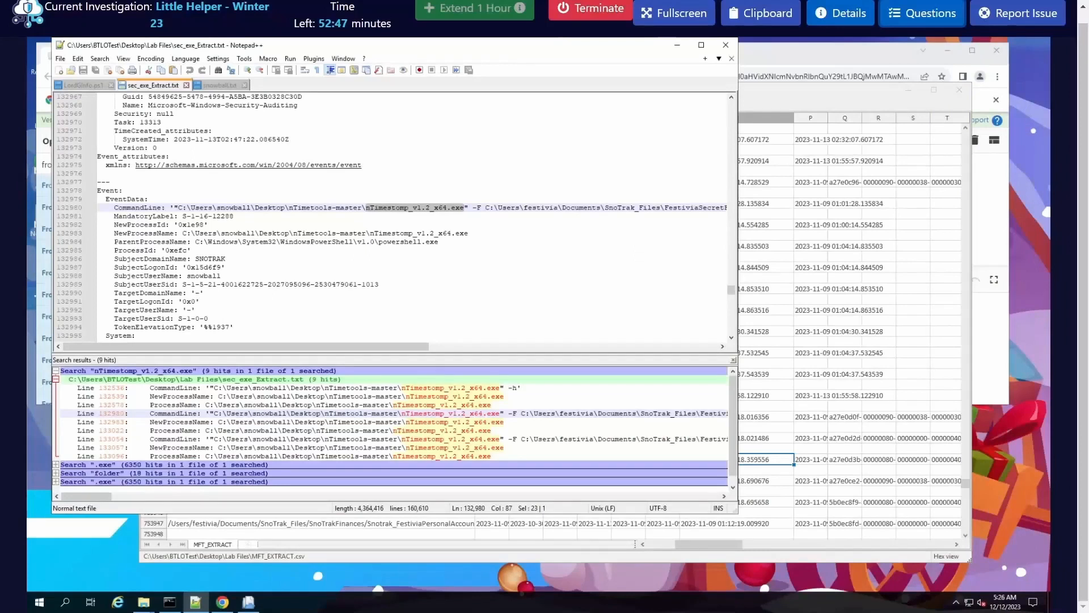
key(alt+Tab)
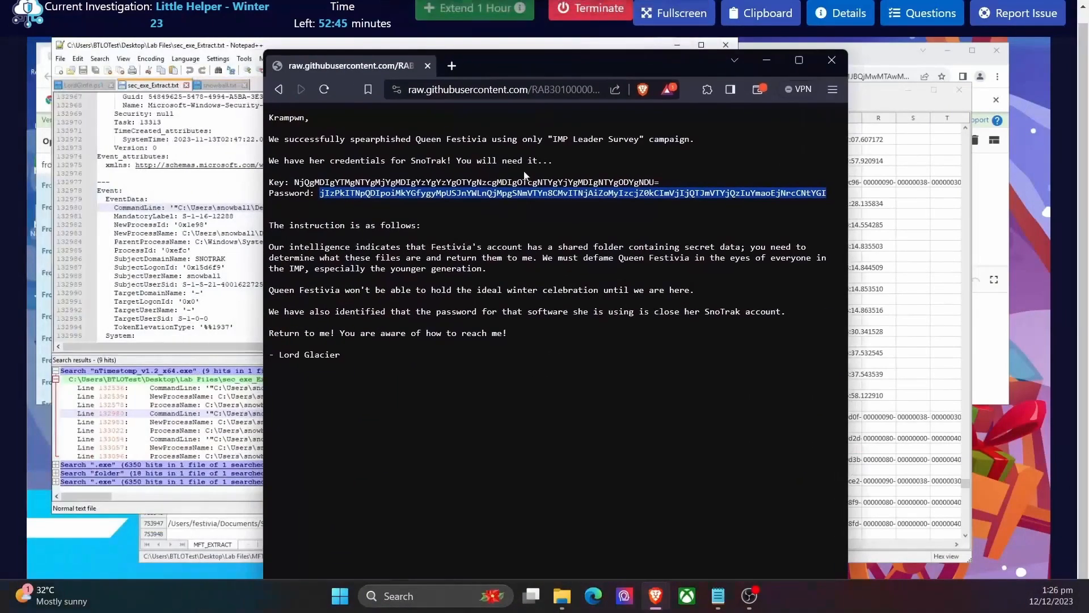
click(525, 174)
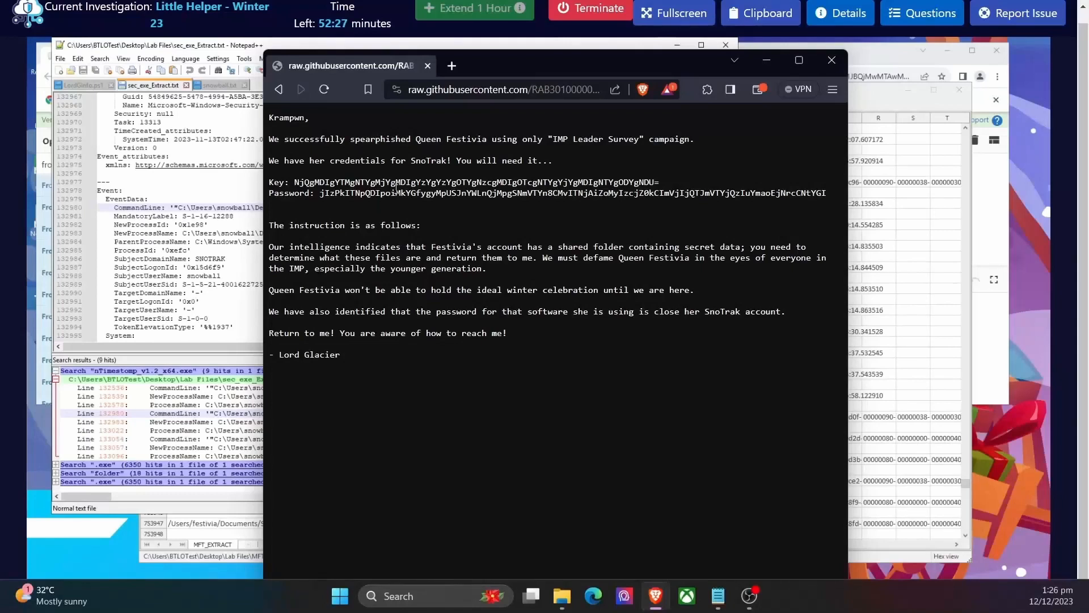
double_click(288, 118)
right_click(288, 120)
click(310, 127)
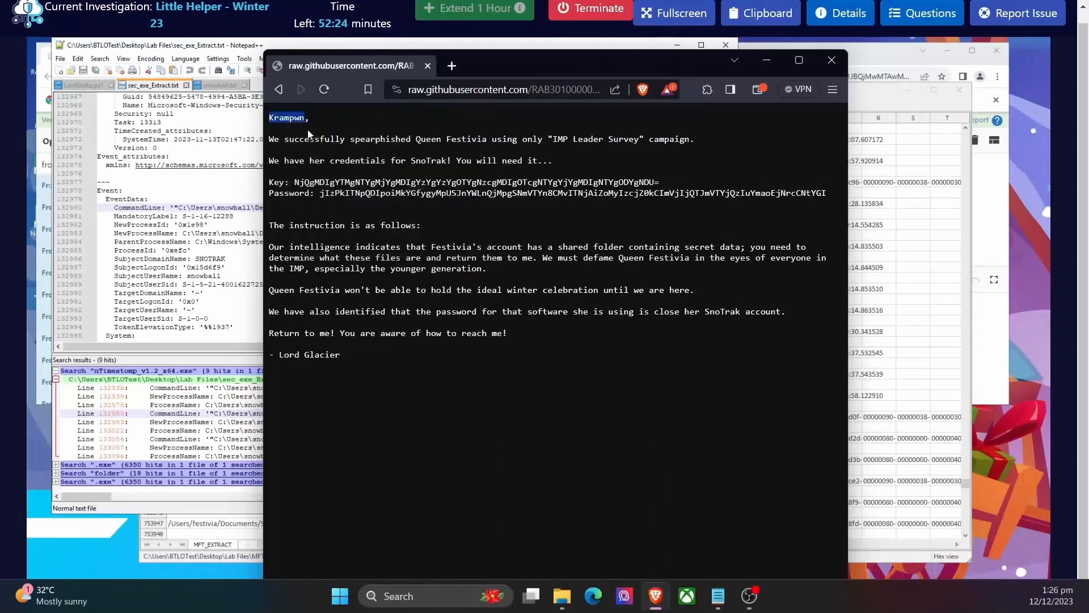
Step: Enter Krampwn as the Q10 answer for Lord Glacier's associate and submit it
click(913, 20)
scroll(842, 509, down, 10)
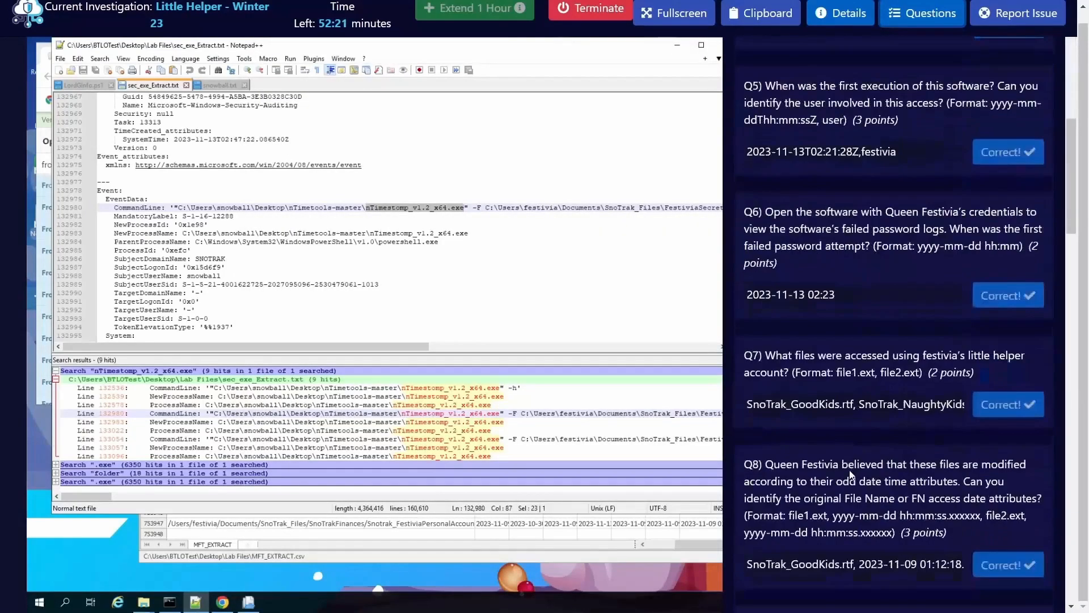
scroll(851, 476, down, 5)
click(790, 441)
text(K)
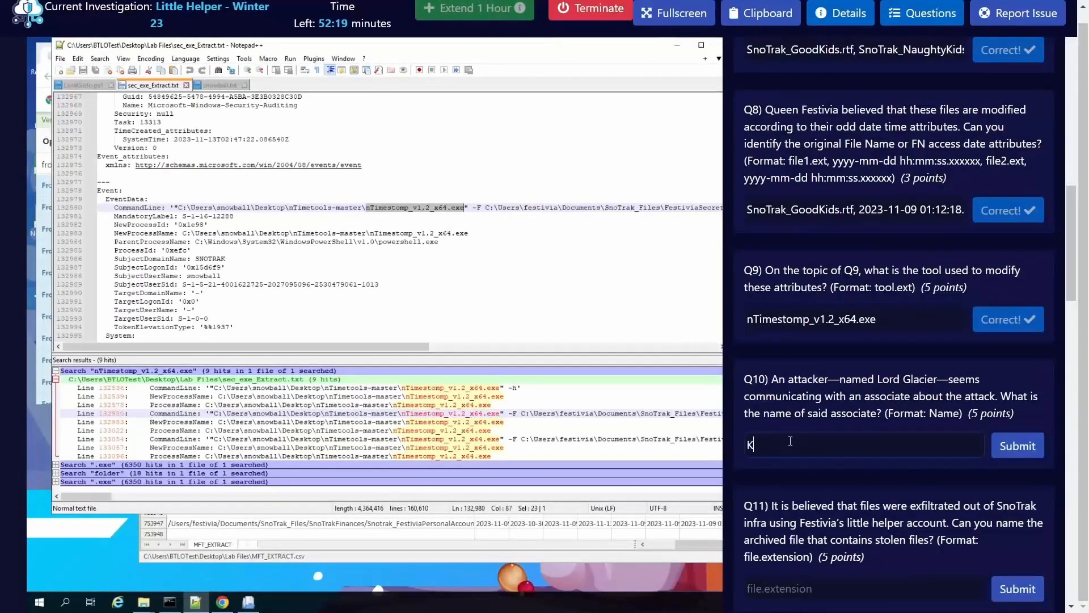
text(rampwn)
click(1011, 458)
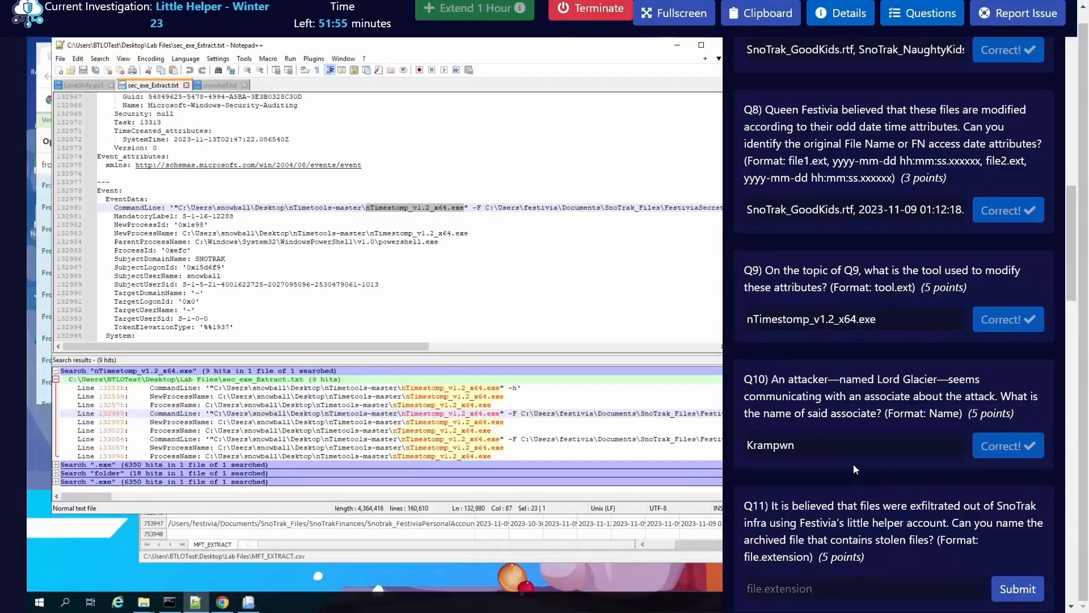
Step: Read Q11 about the exfiltrated archive and minimize the open windows to reach the Command Prompt
scroll(853, 464, down, 1)
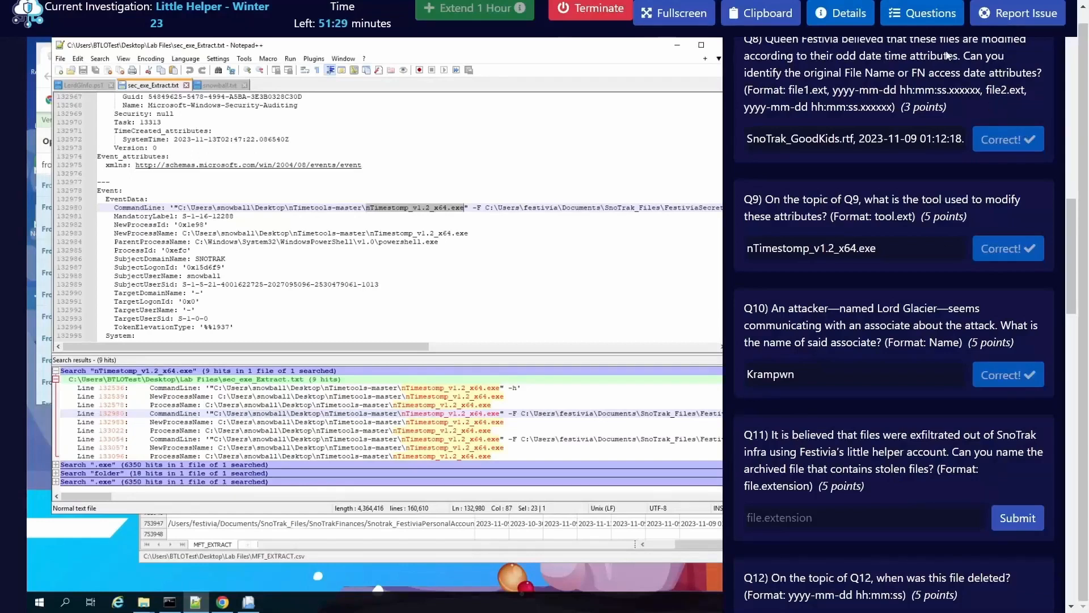
click(919, 24)
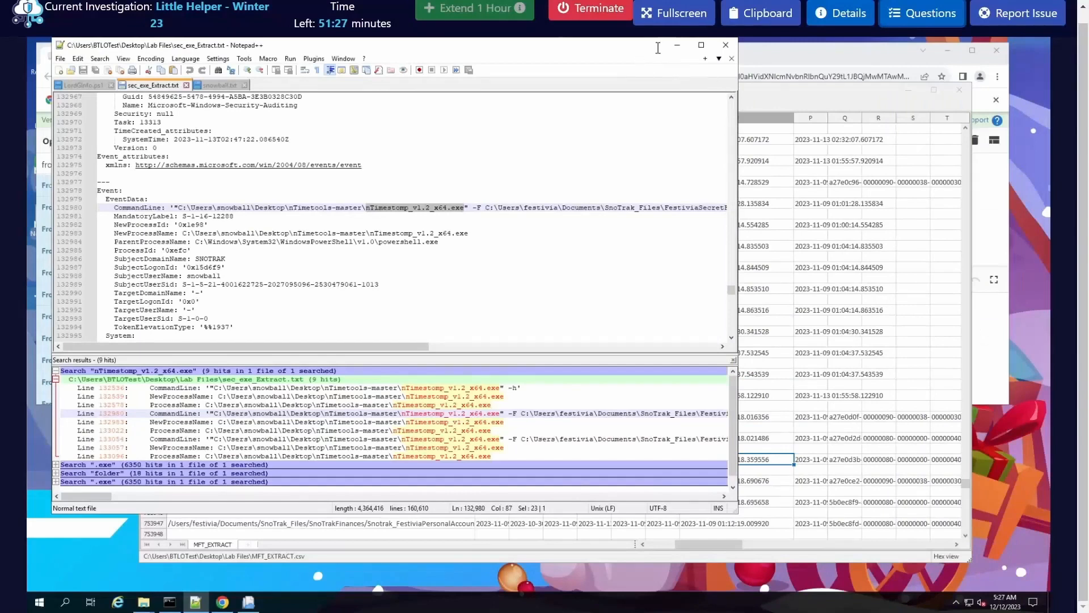
click(677, 45)
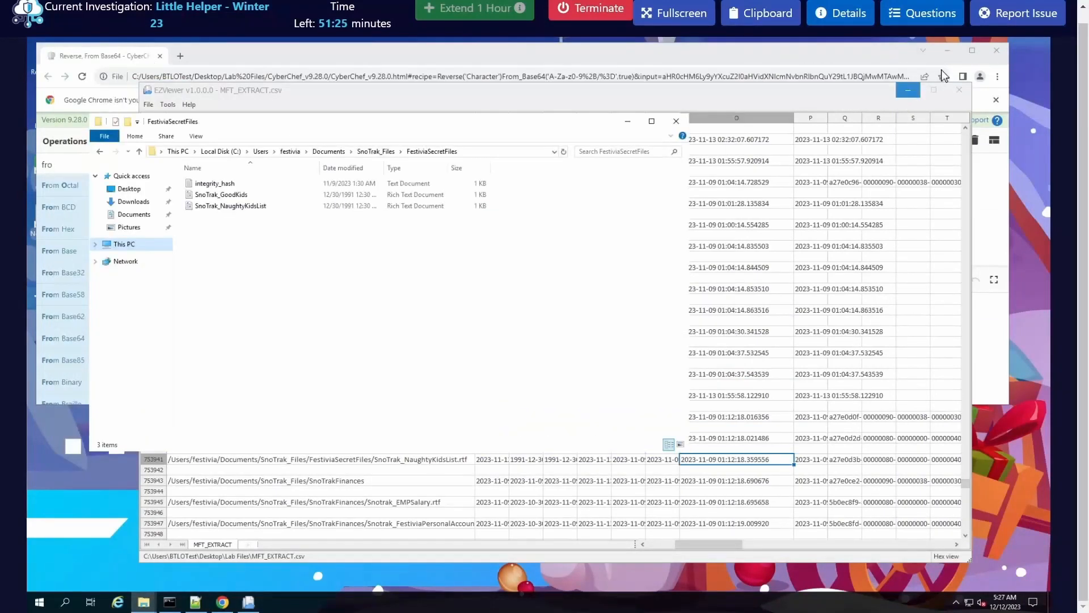
click(908, 91)
click(948, 50)
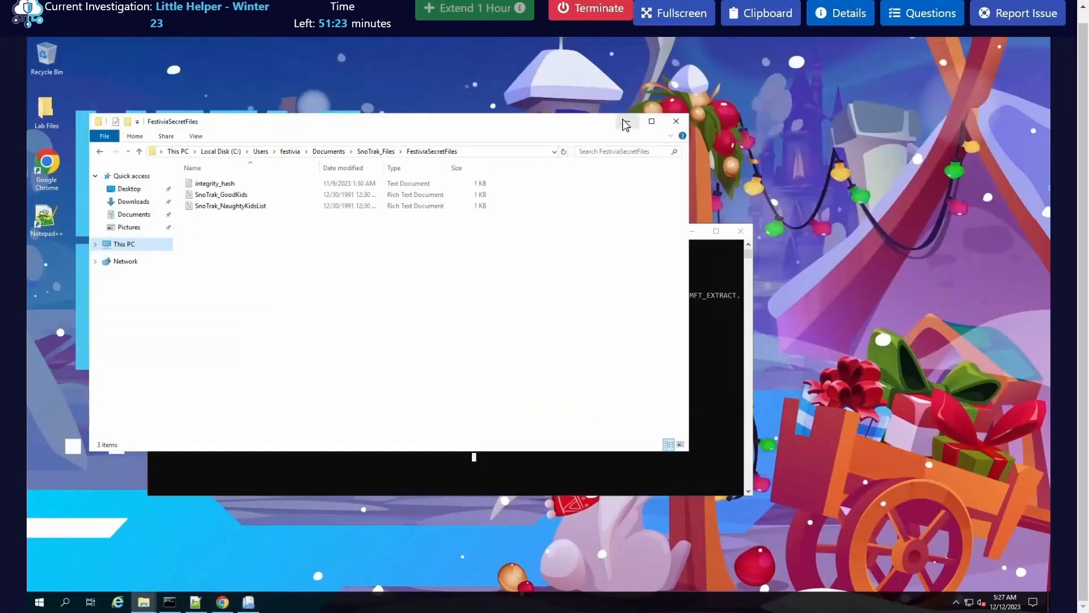
click(626, 125)
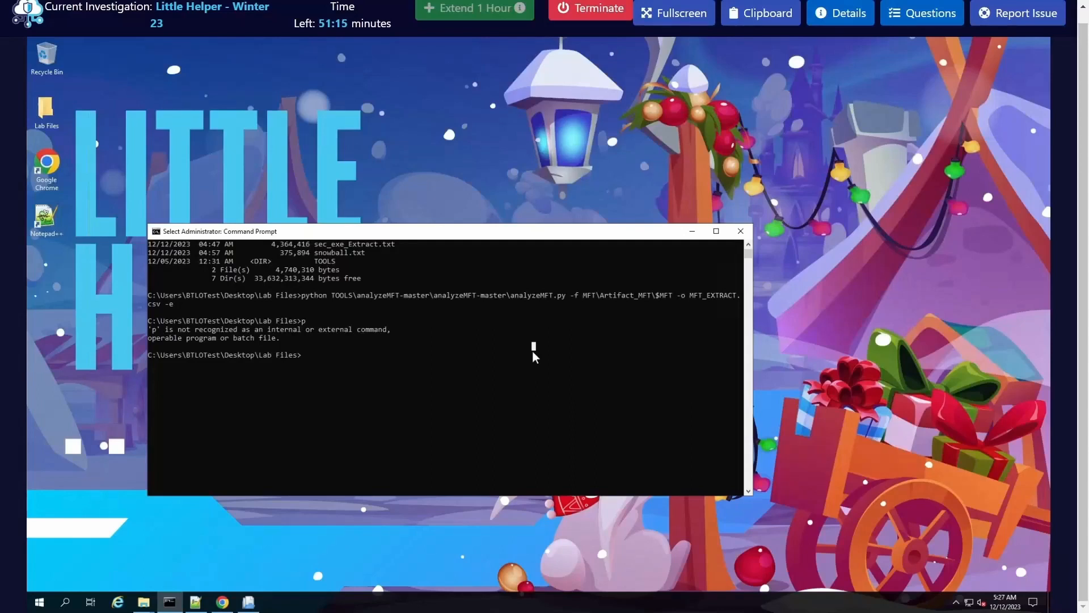
Step: List the user accounts with "wmic useraccount get name,sid" and copy the SID of the snowball account
text(clear)
key(Return)
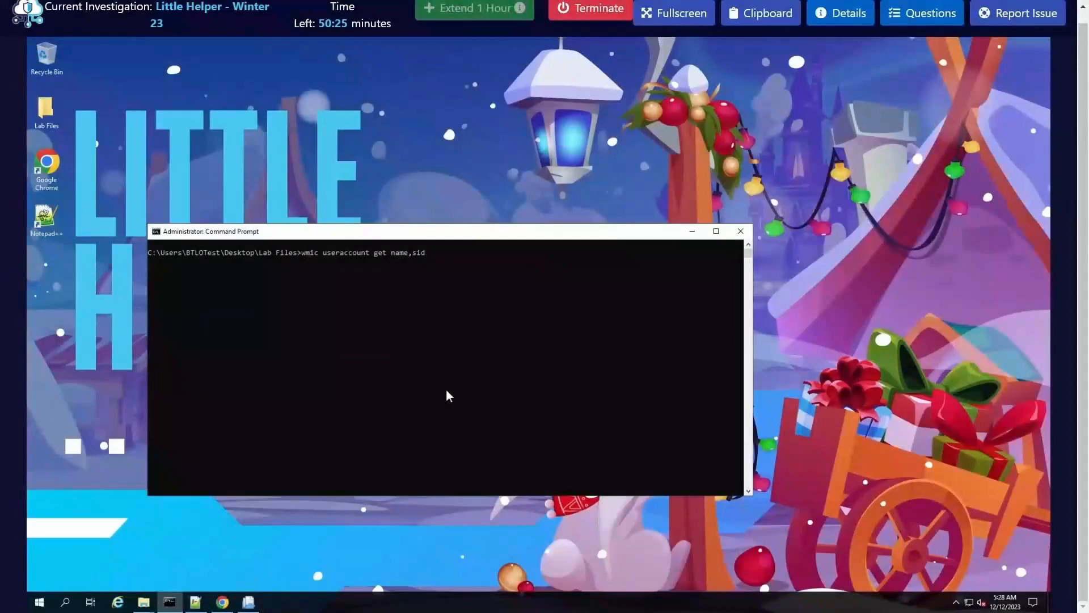
key(Return)
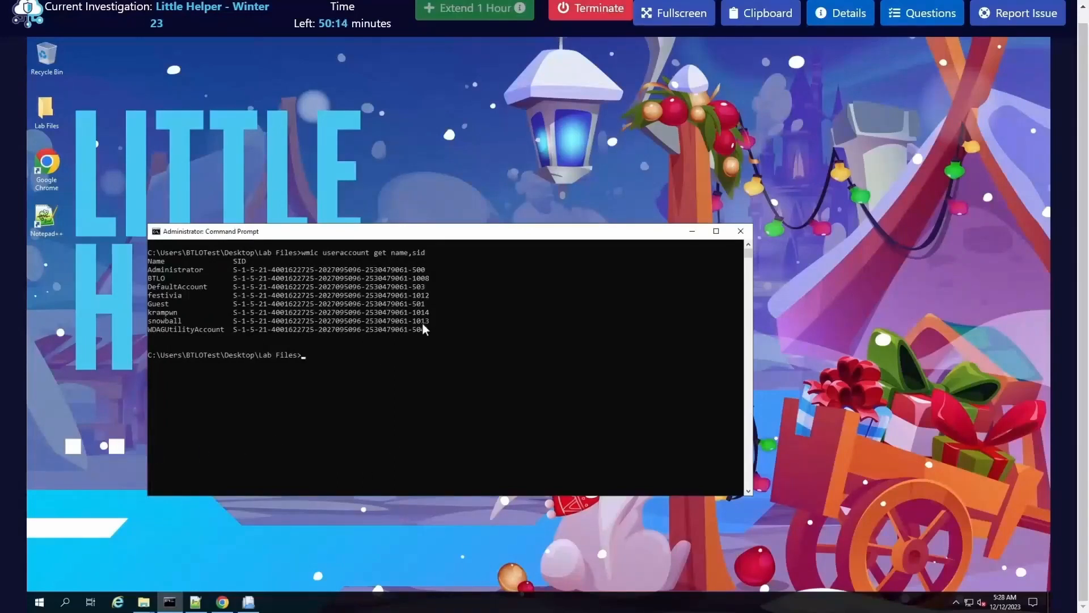
drag(430, 320, 237, 321)
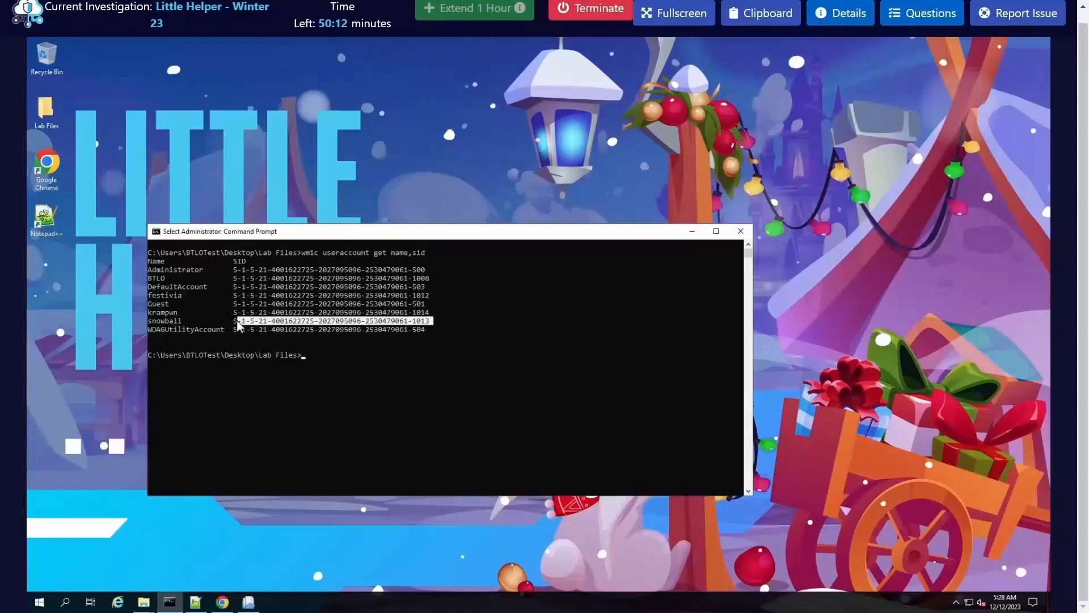
key(ctrl+c)
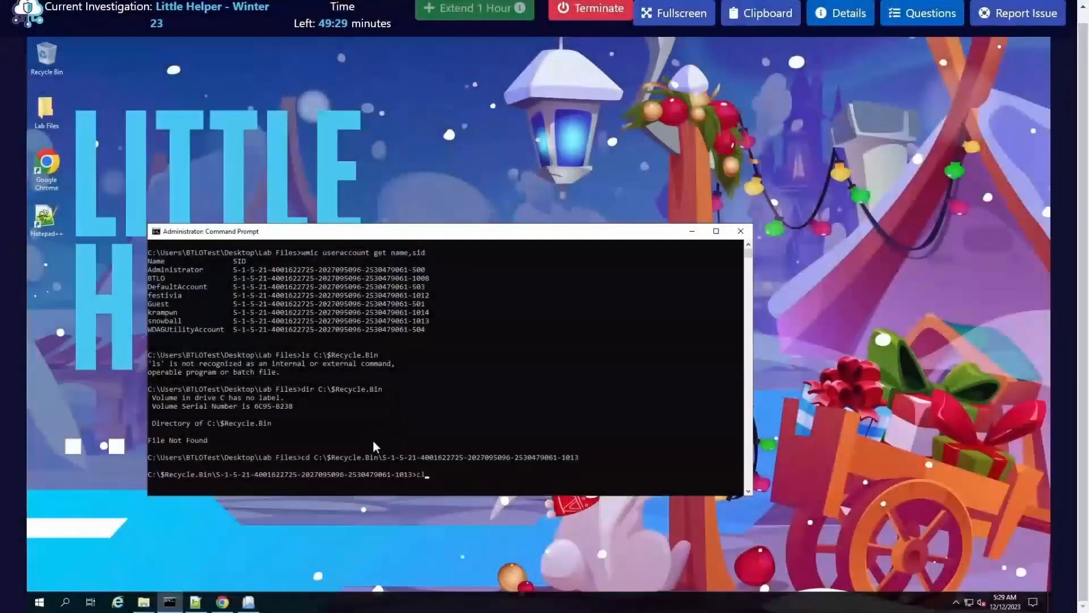
Step: Change to the snowball account's SID folder under C:\$Recycle.Bin and list its contents with dir on a cleared screen
text(lear)
key(Return)
text(cls)
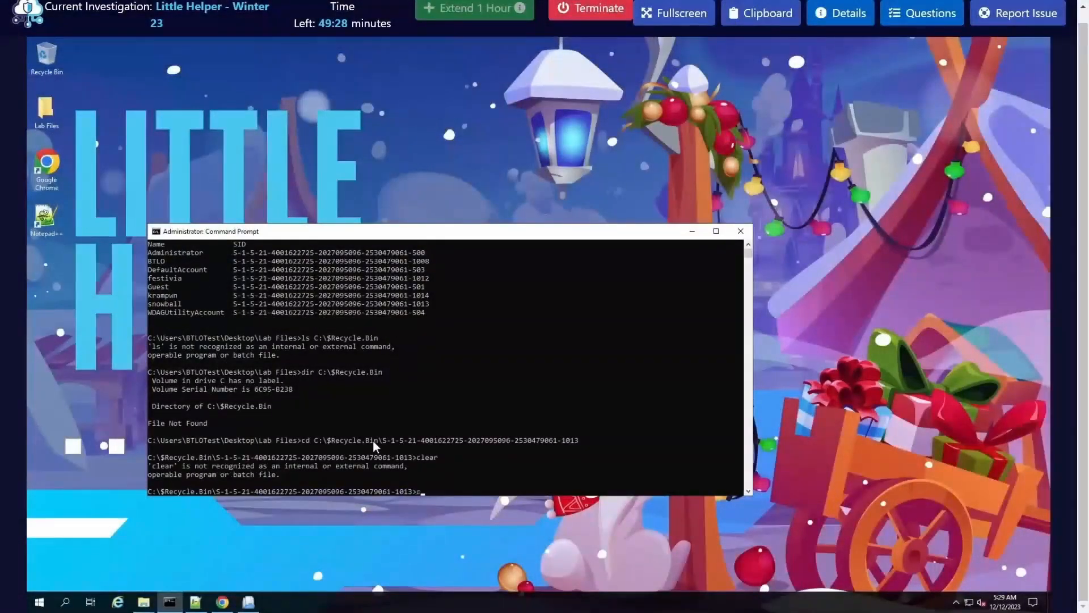
key(Return)
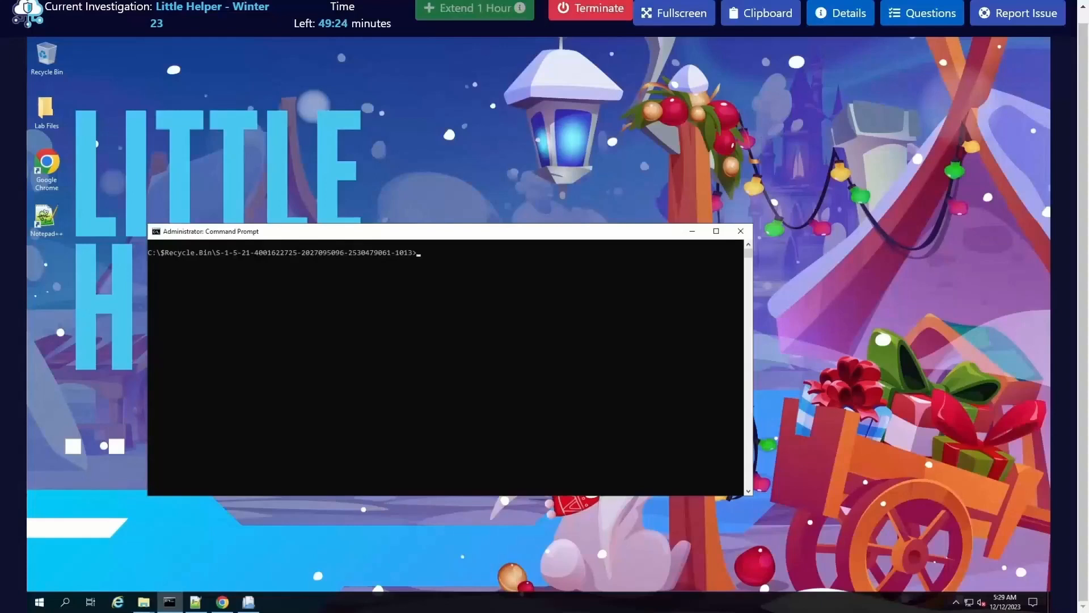
click(403, 396)
text(dir)
key(Return)
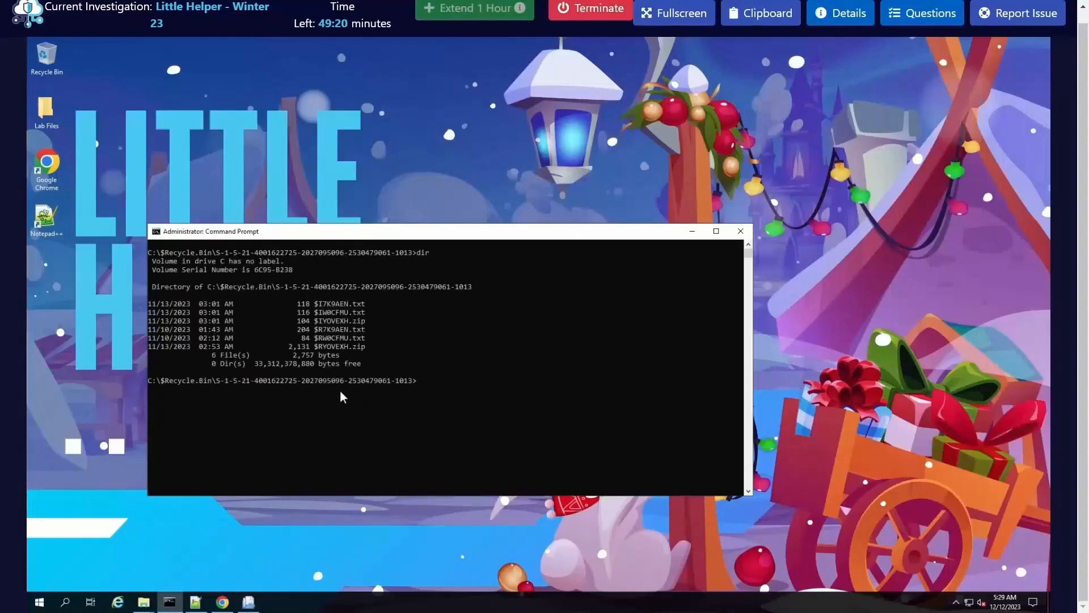
Step: Try to copy $IYOVEXH.zip from the snowball account's Recycle Bin folder into the current folder with "copy $IYOVEXH.zip ."
drag(368, 347, 316, 349)
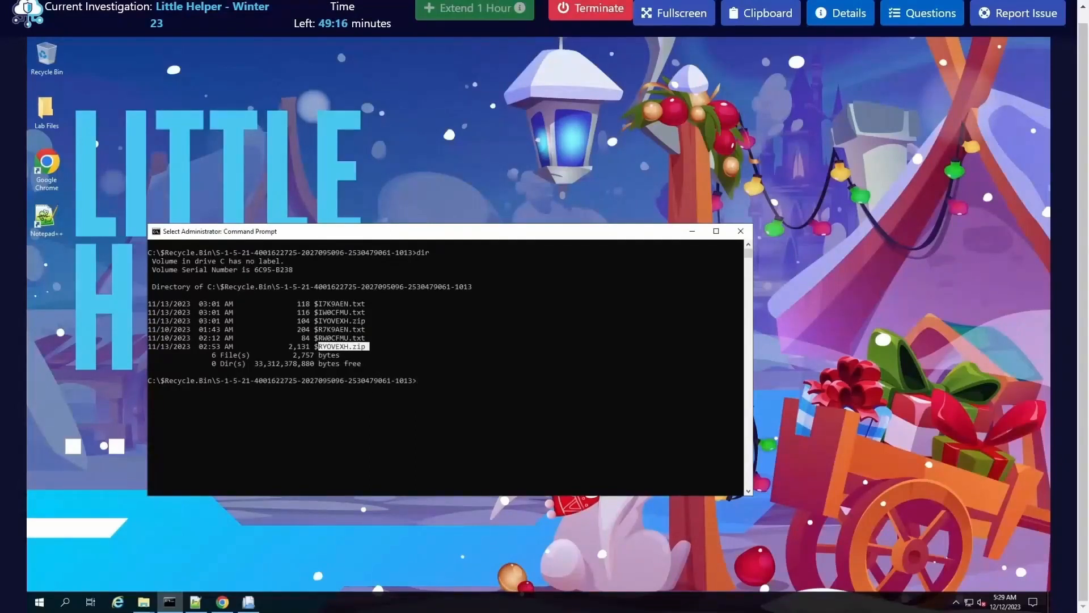
key(ctrl+c)
text(c)
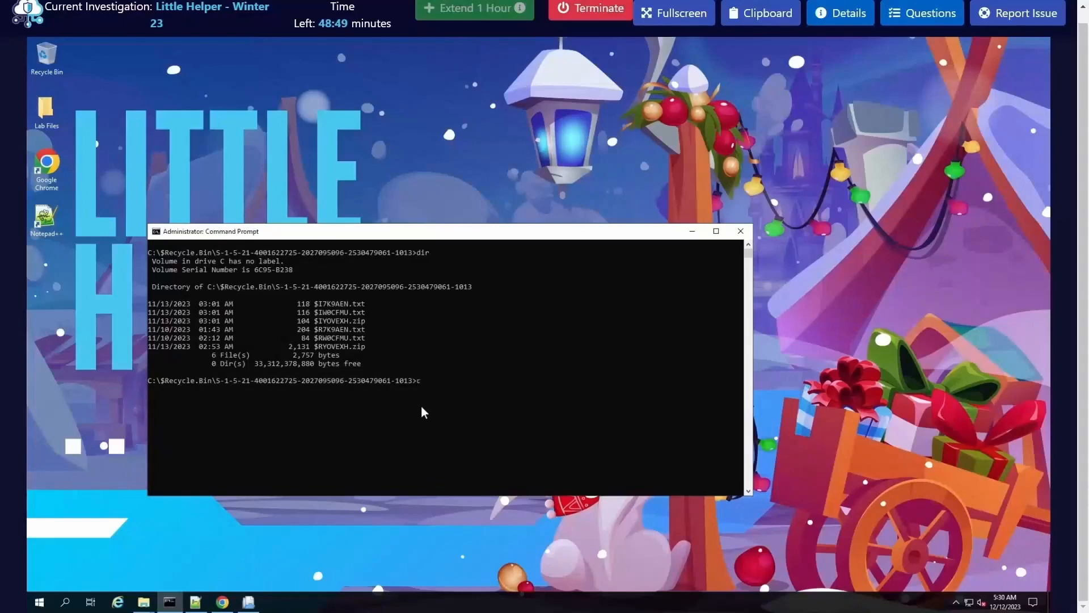
key(BackSpace)
key(BackSpace)
key(BackSpace)
text(y)
key(BackSpace)
key(BackSpace)
text(py $I)
key(Tab)
key(Tab)
key(Tab)
text(.)
key(Return)
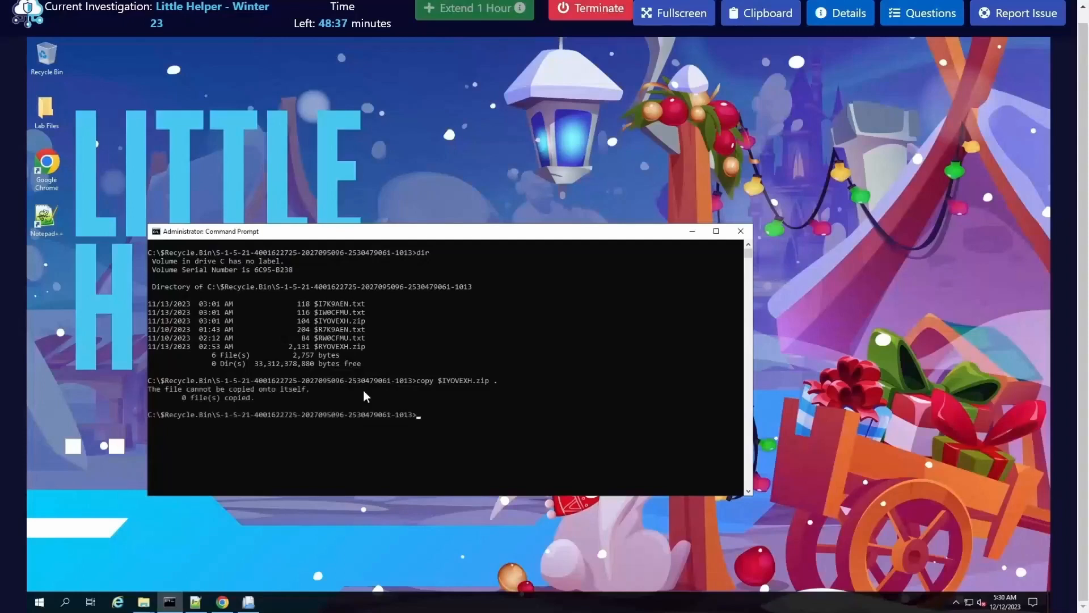
Step: Copy $IYOVEXH.zip to the C:\Users\BTLOTest\Desktop\Lab Files folder from the Command Prompt
key(Up)
key(BackSpace)
key(BackSpace)
text(U)
key(BackSpace)
text(C:\)
text(B)
text(U)
key(BackSpace)
key(BackSpace)
text(Users\BTLOTest\)
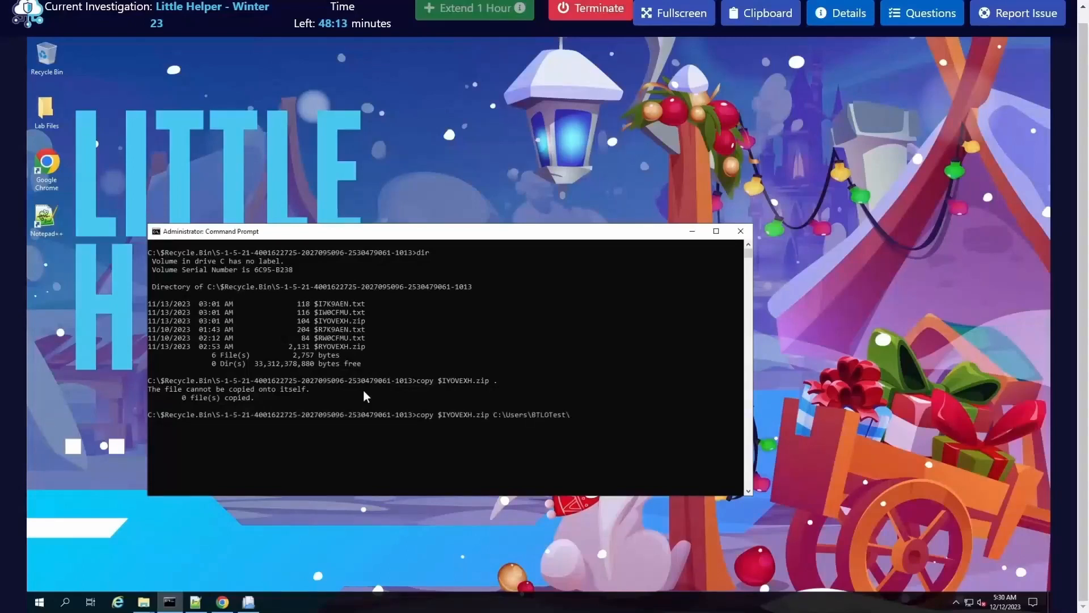
text(Desktop)
key(BackSpace)
text(L)
key(Tab)
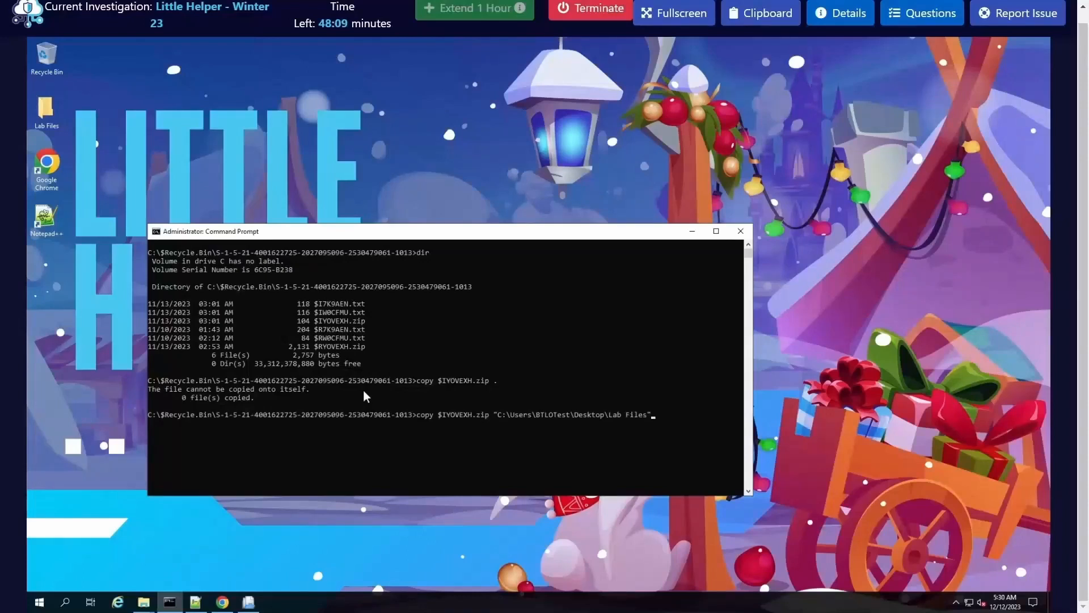
text(\)
text(.)
key(Return)
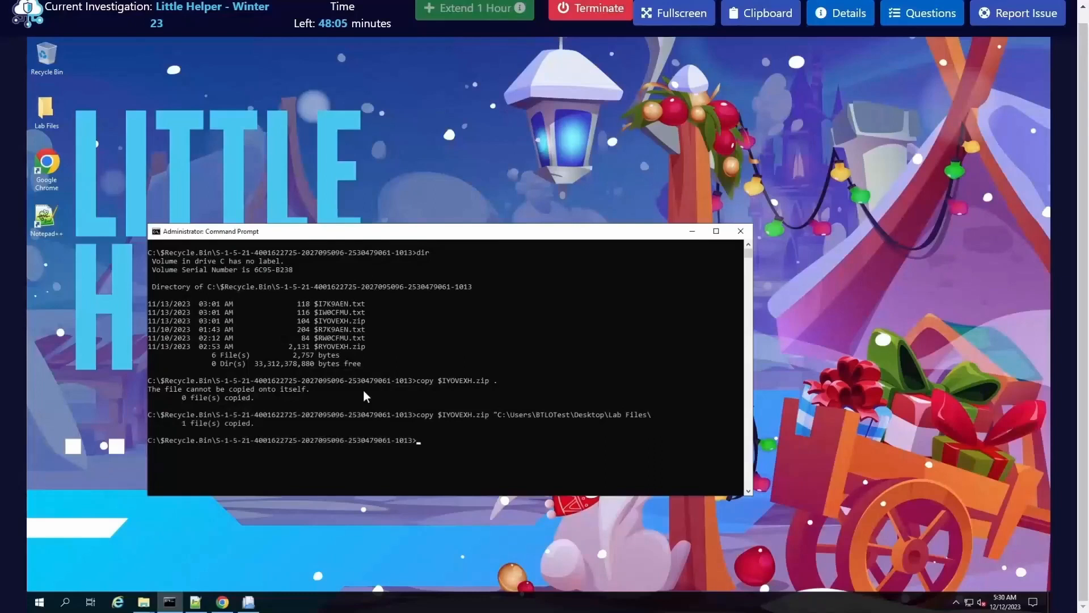
Step: Copy $RYOVEXH.zip to the C:\Users\BTLOTest\Desktop\Lab Files folder as well
key(Up)
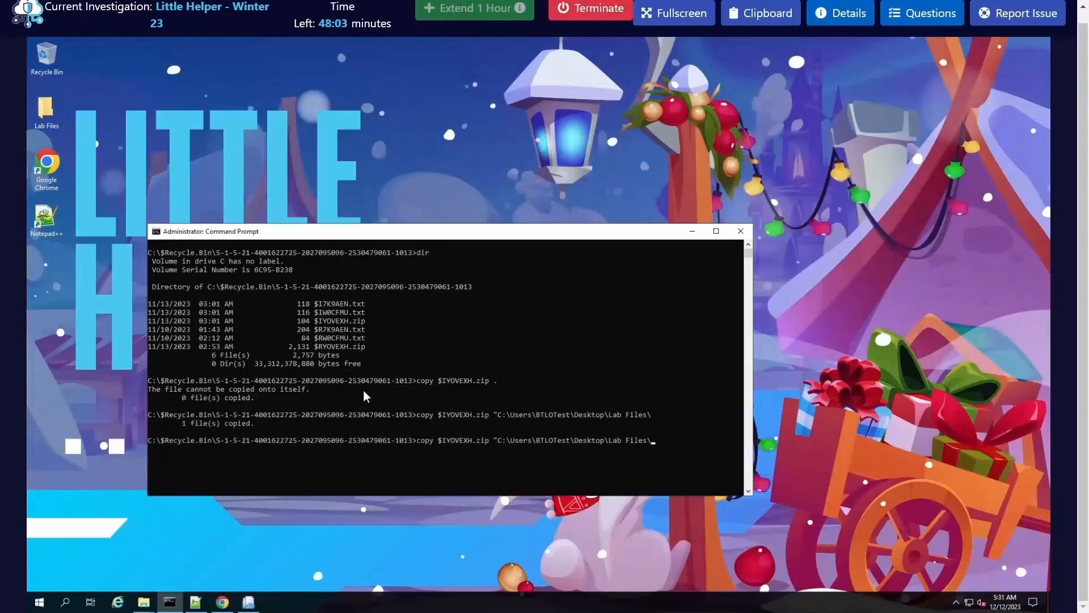
key(Left)
key(Left)
key(Left)
key(Left)
key(Left)
key(Left)
key(Left)
key(Left)
key(Left)
key(Left)
key(Left)
key(Left)
key(Left)
key(Left)
key(Left)
key(Left)
key(Left)
key(Left)
key(Left)
key(Left)
key(Left)
key(Left)
key(Left)
key(Left)
key(BackSpace)
key(BackSpace)
key(BackSpace)
key(BackSpace)
key(BackSpace)
key(BackSpace)
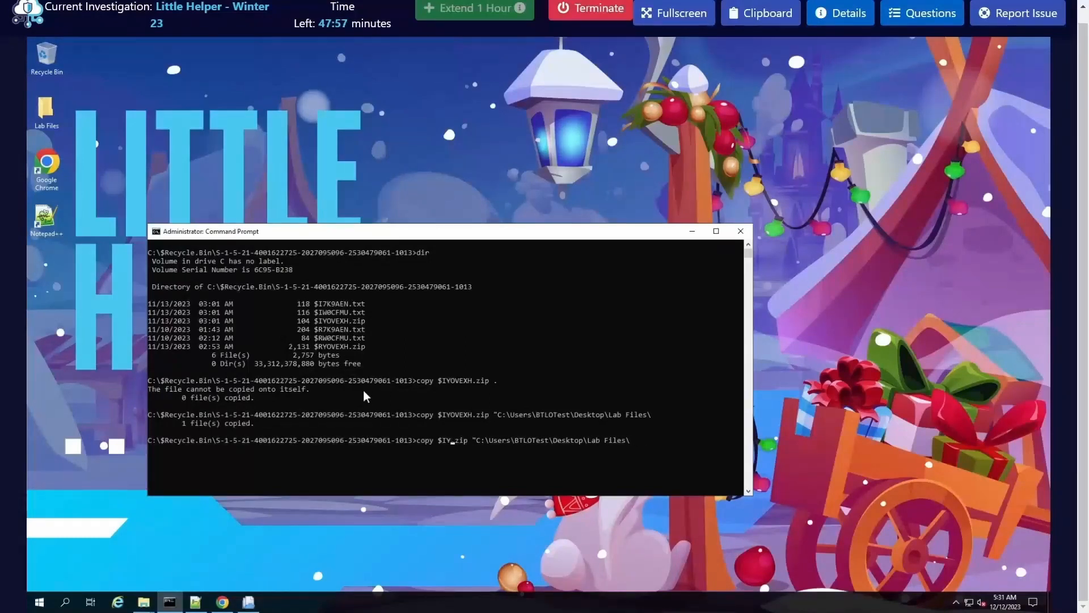
key(BackSpace)
text(R)
key(Tab)
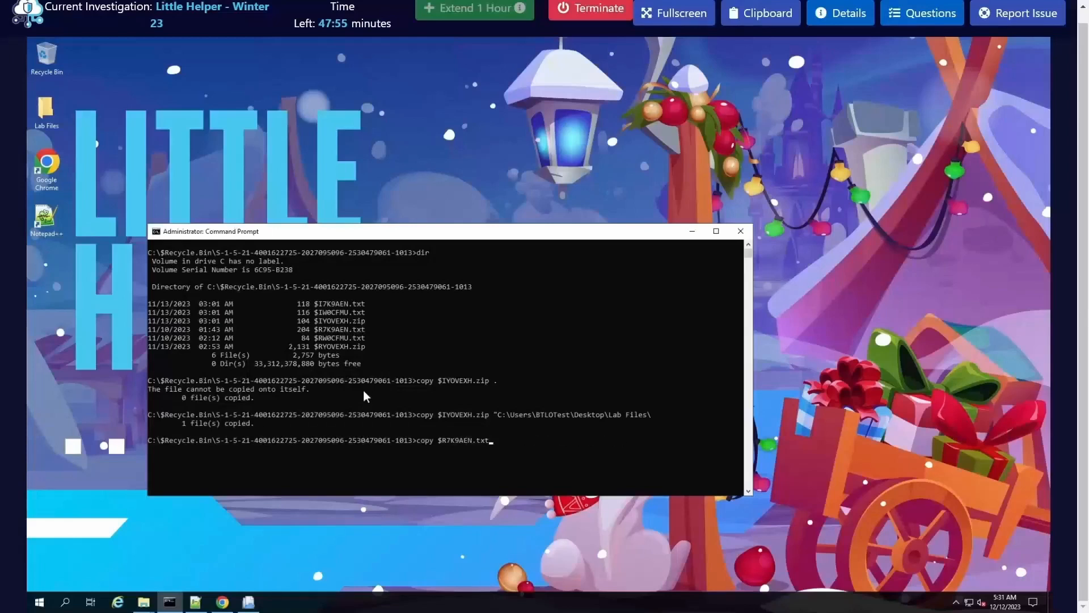
key(Tab)
text(C:\Users\B)
key(Tab)
text(\D)
key(Tab)
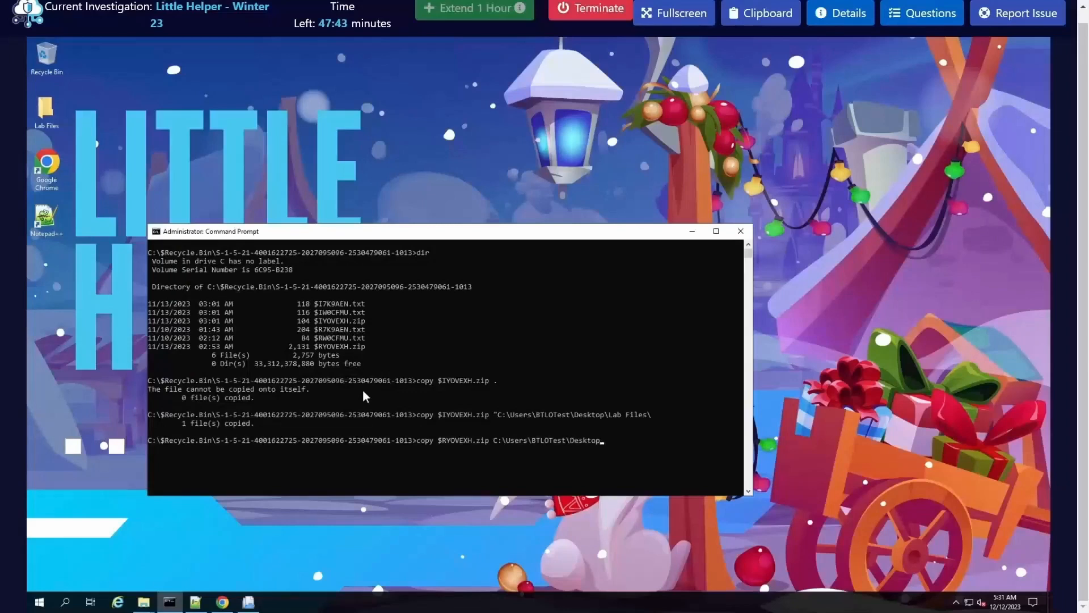
text(\L)
key(Tab)
key(Return)
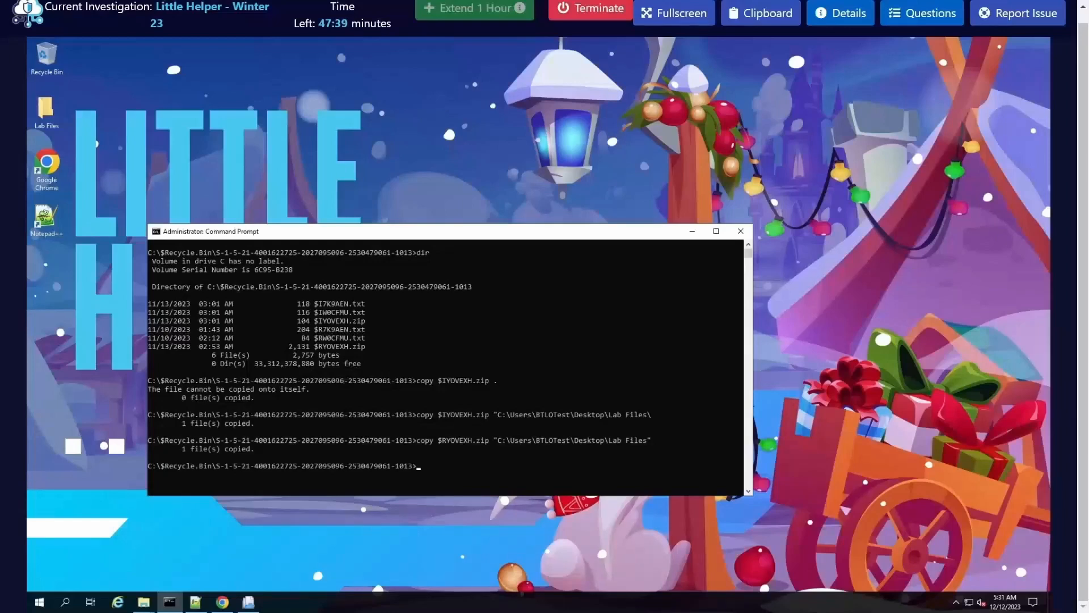
Step: Reopen the lab questions and reread Q11 about the archived file that contains the stolen files
click(524, 430)
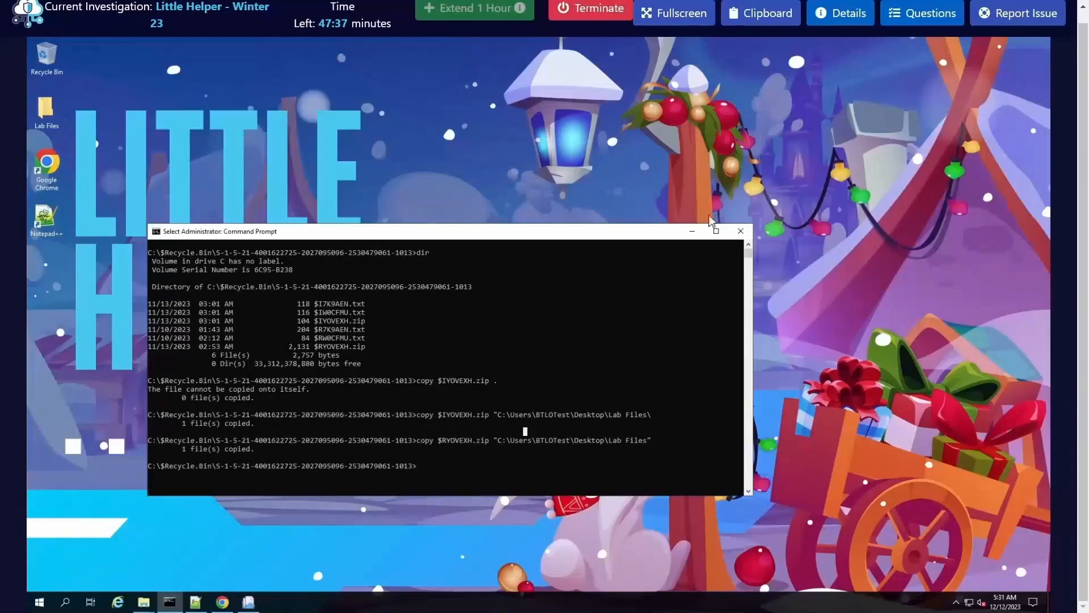
click(907, 16)
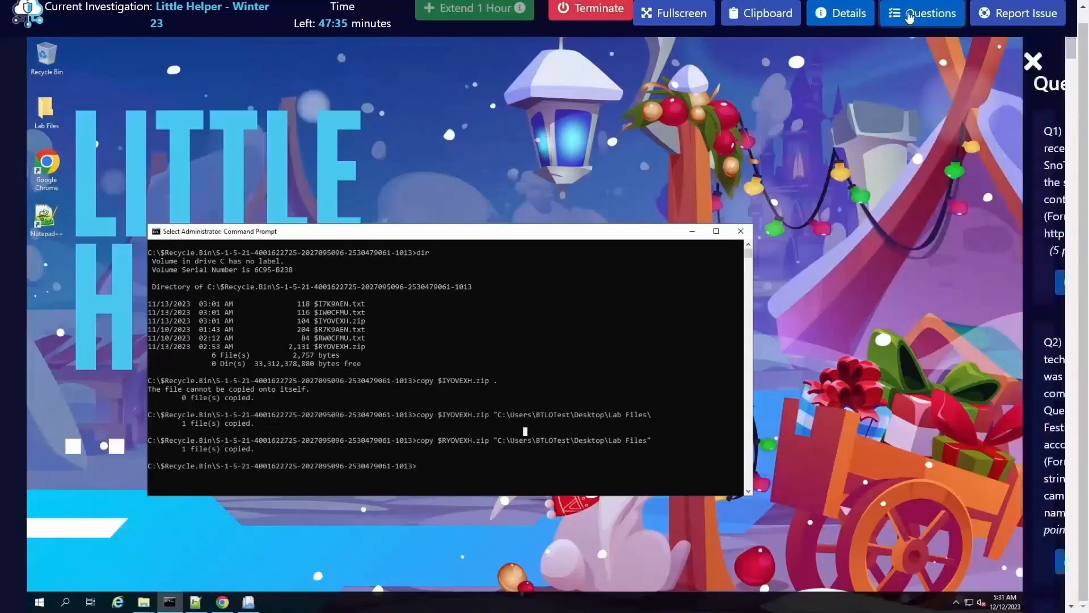
scroll(868, 436, down, 20)
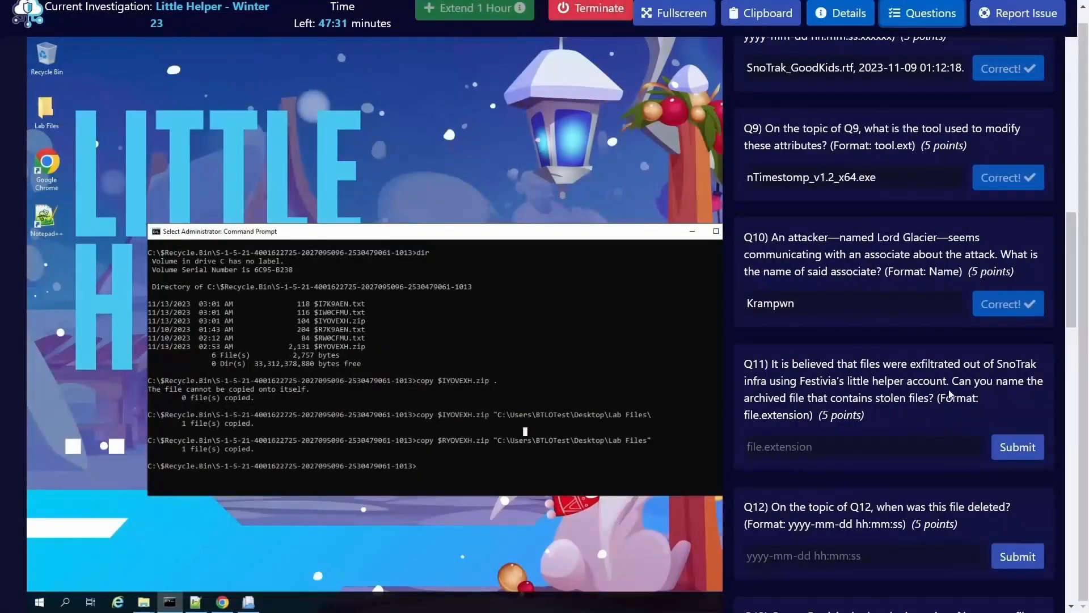
drag(812, 399, 911, 400)
click(912, 400)
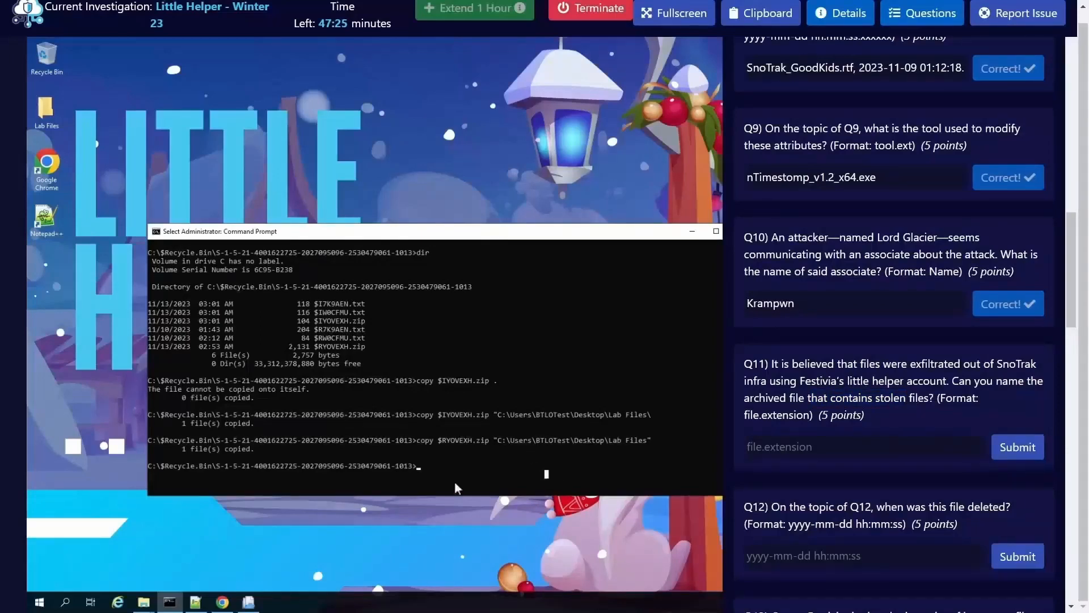
Step: Change the Command Prompt directory to "C:\Users\BTLOTest\Desktop\Lab Files" and clear the screen
text(cd C:\Us)
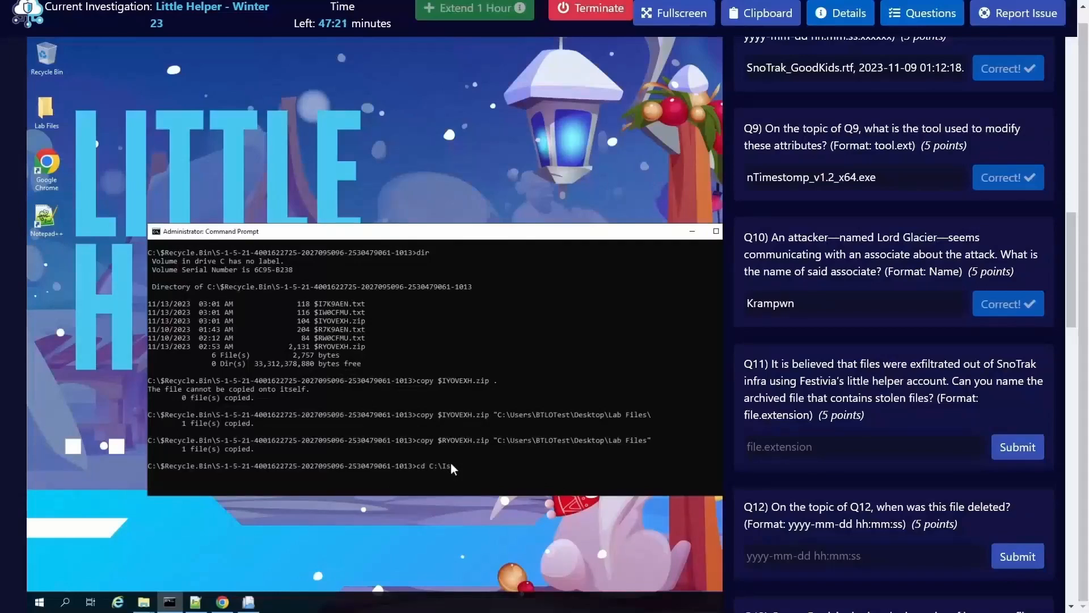
key(BackSpace)
text(USE)
key(BackSpace)
key(BackSpace)
text(TLOTest\Desktop\Lab Files)
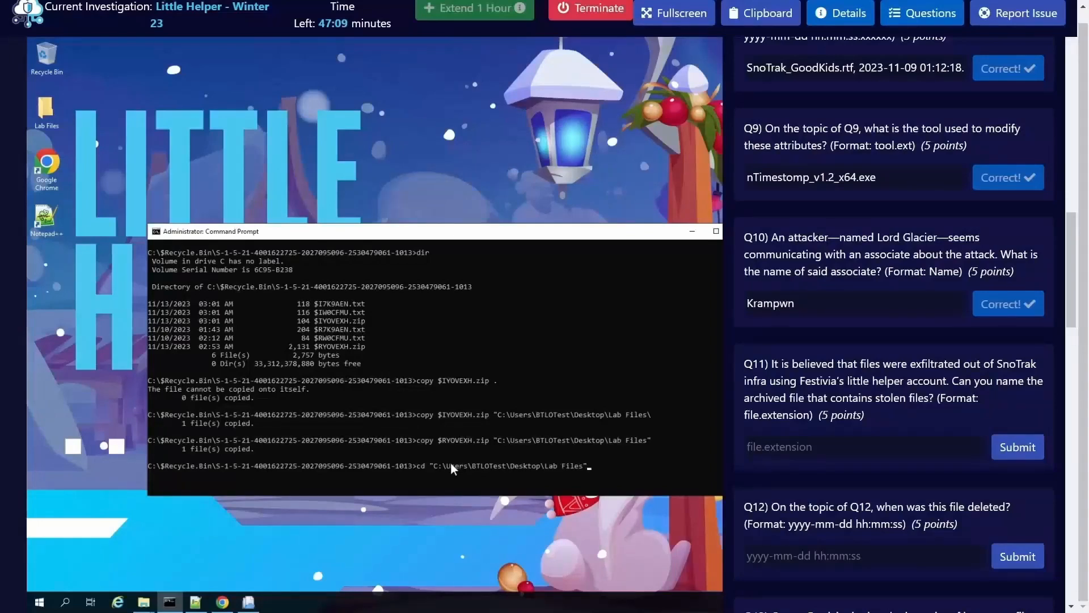
key(Return)
text(cls)
key(Return)
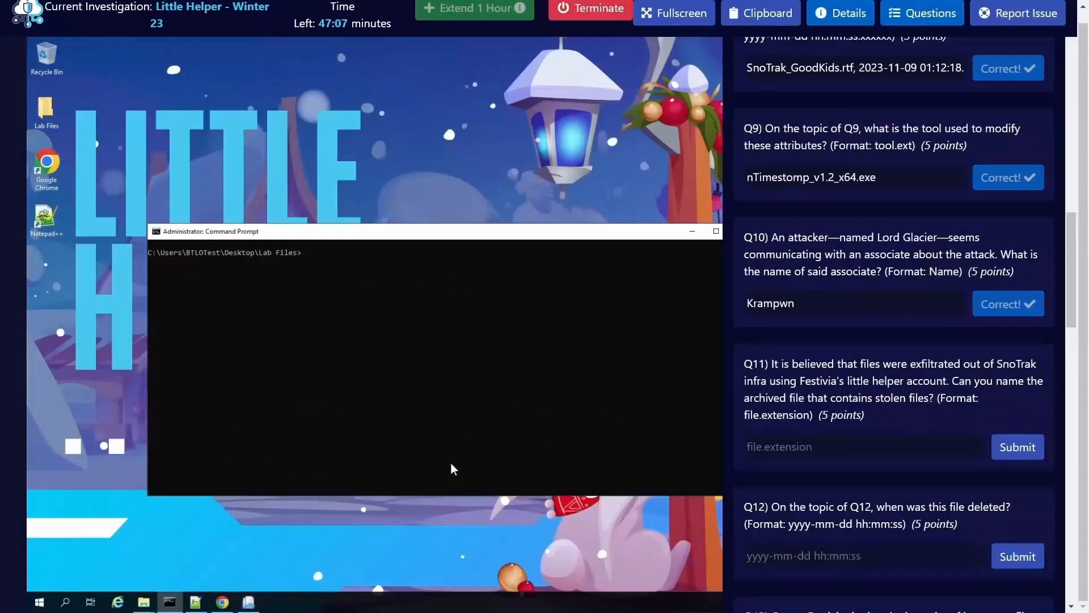
Step: Print $IYOVEXH.zip with the type command and highlight the original file name at the end of its path
text(type)
text( #$I)
key(BackSpace)
key(BackSpace)
key(BackSpace)
key(Tab)
key(Return)
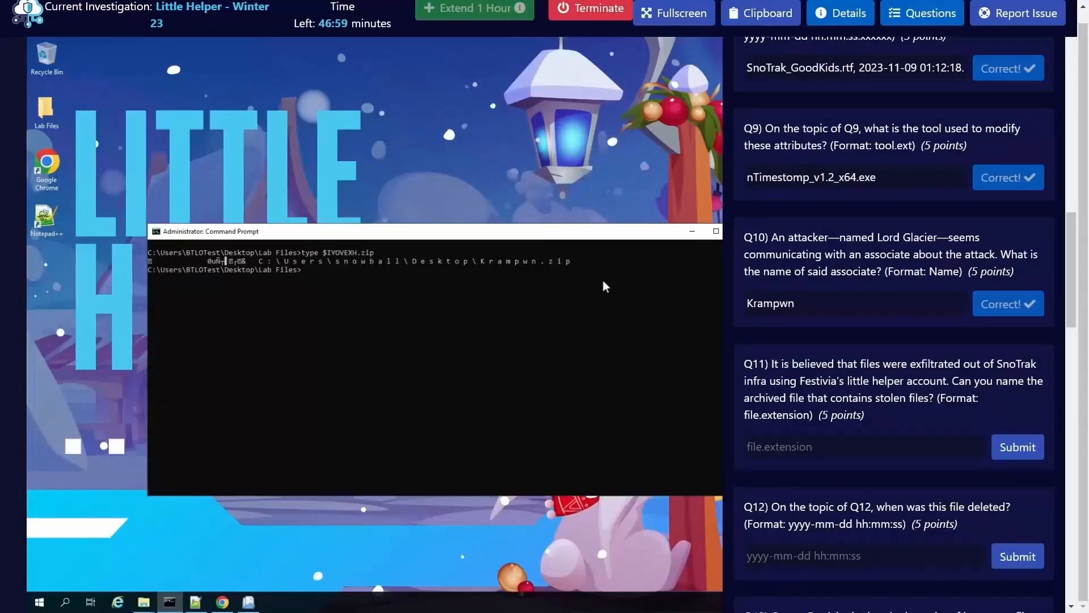
drag(577, 261, 482, 261)
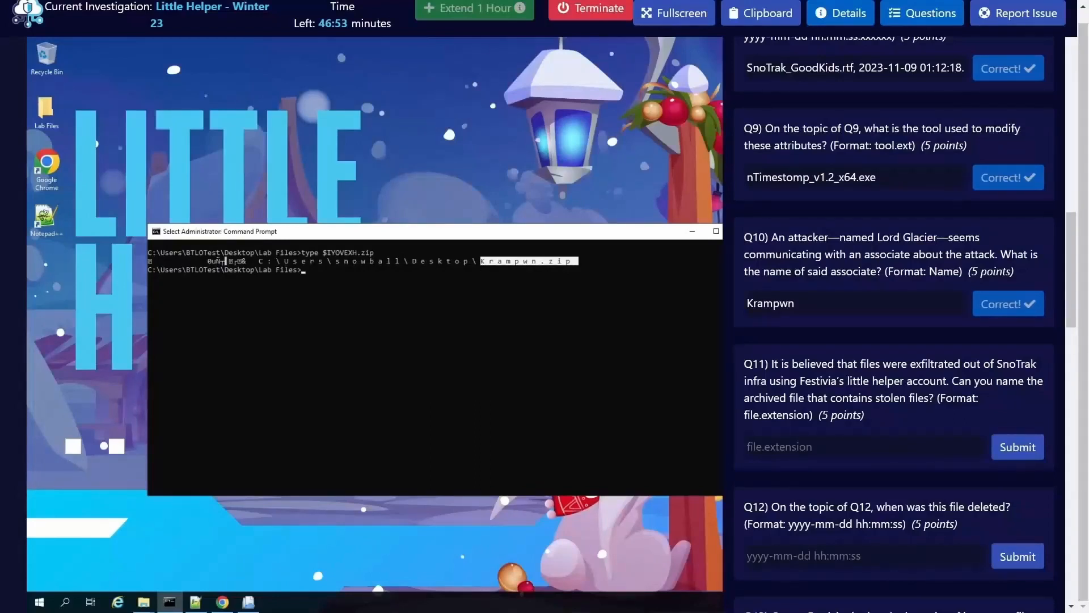
click(546, 272)
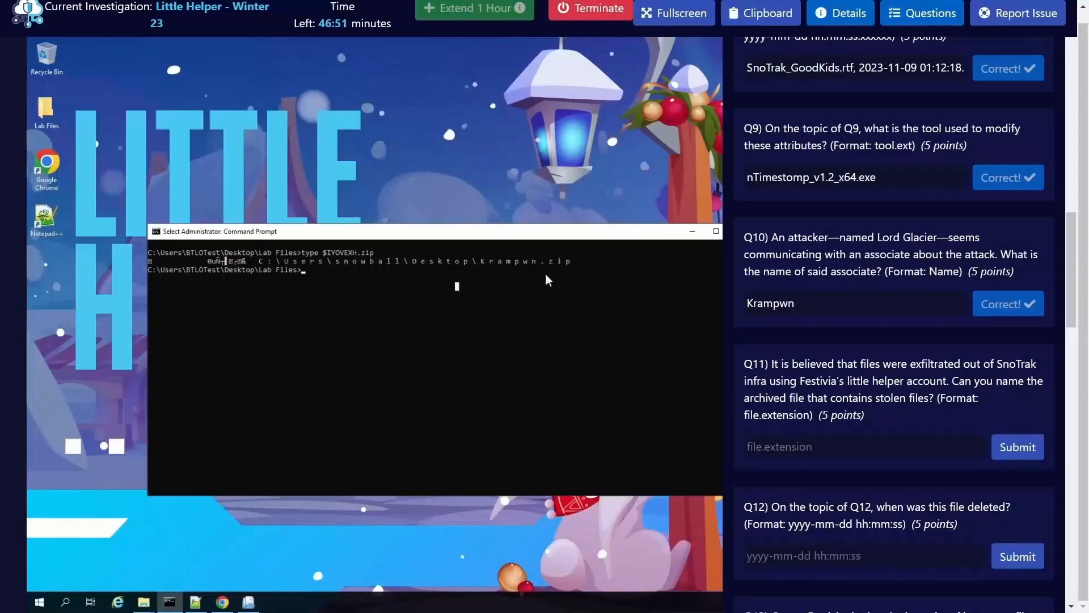
drag(581, 263, 483, 264)
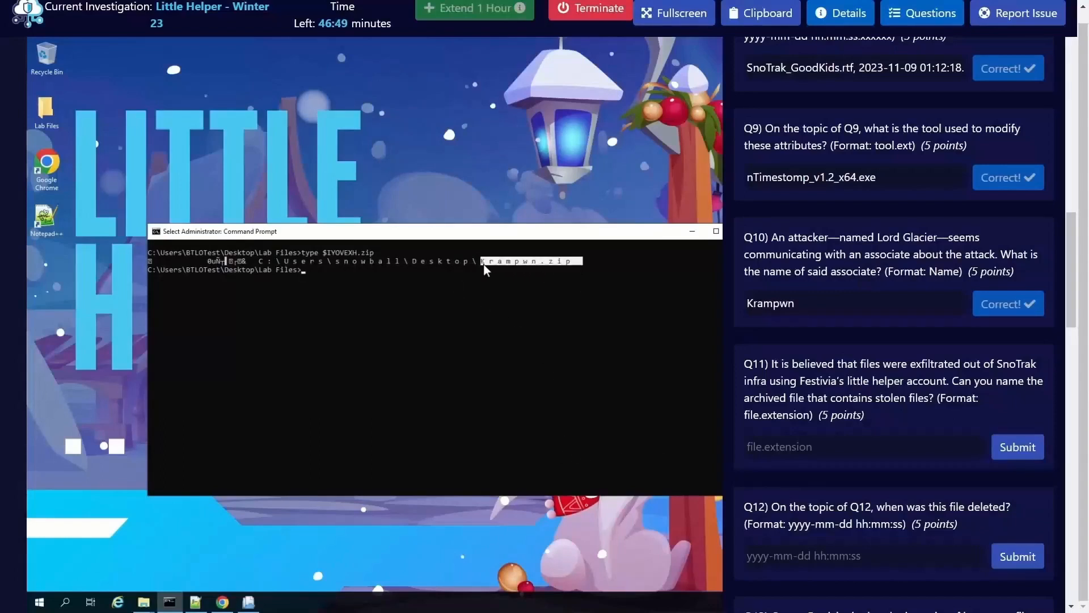
click(485, 282)
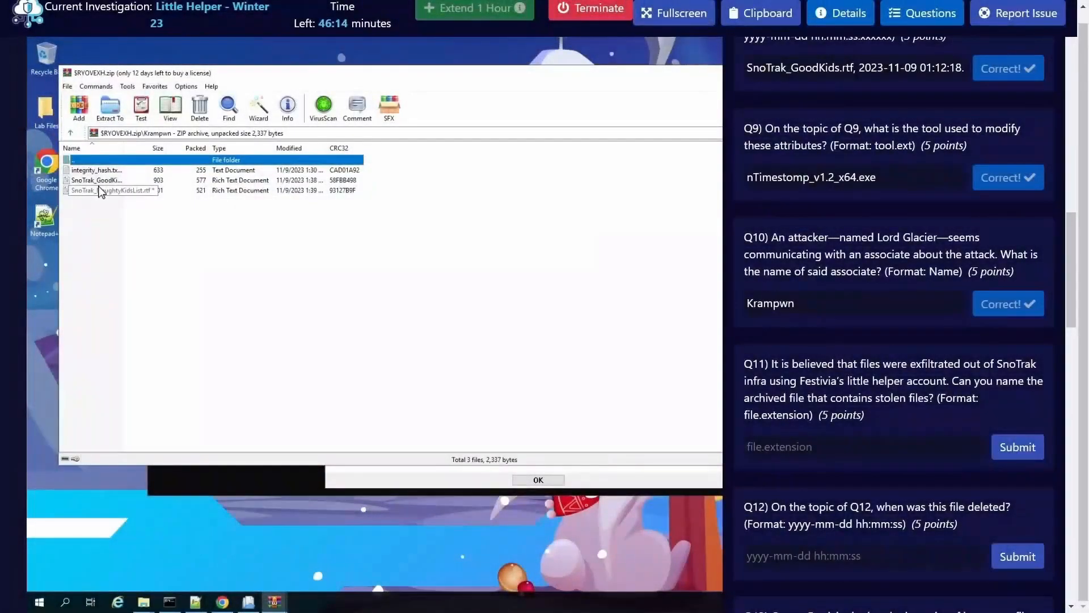
Step: Compare the files inside the $RYOVEXH.zip archive's Krampwn folder with those in the FestiviaSecretFiles folder and reveal that folder's full path
click(108, 180)
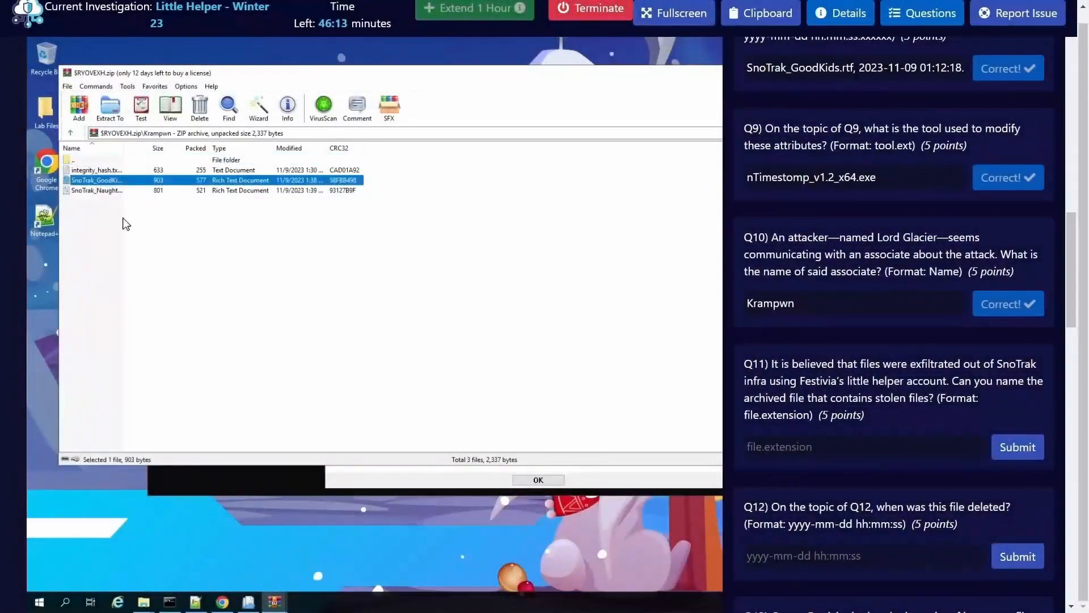
click(98, 170)
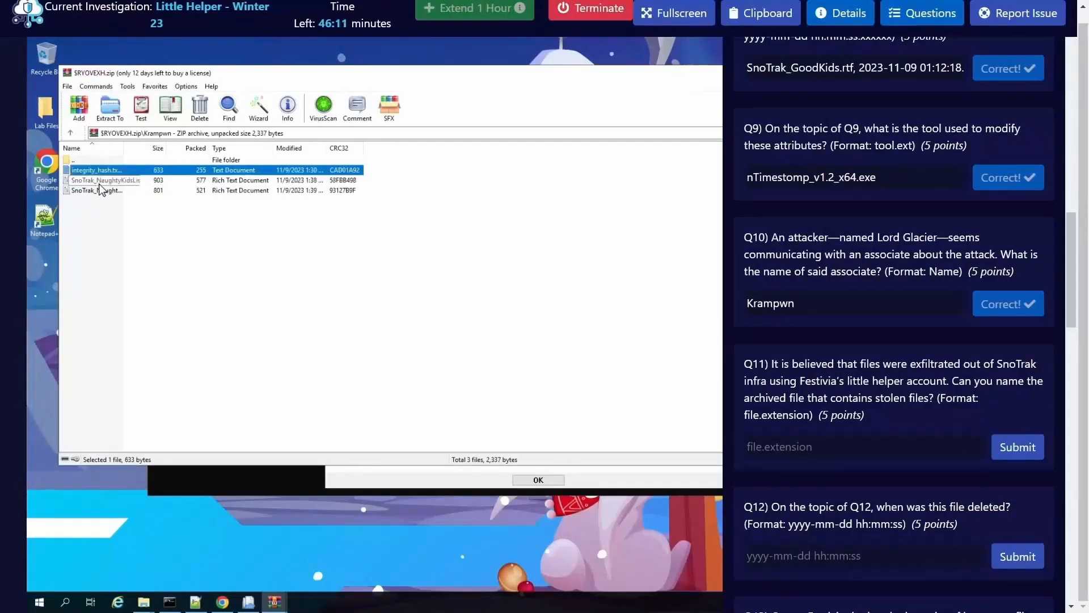
key(Down)
key(Down)
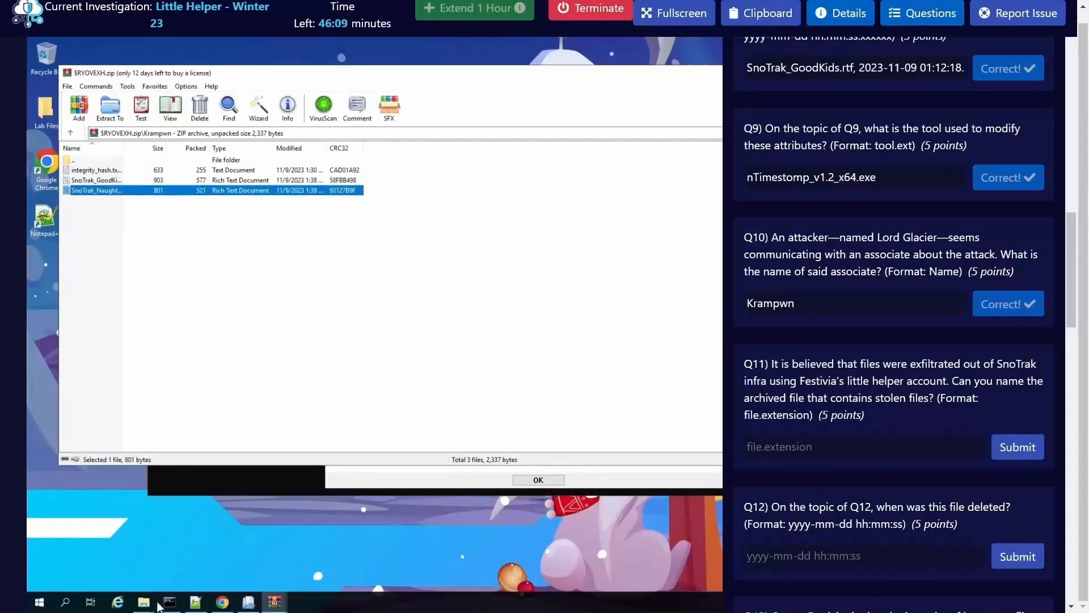
mouse_move(148, 605)
click(200, 547)
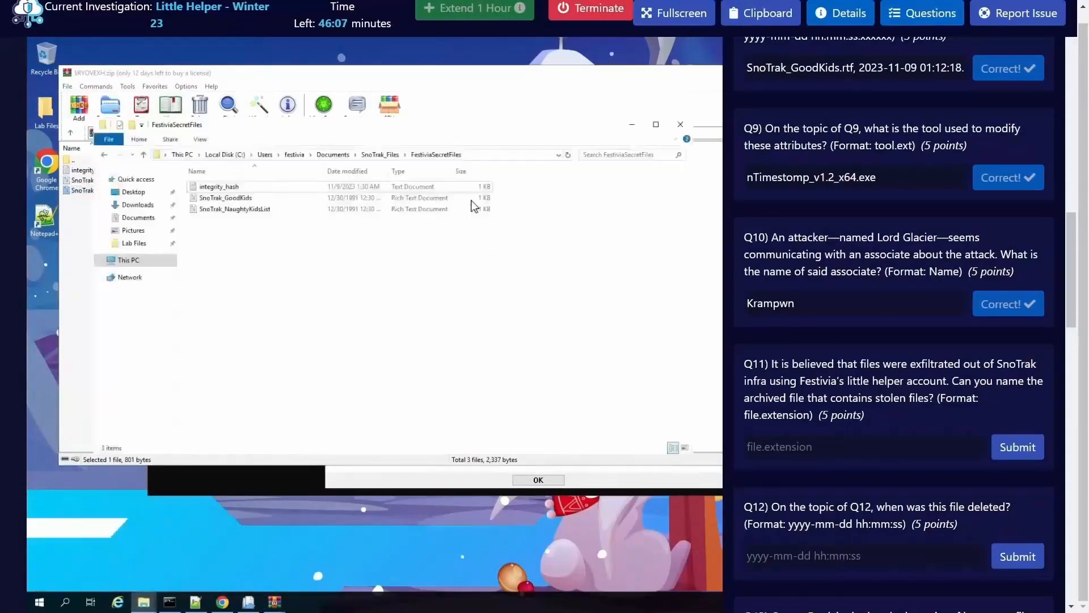
drag(448, 132, 440, 250)
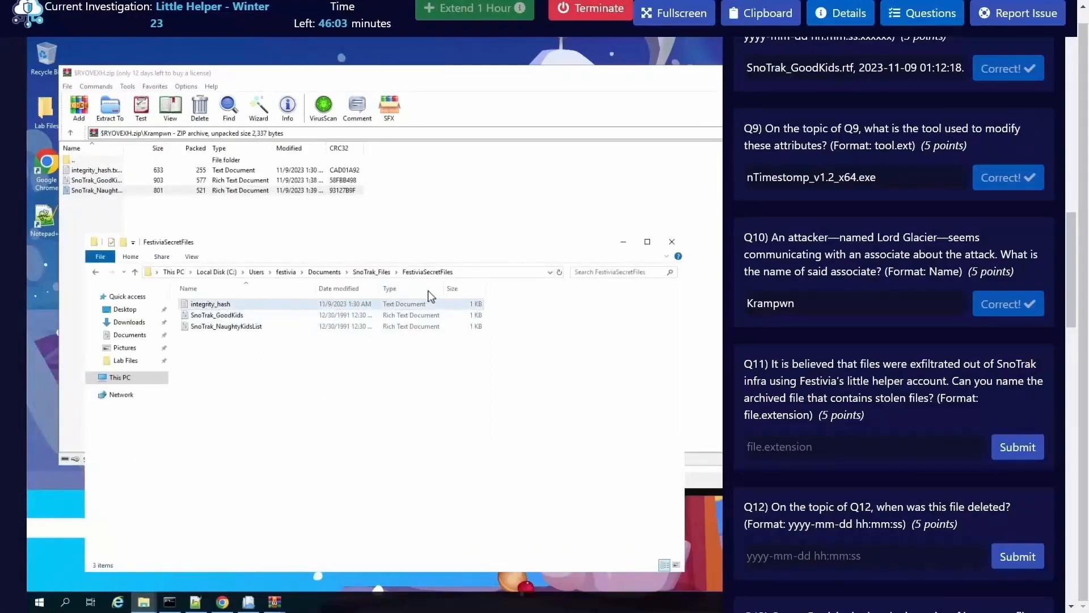
click(488, 273)
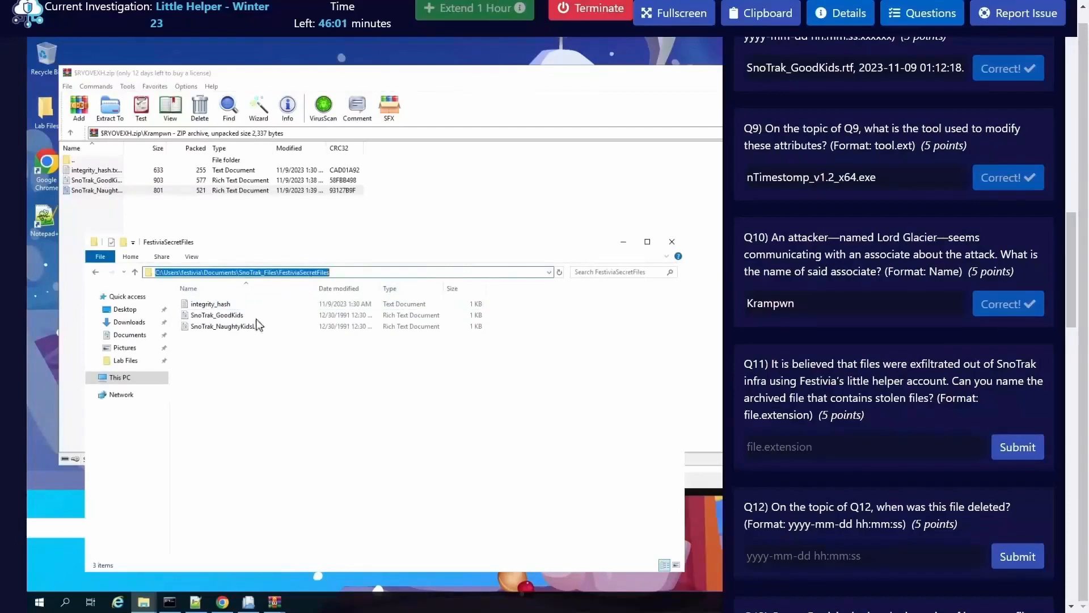
Step: Enter Krampwn.zip as the Q11 answer for the archived file and submit it
click(810, 448)
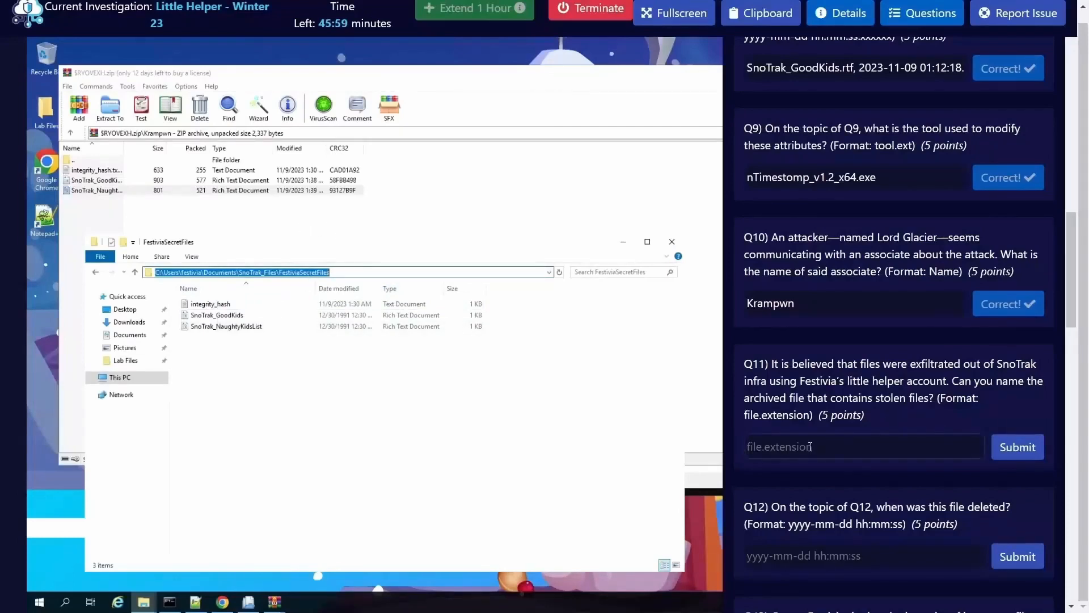
text(Krawmpwn)
key(BackSpace)
key(BackSpace)
key(BackSpace)
key(BackSpace)
key(BackSpace)
text(m)
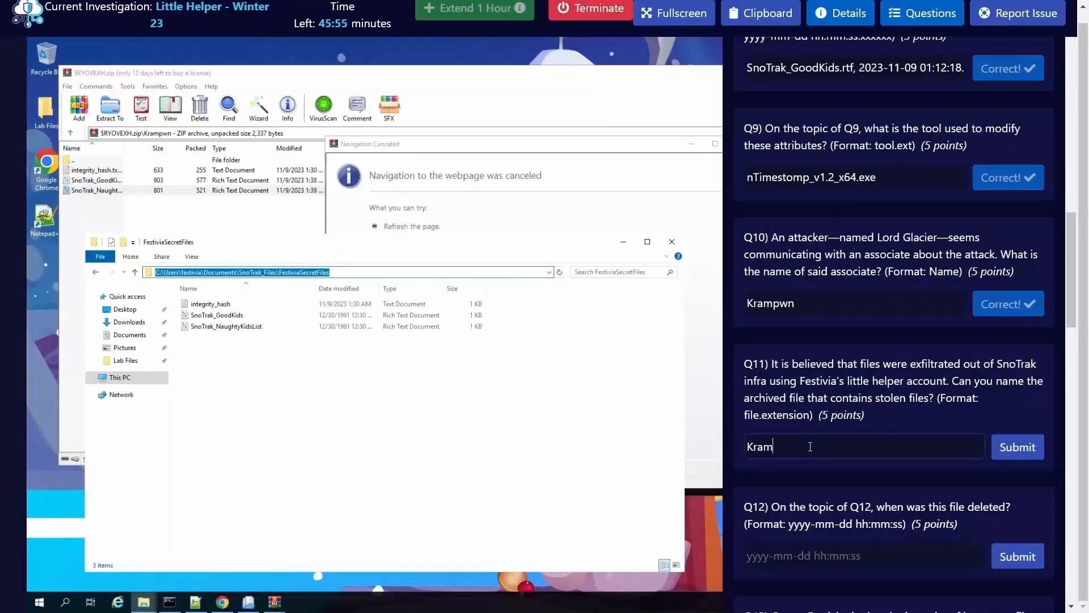
text(pwn.zip)
click(1041, 449)
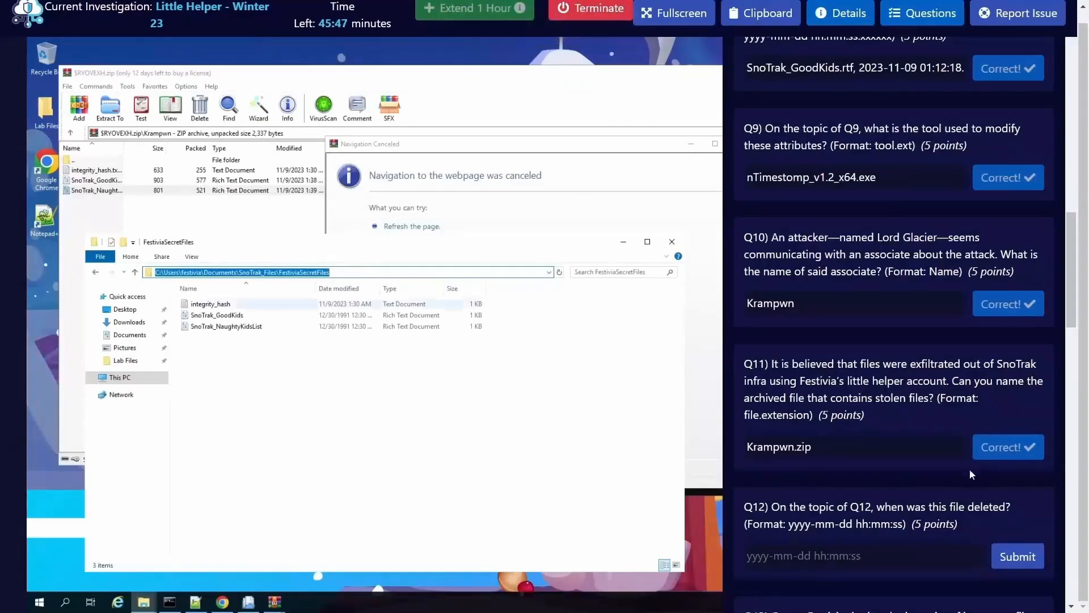
scroll(969, 469, down, 1)
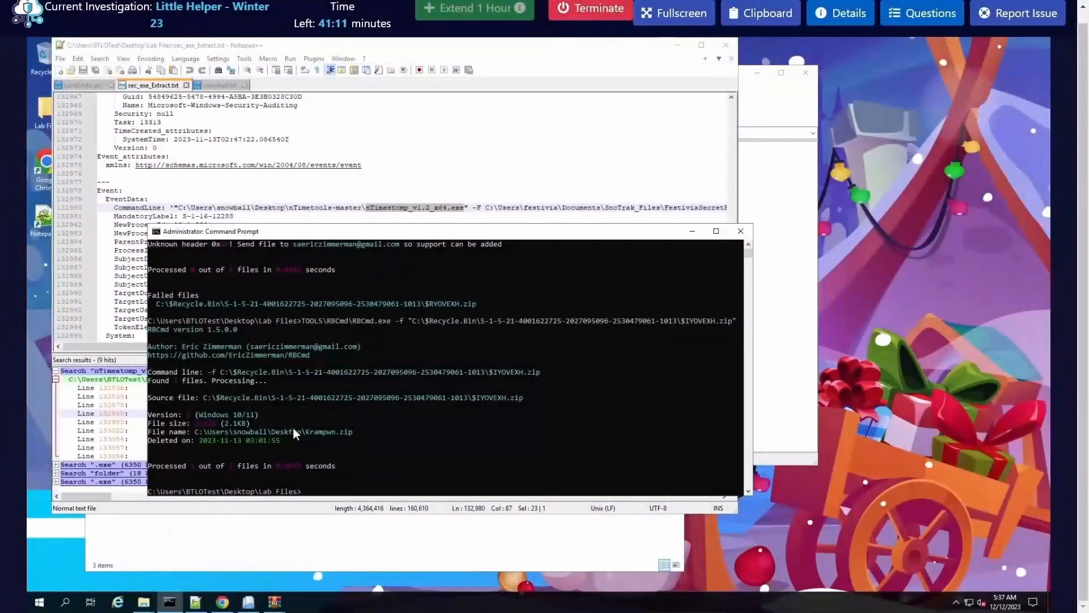
Step: Review the RBCmd command run on $IYOVEXH.zip and copy the deletion timestamp of Krampwn.zip from its output
click(291, 430)
drag(733, 320, 362, 321)
click(412, 362)
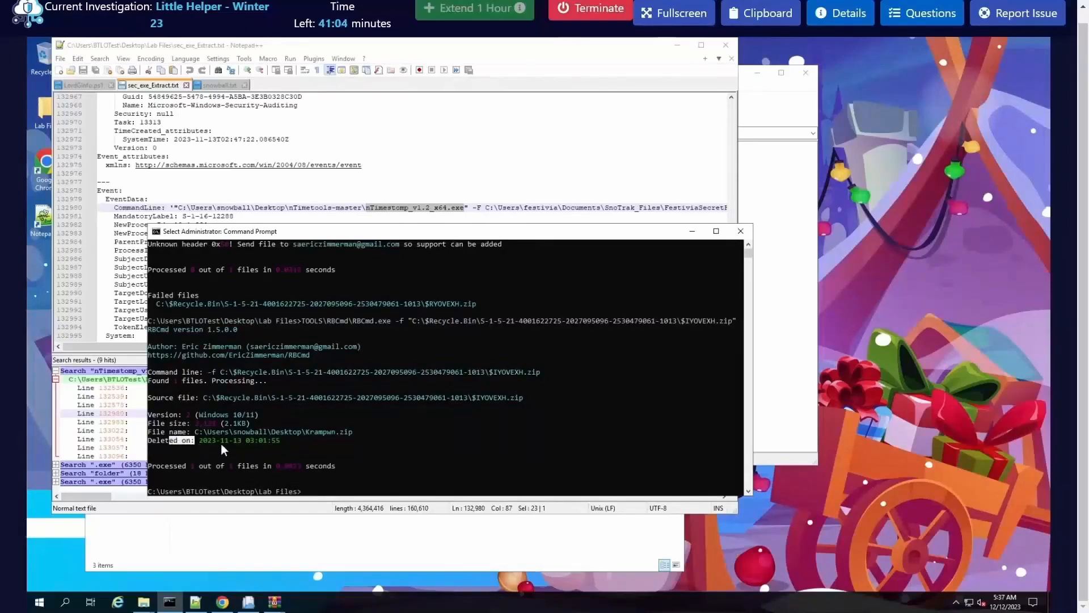
drag(288, 440, 204, 440)
right_click(203, 440)
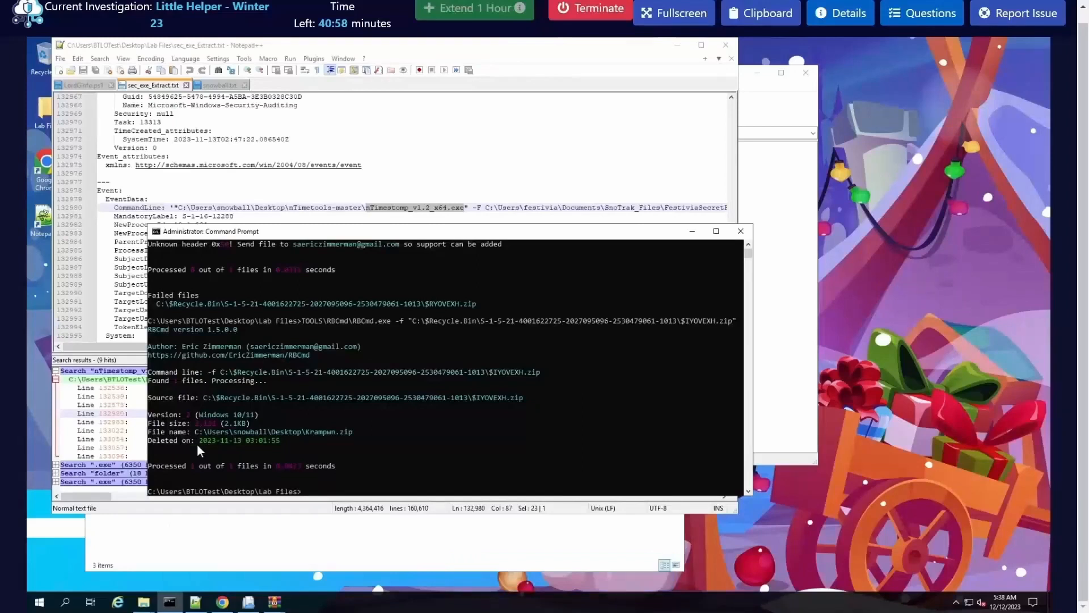
click(903, 19)
scroll(818, 468, down, 15)
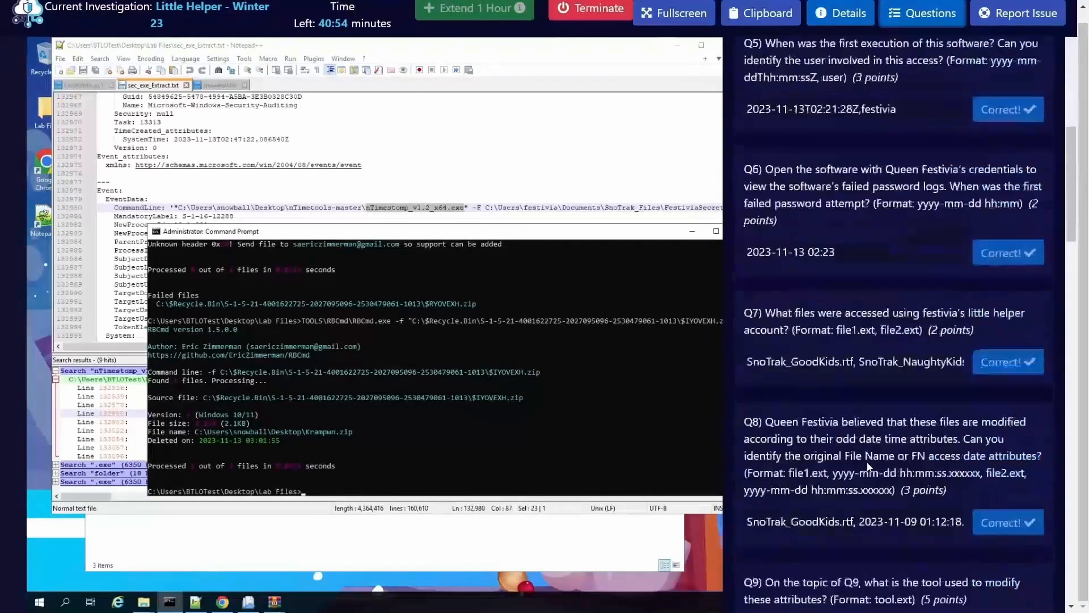
scroll(806, 466, down, 6)
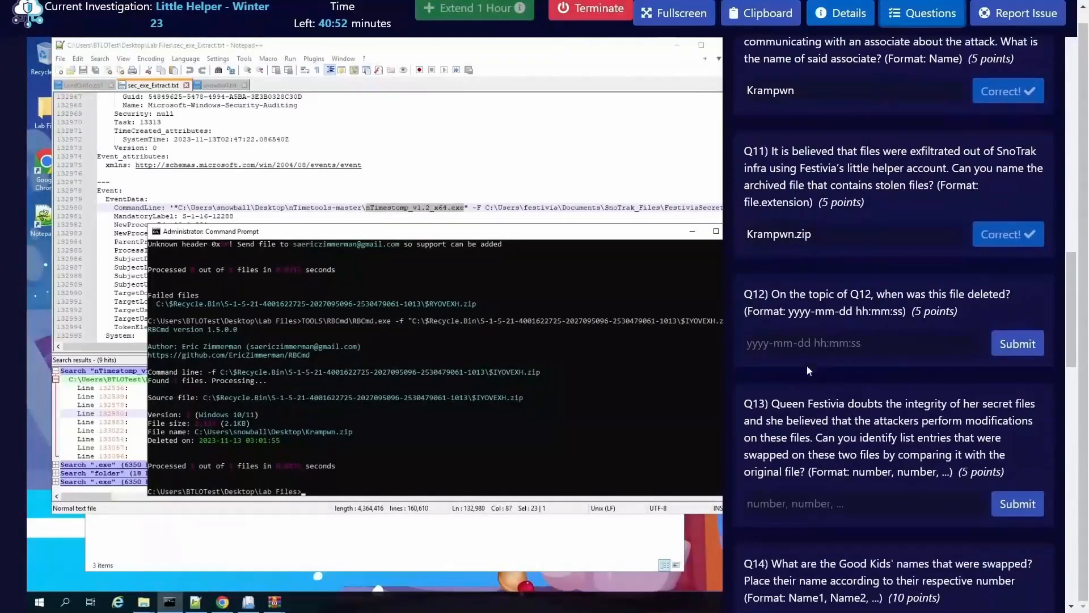
click(806, 347)
key(ctrl+v)
click(1026, 347)
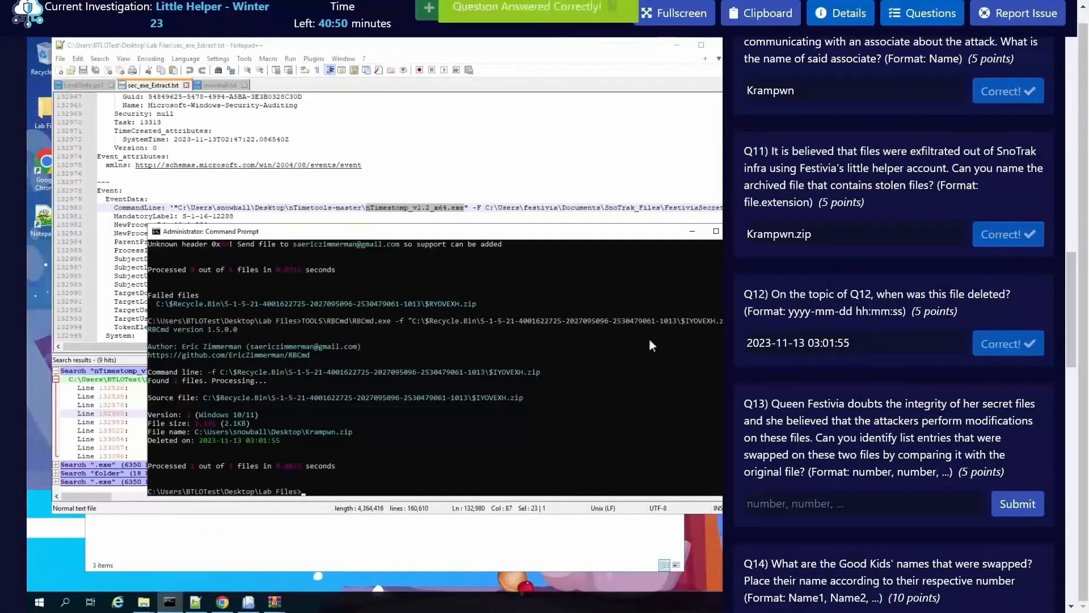
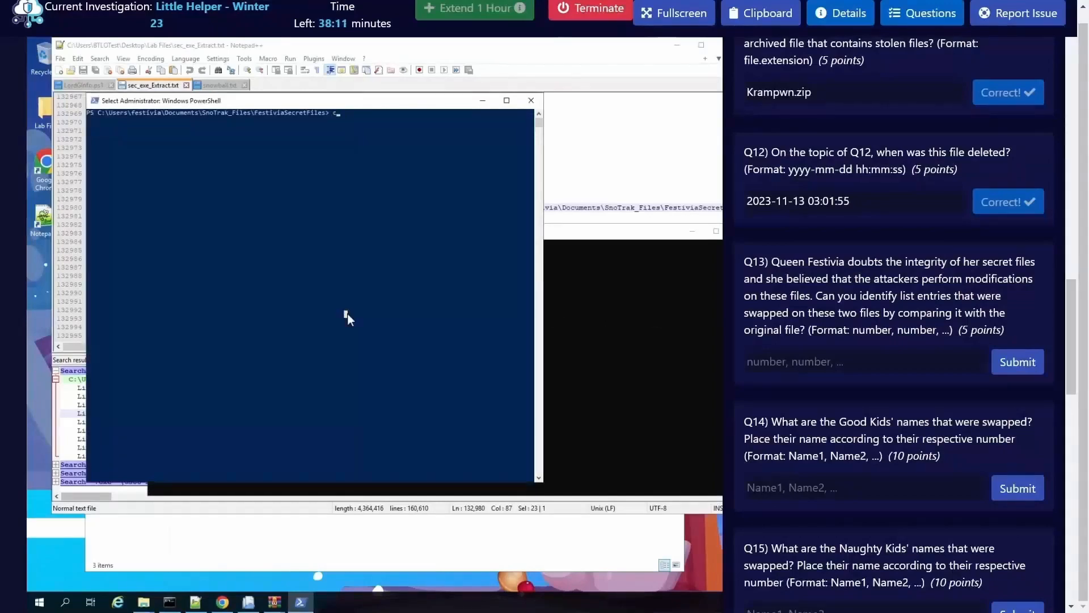
Step: List the FestiviaSecretFiles folder in PowerShell and display the contents of integrity_hash.txt
key(BackSpace)
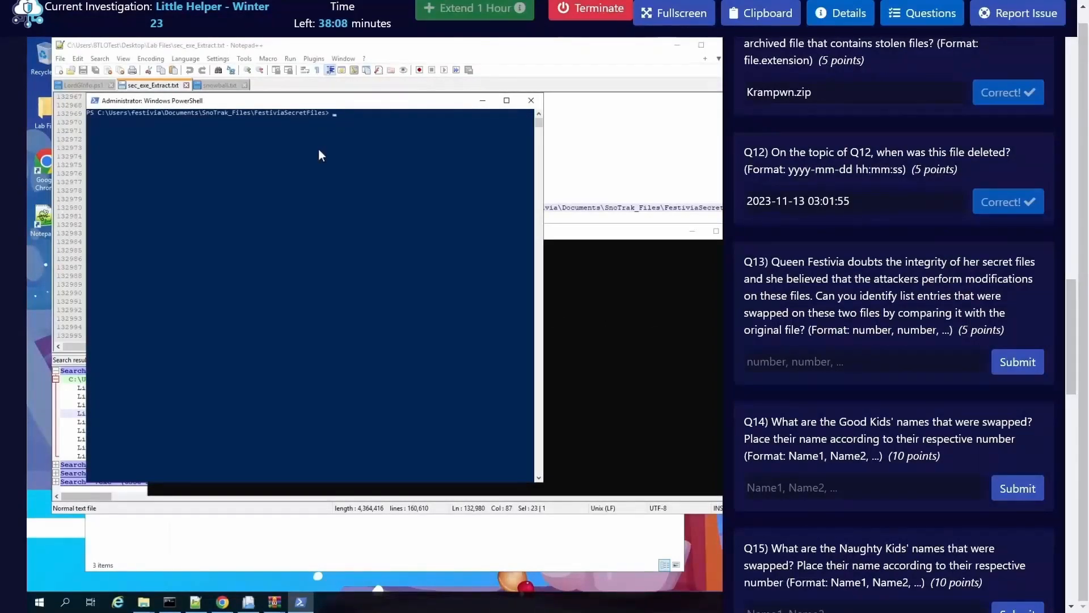
text(dir)
key(Return)
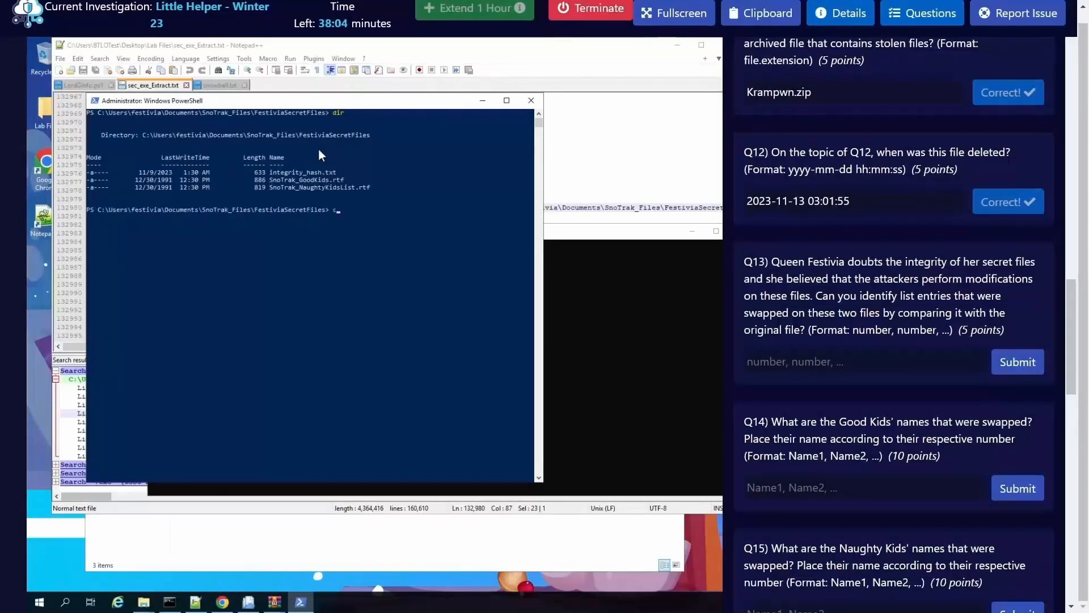
text(type .\integrity_hash.txt)
key(Return)
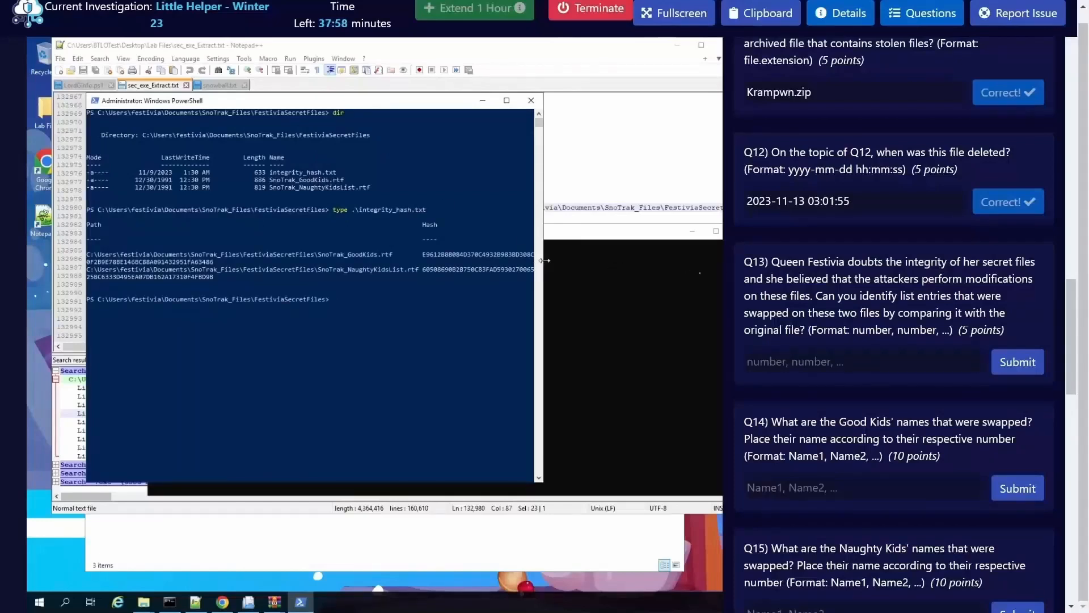
Step: Widen the PowerShell window and hide the questions panel to view the full recorded hashes
drag(543, 261, 722, 261)
click(910, 17)
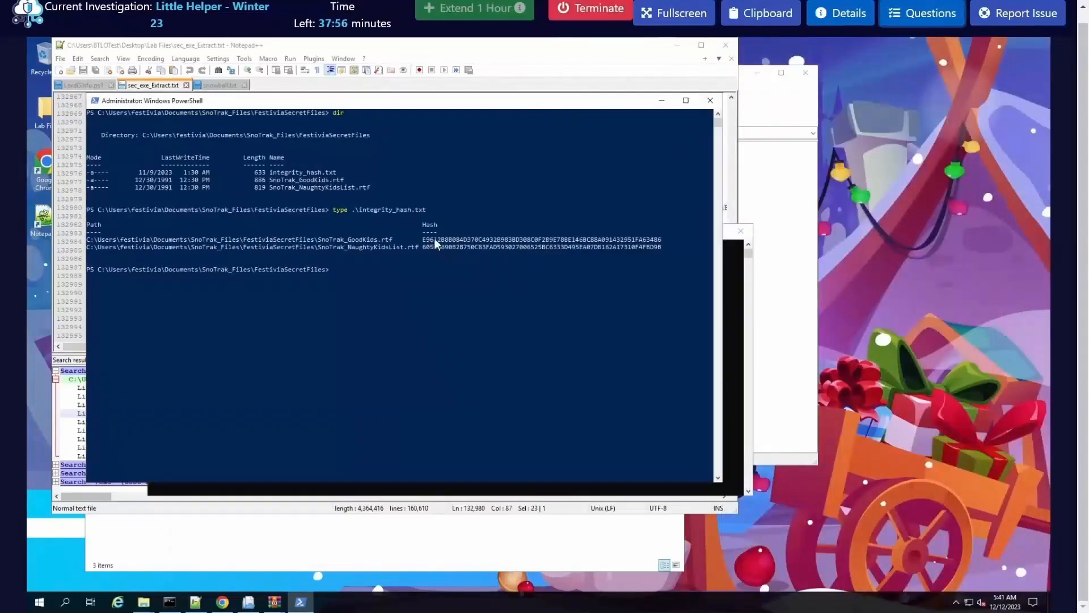
click(424, 277)
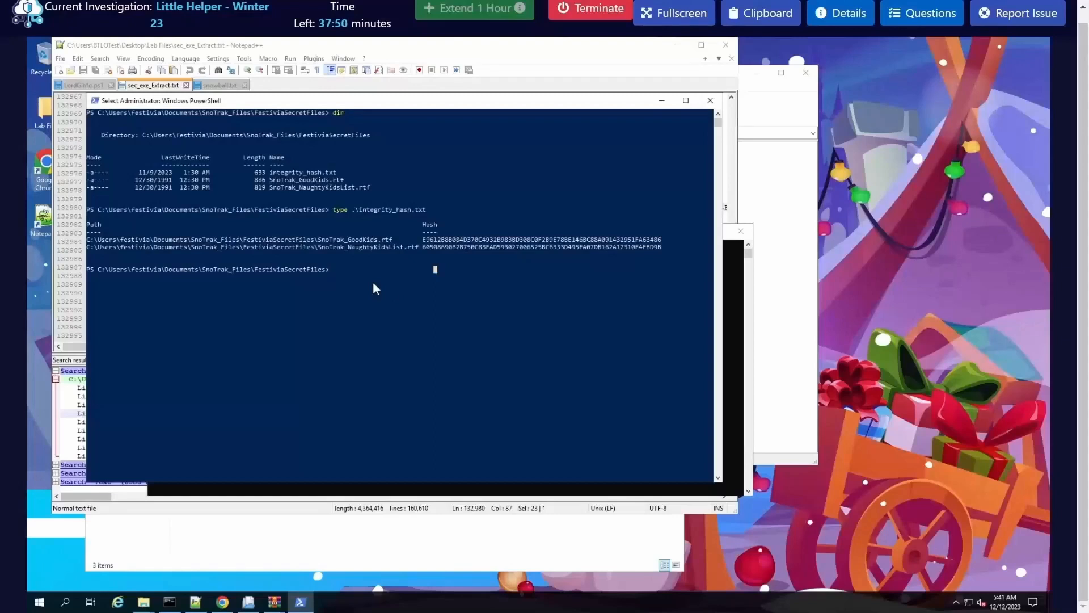
text(sha)
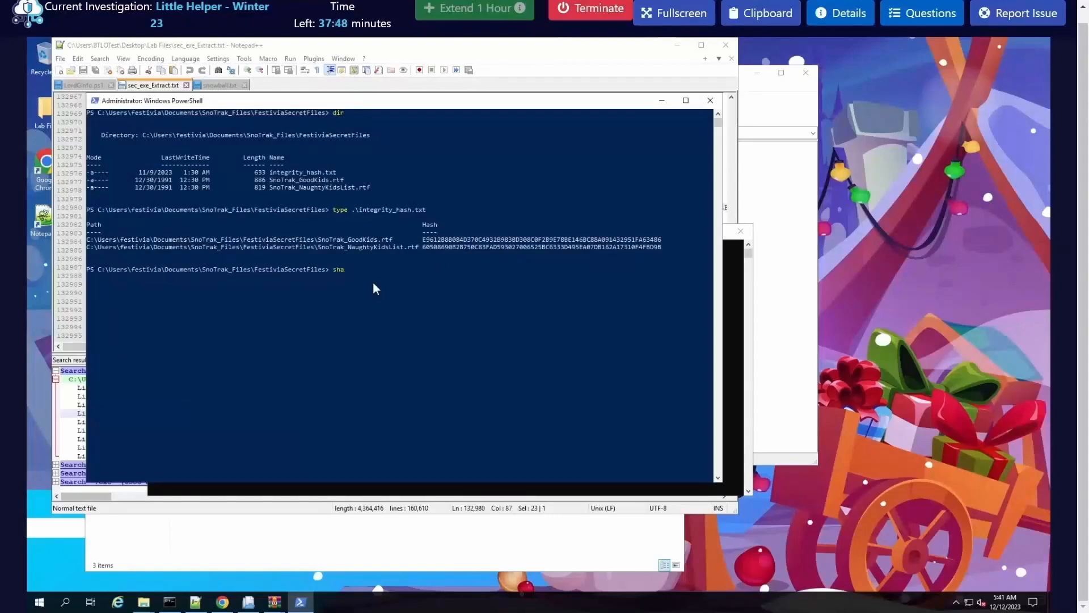
text(25)
key(BackSpace)
key(BackSpace)
key(BackSpace)
key(BackSpace)
key(BackSpace)
Step: Compute the SHA256 hash of SnoTrak_GoodKids.rtf with Get-FileHash in PowerShell
text(g)
drag(373, 281, 374, 280)
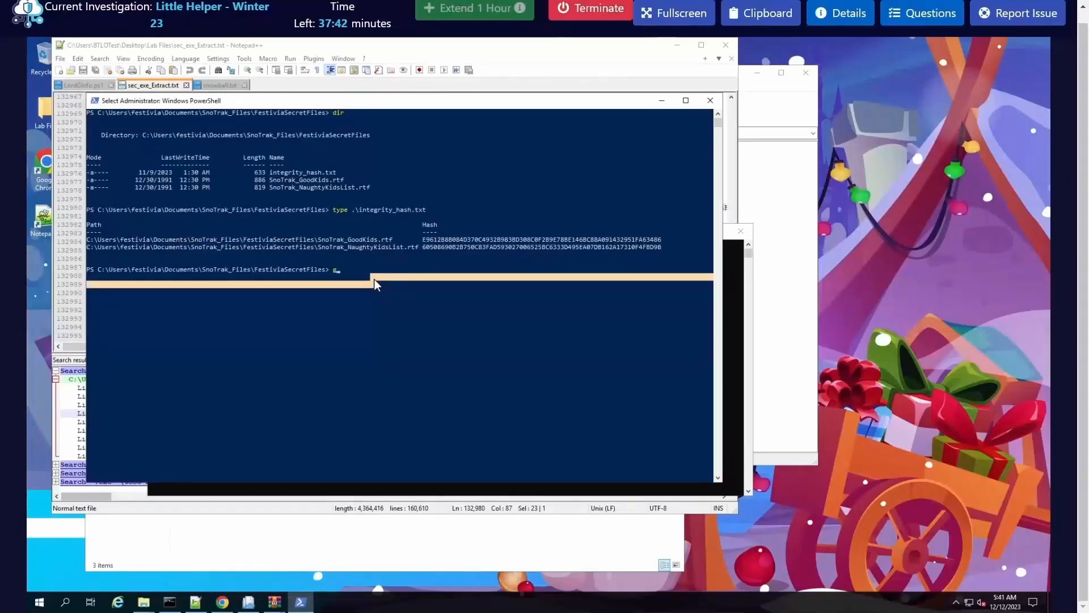
click(373, 284)
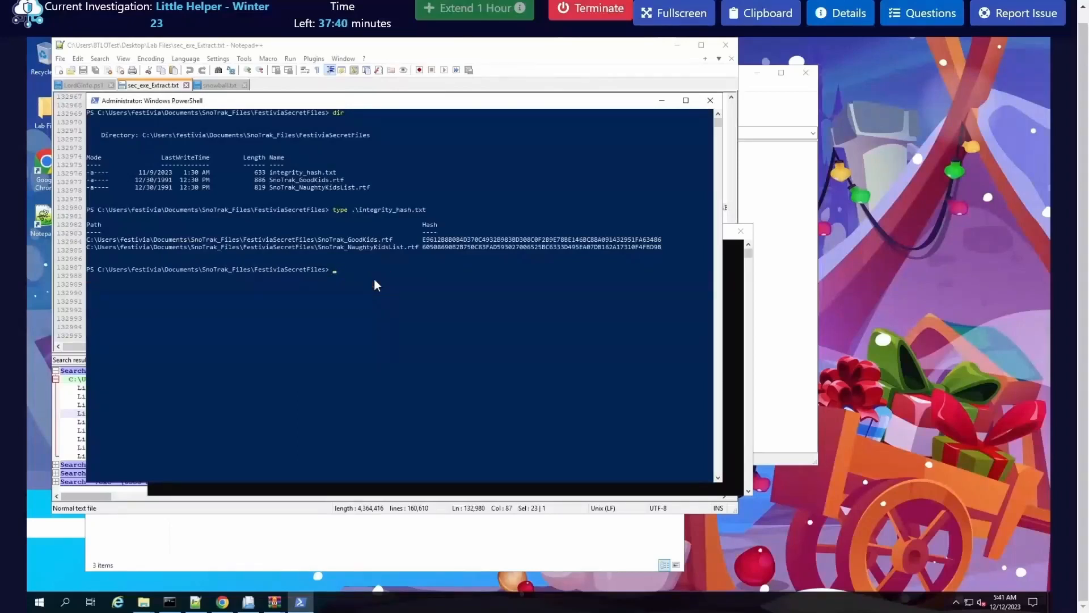
text(et)
text(0)
key(BackSpace)
key(BackSpace)
text(-FileHash -)
key(Tab)
text(SHA1)
key(Tab)
text(Sn)
key(Tab)
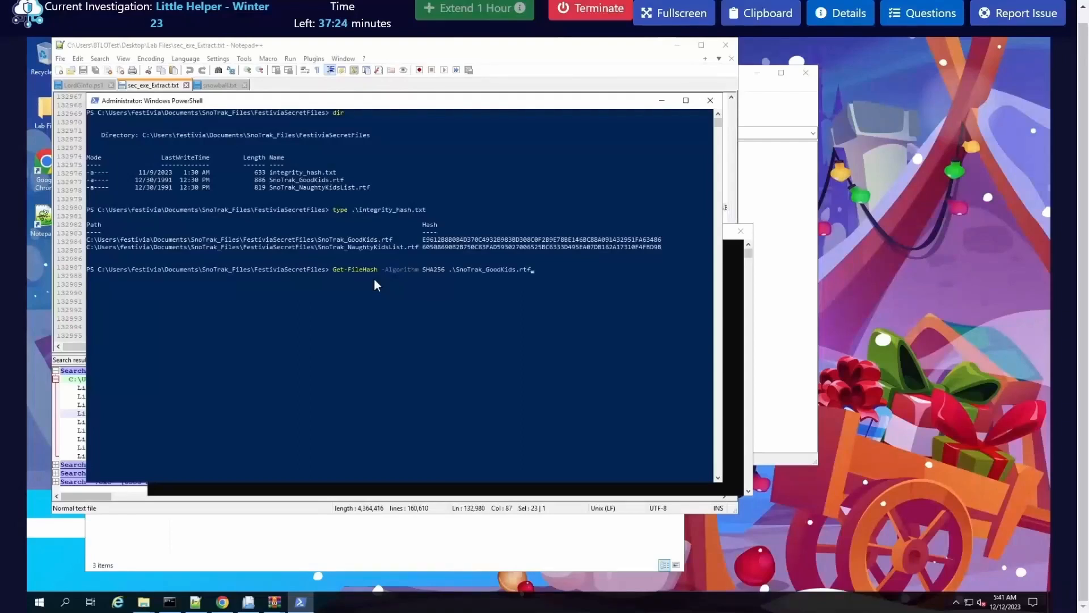
key(Return)
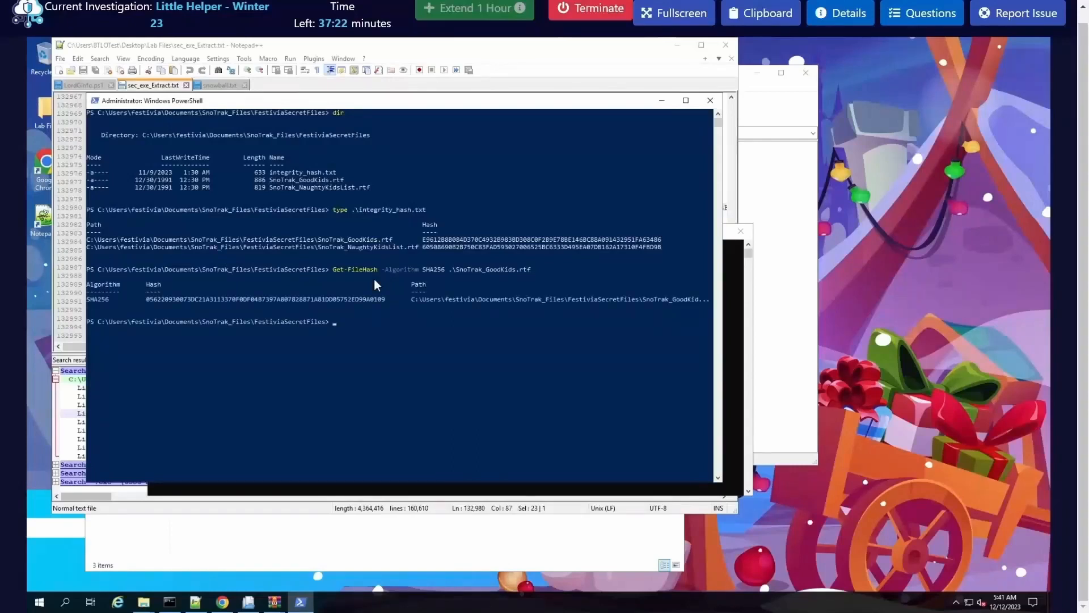
Step: Reuse the Get-FileHash command to compute the SHA256 hash of SnoTrak_NaughtyKidsList.rtf
key(Up)
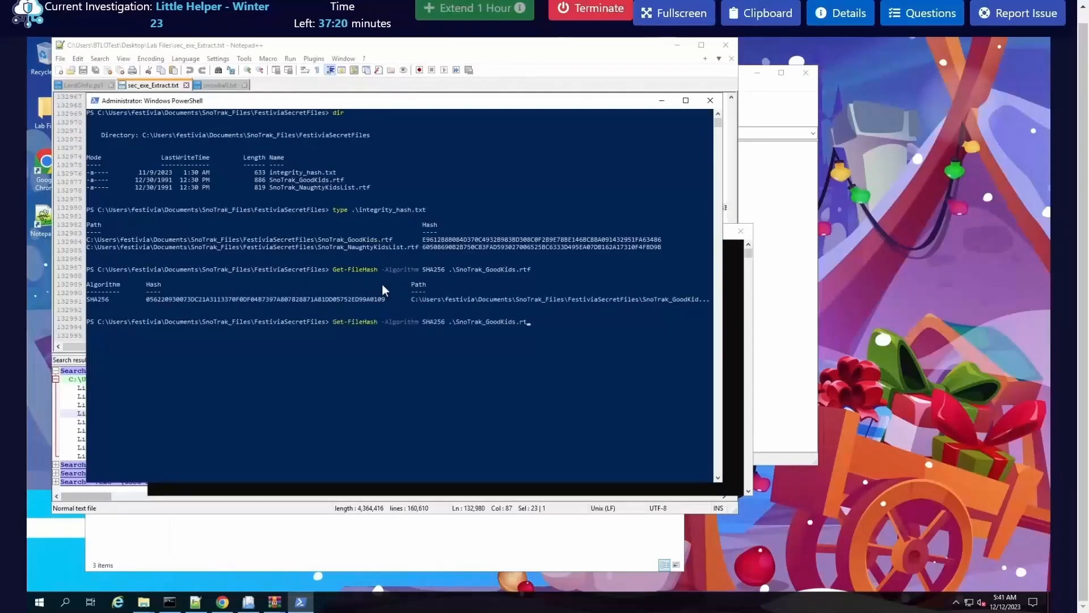
key(BackSpace)
key(BackSpace)
key(BackSpace)
key(BackSpace)
key(BackSpace)
key(BackSpace)
key(BackSpace)
key(BackSpace)
key(BackSpace)
key(BackSpace)
key(BackSpace)
key(BackSpace)
key(BackSpace)
key(BackSpace)
key(BackSpace)
key(BackSpace)
key(BackSpace)
key(Tab)
key(BackSpace)
key(BackSpace)
key(BackSpace)
key(BackSpace)
key(BackSpace)
key(BackSpace)
key(BackSpace)
key(BackSpace)
key(BackSpace)
key(BackSpace)
key(BackSpace)
key(BackSpace)
text(N)
key(Tab)
key(Return)
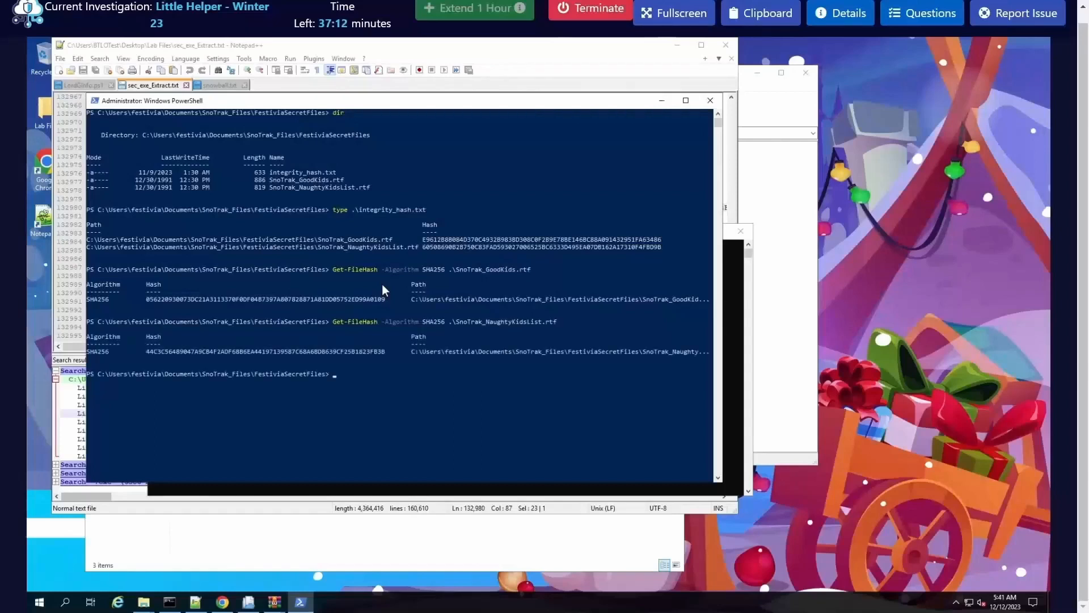
Step: Compare the computed SHA256 hashes of the two SnoTrak lists with the values recorded in integrity_hash.txt
double_click(350, 297)
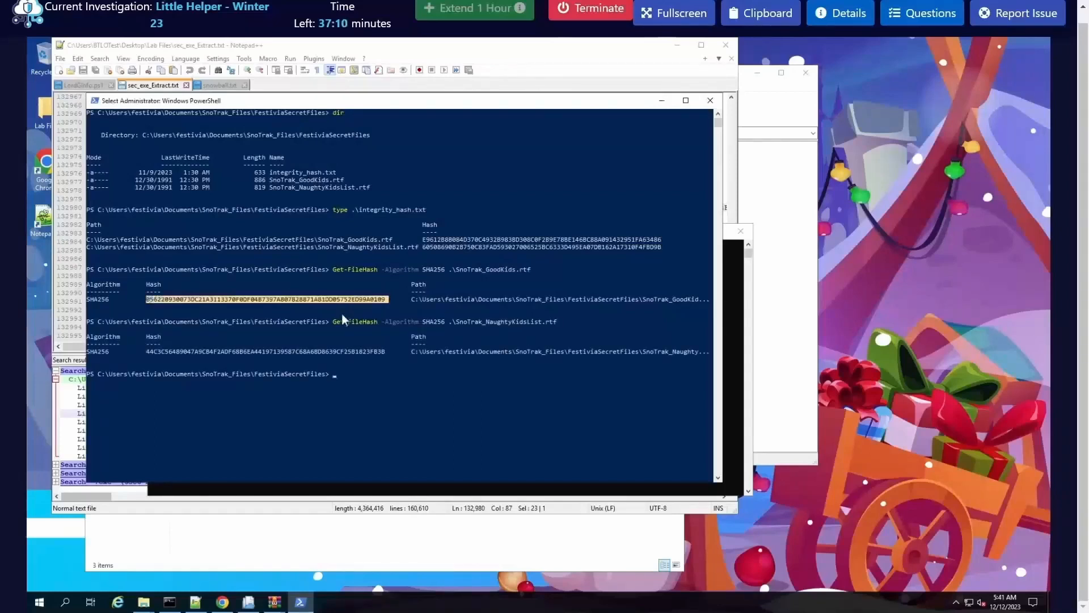
click(338, 349)
double_click(339, 349)
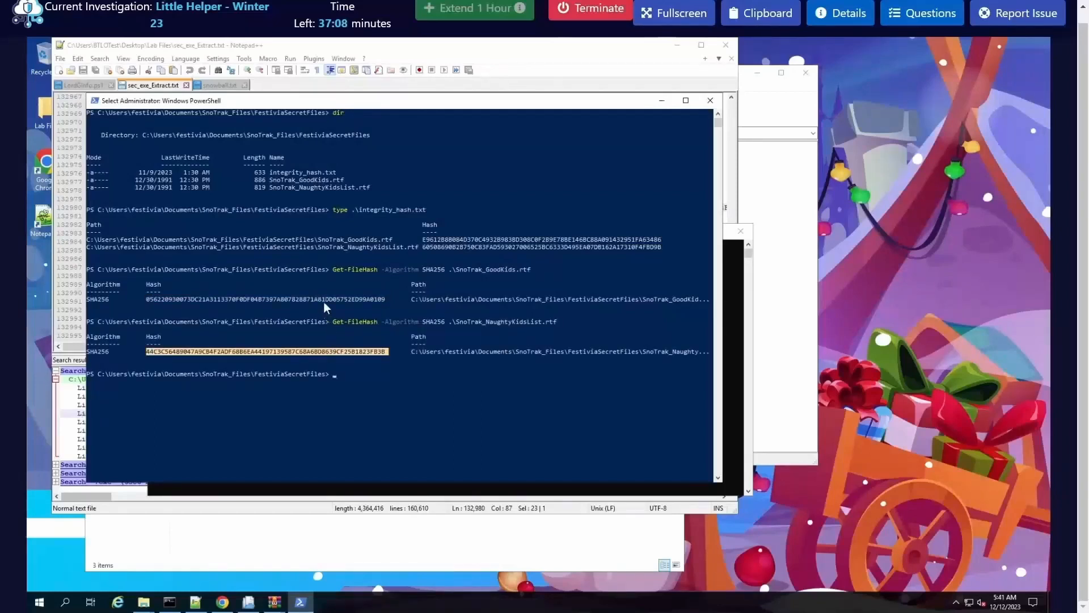
double_click(323, 301)
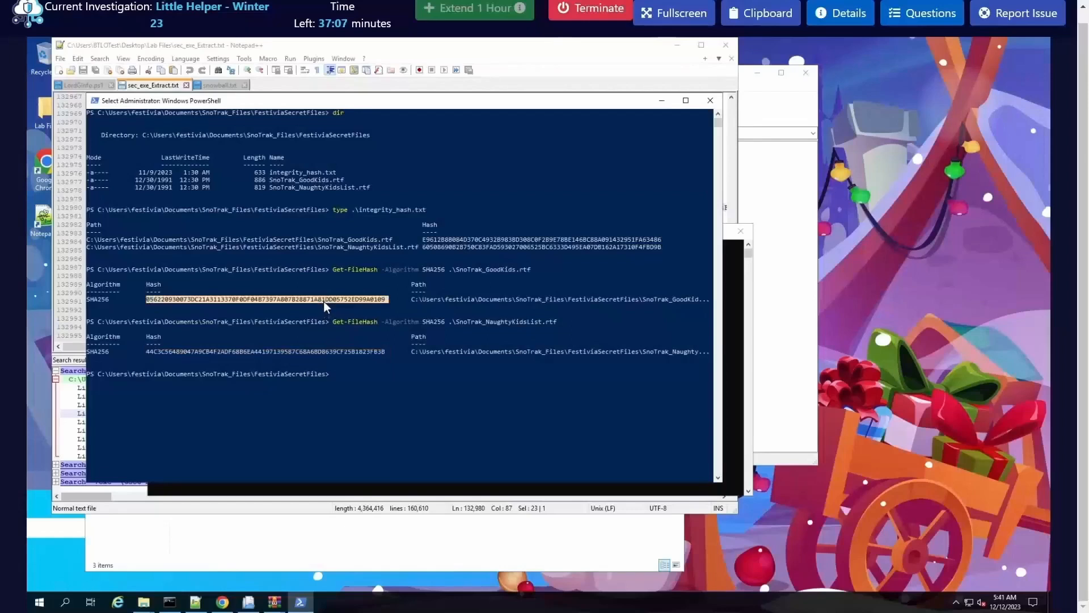
click(270, 343)
click(291, 294)
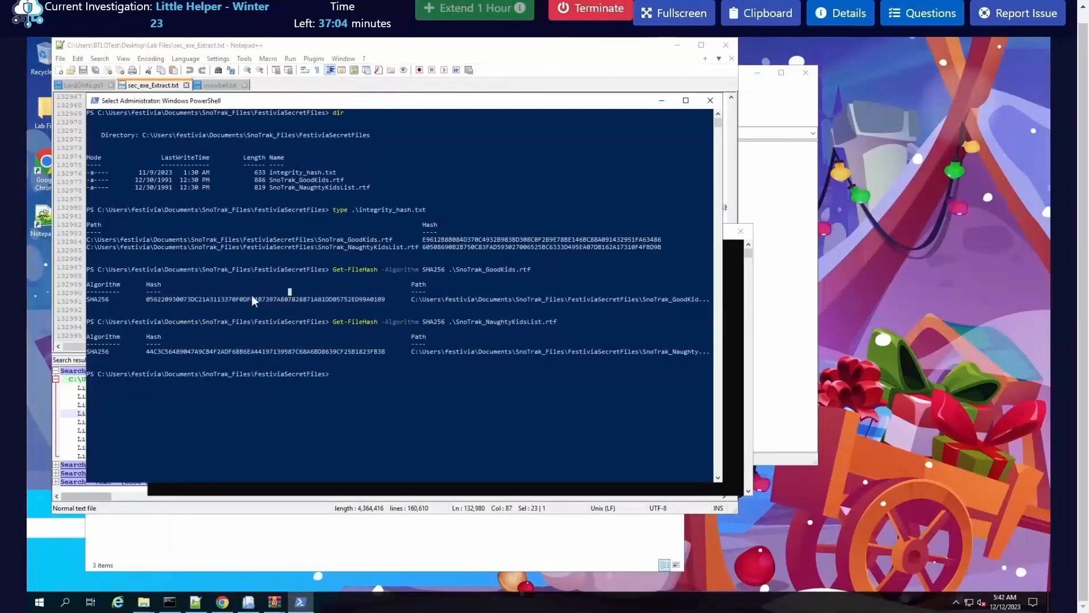
click(149, 299)
drag(151, 299, 375, 299)
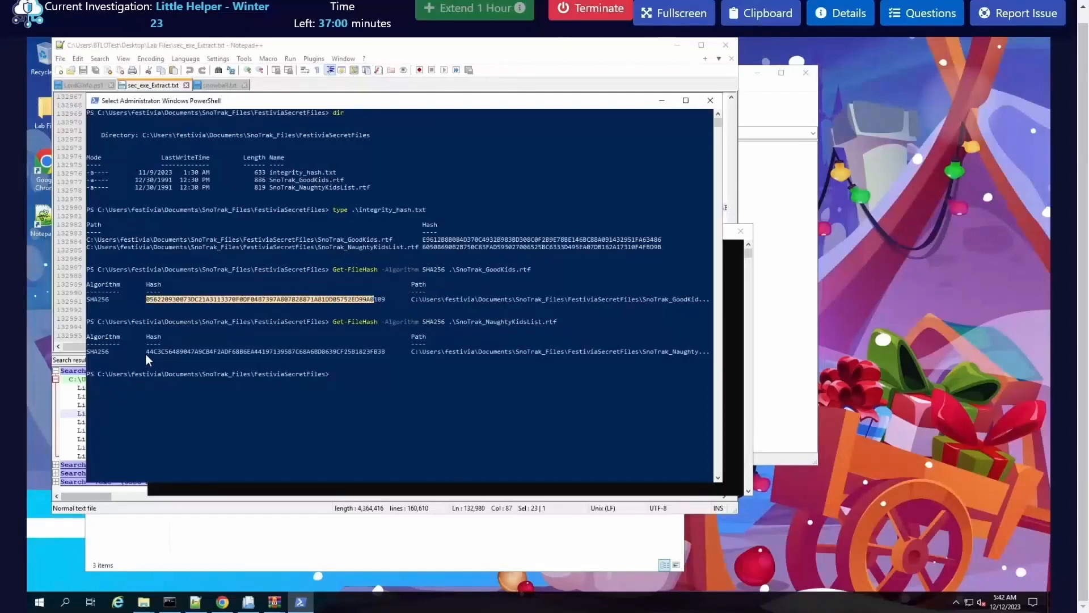
drag(147, 352, 347, 345)
click(313, 344)
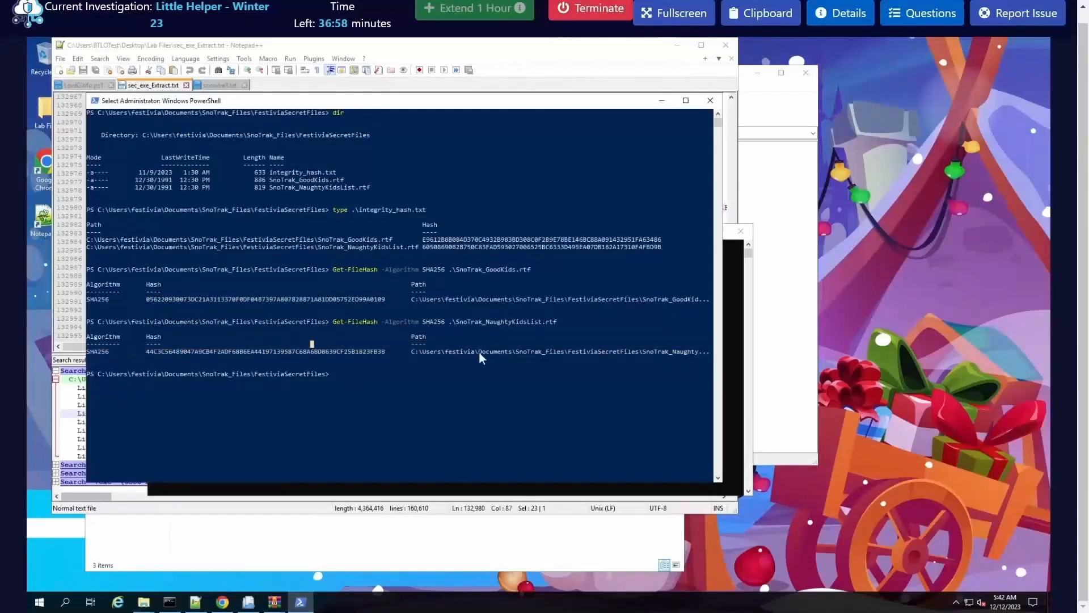
mouse_move(423, 242)
mouse_down()
mouse_move(651, 241)
mouse_move(428, 250)
mouse_up()
click(454, 247)
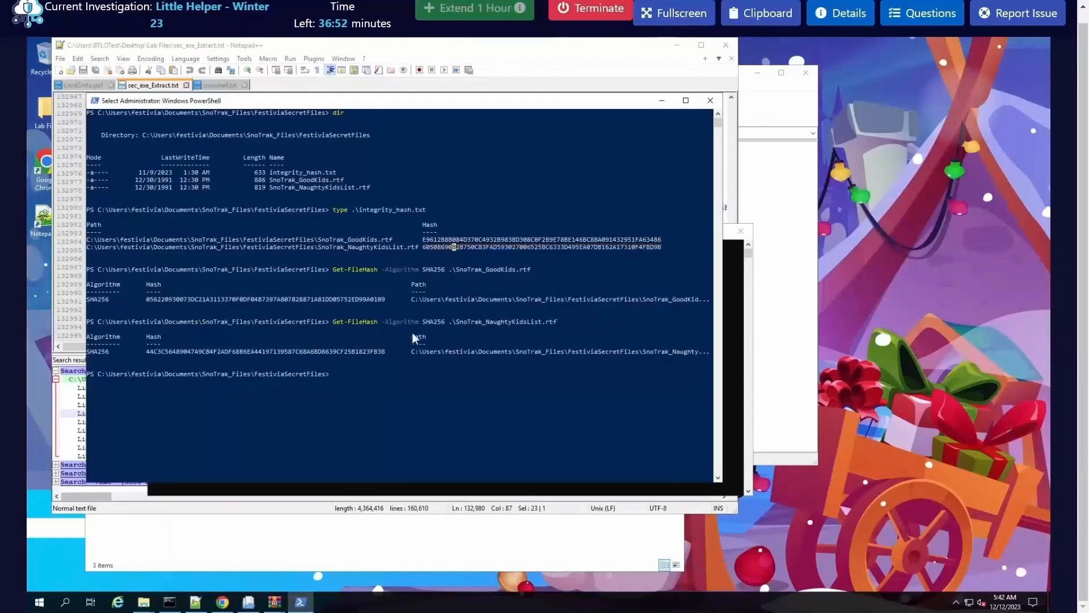
click(418, 372)
Step: Switch to WinRAR and start extracting the Krampwn folder from $RYOVEXH.zip to the Desktop
click(274, 602)
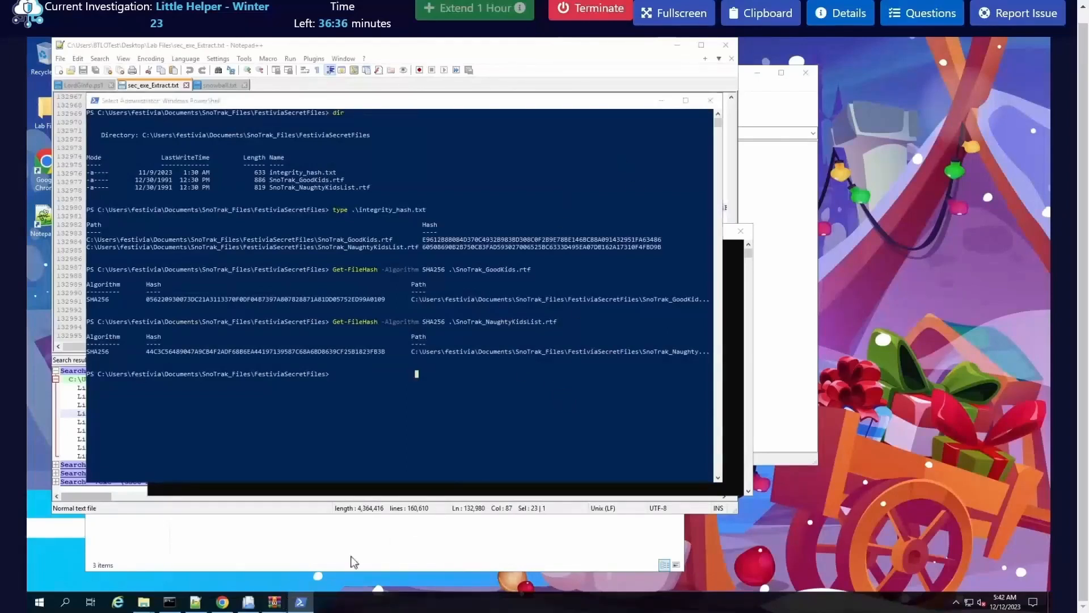
click(257, 553)
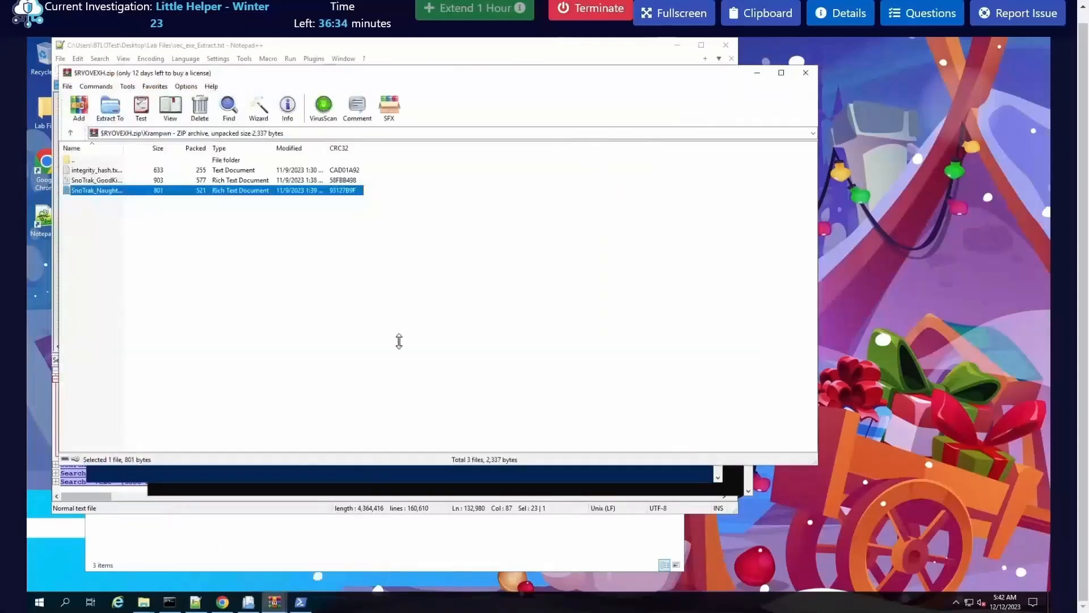
click(70, 133)
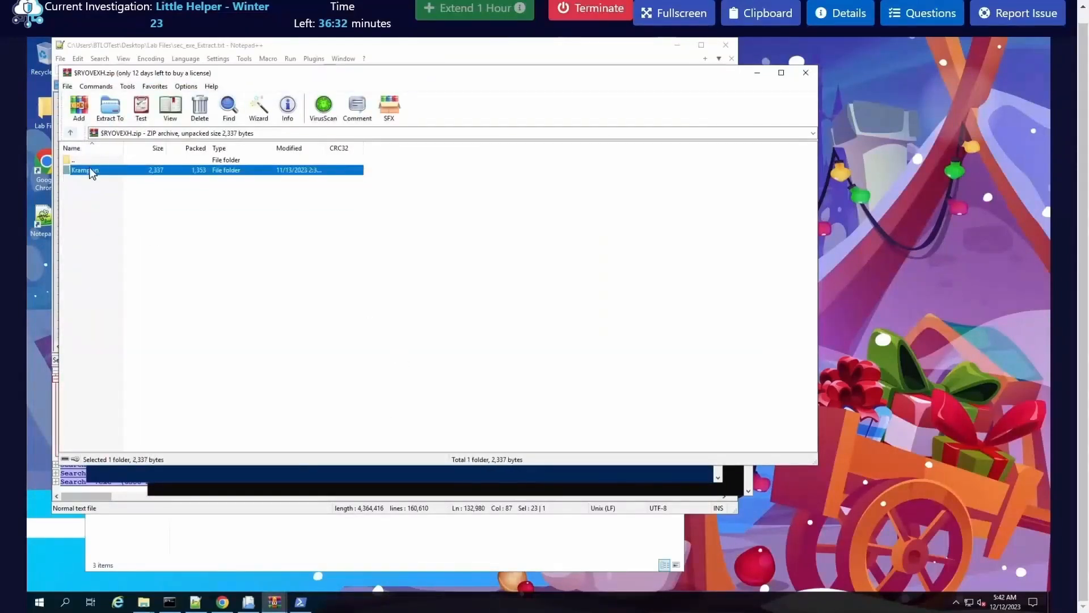
click(110, 108)
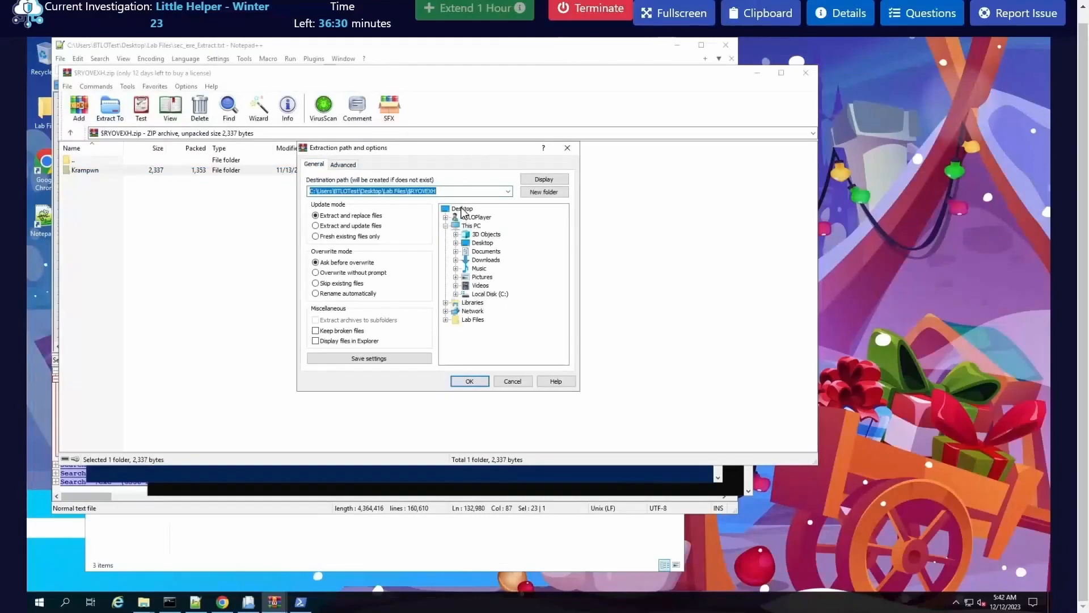
click(482, 383)
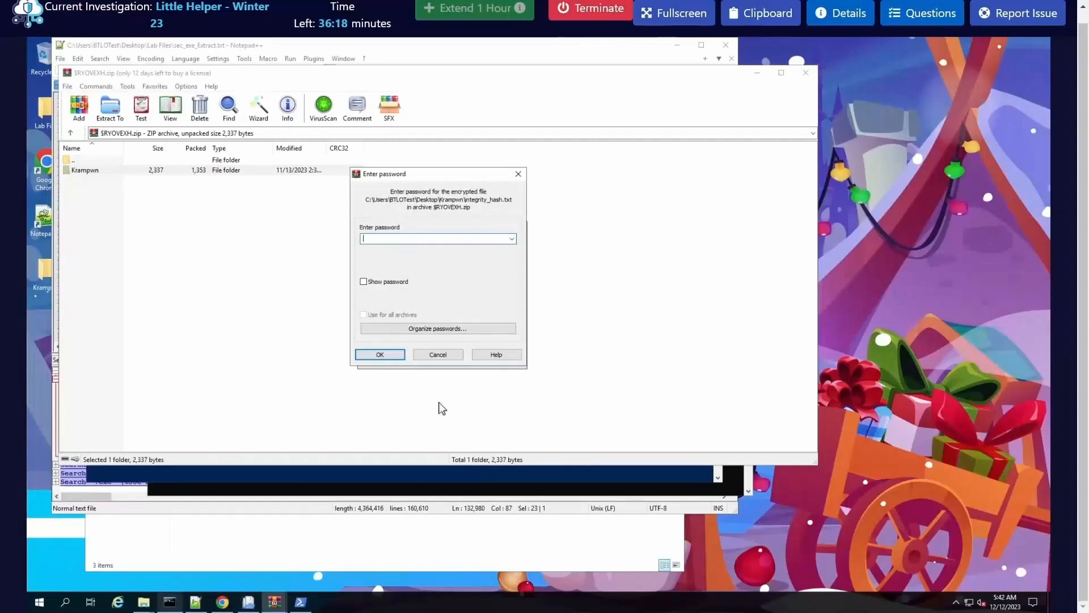
Step: Switch to Command Prompt and run a chainsaw search for PW in Logs\Security.evtx
click(456, 362)
text(TOOLS)
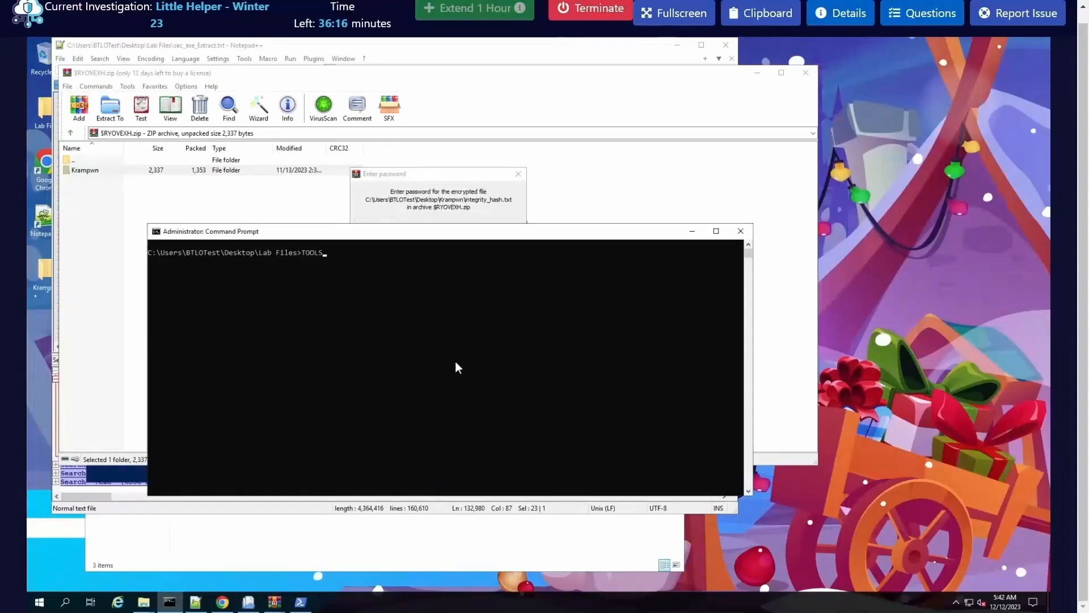
text(\chainsaw\)
key(Tab)
key(Tab)
key(Tab)
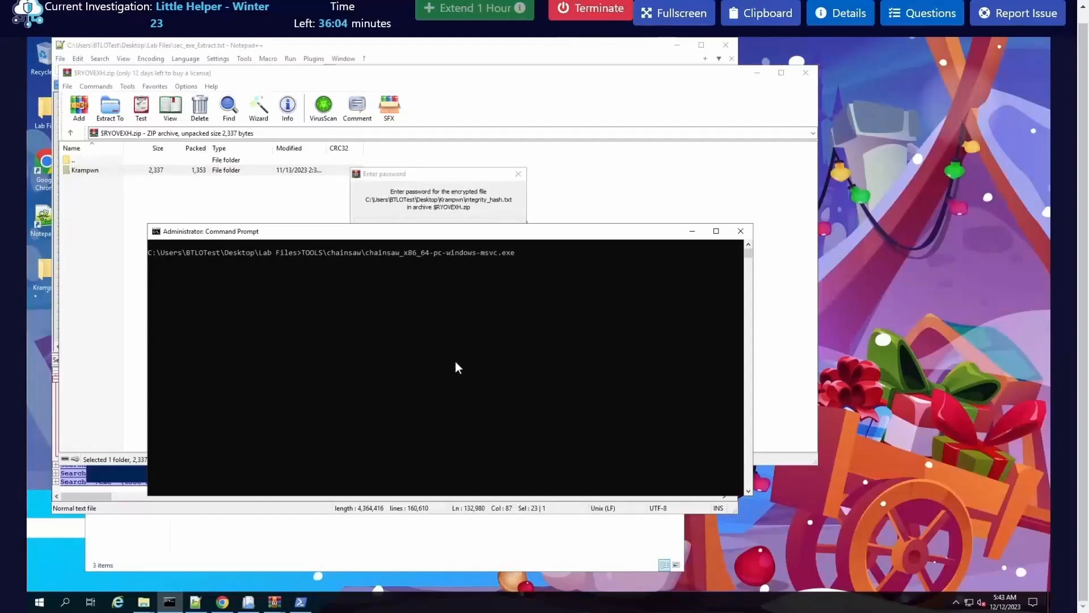
text(search PW Logs\)
click(606, 358)
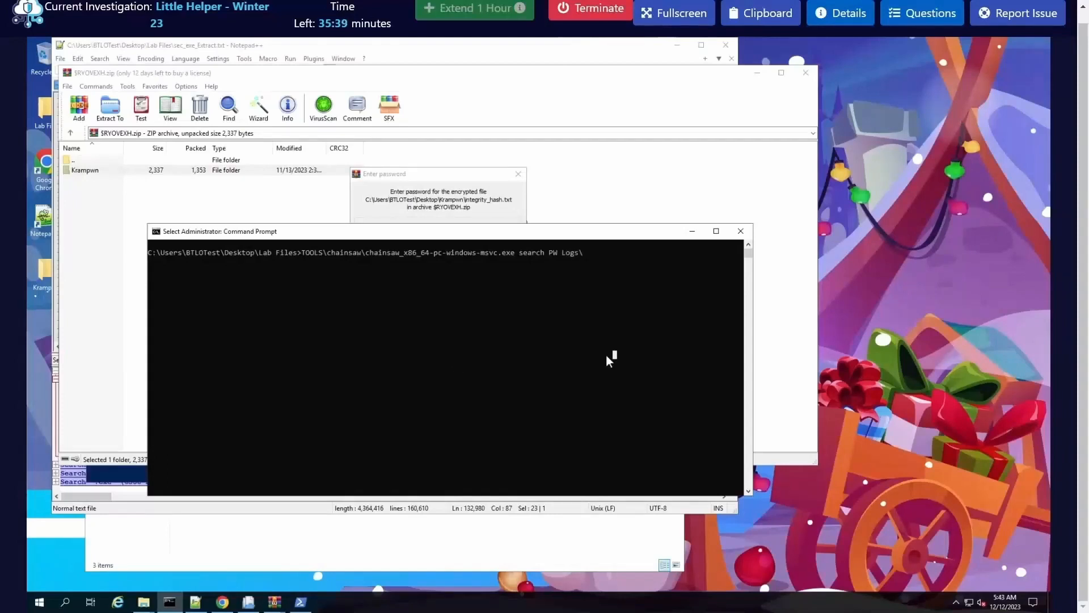
text(Security.evtx)
key(Return)
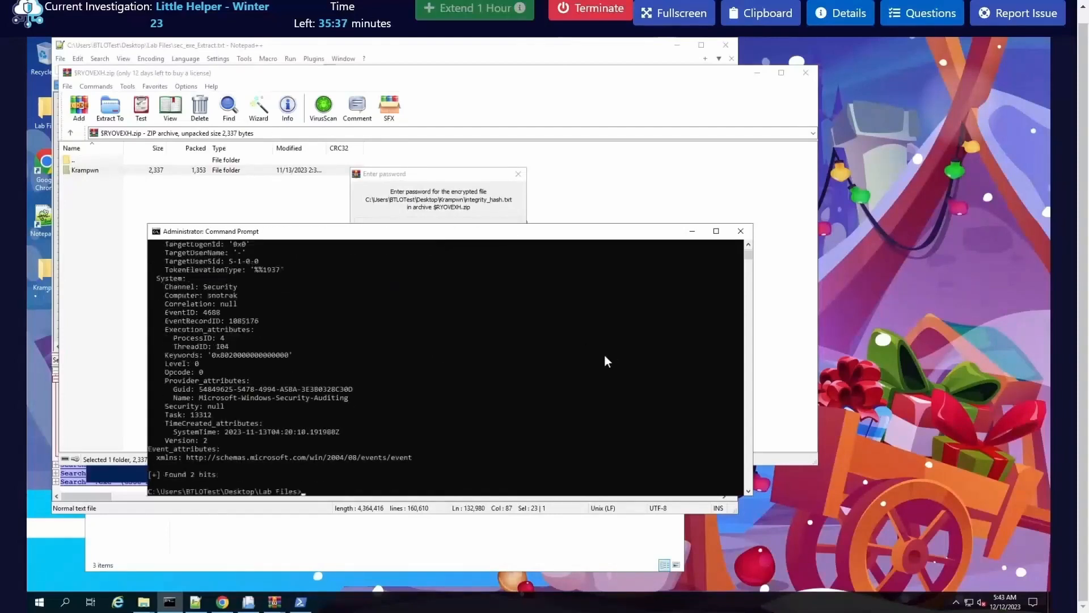
Step: Examine the command lines in the PW search results for file names related to the archive password
scroll(540, 392, up, 9)
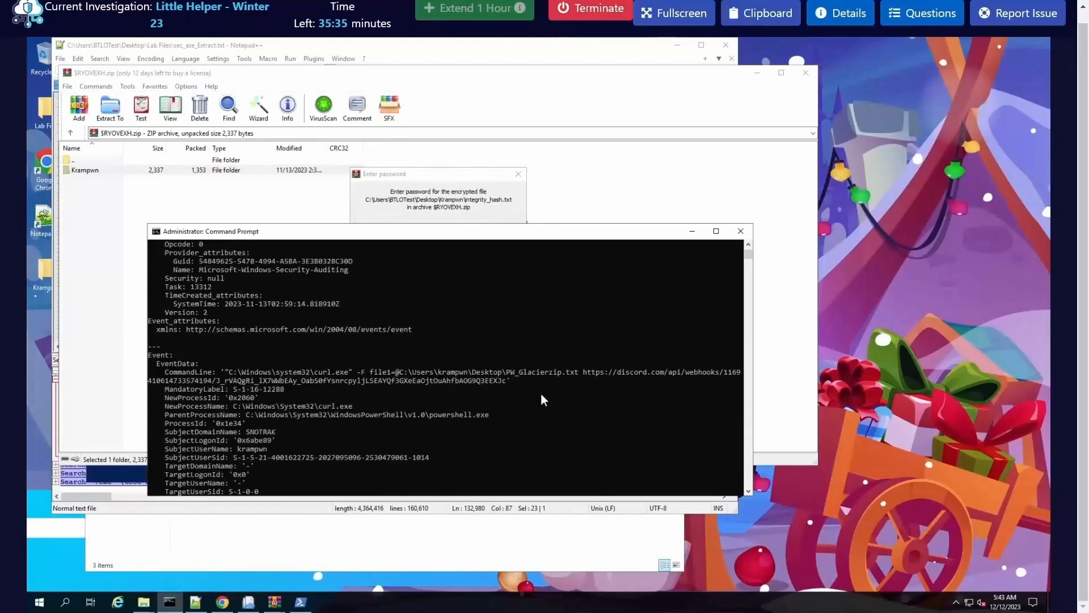
drag(505, 372, 569, 372)
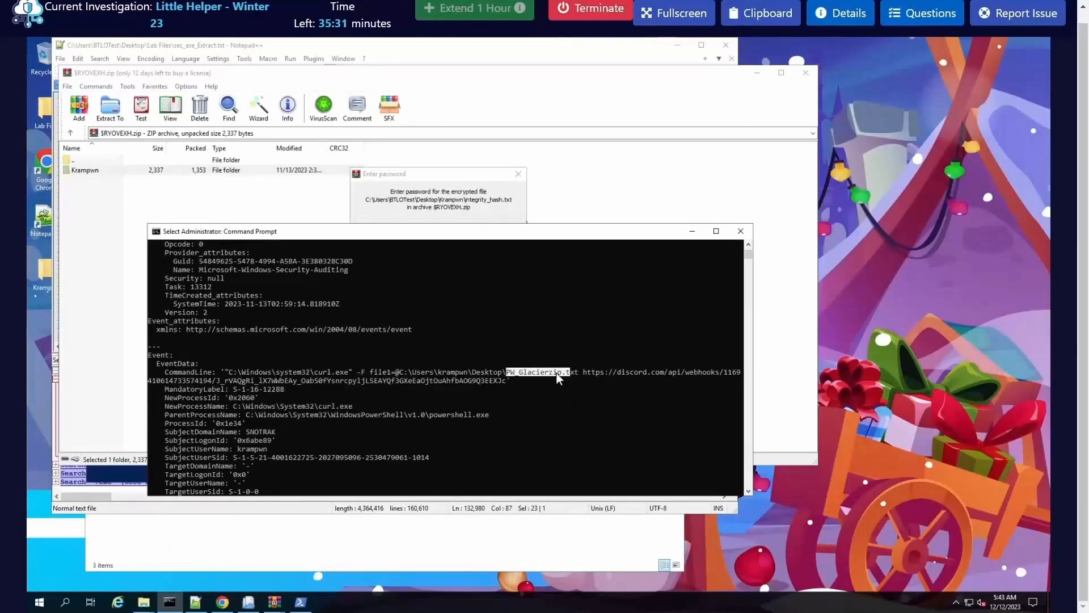
click(556, 372)
scroll(550, 386, up, 3)
scroll(540, 383, up, 10)
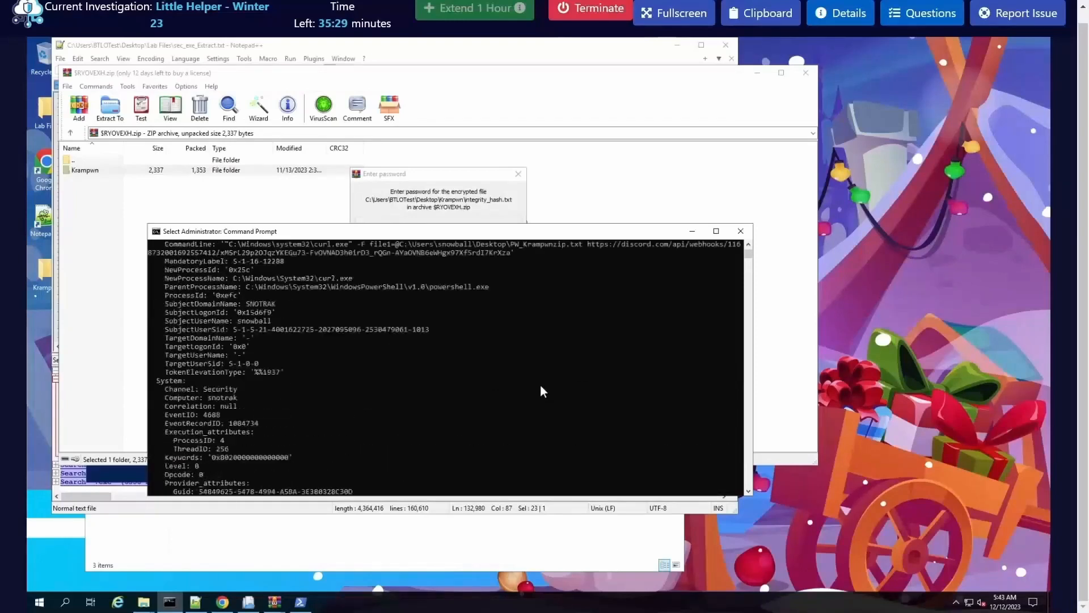
drag(512, 345, 577, 346)
scroll(543, 356, up, 2)
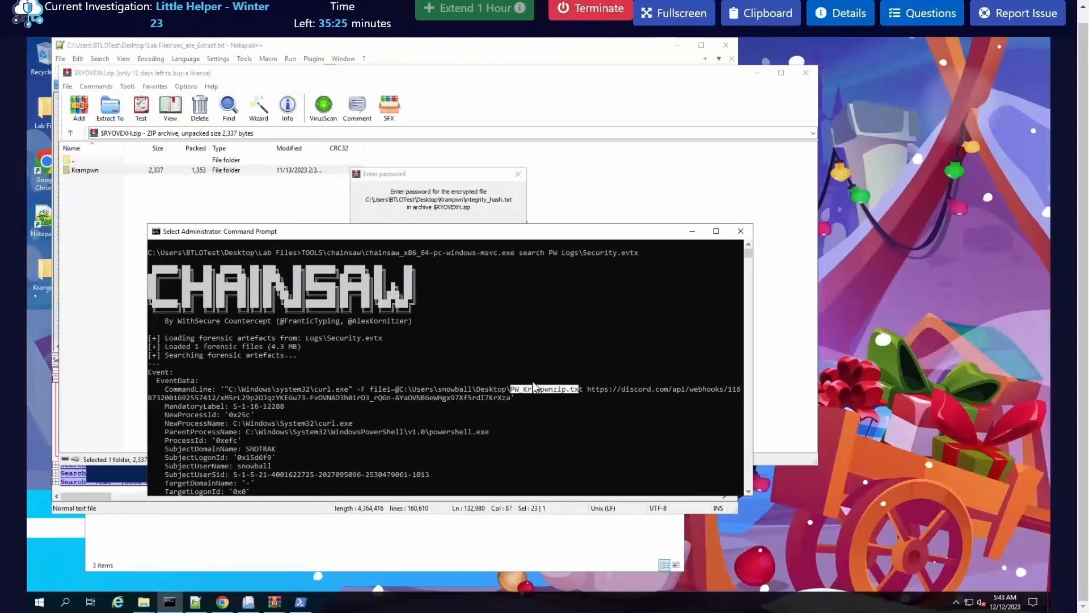
scroll(527, 382, down, 1)
scroll(528, 383, down, 8)
scroll(521, 377, up, 7)
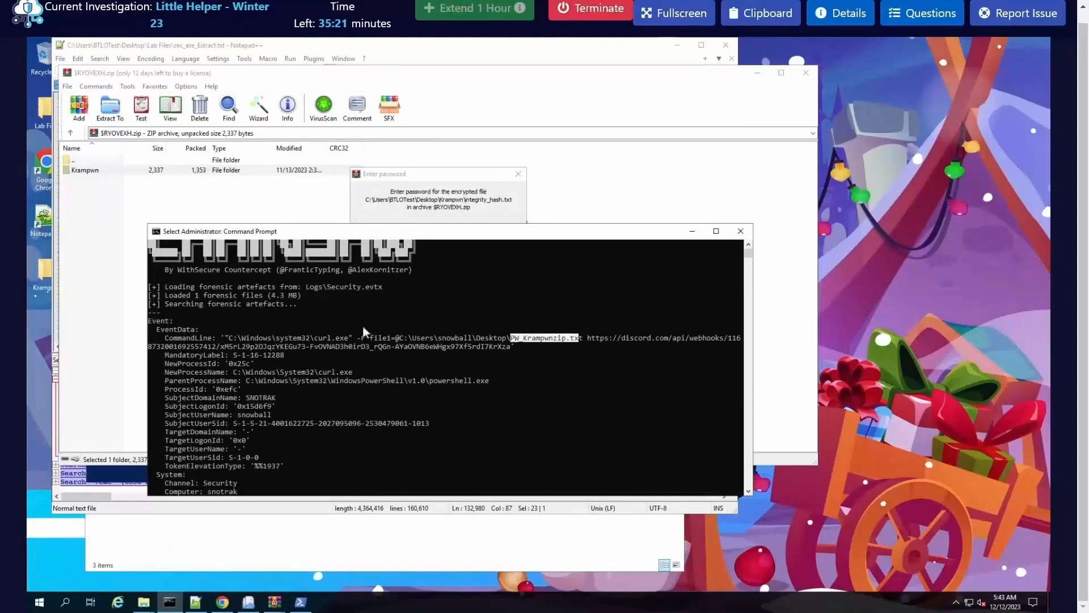
click(551, 355)
drag(511, 338, 584, 339)
drag(512, 337, 585, 343)
Step: Return to Command Prompt and clear the PW search output with cls
click(172, 601)
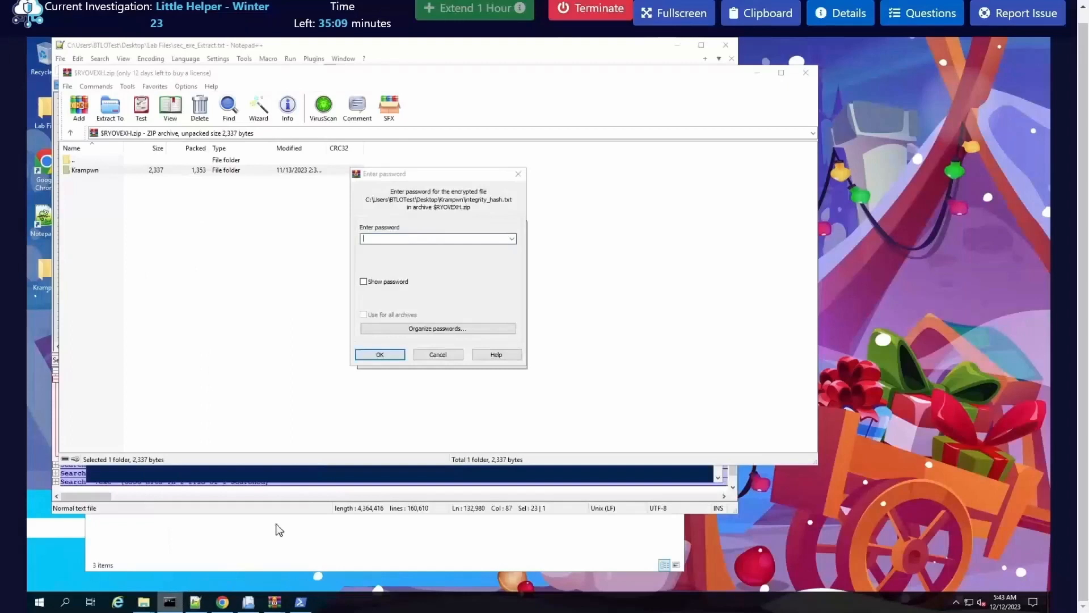
click(174, 603)
key(ctrl+c)
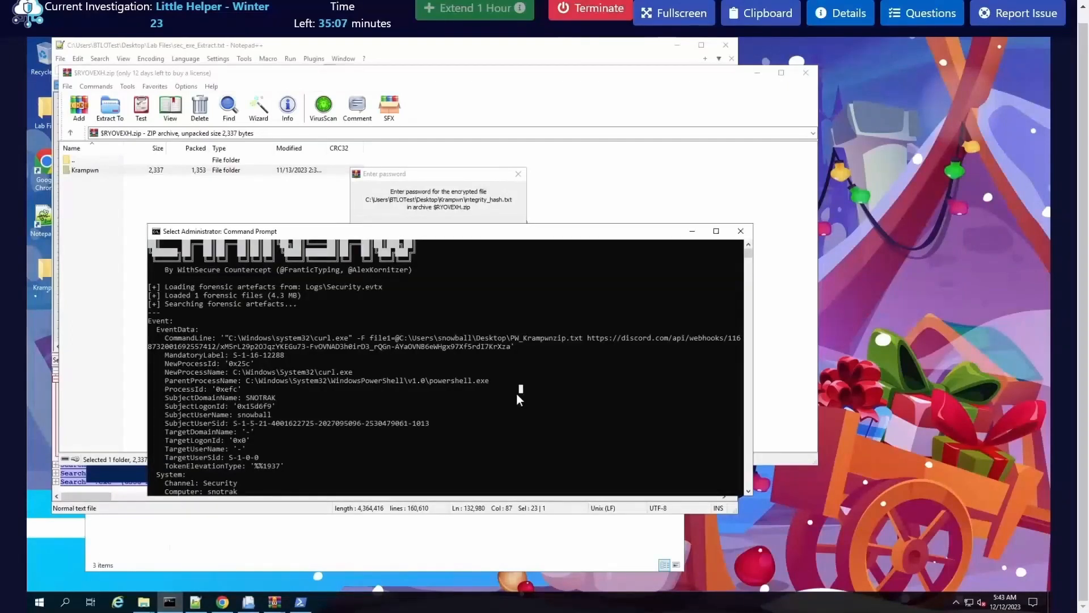
text(cls)
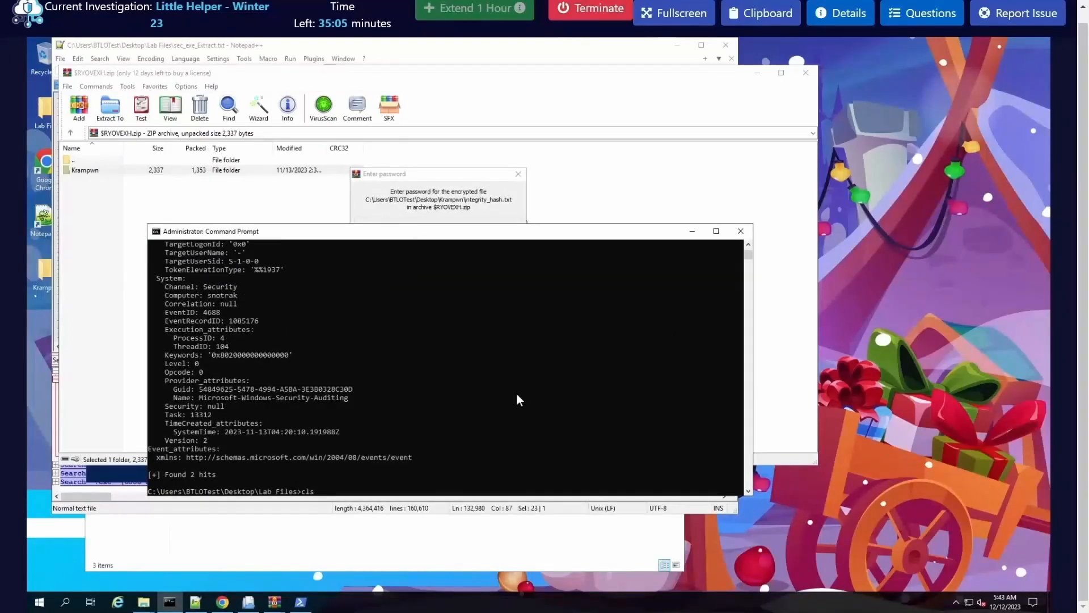
key(Return)
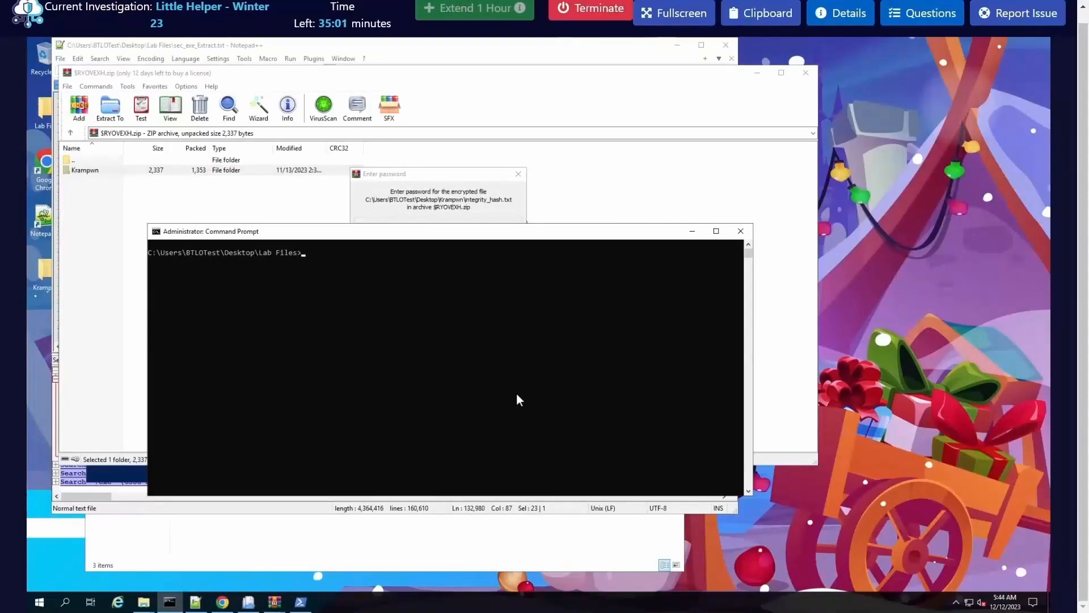
Step: Change the working directory to the C:\$Recycle.Bin subfolder whose SID ends in 1013
text(cd C:\$R)
key(Tab)
text(\)
key(Tab)
key(Tab)
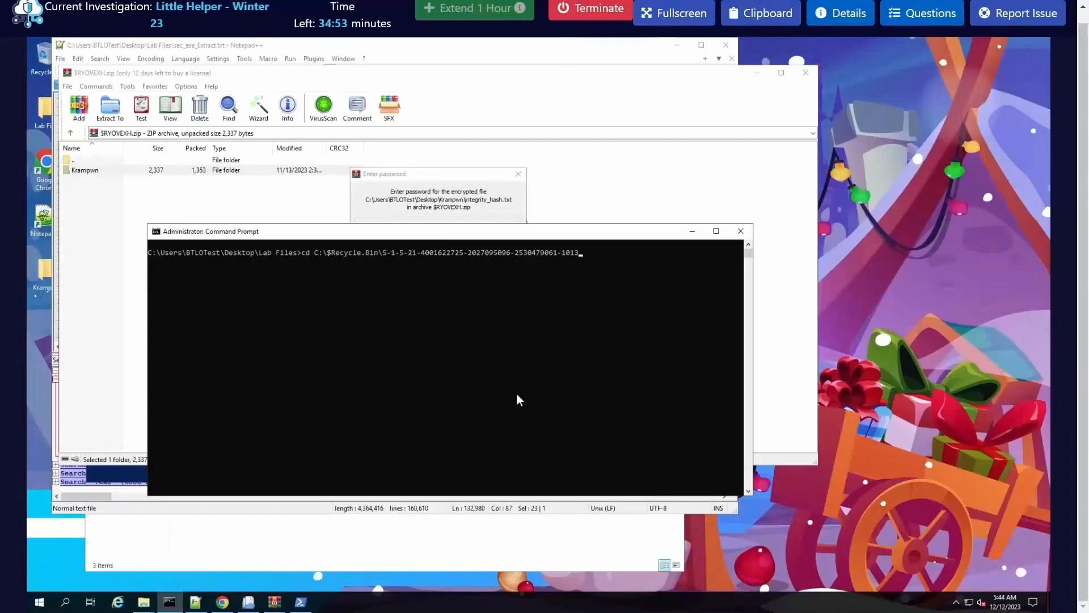
key(Return)
Step: Clear the screen with cls and list the files in the current Recycle Bin folder with dir
text(clear)
key(Return)
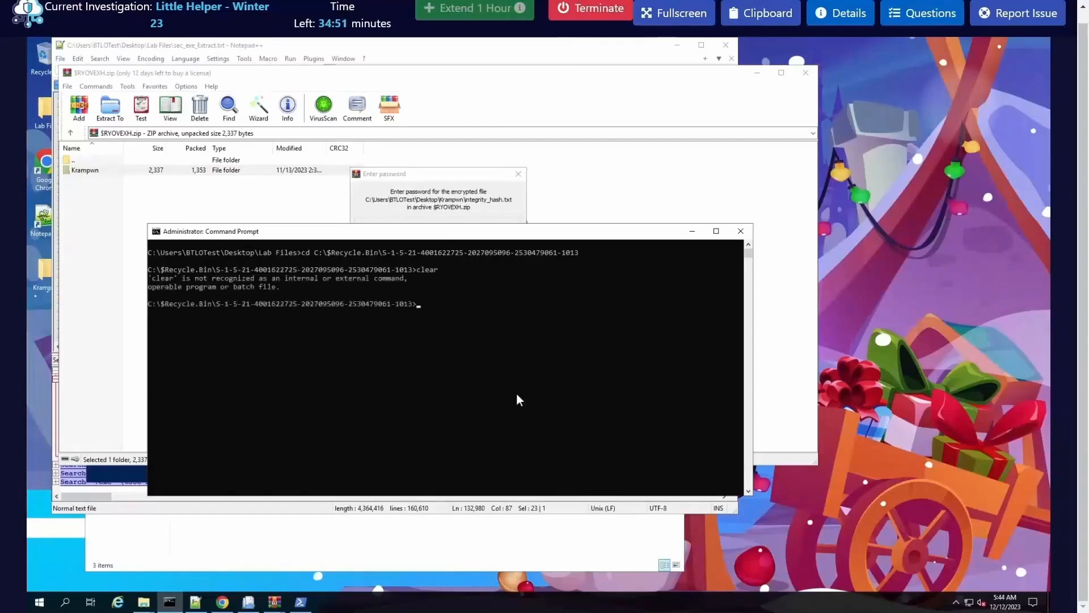
text(cls)
key(Return)
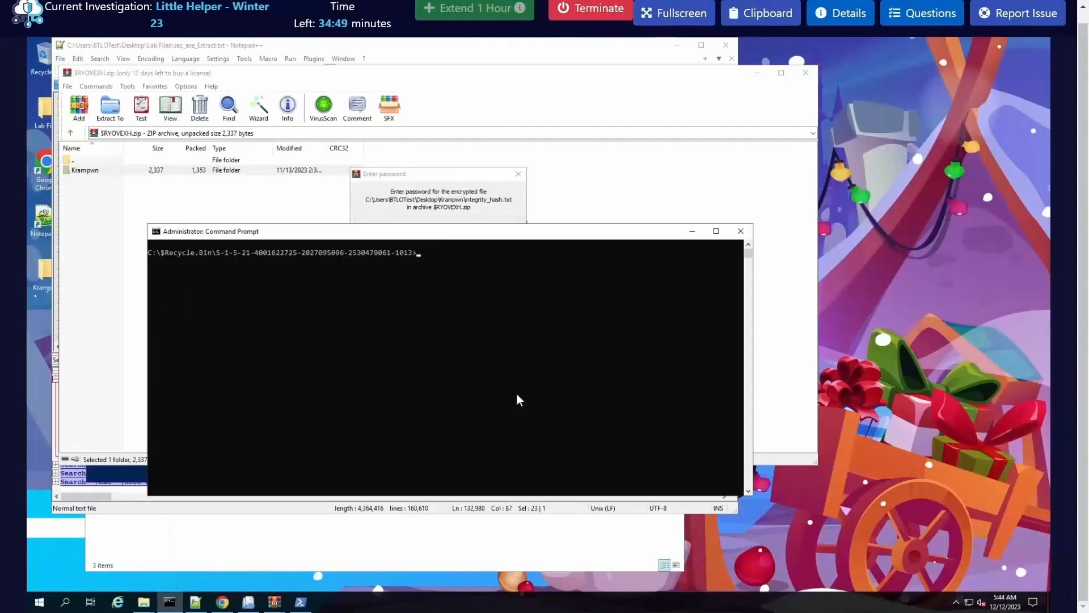
text(dir)
key(Return)
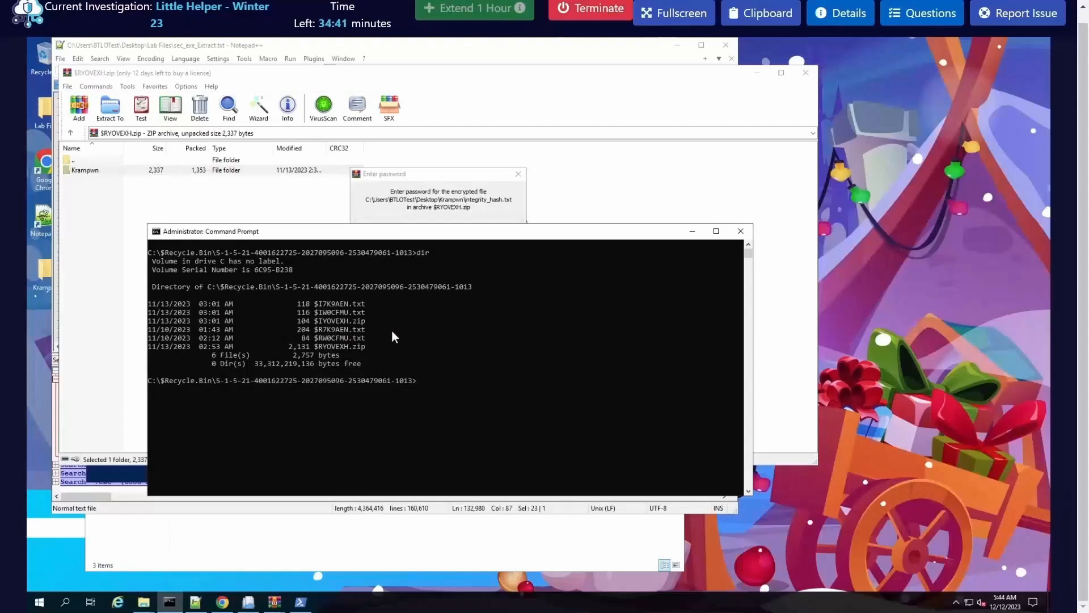
Step: Print the contents of $I7K9AEN.txt with the type command and check the original file name in its path
text(type $I)
key(Tab)
key(Return)
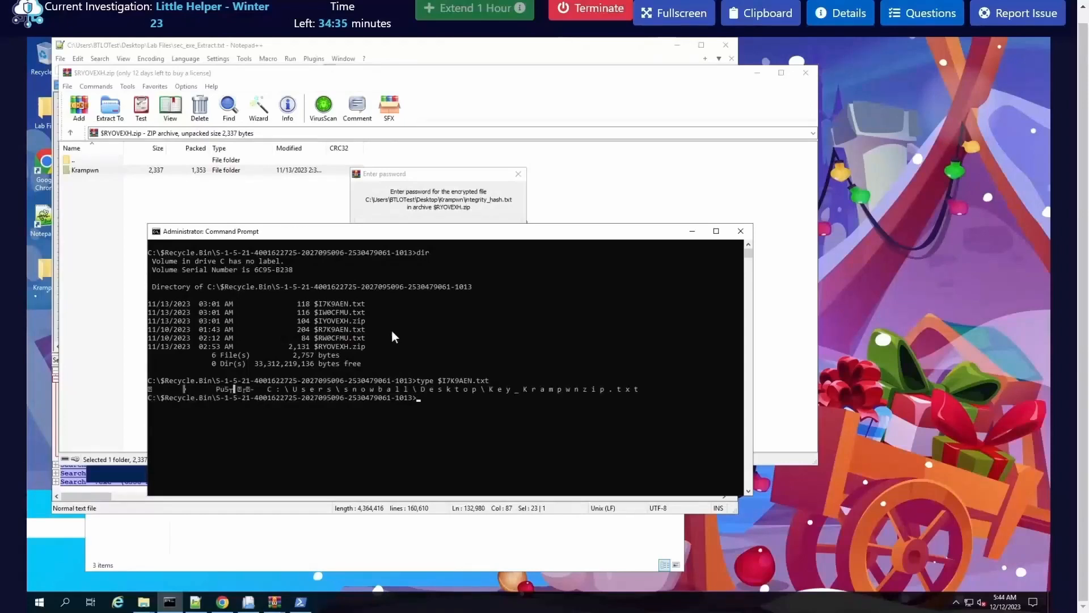
drag(640, 389, 490, 389)
click(522, 405)
Step: Print the contents of $IW0CFMU.txt and check the original file name in its path
text(type $IW0CFMU.txt)
key(Return)
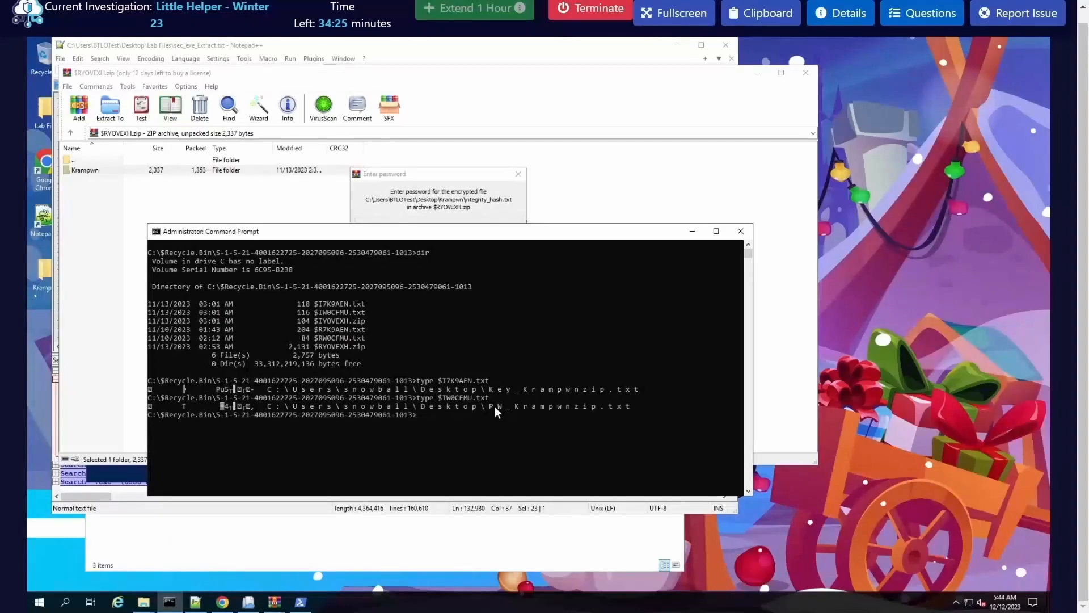
drag(630, 407, 489, 407)
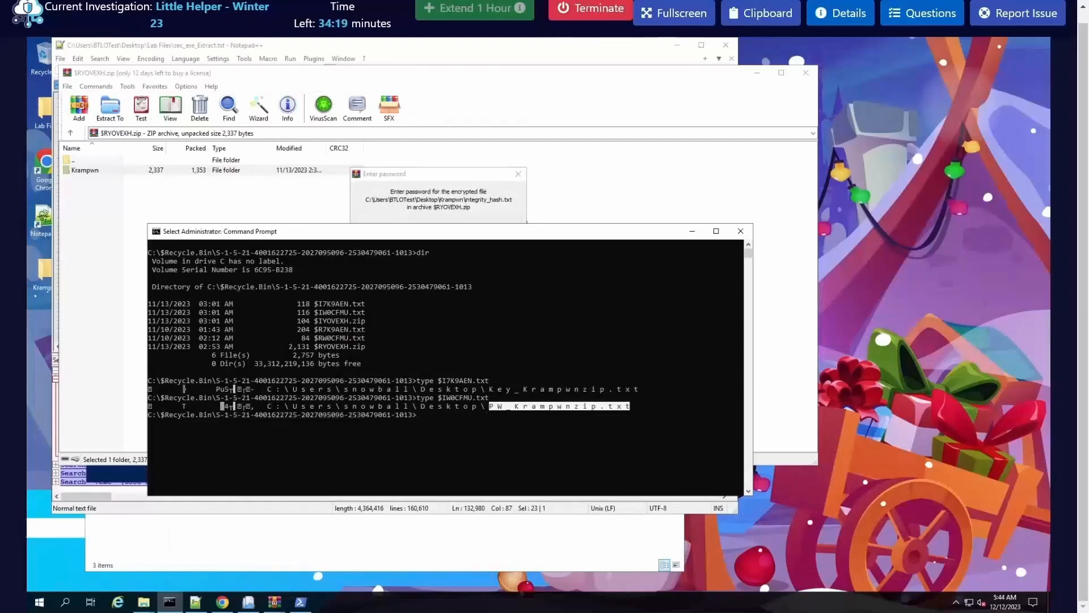
click(520, 433)
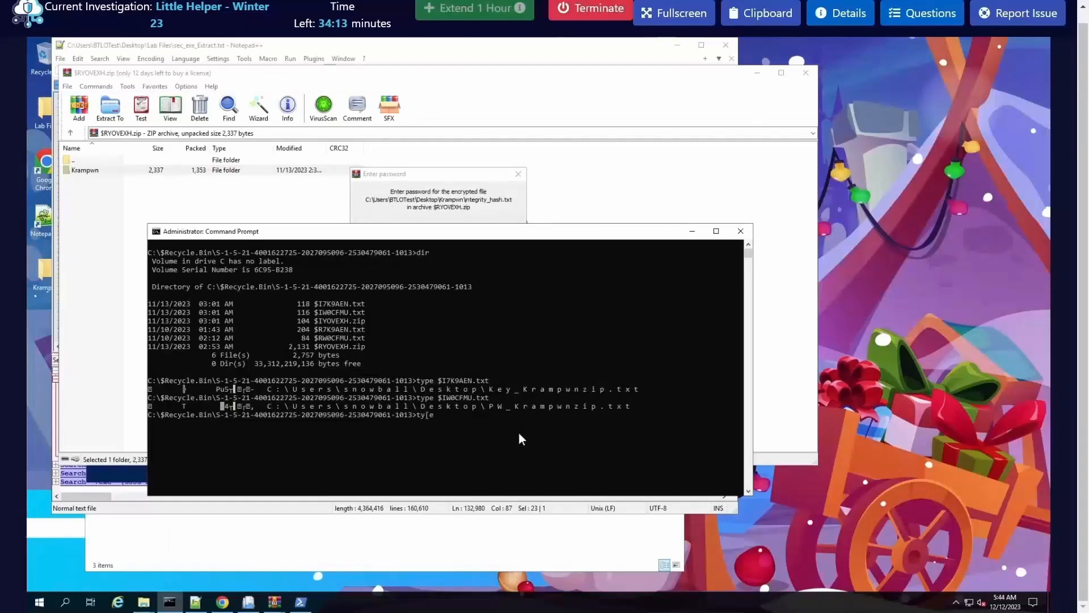
Step: Print the contents of $I7K9AEN.txt once more with the type command
key(BackSpace)
key(BackSpace)
text(pe $i)
key(Tab)
key(Return)
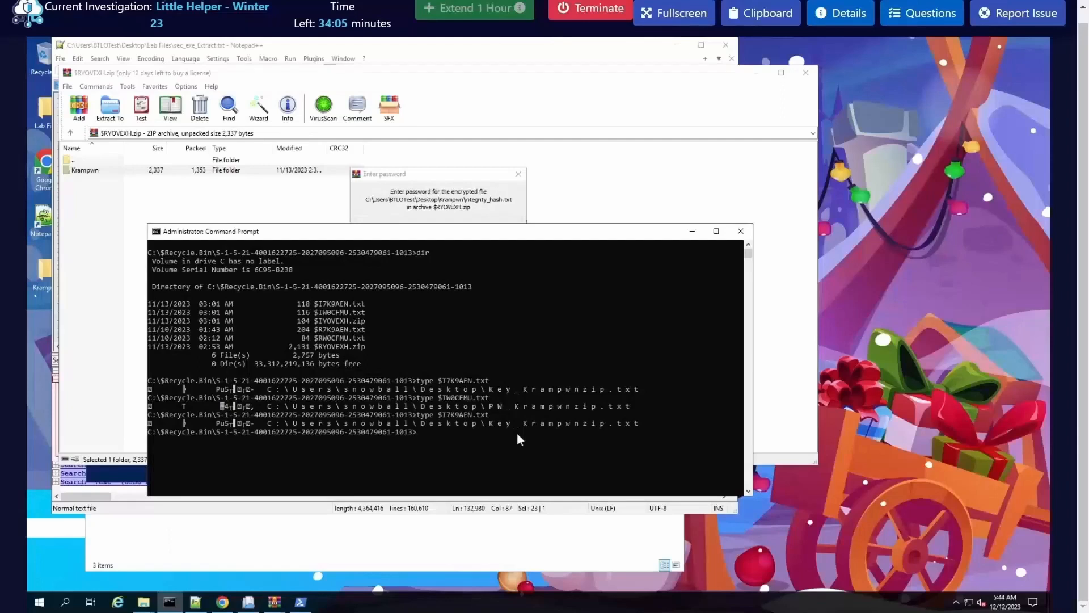
Step: Print the contents of $R7K9AEN.txt and copy the encoded string in its message
text(type $r)
key(Tab)
key(Return)
drag(149, 456, 623, 458)
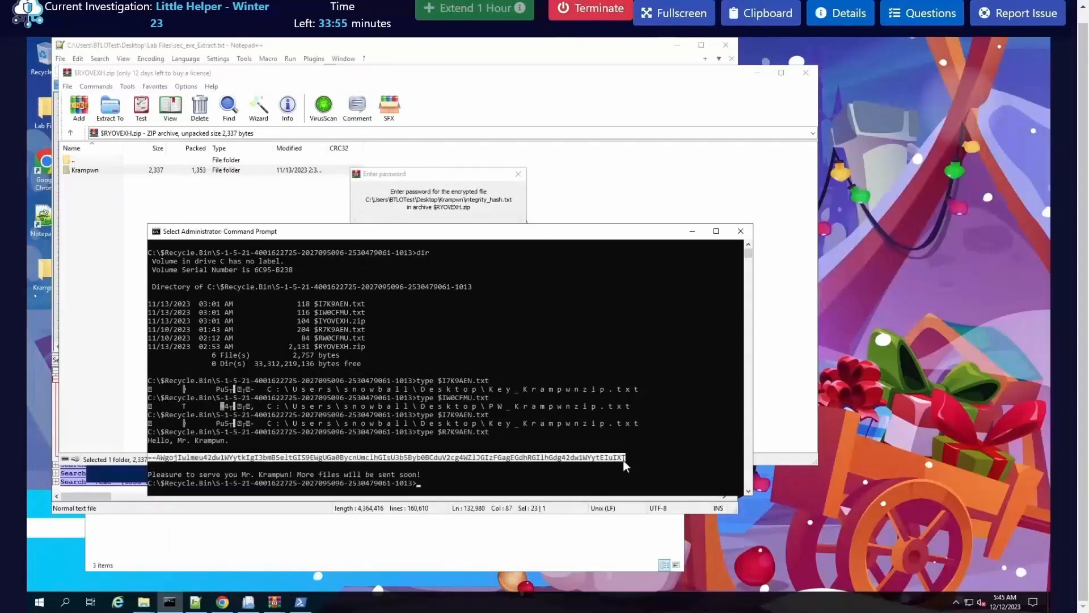
right_click(622, 459)
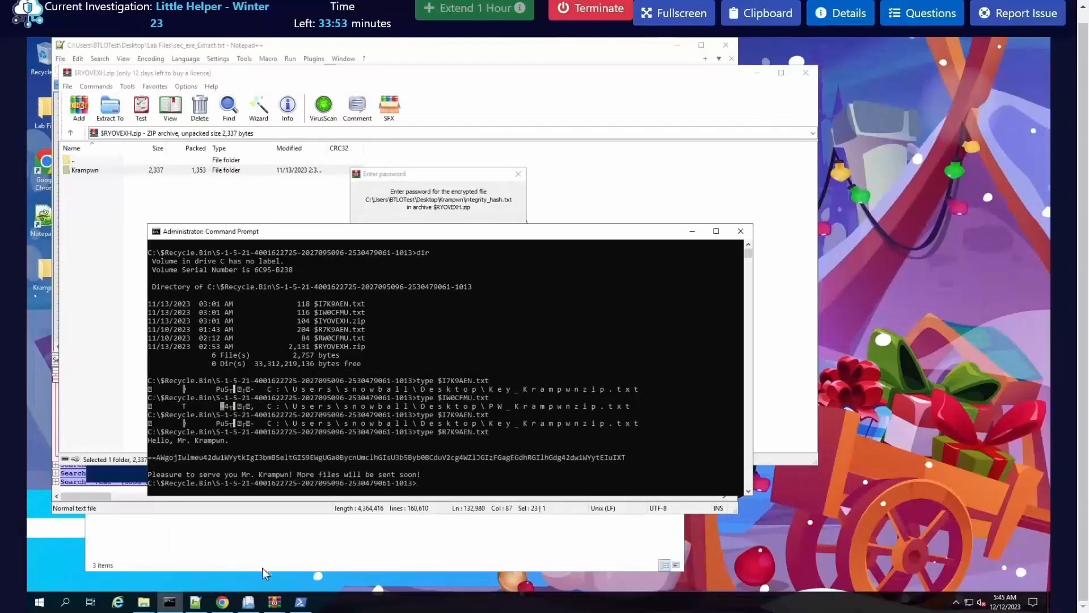
Step: Switch to CyberChef in Chrome, decode the copied string with the Reverse and From Base64 recipe, and check the XOR key in the output
click(222, 602)
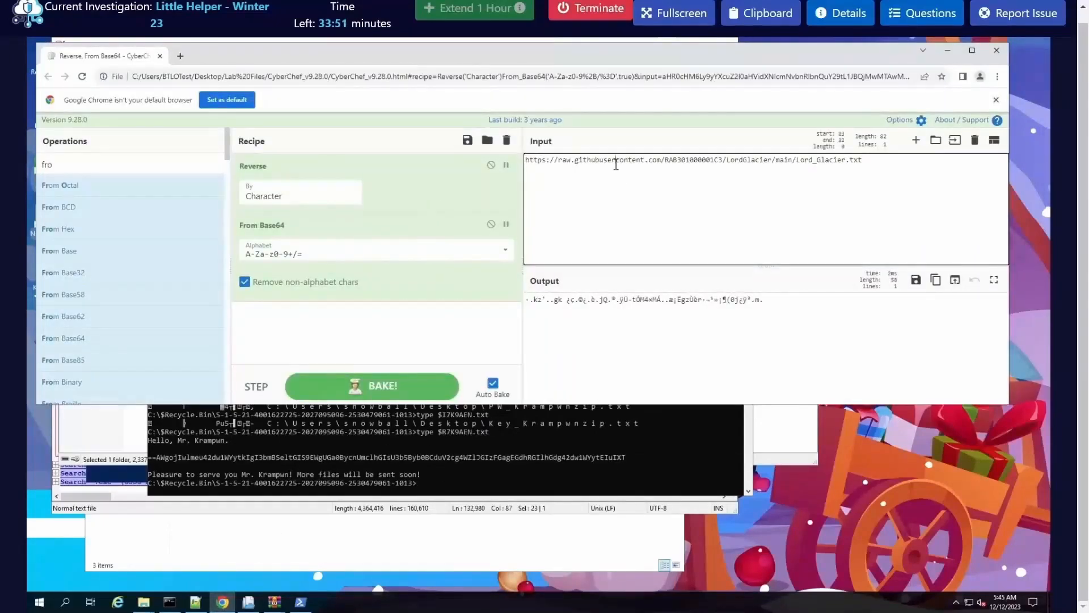
key(ctrl+a)
key(ctrl+v)
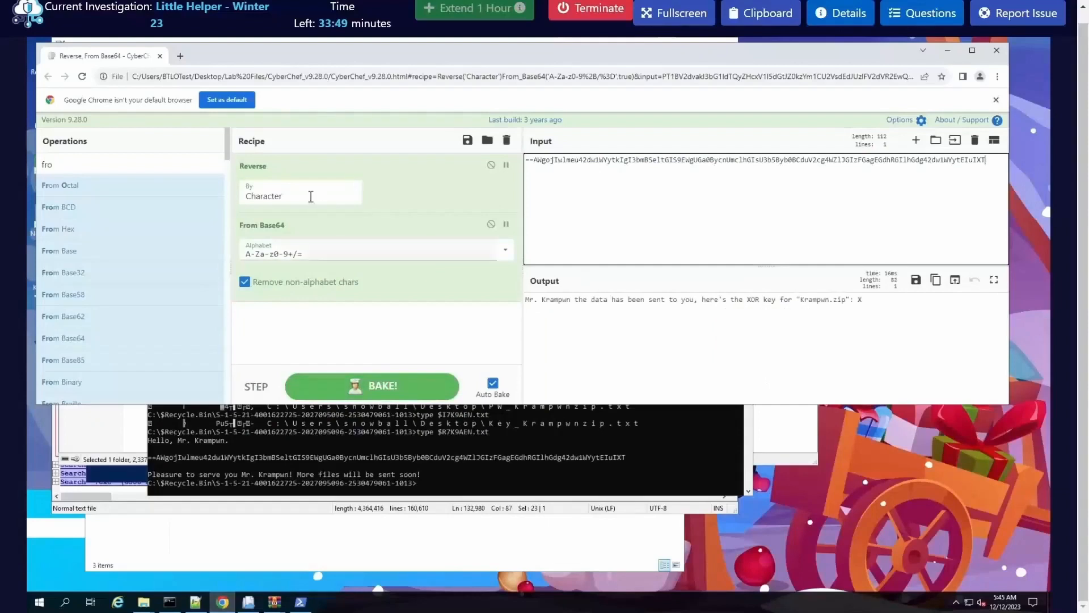
double_click(860, 300)
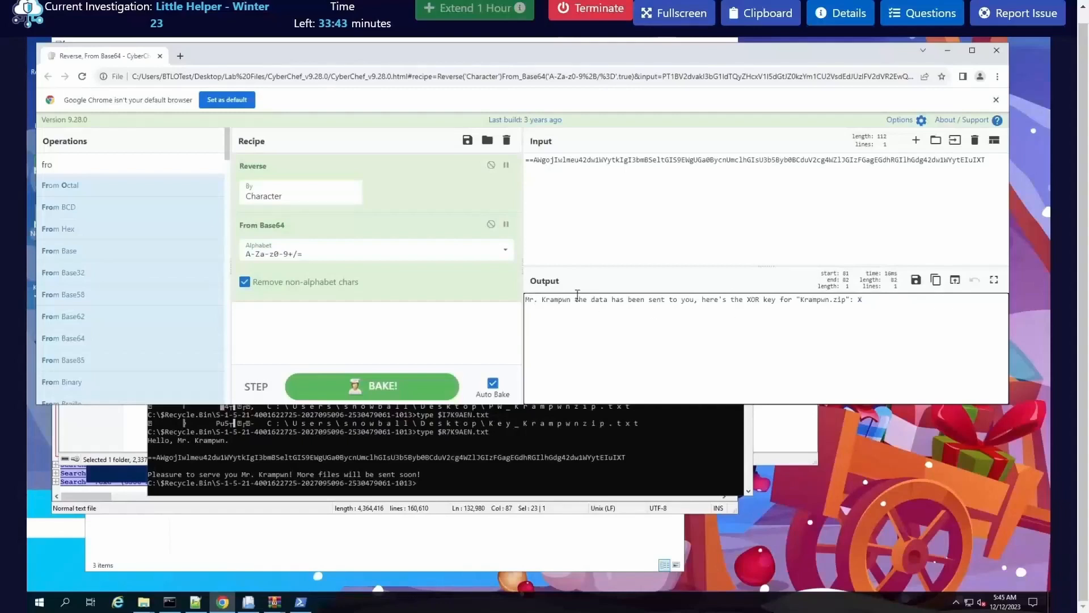
drag(535, 300, 819, 307)
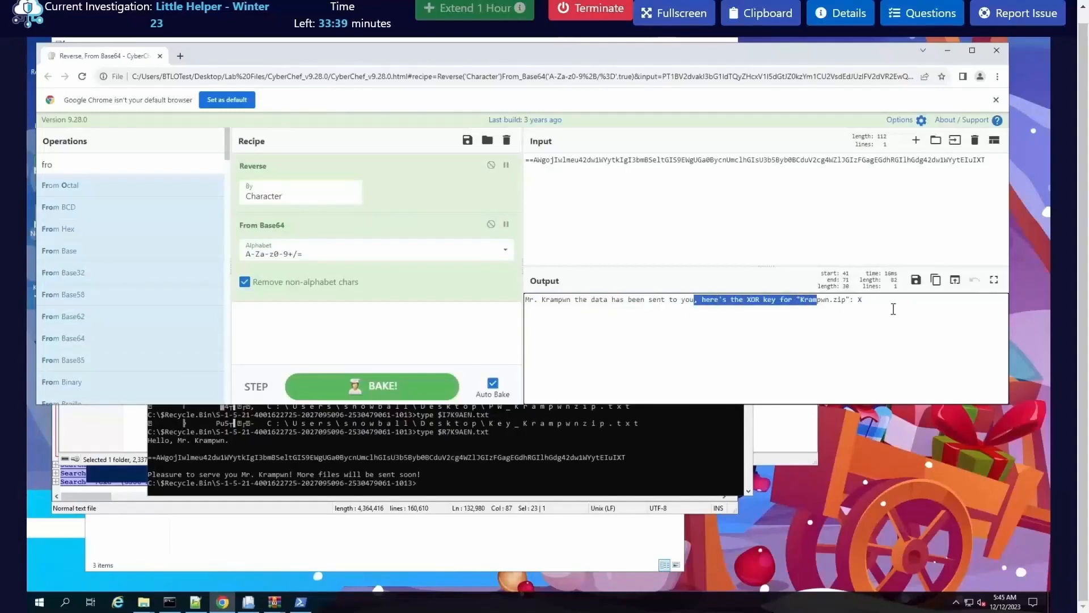
double_click(858, 310)
click(860, 325)
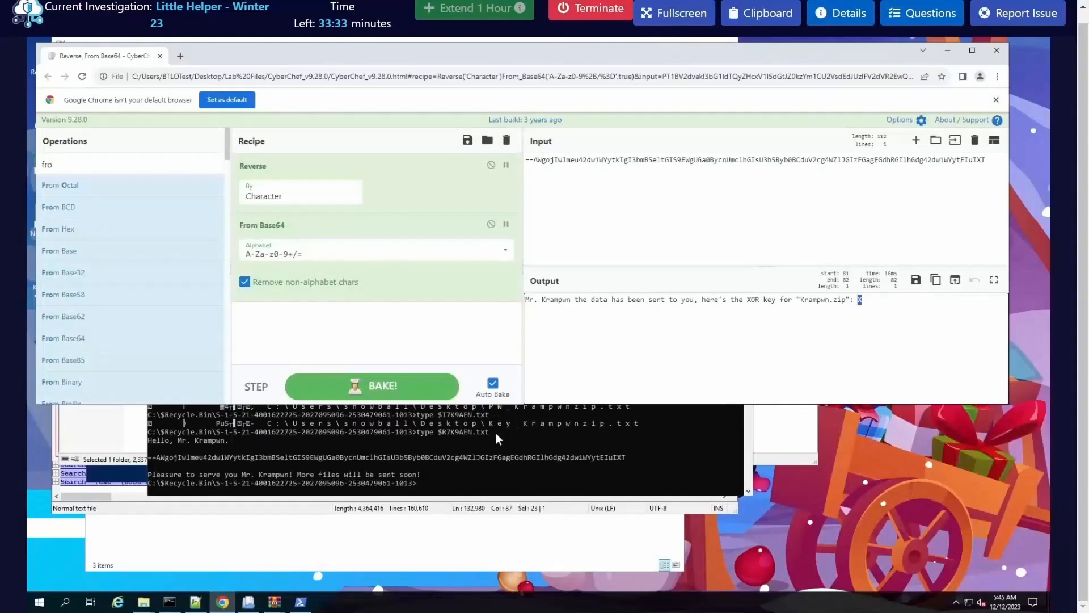
Step: Switch back to Command Prompt, print the contents of $RW0CFMU.txt, and copy its encoded string
click(495, 431)
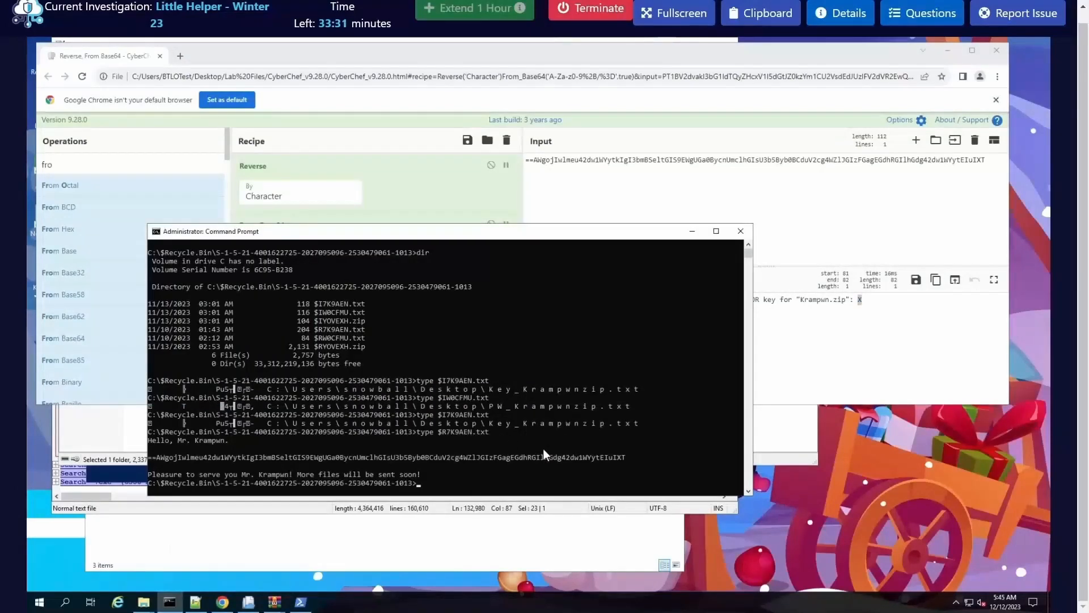
key(Up)
key(BackSpace)
key(BackSpace)
key(BackSpace)
key(BackSpace)
key(BackSpace)
key(BackSpace)
key(BackSpace)
key(BackSpace)
key(BackSpace)
key(BackSpace)
key(Tab)
key(Tab)
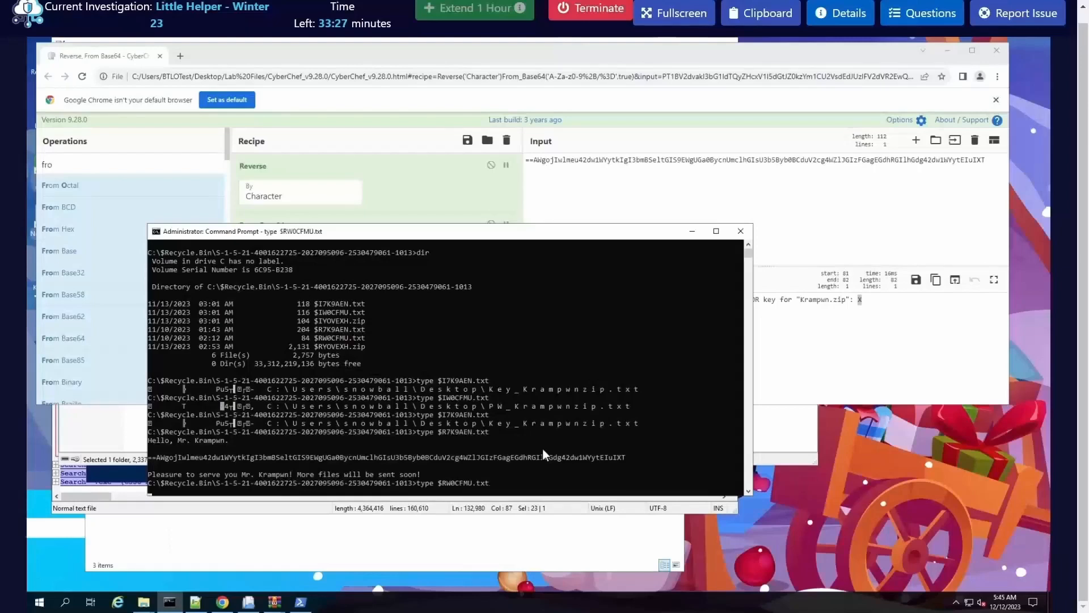
key(Return)
drag(506, 483, 153, 488)
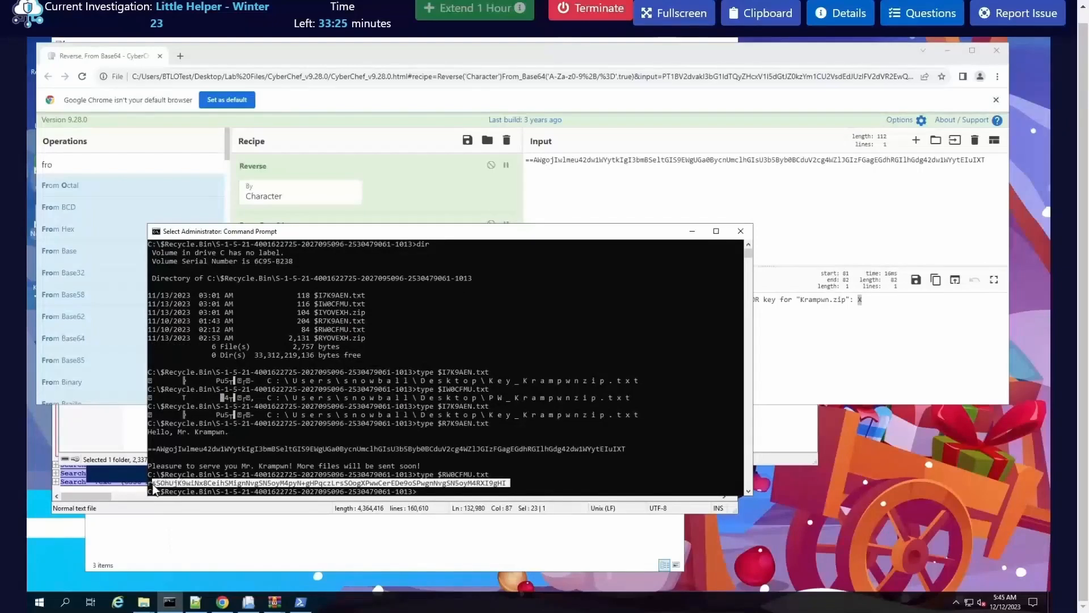
key(ctrl+c)
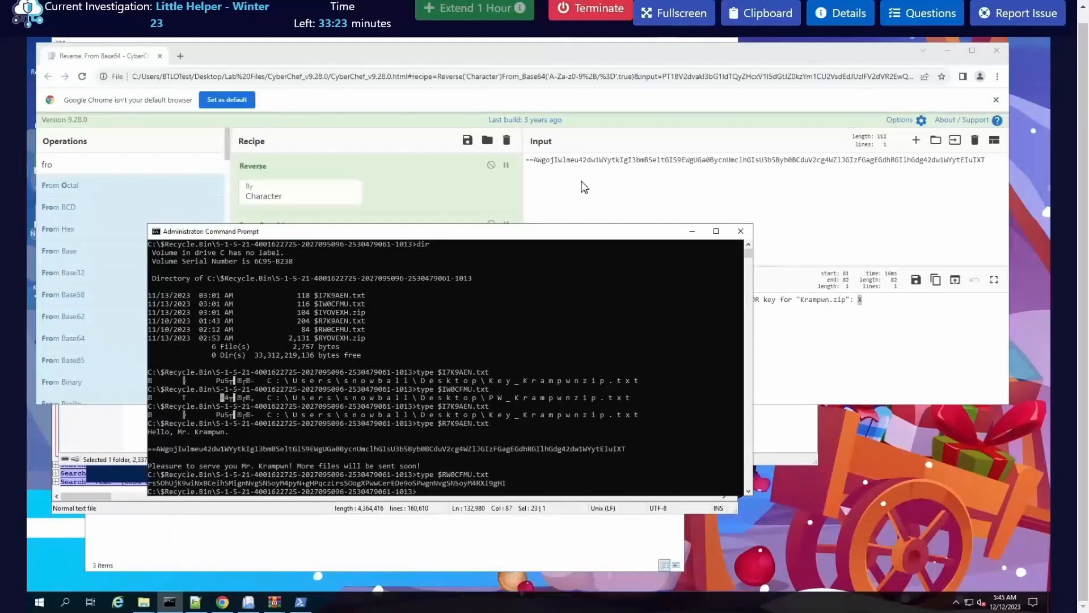
Step: Switch to CyberChef and replace the input with the encoded string copied from $RW0CFMU.txt
click(570, 163)
key(ctrl+a)
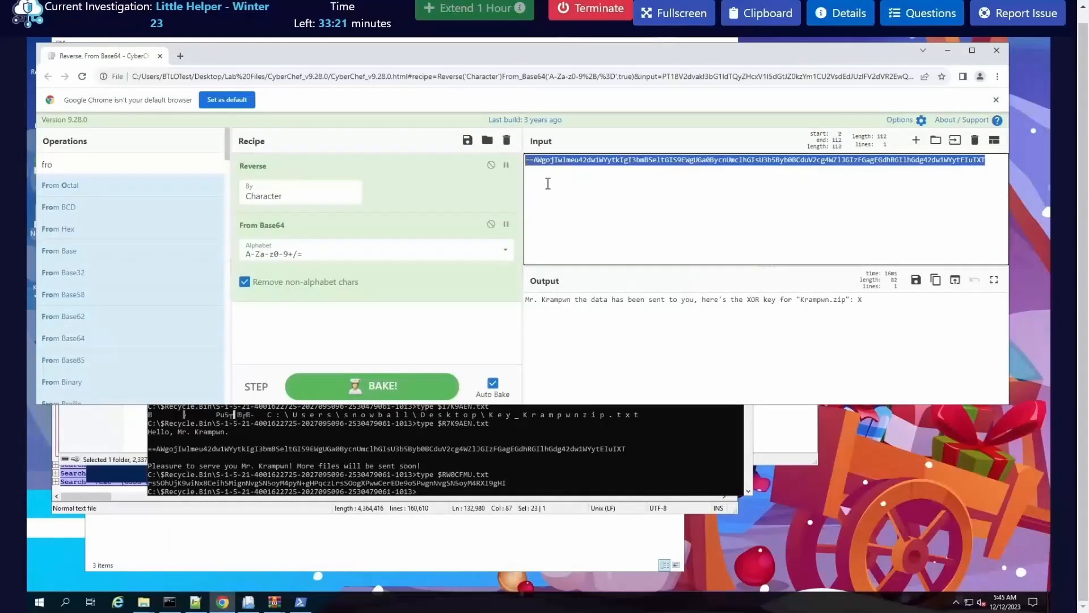
key(ctrl+v)
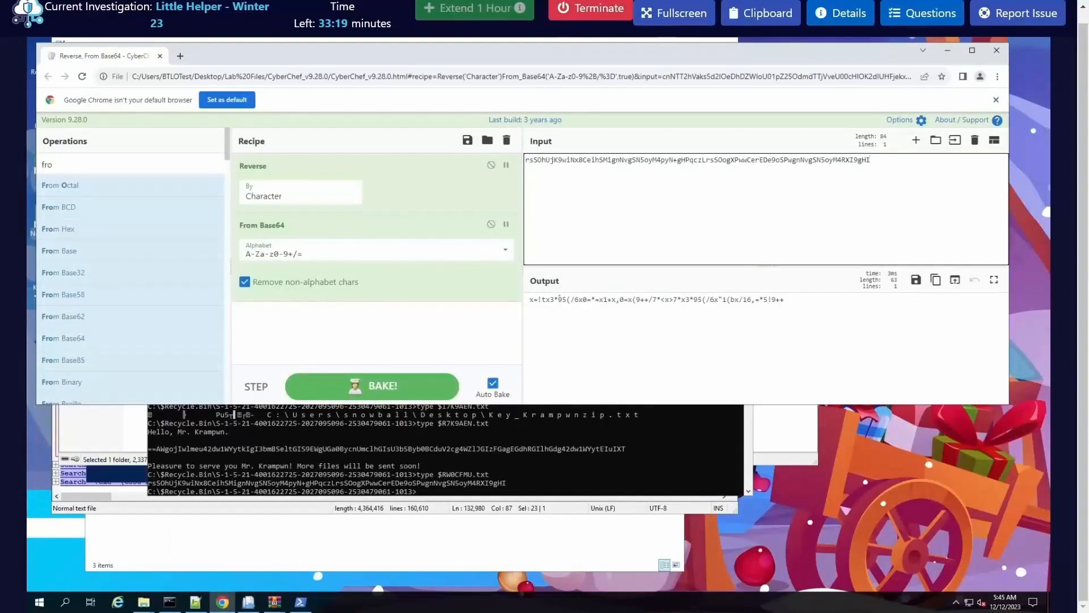
Step: Add an XOR operation after From Base64 in the recipe and set its key to X in UTF8 format
double_click(65, 162)
text(XOR)
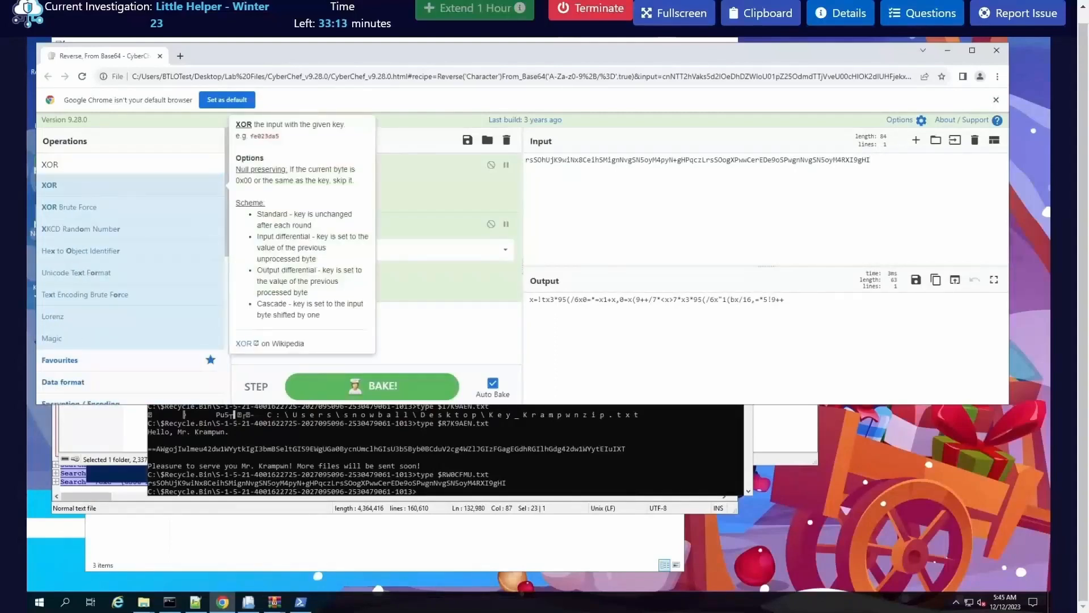
drag(70, 185, 323, 317)
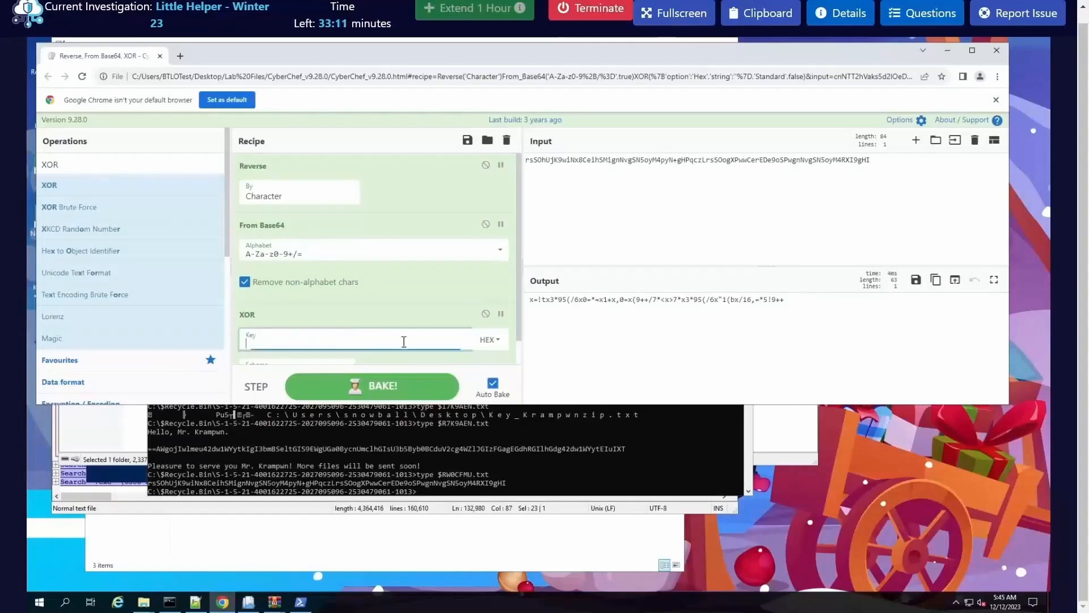
click(494, 341)
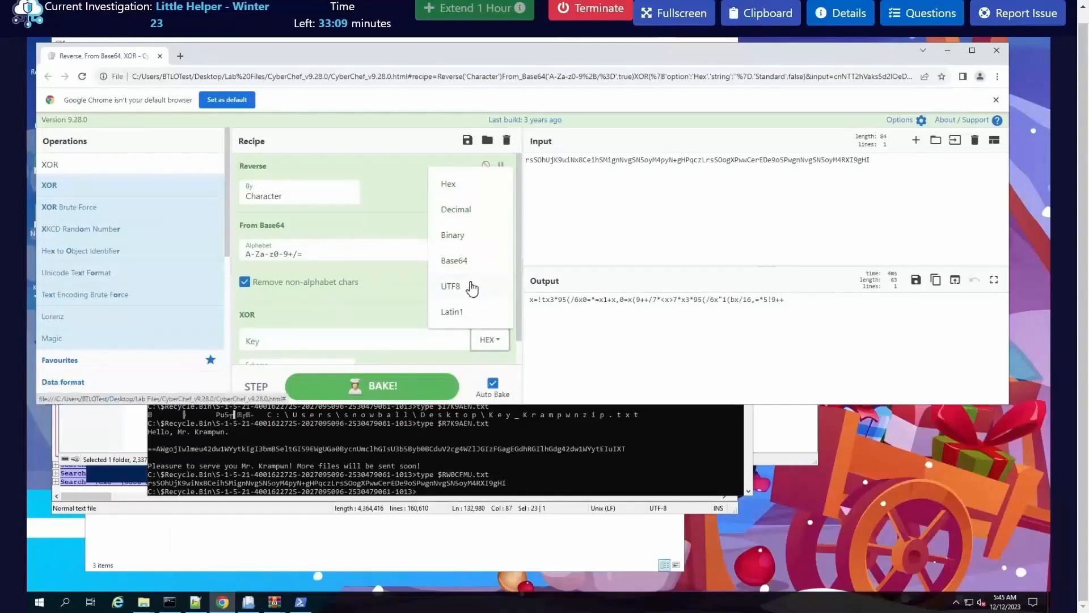
click(439, 294)
scroll(360, 309, down, 1)
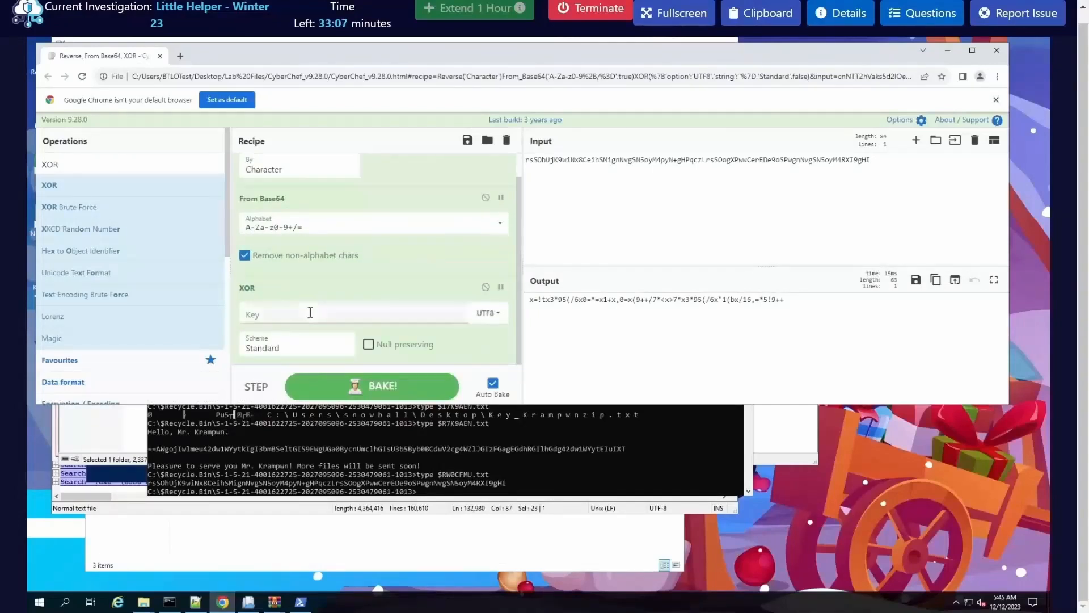
click(365, 316)
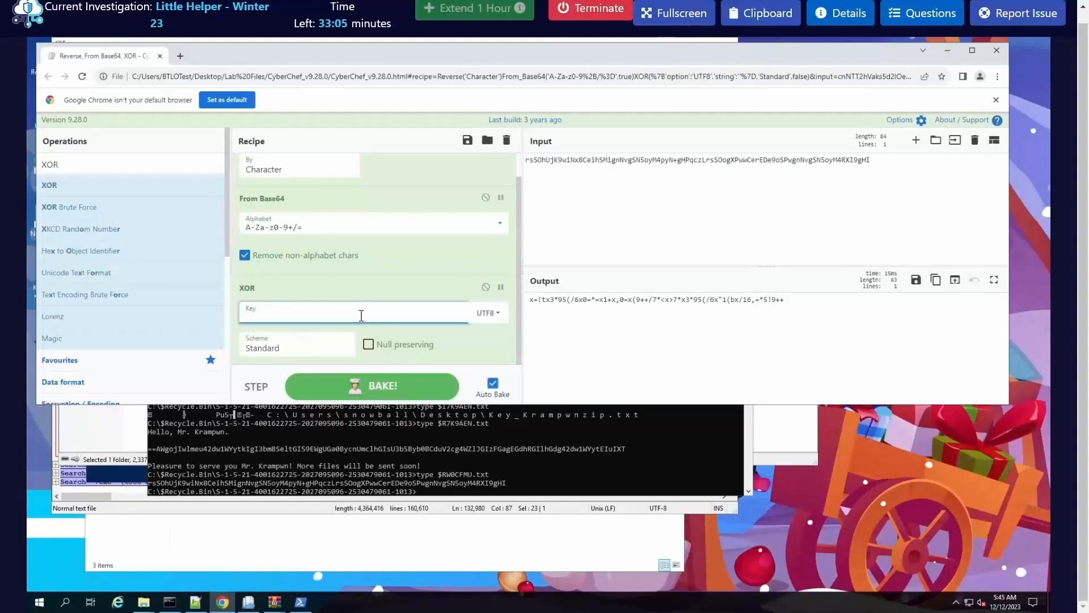
text(X)
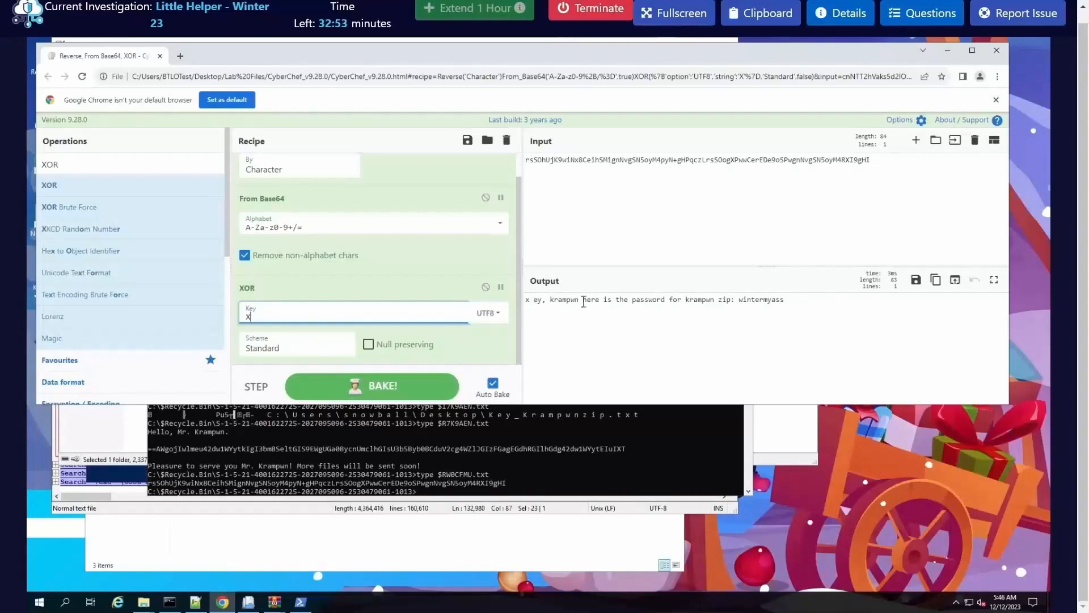
Step: Copy the archive password from the decoded output and switch to WinRAR
drag(542, 301, 614, 301)
click(661, 302)
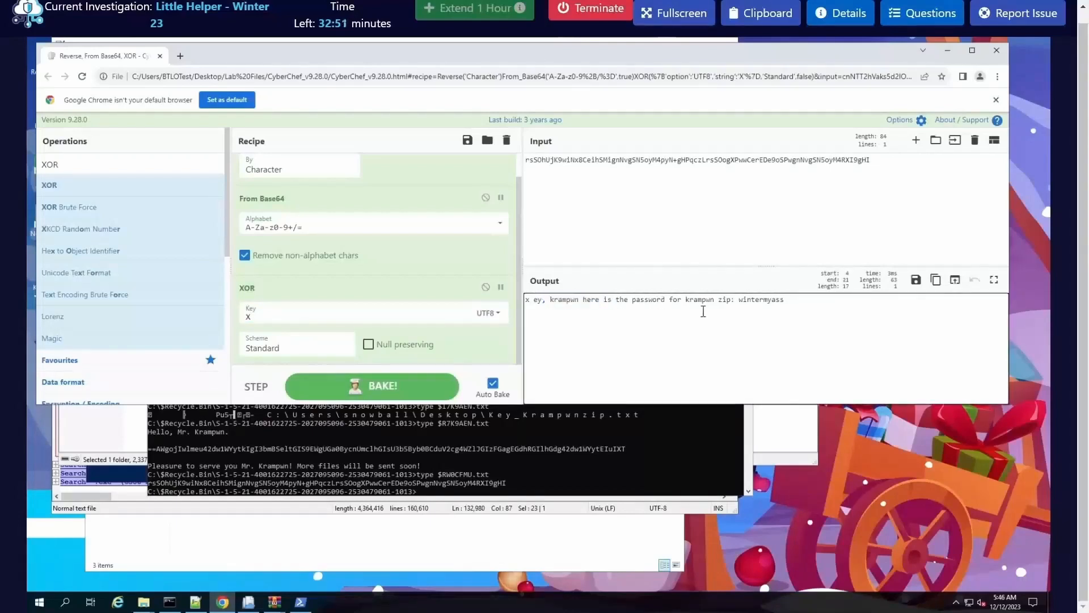
double_click(754, 302)
right_click(755, 302)
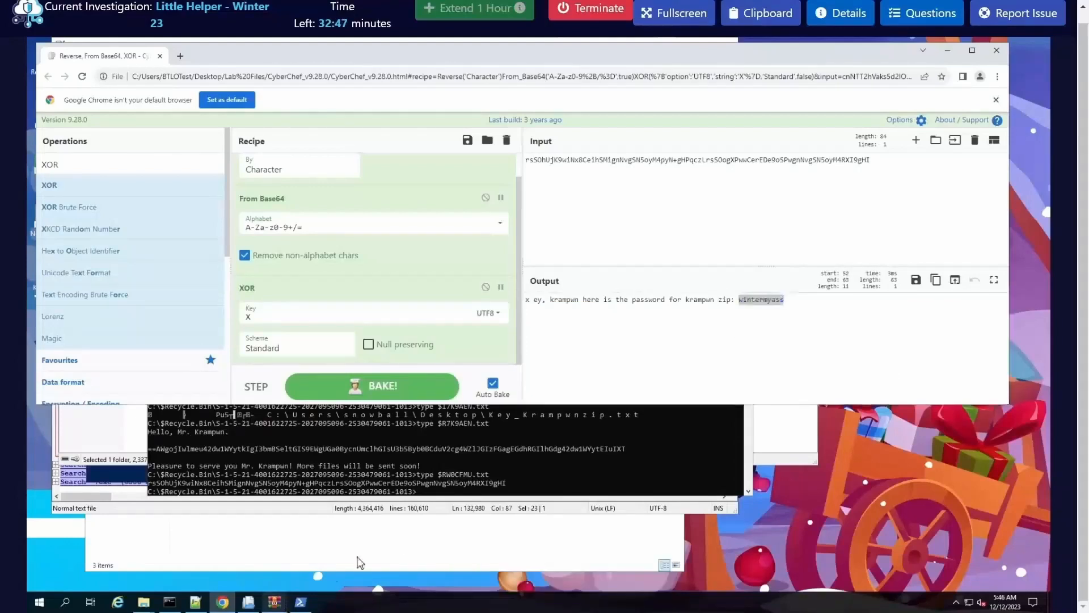
click(274, 602)
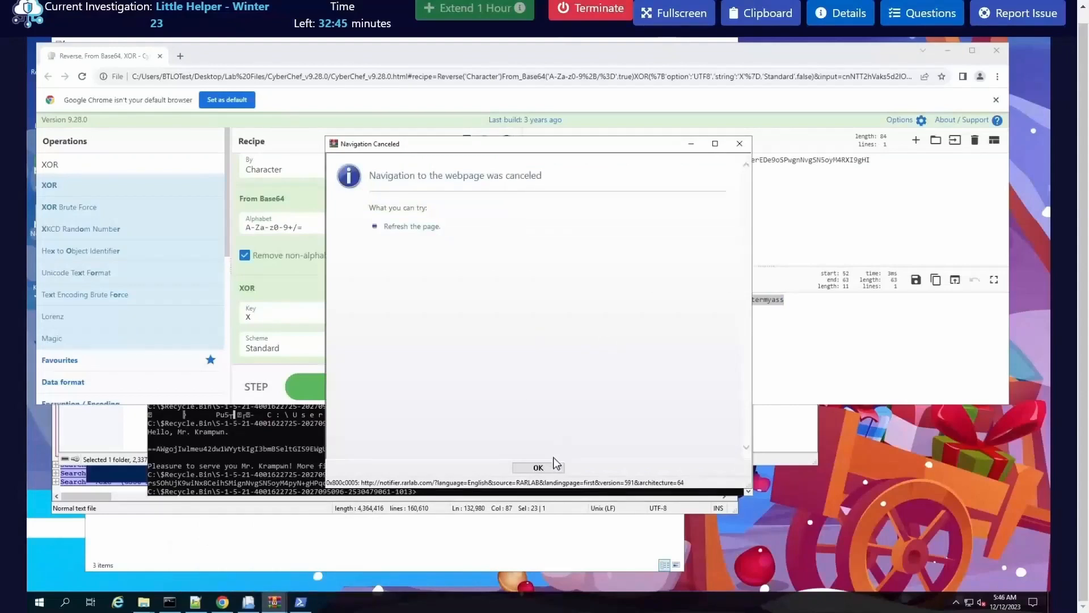
Step: Enter the copied archive password to extract the Krampwn folder from $RYOVEXH.zip to the desktop, and close WinRAR
click(283, 603)
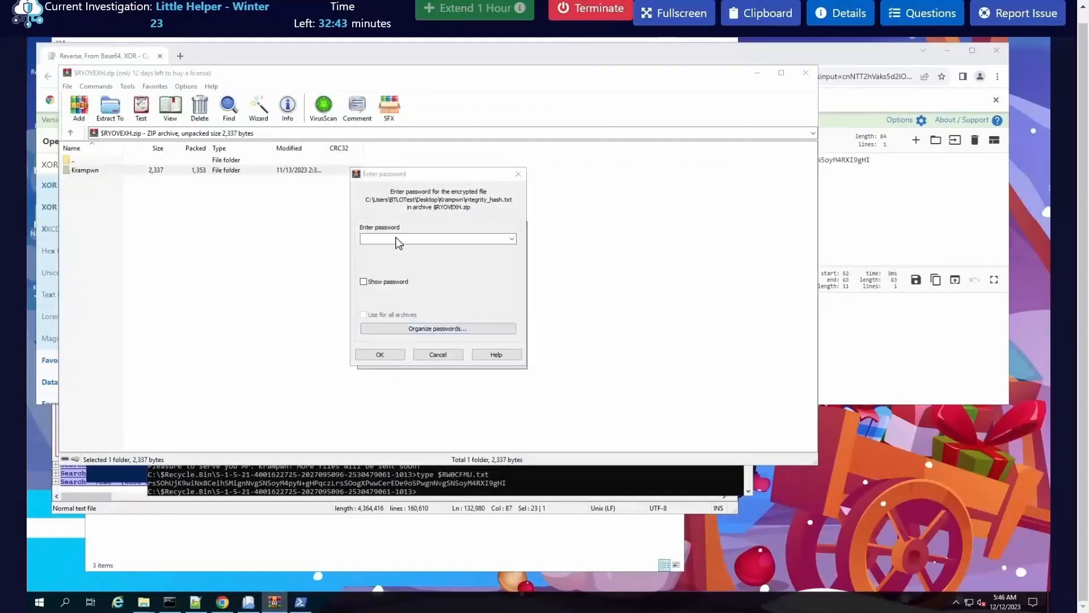
key(ctrl+v)
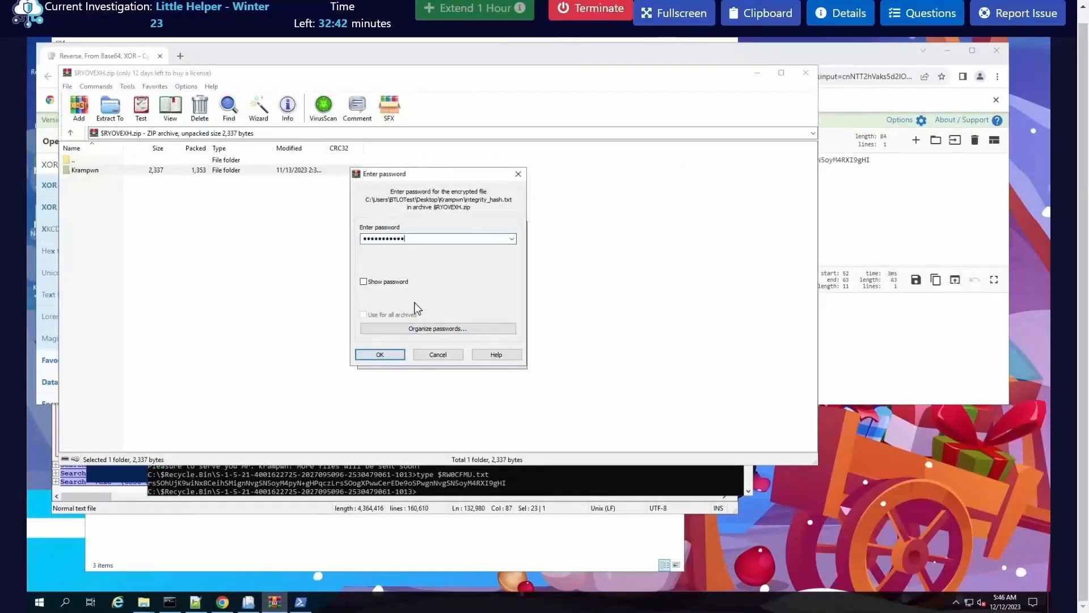
click(388, 356)
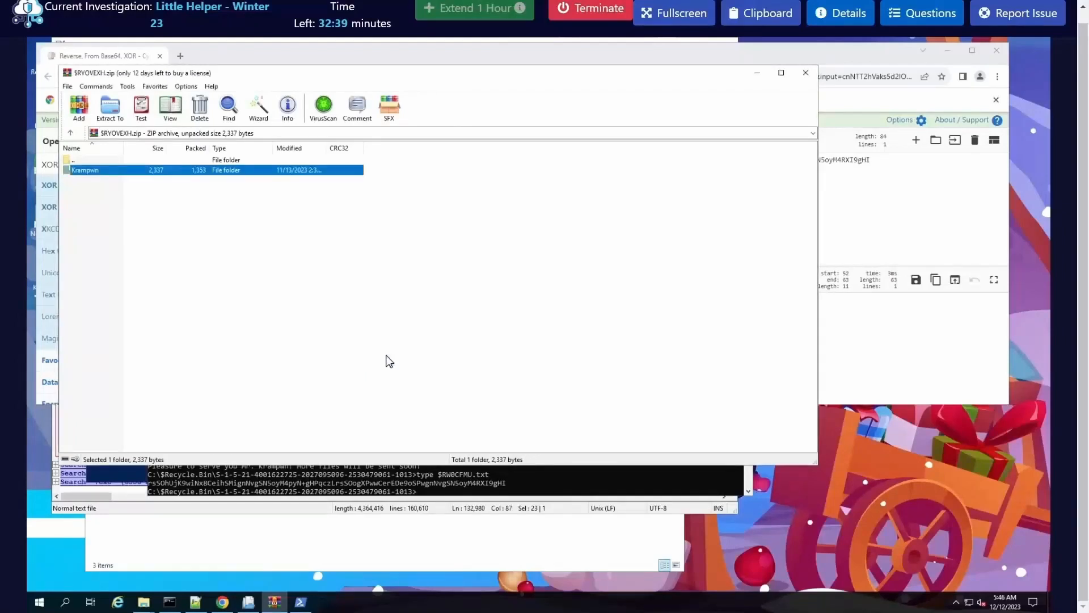
click(806, 73)
Step: Minimize CyberChef, open the extracted Krampwn folder on the desktop, and look over its SnoTrak_GoodKids and SnoTrak_NaughtyKidsList files
click(948, 51)
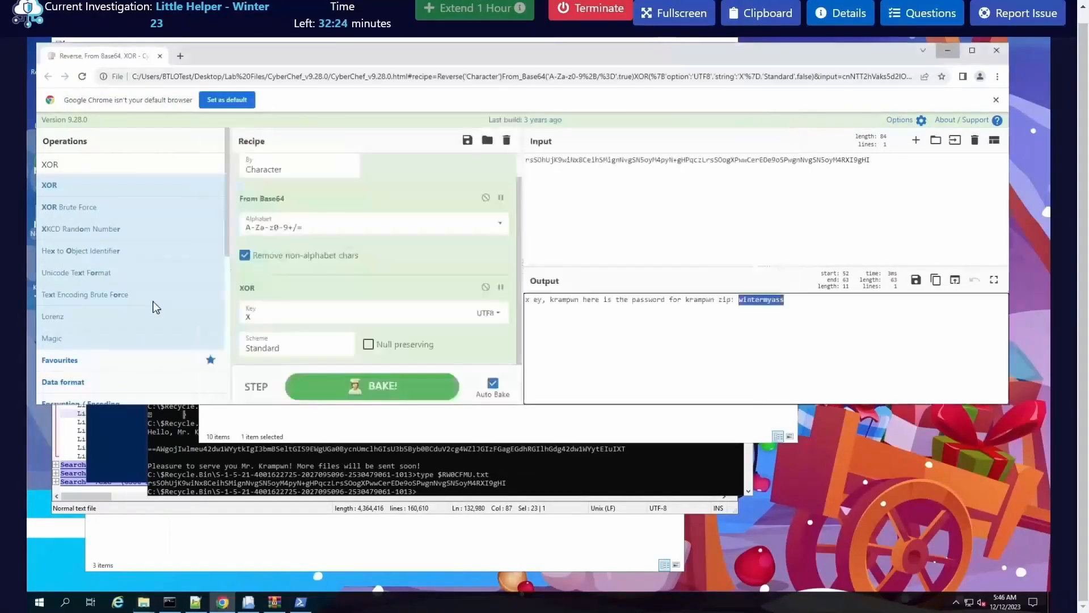
double_click(46, 272)
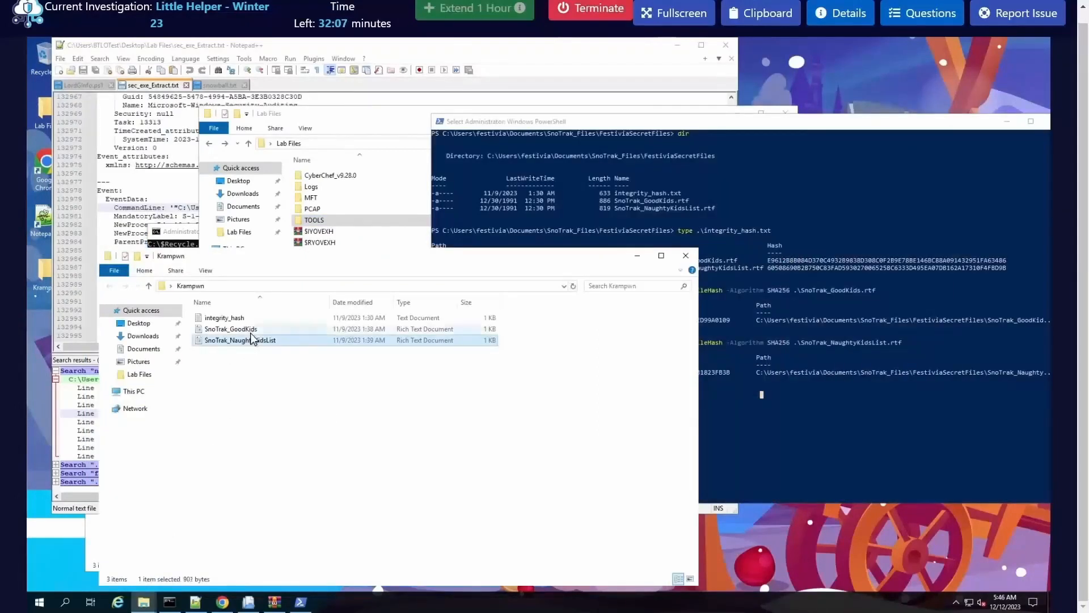
click(244, 329)
click(250, 340)
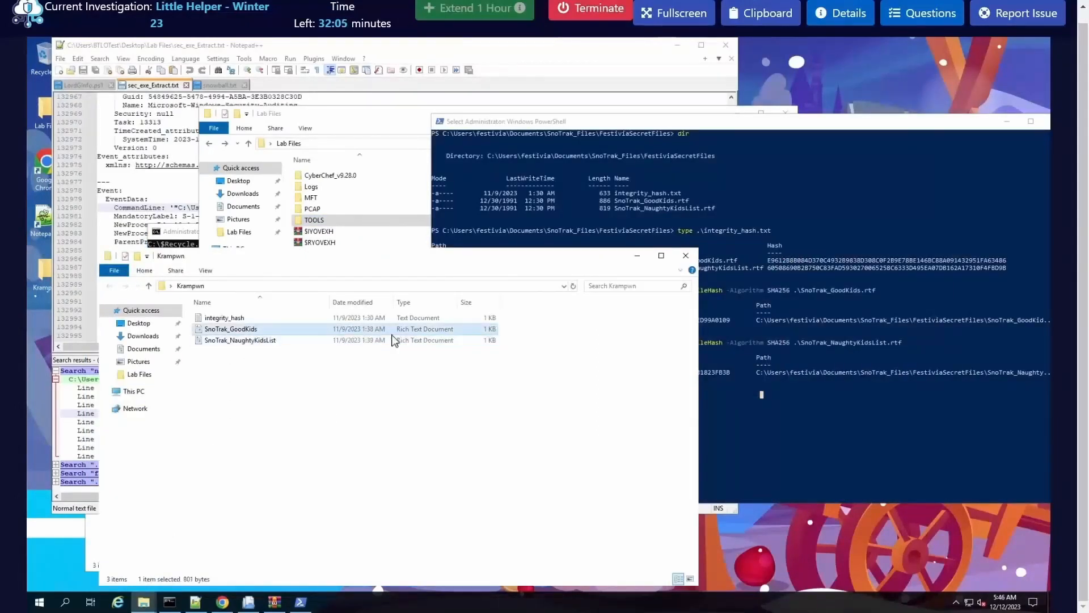
click(274, 329)
Step: Bring the FestiviaSecretFiles folder window forward and place it beside the Krampwn folder window to view both file sets
click(604, 232)
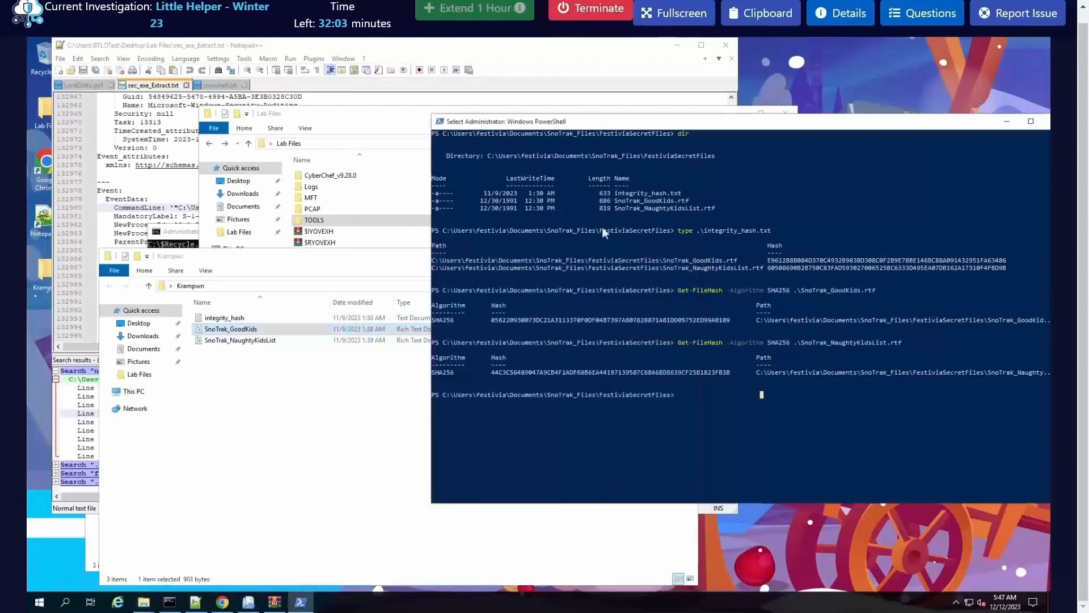
click(141, 605)
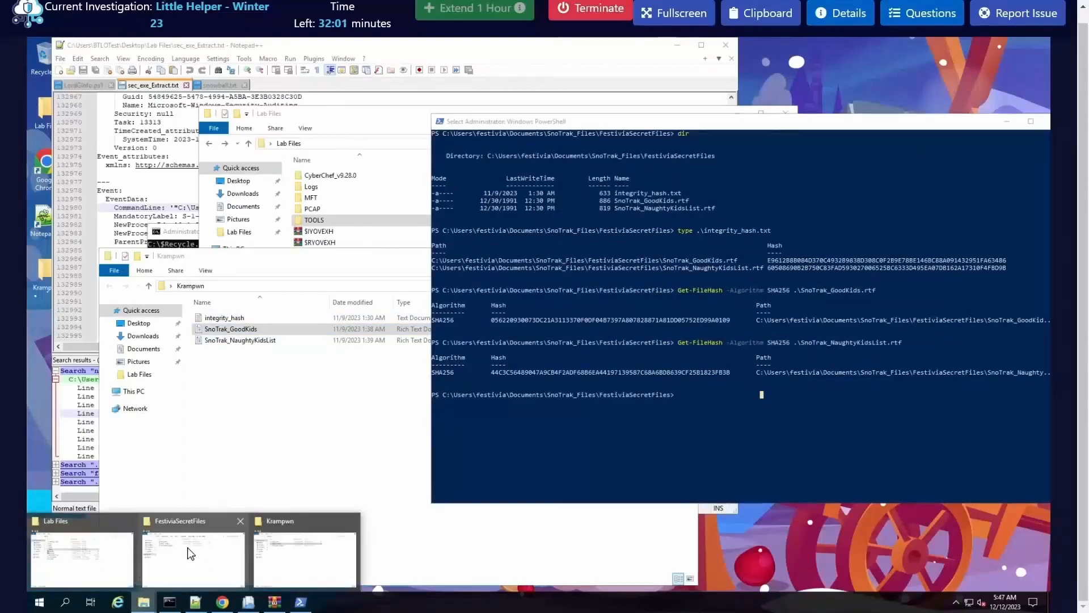
click(196, 549)
drag(320, 250, 582, 312)
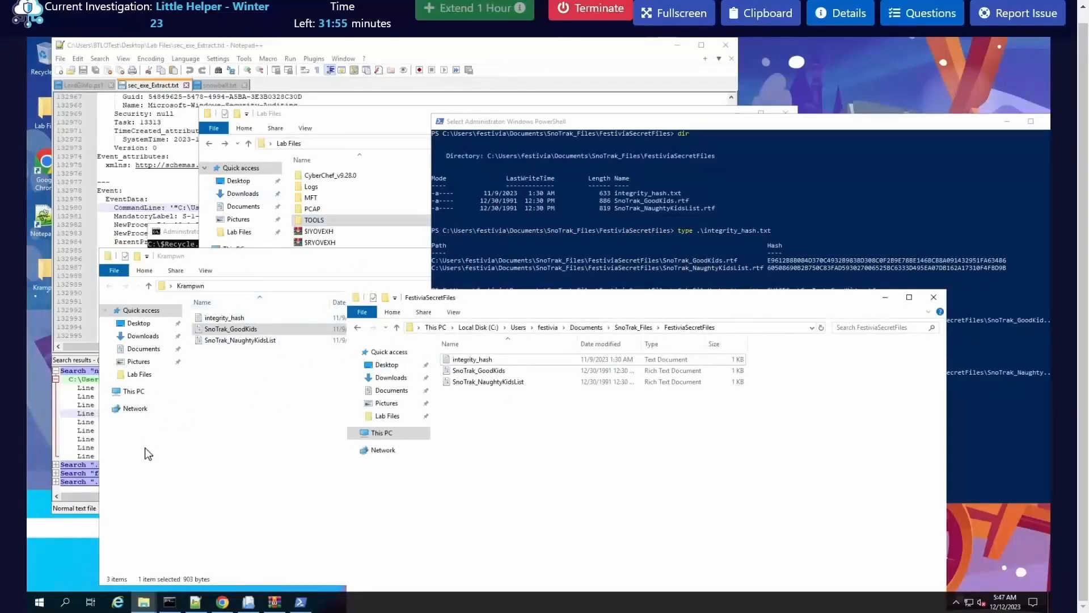
Step: Launch KDiff3 from the TOOLS folder in Lab Files and set file A to SnoTrak_GoodKids.rtf from the desktop Krampwn folder
double_click(335, 221)
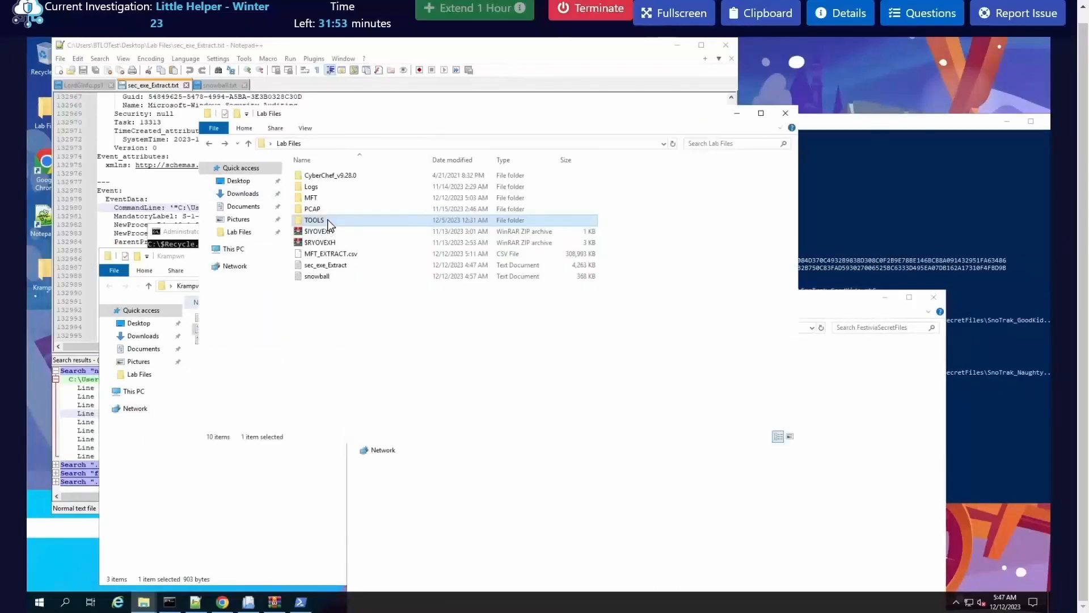
double_click(335, 222)
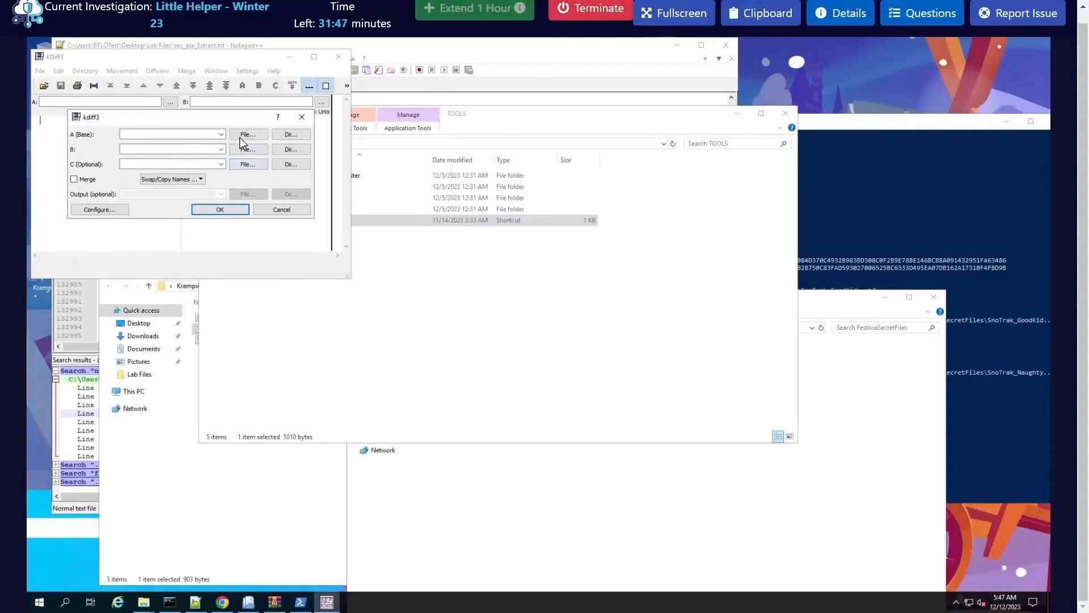
click(248, 135)
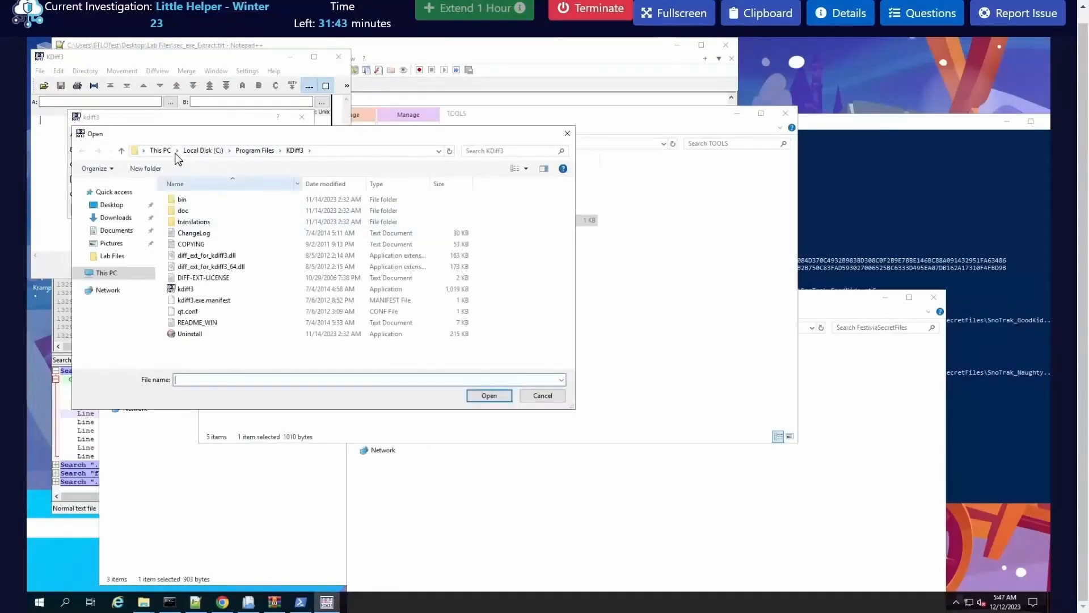
click(157, 152)
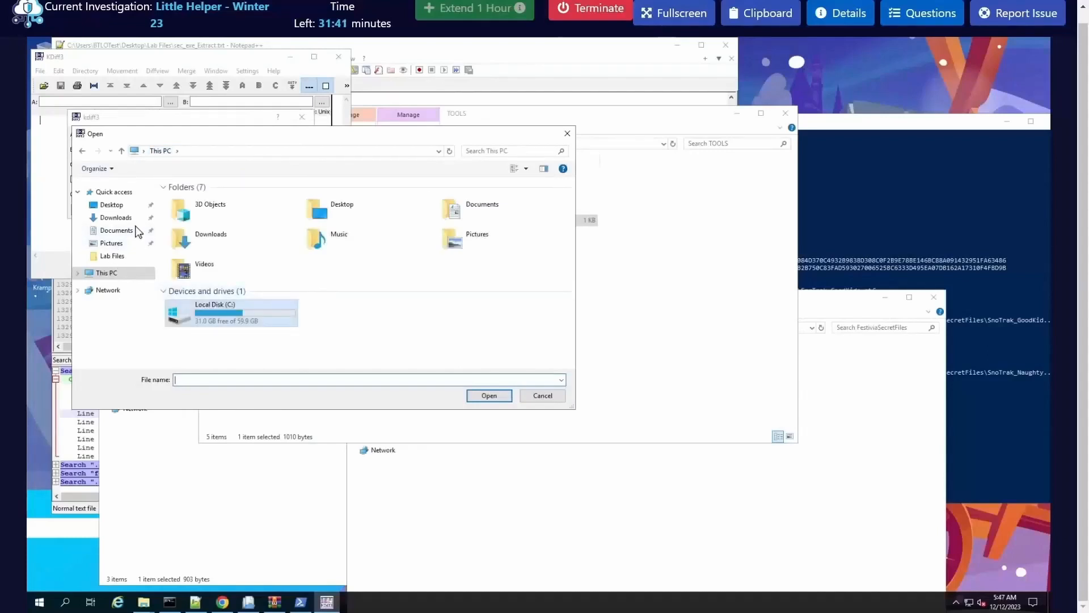
click(112, 205)
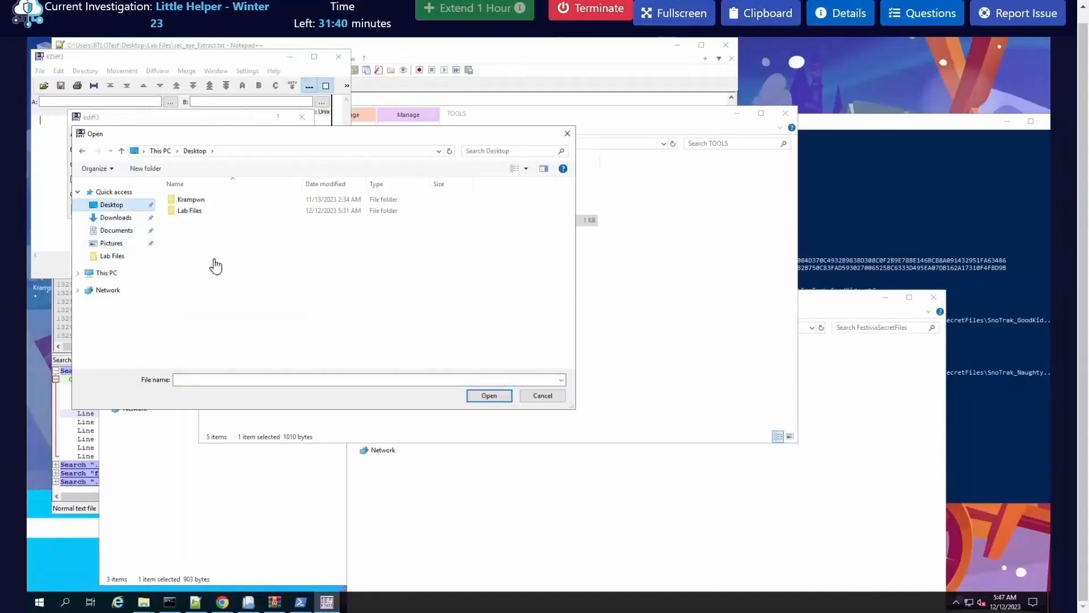
click(193, 201)
double_click(193, 199)
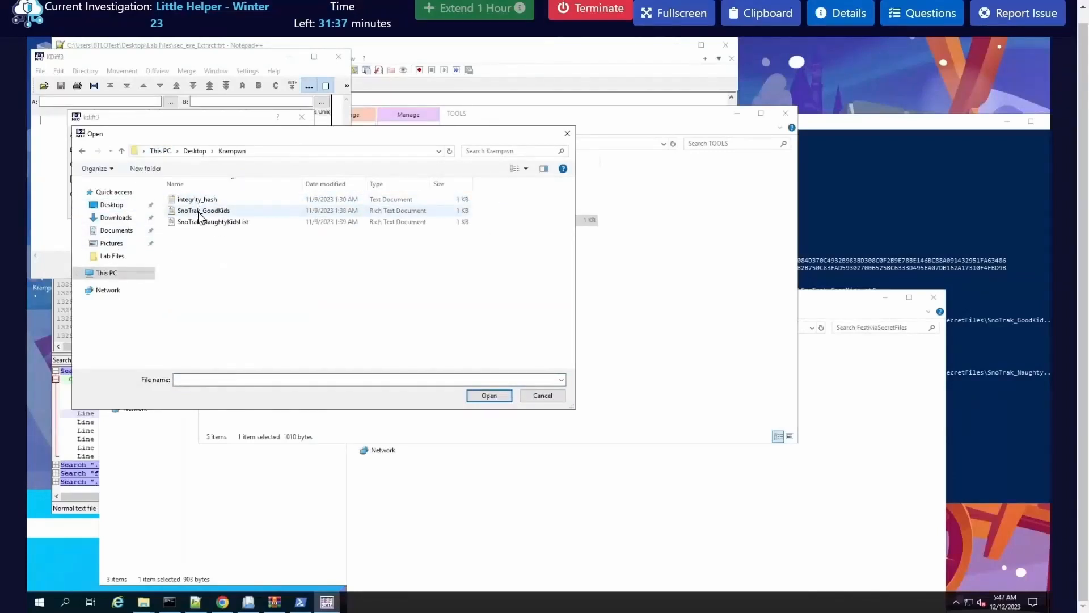
click(219, 211)
key(Return)
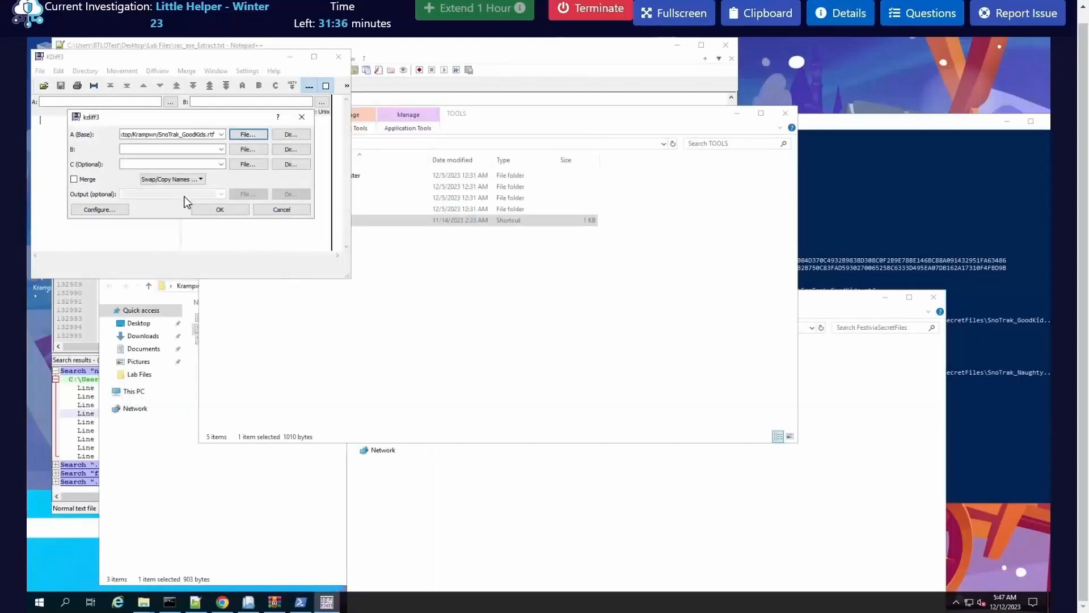
Step: Set file B to SnoTrak_GoodKids.rtf from festivia's Documents\SnoTrak_Files\FestiviaSecretFiles folder and run the comparison
click(246, 152)
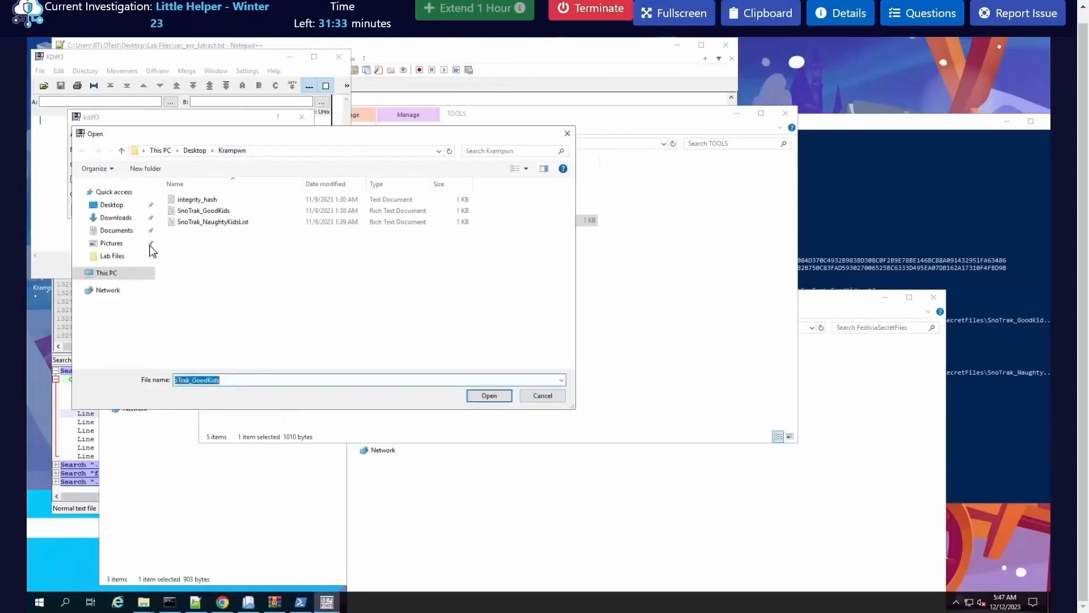
click(108, 274)
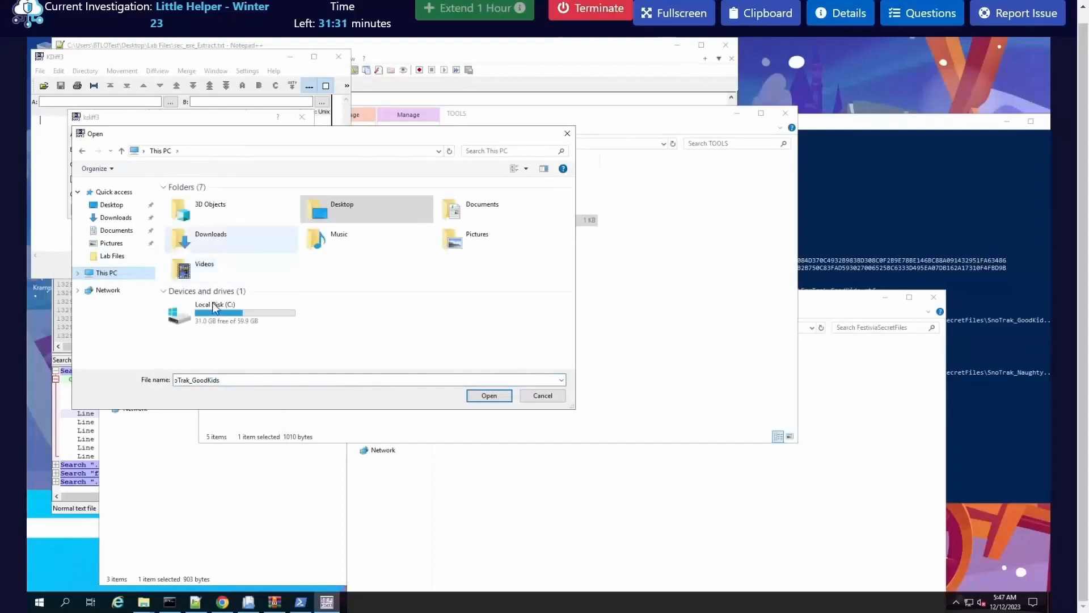
double_click(239, 305)
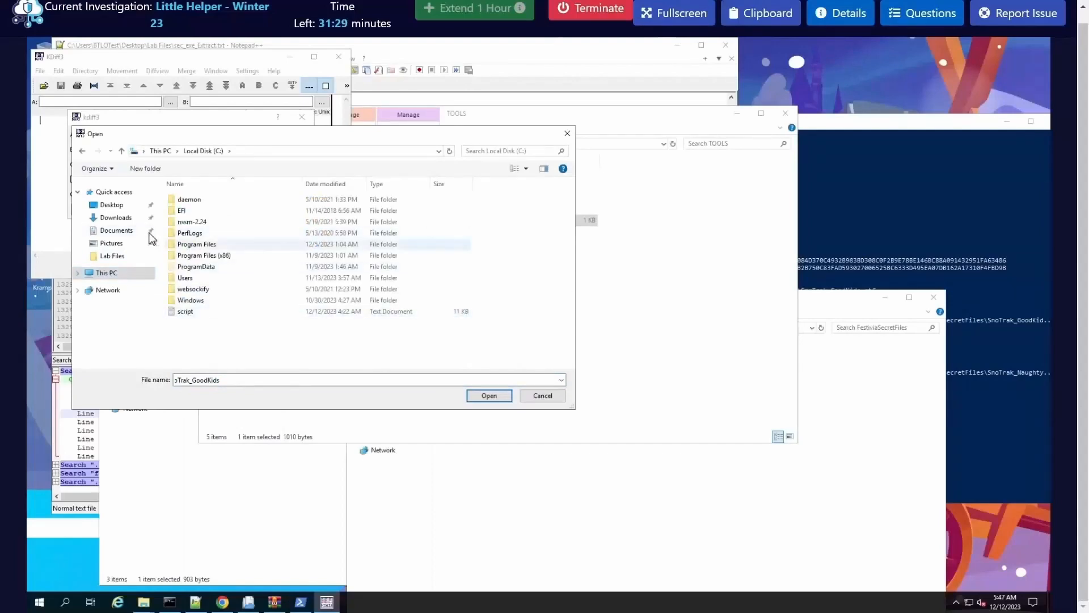
double_click(187, 278)
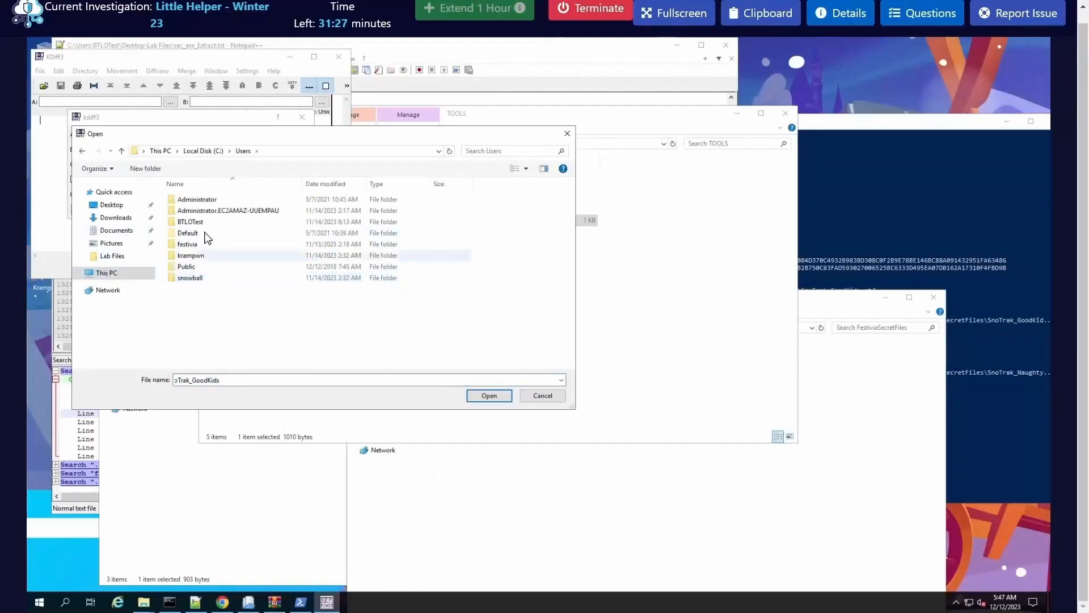
double_click(193, 246)
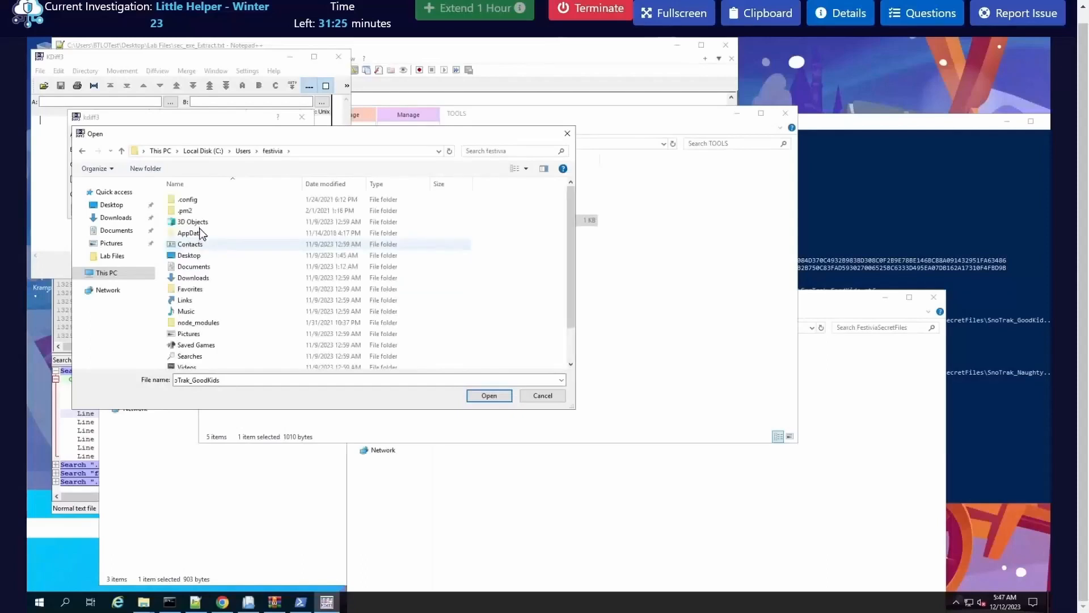
click(196, 267)
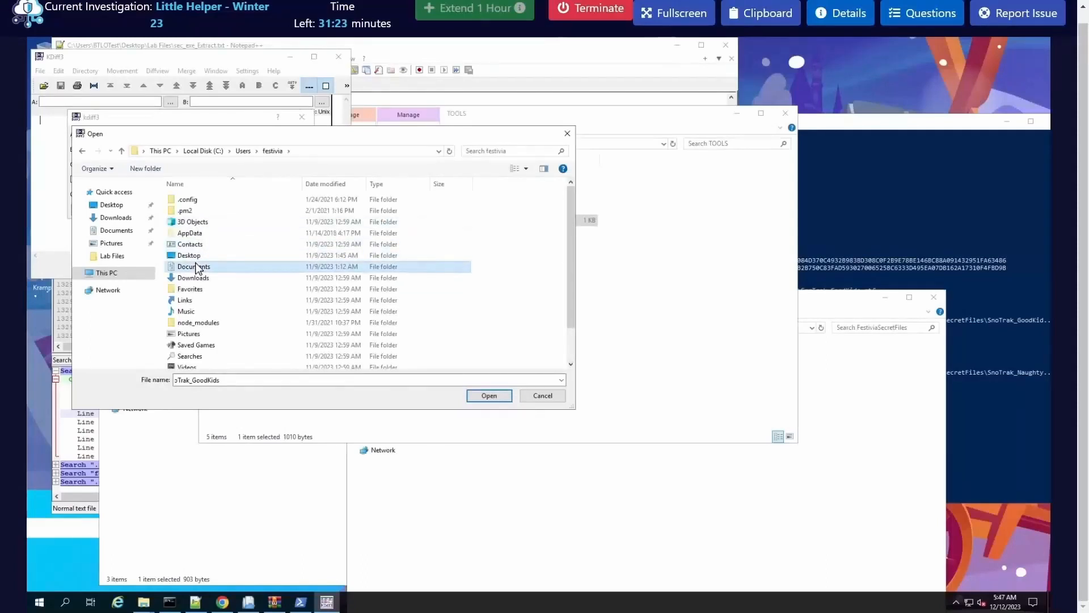
click(196, 266)
double_click(236, 267)
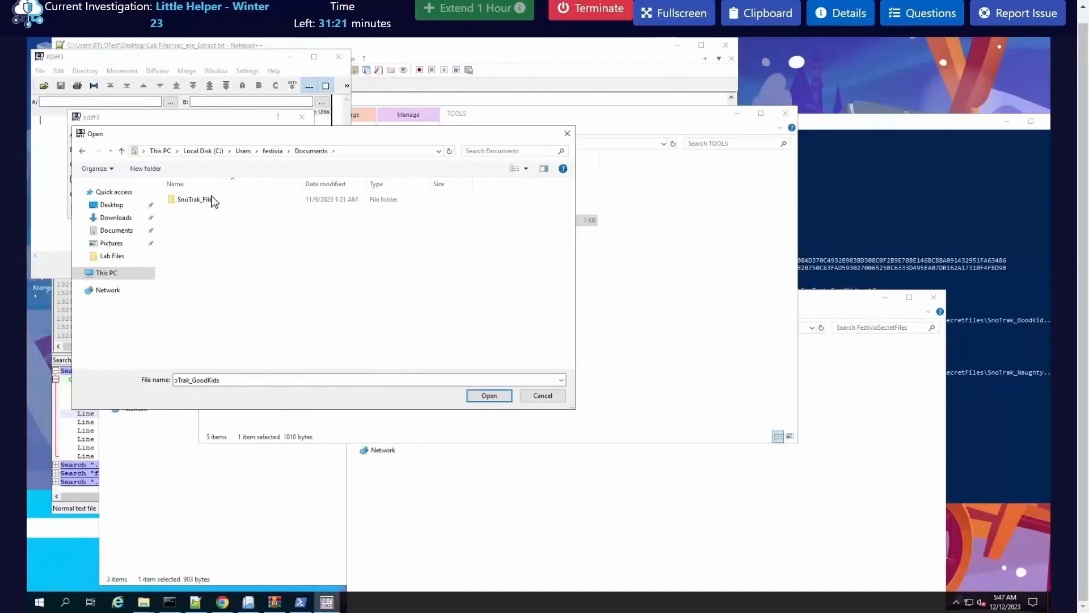
double_click(210, 202)
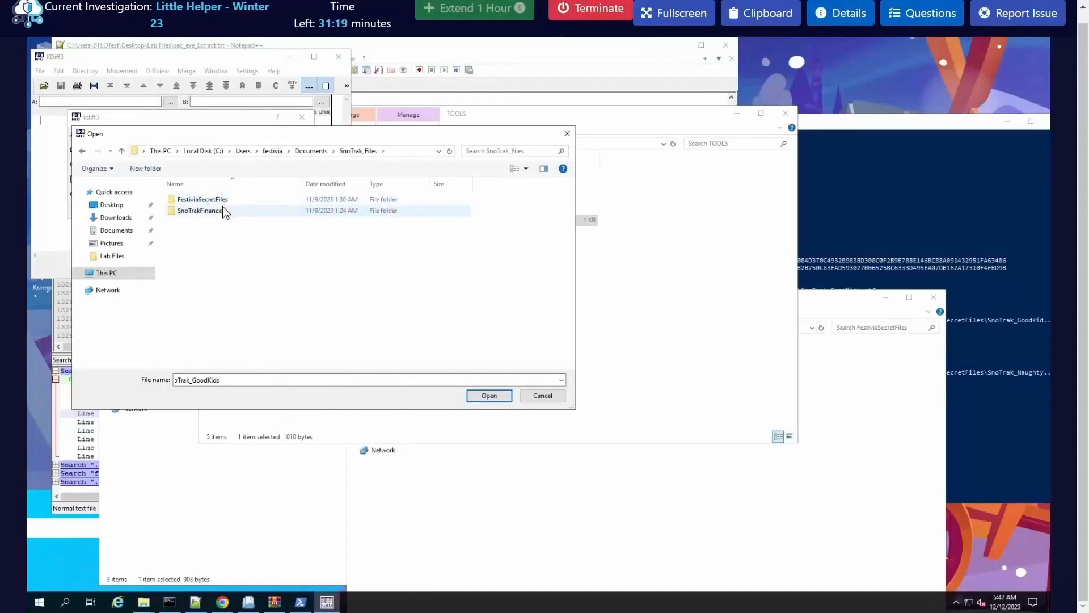
double_click(222, 202)
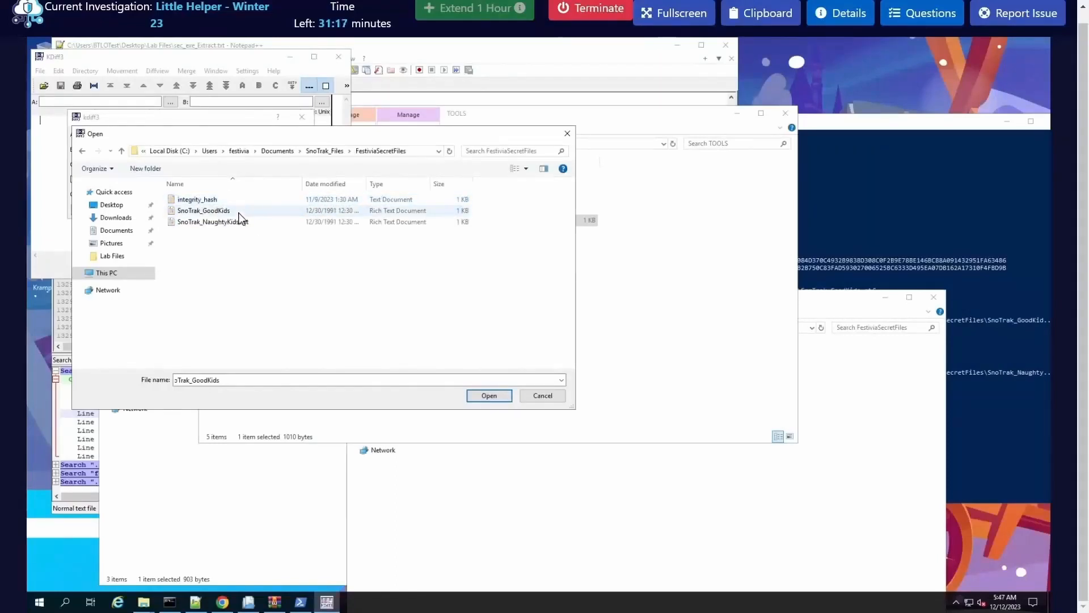
click(237, 211)
click(492, 395)
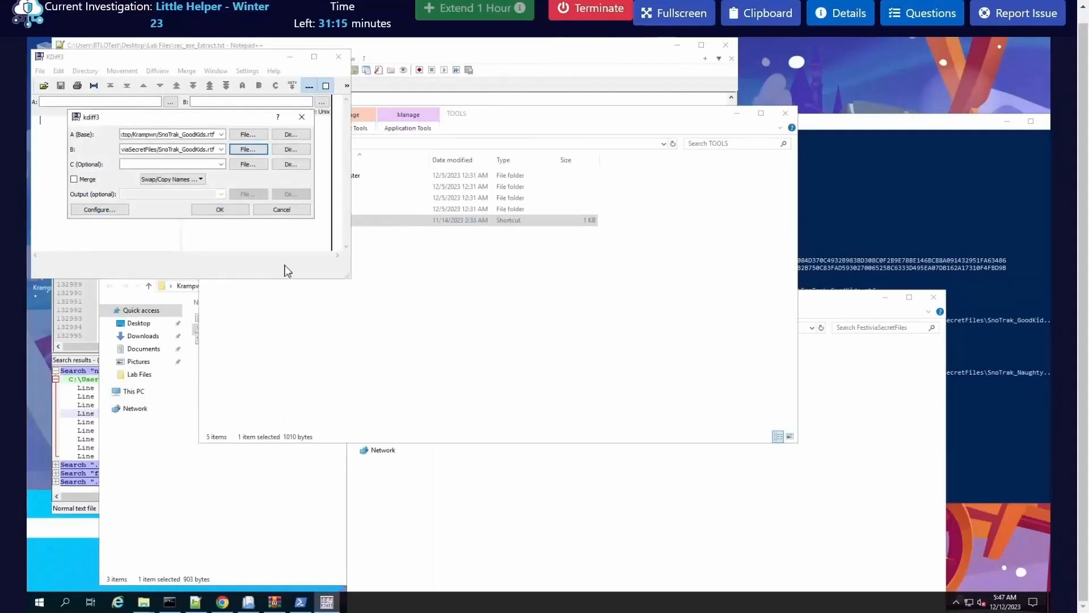
click(221, 210)
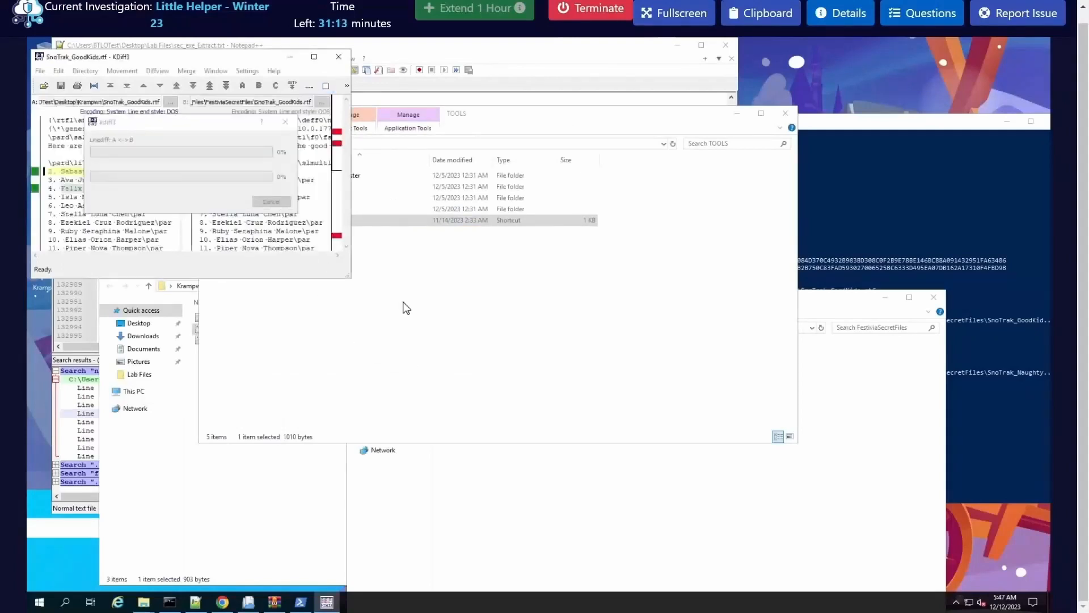
Step: Enlarge and reposition the KDiff3 window to examine the differences between the two SnoTrak_GoodKids.rtf versions
drag(347, 279, 665, 417)
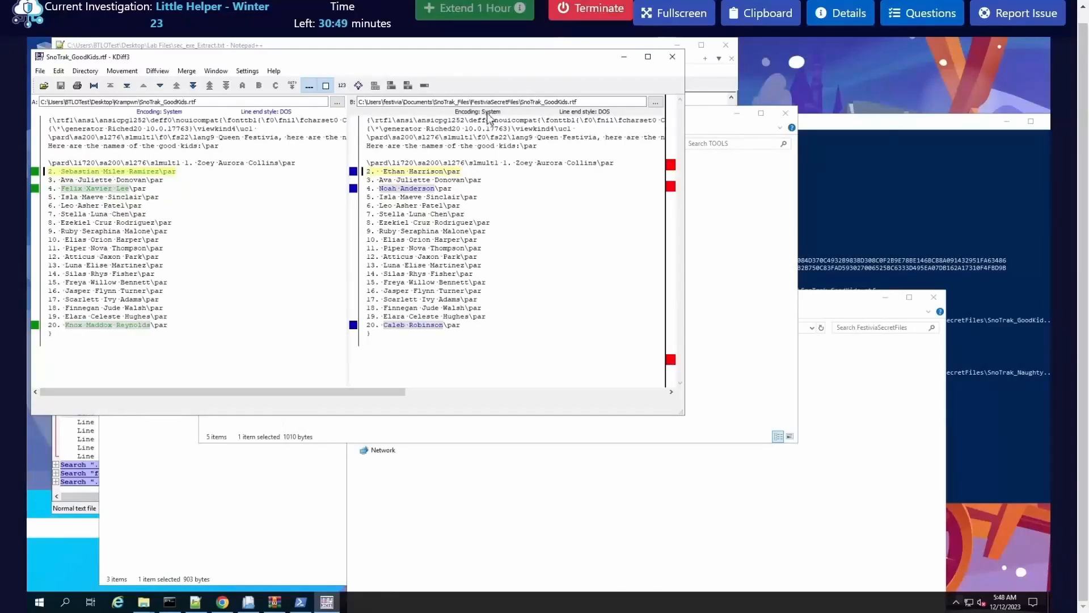
drag(400, 63, 540, 69)
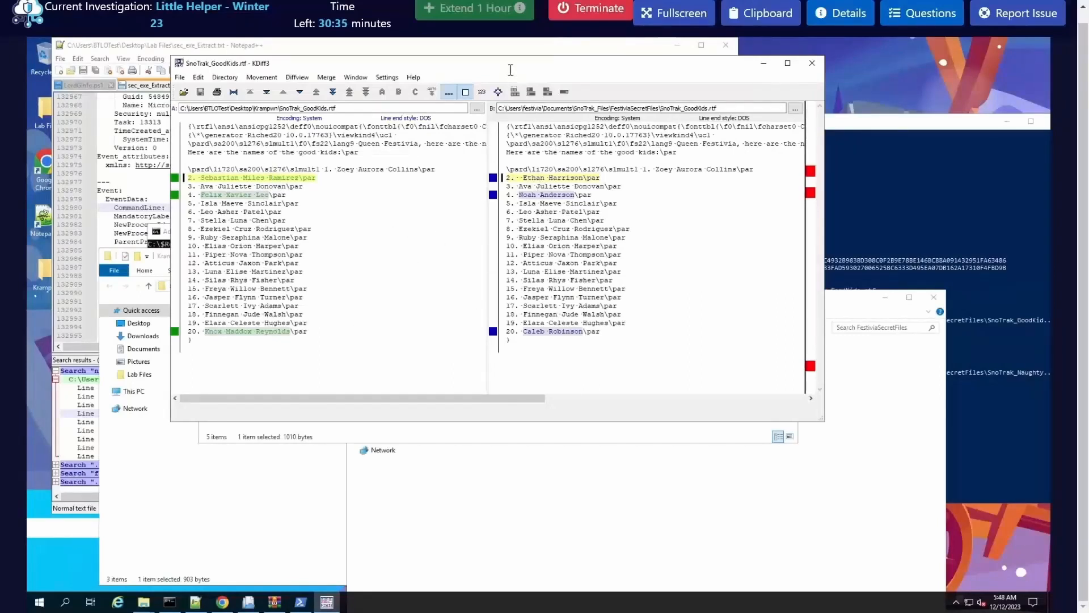
drag(261, 63, 305, 61)
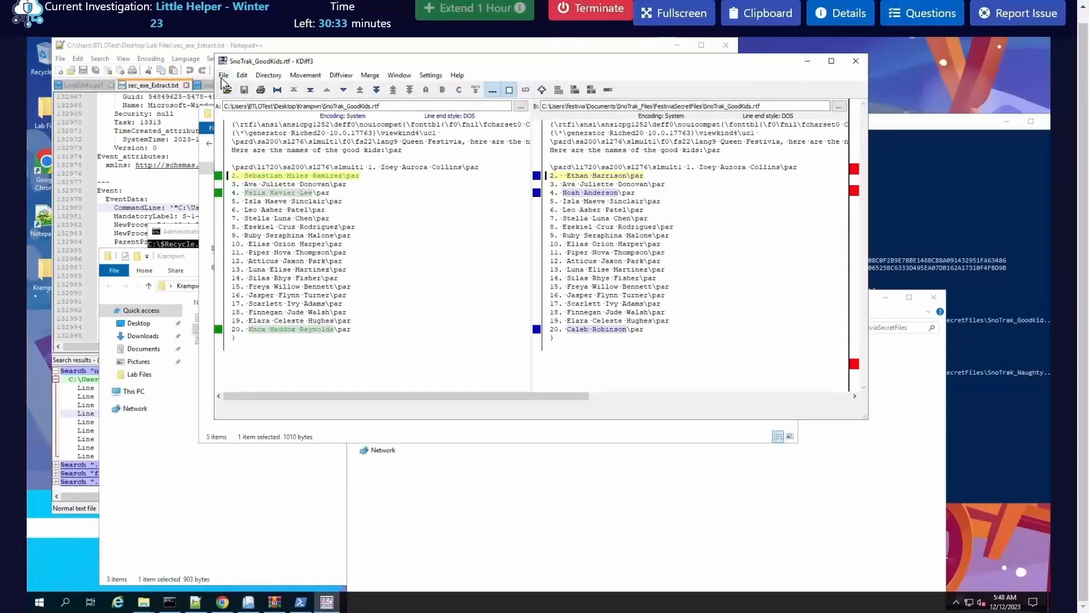
click(223, 75)
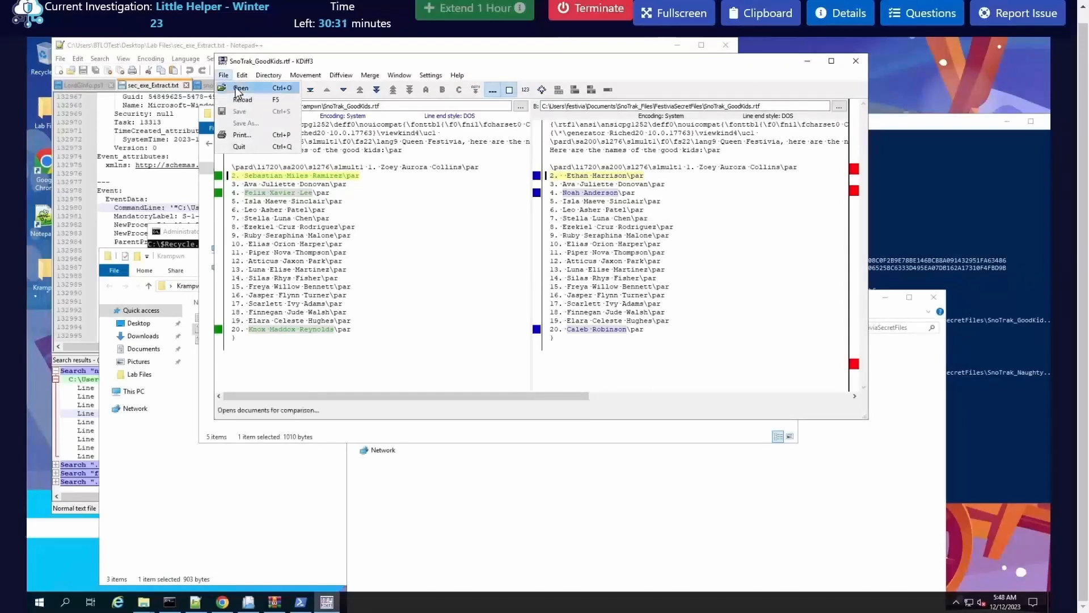
click(238, 89)
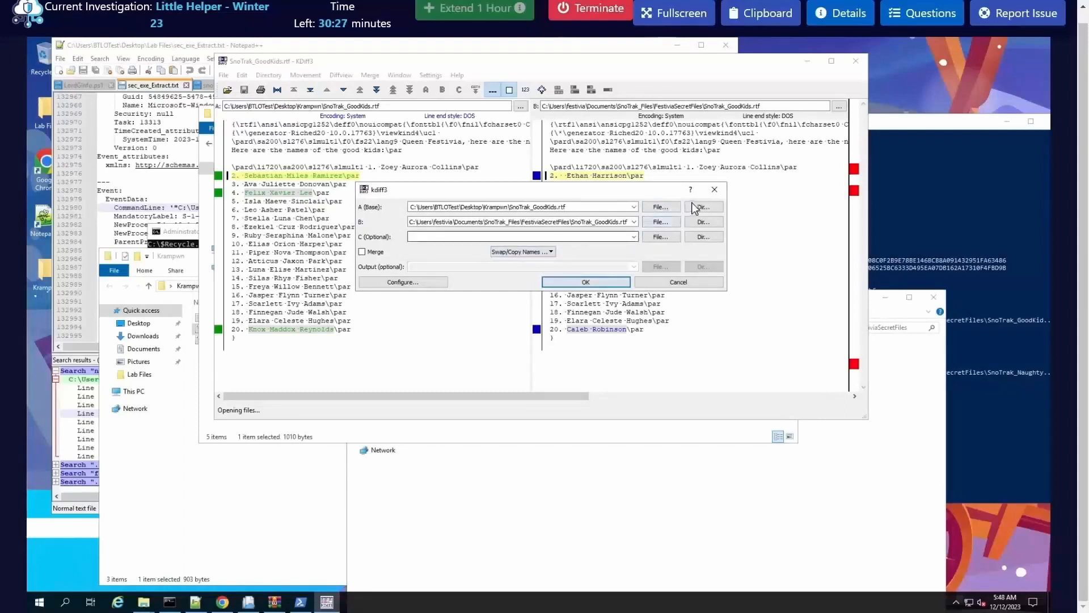
click(713, 190)
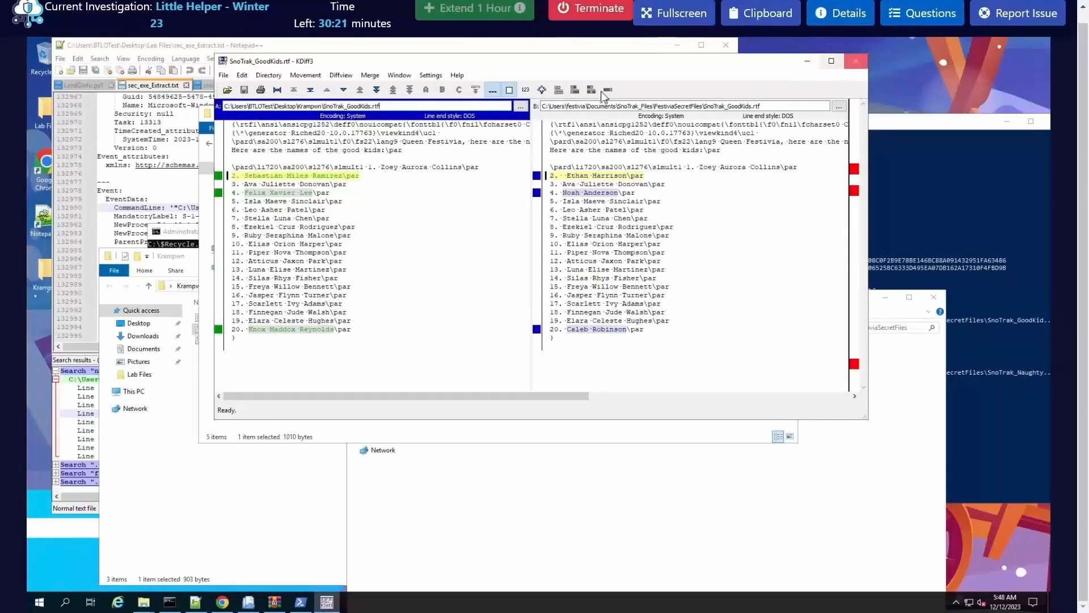
Step: Start a new KDiff3 comparison and set file A to SnoTrak_NaughtyKidsList.rtf from the desktop Krampwn folder
click(223, 76)
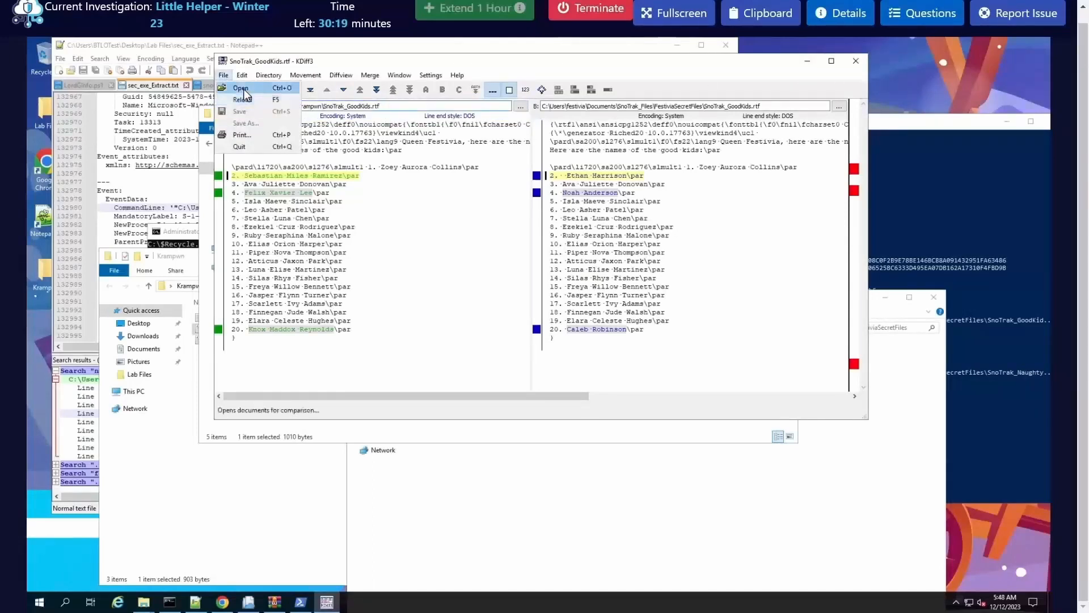
click(241, 89)
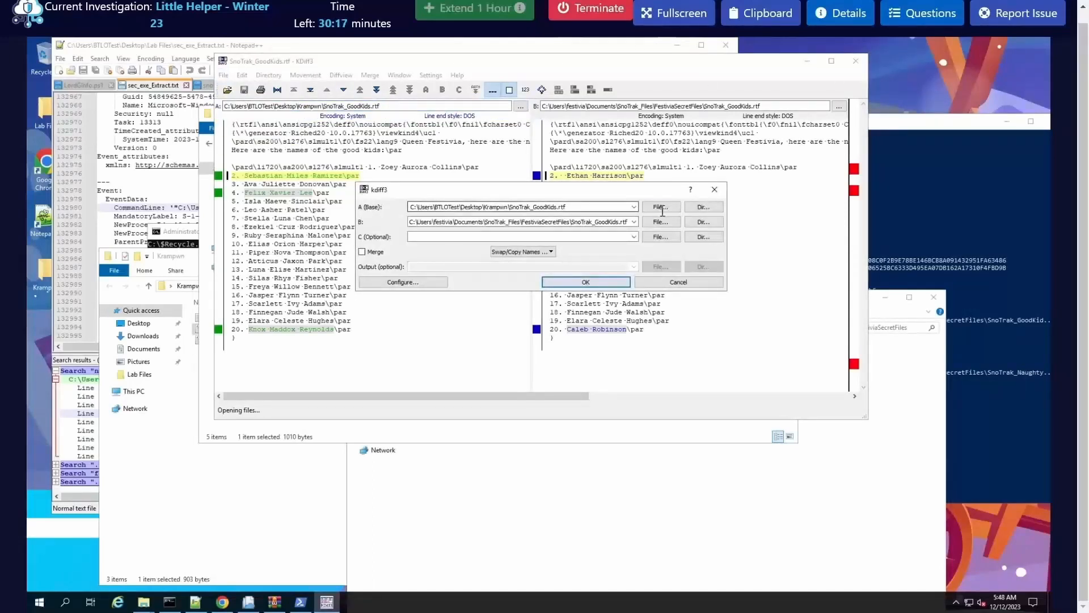
click(661, 211)
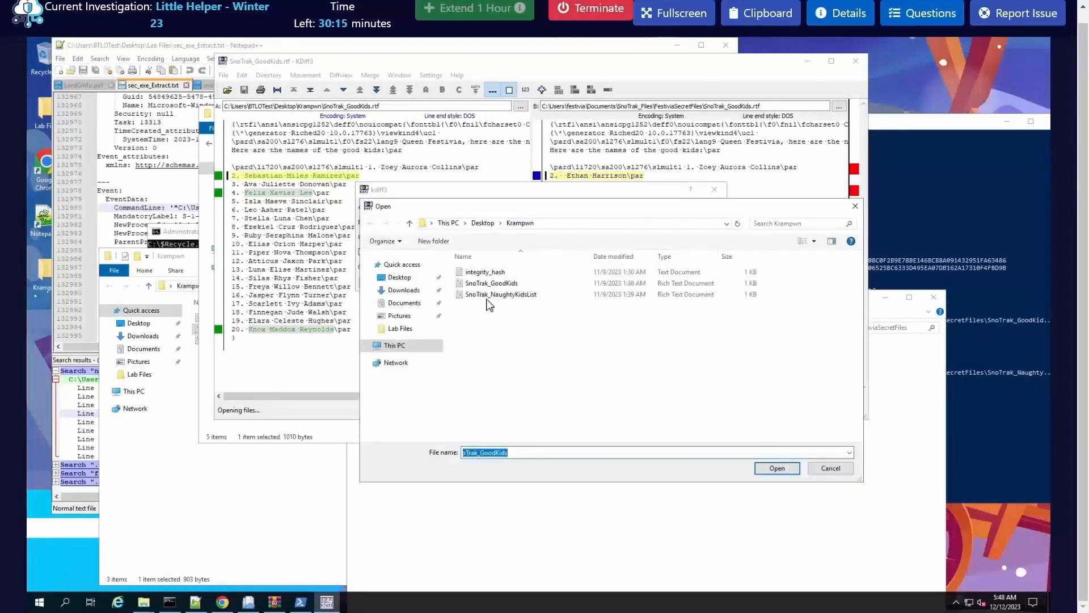
click(496, 294)
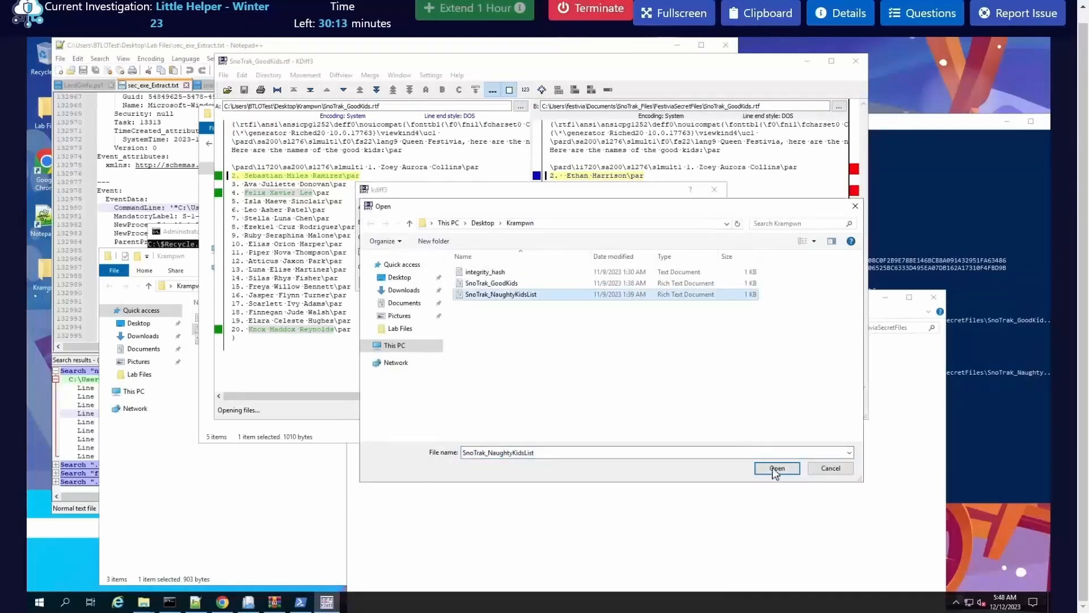
click(777, 468)
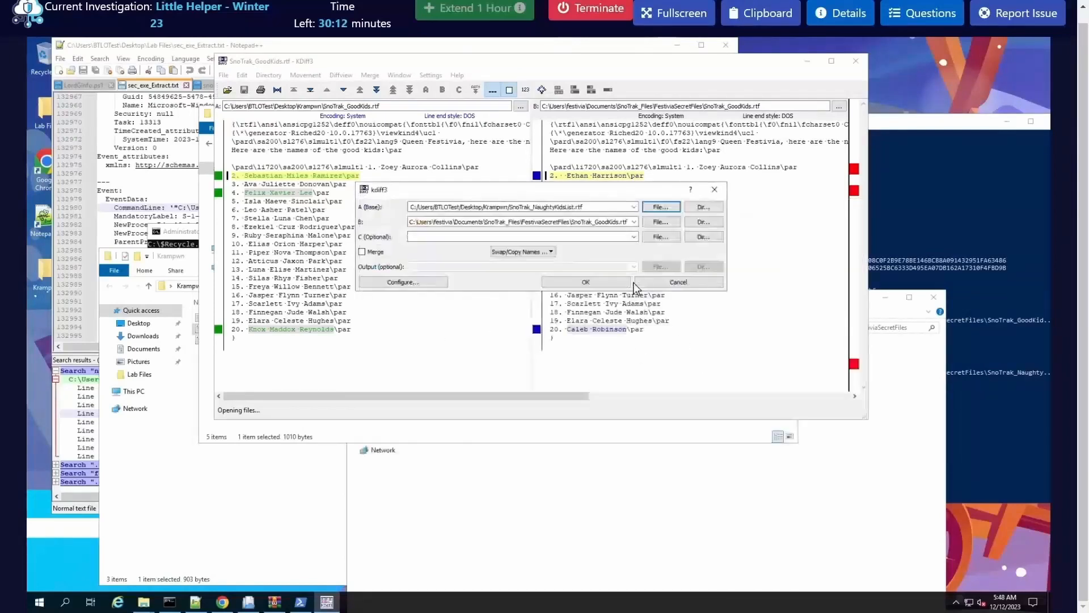
Step: Set file B to SnoTrak_NaughtyKidsList.rtf from the FestiviaSecretFiles folder and run the comparison
click(662, 221)
click(498, 295)
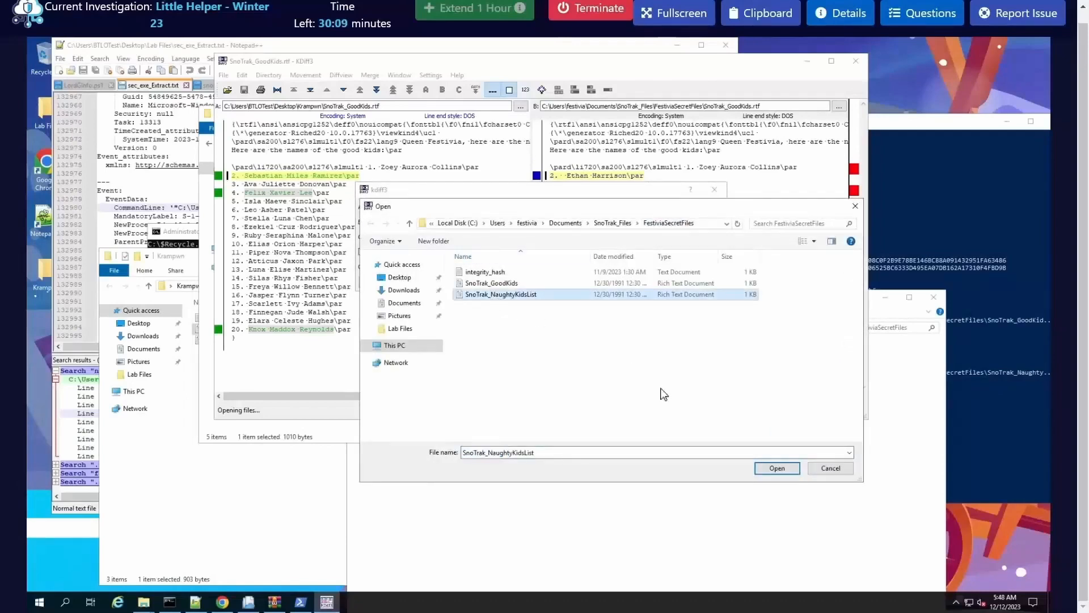
key(Return)
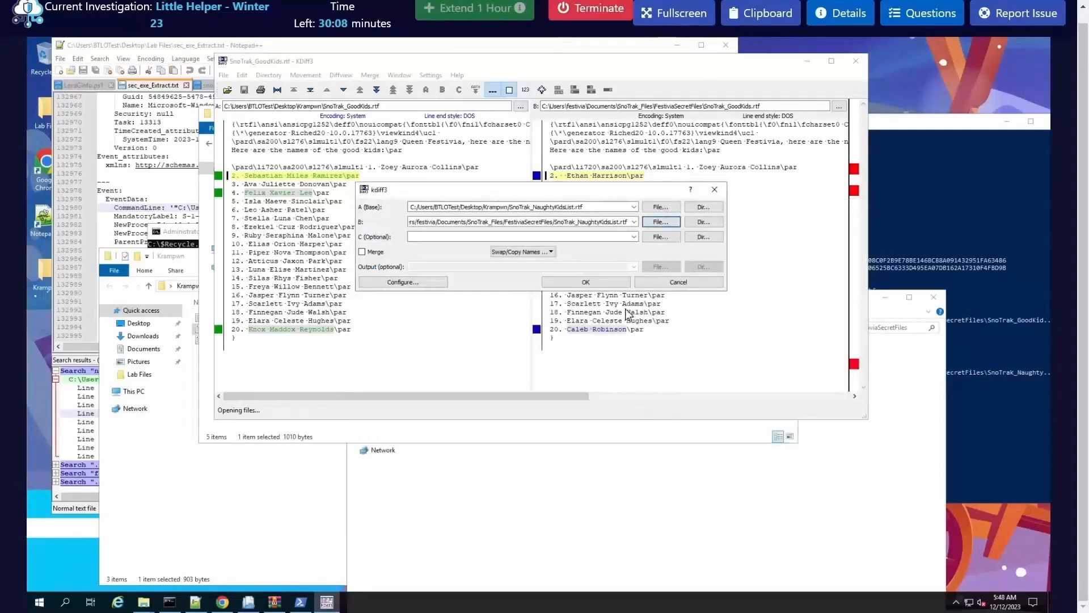
click(595, 286)
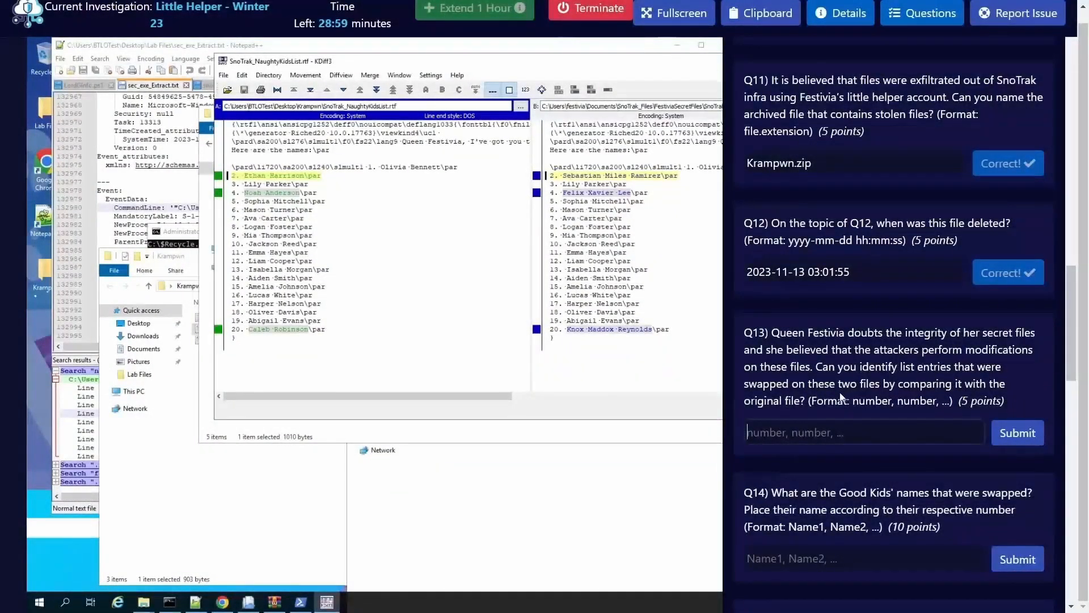
Step: Answer Q13 with the swapped list entries "2, 4, 20" and submit it
text(2,4,20)
click(1024, 440)
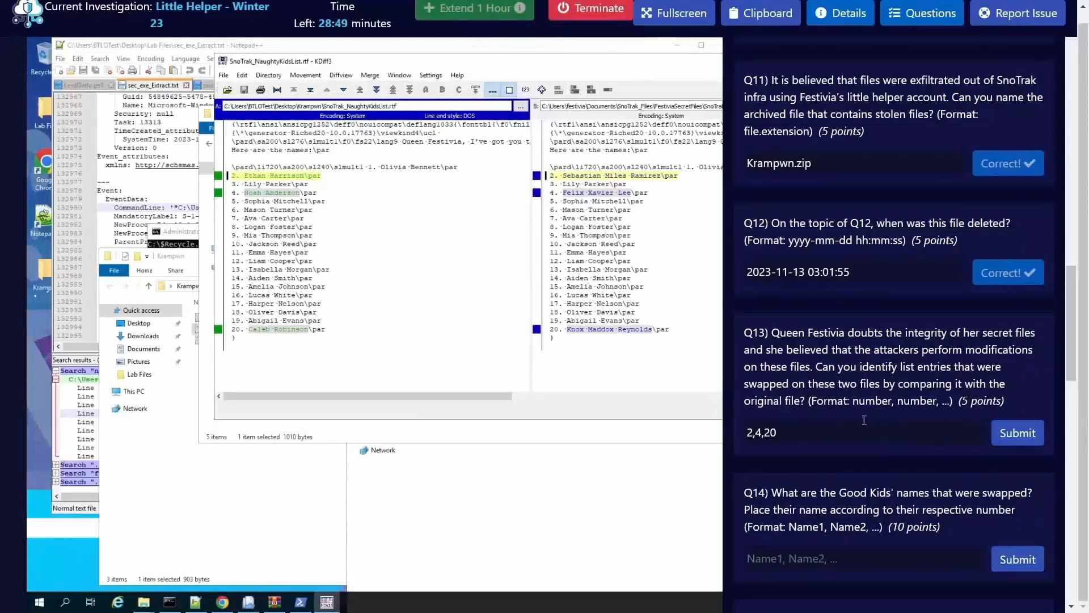
click(758, 433)
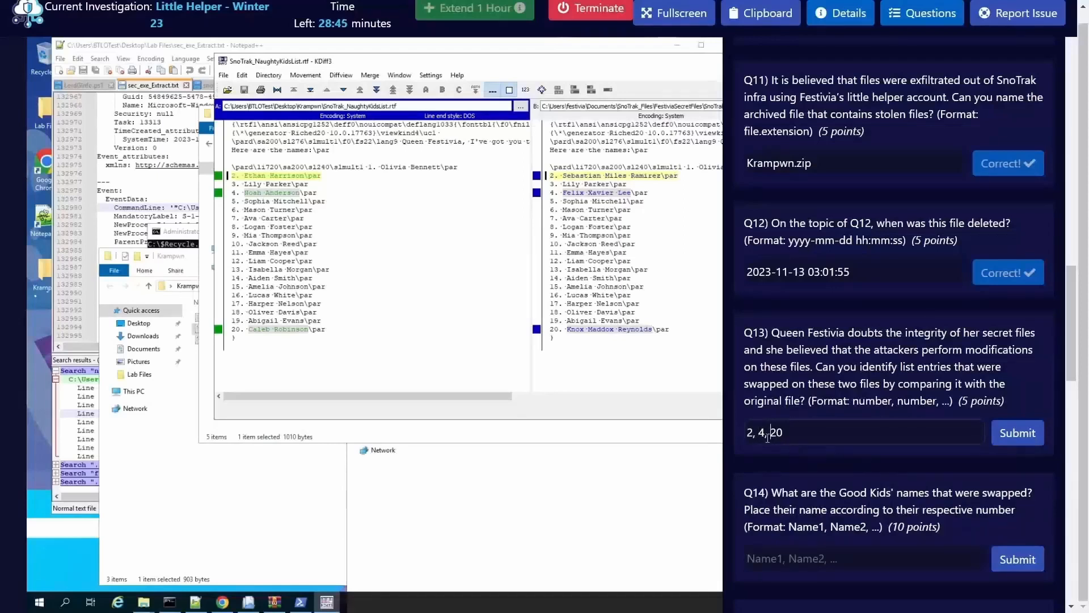
click(1014, 439)
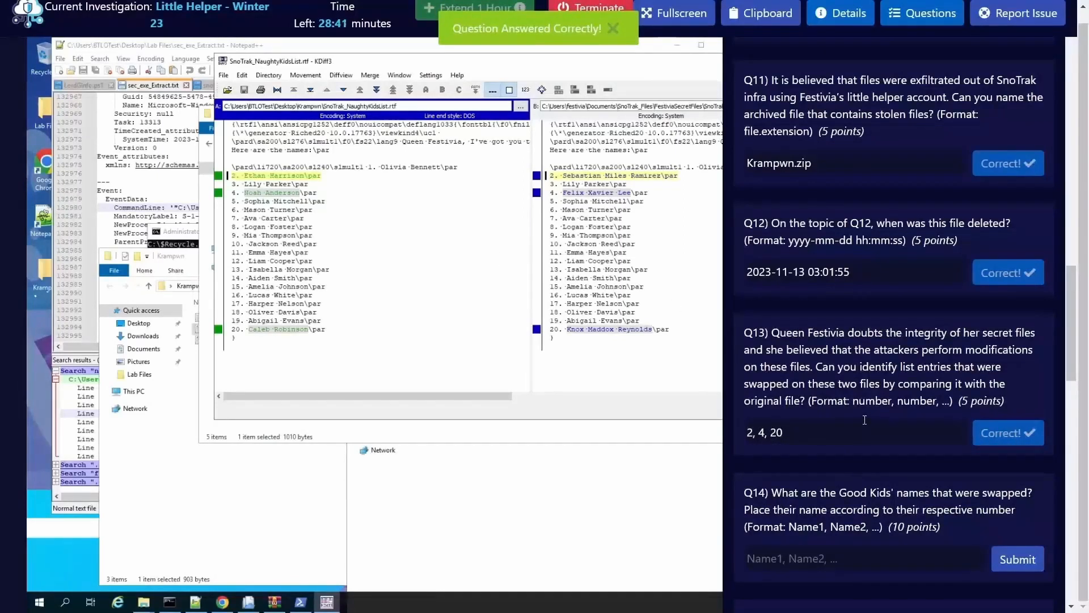
Step: Start a new KDiff3 comparison for Q14 and set file A to SnoTrak_GoodKids.rtf from the Krampwn folder
scroll(851, 482, down, 3)
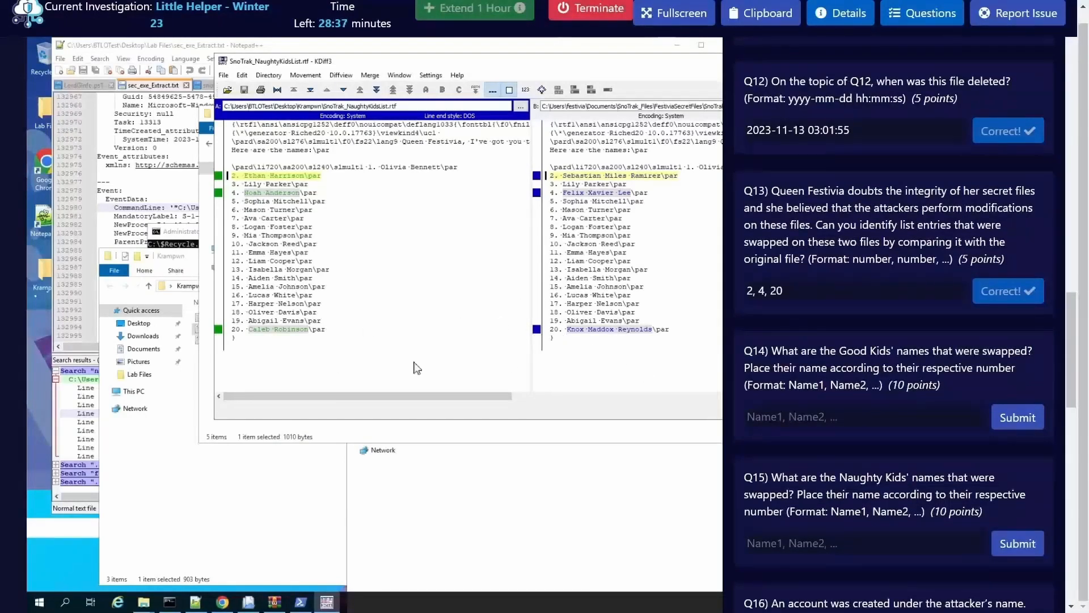
scroll(885, 476, down, 1)
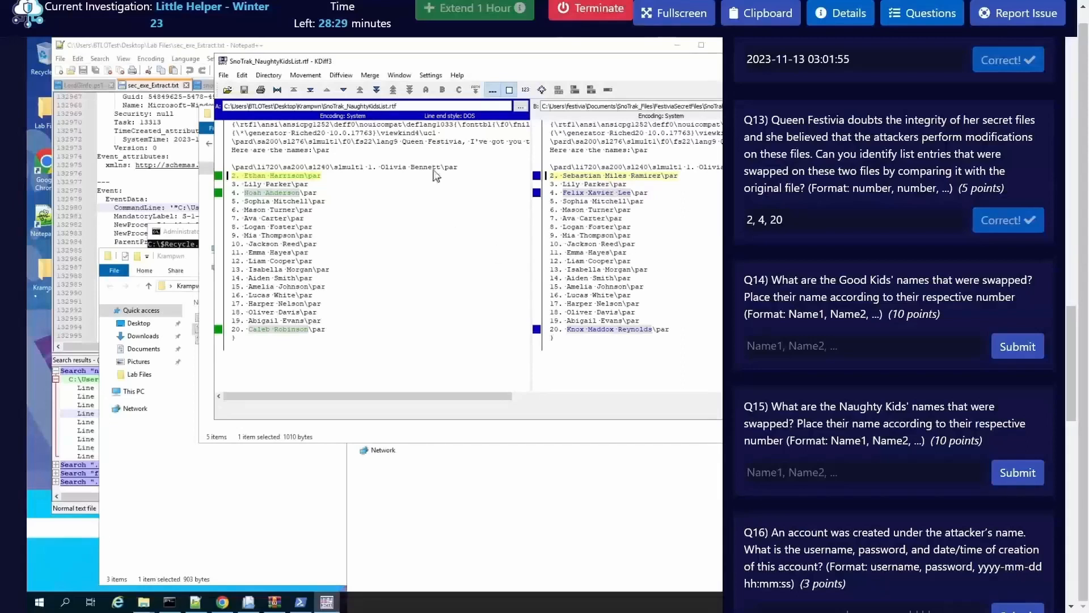
click(224, 75)
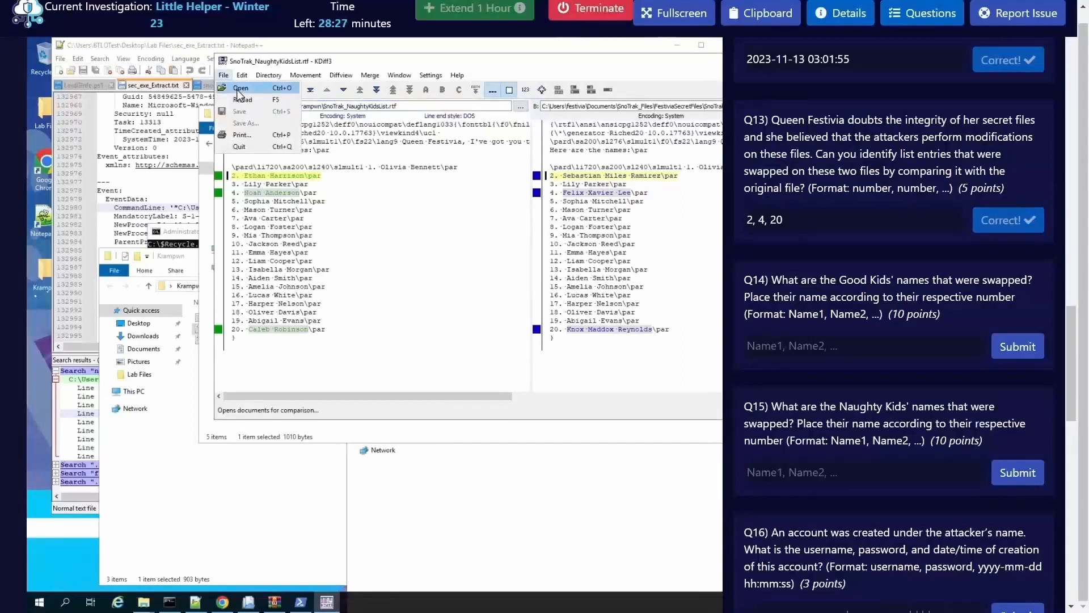
click(238, 89)
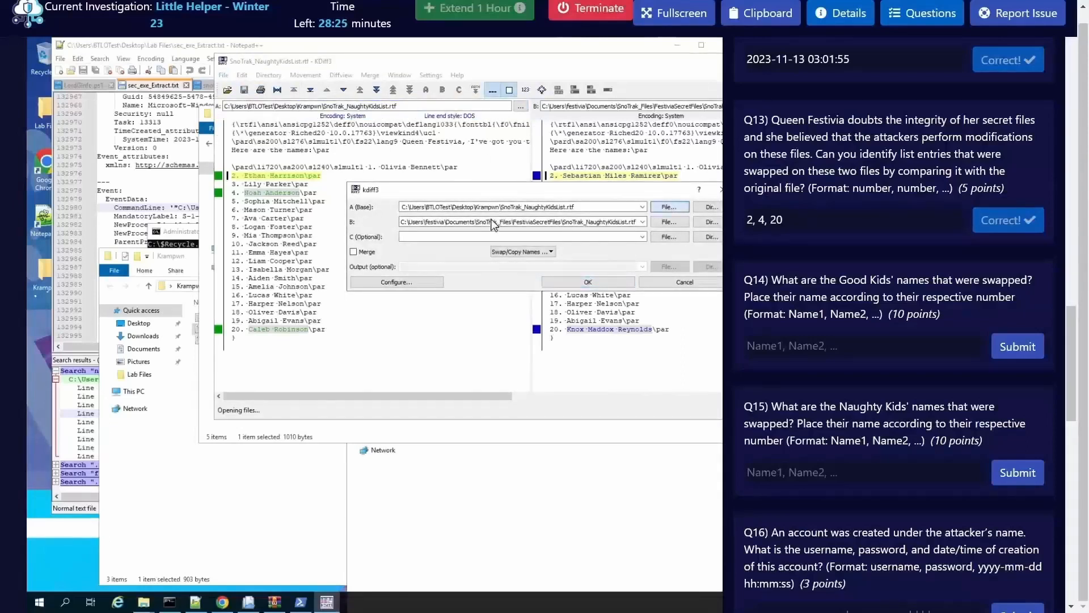
click(922, 21)
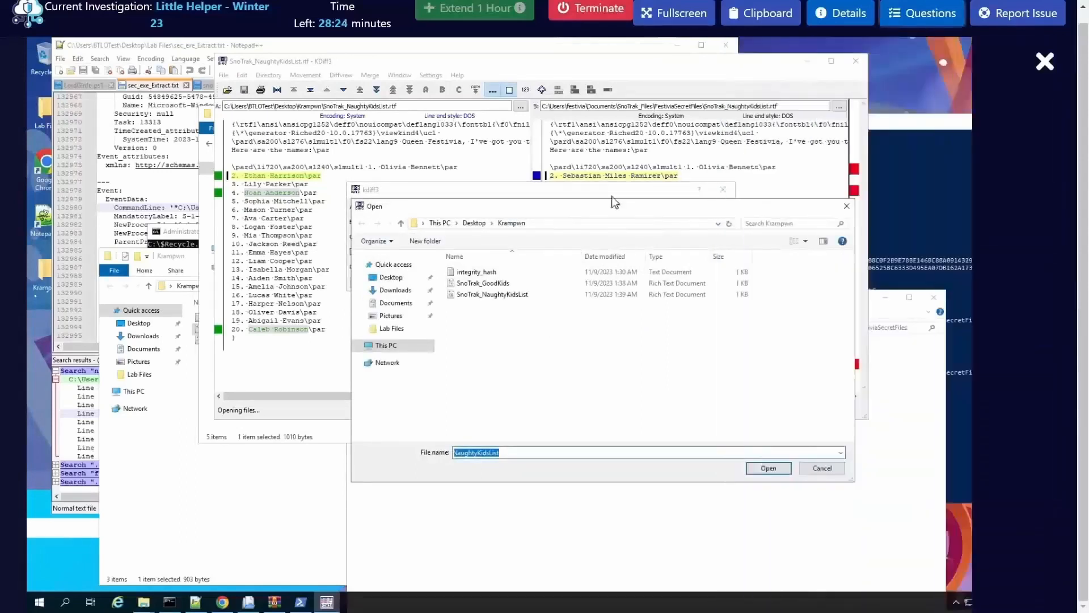
click(482, 272)
click(489, 283)
click(766, 467)
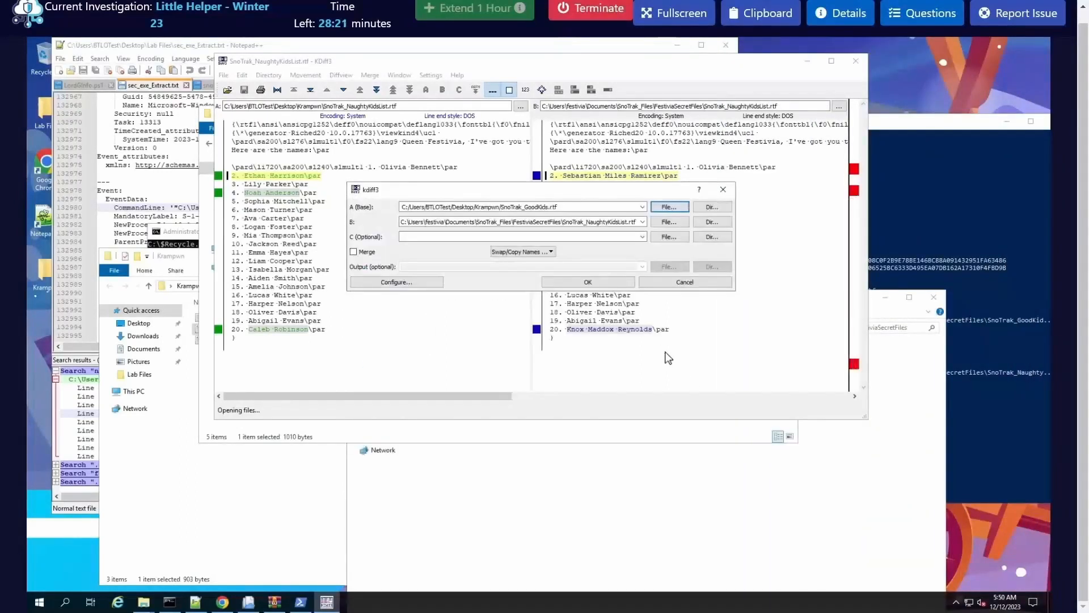
Step: Set file B to SnoTrak_GoodKids.rtf from the FestiviaSecretFiles folder and run the comparison
click(669, 222)
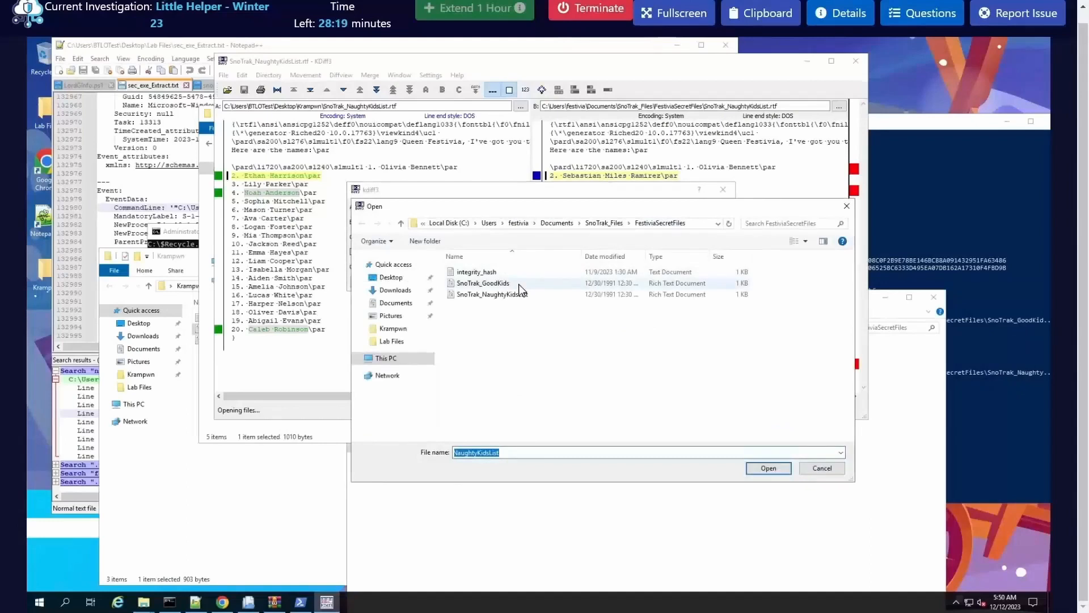
click(517, 284)
click(771, 469)
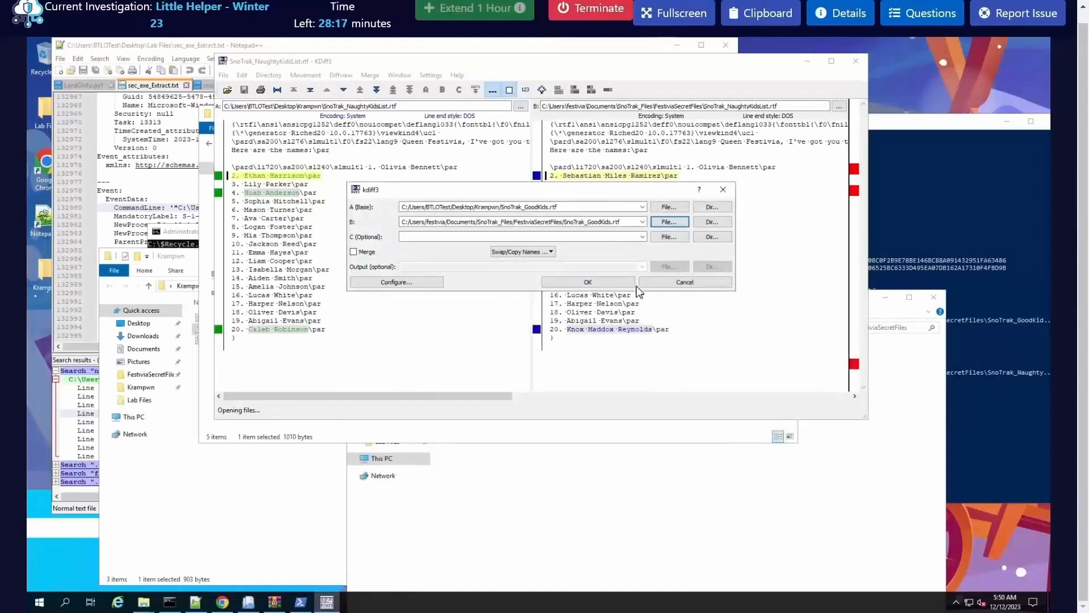
click(603, 284)
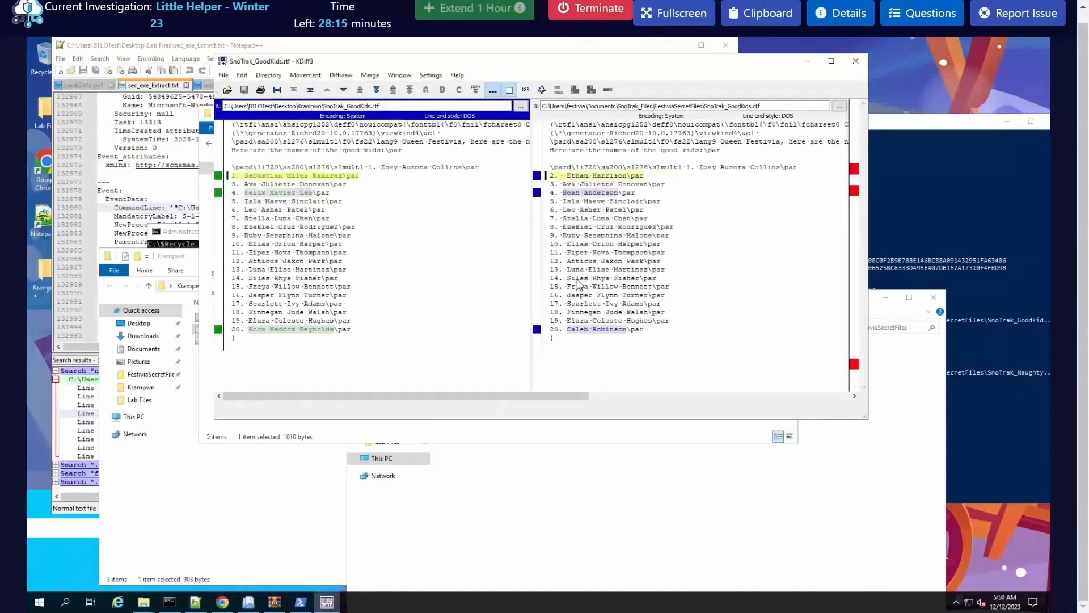
Step: Copy the child's name at entry 2 of the Krampwn SnoTrak_GoodKids.rtf into the Q14 answer, followed by a comma
click(934, 233)
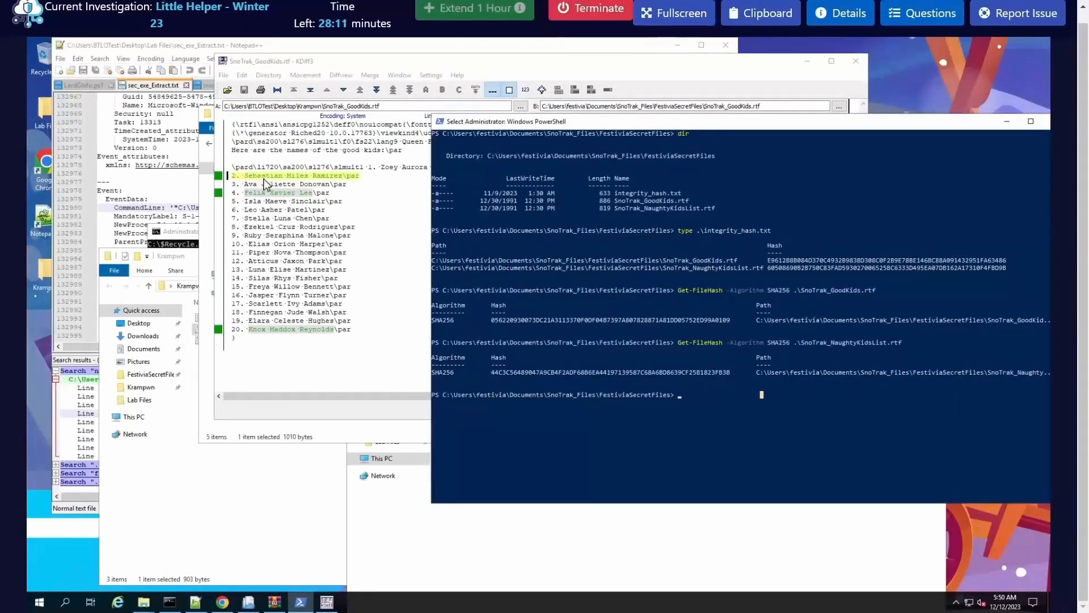
click(244, 176)
drag(245, 176, 341, 180)
key(ctrl+c)
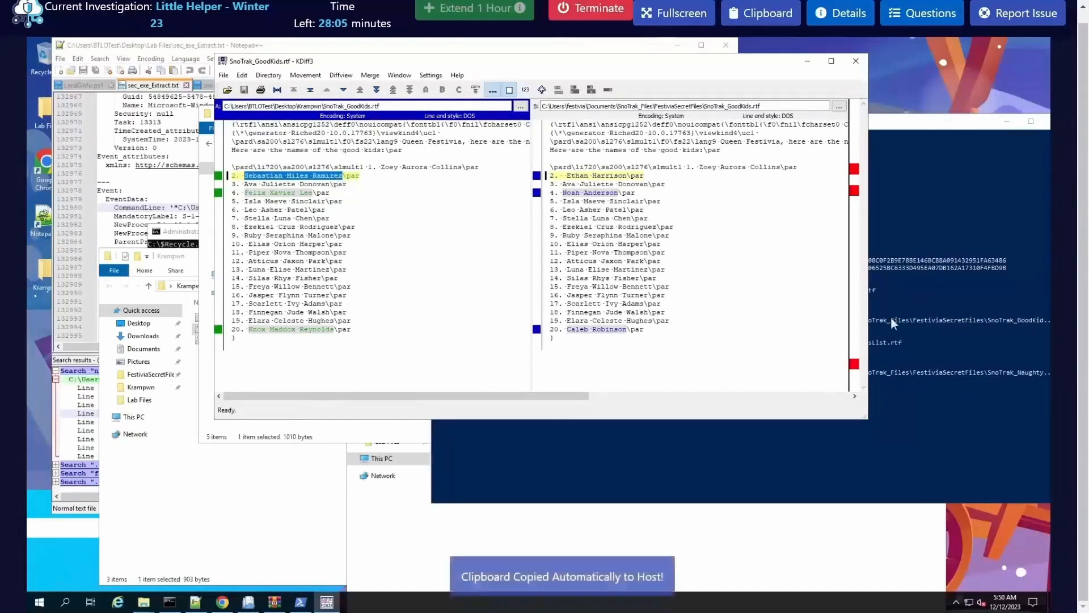
click(900, 14)
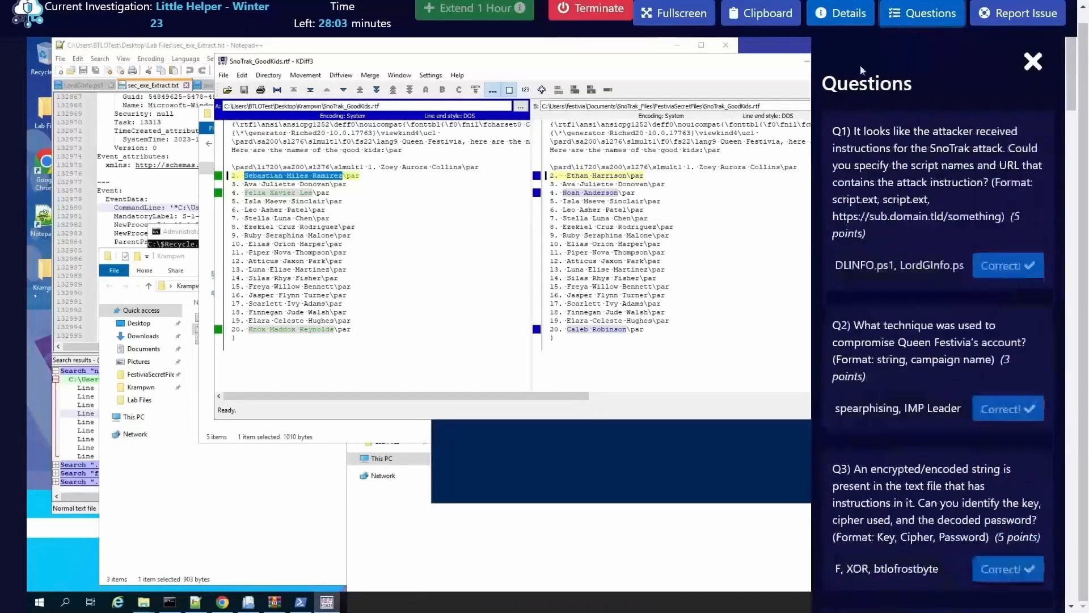
scroll(843, 496, down, 15)
scroll(857, 487, down, 10)
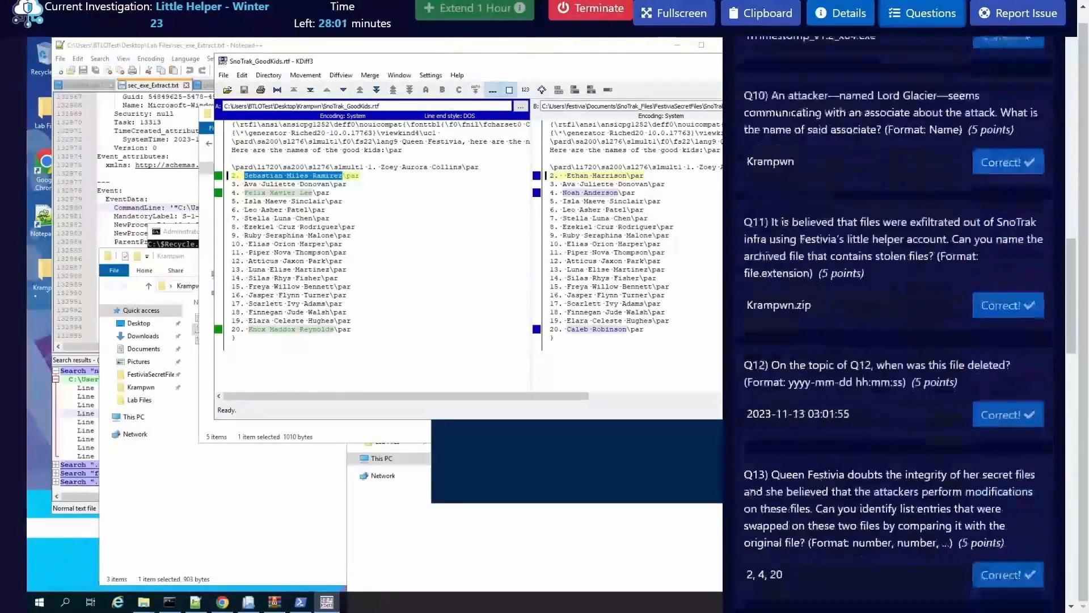
click(887, 422)
key(ctrl+v)
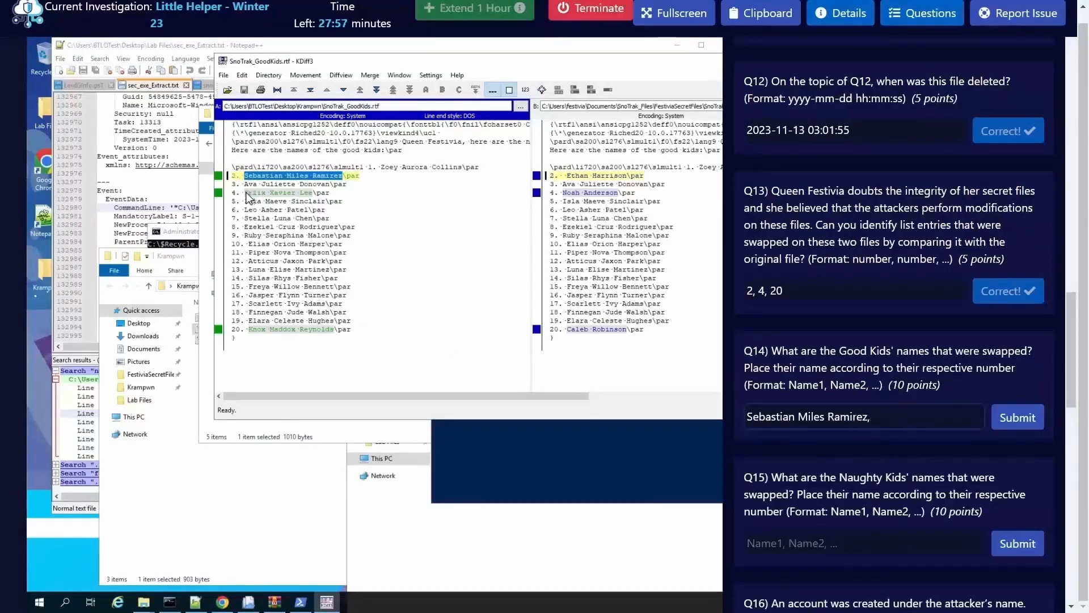
Step: Add the child's name at entry 4 of the Krampwn good kids list to the Q14 answer, followed by a comma
drag(246, 193, 315, 201)
click(876, 417)
key(ctrl+v)
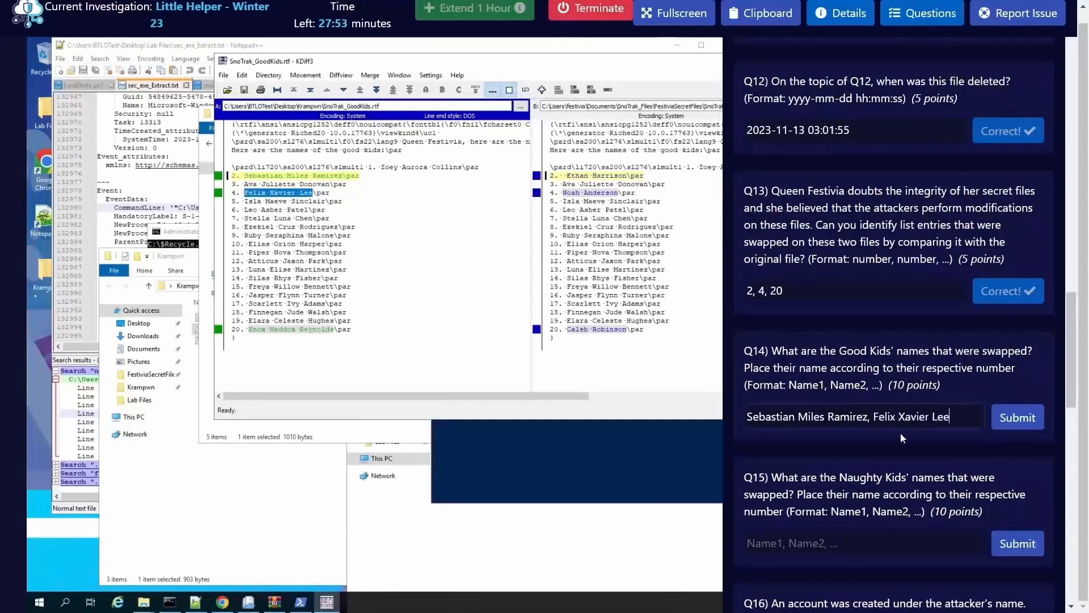
text(,)
Step: Append the child's name at entry 20 of the Krampwn good kids list to the Q14 answer and submit it
drag(250, 329, 336, 339)
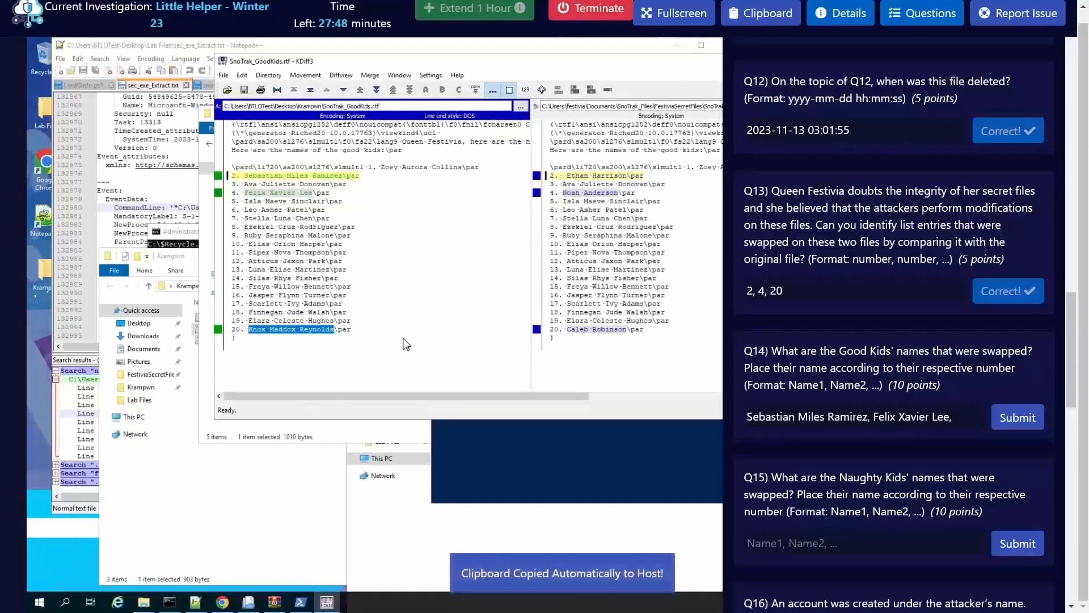
click(947, 416)
key(ctrl+v)
click(1011, 418)
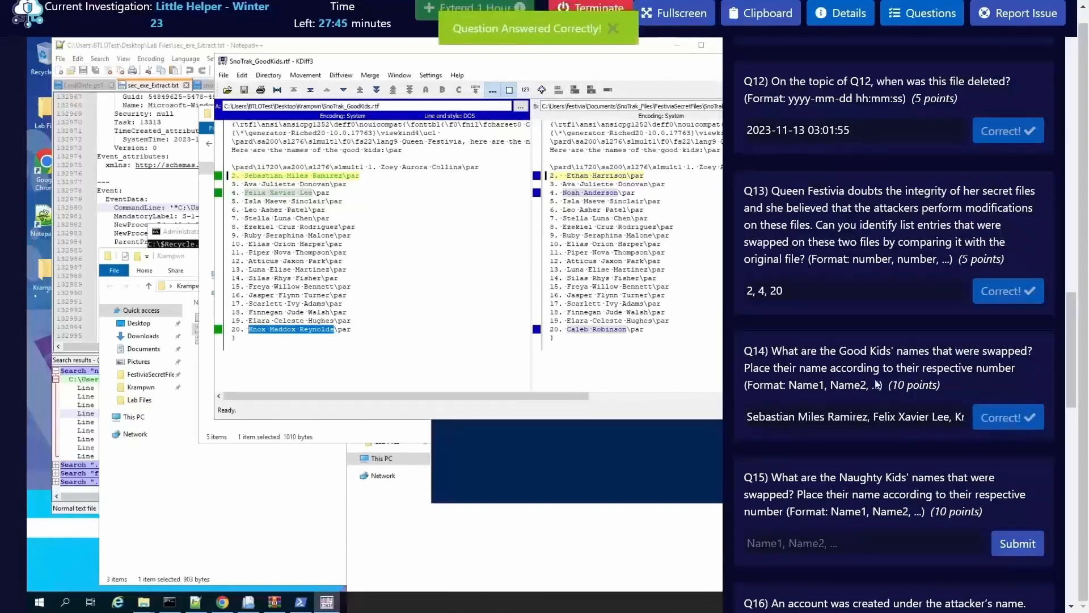
Step: Compare SnoTrak_NaughtyKidsList.rtf from the Krampwn folder as file A with the FestiviaSecretFiles version as file B in KDiff3
click(225, 75)
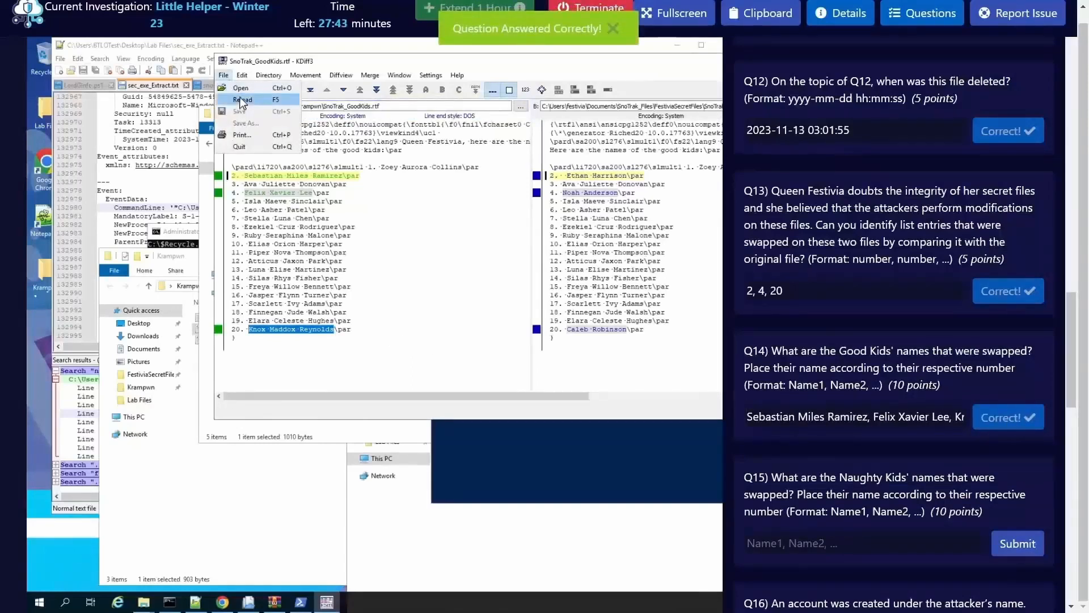
click(251, 90)
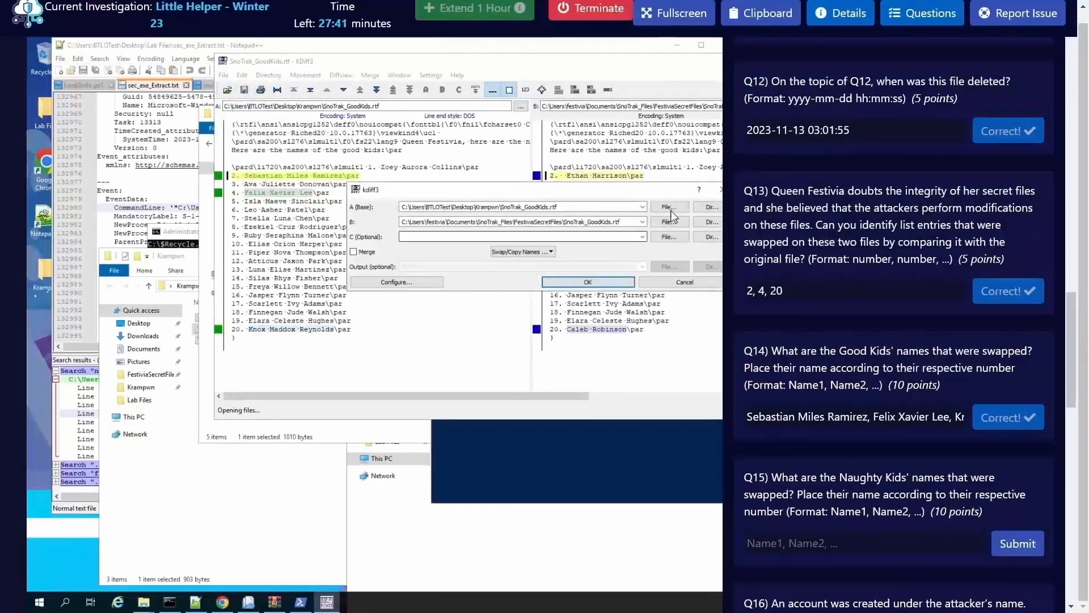
click(670, 209)
double_click(498, 295)
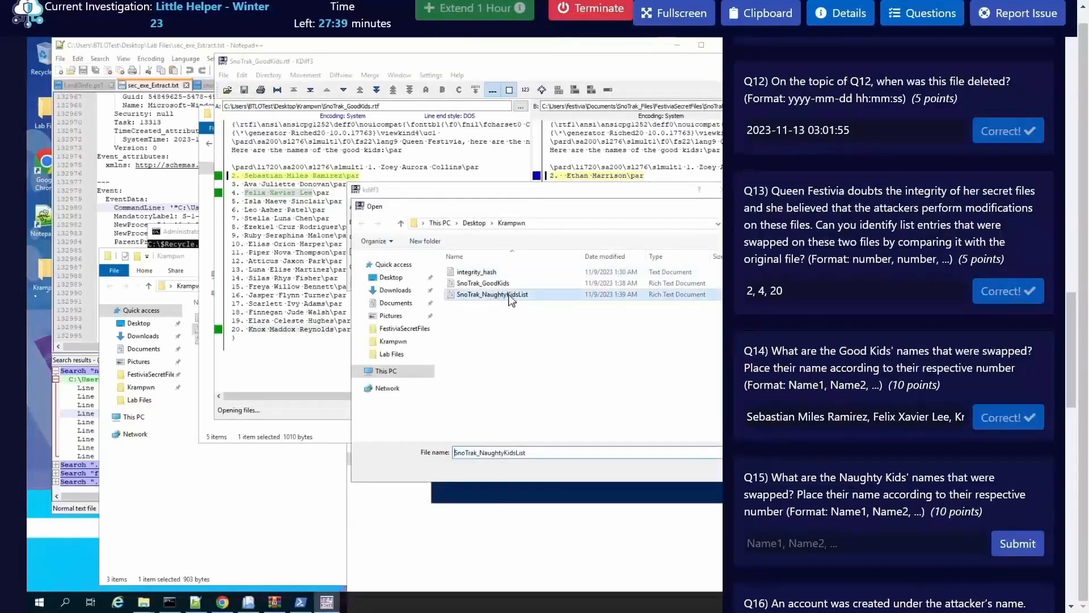
click(670, 222)
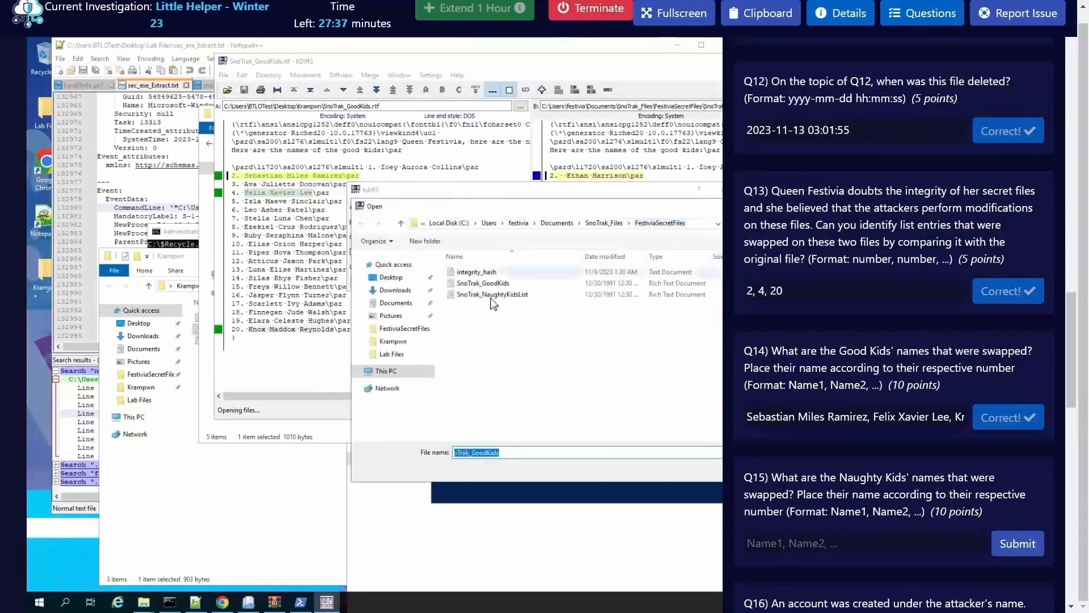
double_click(572, 296)
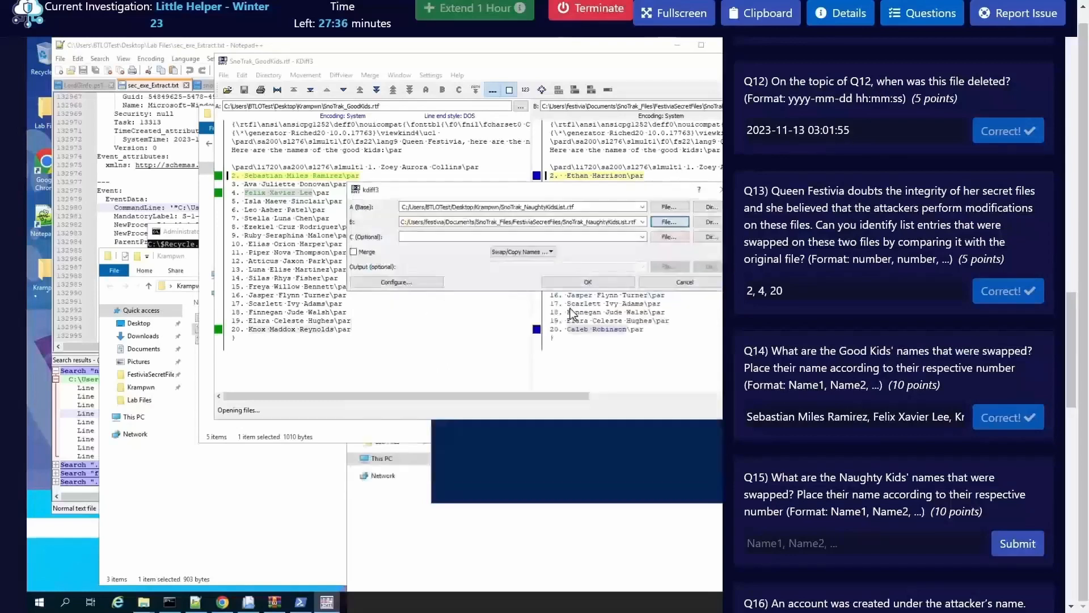
click(603, 283)
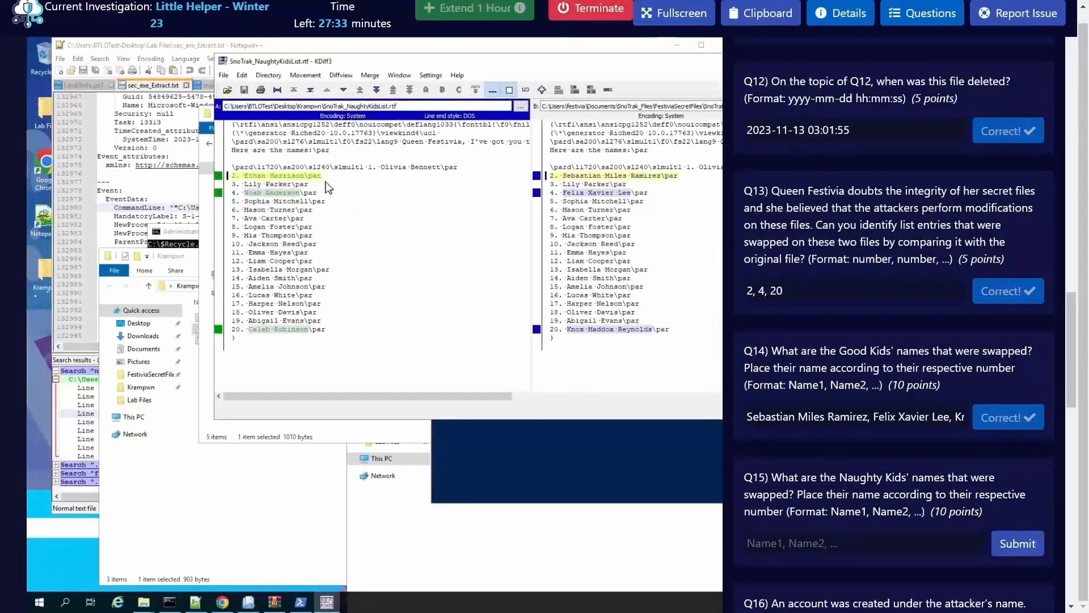
Step: Copy the child's name at entry 2 of the Krampwn naughty kids list into the Q15 answer, followed by a comma
drag(303, 176, 246, 177)
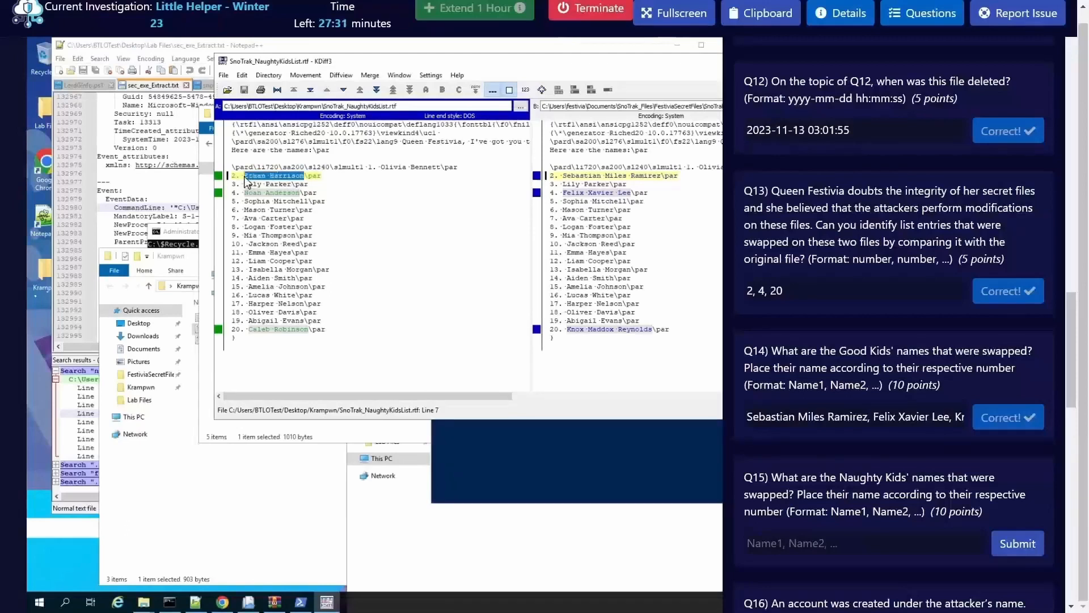
key(ctrl+c)
click(801, 536)
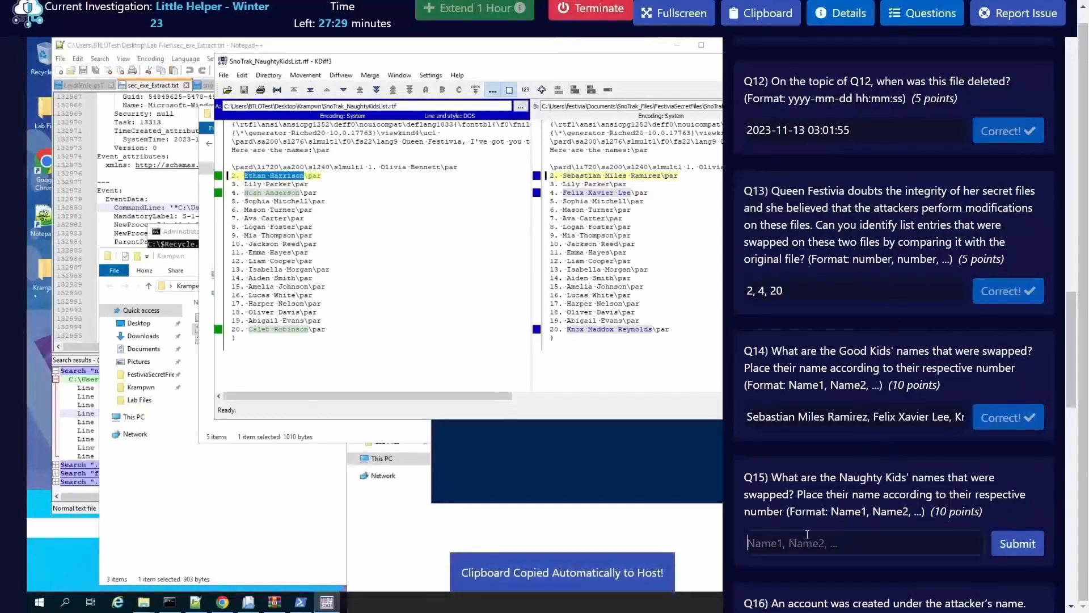
key(ctrl+v)
text(,)
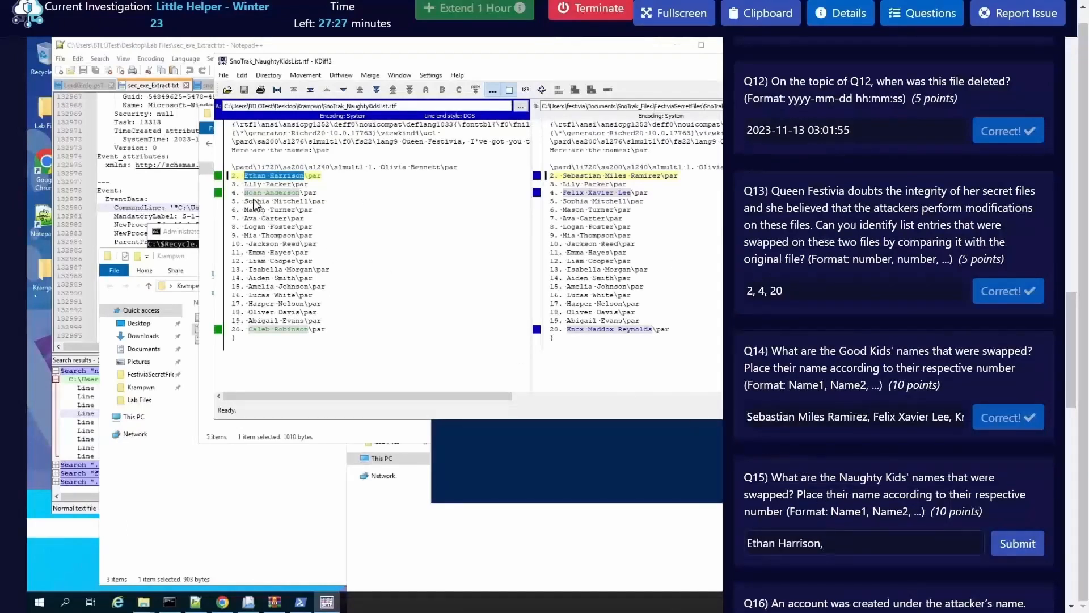
Step: Add the child's name at entry 4 of the Krampwn naughty kids list to the Q15 answer
click(295, 198)
drag(245, 193, 300, 194)
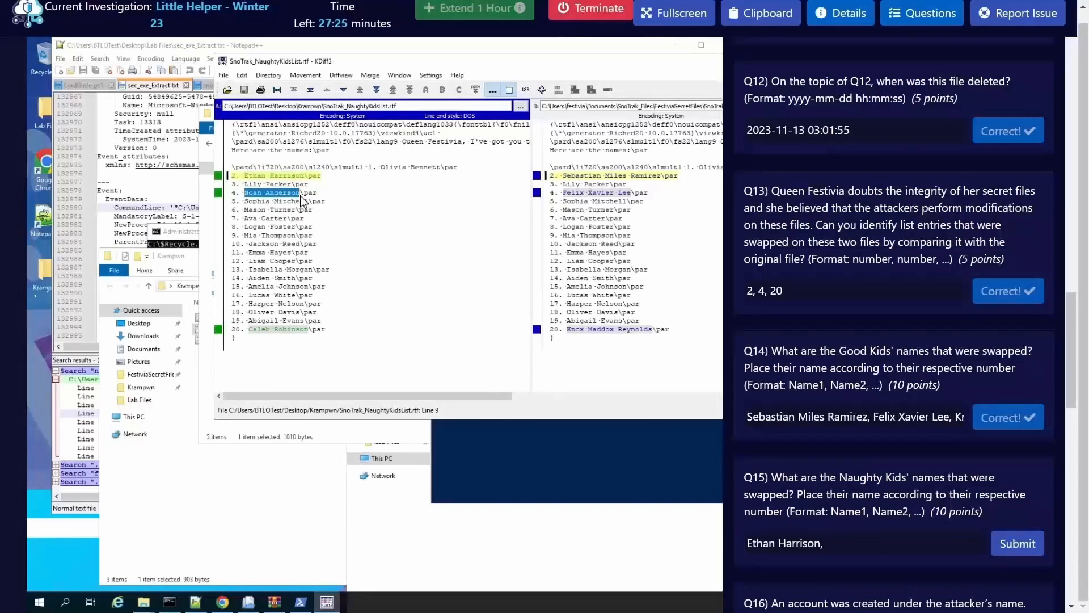
key(ctrl+c)
click(907, 543)
key(ctrl+v)
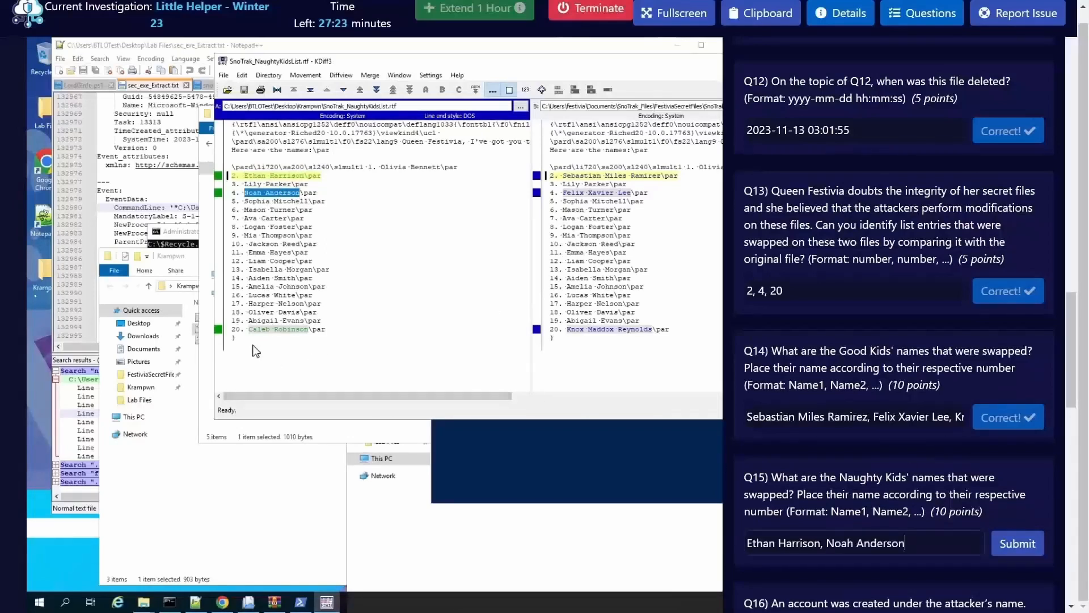
Step: Append a comma and the child's name at entry 20 of the Krampwn naughty kids list to the Q15 answer and submit it
drag(249, 329, 312, 336)
key(ctrl+c)
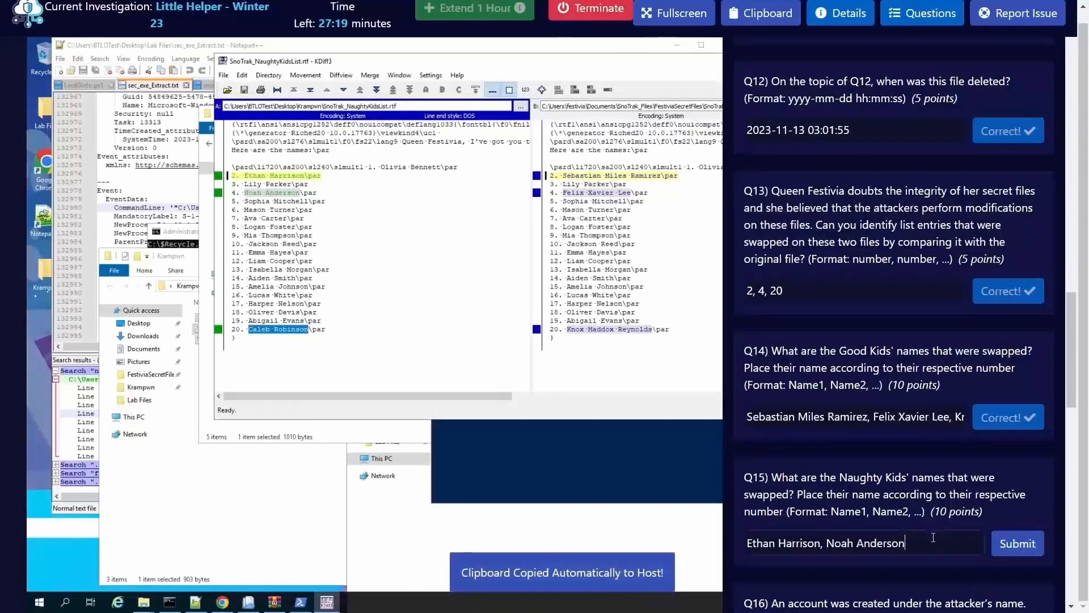
text(,)
key(ctrl+v)
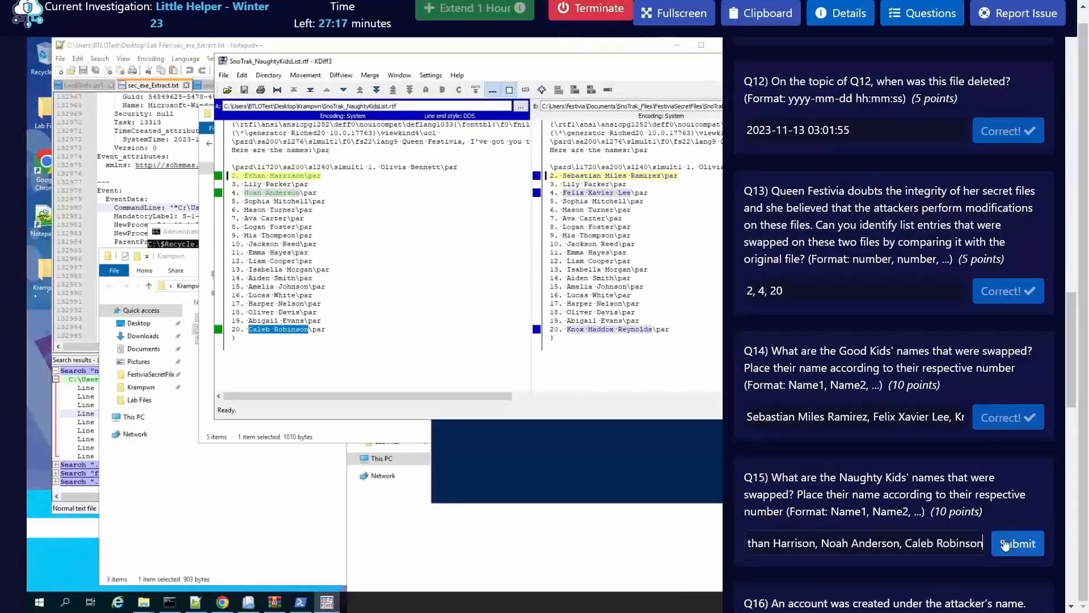
click(1016, 540)
Step: For Q16, run chainsaw_x86_64-pc-windows-msvc.exe from TOOLS\chainsaw in Command Prompt to search Logs\Security.evtx for net1.exe
scroll(853, 414, down, 3)
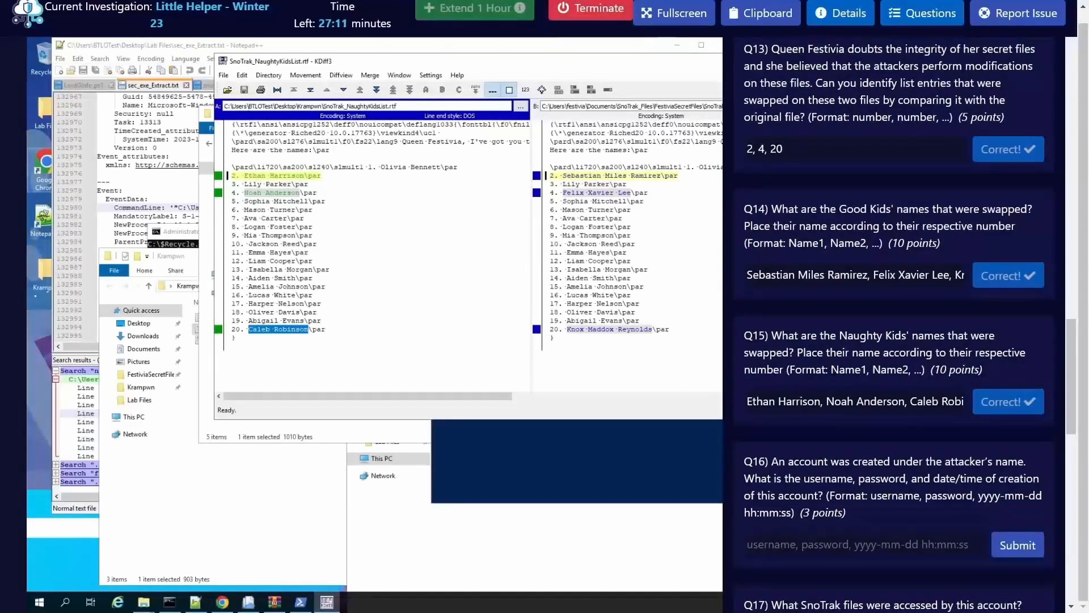
scroll(870, 461, down, 3)
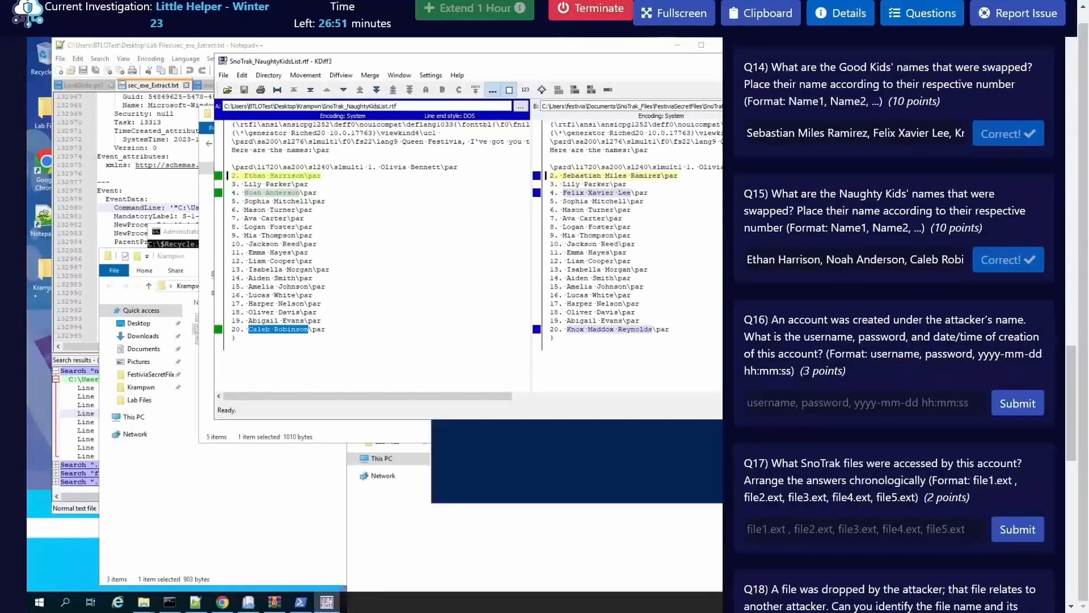
click(169, 601)
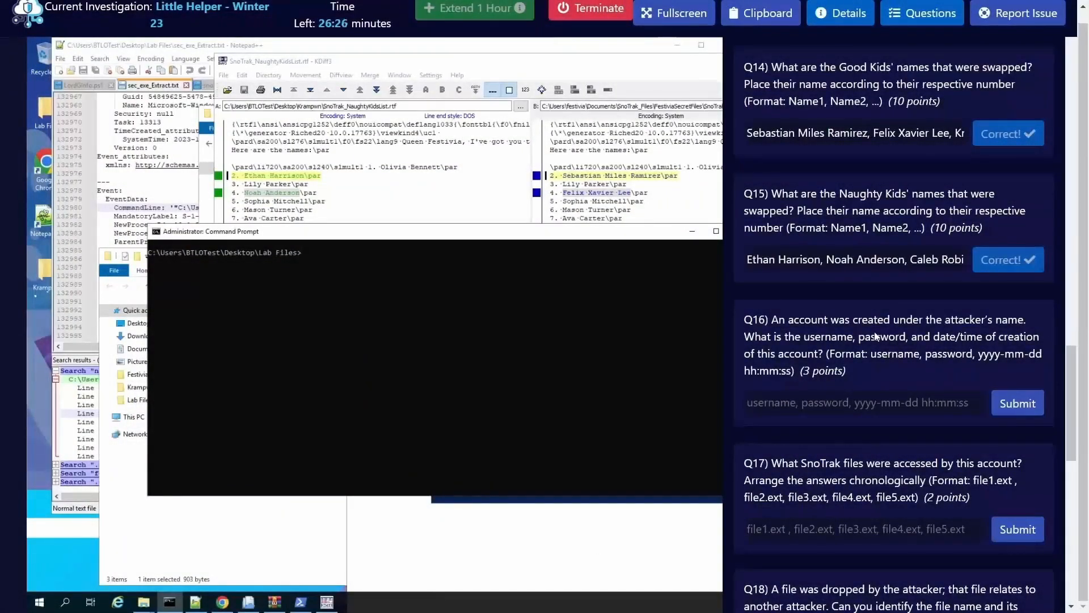
click(410, 340)
key(Escape)
text(TOOLS\c)
key(Tab)
text(\c)
key(Tab)
key(Tab)
key(Tab)
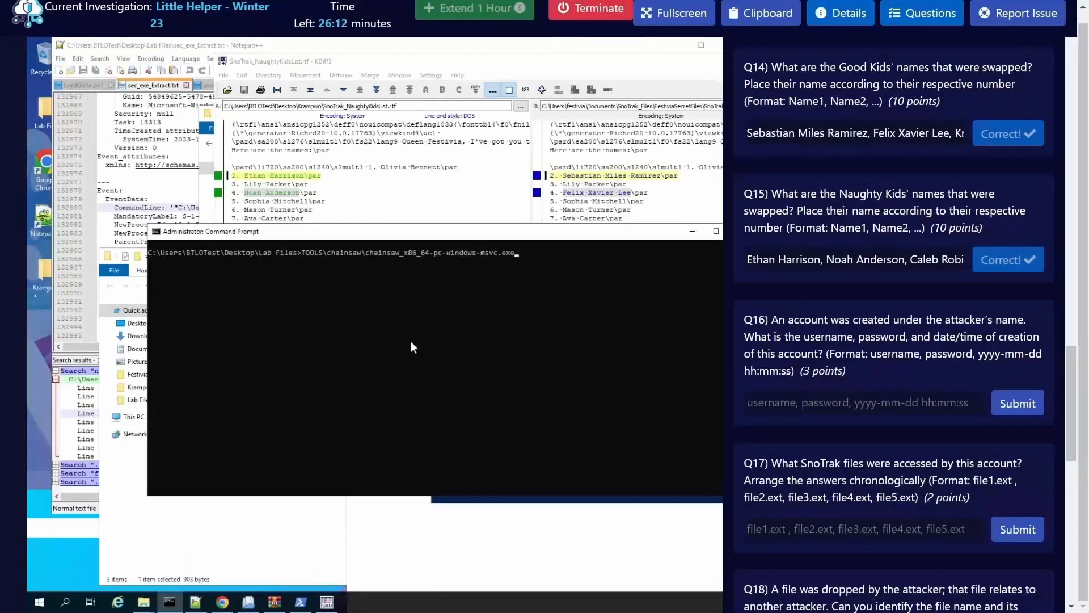
text(sea)
text(rchj)
text( net1.exe Logs\s)
key(Tab)
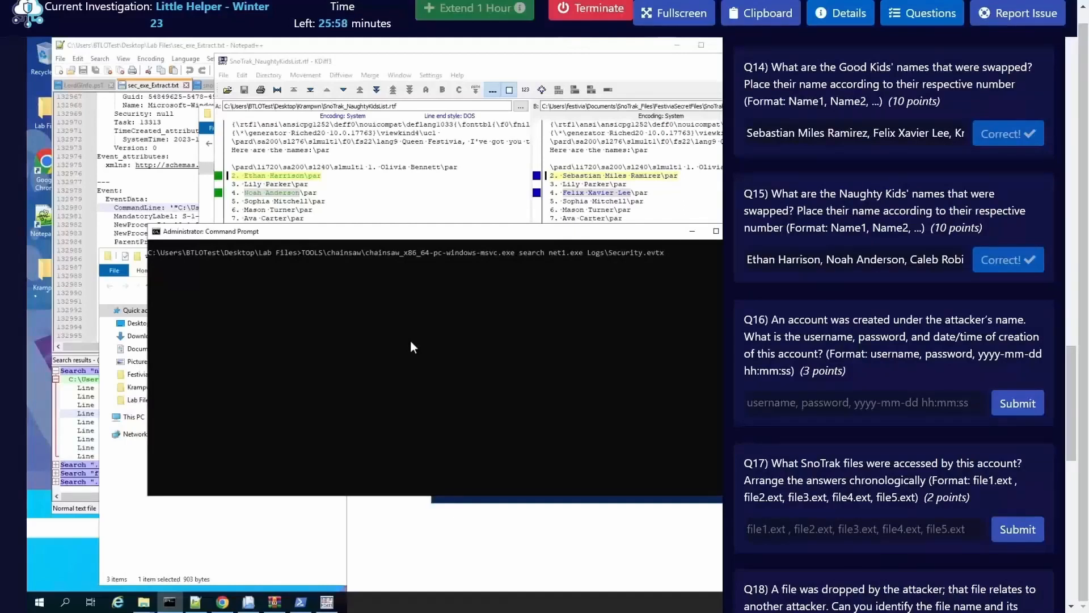
key(Return)
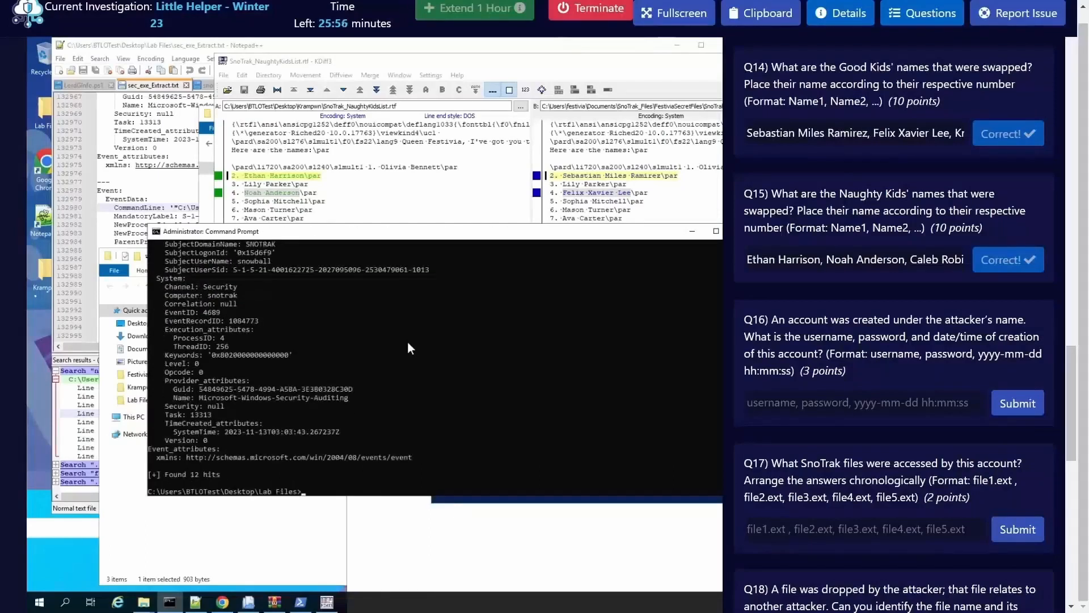
Step: Find the event where net1 adds the new user and copy its account username into the Q16 answer, followed by a comma
scroll(449, 412, up, 10)
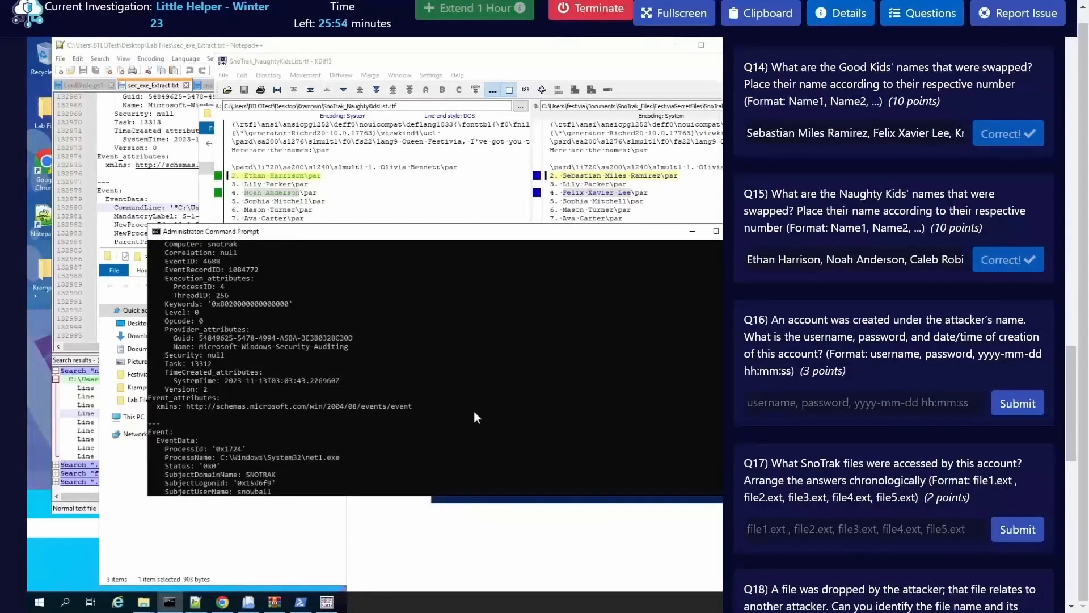
scroll(475, 412, up, 10)
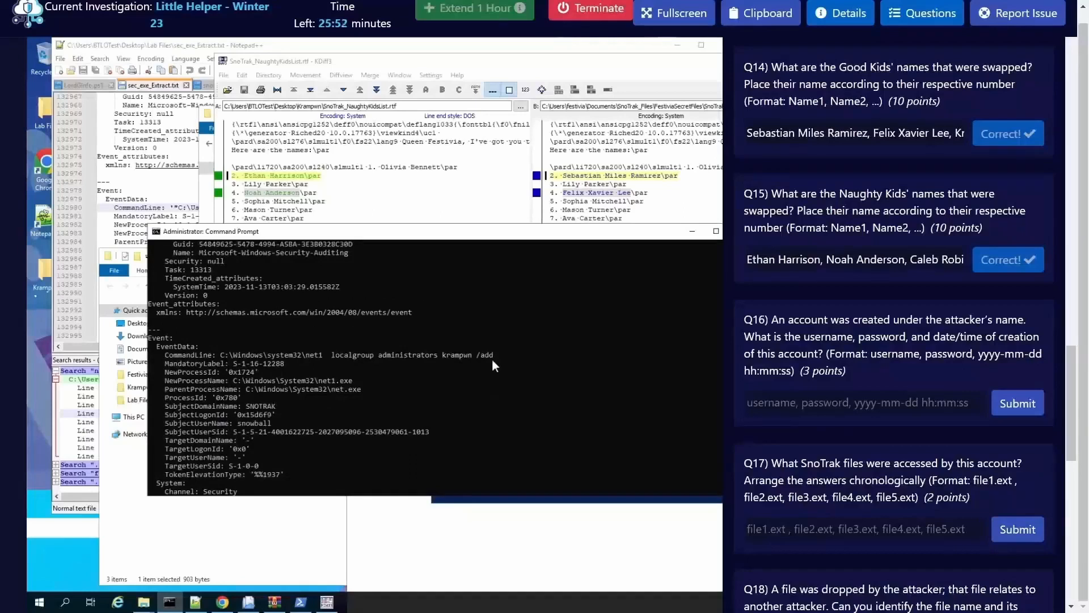
double_click(456, 355)
double_click(409, 356)
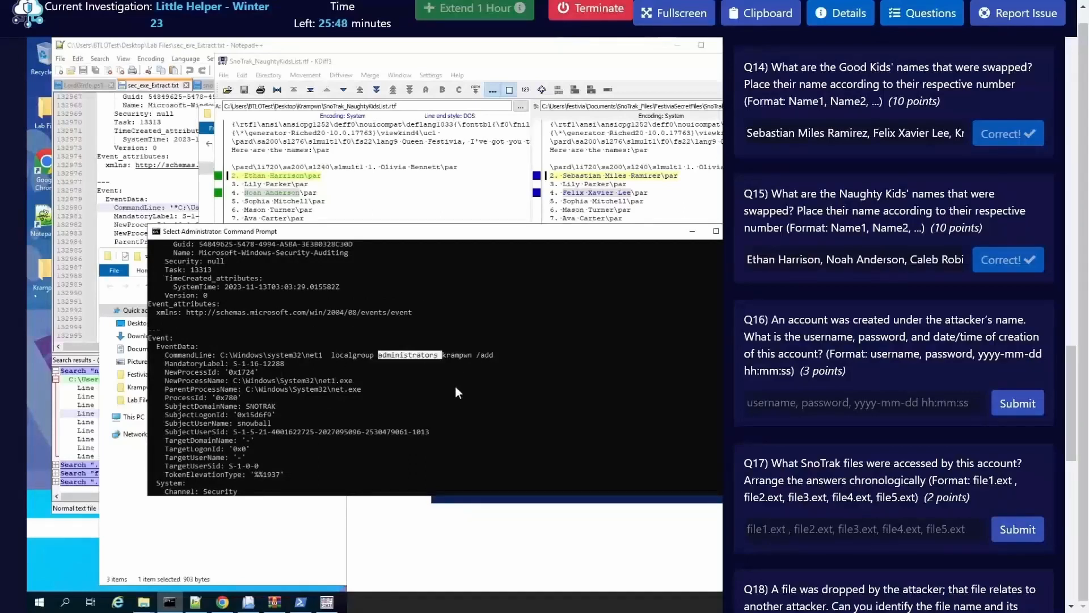
scroll(455, 391, up, 3)
scroll(463, 400, up, 9)
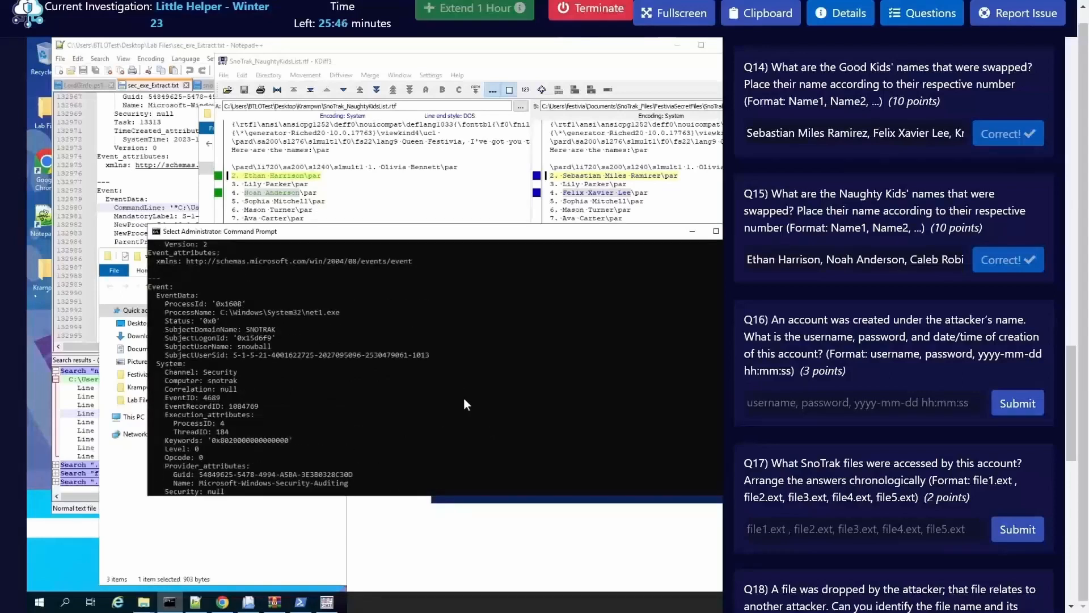
scroll(440, 399, up, 12)
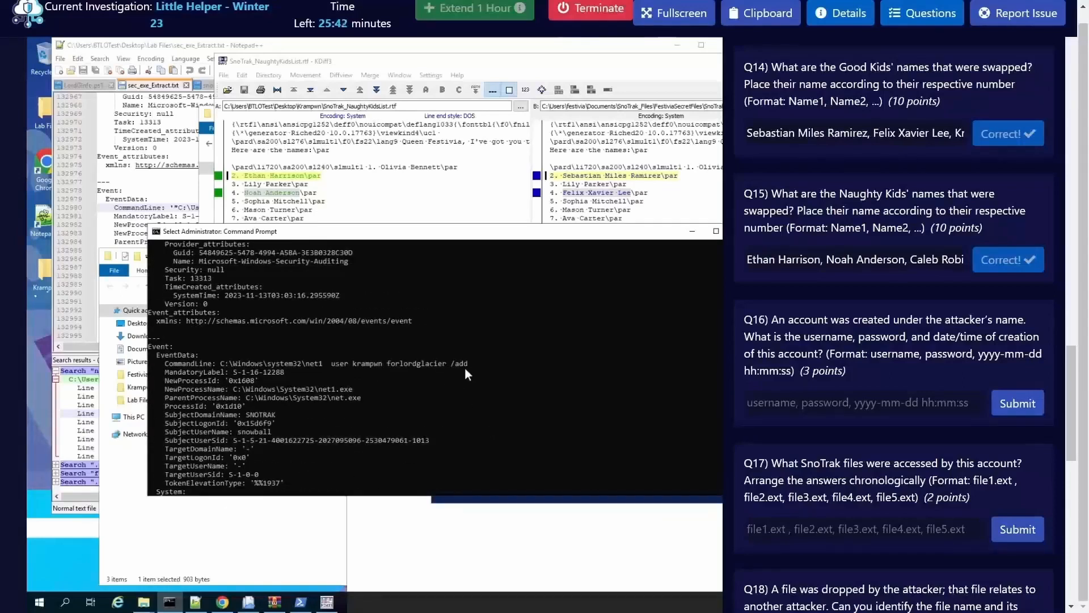
right_click(372, 363)
click(846, 404)
key(ctrl+v)
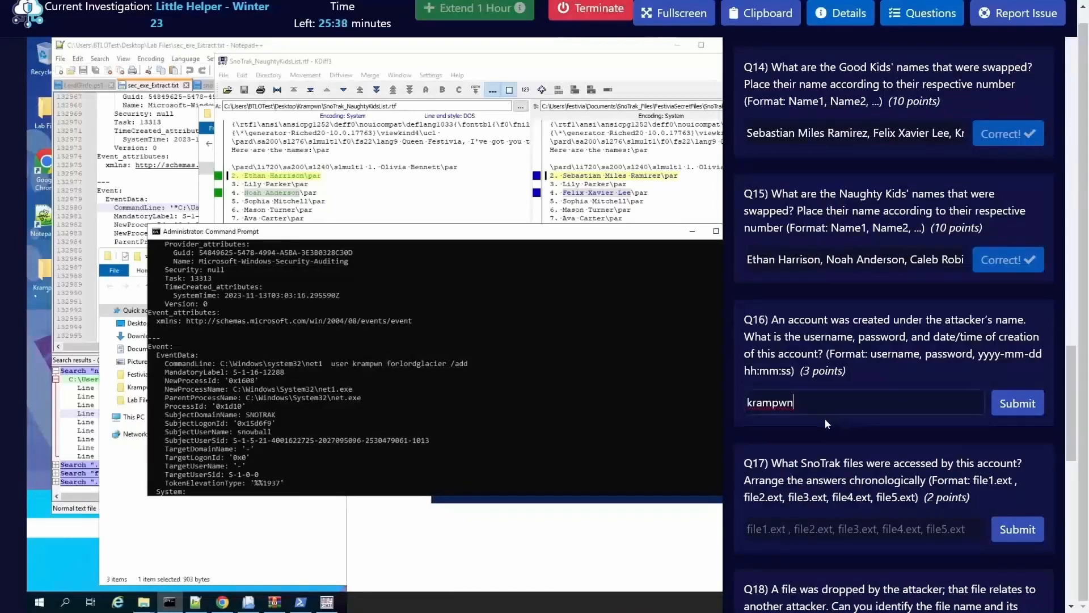
text(,)
Step: Copy the new account's password from the event's command line into the Q16 answer after the username
double_click(401, 363)
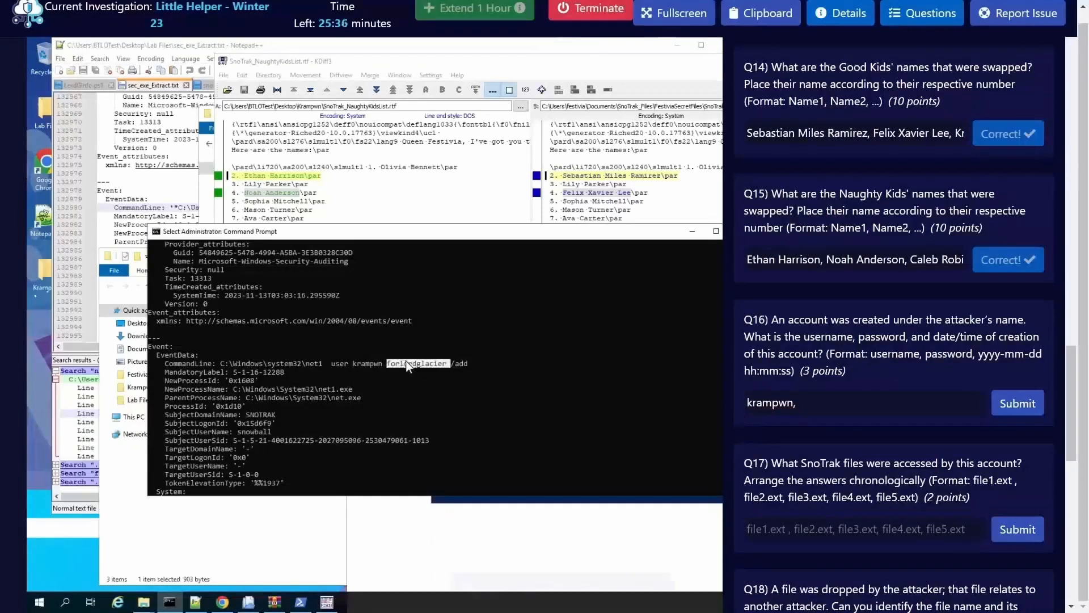
right_click(400, 363)
click(827, 407)
key(ctrl+v)
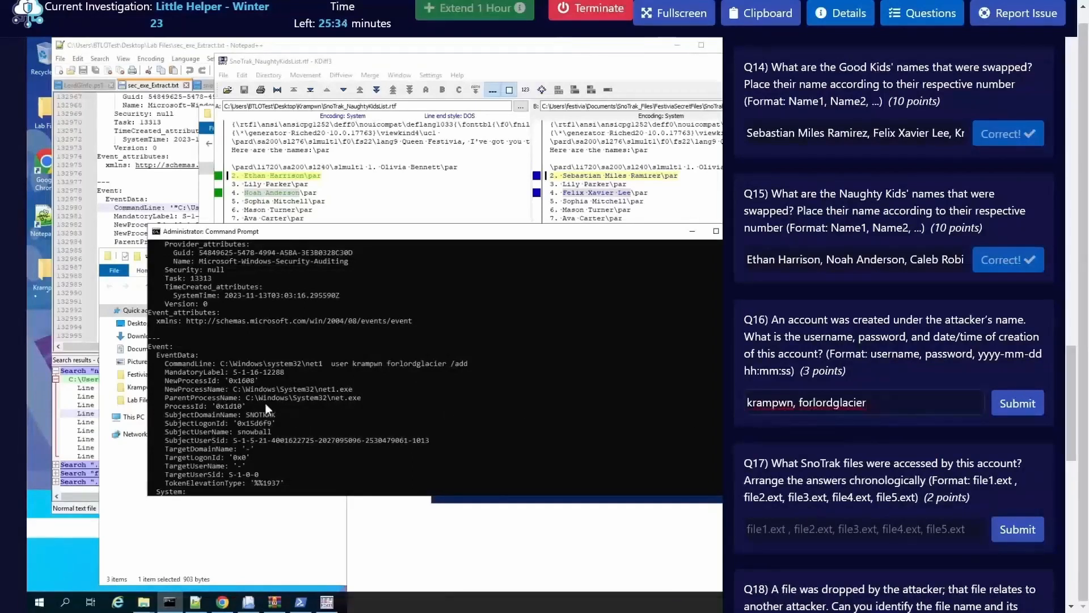
Step: Append the account creation event's SystemTime to the Q16 answer, trim it to 2023-11-13T03:03:28, and submit the answer
scroll(279, 426, down, 5)
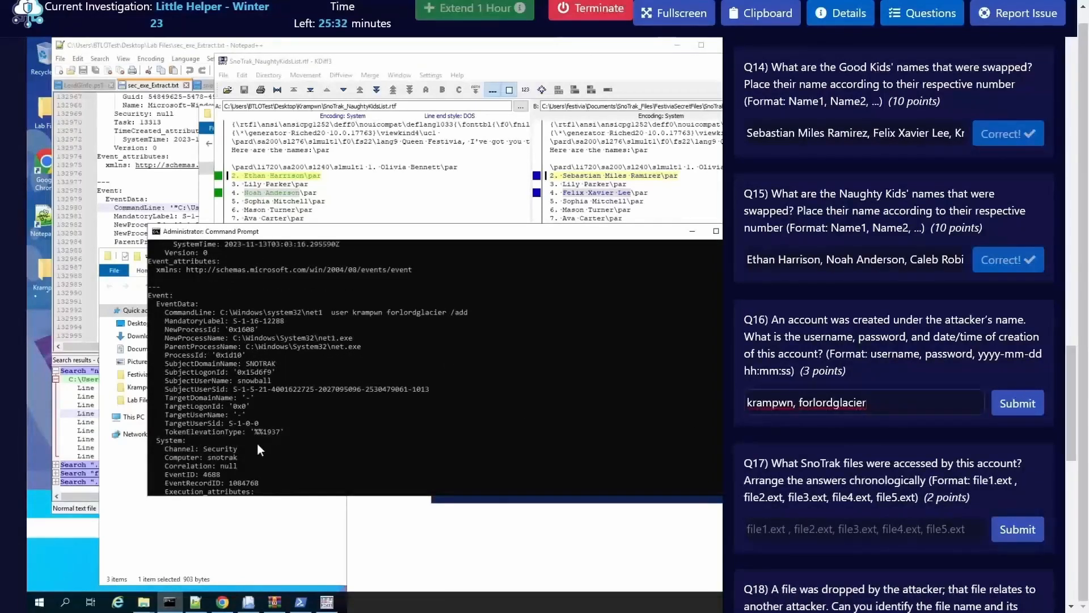
scroll(264, 440, down, 2)
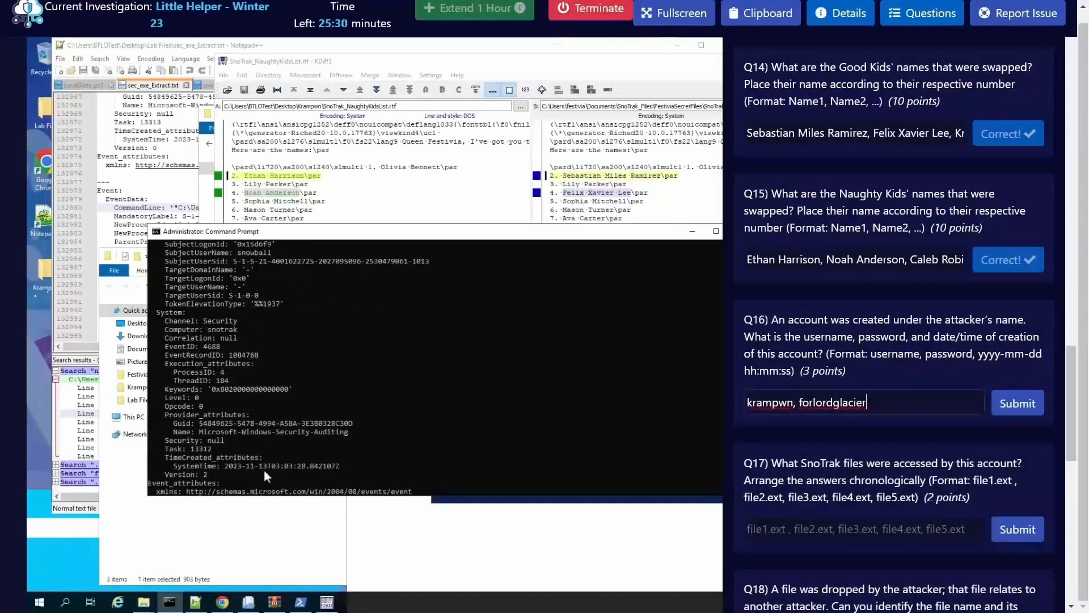
drag(223, 464, 335, 466)
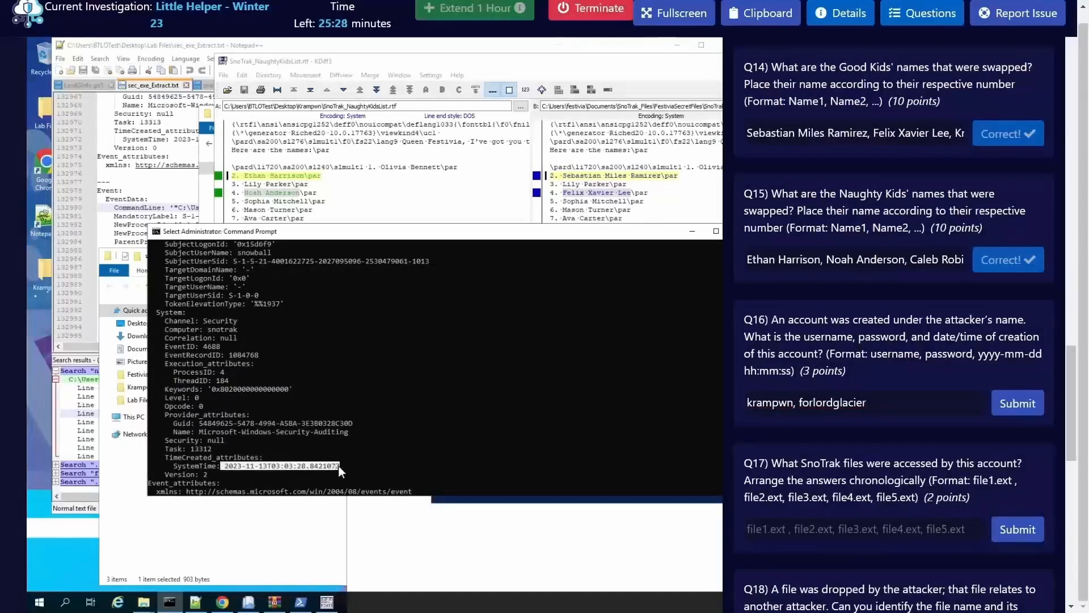
right_click(325, 466)
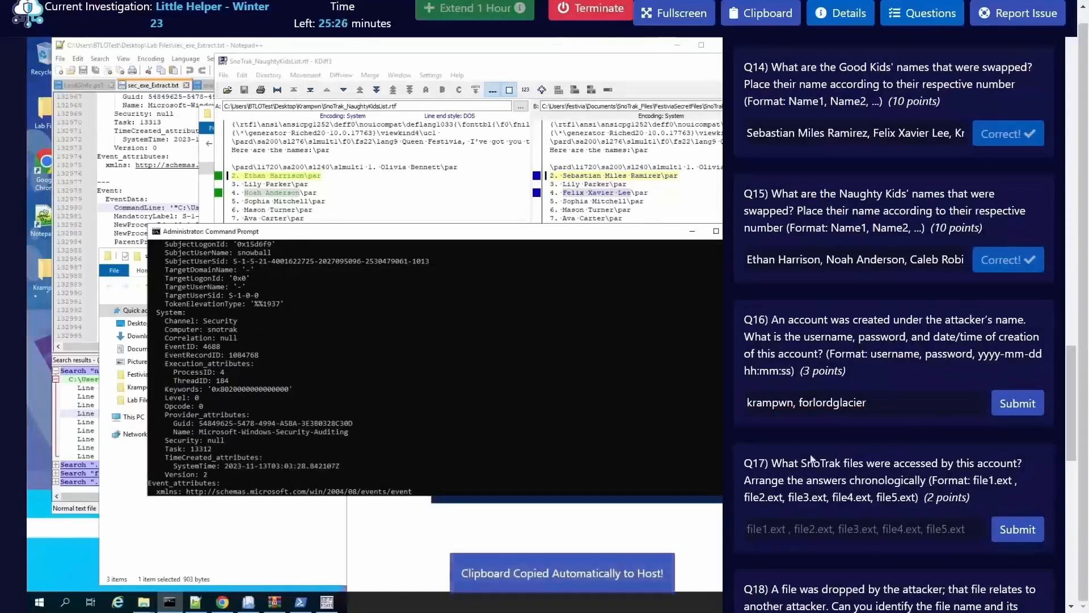
click(901, 409)
key(ctrl+v)
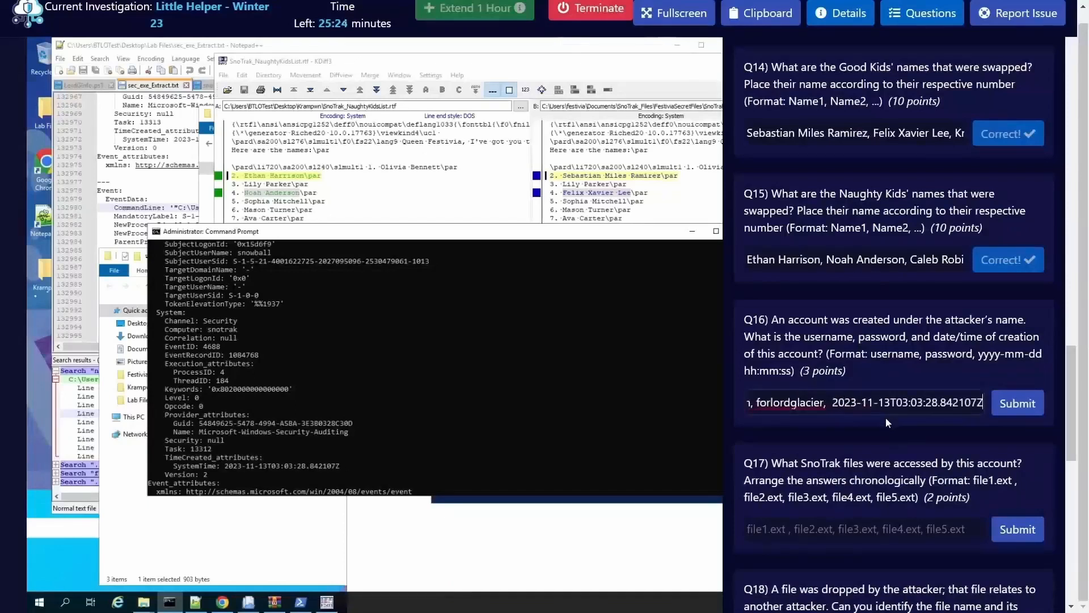
drag(938, 401, 993, 411)
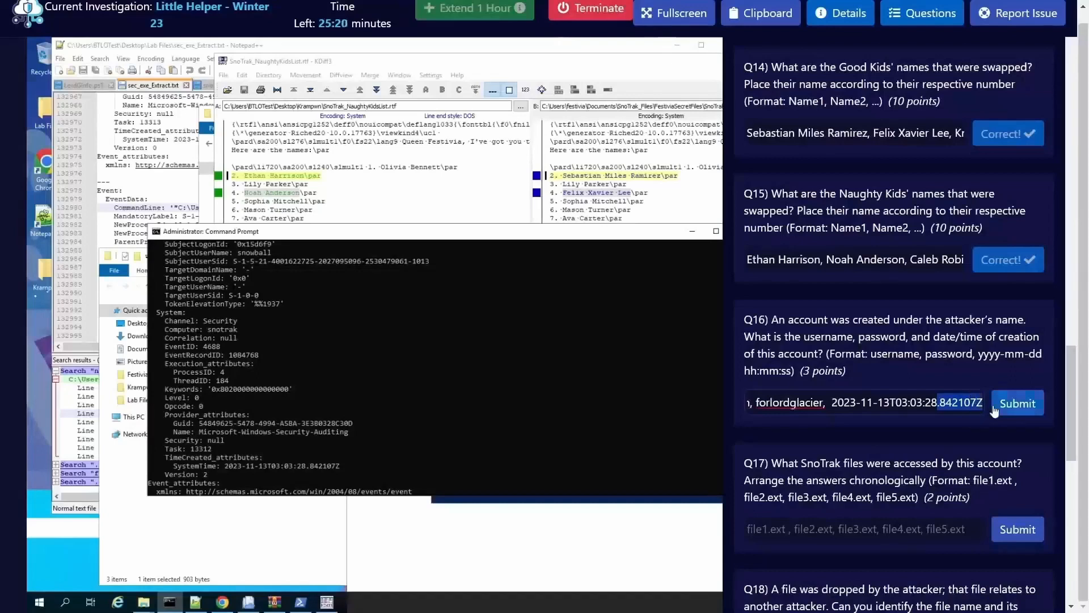
key(BackSpace)
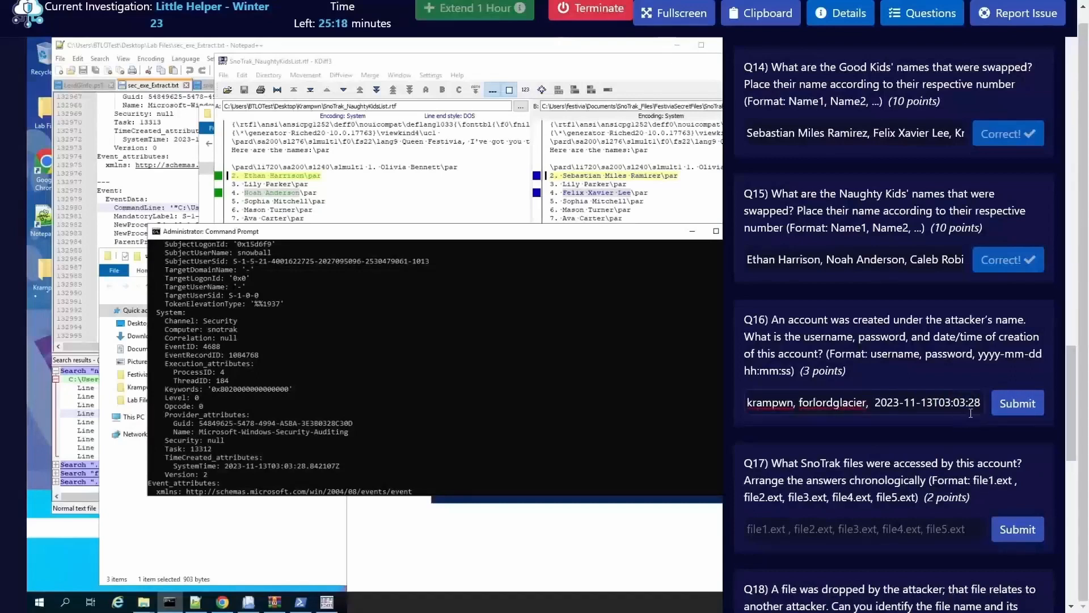
click(1019, 404)
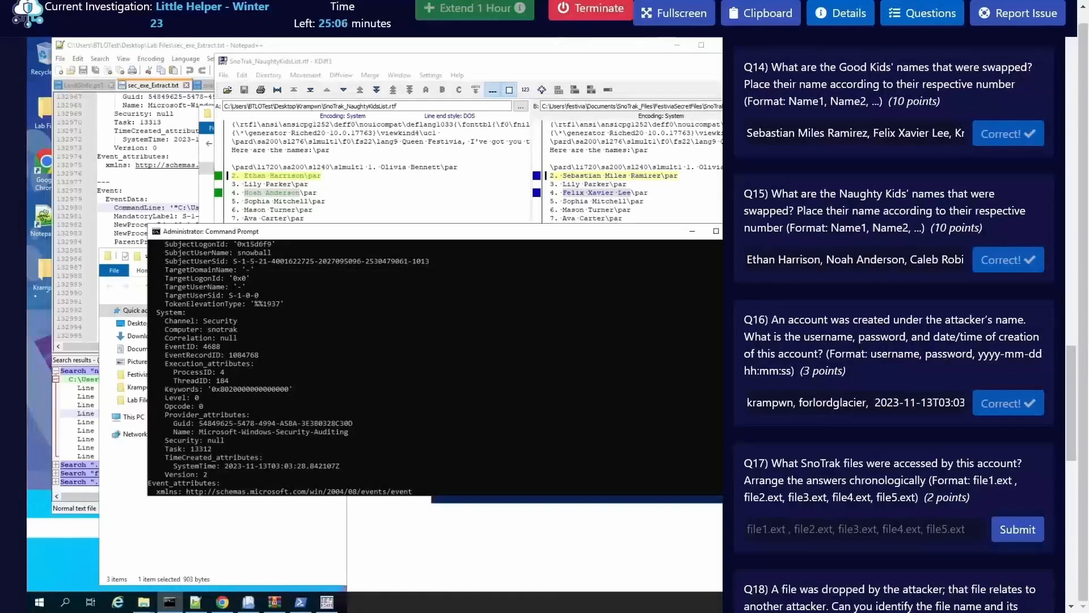
Step: Clear the net1.exe search output from the Command Prompt with cls
scroll(807, 470, down, 2)
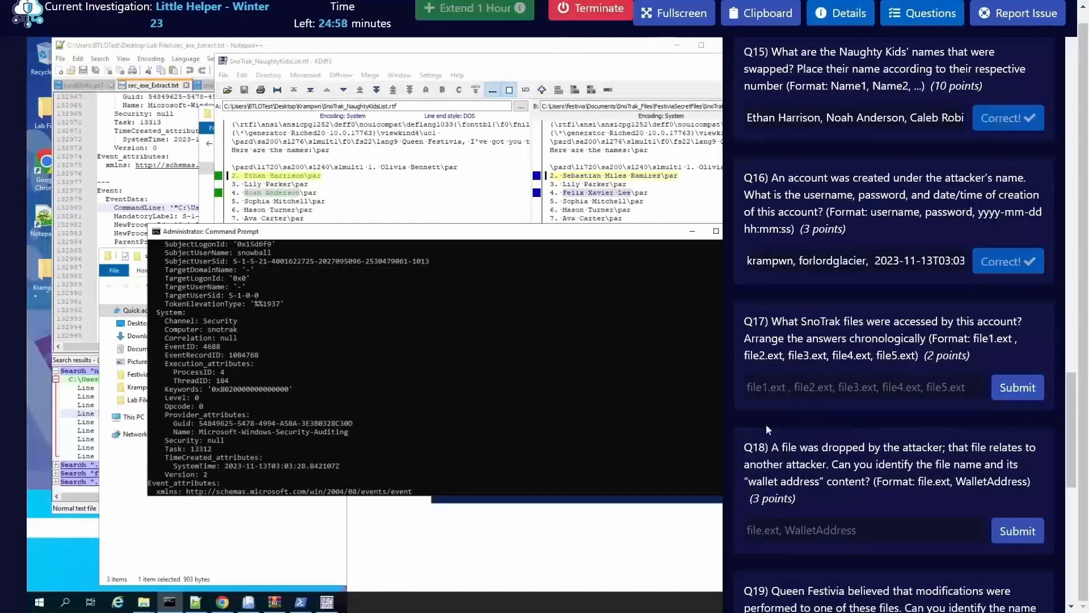
click(372, 457)
key(Escape)
text(cle)
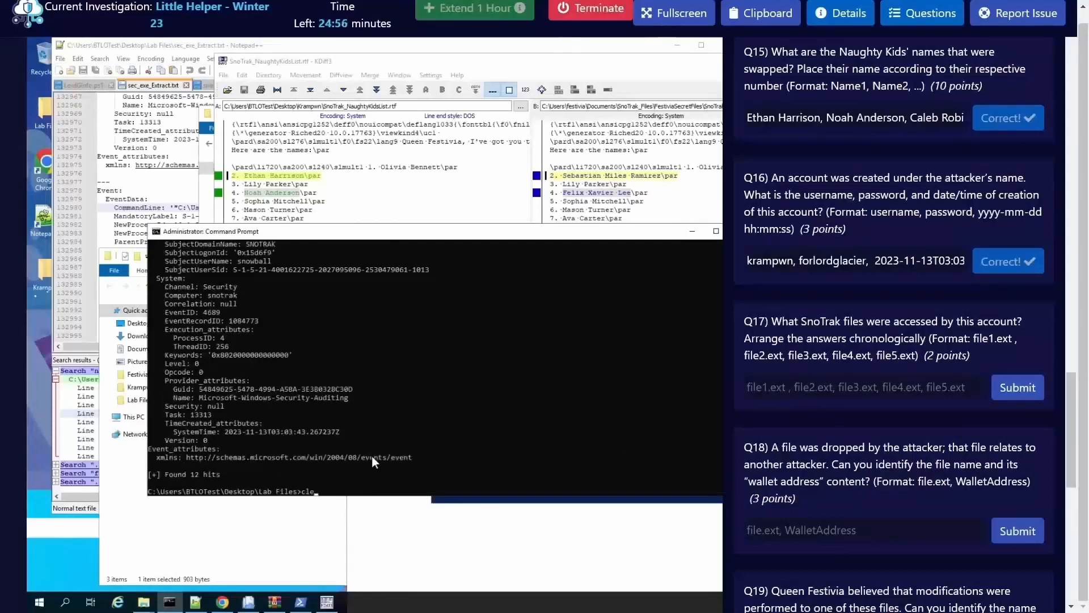
key(BackSpace)
text(s)
key(Return)
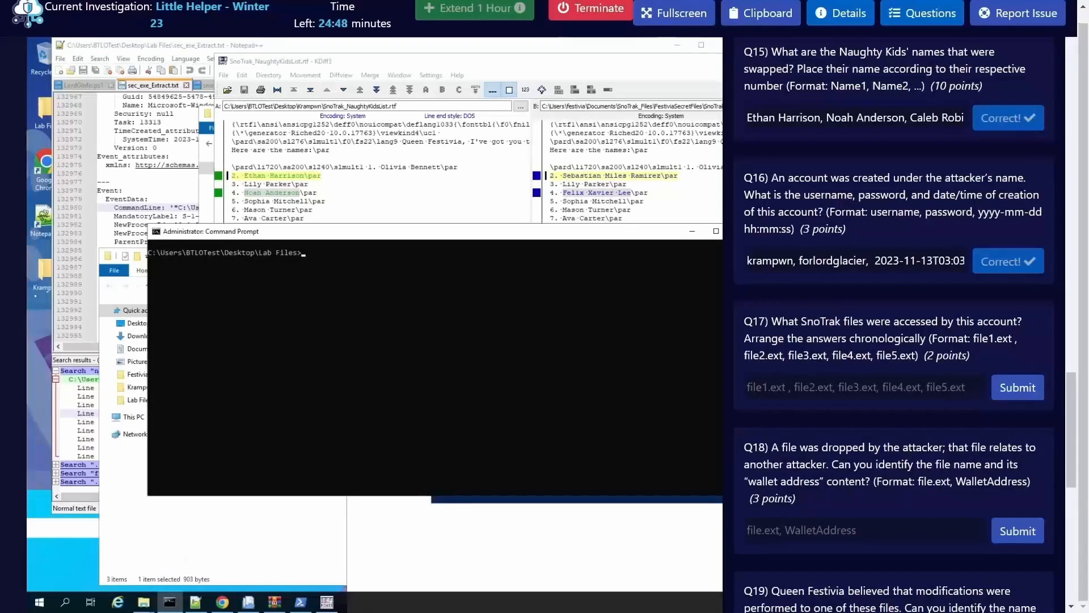
Step: Run the Windows Chainsaw executable to search Logs\Security.evtx for krampwn and save the output to krampwn_logs.txt
text(OOLS\chainsaw\)
key(Tab)
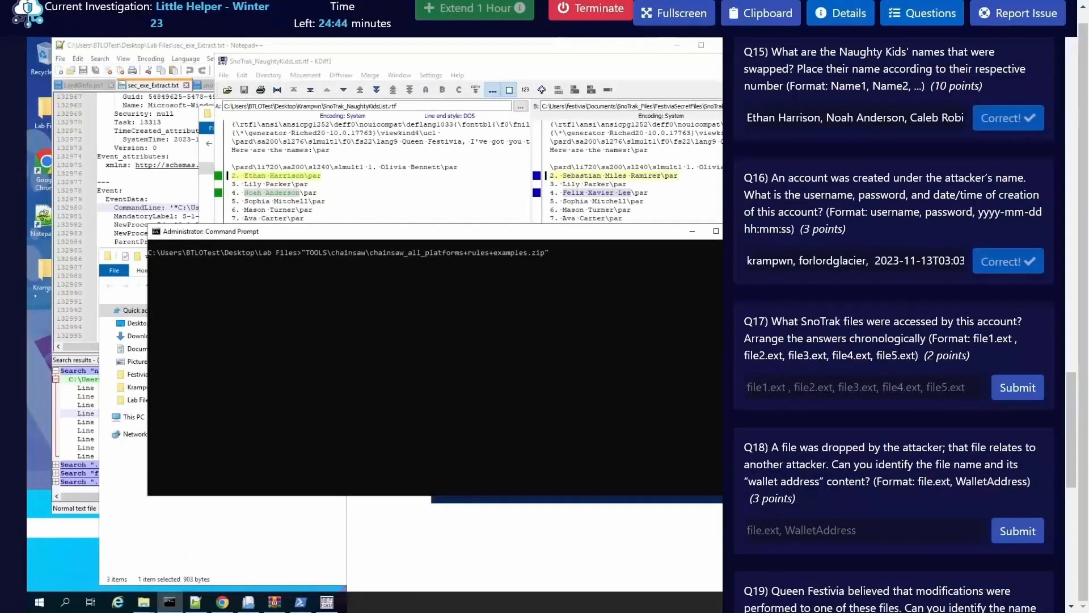
key(Tab)
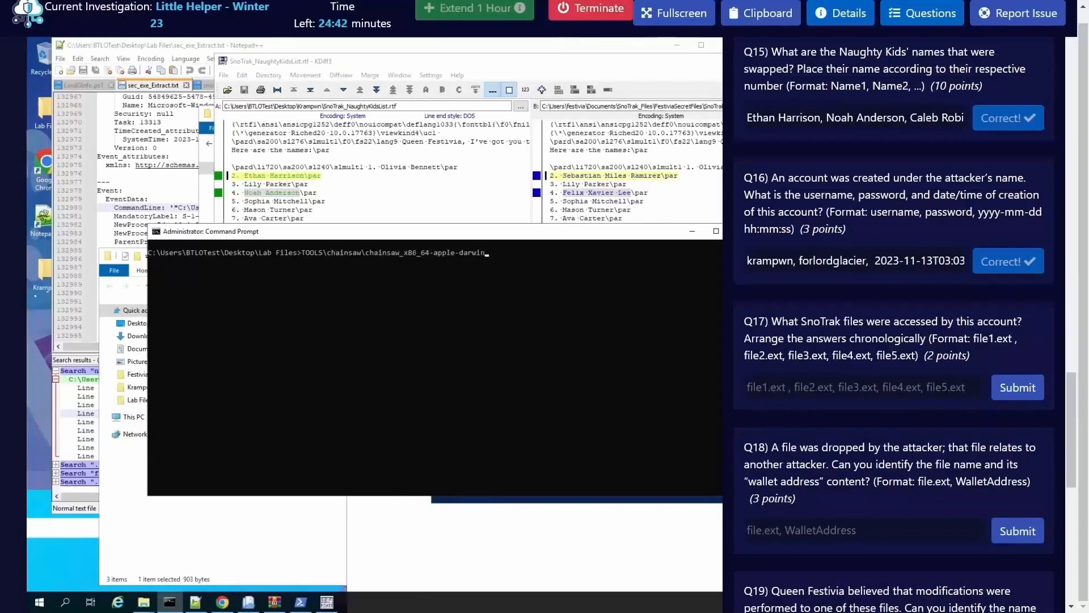
key(Tab)
text(search kw)
key(BackSpace)
text(rampwn)
text(logs\)
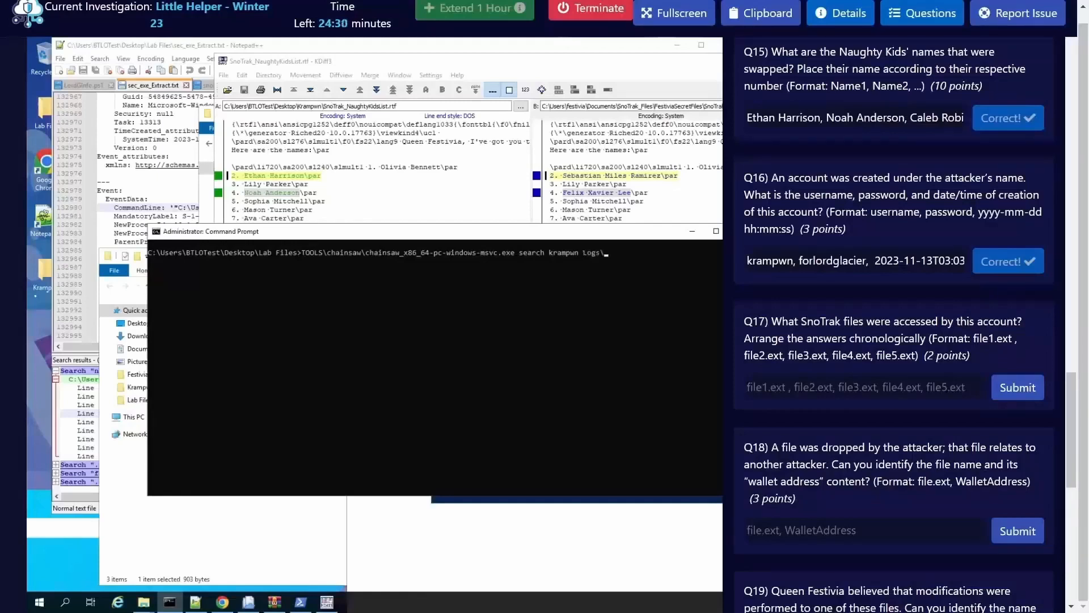
text(se)
key(Tab)
text(> krampwn_logs)
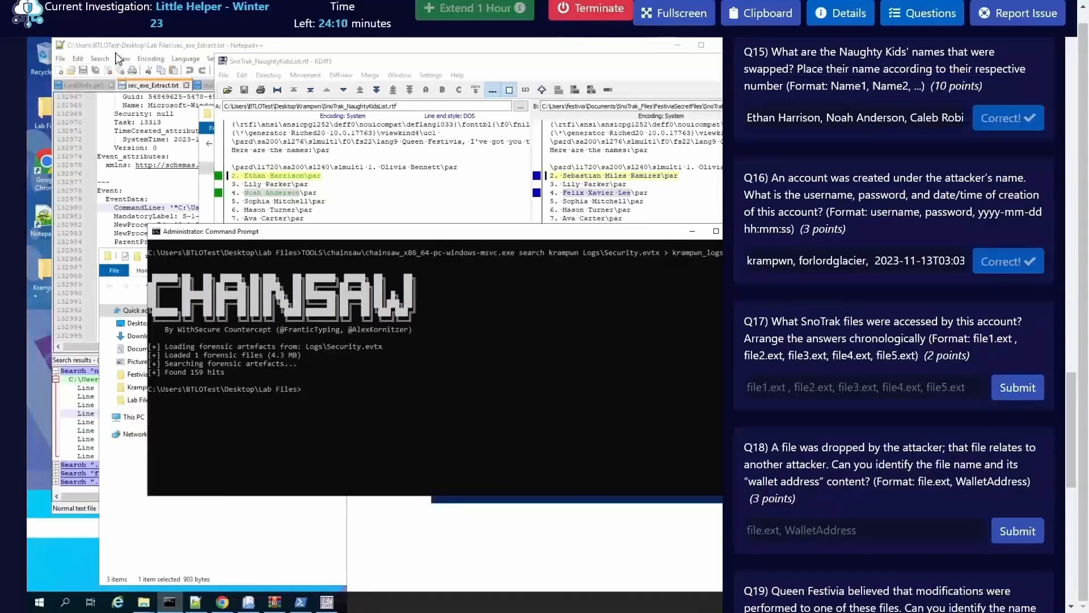
Step: Open krampwn_logs.txt from the Lab Files folder in Notepad++
click(57, 60)
click(60, 59)
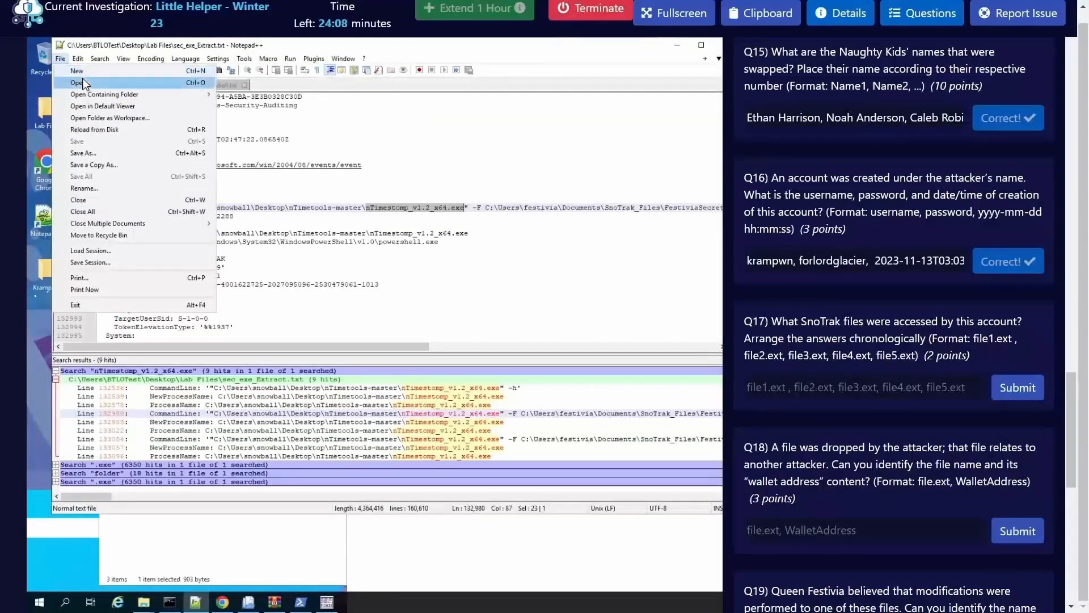
click(80, 82)
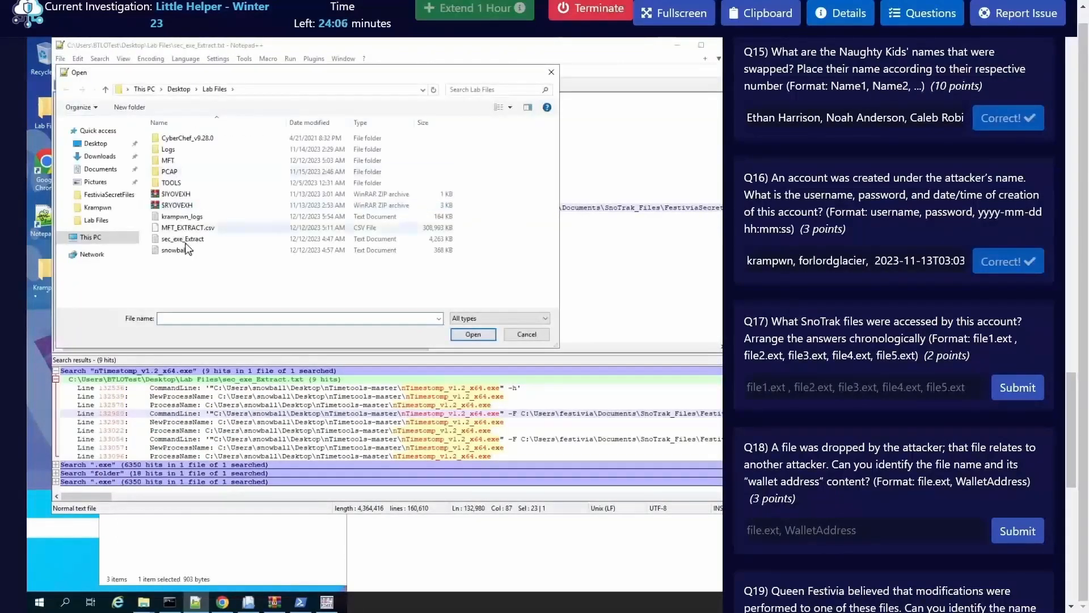
double_click(188, 218)
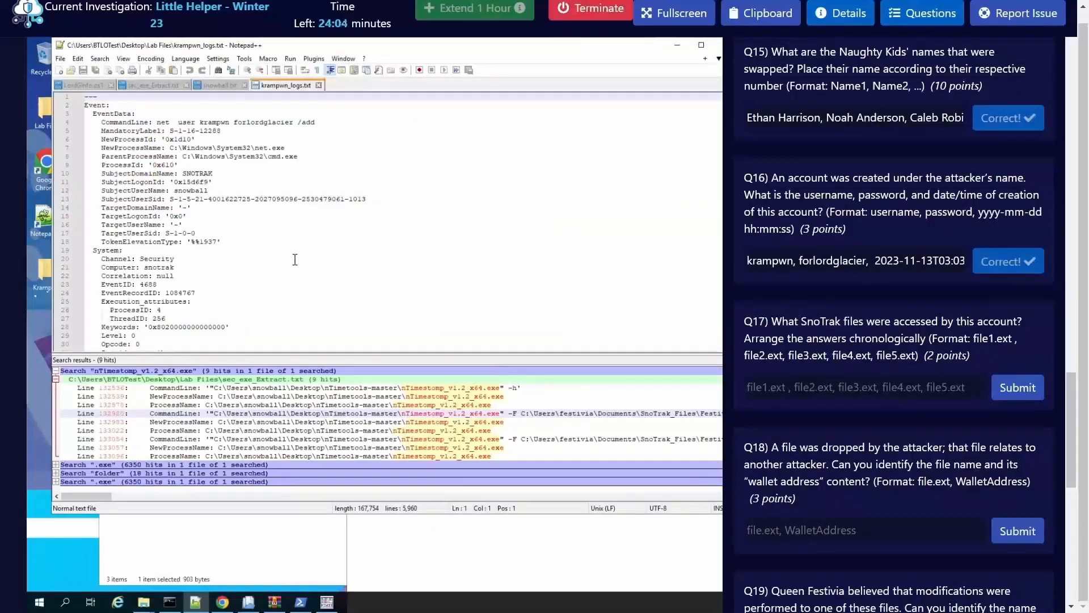
Step: Find all occurrences of wordpad.exe in krampwn_logs.txt
click(312, 261)
key(ctrl+f)
text(w)
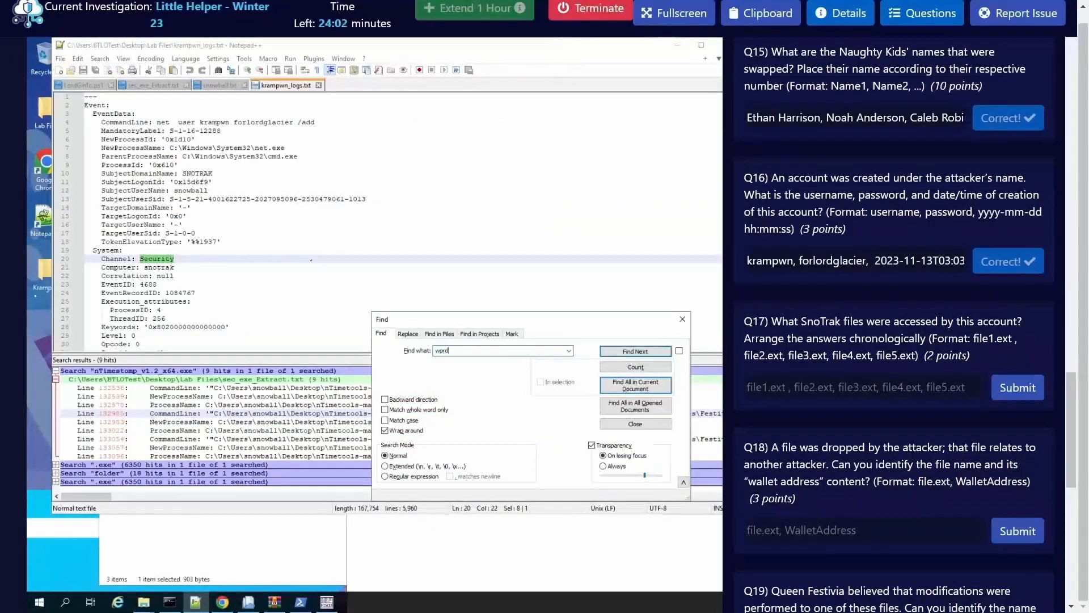
text(prd)
key(BackSpace)
text(dpad.exe)
key(Return)
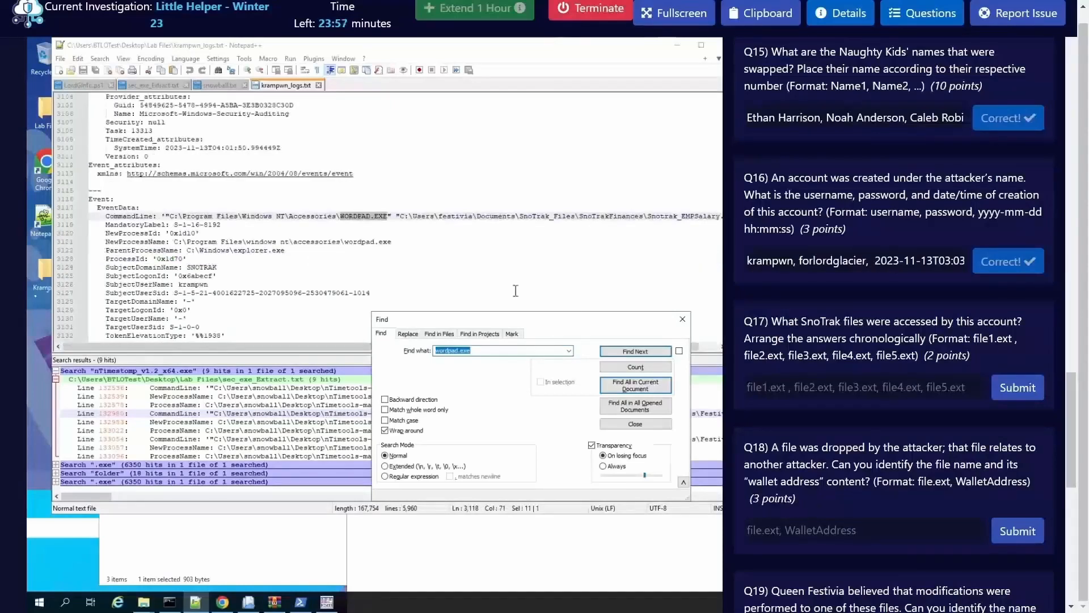
click(653, 391)
Step: Widen the Notepad++ window with the questions hidden and examine which files the WordPad command lines in the search results opened
click(922, 13)
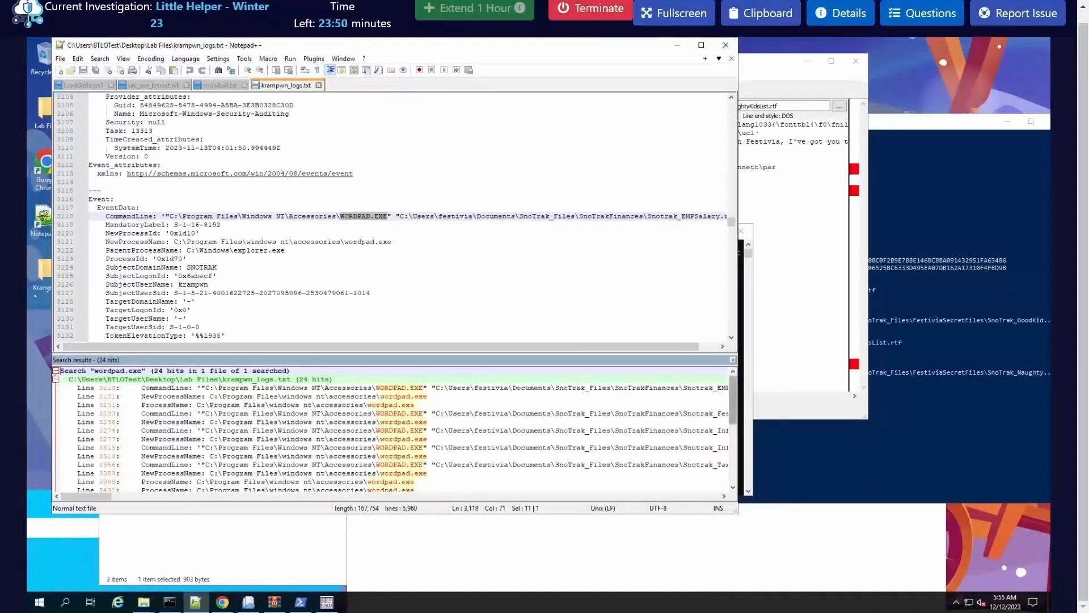
drag(739, 413, 926, 413)
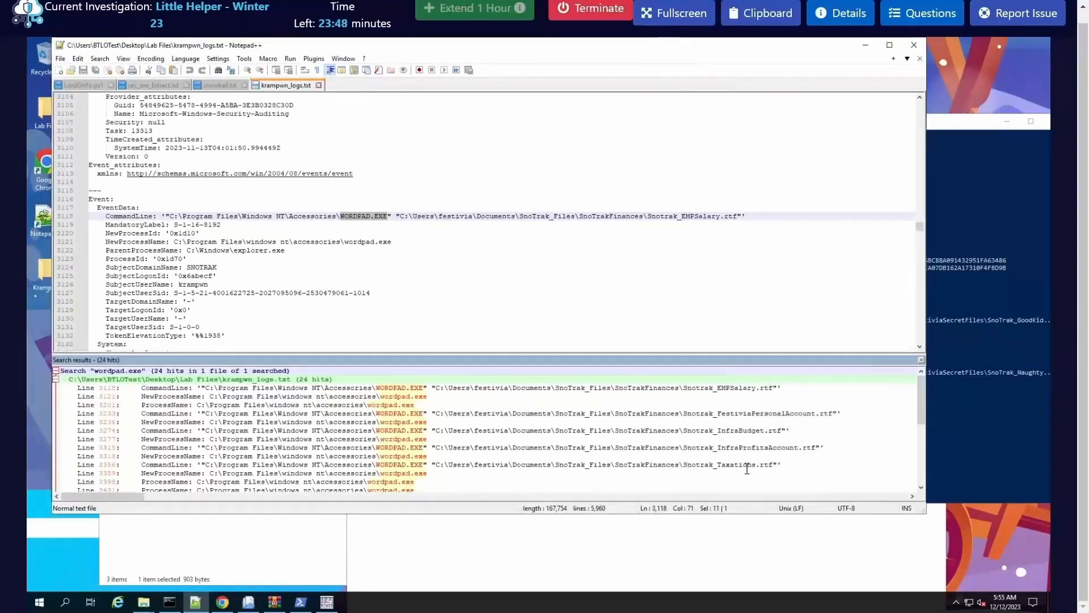
scroll(623, 444, down, 2)
scroll(675, 446, down, 2)
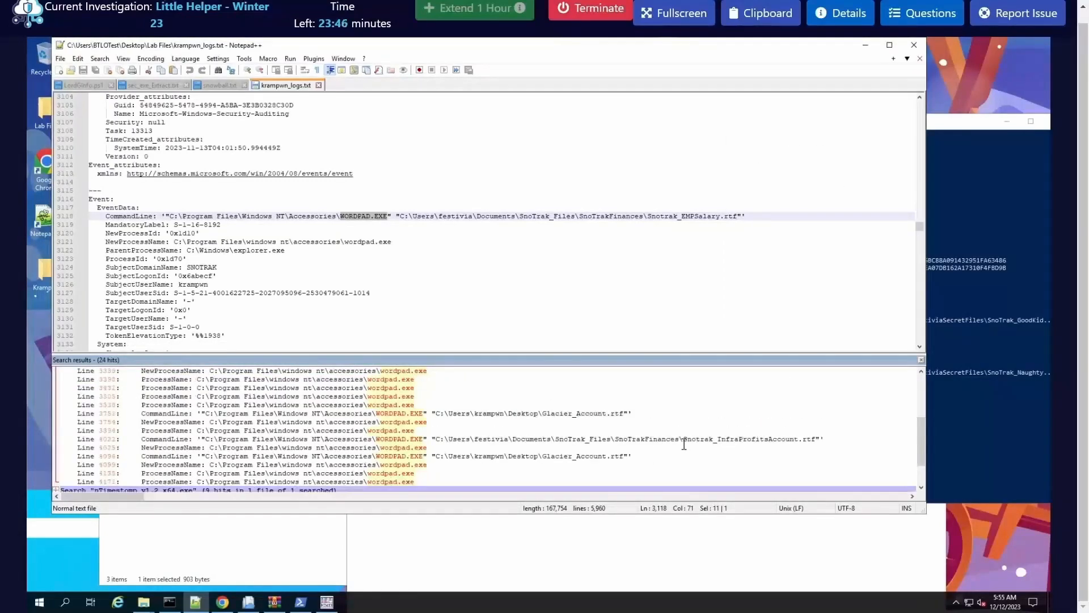
scroll(692, 445, up, 5)
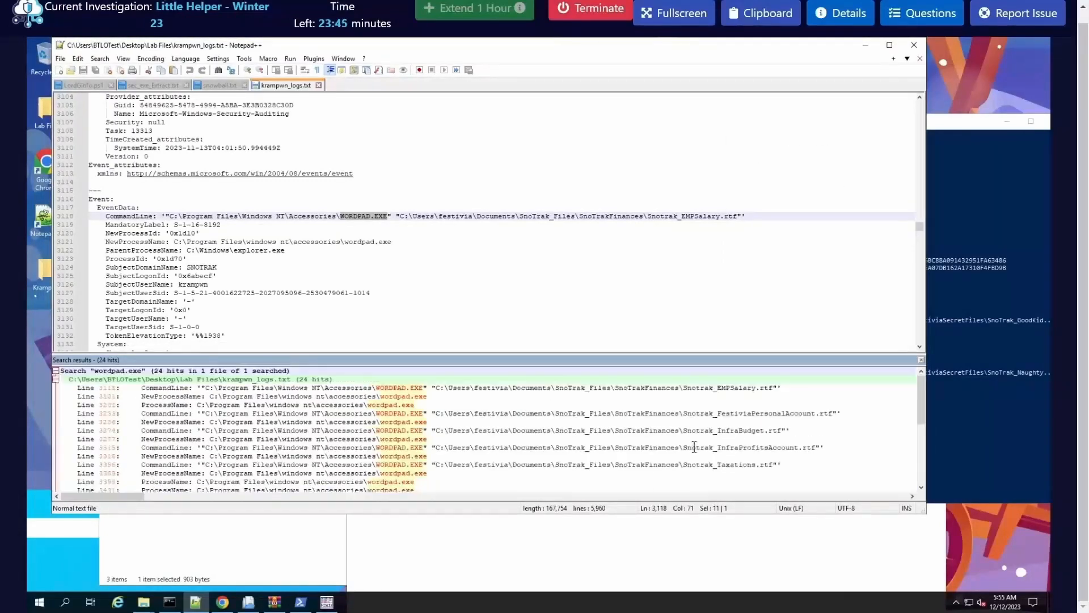
click(717, 387)
click(745, 414)
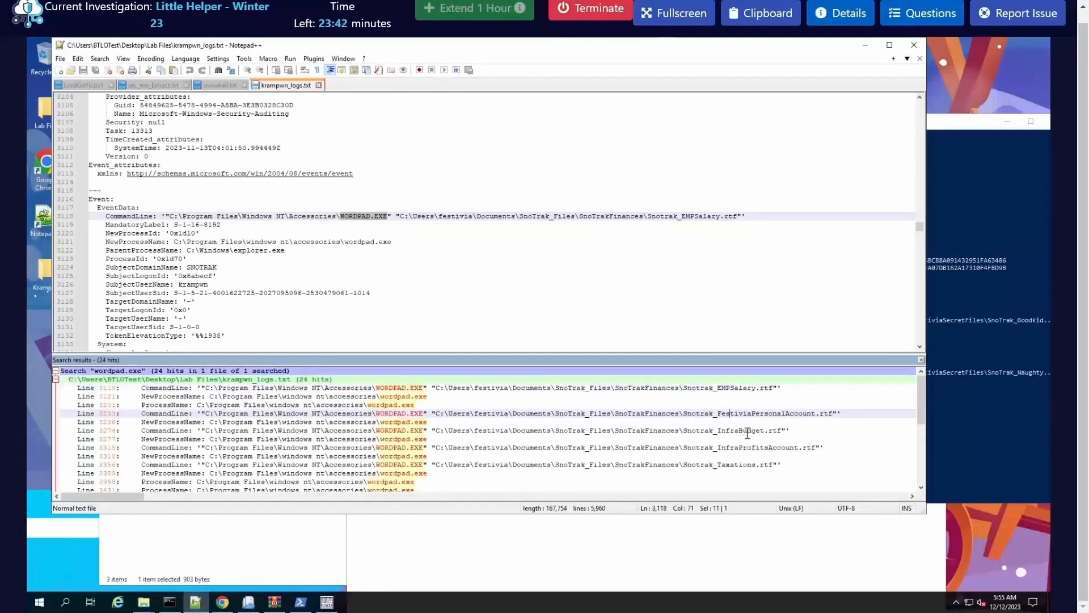
click(741, 430)
click(746, 448)
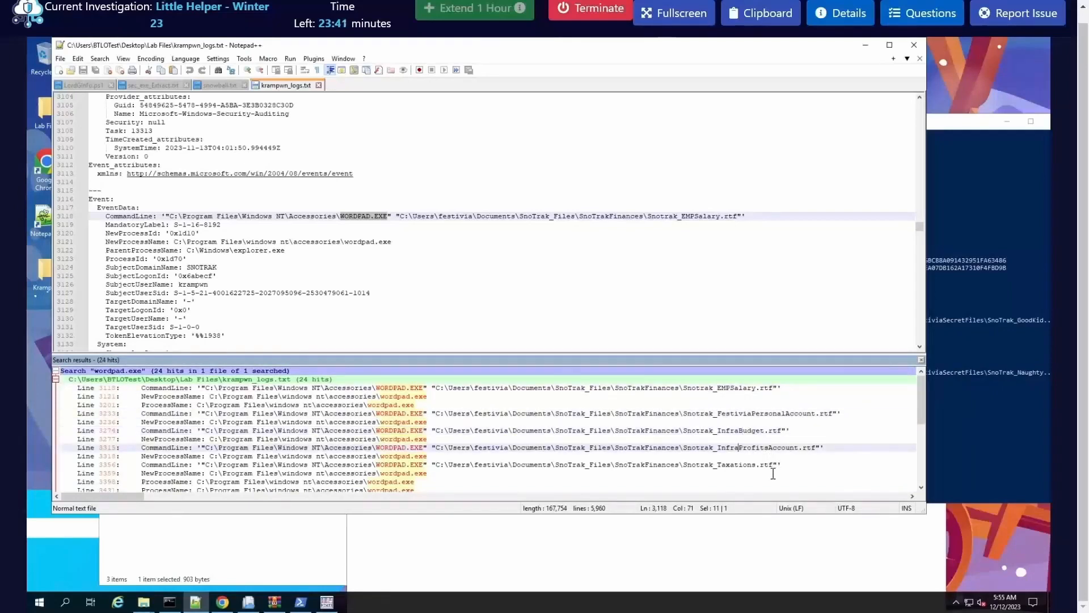
click(727, 464)
scroll(727, 461, down, 2)
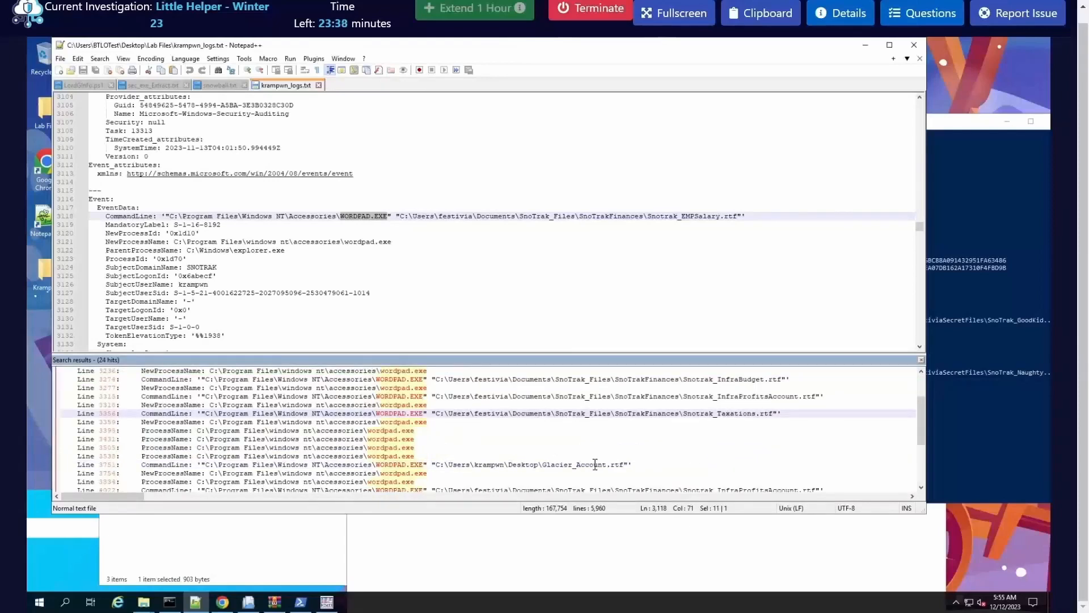
click(735, 464)
scroll(736, 461, down, 2)
click(722, 454)
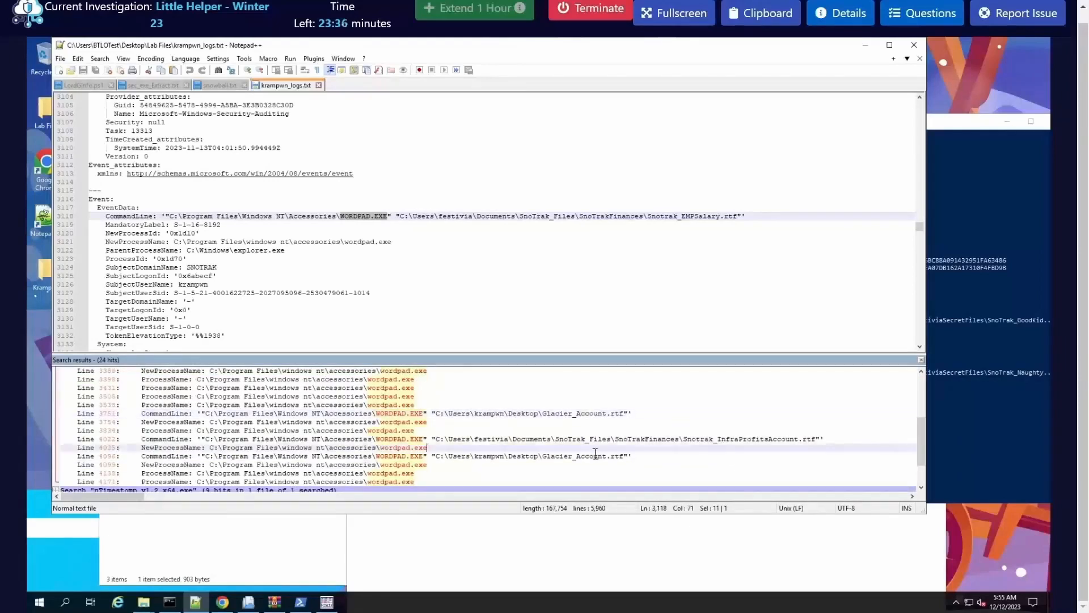
scroll(714, 450, up, 5)
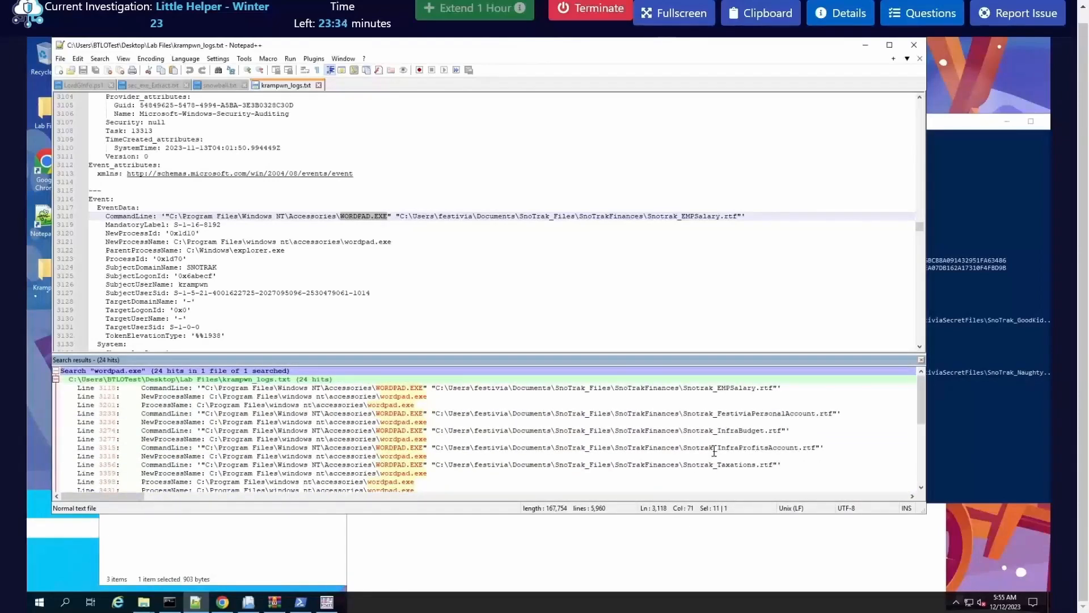
Step: Open the SnoTrakFinances folder under SnoTrak_Files in File Explorer to compare its files with the search results
click(153, 567)
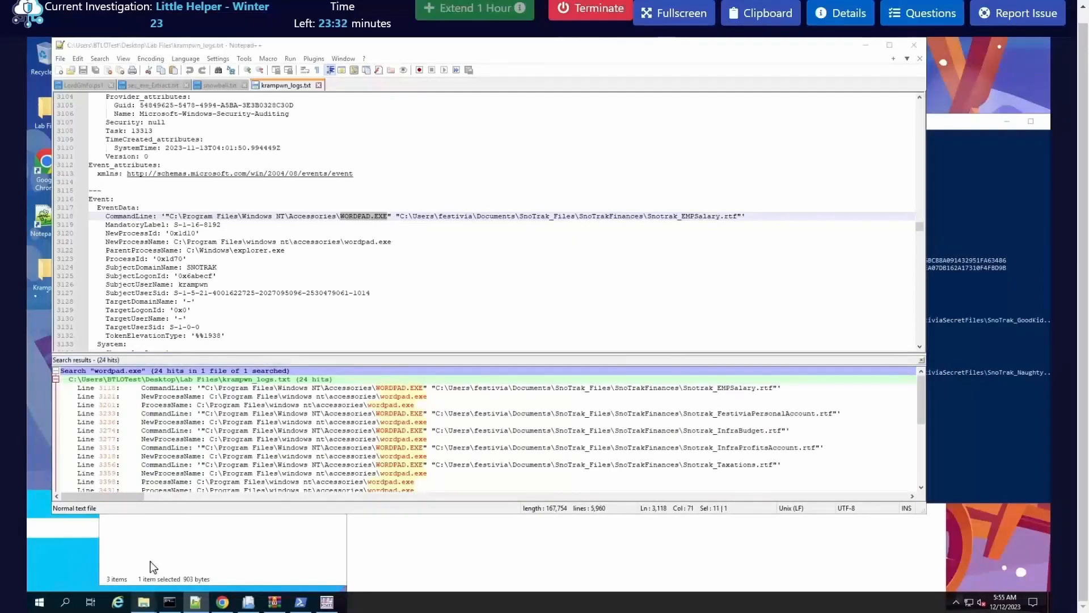
click(144, 602)
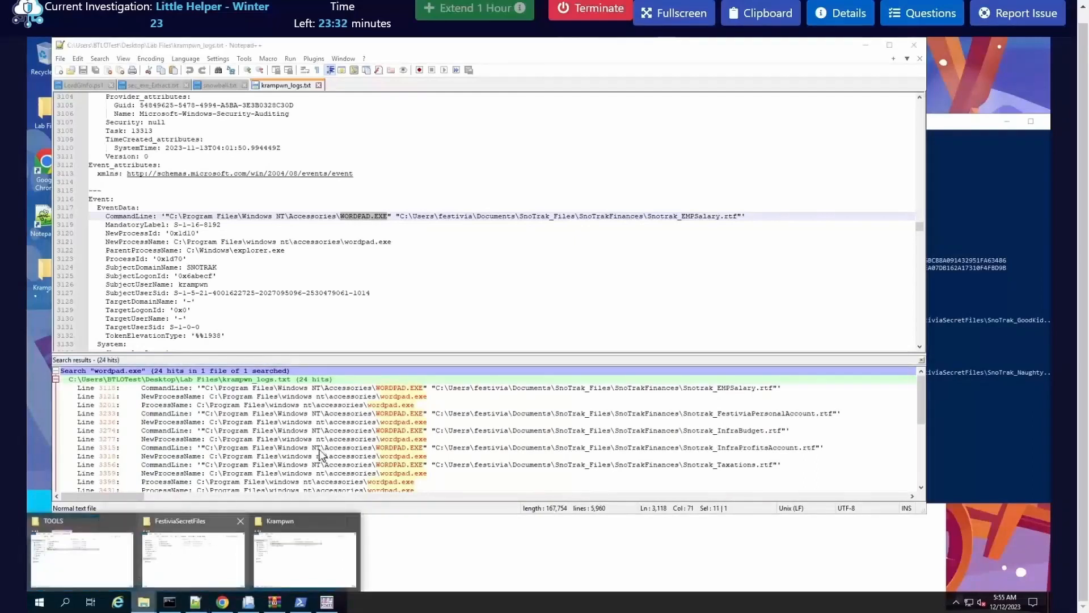
click(190, 556)
click(358, 327)
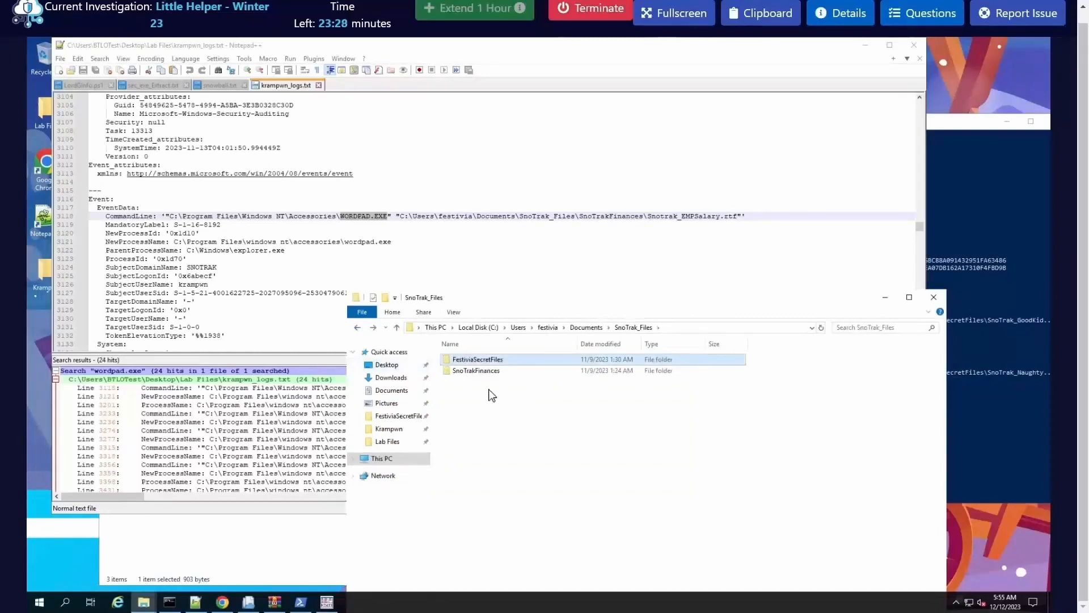
double_click(477, 370)
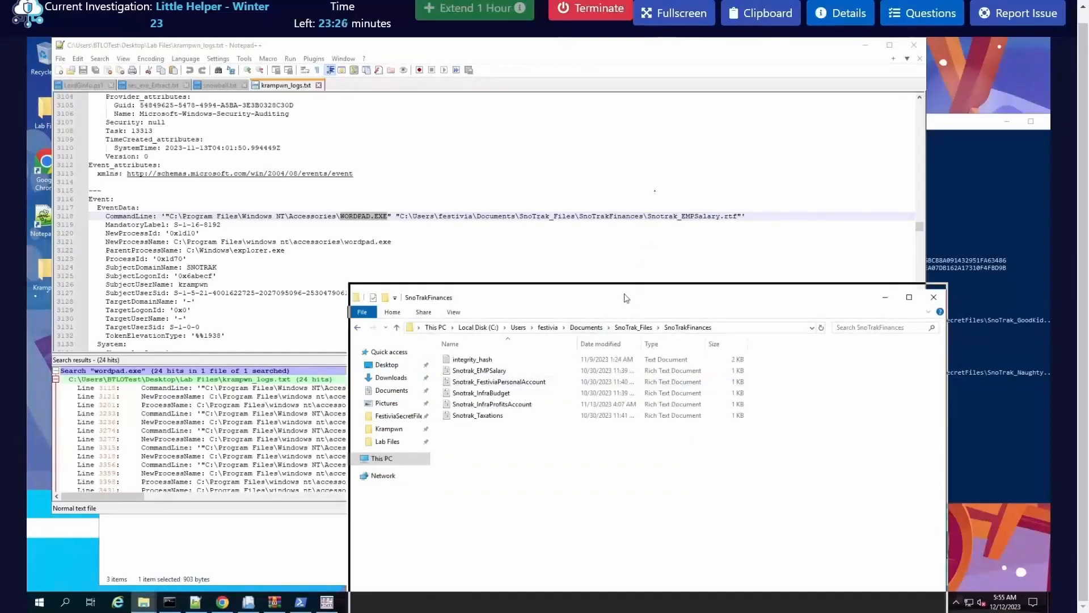
drag(626, 297, 659, 187)
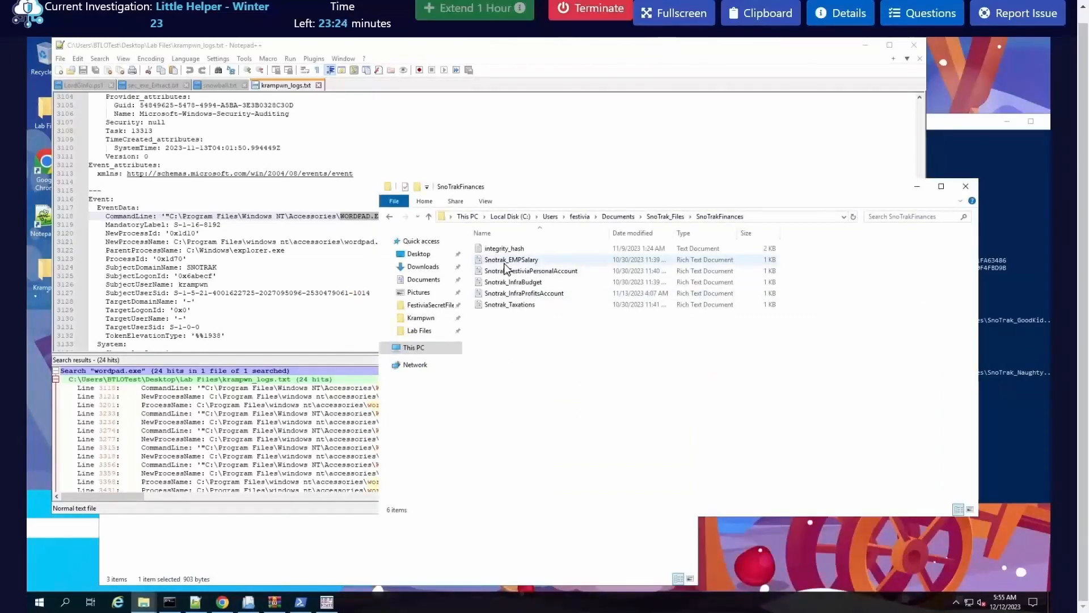
Step: Copy the file name Snotrak_EMPSalary.rtf from the search results into the Q17 answer, followed by a comma
click(335, 431)
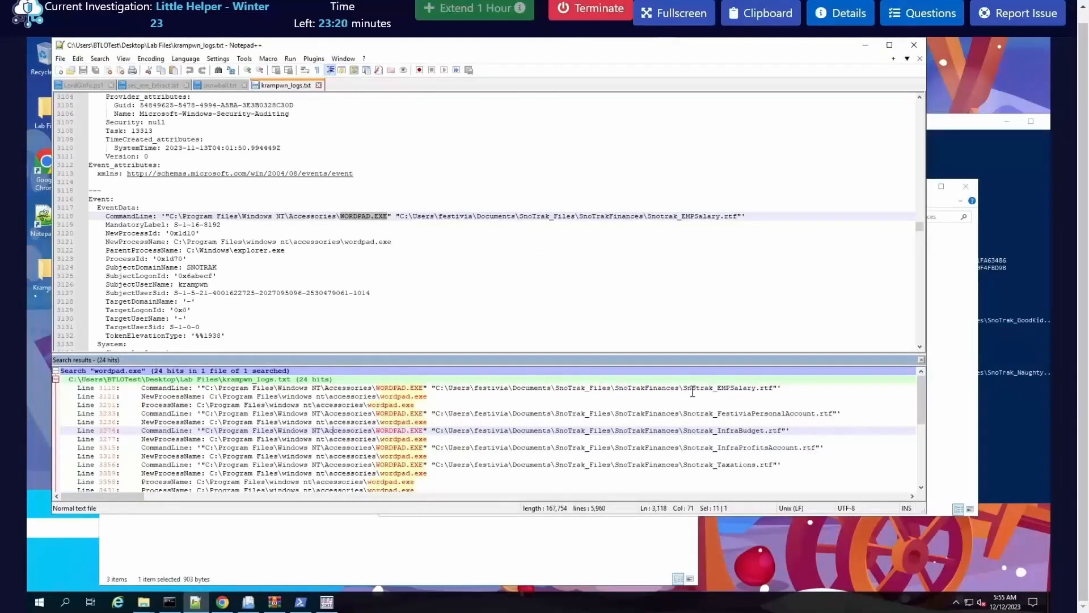
drag(684, 388, 773, 391)
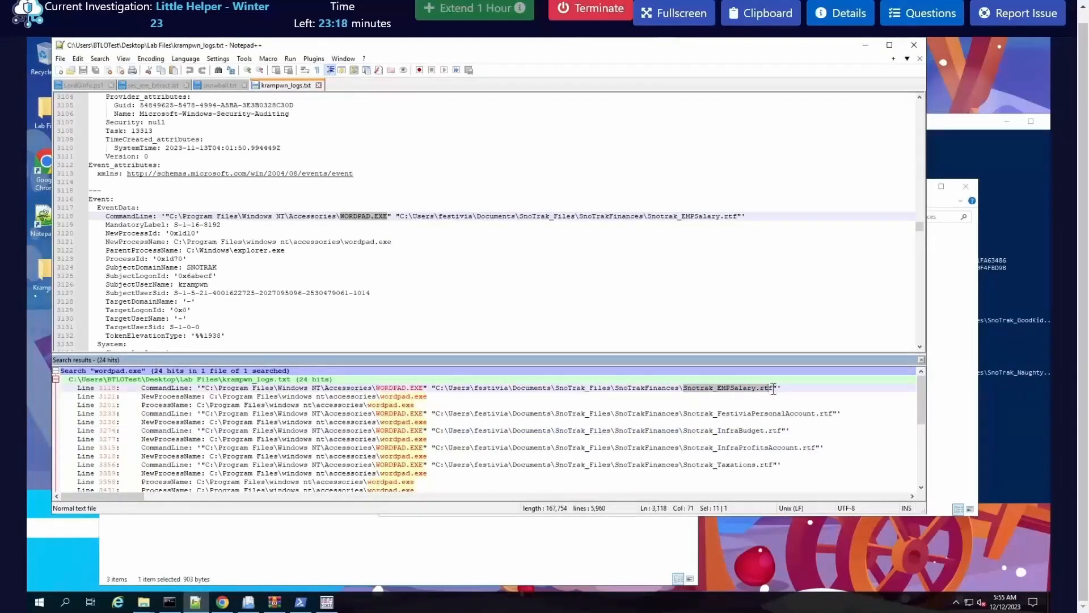
right_click(764, 389)
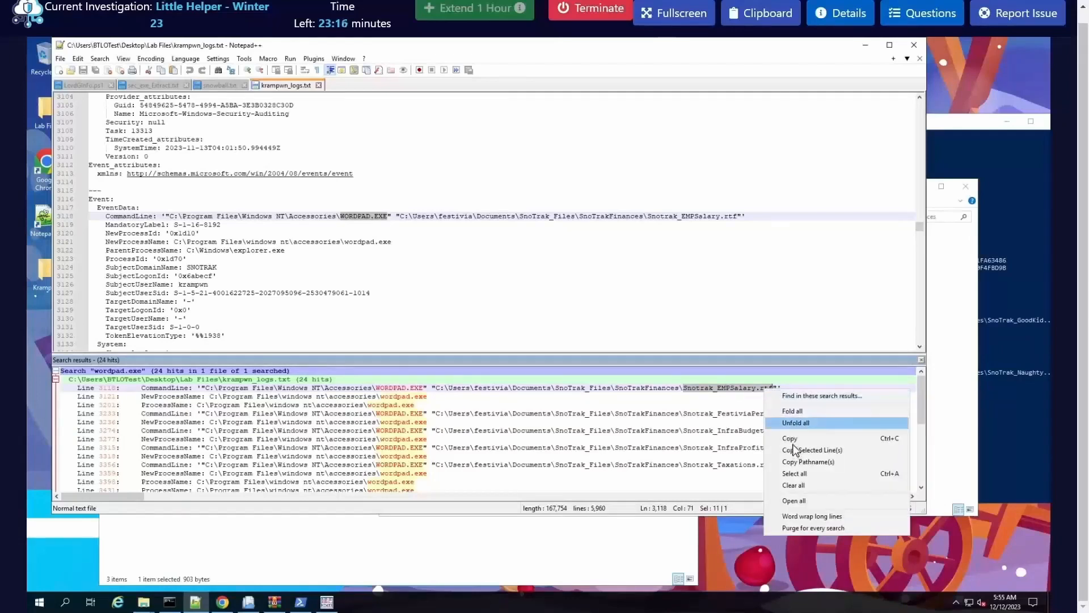
click(792, 439)
click(924, 13)
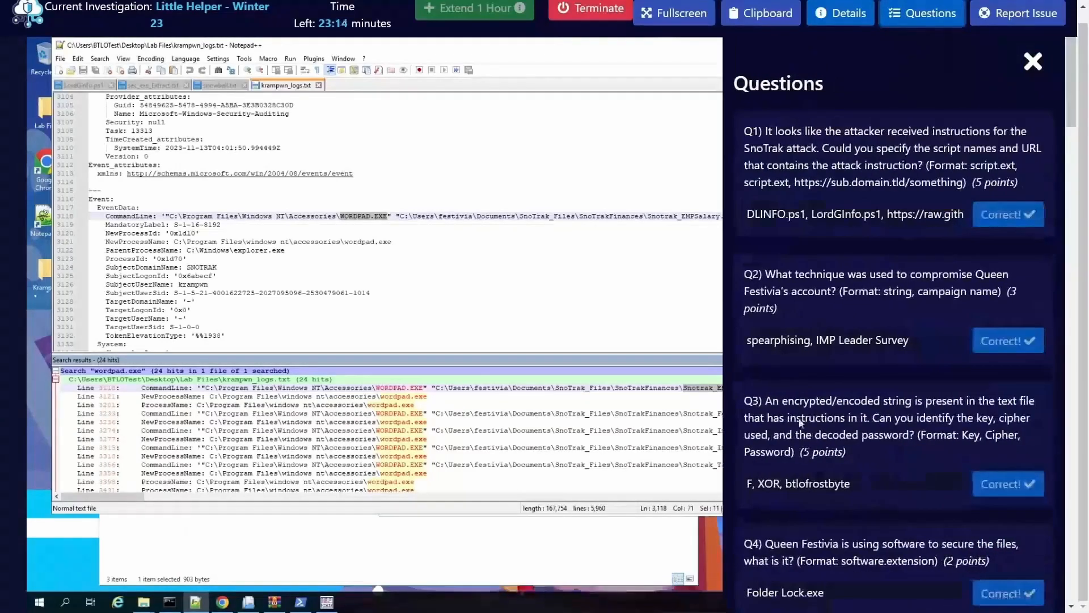
scroll(800, 423, down, 20)
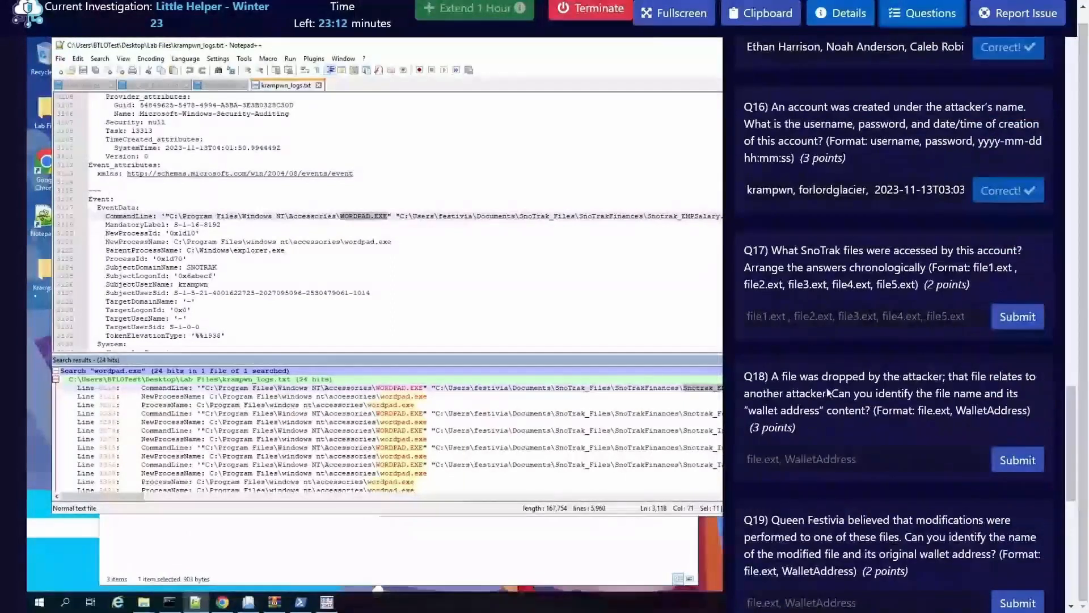
click(854, 316)
key(ctrl+v)
text(,)
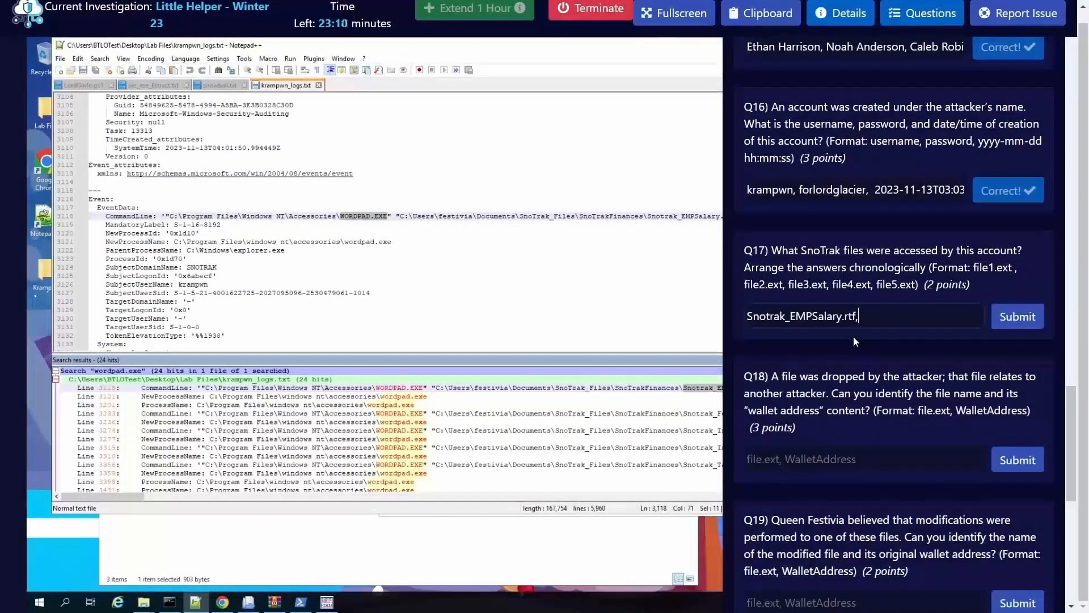
Step: Reposition the Notepad++ window so the full file names stay readable beside the reopened questions
click(687, 413)
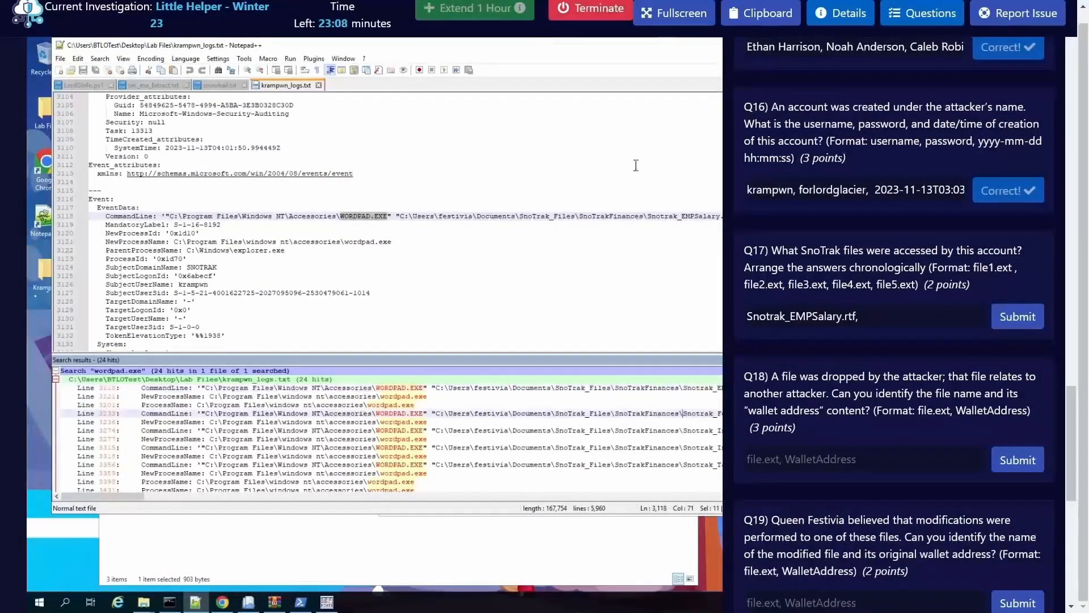
click(937, 16)
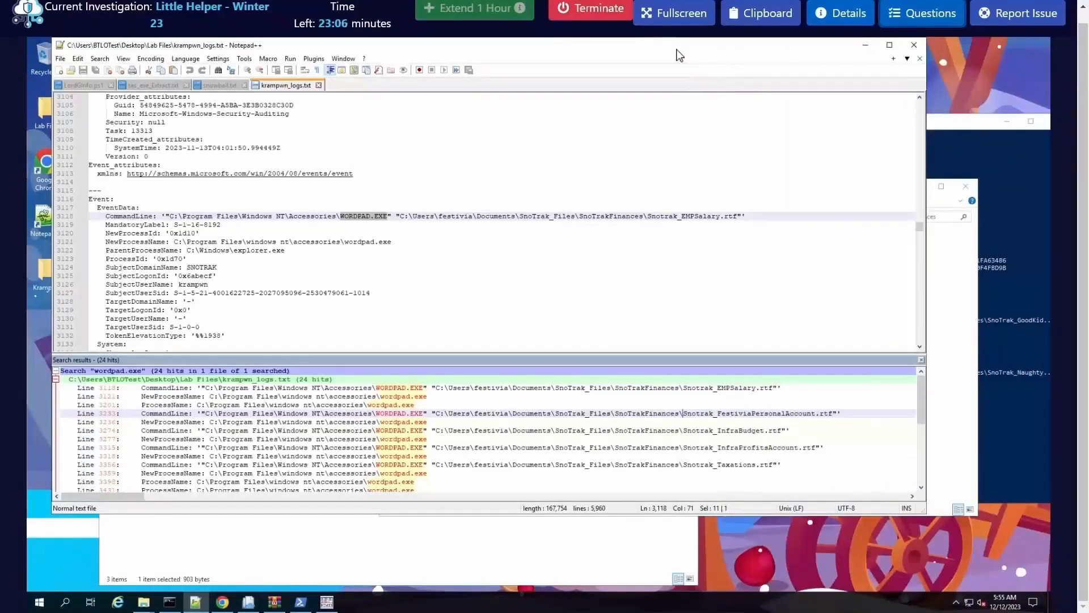
drag(676, 48, 516, 56)
click(922, 13)
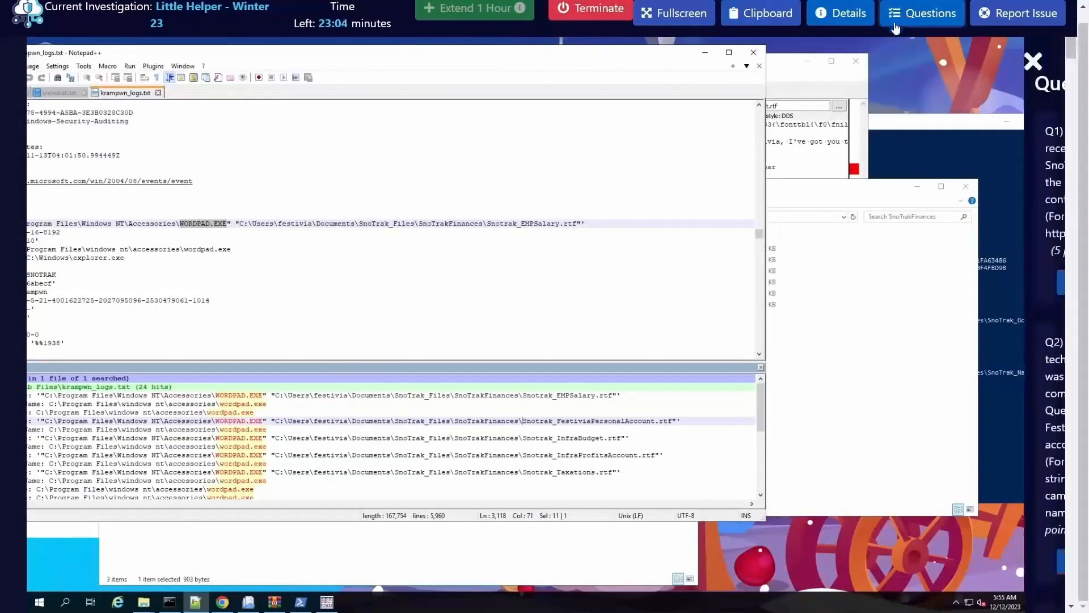
Step: Copy the file name Snotrak_FestiviaPersonalAccount.rtf from the search results onto the end of the Q17 answer, followed by a comma
drag(648, 418, 672, 418)
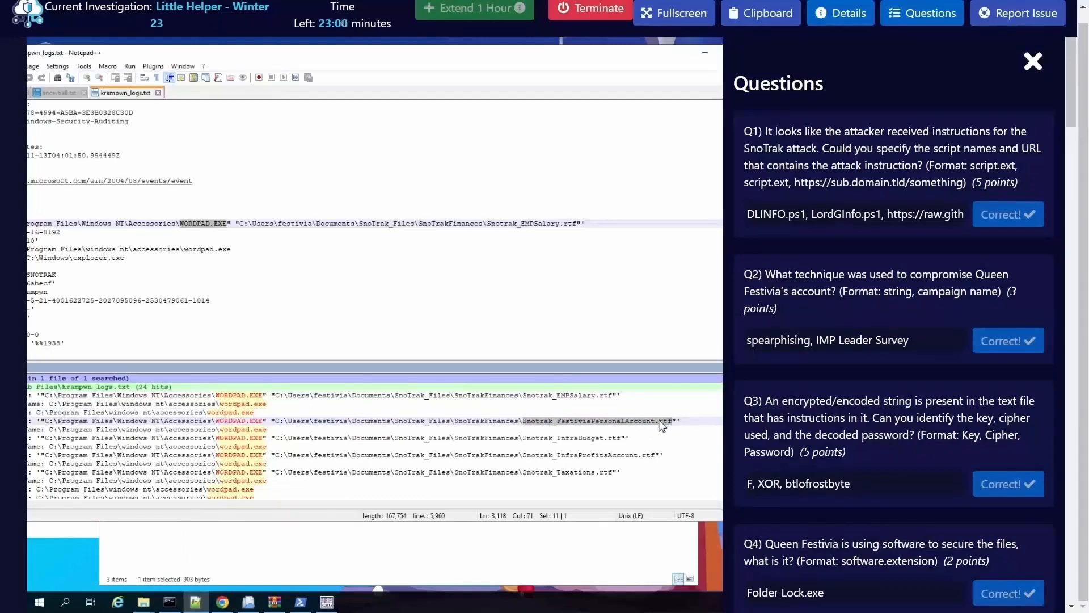
right_click(658, 420)
click(685, 469)
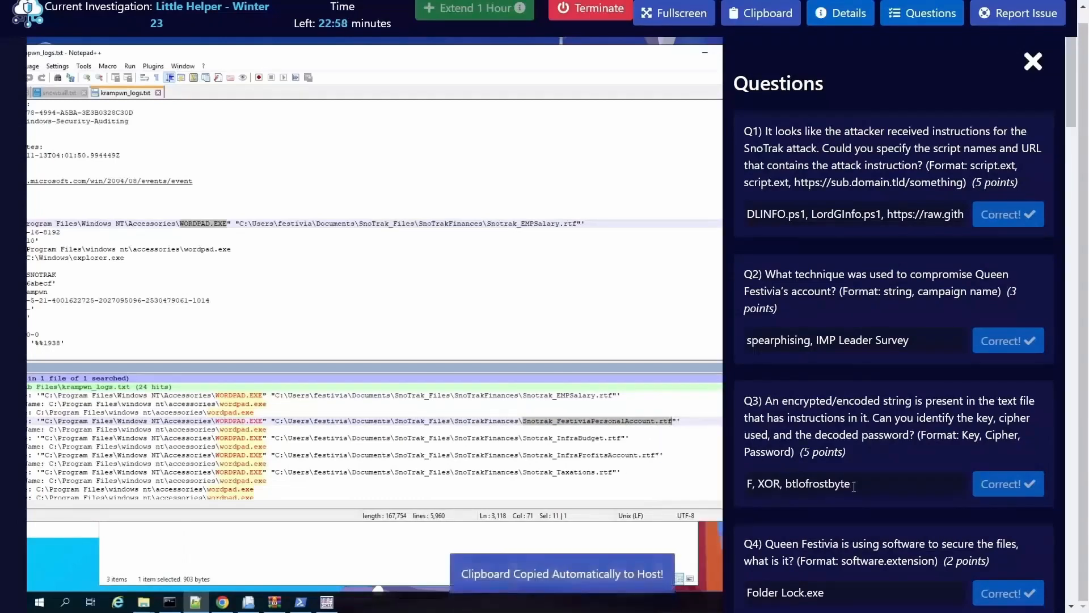
scroll(869, 467, down, 20)
scroll(870, 468, down, 12)
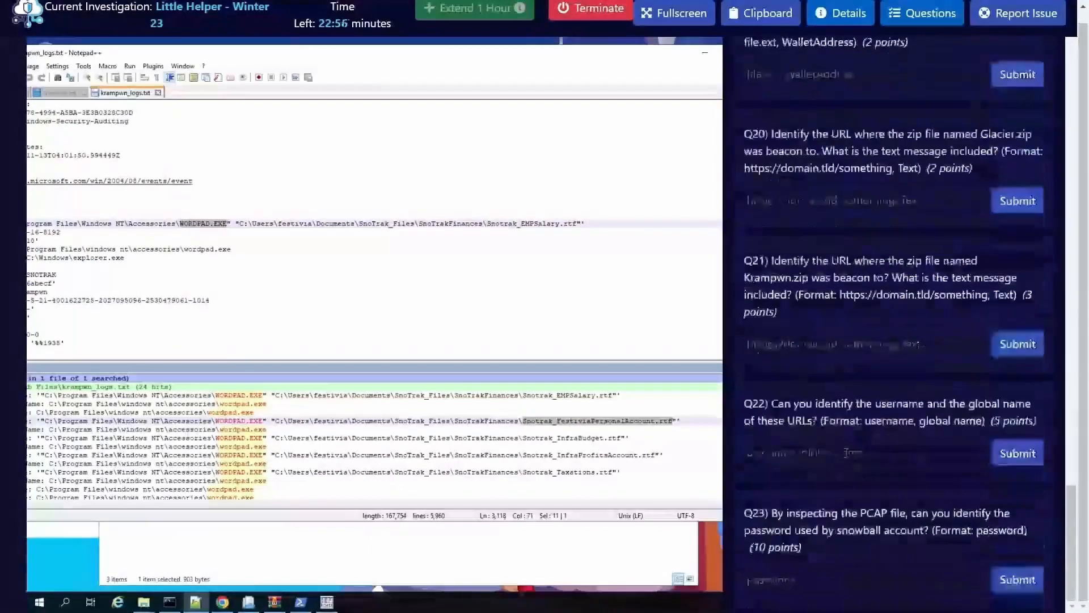
scroll(874, 341, up, 6)
click(883, 143)
key(ctrl+v)
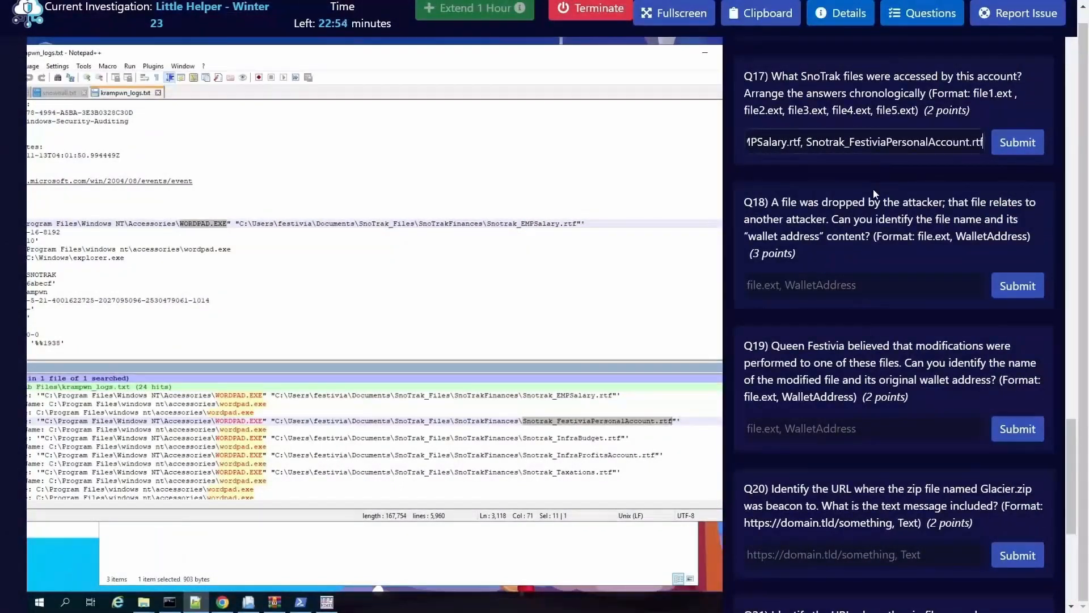
text(,)
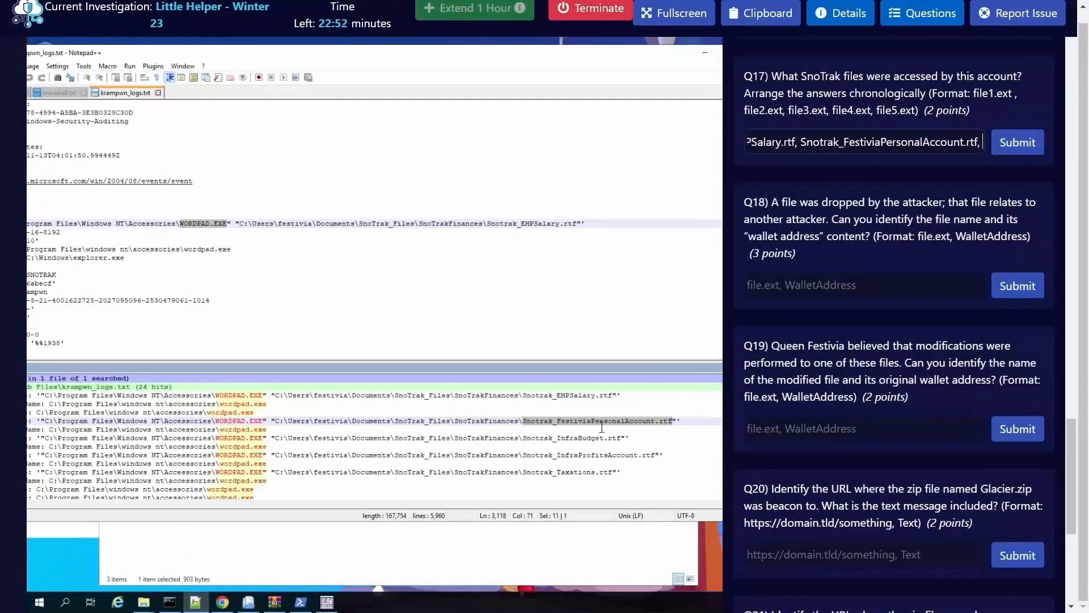
Step: Add Snotrak_InfraBudget.rtf from the search results as the third file in the Q17 answer, followed by a comma
click(522, 438)
shift+click(622, 438)
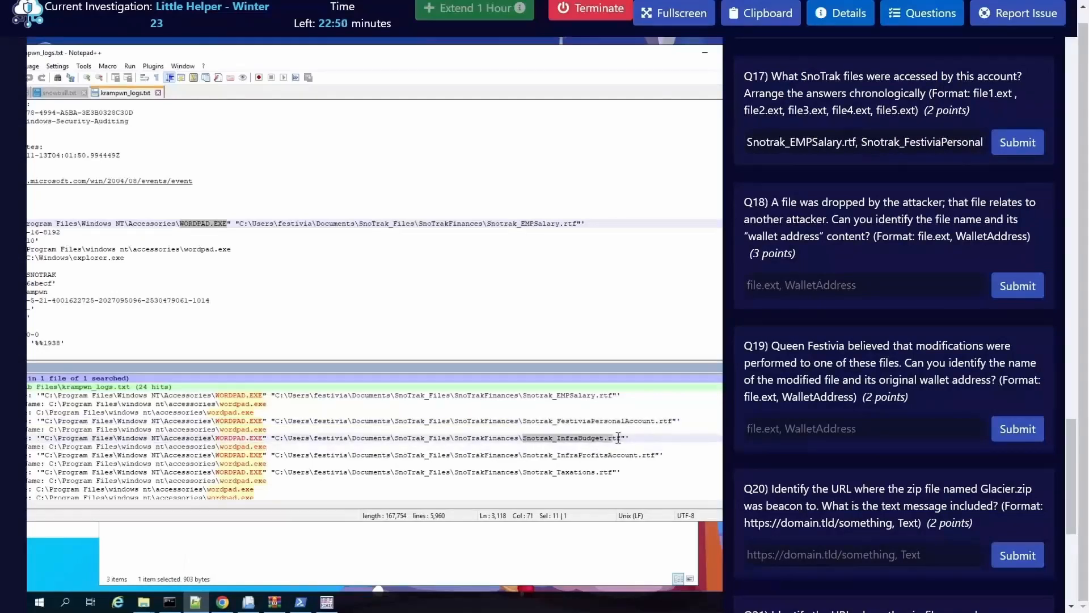
key(ctrl+c)
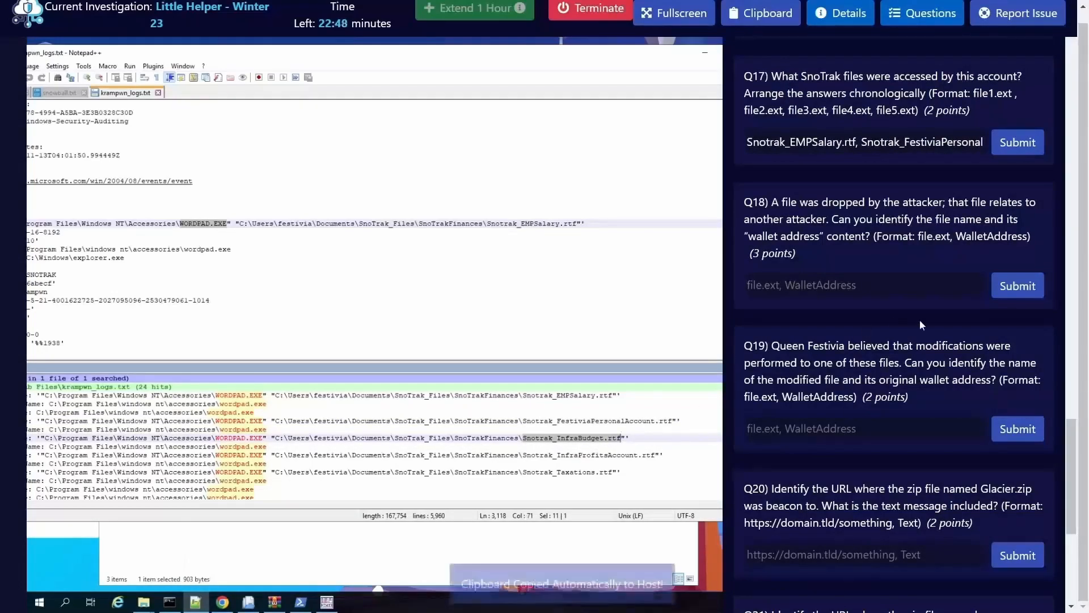
click(973, 145)
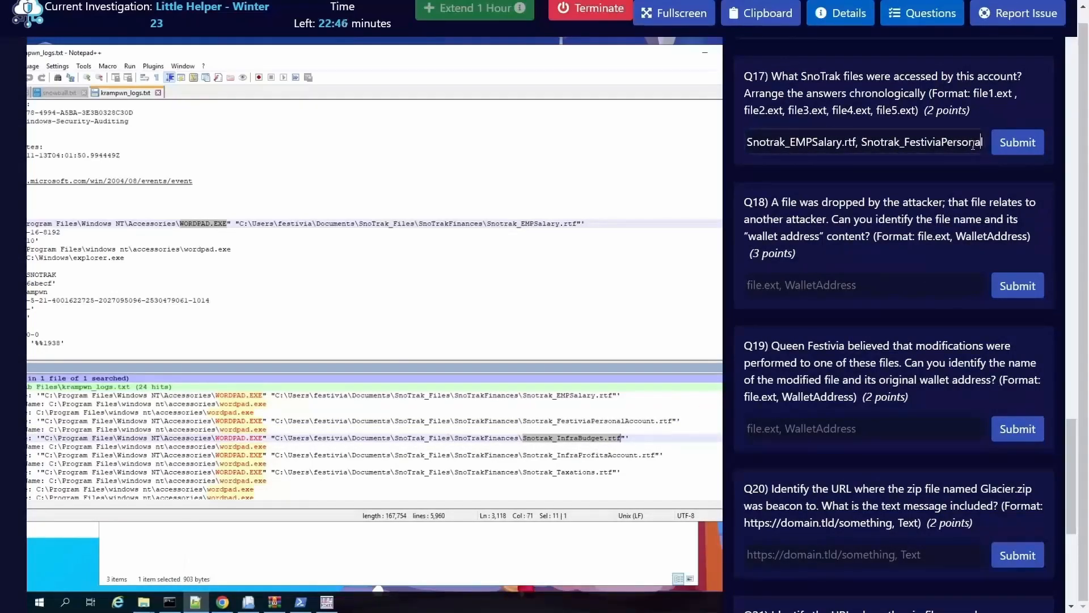
text(Account.rtf,)
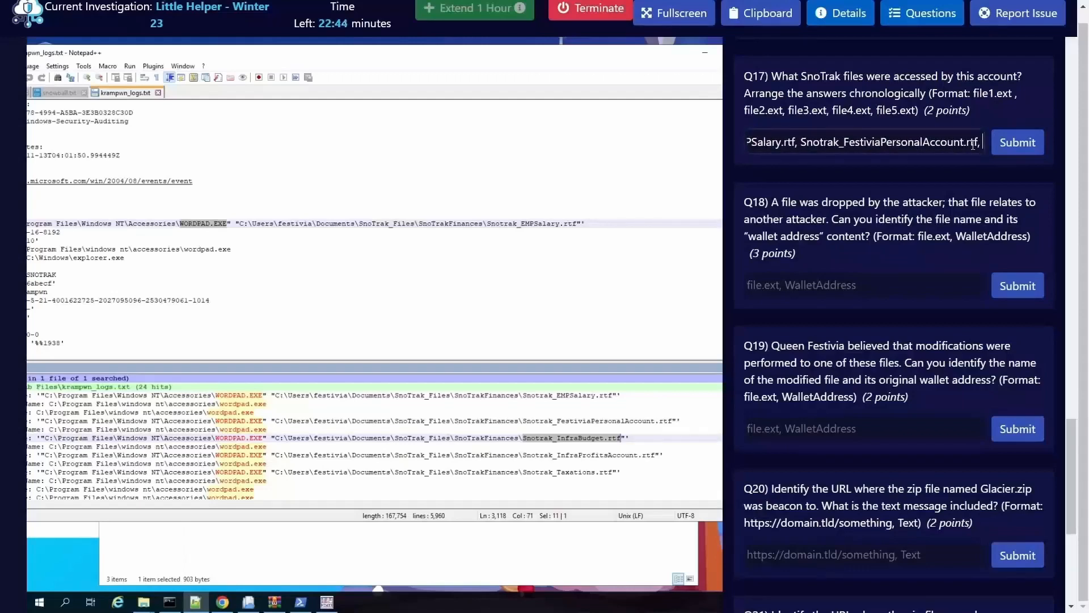
key(ctrl+v)
text(,)
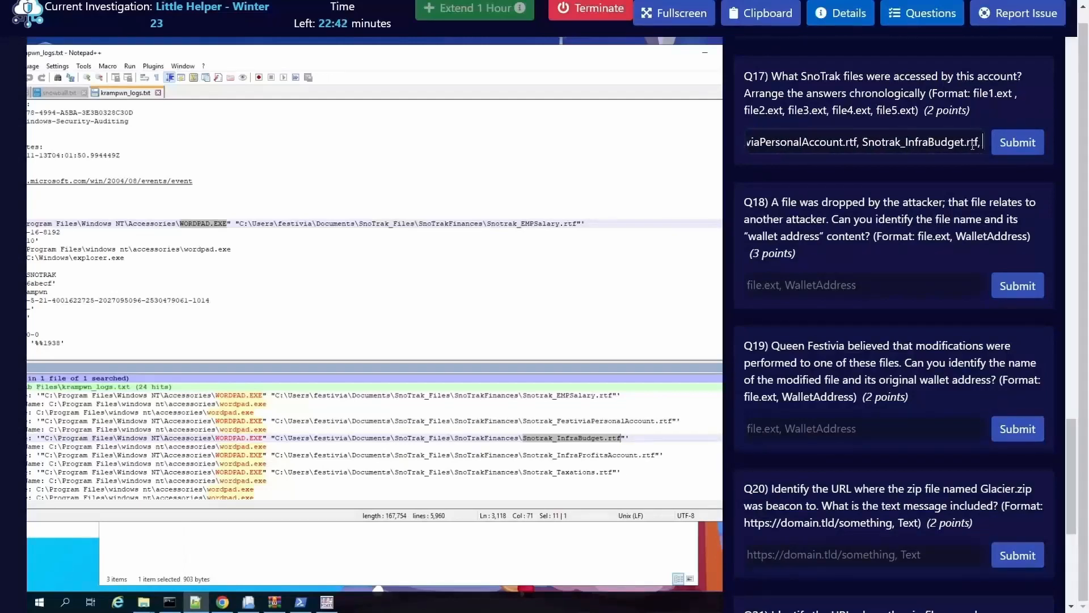
Step: Copy Snotrak_InfraProfitsAccount.rtf from the search results into the Q17 answer as the fourth file, followed by a comma
click(560, 455)
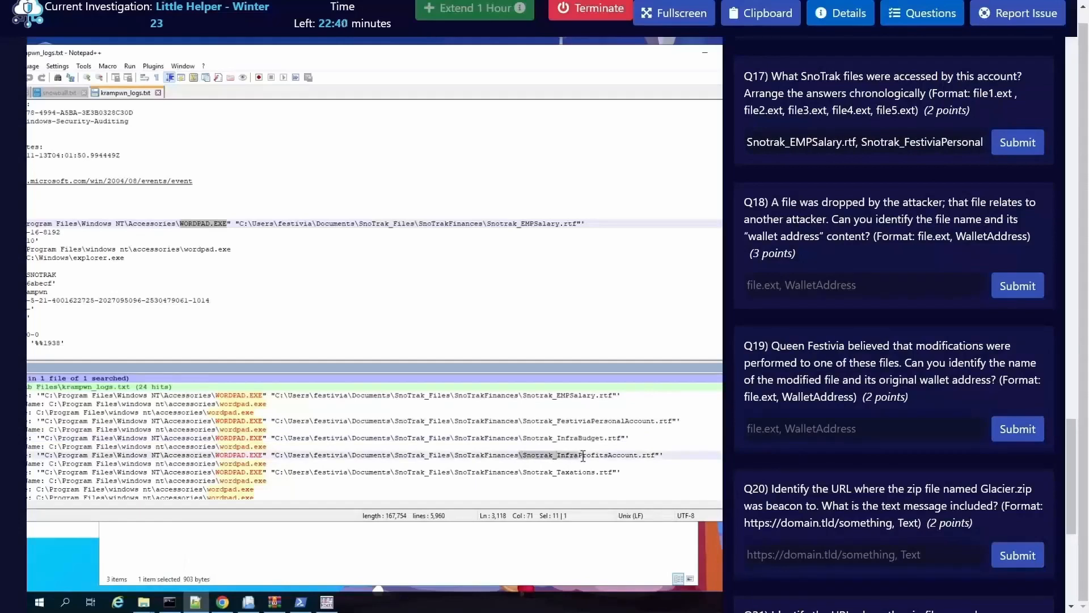
drag(524, 458, 655, 452)
key(ctrl+c)
drag(935, 140, 1009, 141)
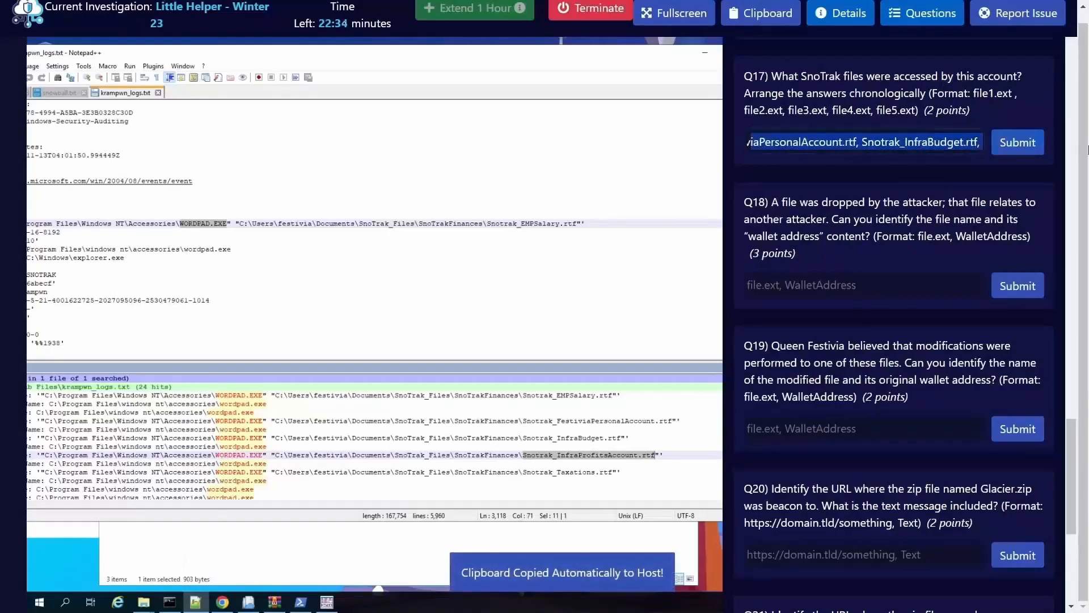
click(996, 149)
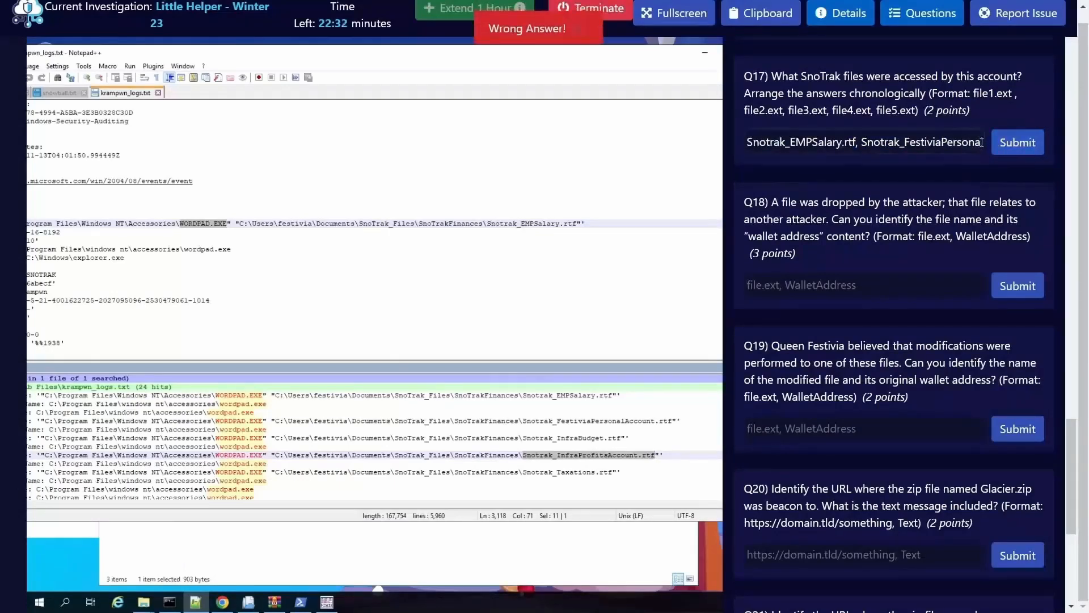
click(971, 146)
key(Right)
key(Right)
key(Right)
key(Right)
key(Right)
key(Right)
key(Right)
key(Right)
key(Right)
key(Right)
key(Right)
key(Right)
key(Right)
key(Right)
key(Right)
key(Right)
key(Right)
key(Right)
key(Right)
key(Right)
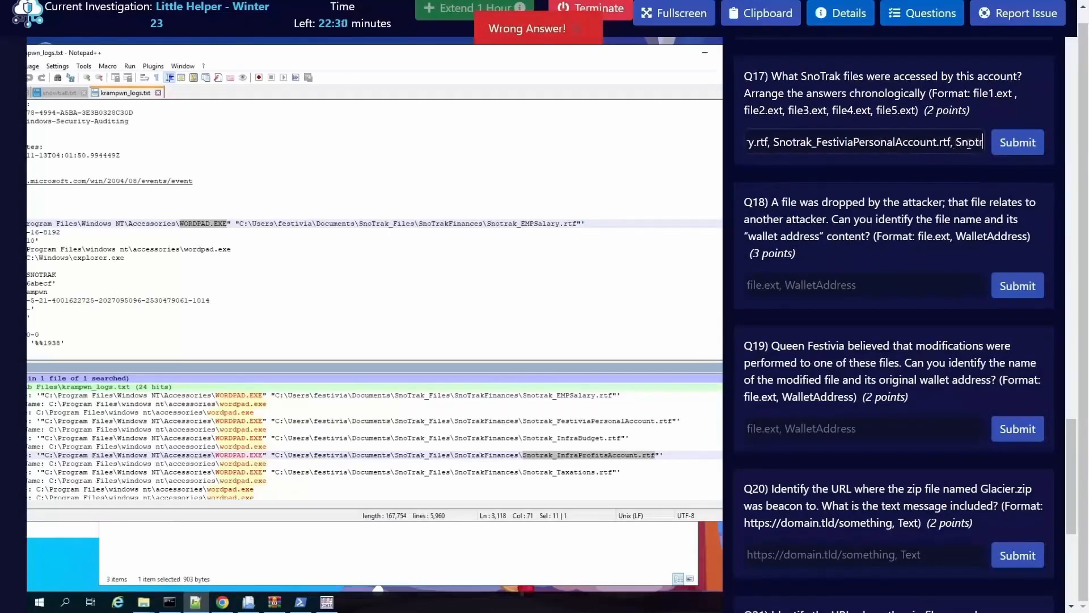
key(Right)
key(Right)
key(Right)
key(Right)
key(Right)
key(Right)
key(Right)
key(Right)
key(Right)
key(Right)
key(Right)
key(Right)
key(Right)
key(Right)
key(Right)
key(Right)
key(Right)
key(Right)
key(Right)
key(Right)
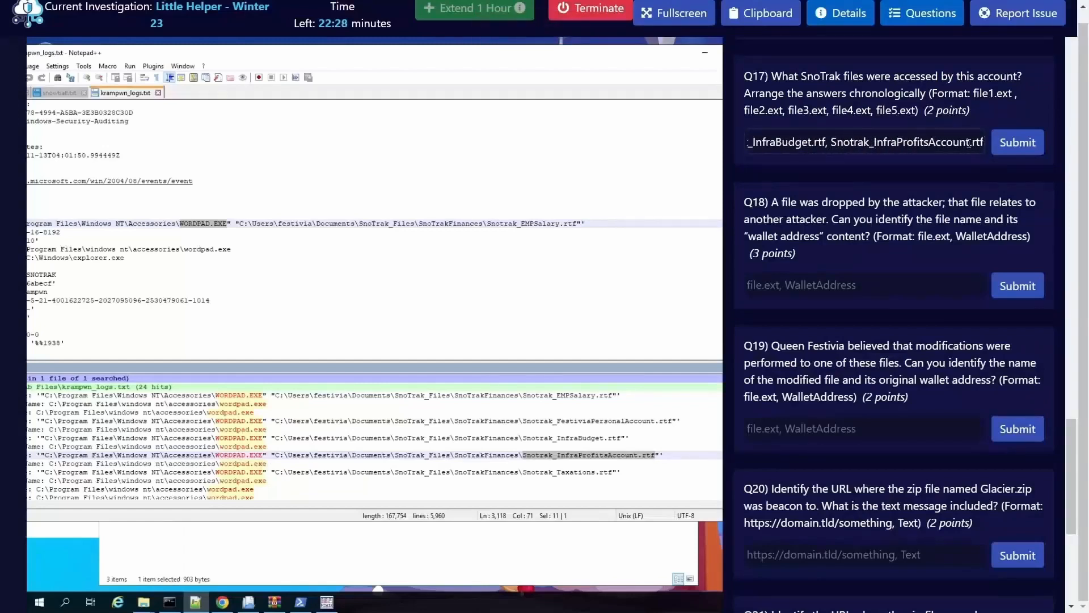
text(,)
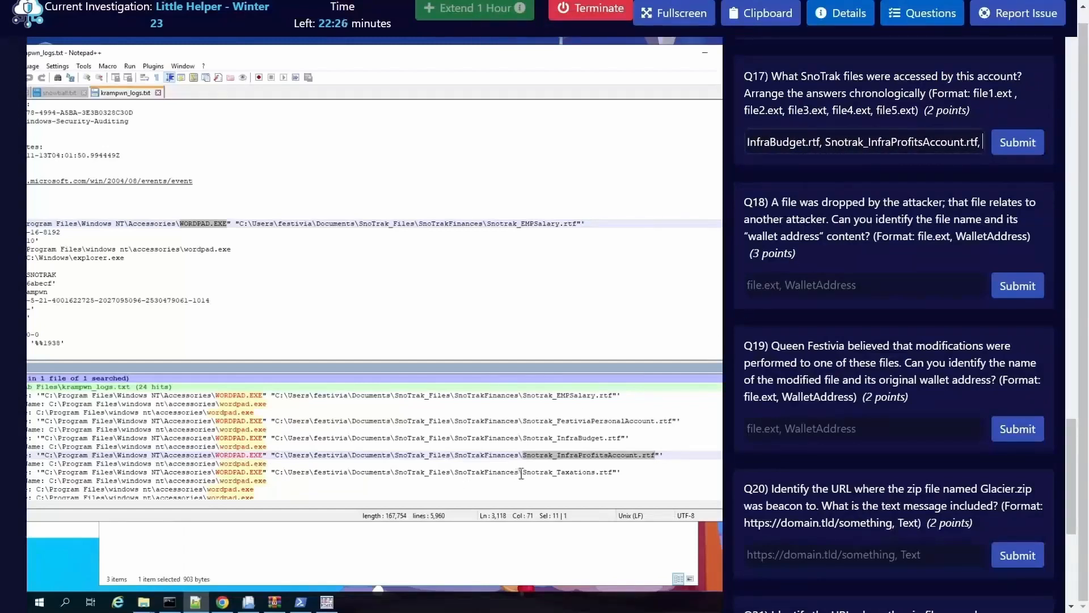
Step: Append Snotrak_Taxations.rtf from the search results as the fifth file in the Q17 answer and submit it
drag(522, 473, 613, 475)
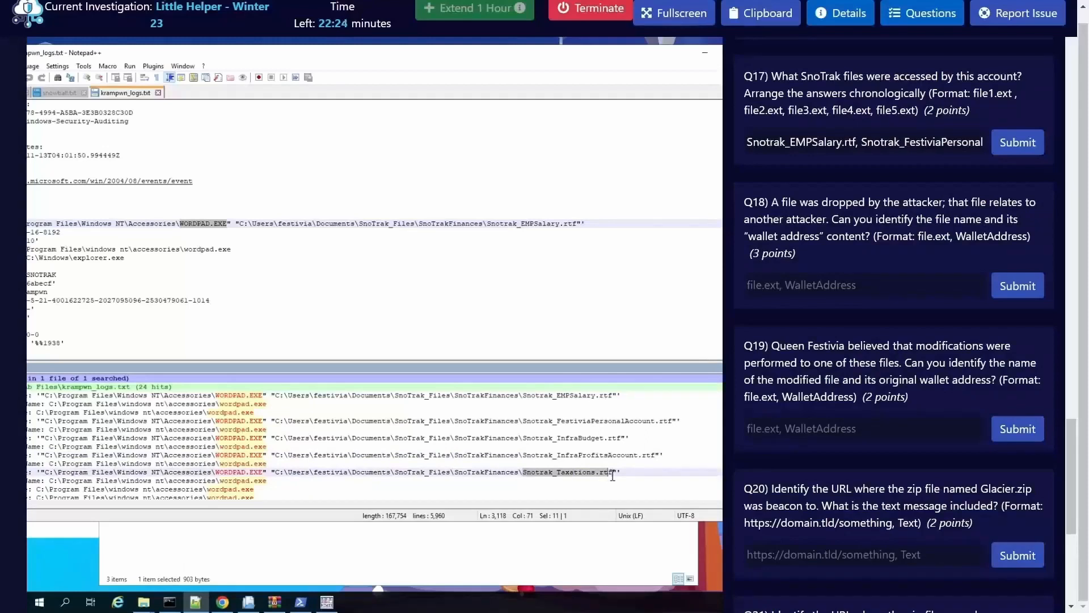
key(ctrl+c)
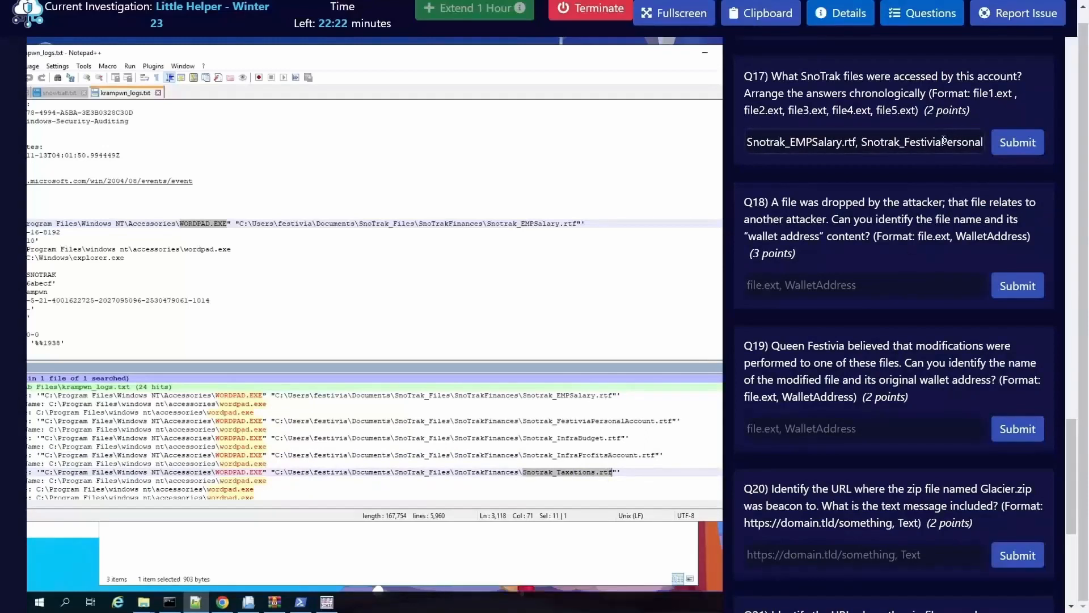
key(Right)
key(Right)
key(Right)
key(Right)
key(Right)
key(Right)
key(Right)
key(Right)
key(Right)
key(Right)
key(Right)
key(Right)
key(Right)
key(Right)
key(Right)
key(Right)
key(Right)
key(Right)
key(Right)
key(Right)
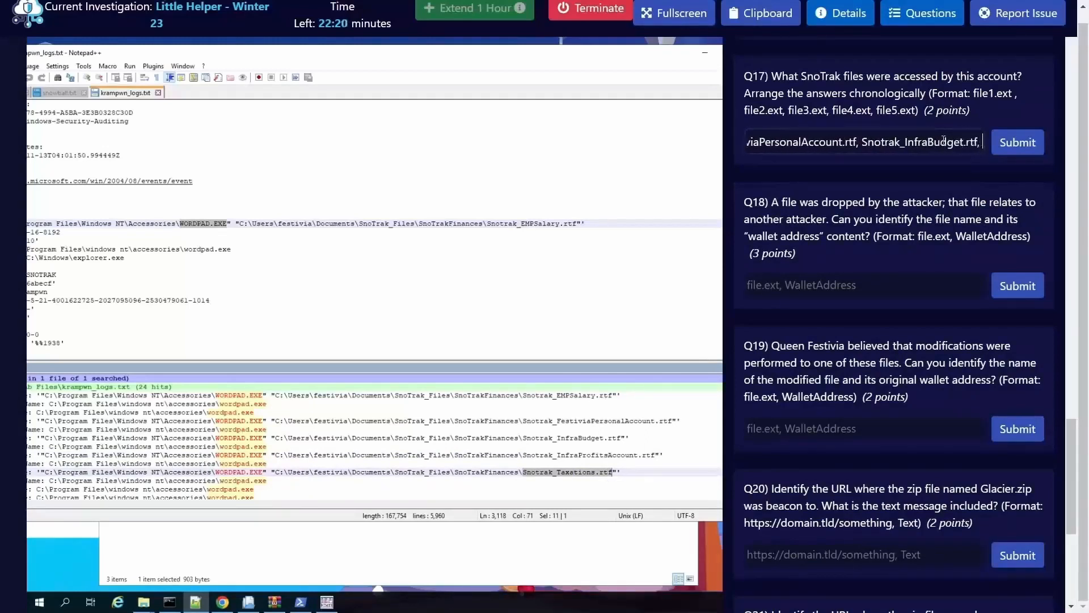
key(Right)
key(Right)
key(Right)
key(Right)
key(Right)
key(Right)
key(Right)
key(Right)
key(Right)
key(Right)
key(Right)
key(Right)
key(Right)
key(Right)
key(Right)
key(Right)
key(Right)
key(Right)
key(ctrl+v)
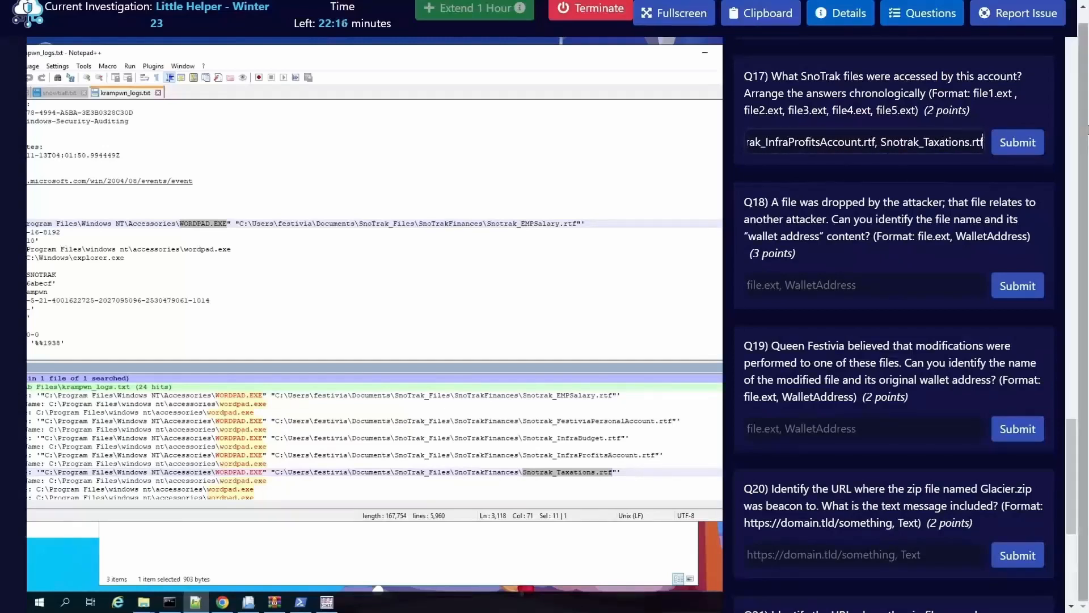
click(1038, 146)
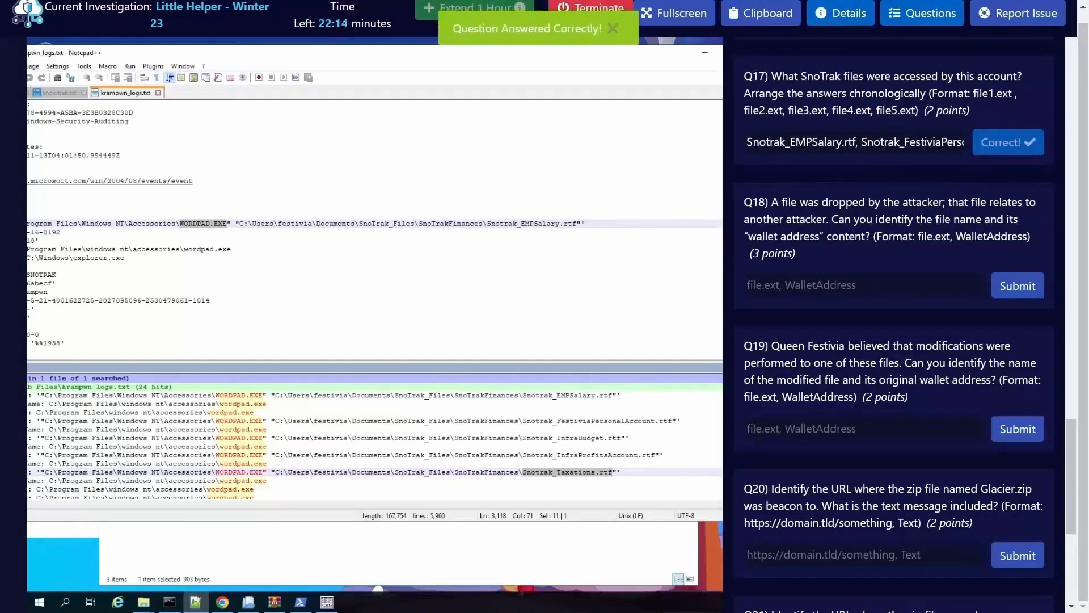
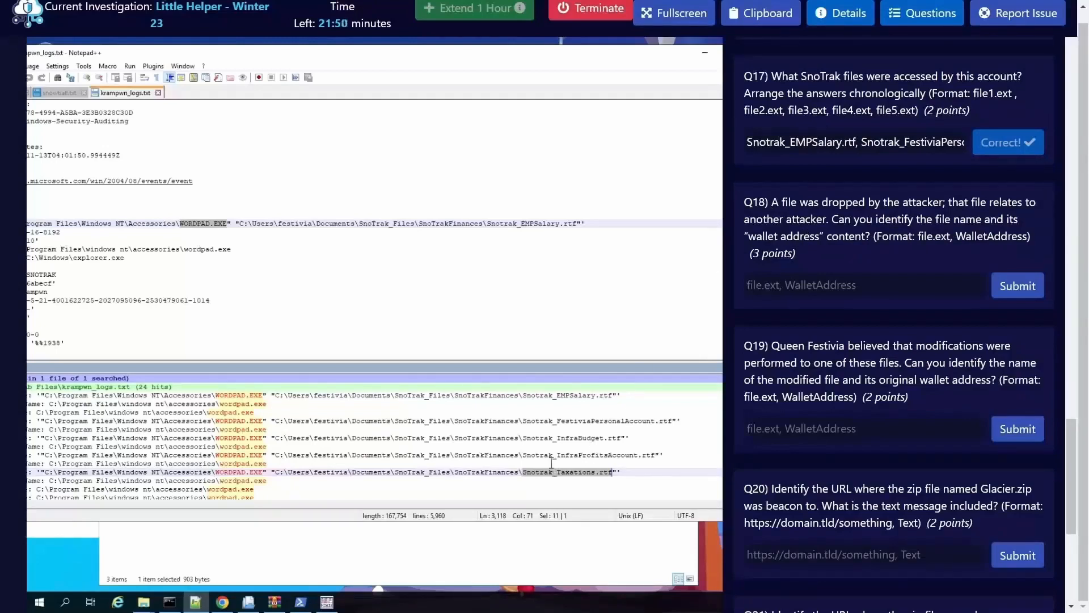
scroll(552, 462, down, 4)
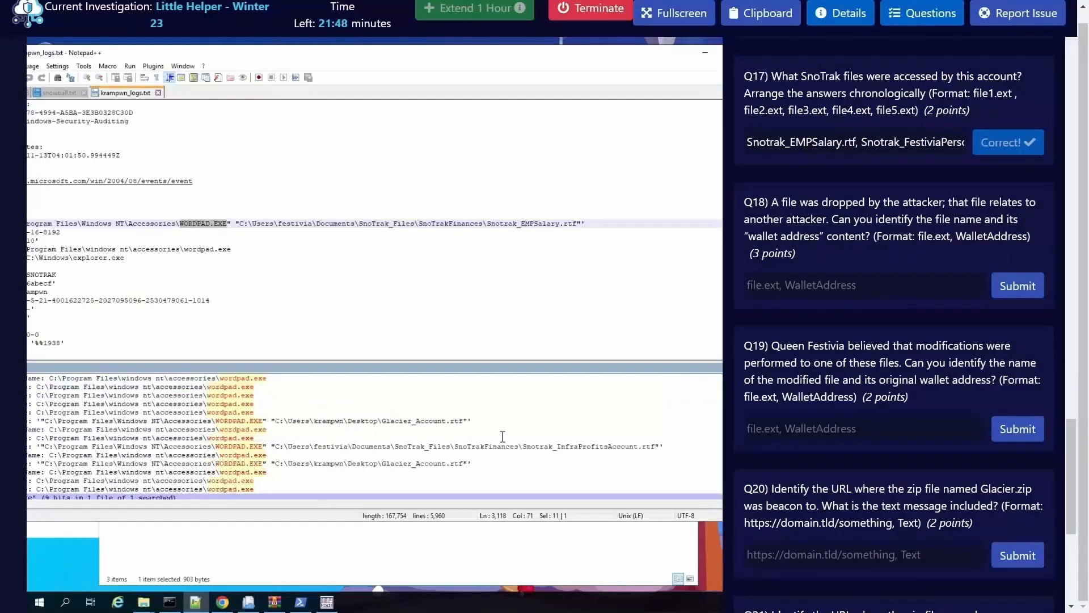
drag(381, 423, 464, 425)
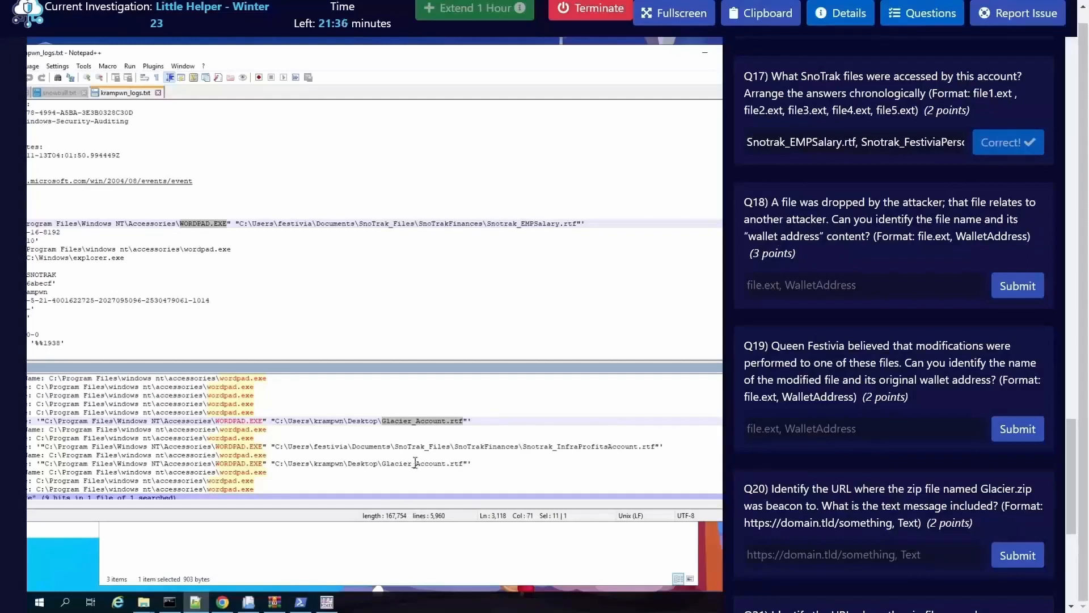
click(429, 421)
double_click(400, 422)
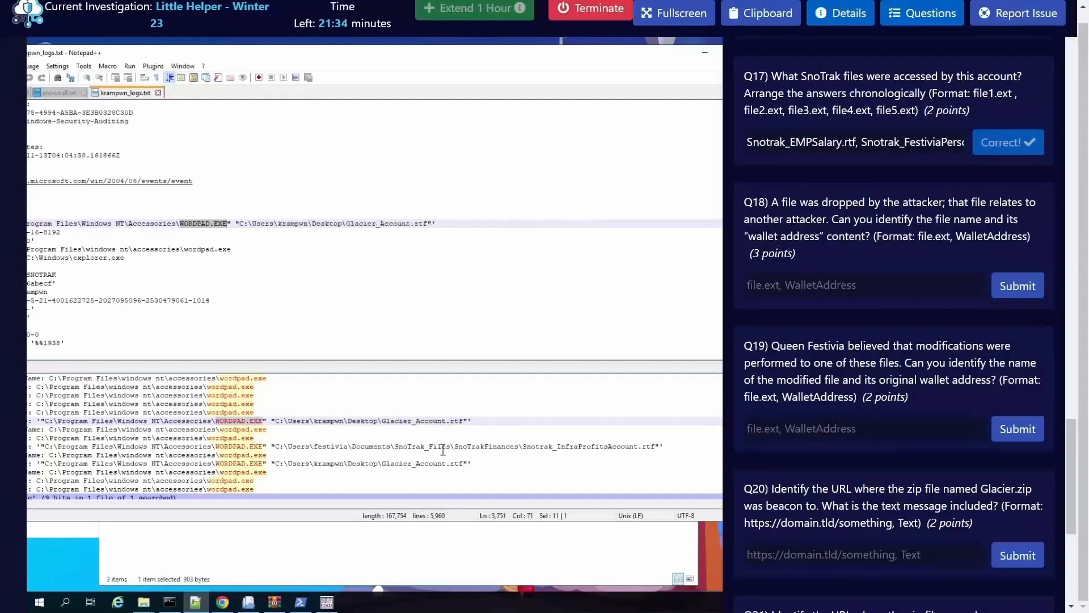
drag(383, 421, 410, 422)
click(431, 422)
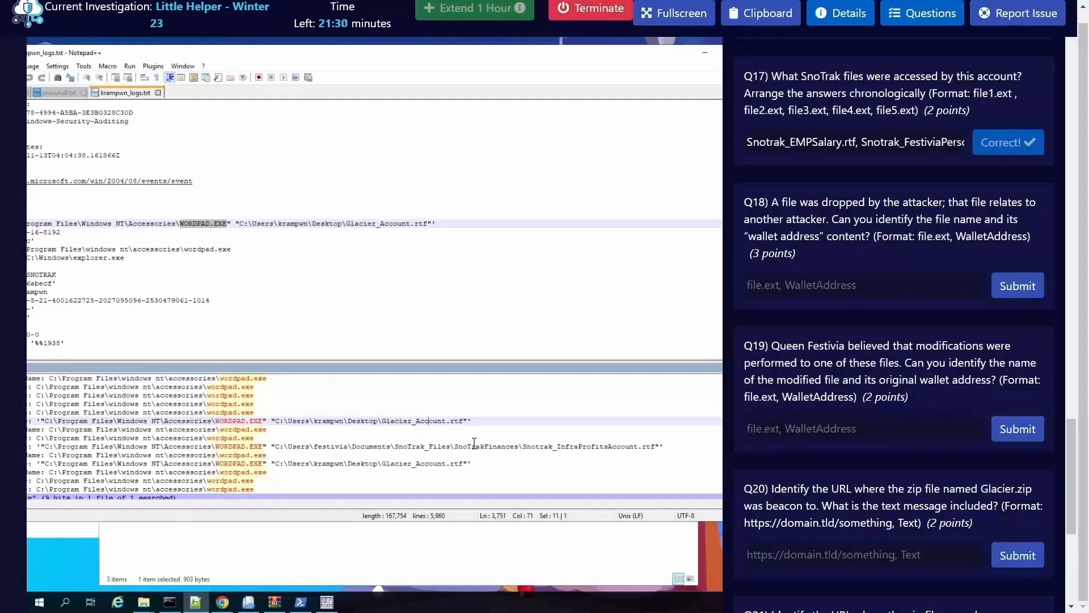
Step: Switch to the Command Prompt, check the current directory and clear the screen
click(170, 602)
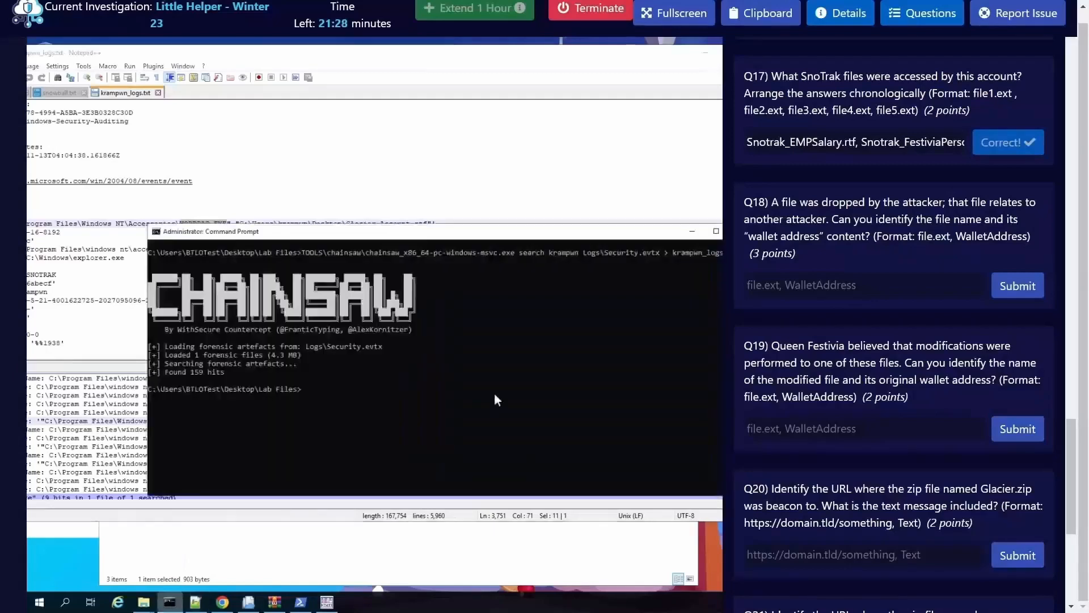
click(409, 390)
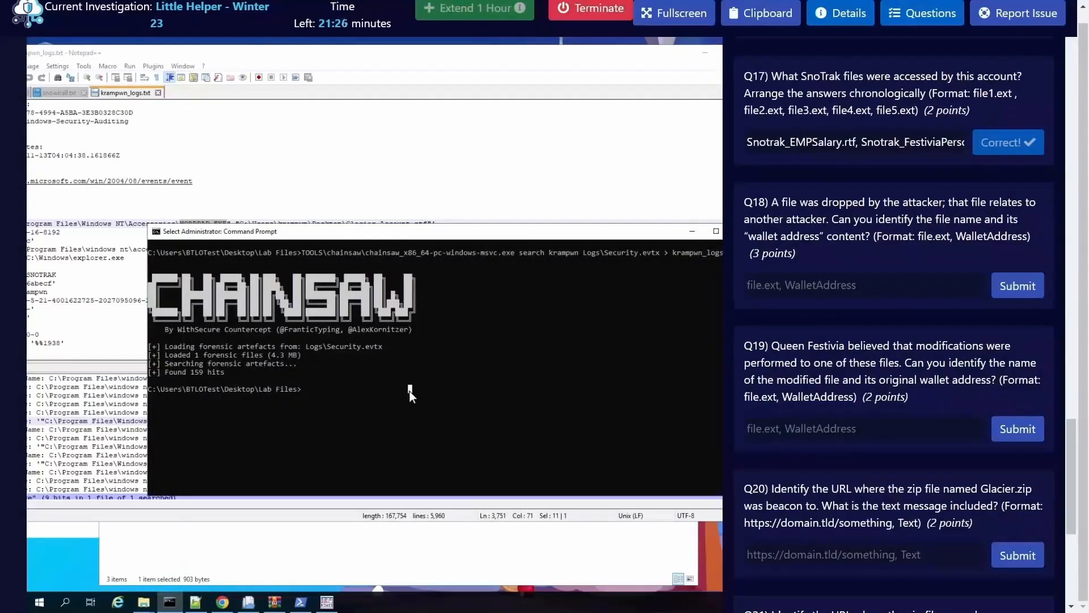
text(cd)
key(Return)
text(c)
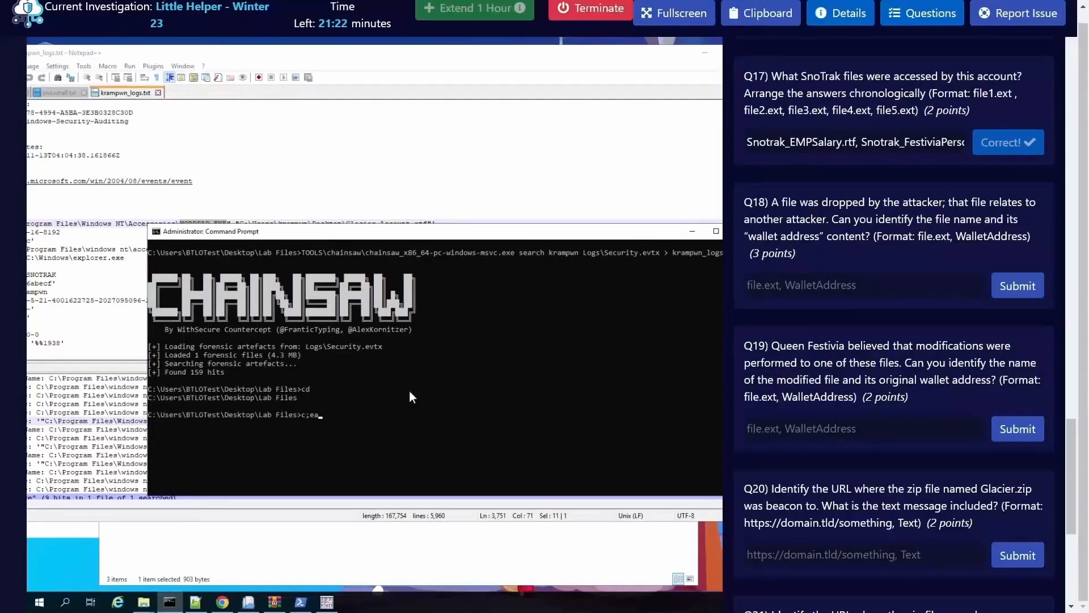
text(ls)
key(Return)
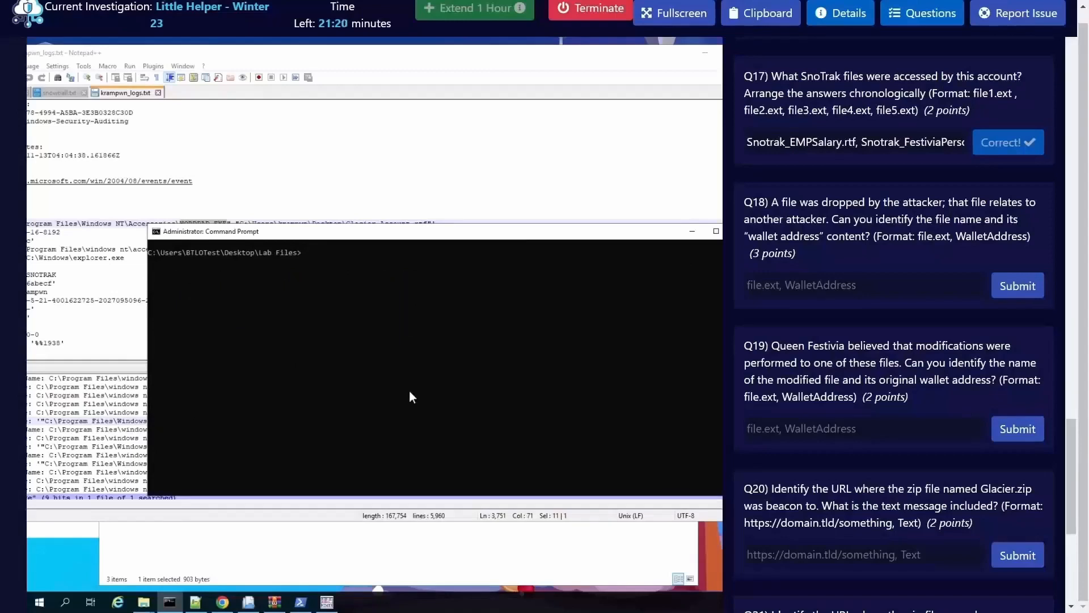
Step: List the local account names and their SIDs with wmic useraccount get name,sid
text(wmic iseracc)
key(BackSpace)
key(BackSpace)
key(BackSpace)
key(BackSpace)
key(BackSpace)
key(BackSpace)
key(BackSpace)
key(BackSpace)
key(BackSpace)
text(c iser)
key(BackSpace)
key(BackSpace)
key(BackSpace)
key(BackSpace)
text(useraccount)
text( ge)
text(t name,)
text(doma)
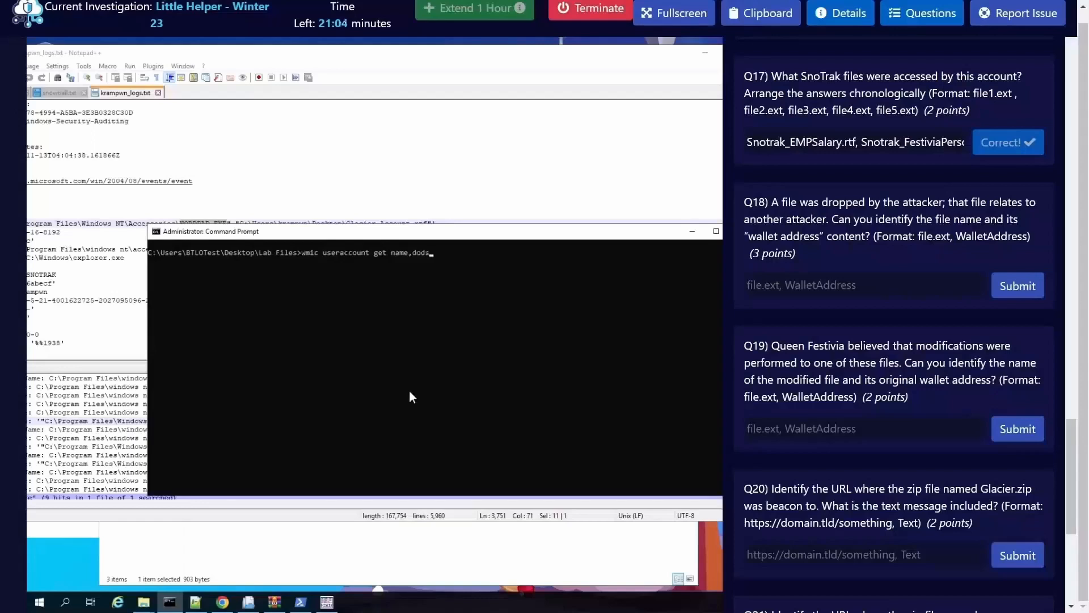
key(BackSpace)
key(BackSpace)
key(BackSpace)
key(BackSpace)
text(sids)
key(Return)
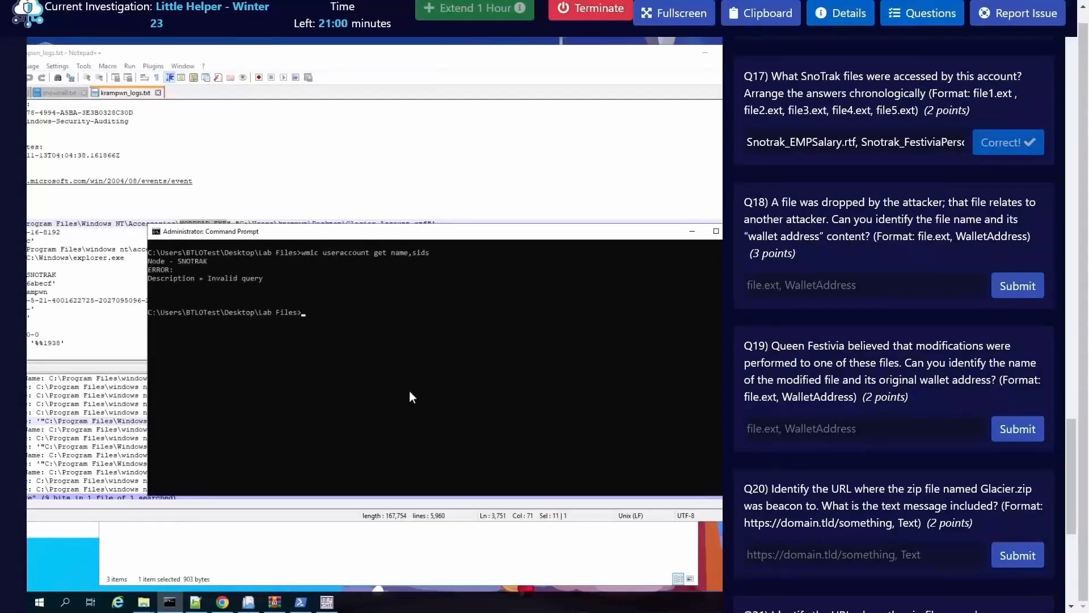
key(Up)
key(BackSpace)
key(Return)
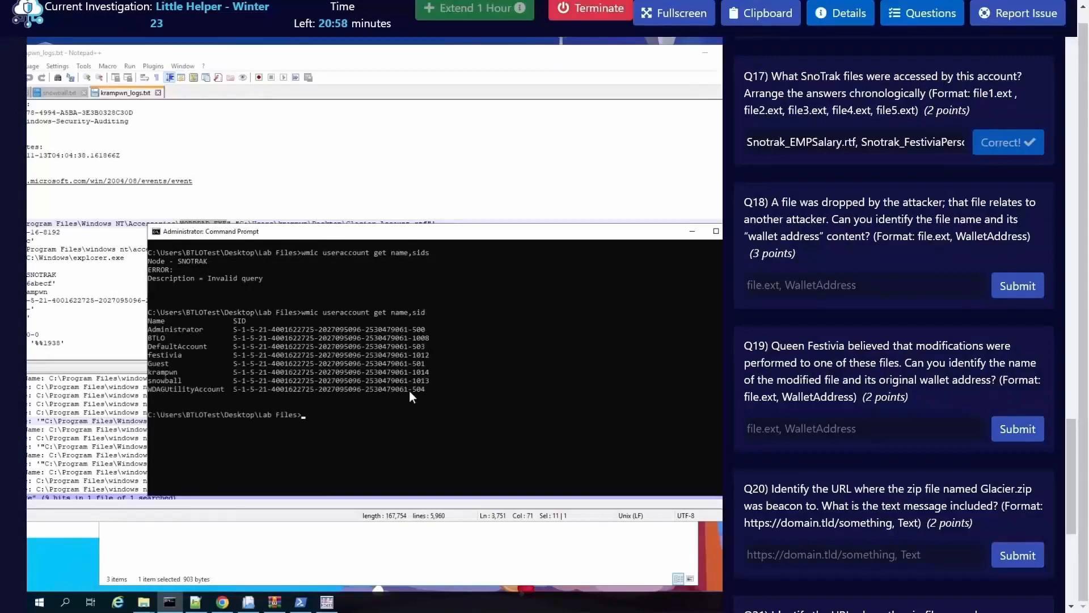
Step: Change to the C:\$Recycle.Bin subfolder of the krampwn account, whose SID ends in 1014, and clear the console
click(392, 372)
text(cd $)
key(BackSpace)
text(C:\$)
key(Tab)
text(\)
key(Tab)
key(Tab)
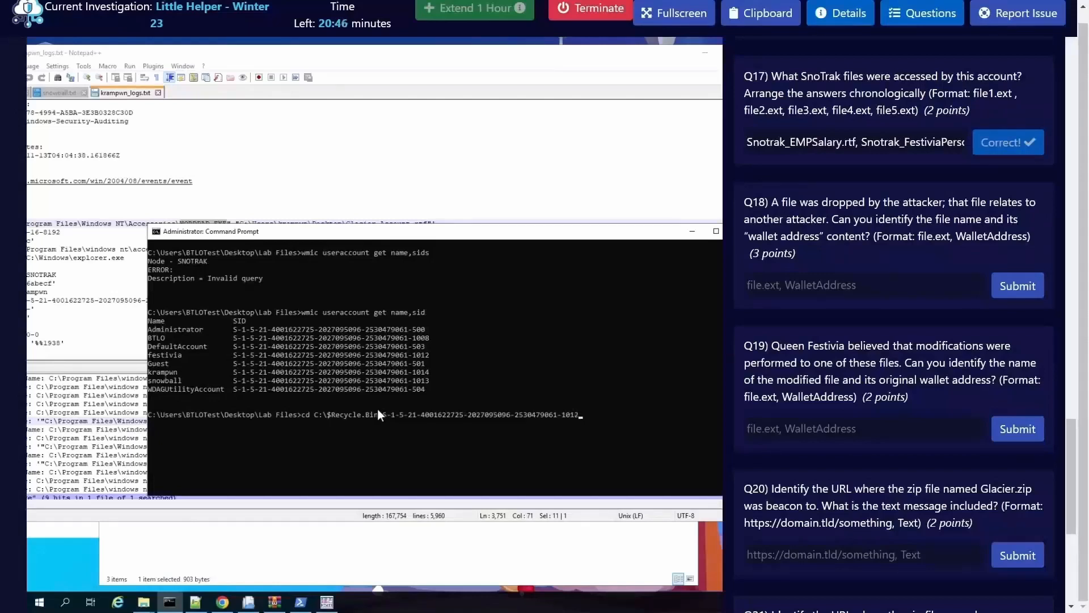
key(Return)
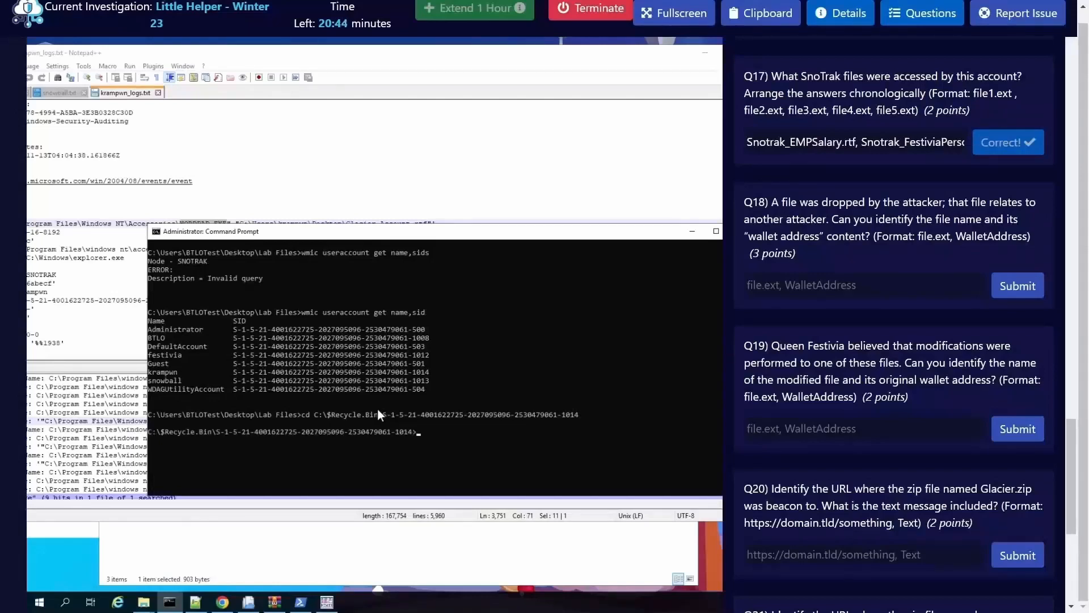
text(cls)
key(Return)
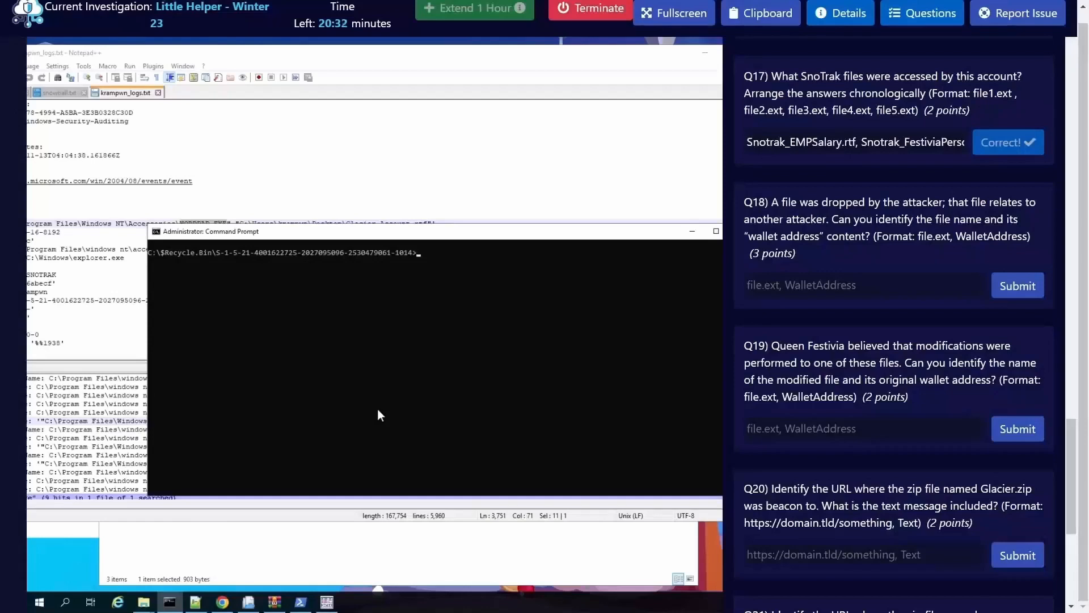
Step: List krampwn's Recycle Bin folder with dir and locate the deleted zip's $I and $R entries
text(dir)
key(Return)
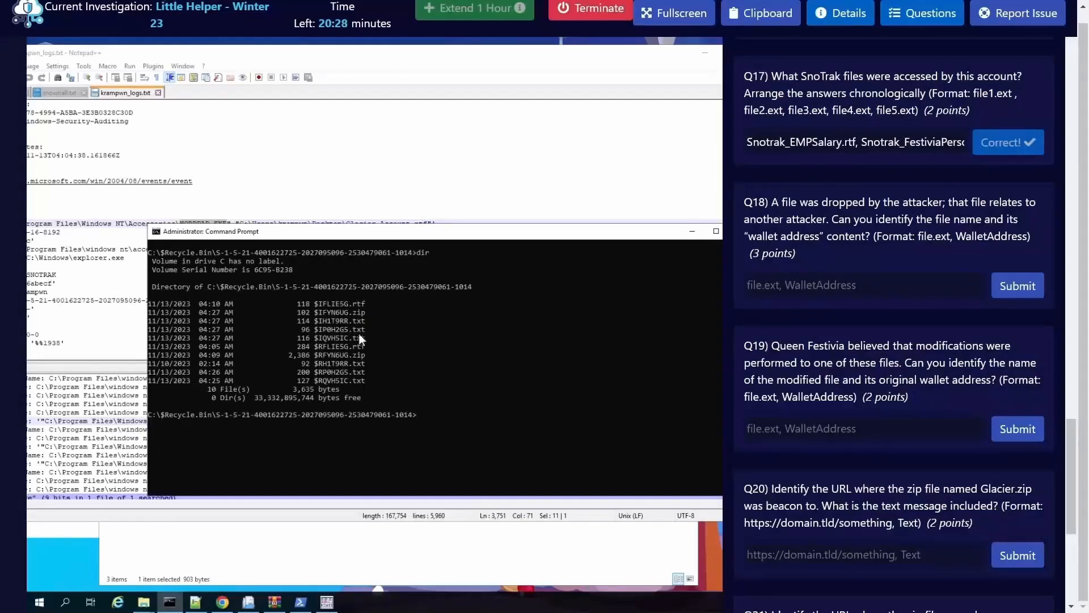
drag(365, 314, 318, 315)
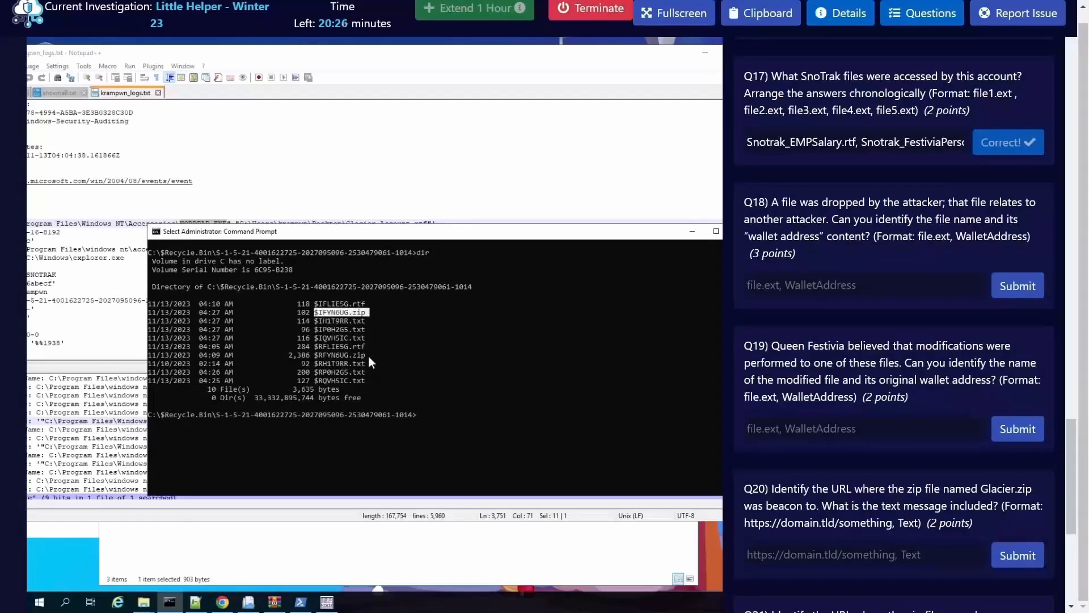
drag(368, 356, 315, 359)
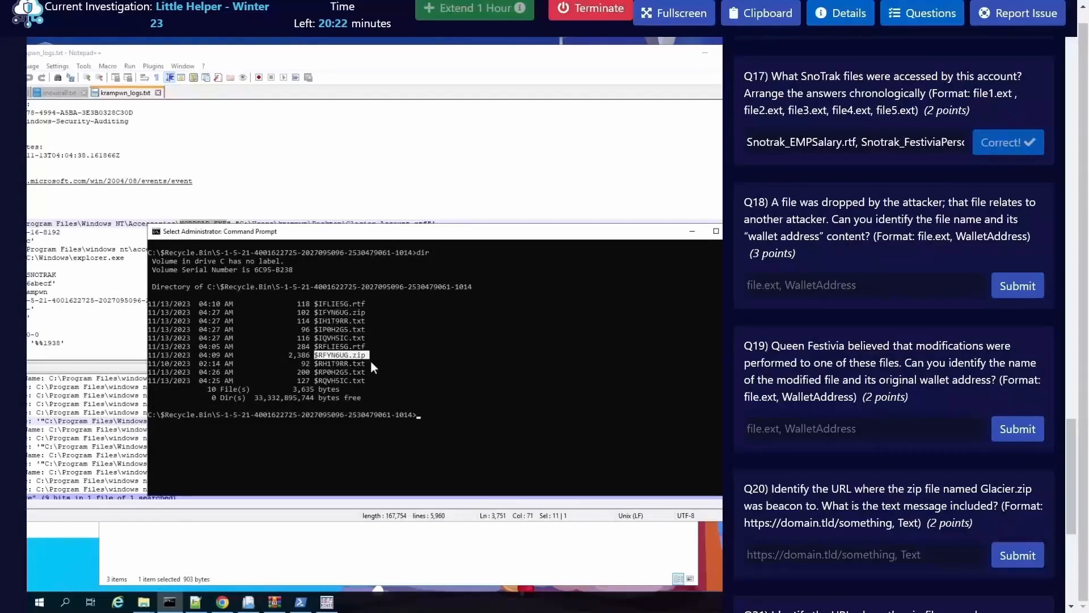
Step: Display the contents of $IFLIE5G.rtf with the type command to read the deleted file's original path
click(359, 304)
drag(366, 305, 318, 304)
click(491, 416)
key(Escape)
text(type )
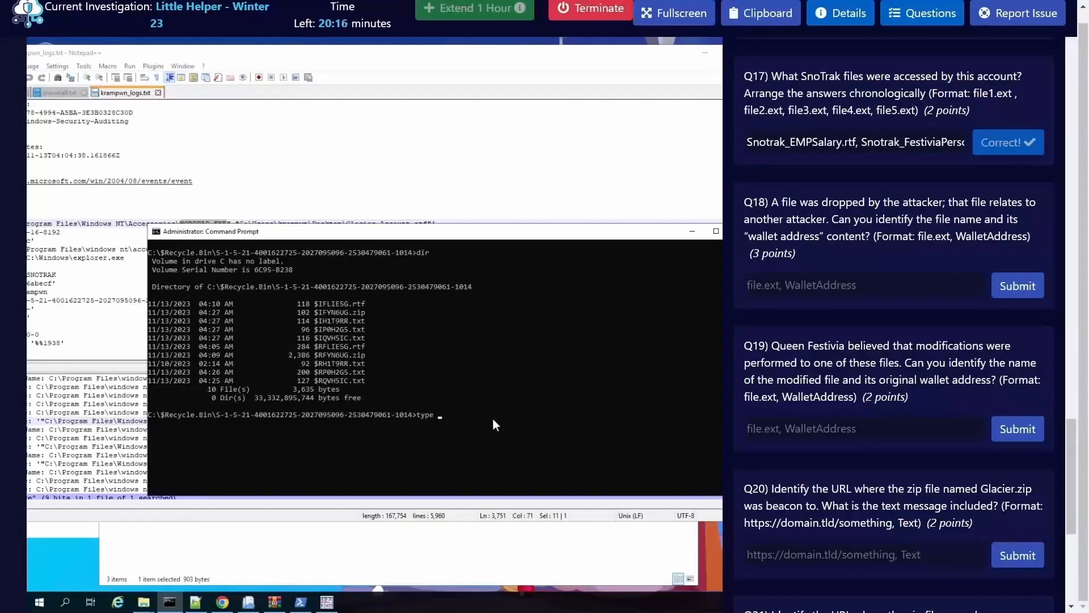
text($IFLIE5G.rtf)
key(Return)
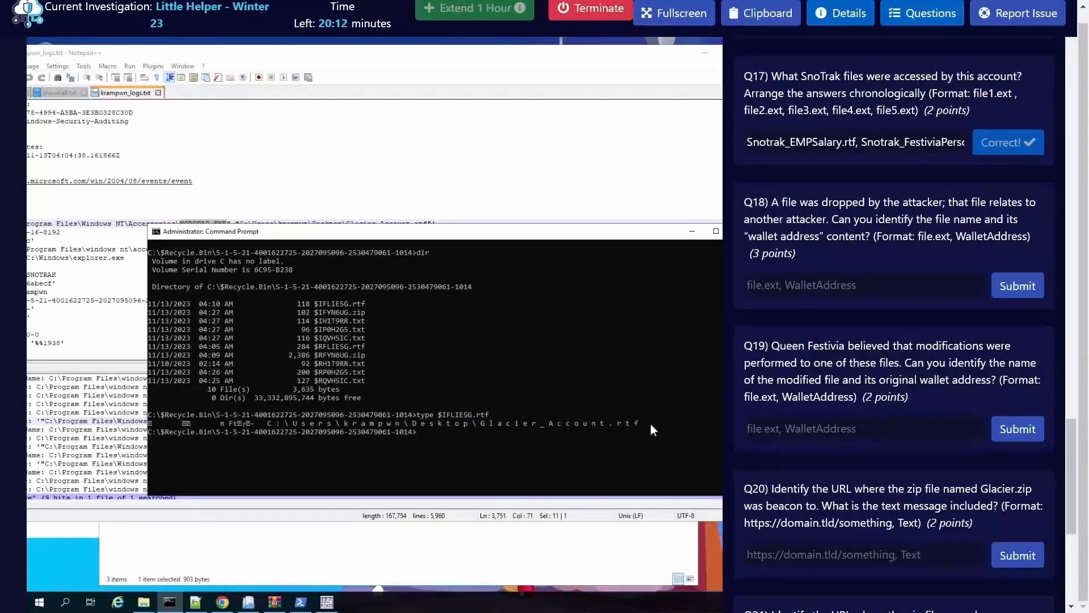
drag(651, 424, 478, 424)
click(549, 443)
Step: Copy $RFLIE5G.rtf from the Recycle Bin folder to C:\Users\BTLOTest\Desktop
text(type)
key(BackSpace)
key(BackSpace)
key(BackSpace)
key(BackSpace)
text(cop)
text(y $)
text(RFLIESG.rtf)
text( C:\I)
key(BackSpace)
text(Users\BTLOTest)
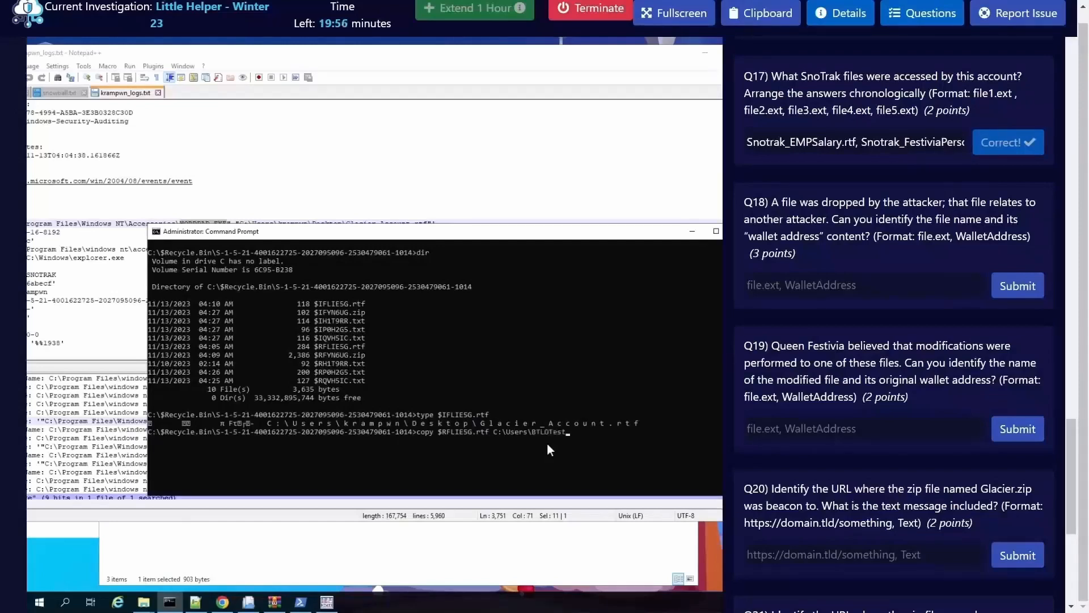
text(\Desktop)
key(Return)
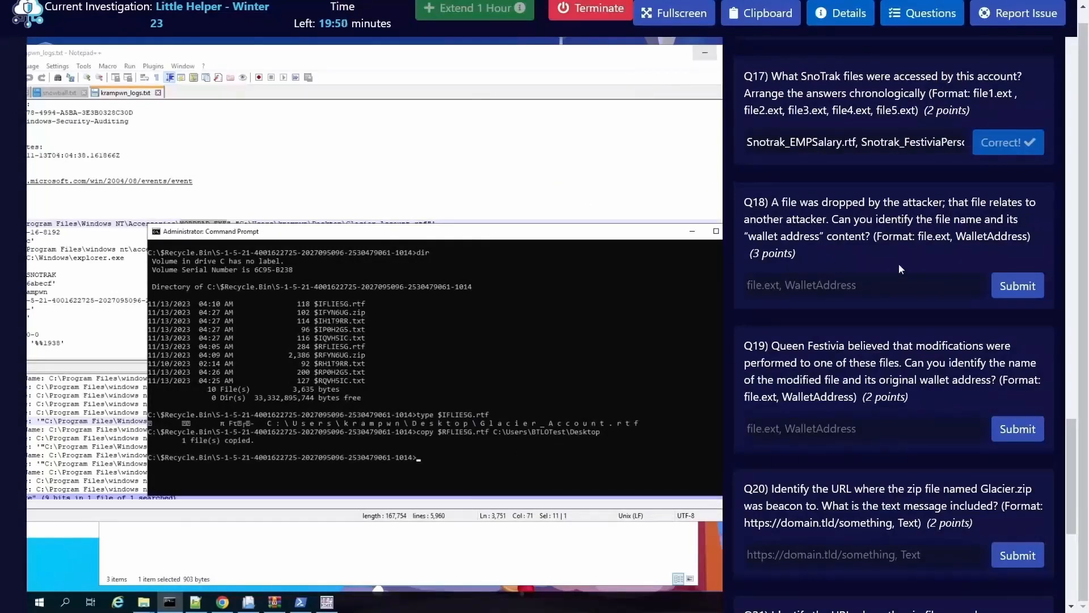
Step: Hide the questions and the log window, then open the recovered $RFLIE5G.rtf from the desktop and examine its Bitcoin wallet line
drag(534, 55, 590, 58)
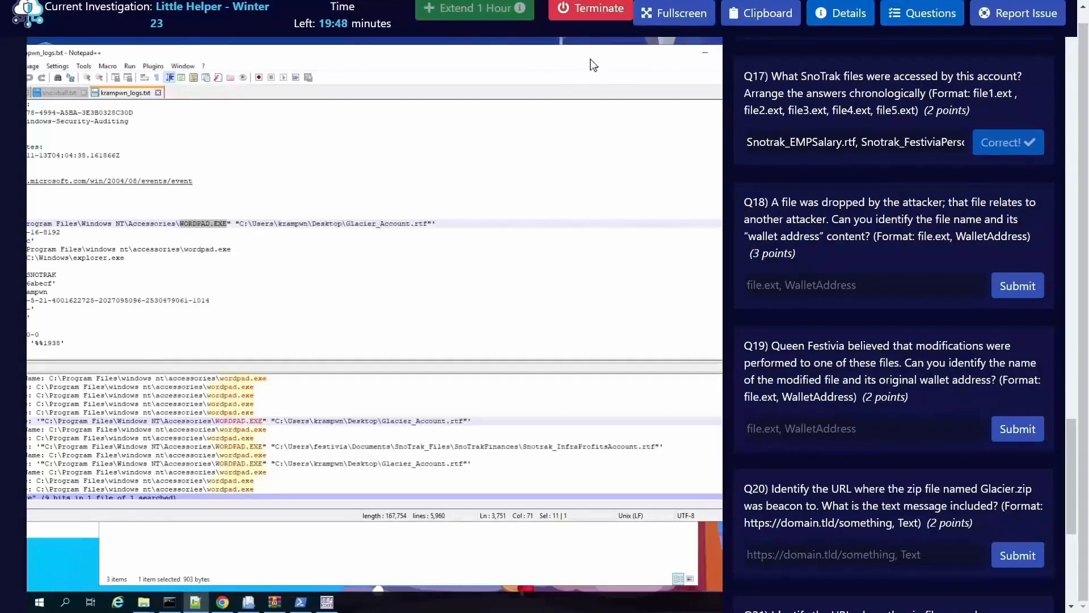
click(919, 15)
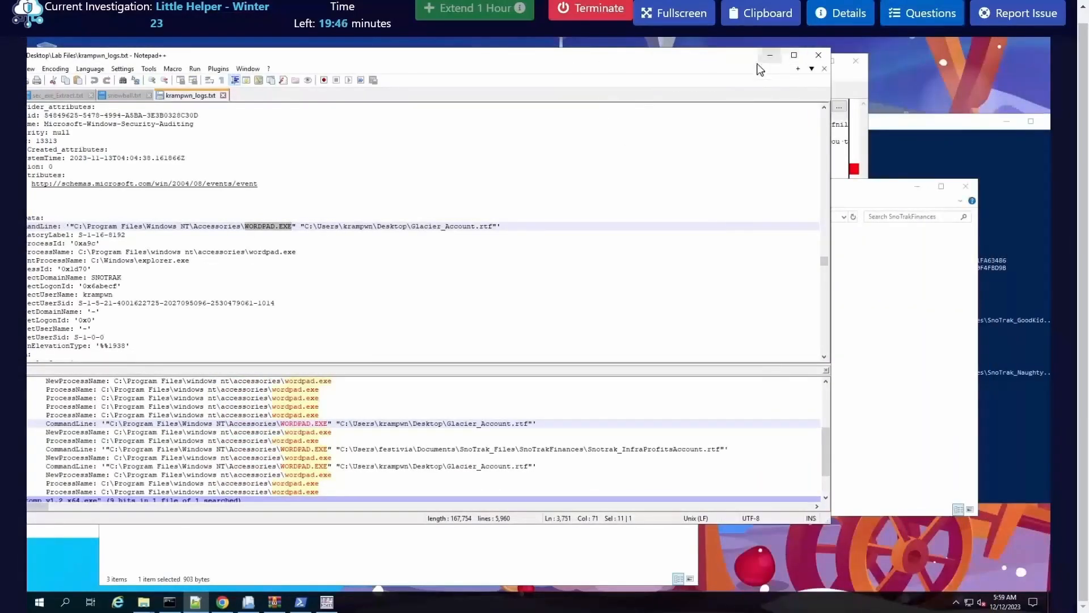
key(alt+Tab)
double_click(38, 333)
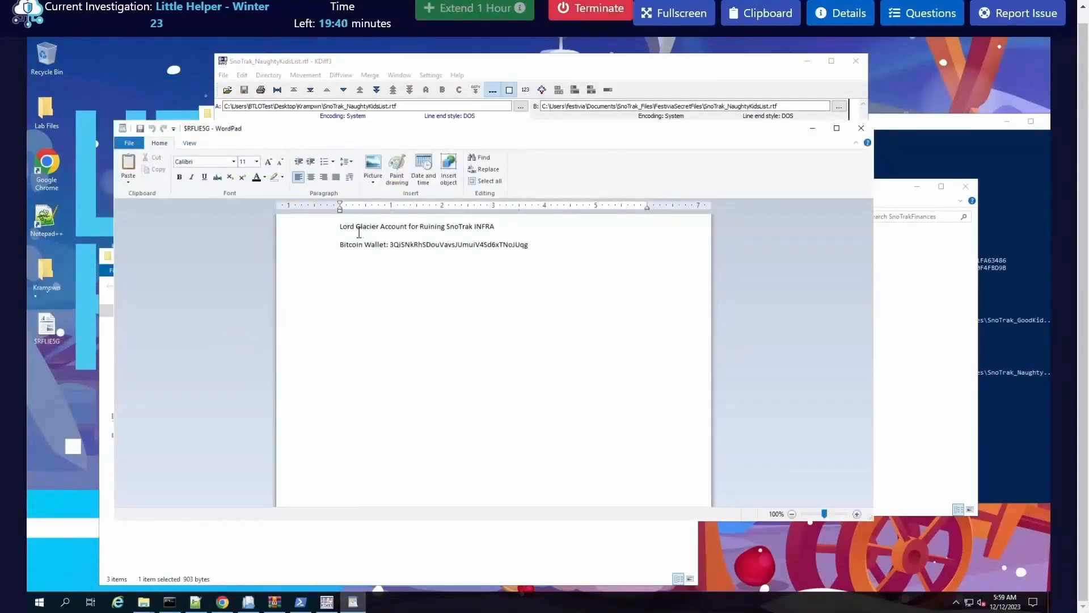
drag(418, 228, 448, 227)
click(479, 228)
double_click(413, 245)
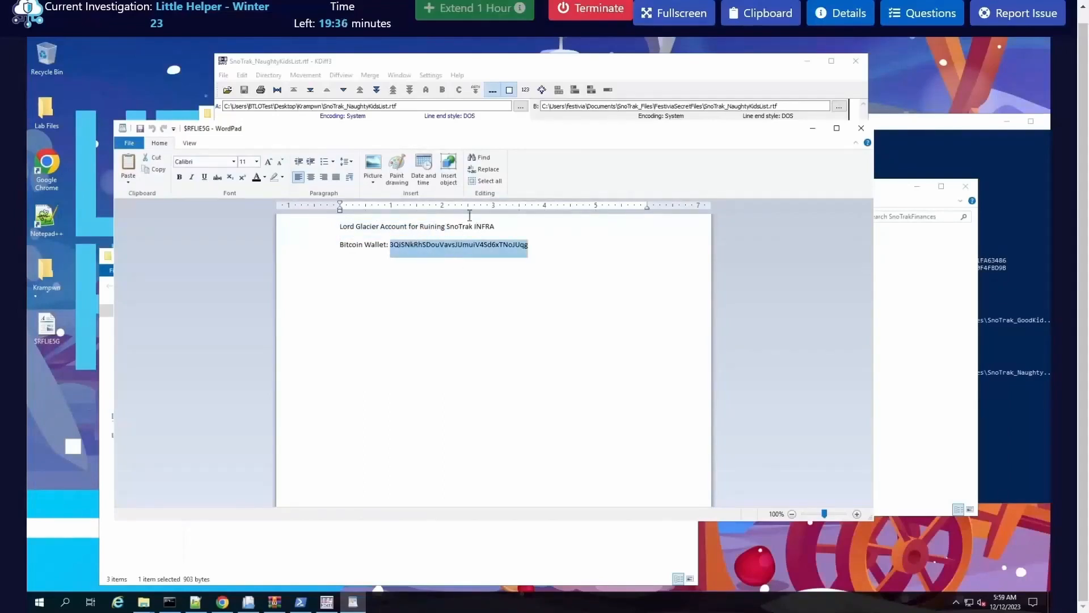
click(144, 602)
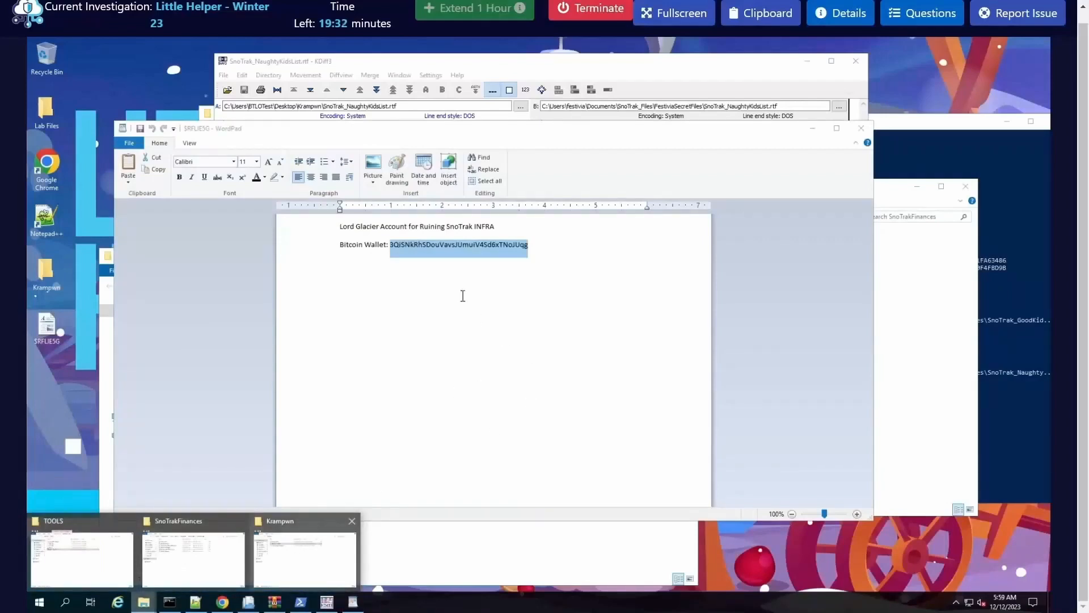
click(443, 245)
click(441, 244)
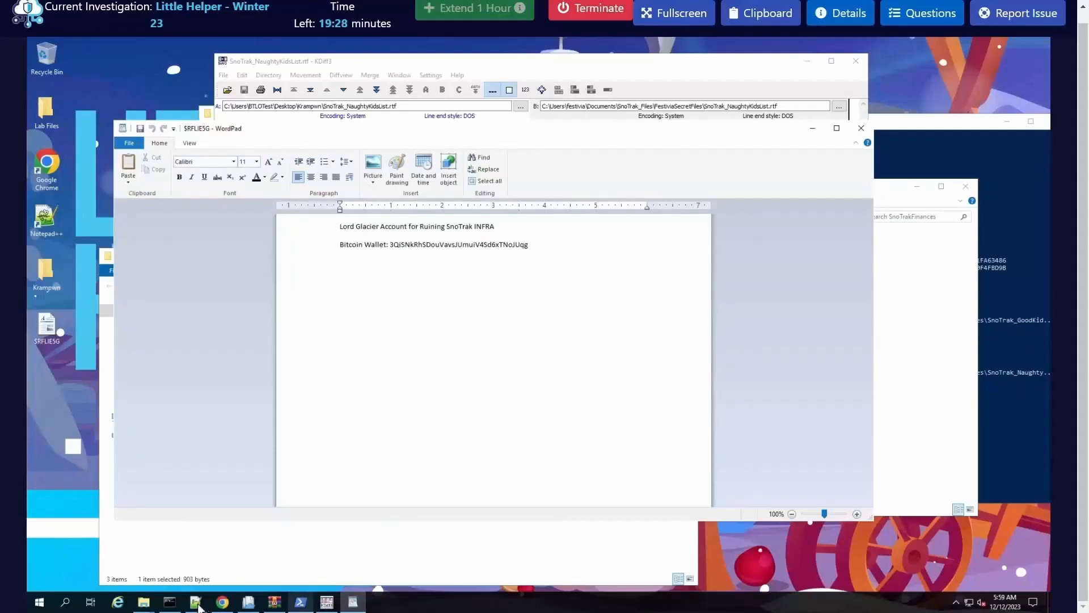
Step: Copy the file name Glacier_Account.rtf from the Notepad++ search results into the Q18 answer, followed by a comma
key(alt+Tab)
scroll(466, 425, down, 2)
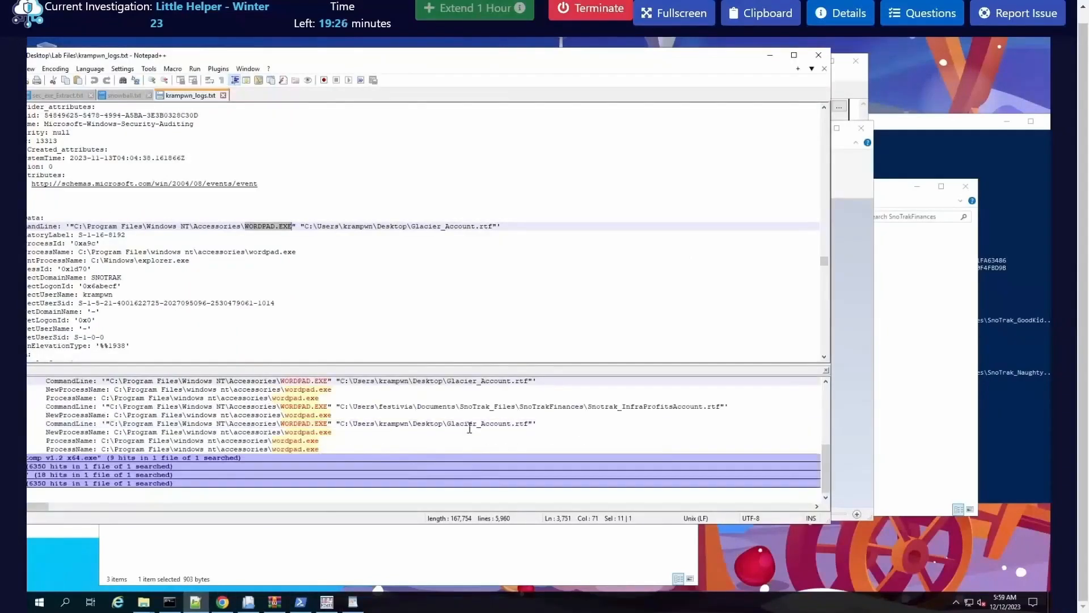
drag(447, 423, 528, 423)
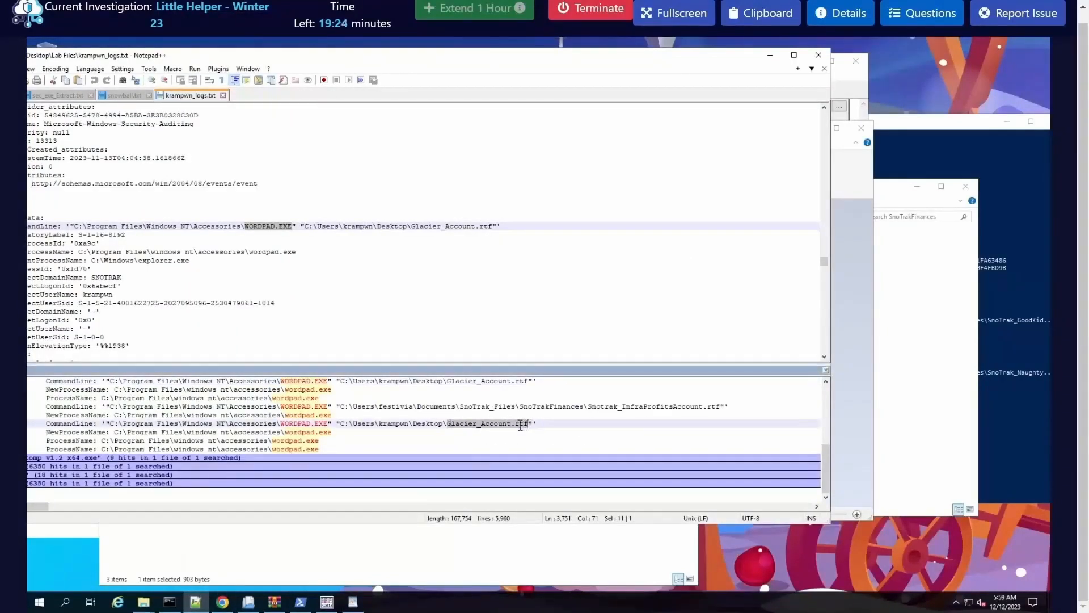
right_click(519, 425)
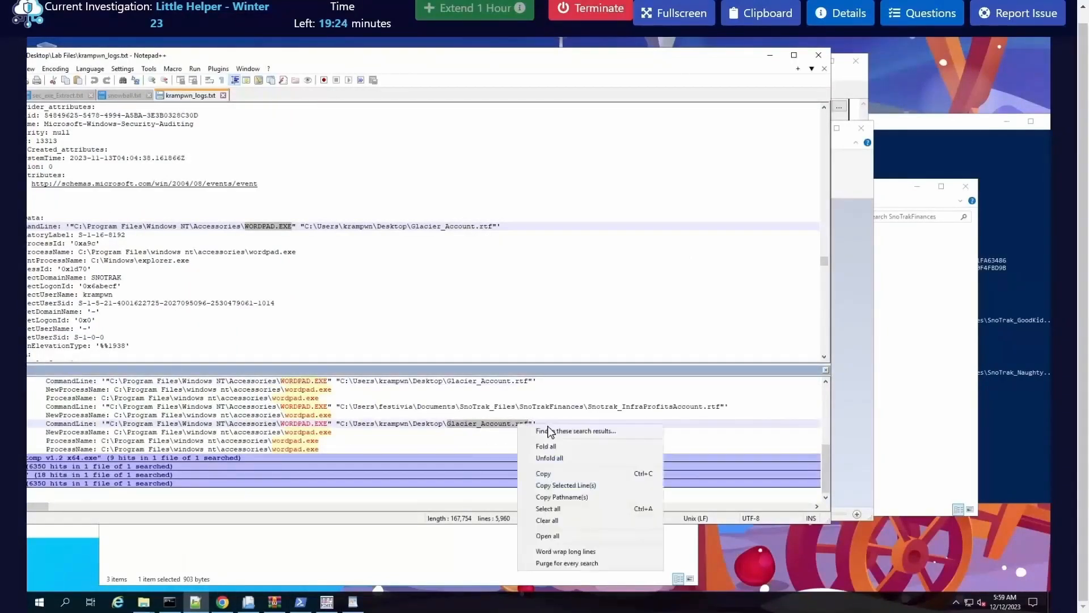
click(549, 474)
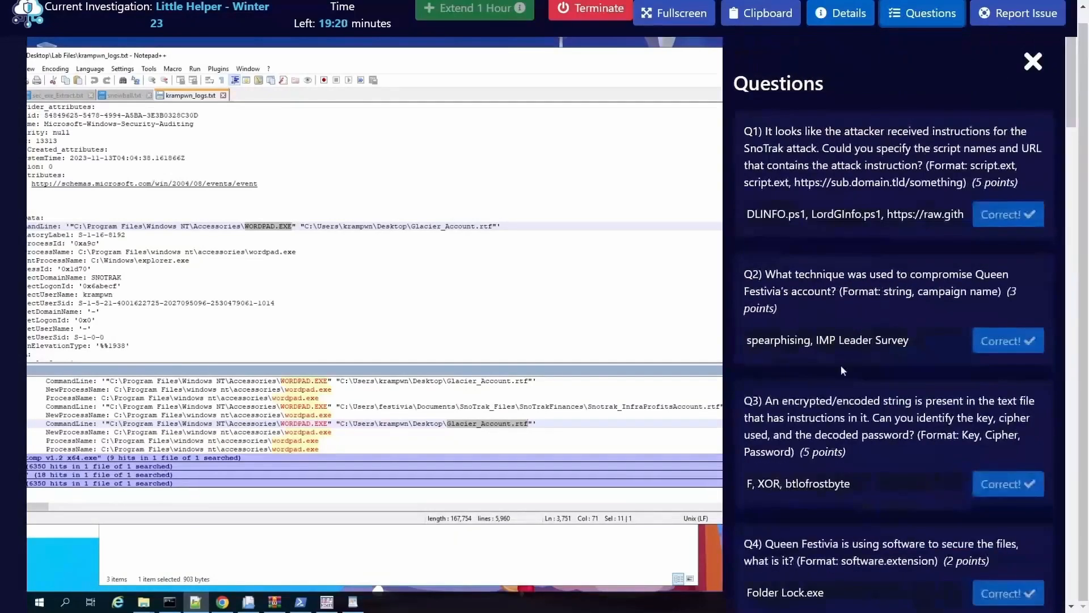
scroll(803, 484, down, 20)
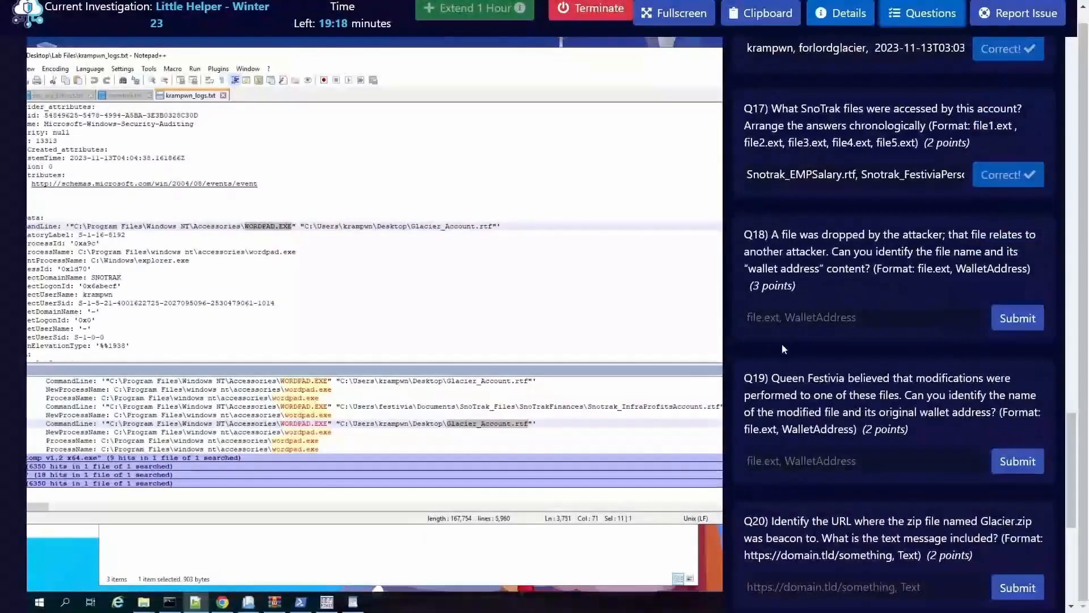
click(838, 321)
key(ctrl+v)
text(,)
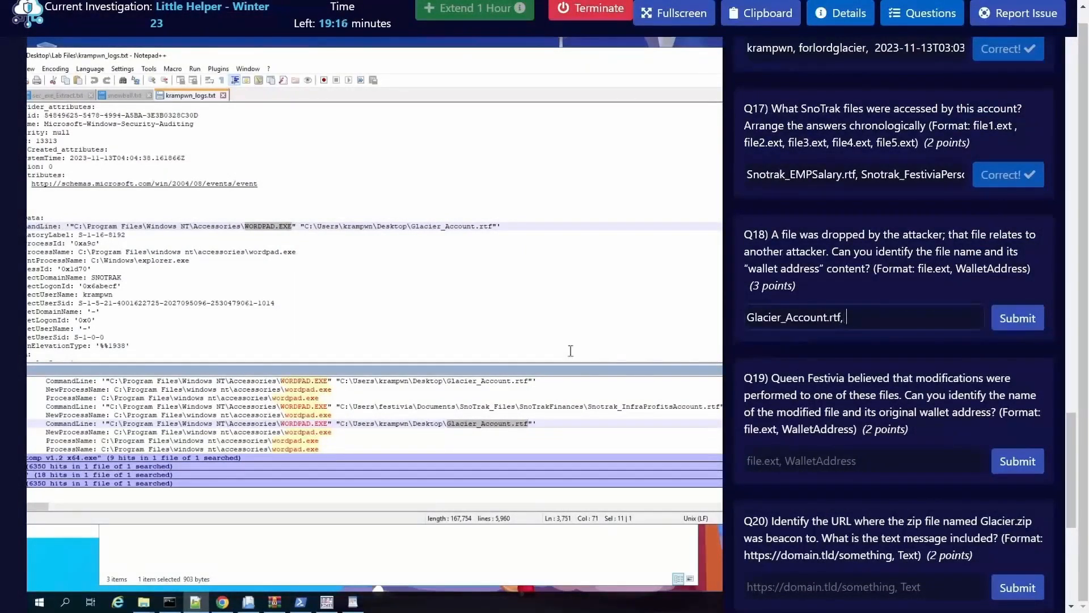
Step: Copy the Bitcoin wallet address from the recovered $RFLIE5G.rtf into the Q18 answer after Glacier_Account.rtf and submit it
click(666, 64)
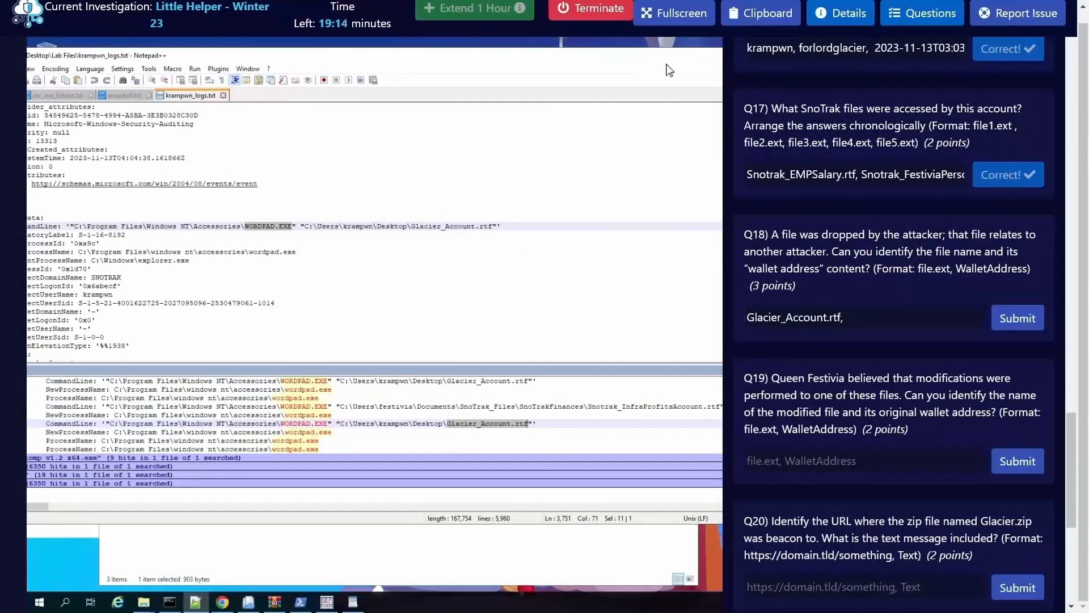
click(353, 602)
double_click(524, 246)
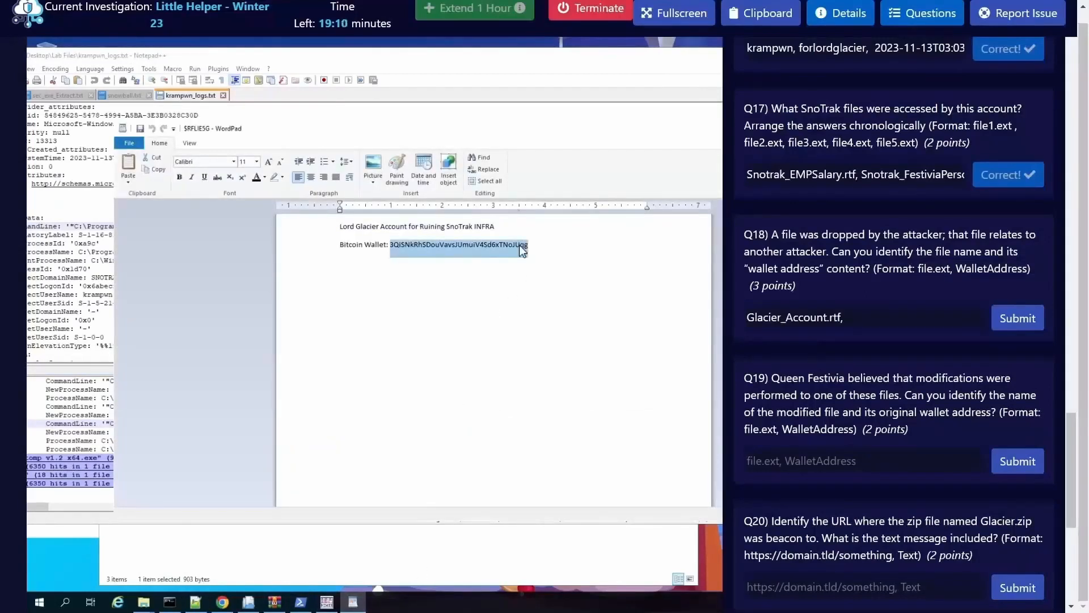
right_click(521, 246)
click(545, 266)
click(862, 315)
key(ctrl+v)
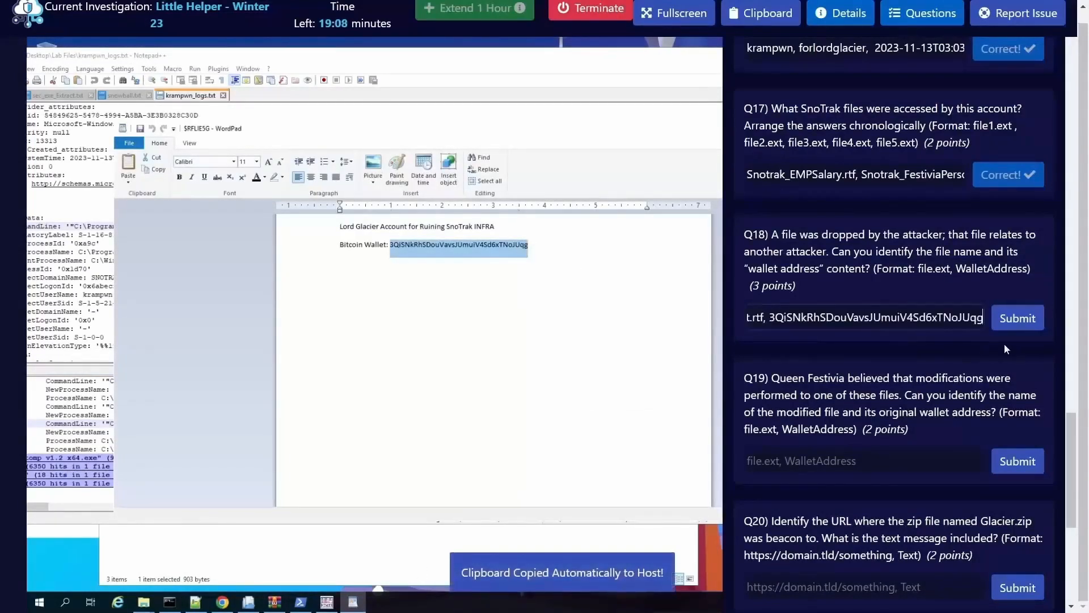
click(1018, 317)
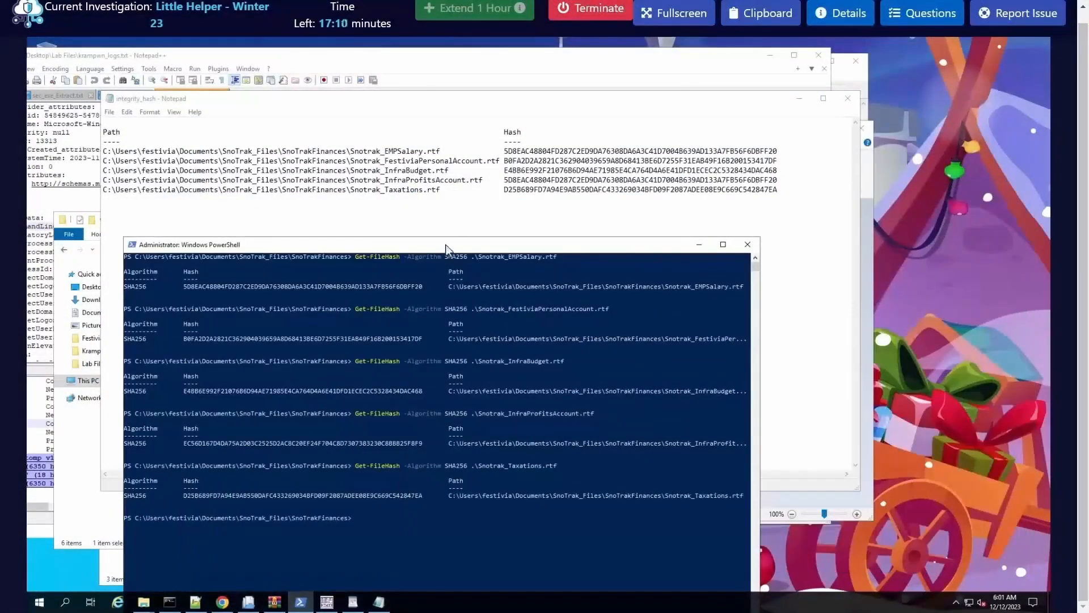
Step: Compare the SHA256 hashes in PowerShell with those listed in integrity_hash, and minimize both windows
drag(446, 248, 439, 211)
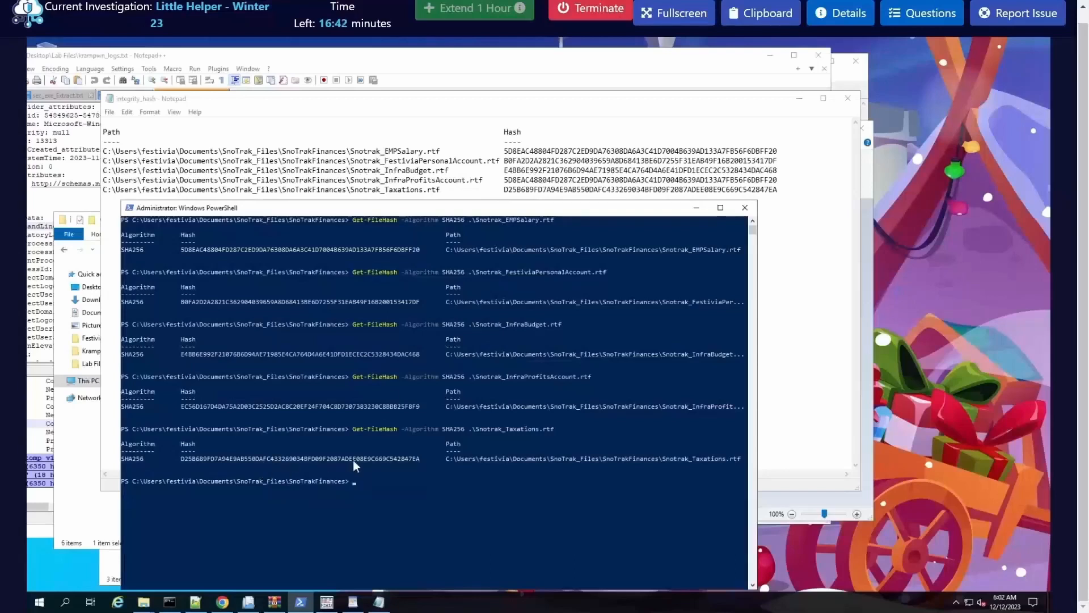
click(696, 207)
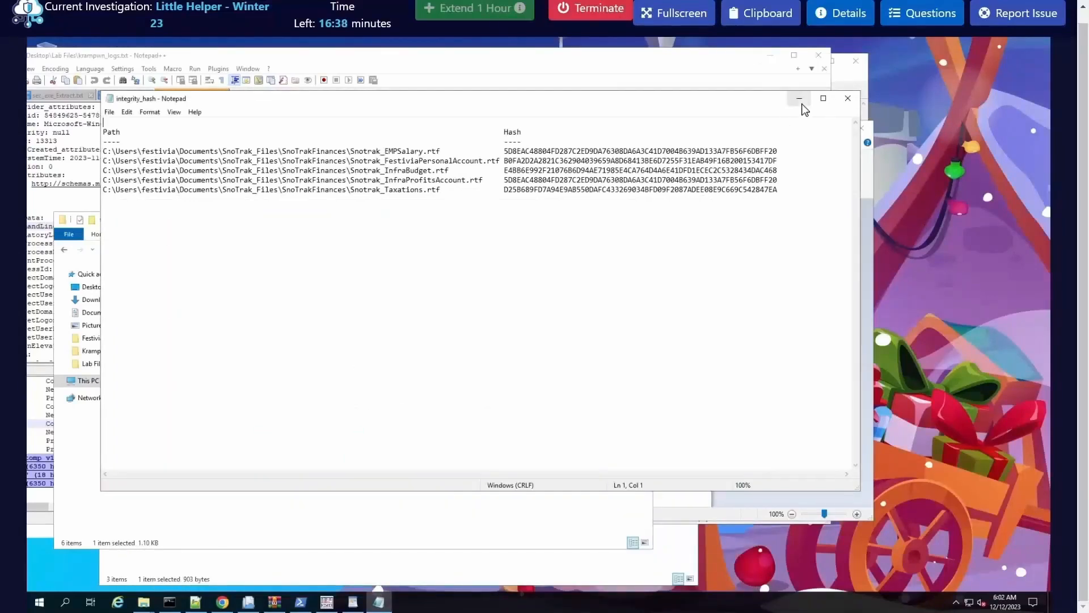
click(799, 98)
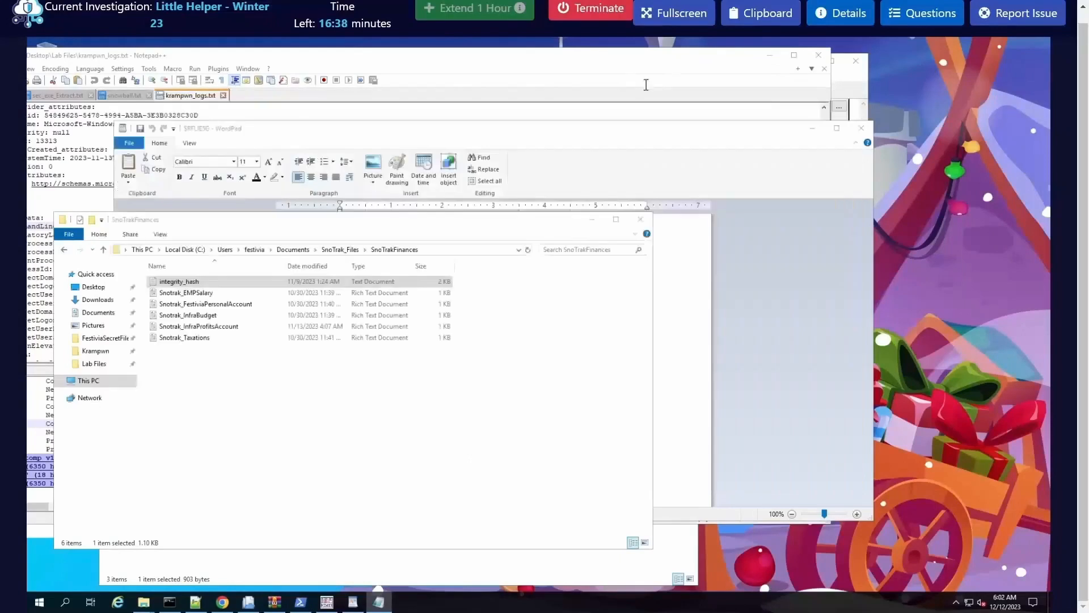
Step: Open Snotrak_InfraProfitsAccount from the SnoTrakFinances folder and highlight its Bitcoin wallet address
click(219, 327)
key(Return)
click(477, 258)
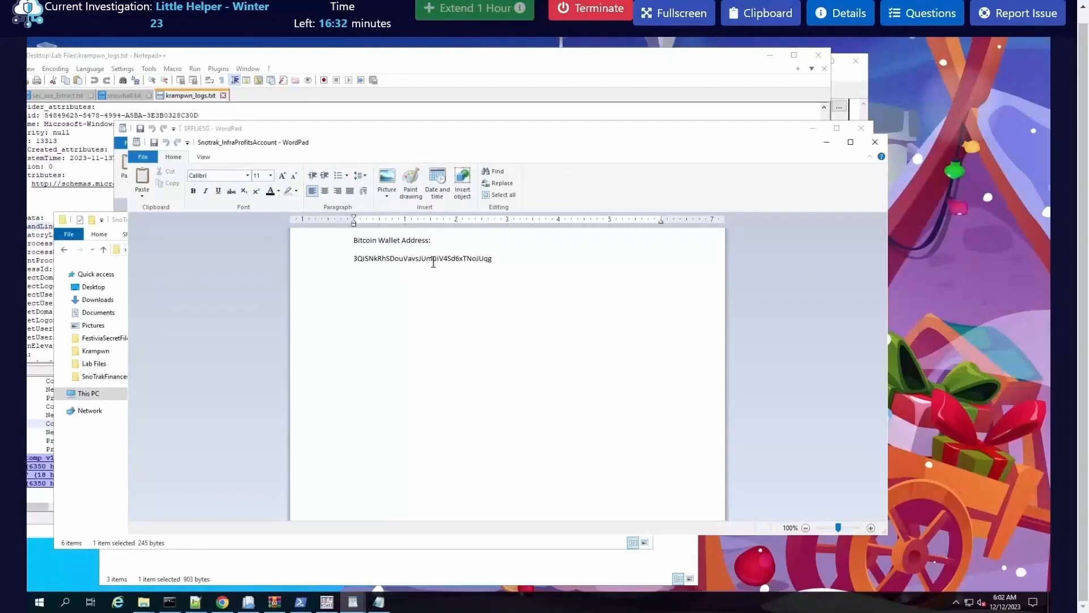
double_click(463, 296)
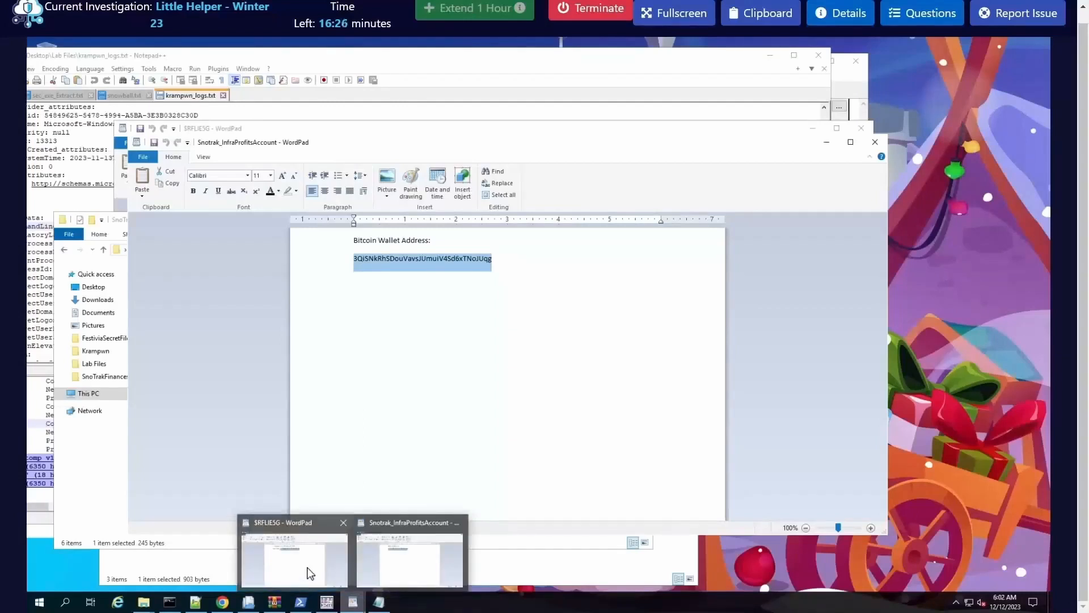
Step: Arrange the $RFLIE5G and Snotrak_InfraProfitsAccount documents so both are visible, and compare their wallet addresses
click(317, 573)
drag(431, 116, 511, 247)
click(821, 55)
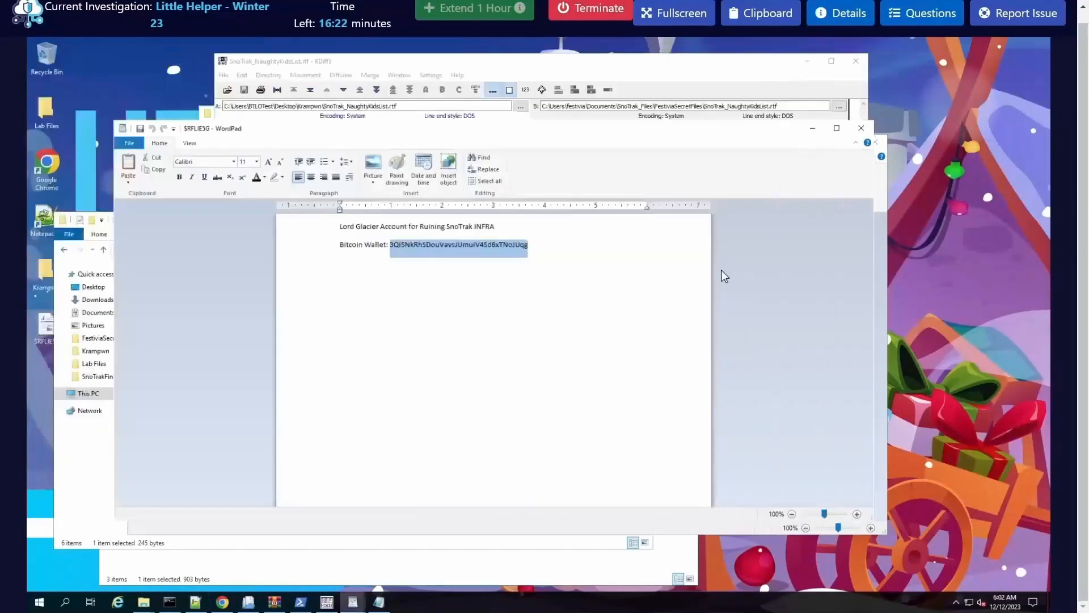
drag(523, 139, 675, 274)
drag(507, 147, 446, 97)
key(alt+Tab)
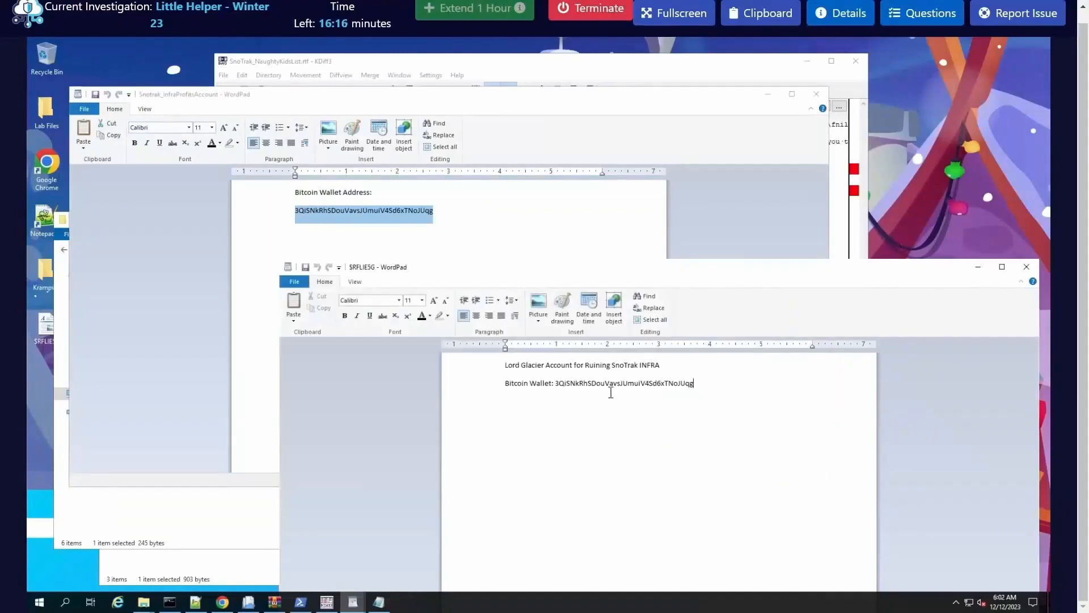
double_click(656, 389)
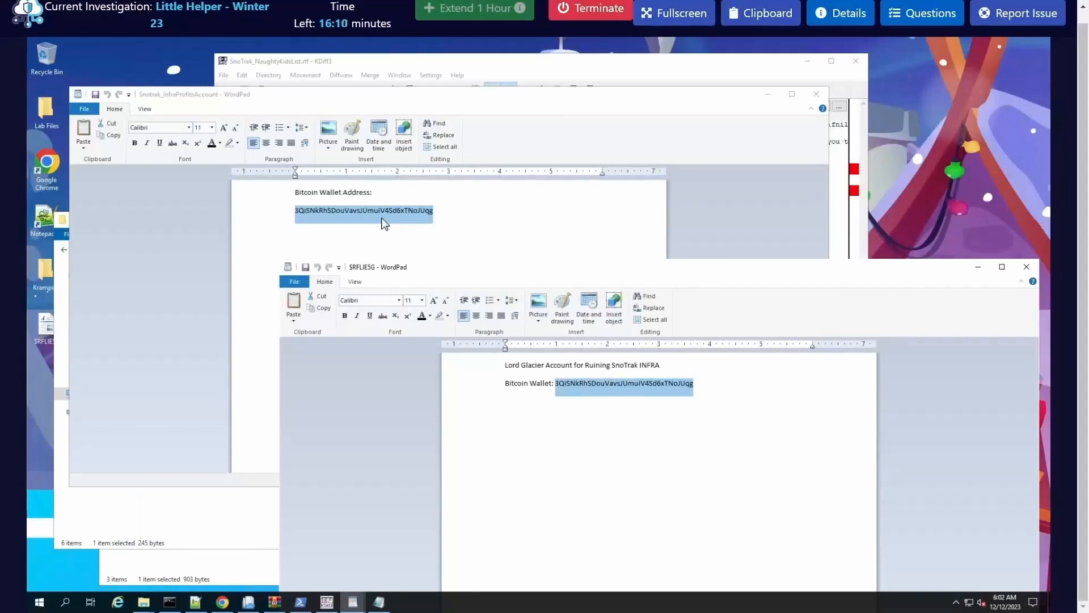
Step: Show the lab questions and read what Q19 asks about the modified file and its original wallet address
click(895, 16)
scroll(850, 408, down, 15)
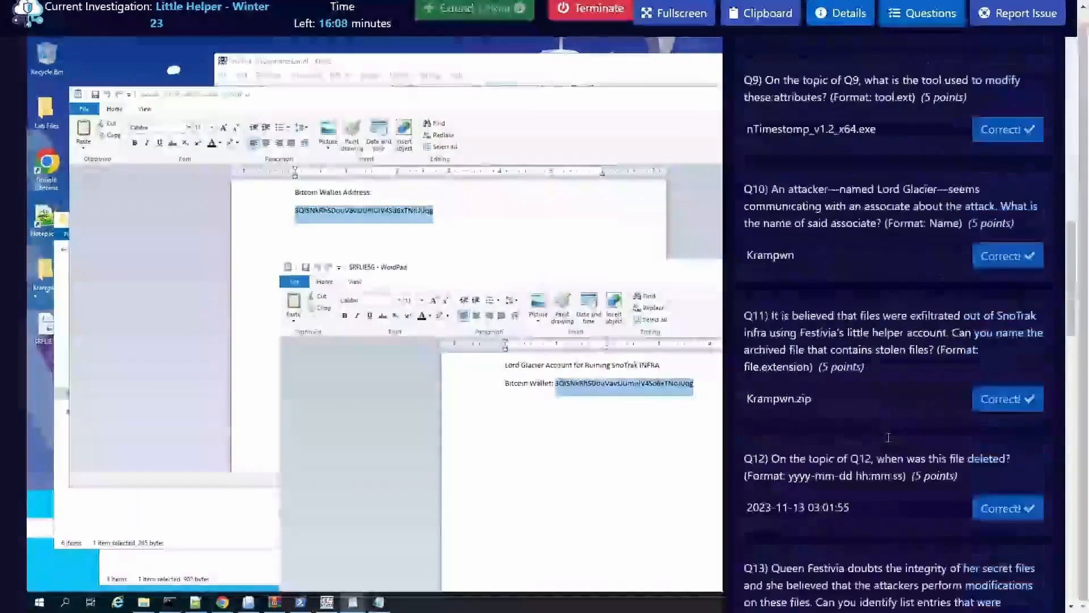
scroll(849, 408, down, 8)
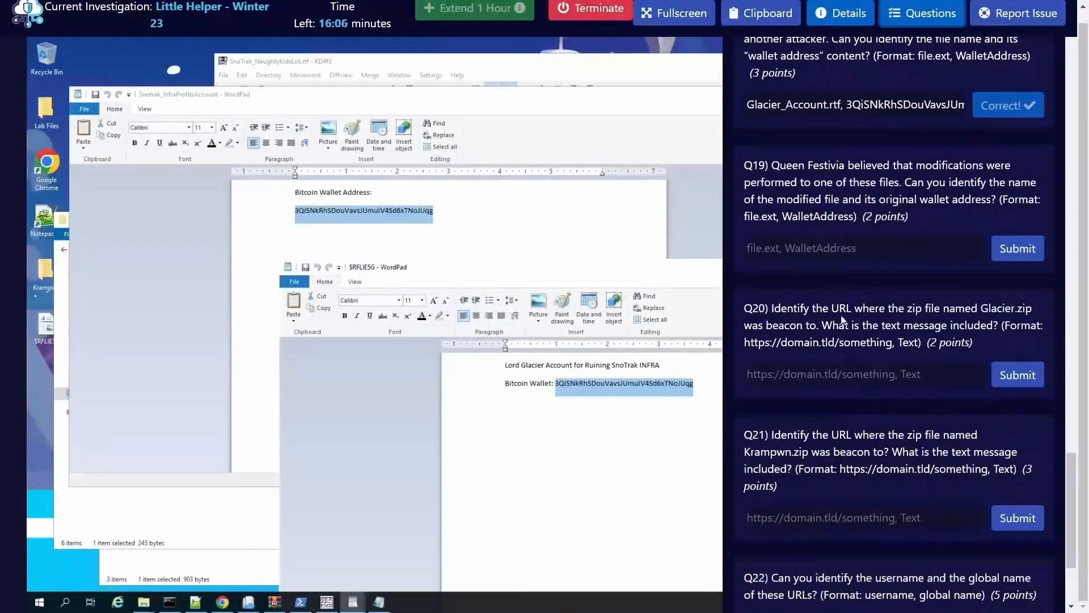
drag(804, 202, 910, 200)
Step: Clear the Command Prompt in the Recycle Bin folder with cls and hide the lab questions
click(170, 602)
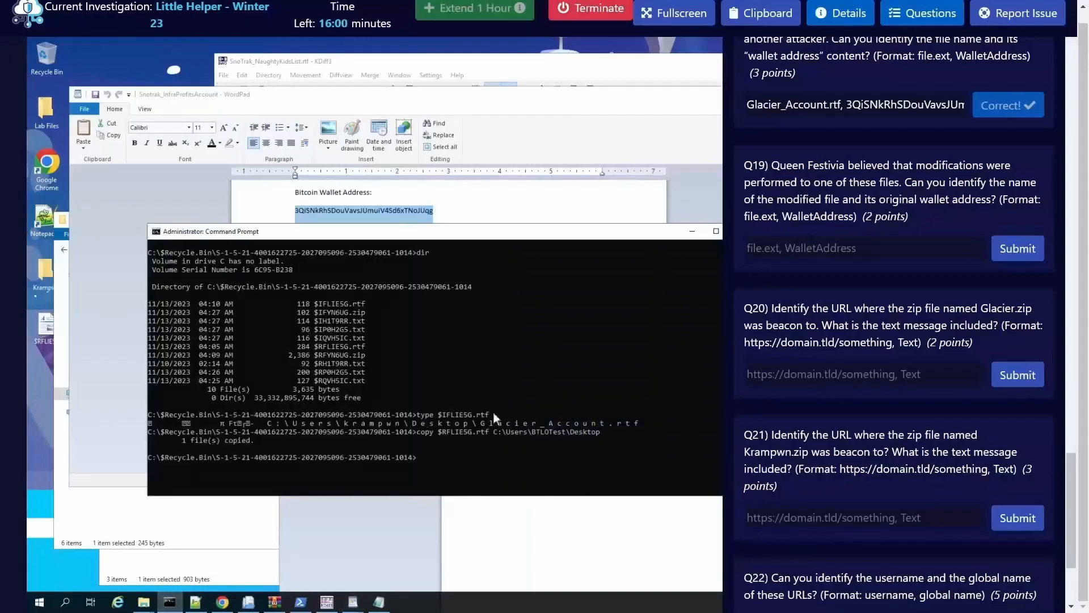
click(564, 415)
text(cls)
key(Return)
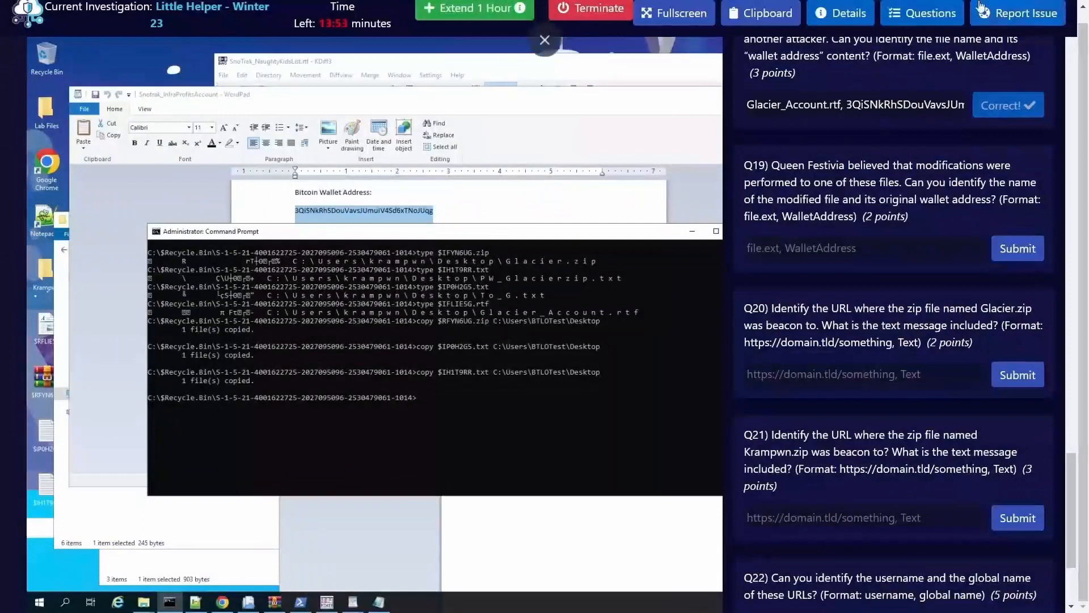
click(937, 16)
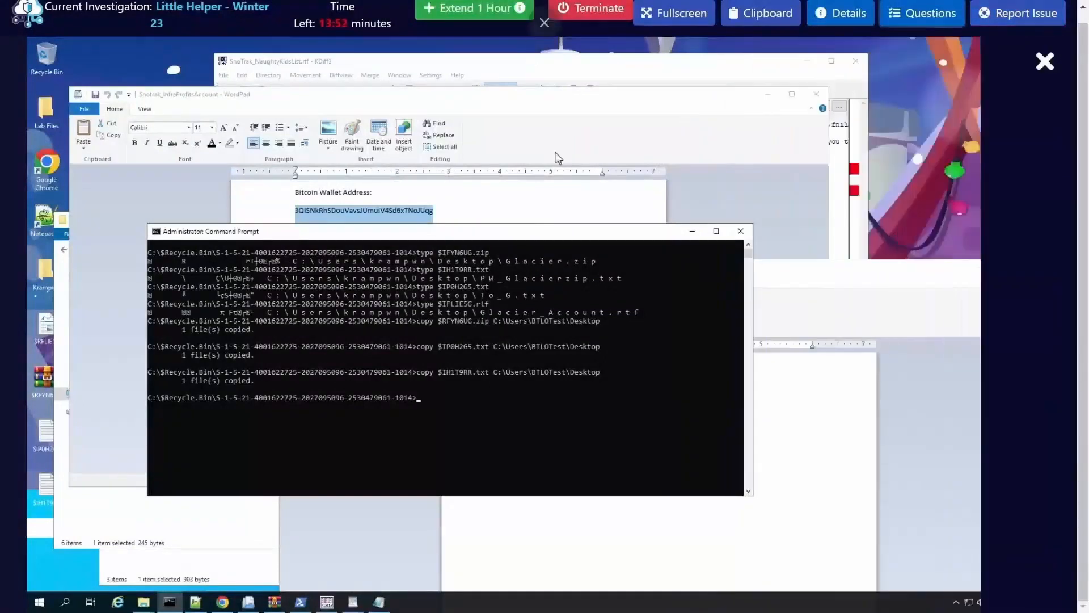
Step: Open $RFYN6UG.zip from the desktop and try to extract Snotrak_InfraProfitsAccount.rtf from its Glacier folder to C:\Users\BTLOTest\Desktop
double_click(41, 379)
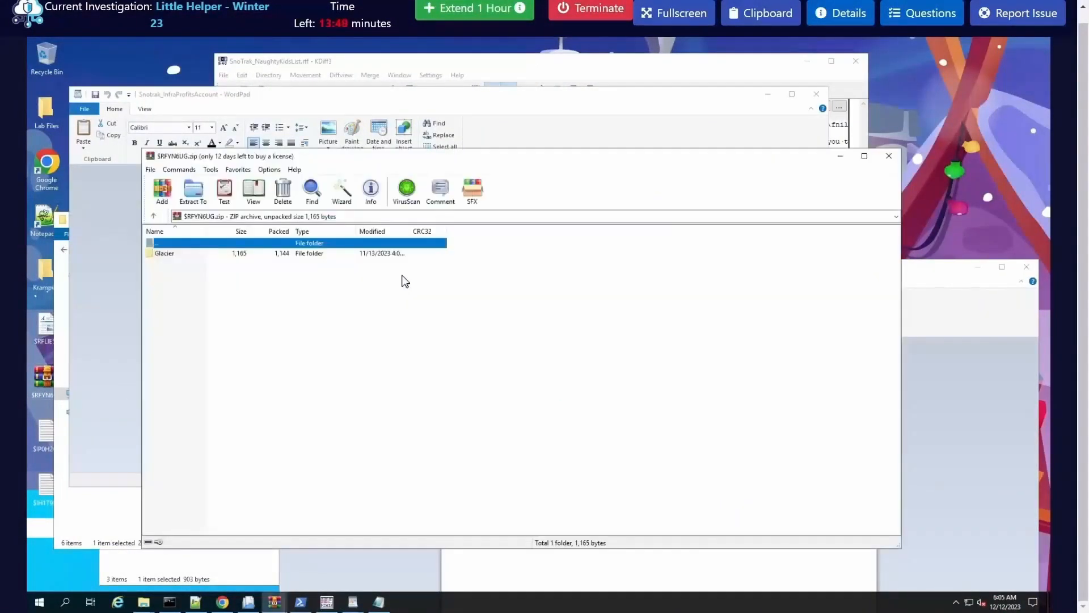
double_click(196, 257)
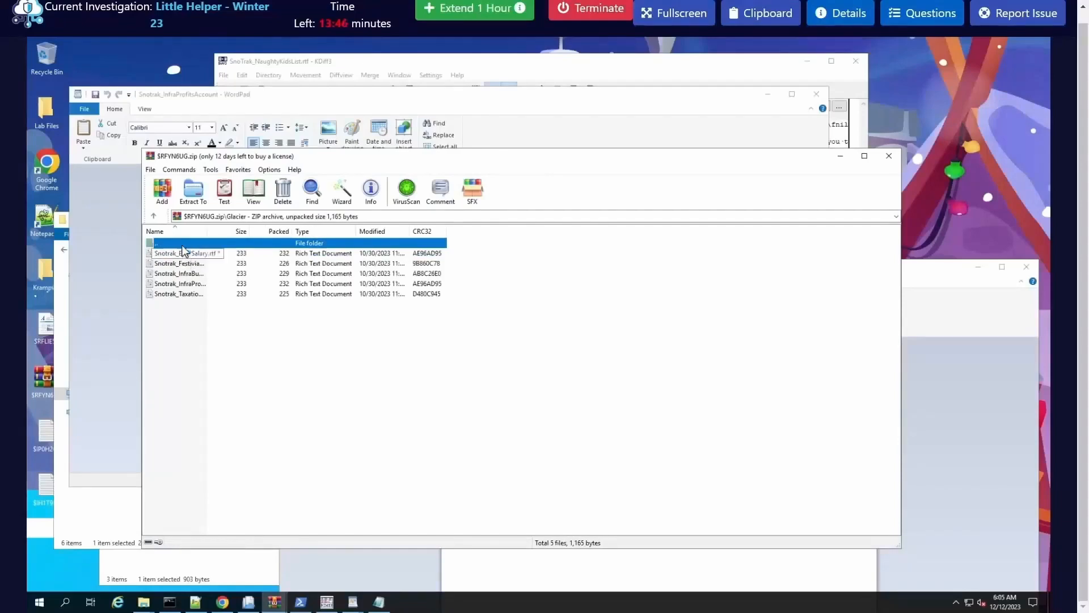
click(196, 284)
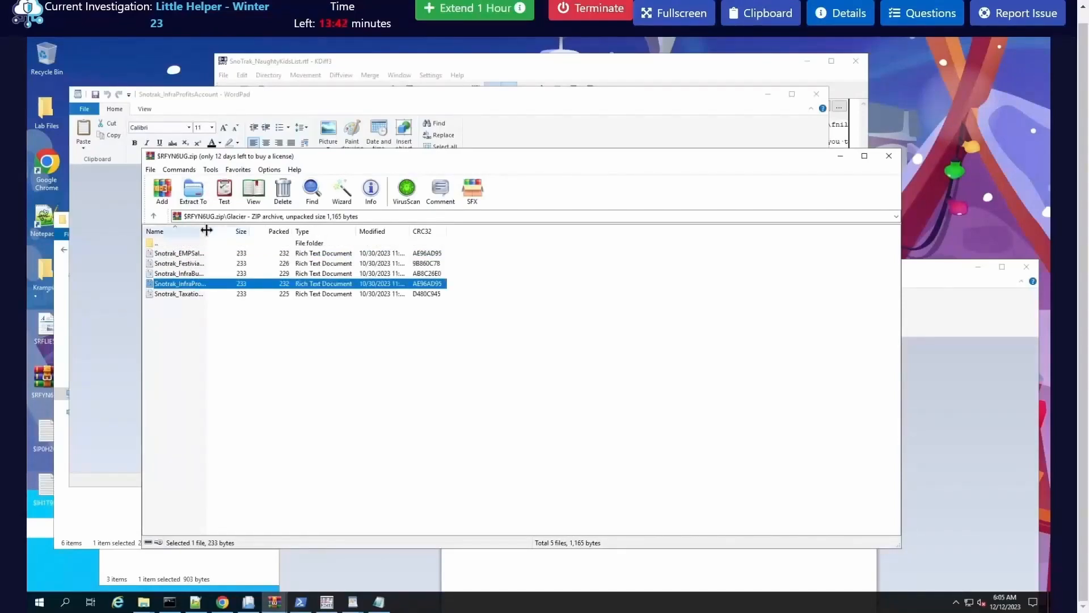
drag(213, 229, 295, 236)
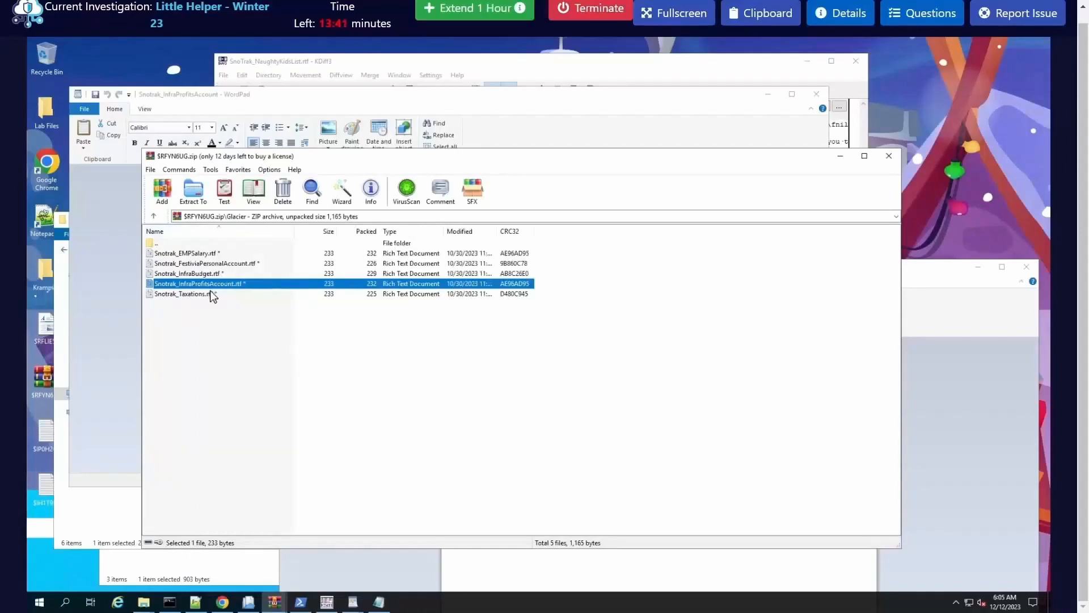
click(193, 190)
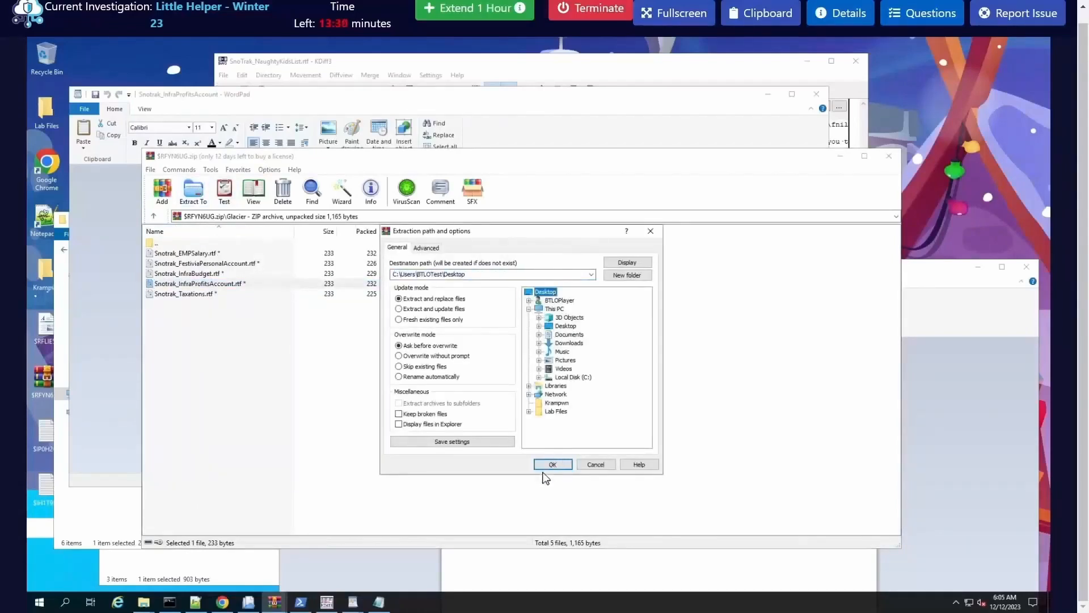
click(545, 467)
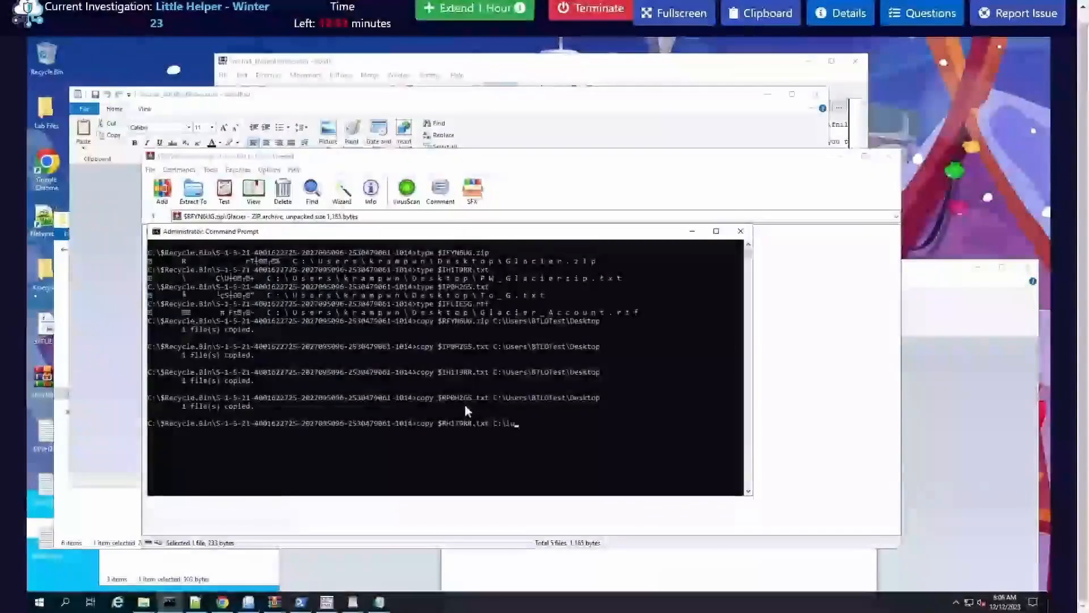
Step: Finish the command that copies $RH1T9RR.txt from the Recycle Bin folder to C:\Users\BTLOTest\Desktop and run it
text(Users\BTLOTest\De)
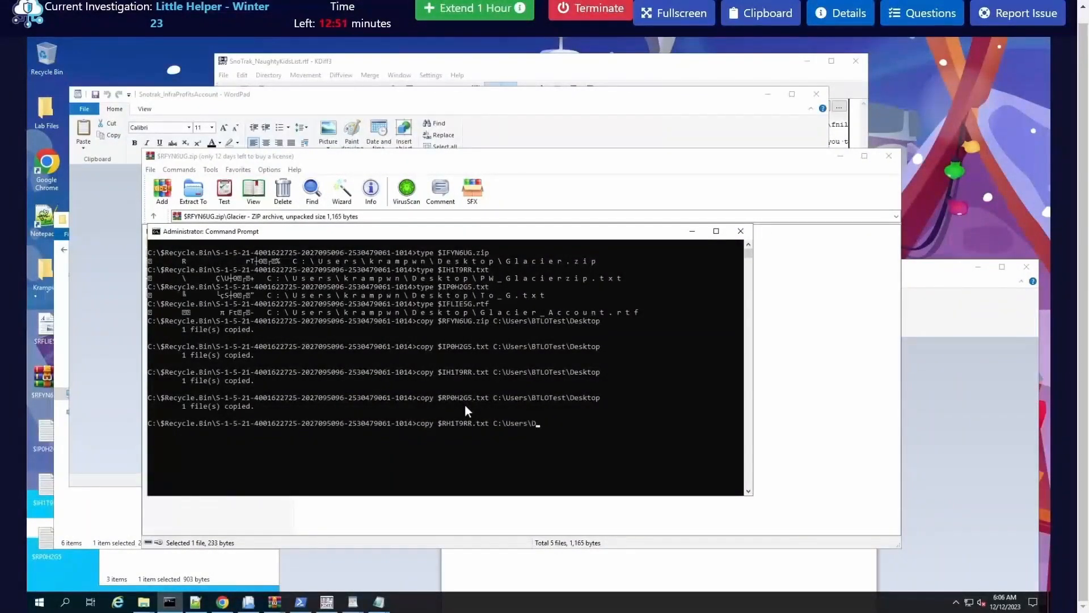
text(sktop)
key(Return)
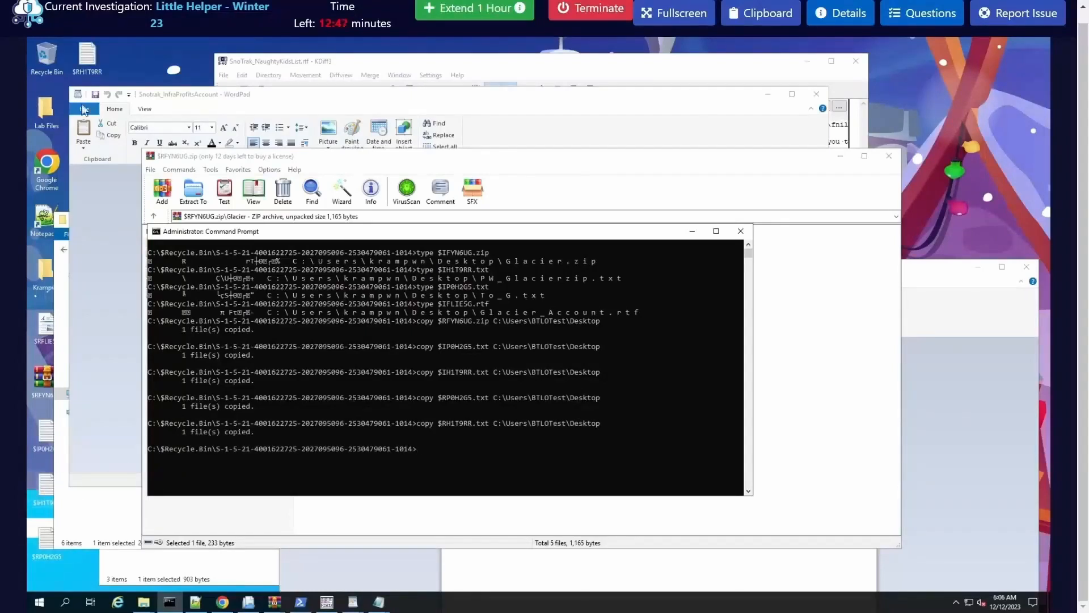
Step: Move the windows clear of the desktop icons, open $RP0H2GS.txt and copy its entire encoded text
drag(229, 98, 328, 100)
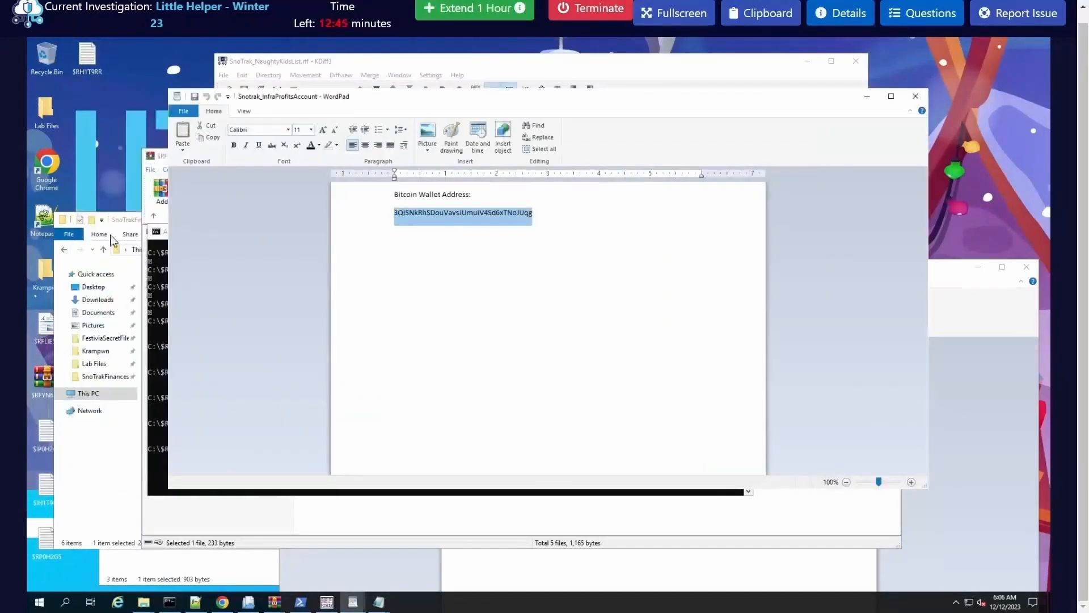
drag(129, 227, 247, 233)
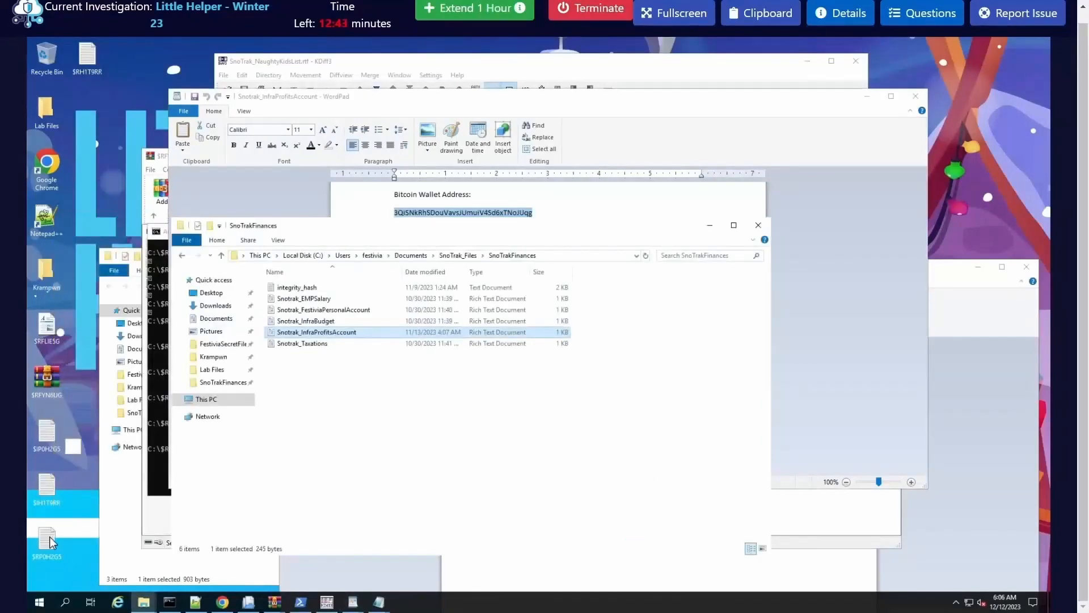
key(ctrl+a)
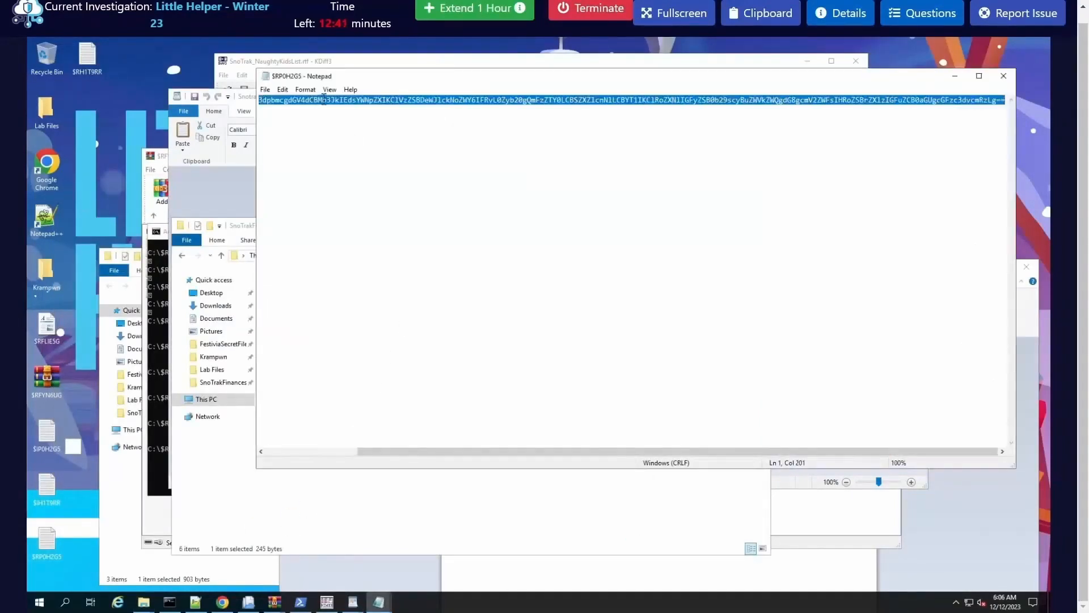
right_click(321, 100)
click(362, 134)
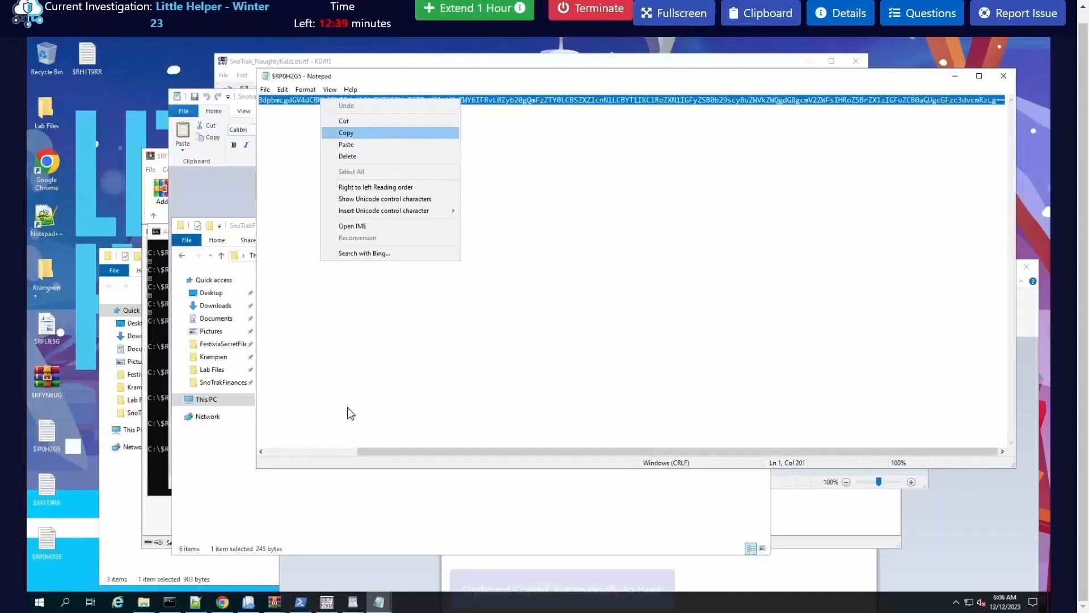
Step: Switch to CyberChef in Chrome and replace its input with the text copied from $RP0H2GS.txt
click(222, 602)
click(594, 163)
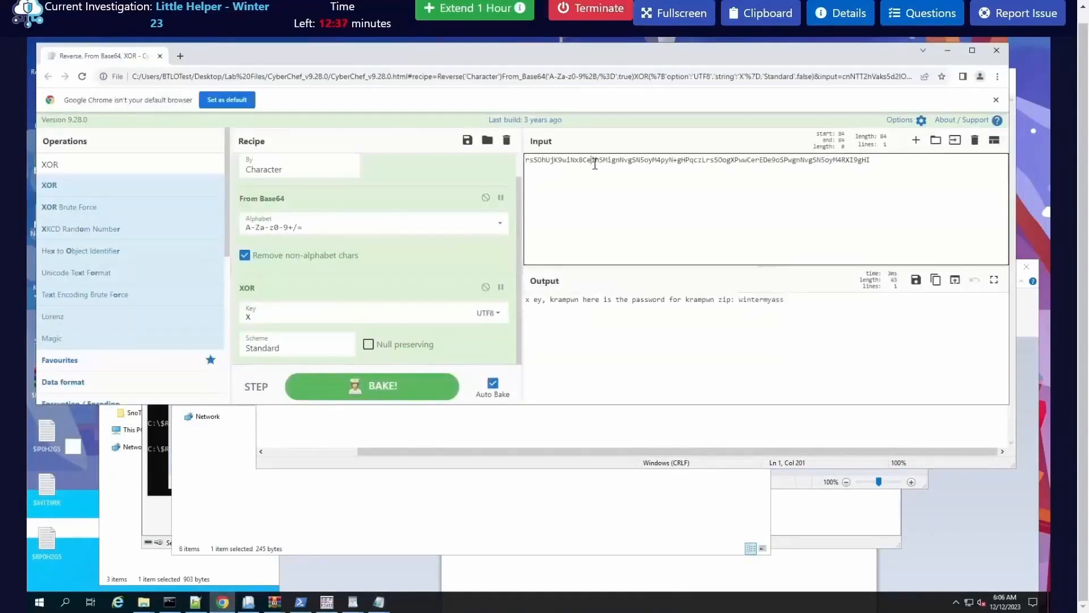
key(ctrl+a)
key(ctrl+v)
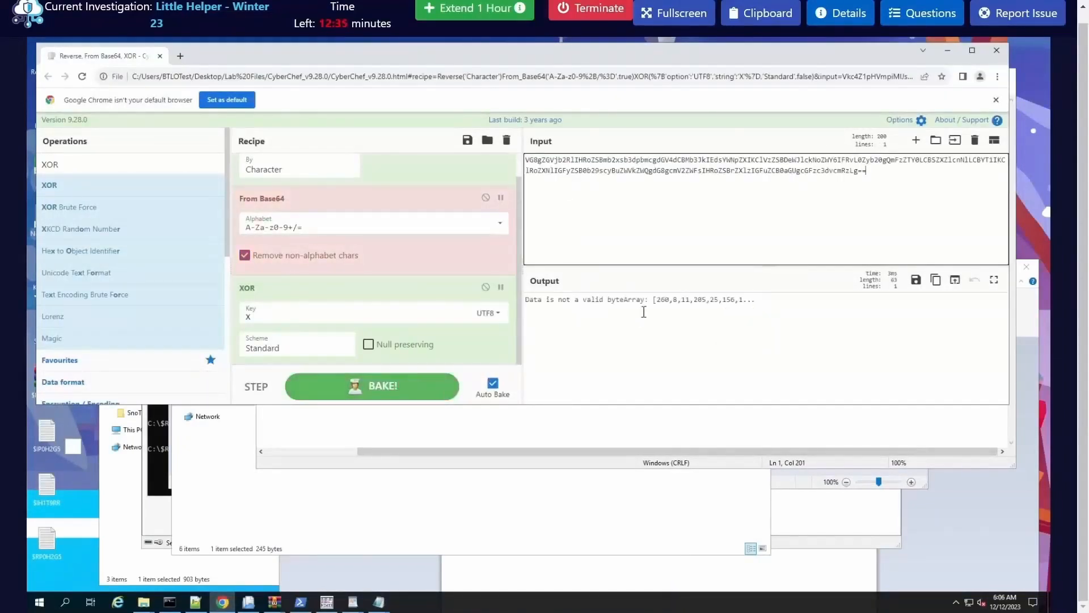
Step: Remove the XOR and Reverse operations from the recipe, leaving only From Base64, and read the decoded message
drag(295, 285, 166, 273)
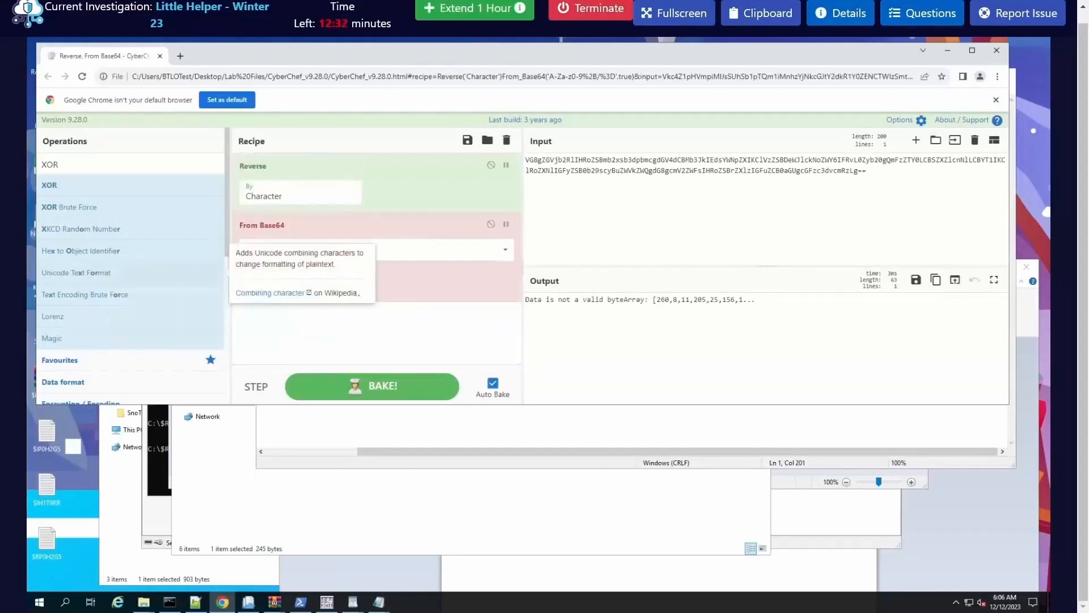
click(593, 186)
key(ctrl+a)
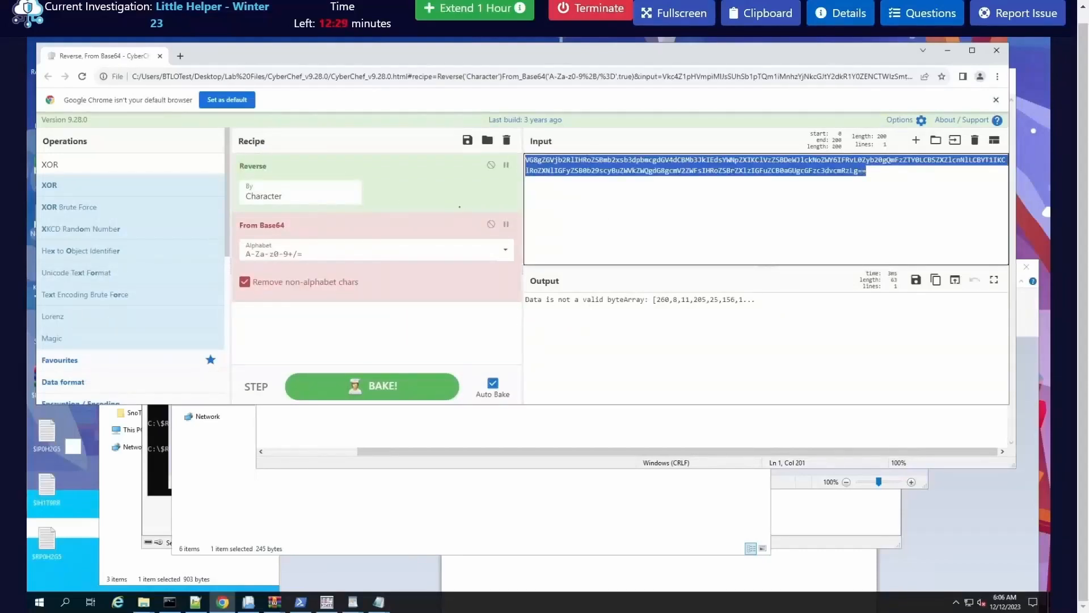
drag(165, 177, 165, 184)
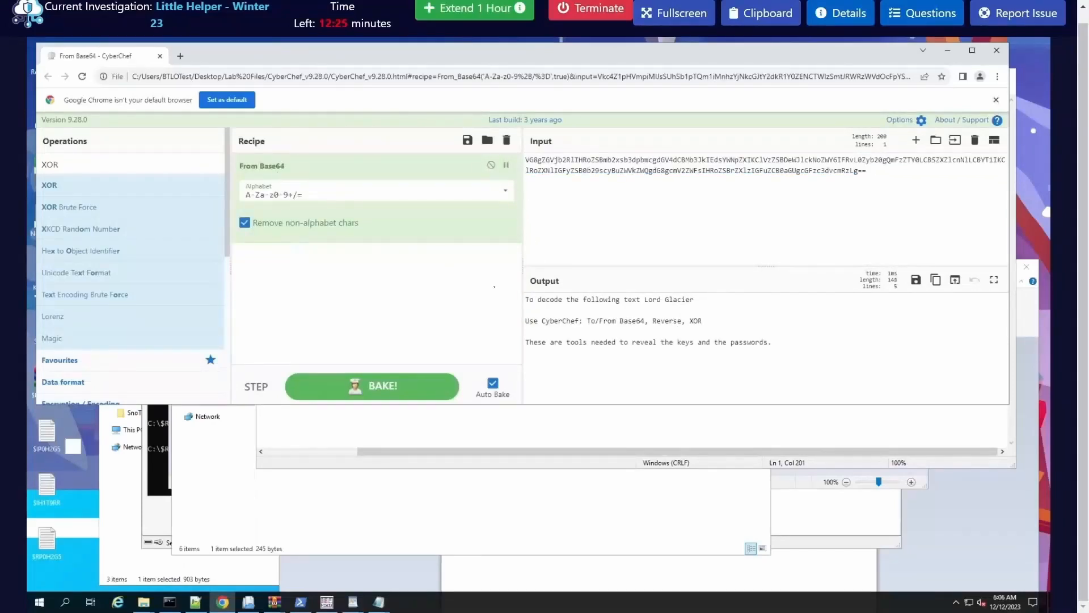
click(674, 324)
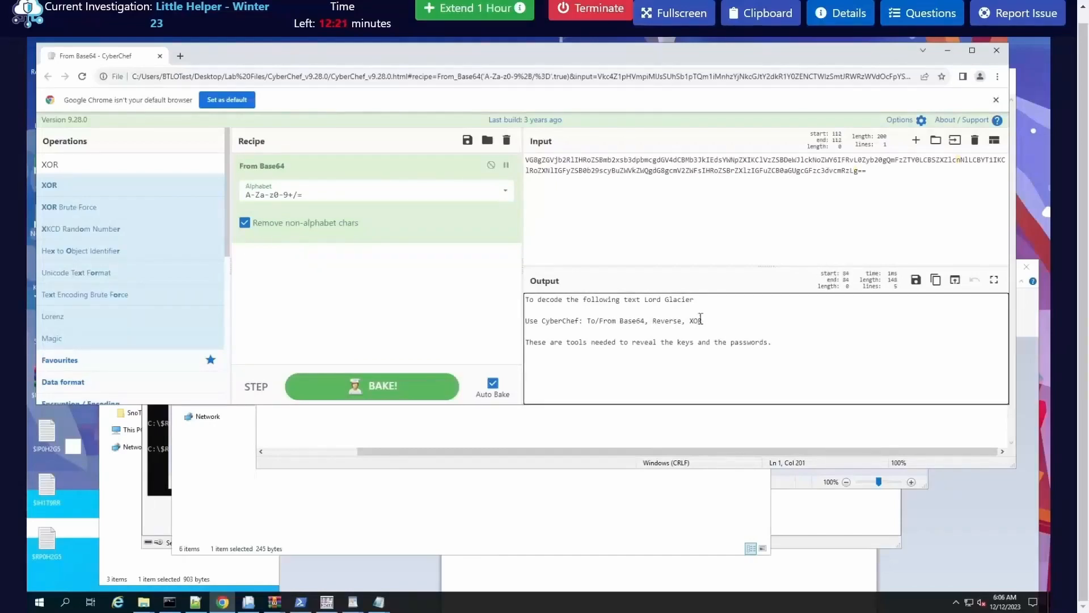
Step: Move the browser clear of the desktop icons, open $RH1T9RR.txt and copy its entire encoded text
click(632, 322)
drag(704, 47, 788, 79)
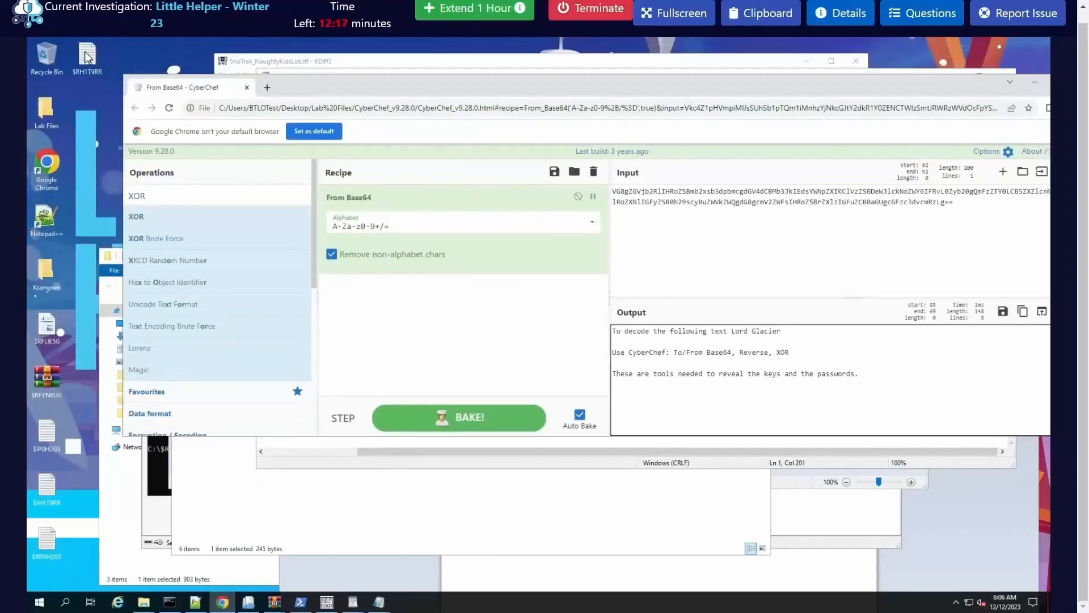
double_click(86, 56)
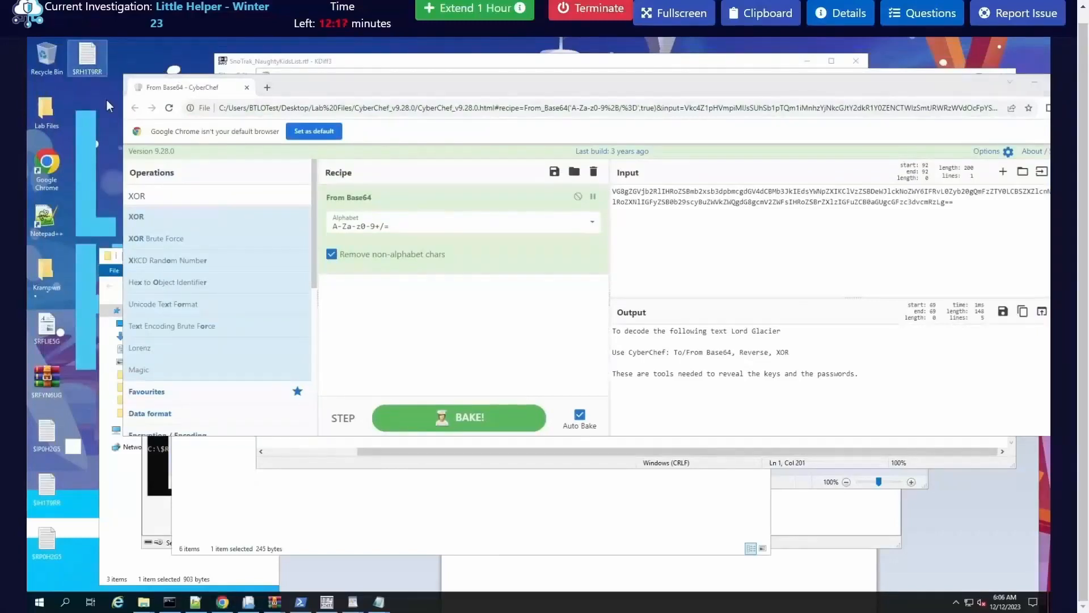
key(ctrl+a)
key(ctrl+c)
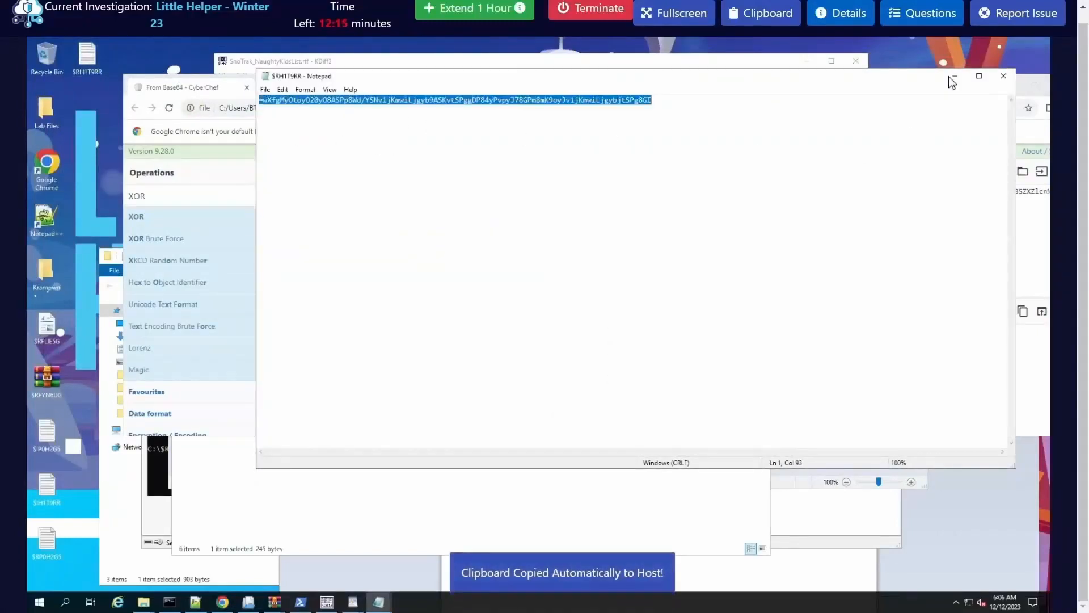
Step: Return to CyberChef and replace its input with the text copied from $RH1T9RR.txt
click(954, 77)
drag(705, 88, 552, 72)
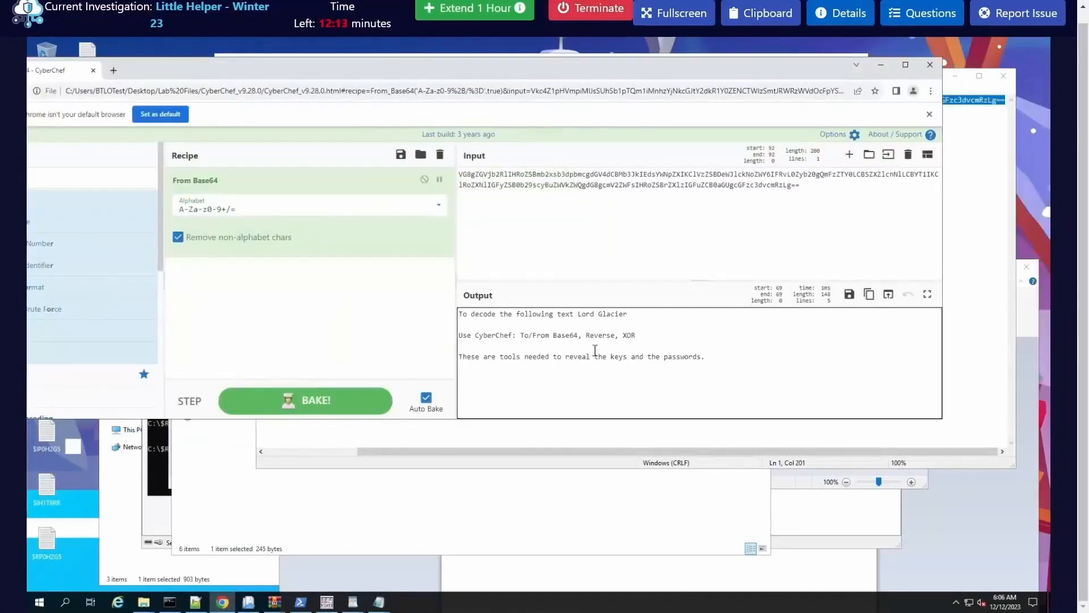
key(ctrl+a)
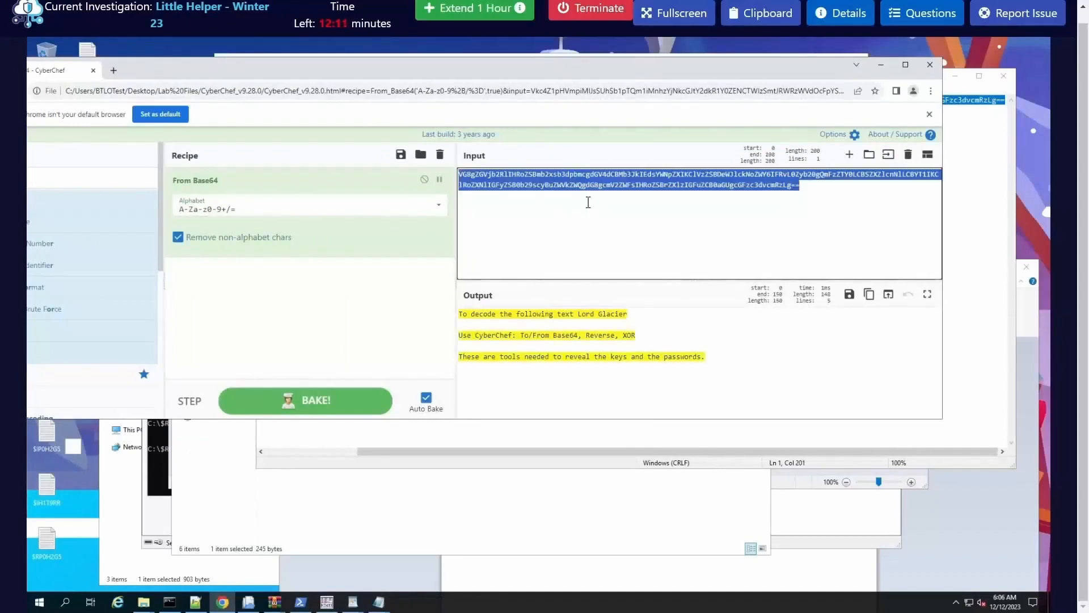
key(ctrl+v)
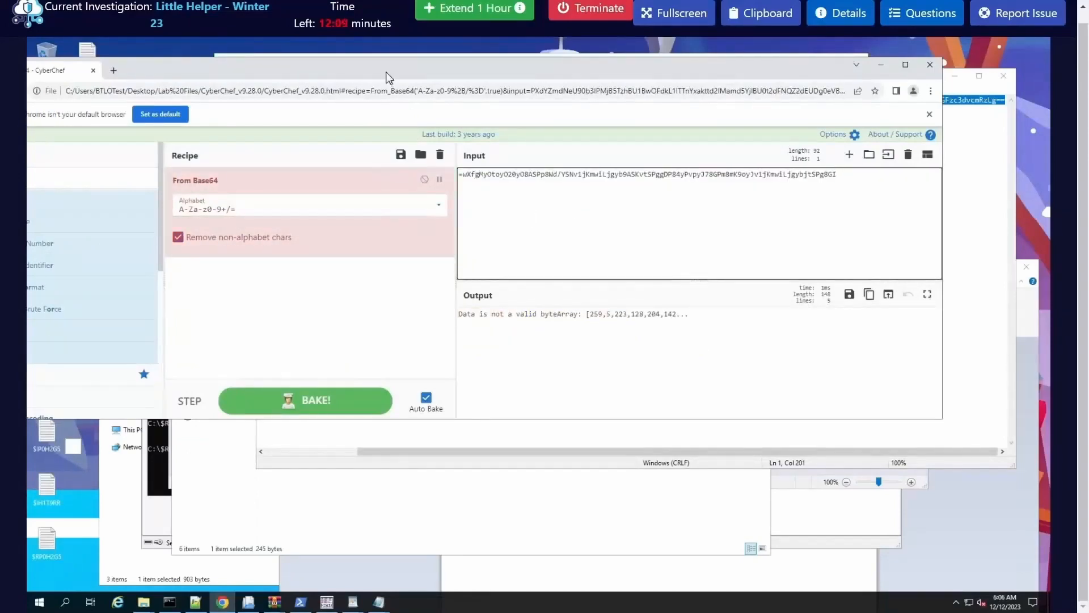
Step: Add a Reverse operation before From Base64 in the recipe and an XOR operation after it
drag(390, 78, 446, 77)
double_click(94, 181)
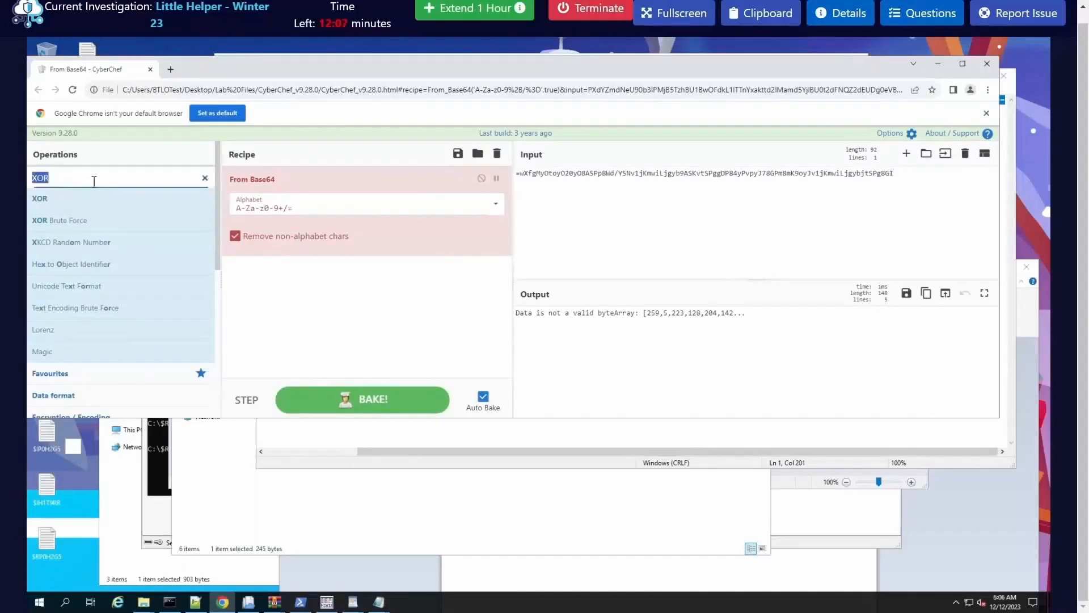
text(rev)
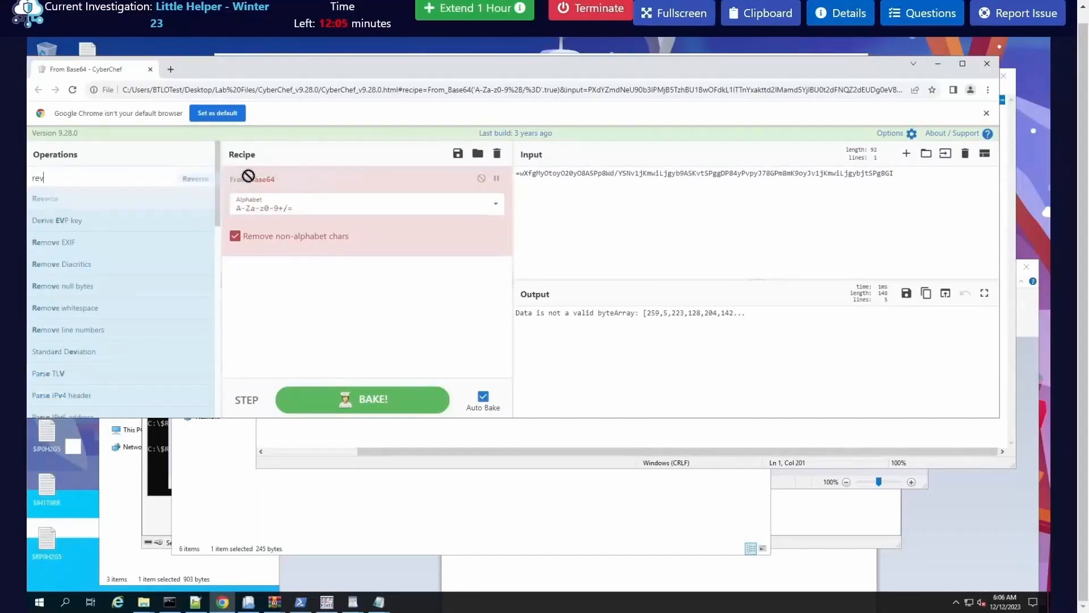
drag(248, 176, 278, 193)
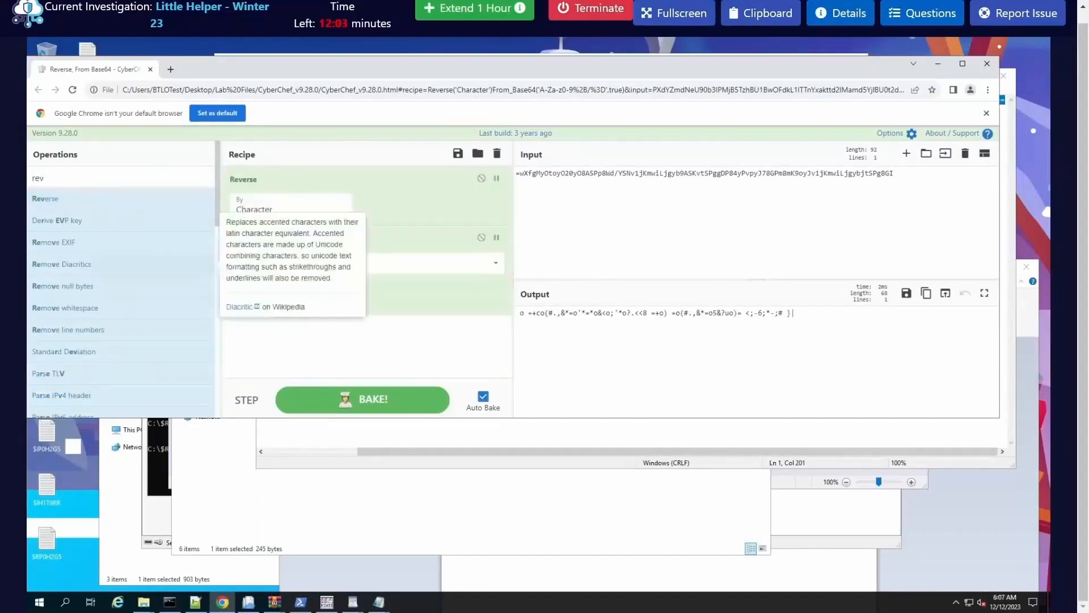
double_click(97, 180)
text(xor)
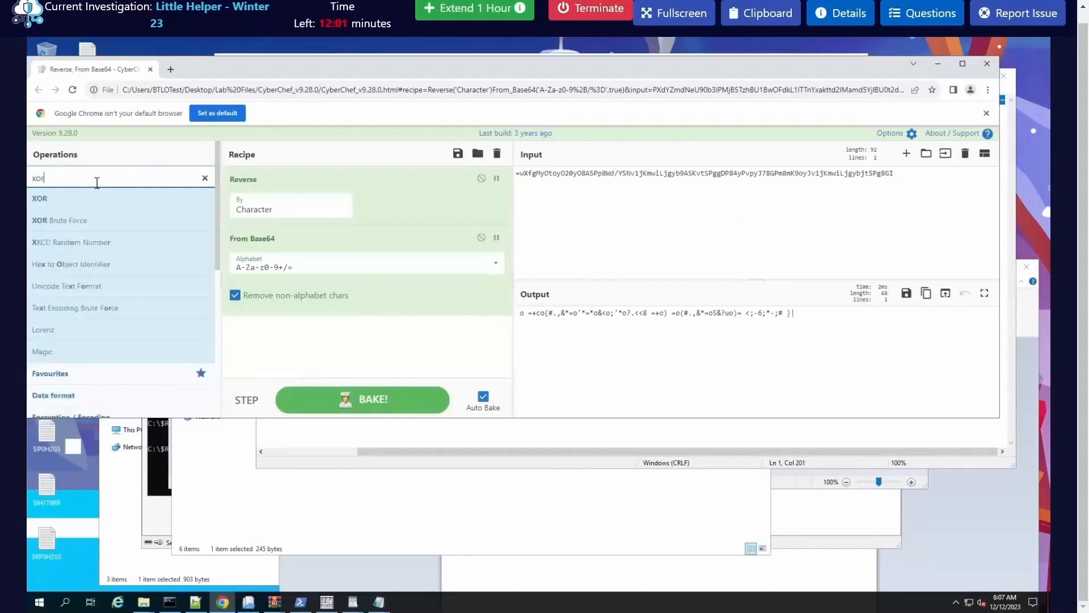
drag(94, 200, 318, 348)
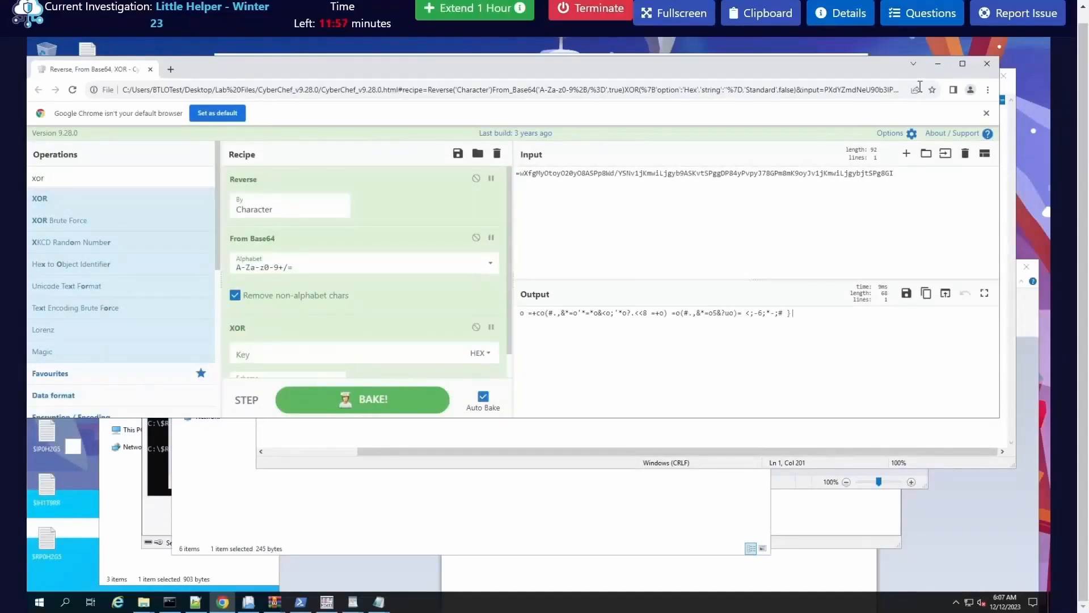
Step: Minimize the browser, switch to the Command Prompt and clear its screen with cls
click(938, 63)
click(154, 455)
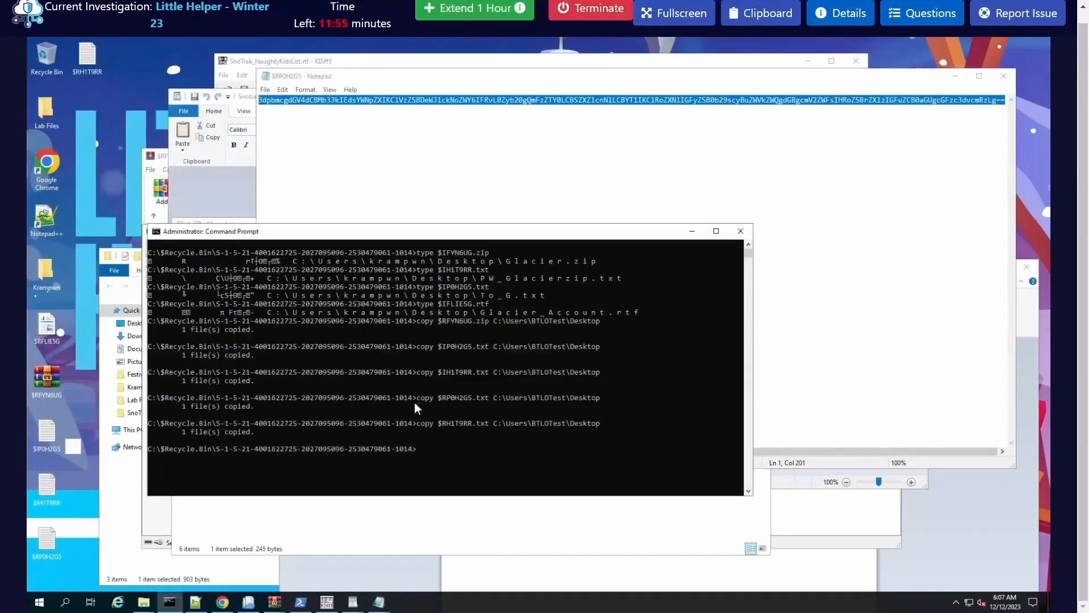
text(cle)
text(ar)
key(Return)
text(d)
text(cls)
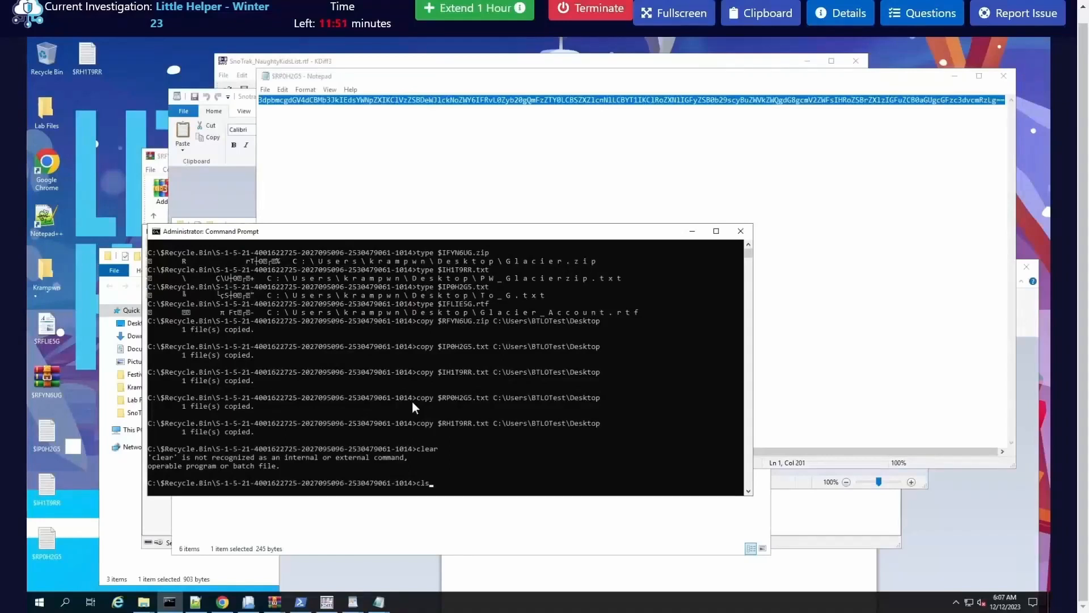
key(Return)
Step: List the files in the current Recycle Bin folder with dir
text(dior)
key(BackSpace)
key(BackSpace)
text(r)
key(Return)
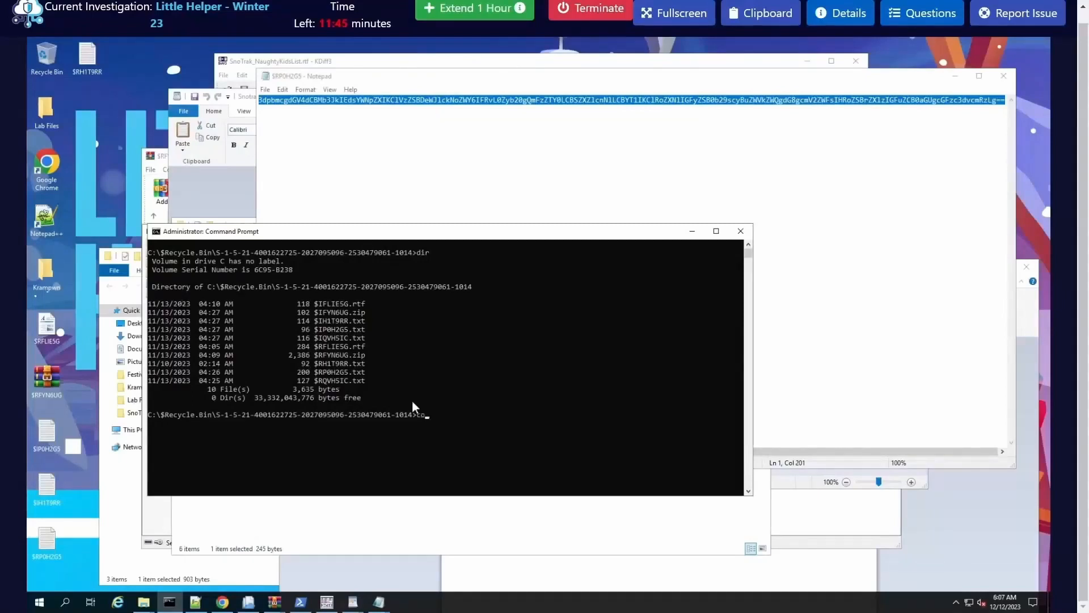
Step: Copy $RQVHSIC.txt from the Recycle Bin folder to C:\Users\BTLOTest\Desktop using the copy command
text(copy $RQ)
key(Tab)
text(C:\Is\)
key(BackSpace)
key(BackSpace)
key(BackSpace)
text(Users\BTLOTest\D)
key(Tab)
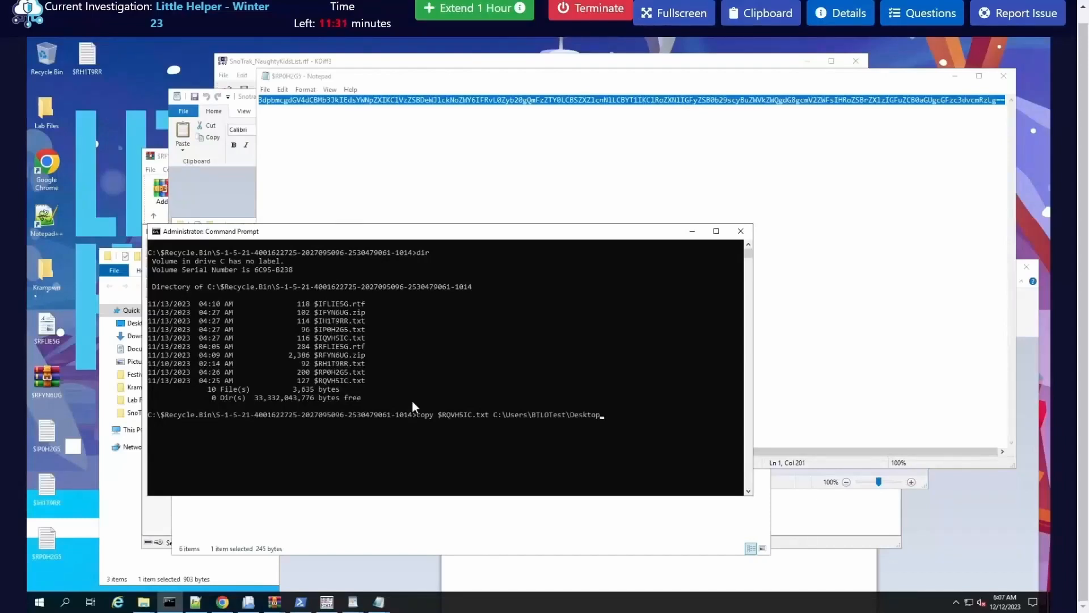
key(Return)
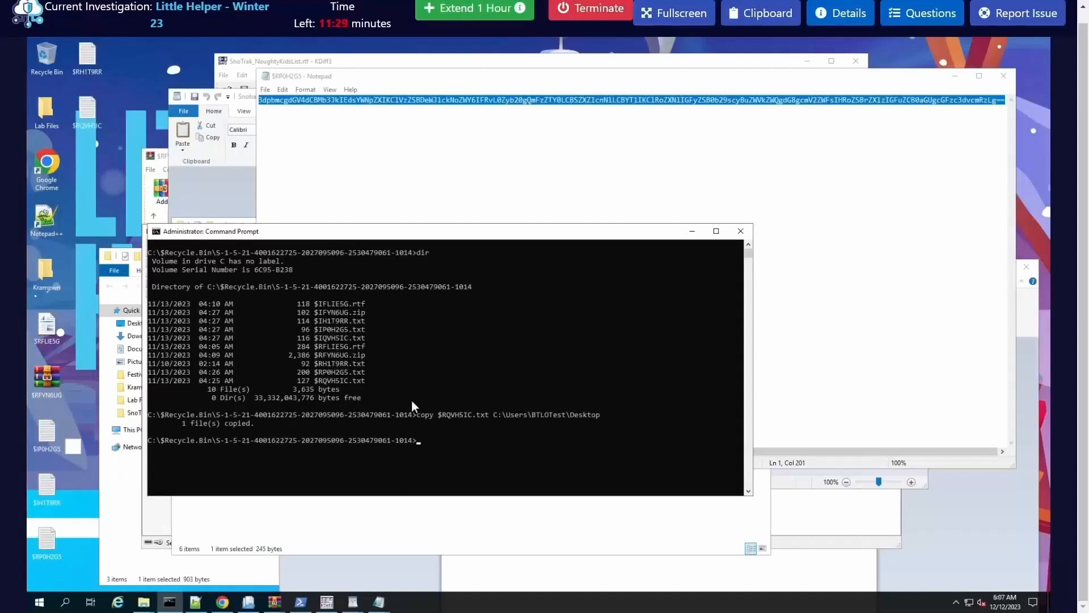
Step: Open $RQVHSIC.txt from the desktop and copy the encoded line between the greeting and the closing sentence
double_click(89, 114)
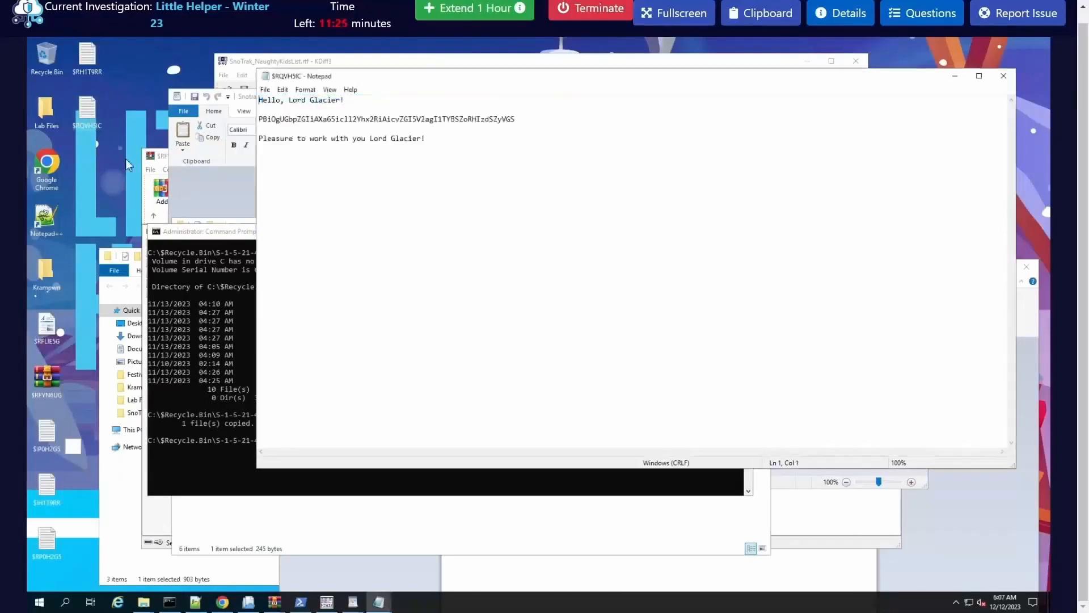
double_click(306, 118)
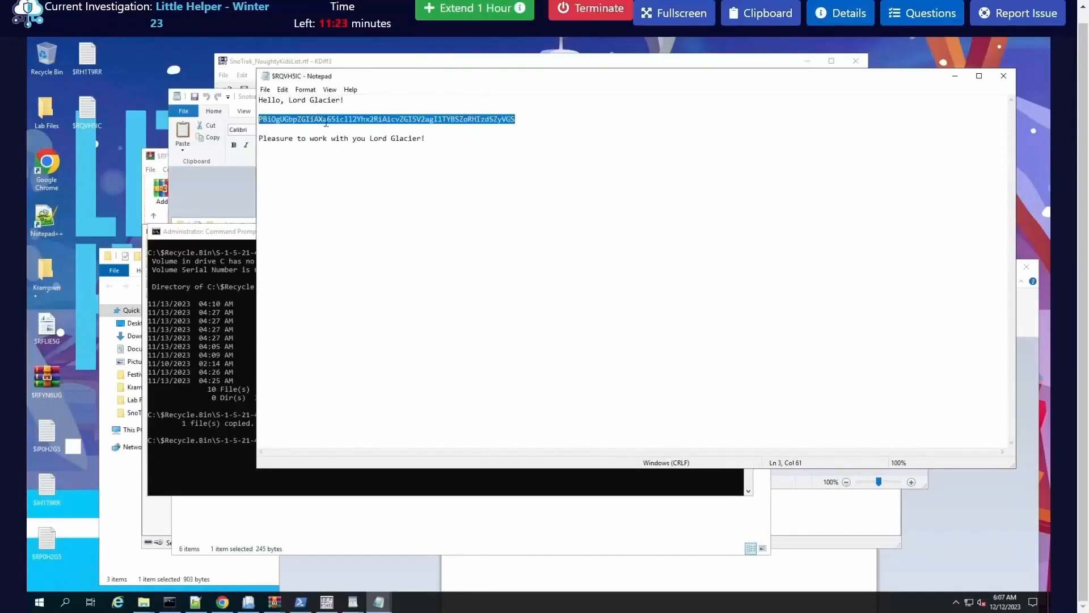
right_click(326, 123)
click(340, 150)
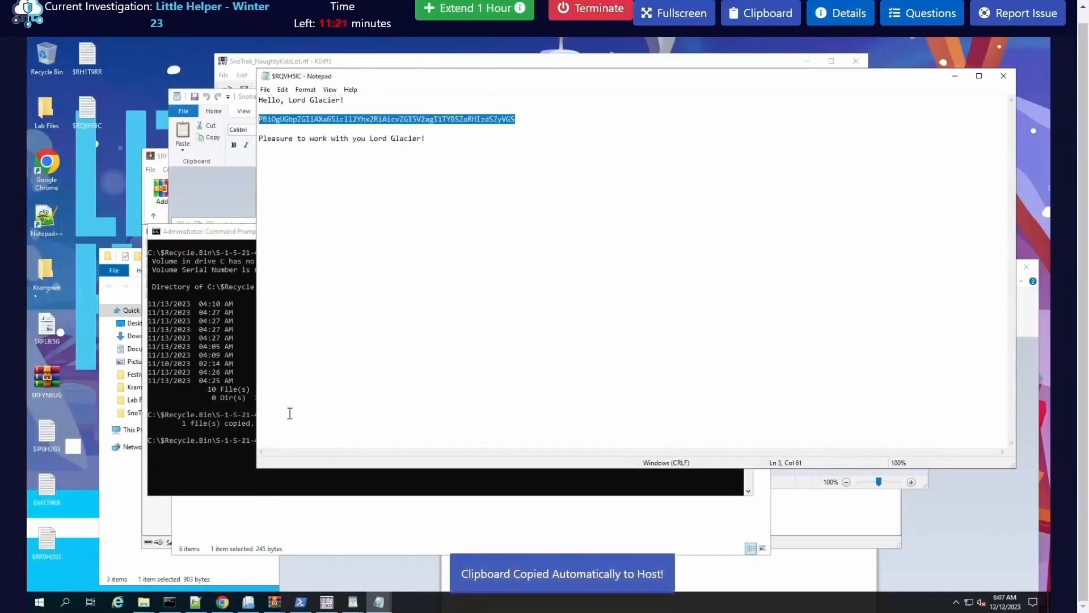
Step: In CyberChef, remove XOR from the recipe and replace the input with the line from $RQVHSIC.txt to read the key for Glacier.zip
click(226, 603)
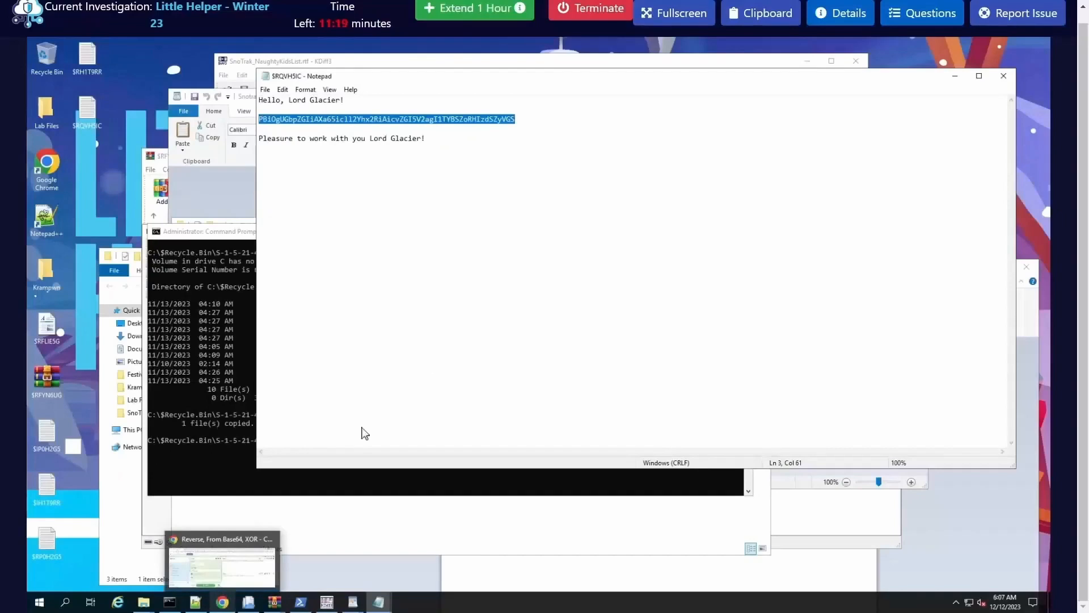
click(632, 172)
key(ctrl+a)
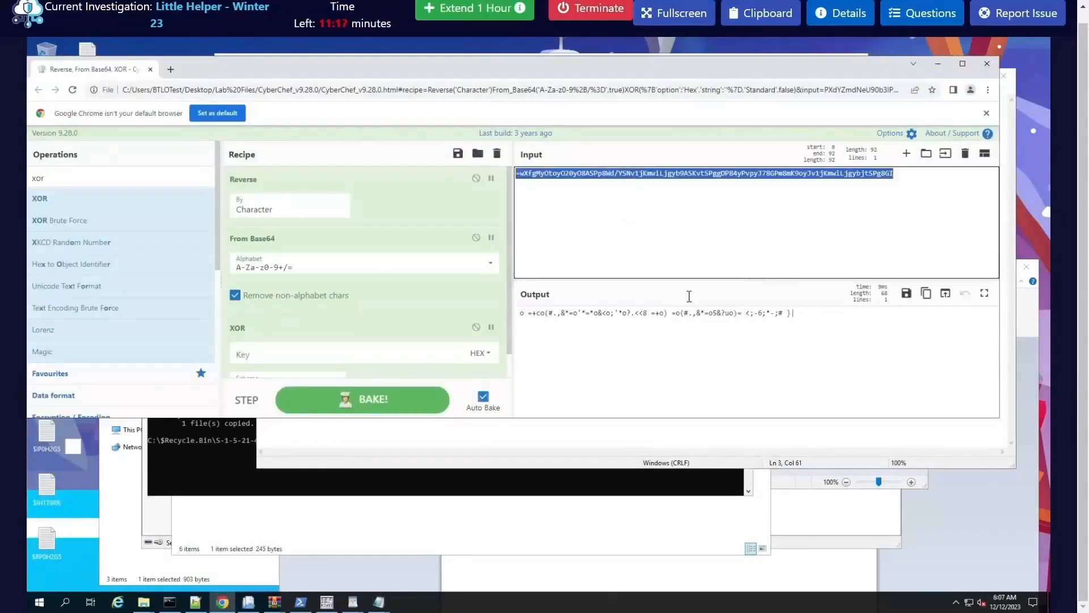
drag(279, 328, 165, 323)
click(633, 173)
key(ctrl+a)
key(ctrl+v)
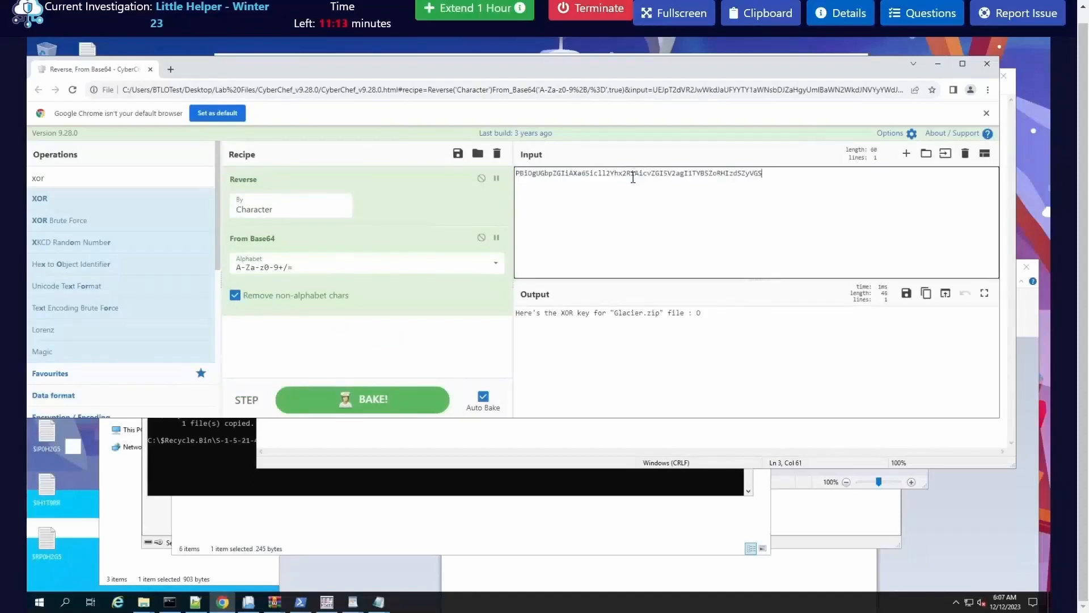
drag(694, 315, 704, 316)
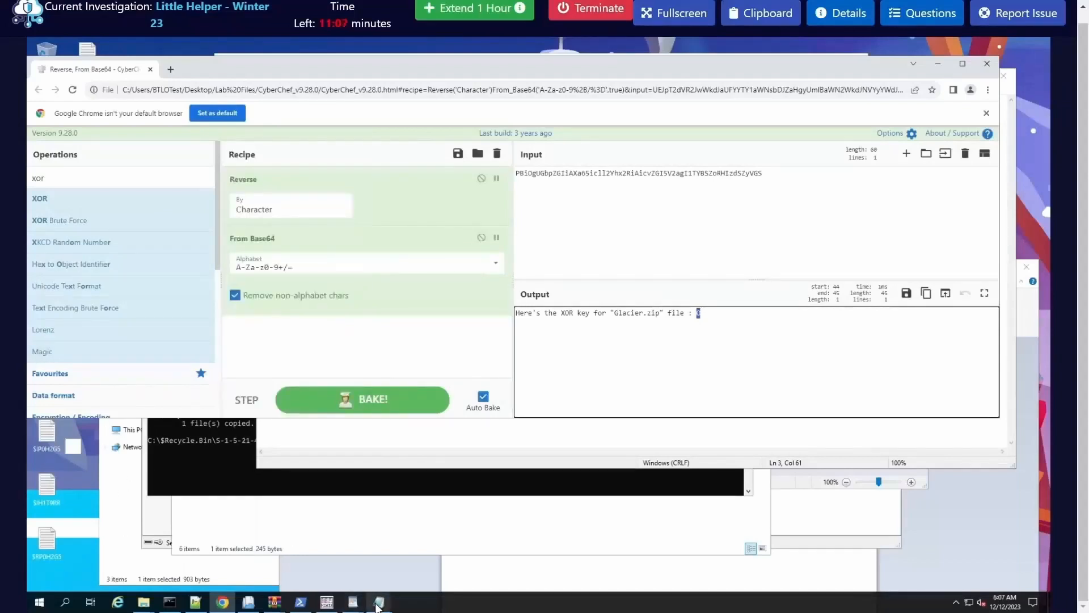
Step: Copy the encoded text from the open $RH1T9RR.txt window again and replace the CyberChef input with it
mouse_move(379, 601)
click(512, 567)
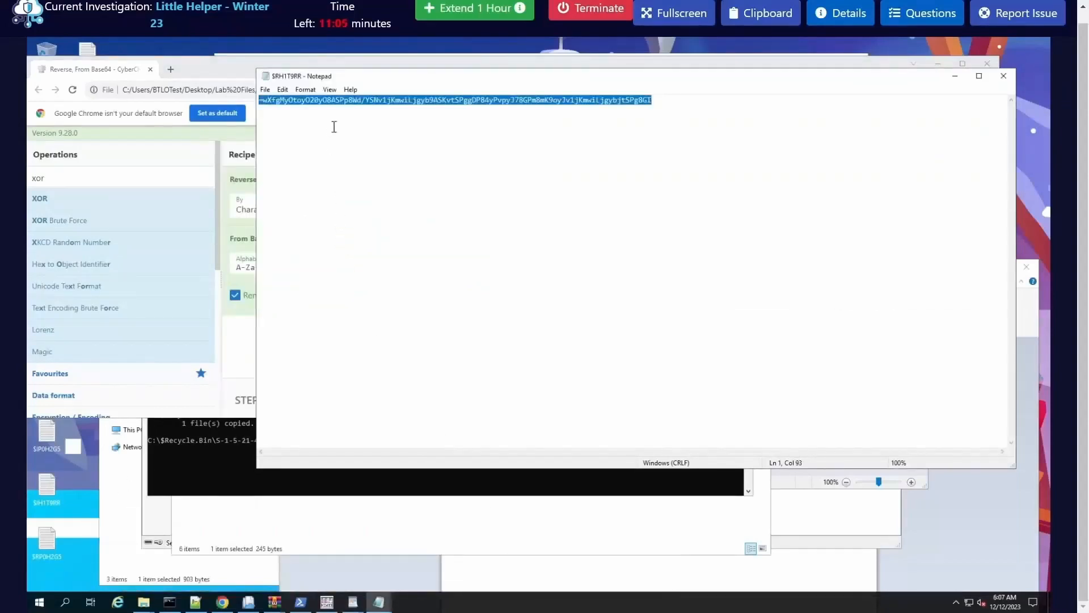
key(ctrl+c)
click(956, 79)
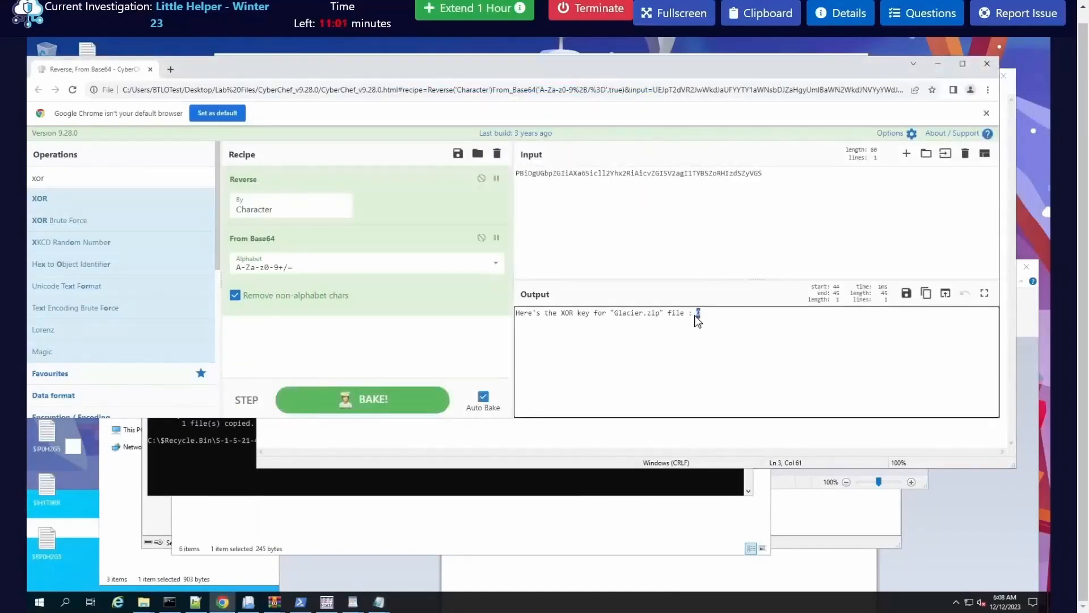
click(634, 179)
key(ctrl+a)
key(ctrl+v)
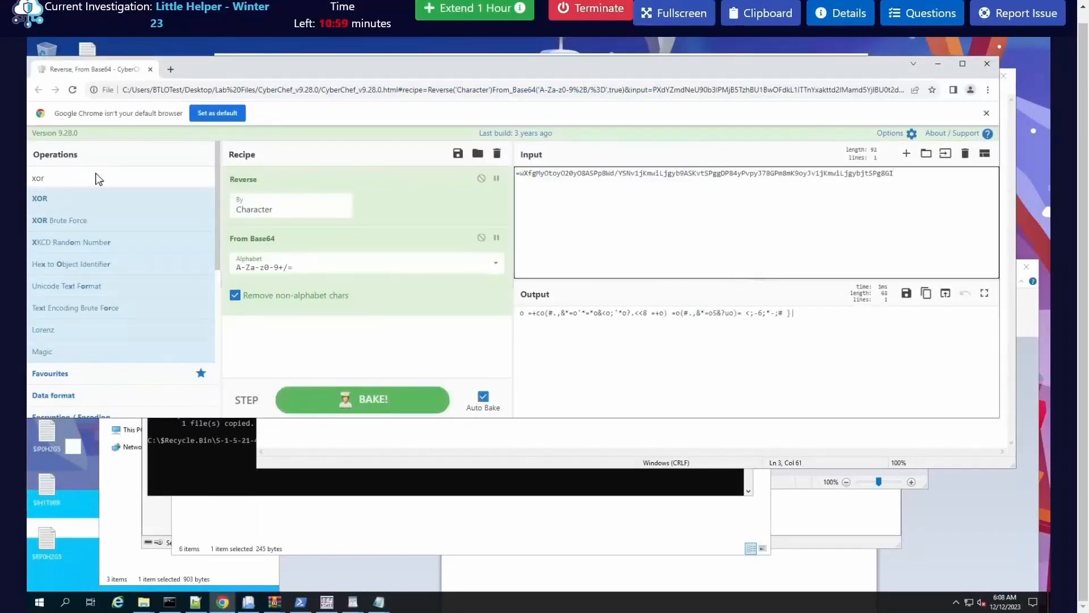
Step: Add XOR after From Base64 in the recipe, with the key format UTF8 and the key O
drag(40, 198, 328, 352)
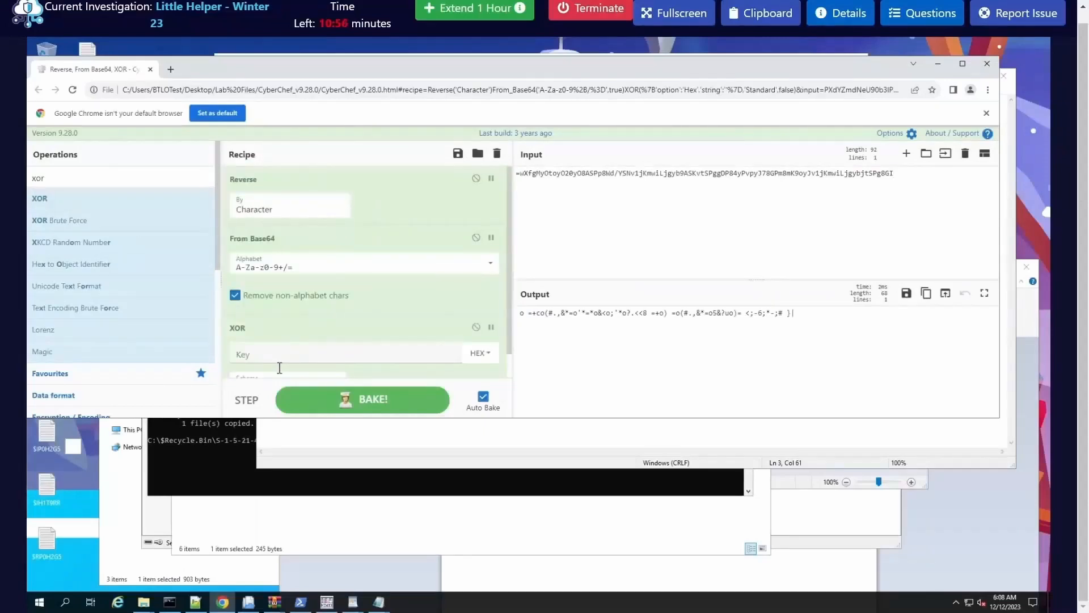
click(480, 353)
click(452, 299)
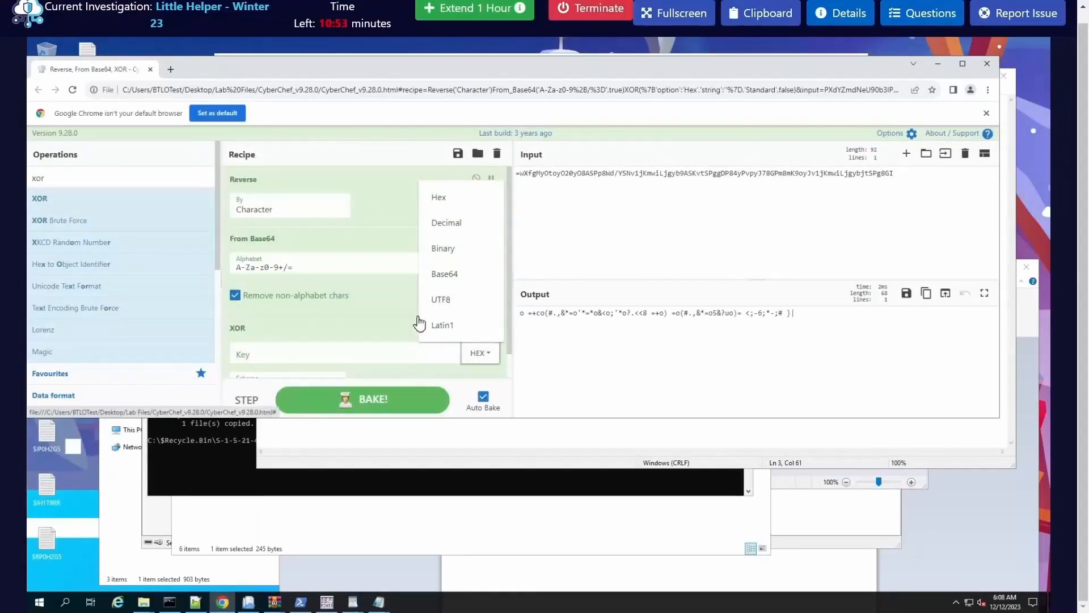
click(320, 348)
text(O)
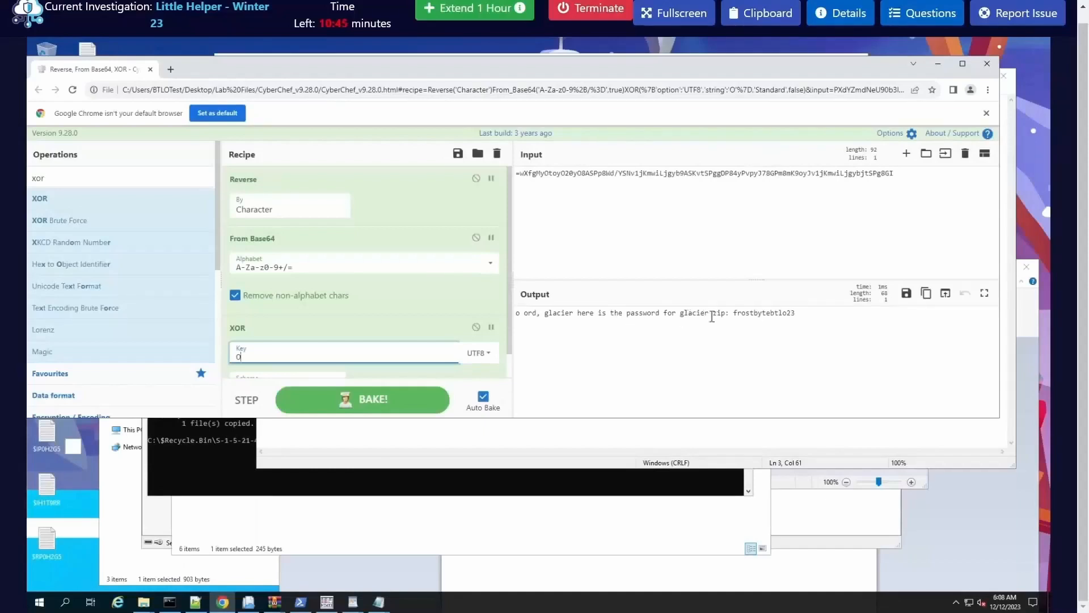
Step: Copy the archive password from the decoded output and submit it in WinRAR's password prompt for $RFYN6UG.zip
double_click(767, 313)
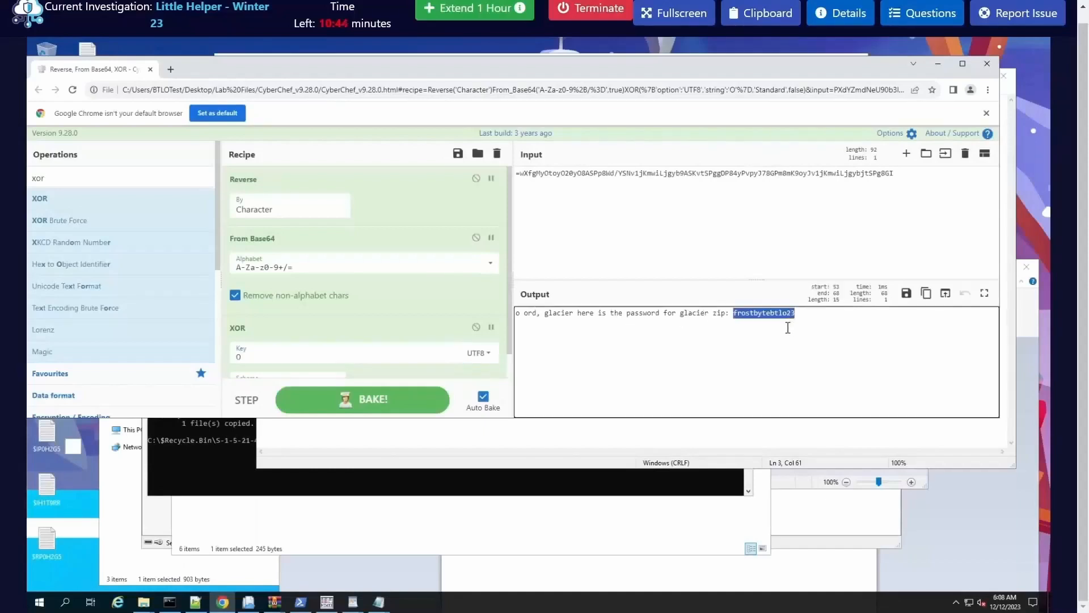
right_click(753, 313)
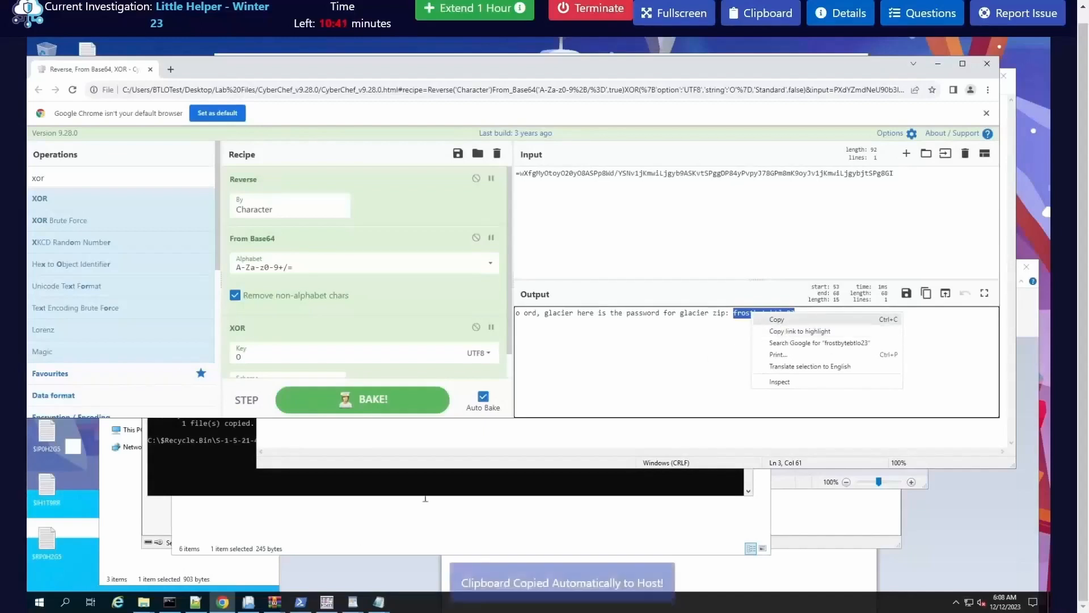
click(274, 602)
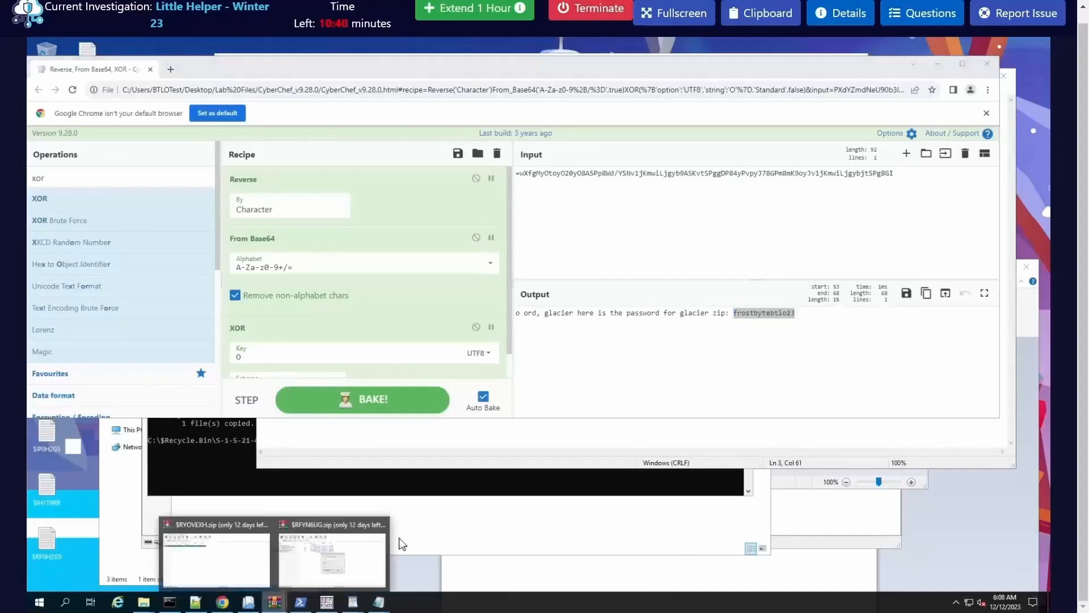
click(355, 563)
key(ctrl+v)
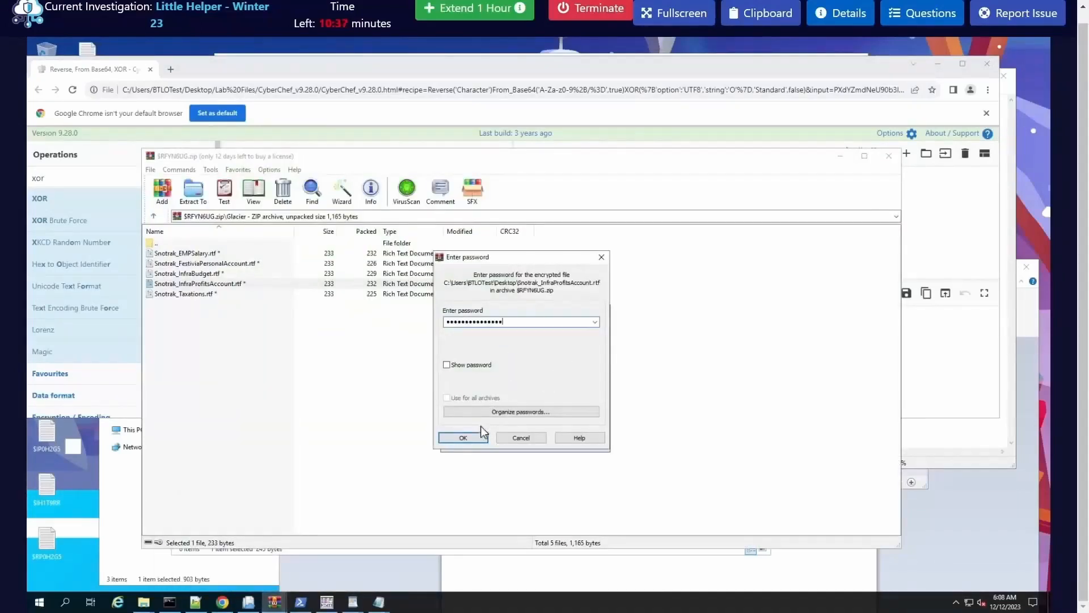
click(468, 438)
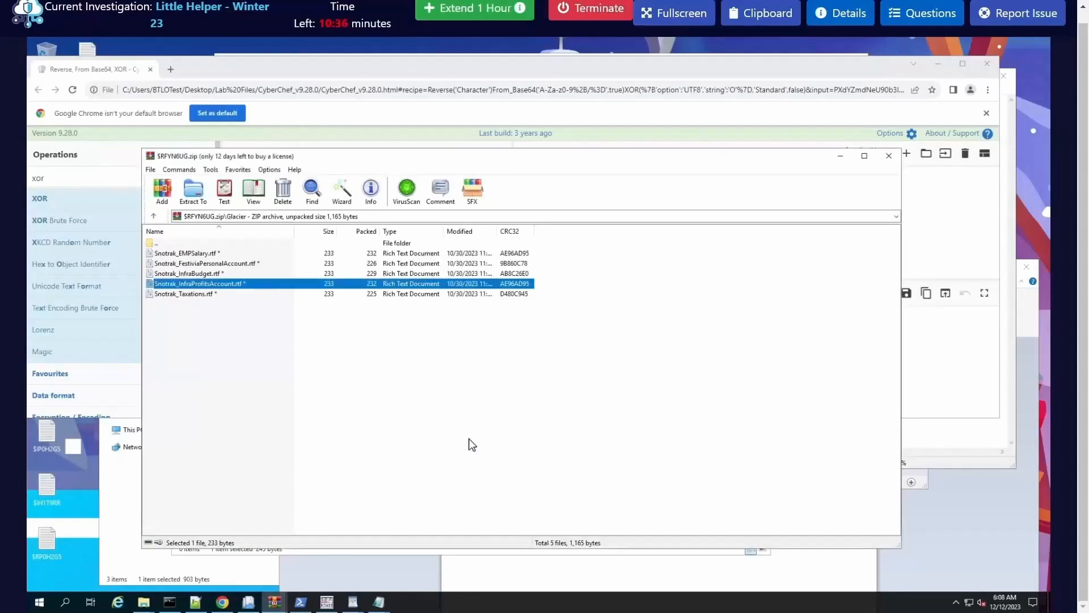
Step: Minimize the browser, open the extracted Snotrak_InfraProfitsAccount.rtf from the desktop and select its Bitcoin wallet address
click(938, 69)
double_click(92, 161)
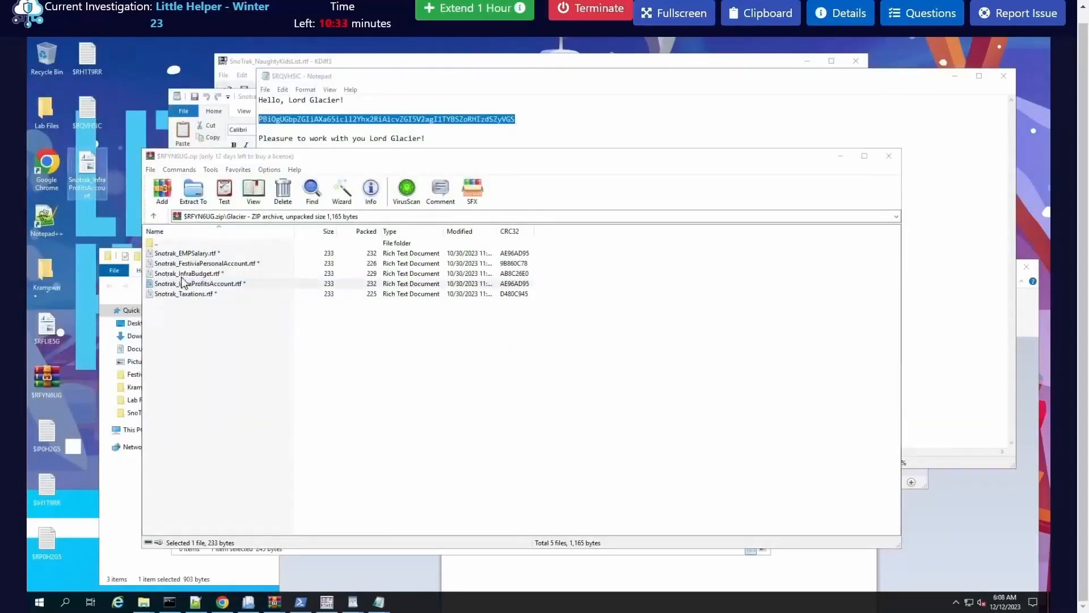
double_click(421, 260)
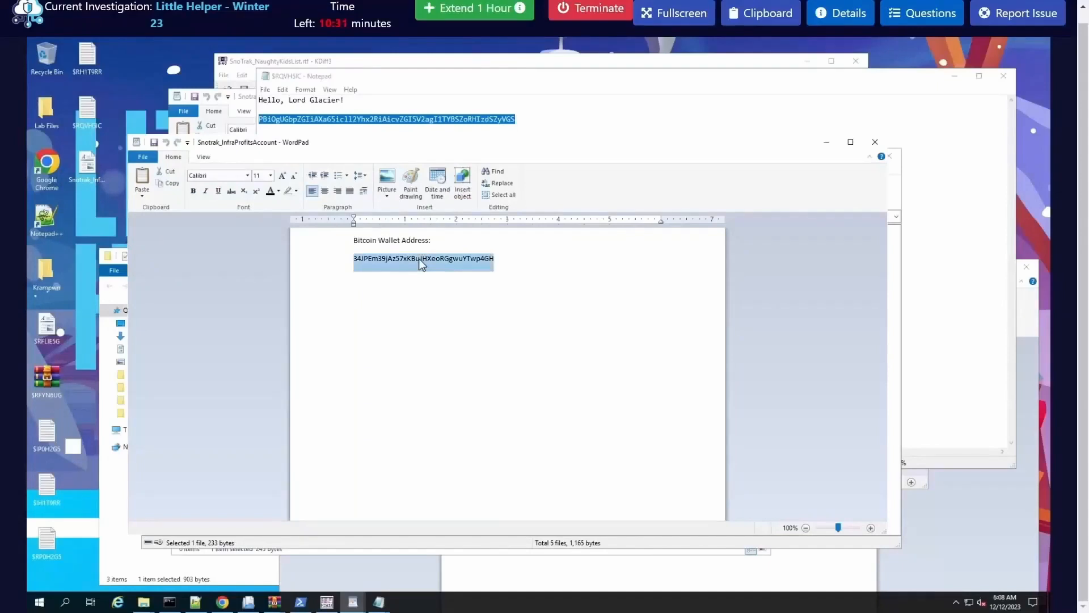
Step: Copy the selected Bitcoin wallet address and bring up the Q19 answer field in the lab questions
right_click(421, 262)
click(445, 277)
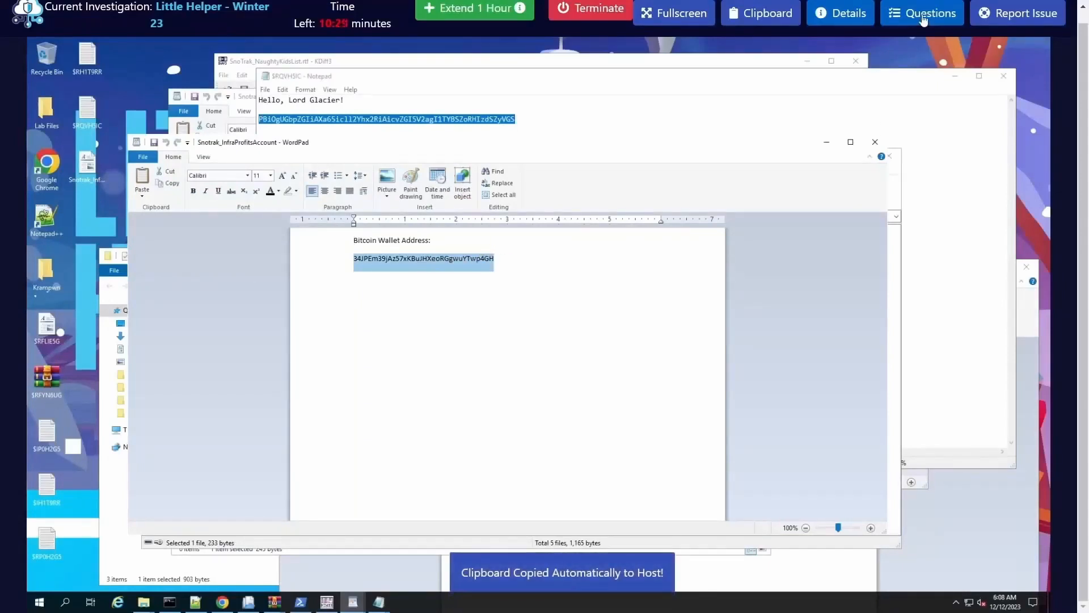
click(924, 19)
scroll(883, 340, down, 20)
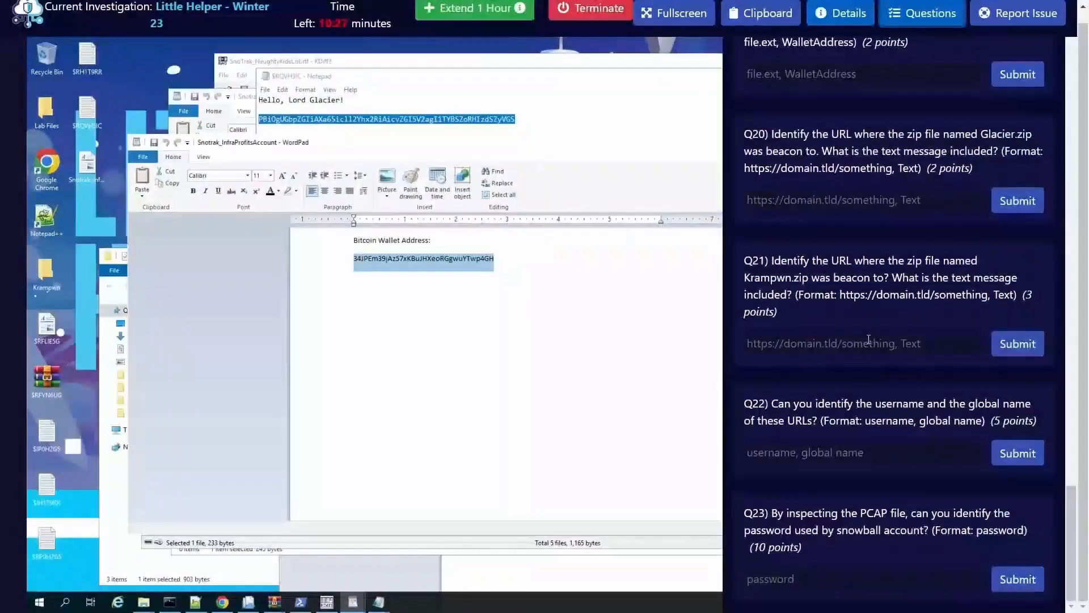
scroll(810, 202, up, 3)
click(789, 216)
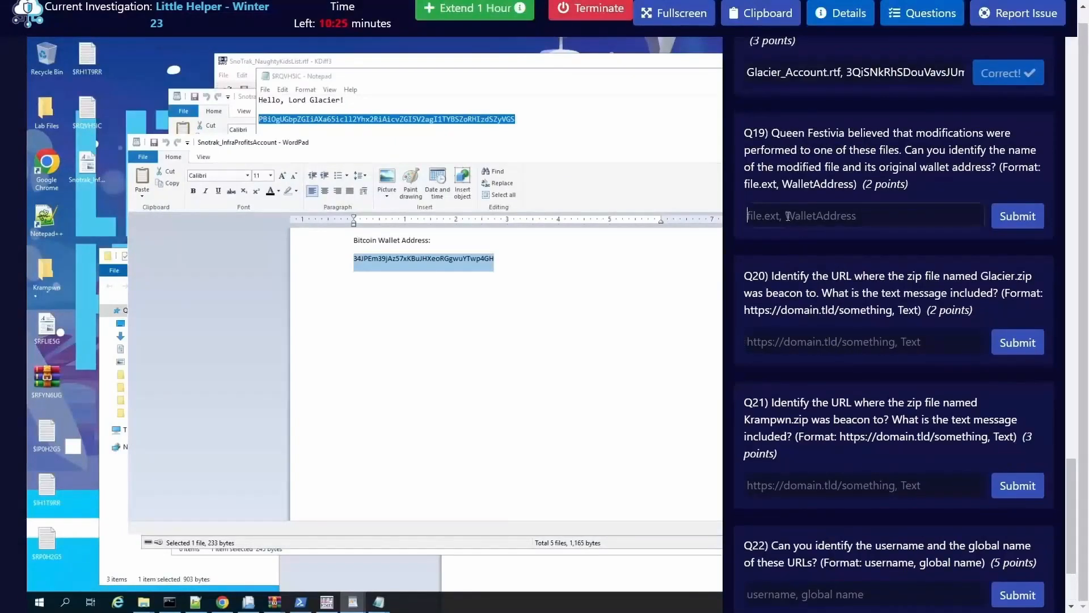
Step: Copy the file name Snotrak_InfraProfitsAccount from the SnoTrakFinances folder and enter it in the Q19 answer, followed by a comma
click(144, 601)
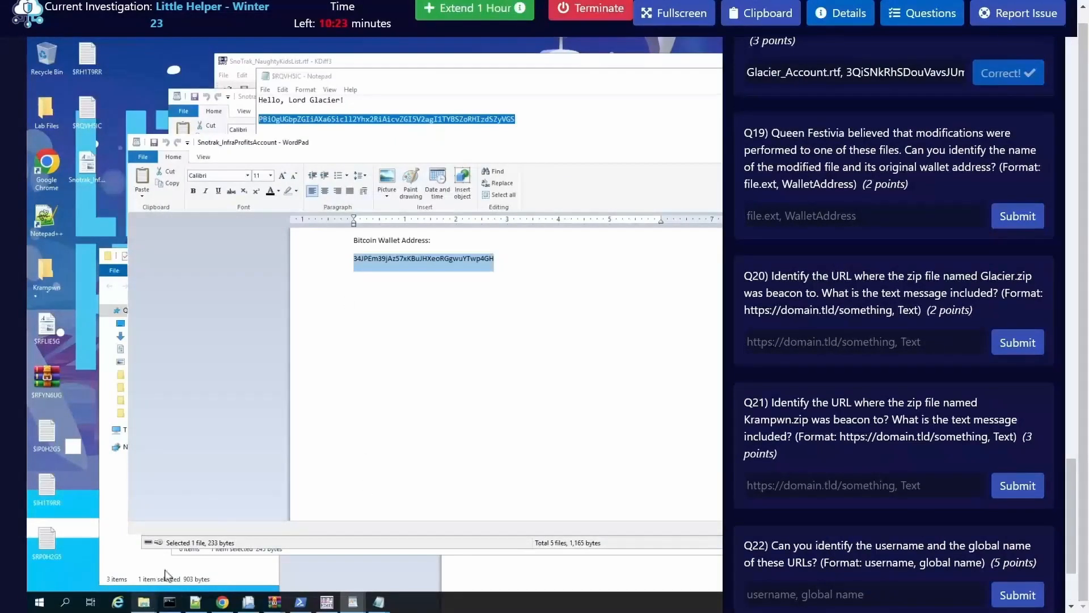
click(192, 553)
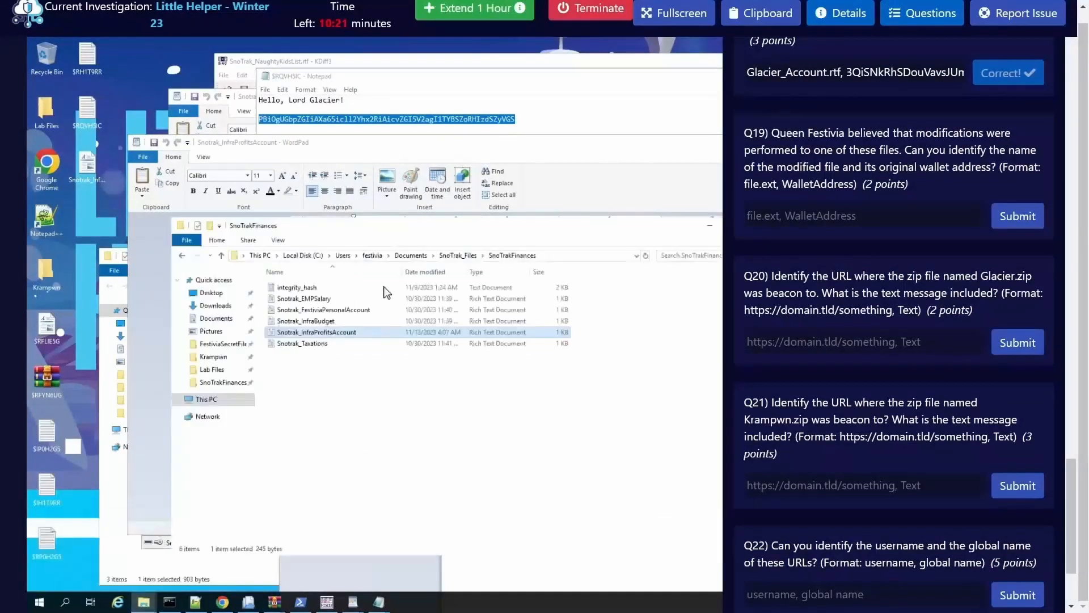
click(328, 337)
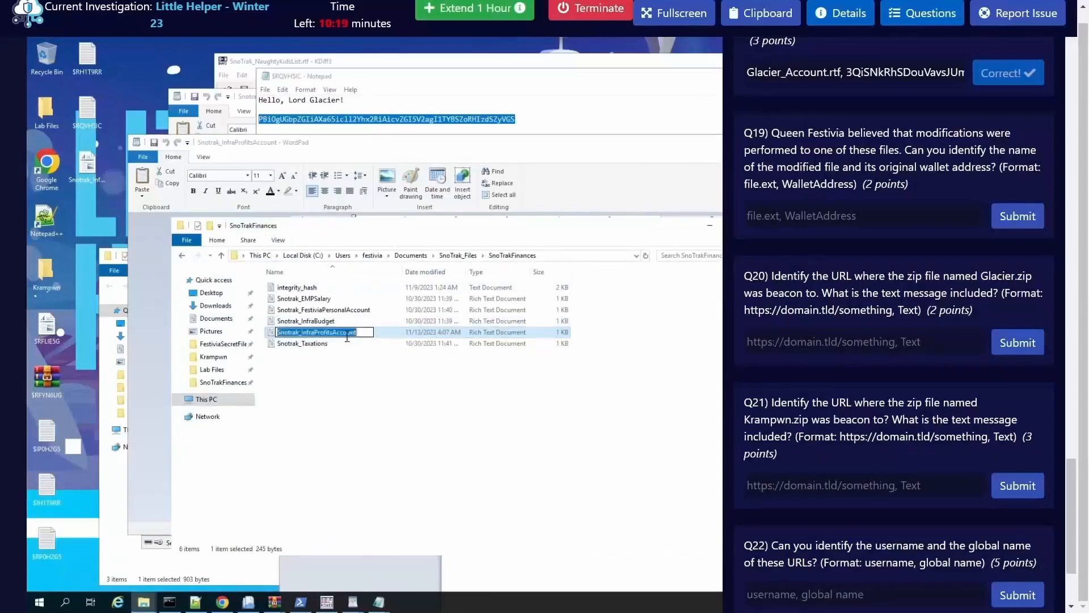
key(ctrl+c)
click(777, 216)
key(ctrl+v)
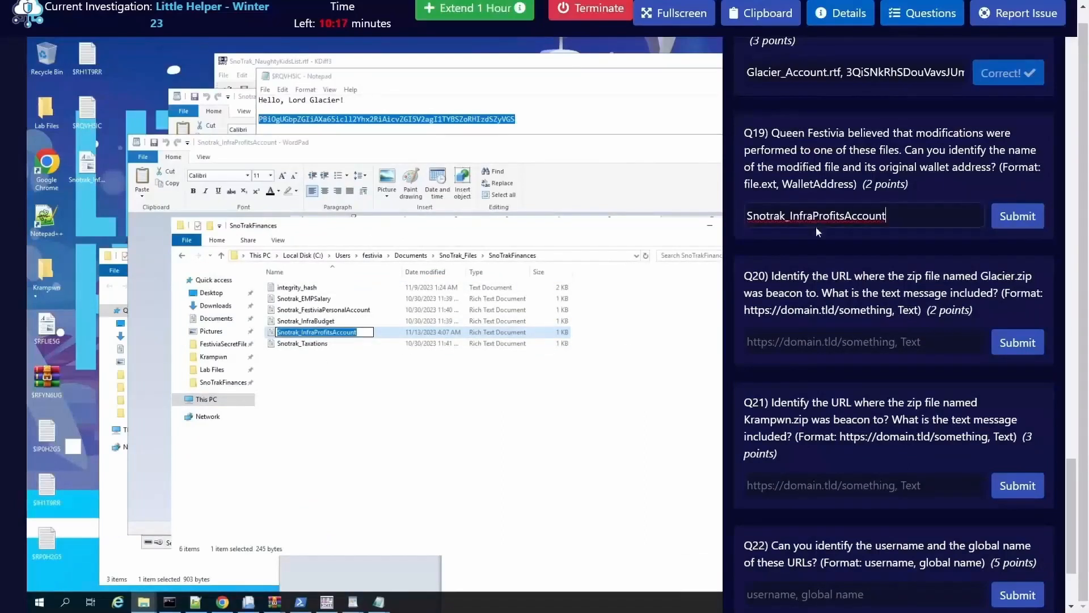
text(,)
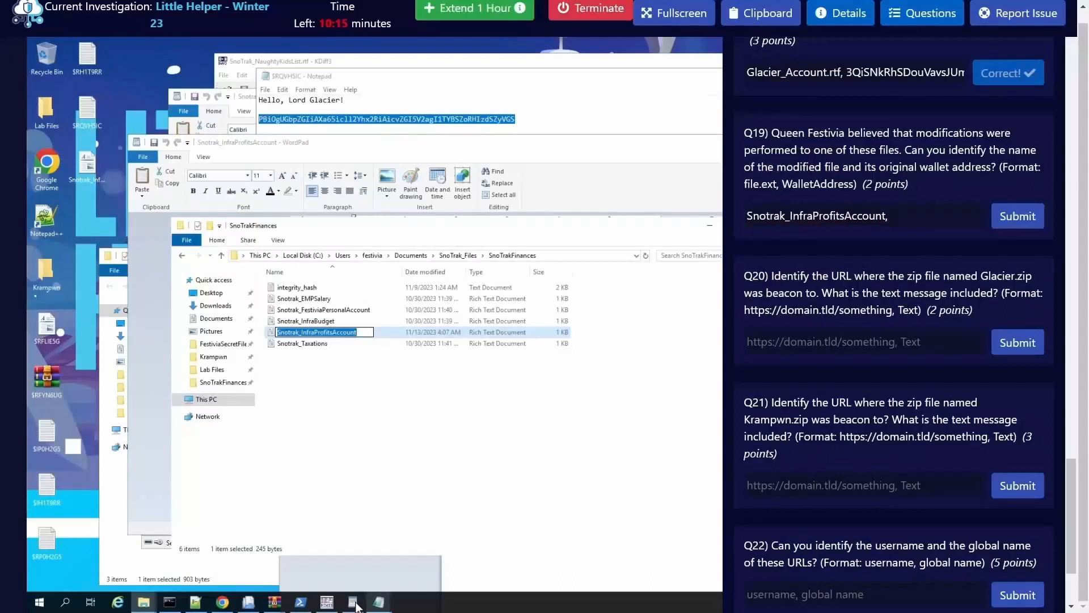
Step: Copy the Bitcoin wallet address from the Snotrak_InfraProfitsAccount document, append it to the Q19 answer and submit it
mouse_move(353, 603)
click(427, 527)
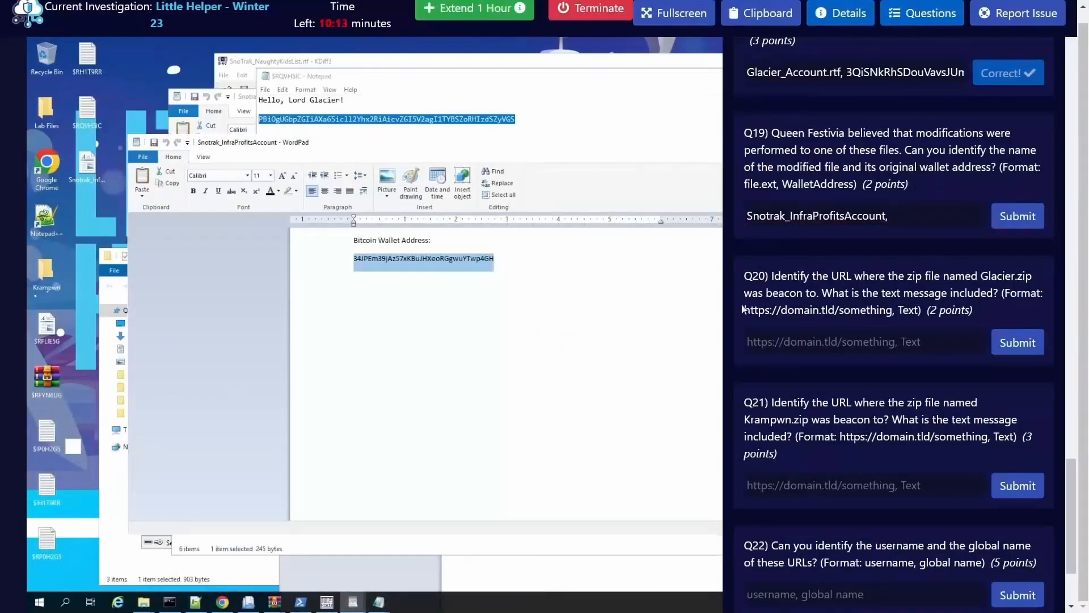
key(ctrl+c)
click(914, 220)
key(ctrl+v)
click(1015, 220)
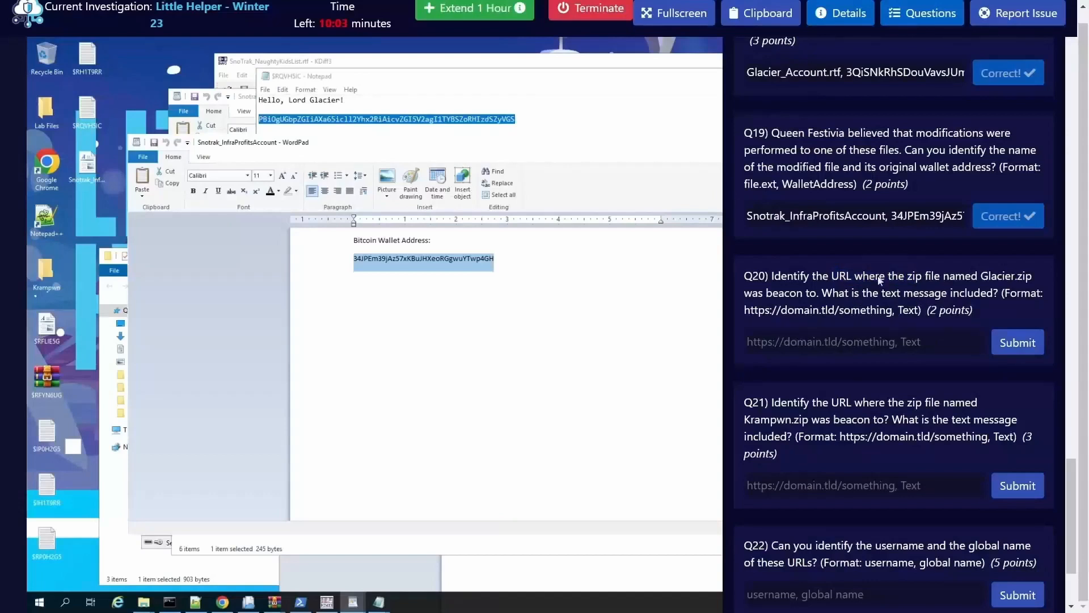
Step: Switch to the Command Prompt and begin a cd command
click(169, 602)
text(cd)
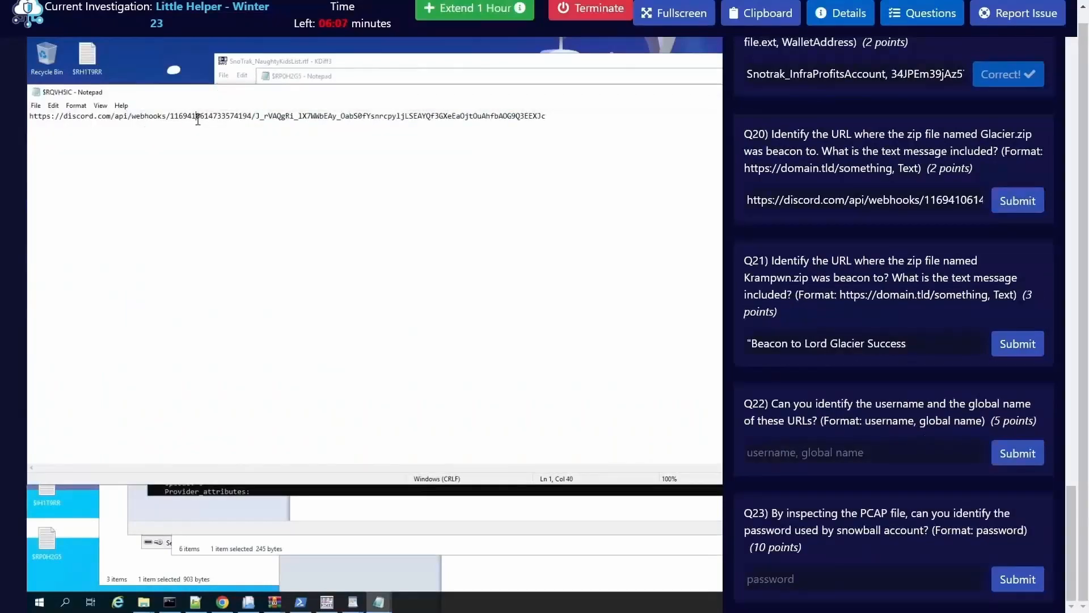
Step: Copy the whole Discord webhook URL from the $RQVH5IC Notepad window
right_click(197, 119)
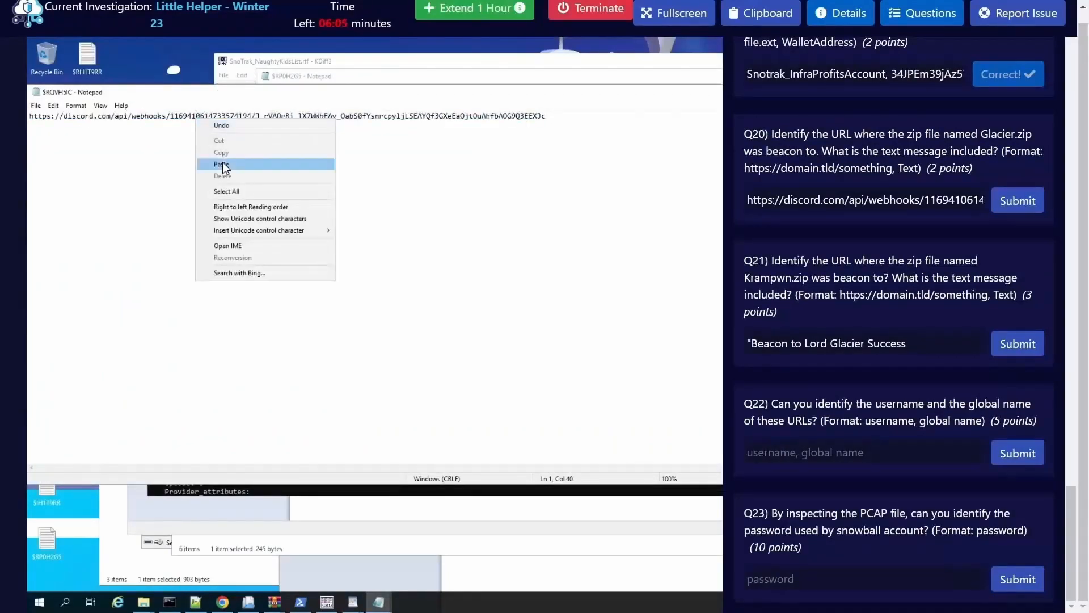
key(ctrl+a)
click(179, 117)
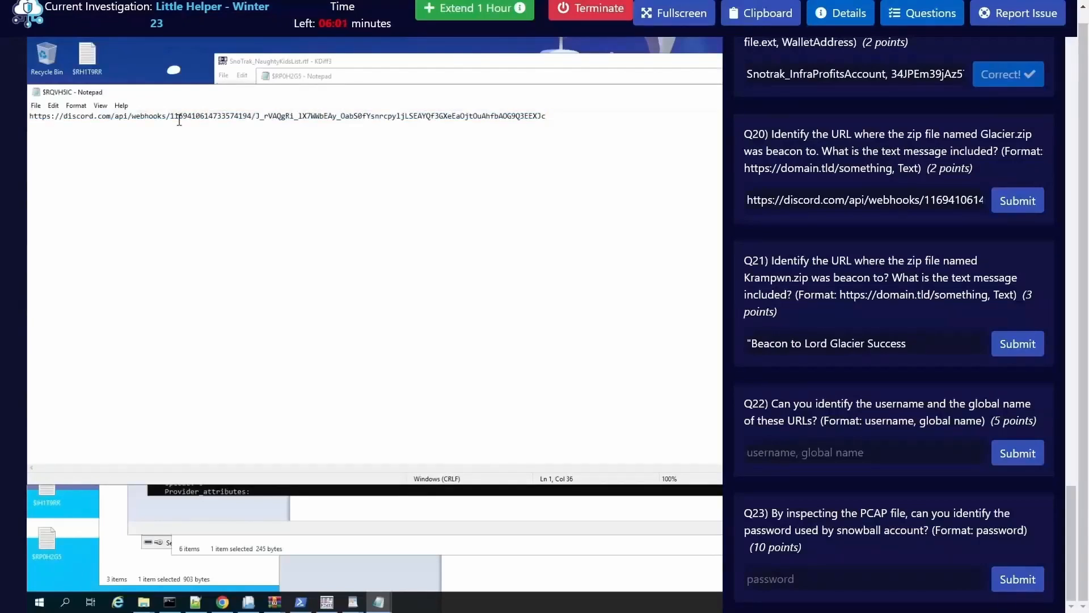
key(ctrl+a)
right_click(179, 119)
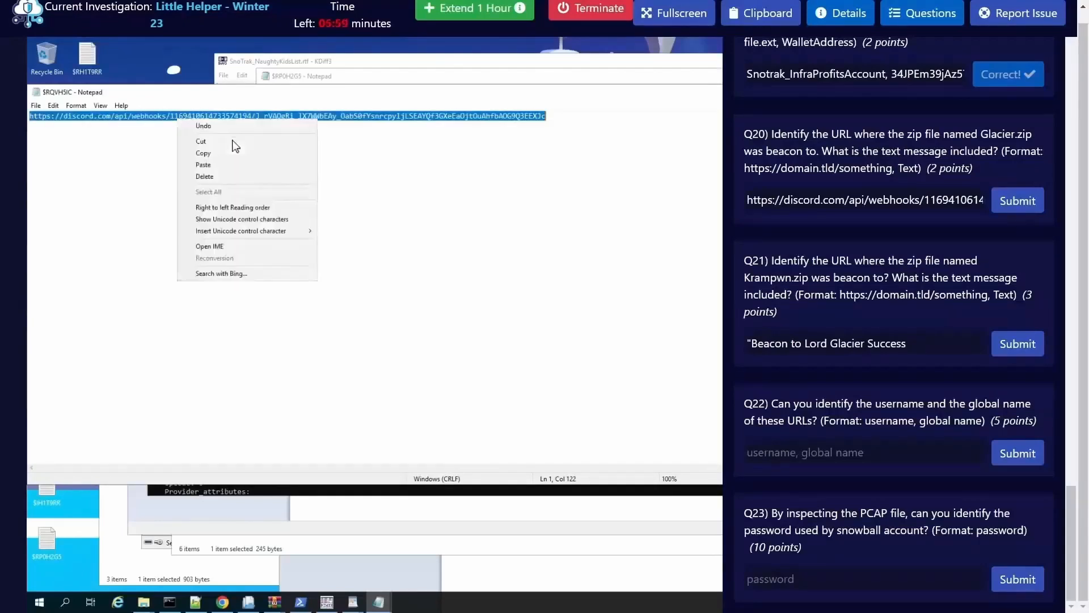
click(213, 153)
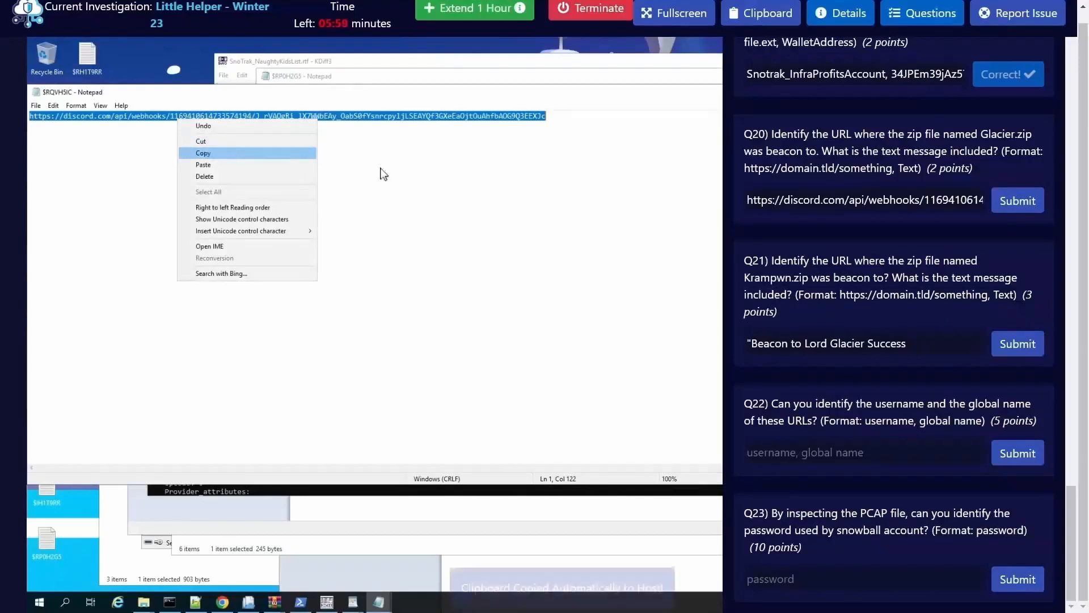
Step: Extend the investigation by 1 hour
click(496, 14)
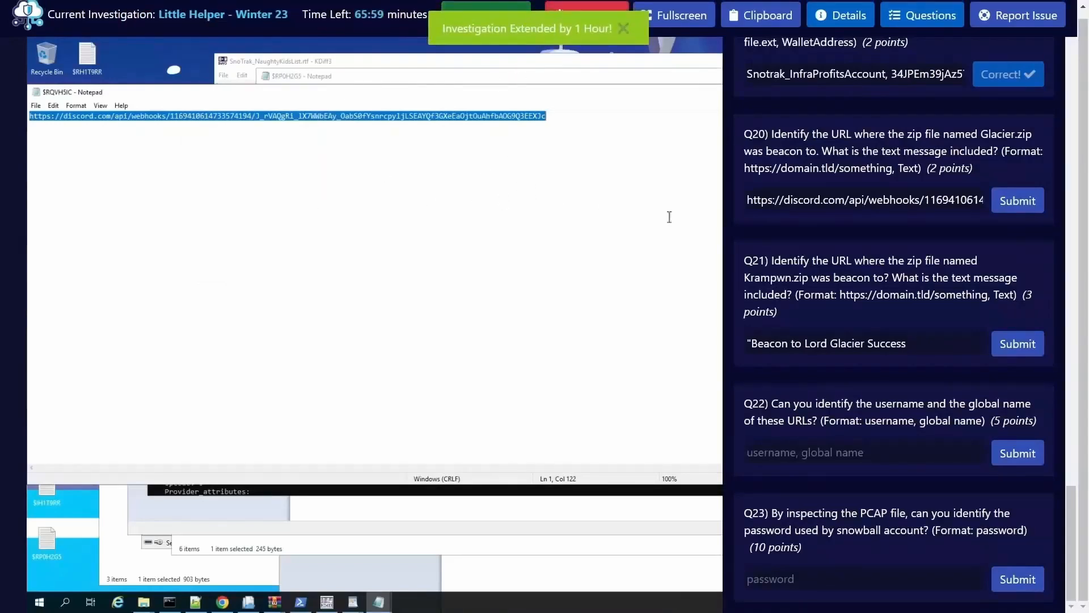
Step: Check the URL and message text already in the Q20 answer field from start to end
click(845, 203)
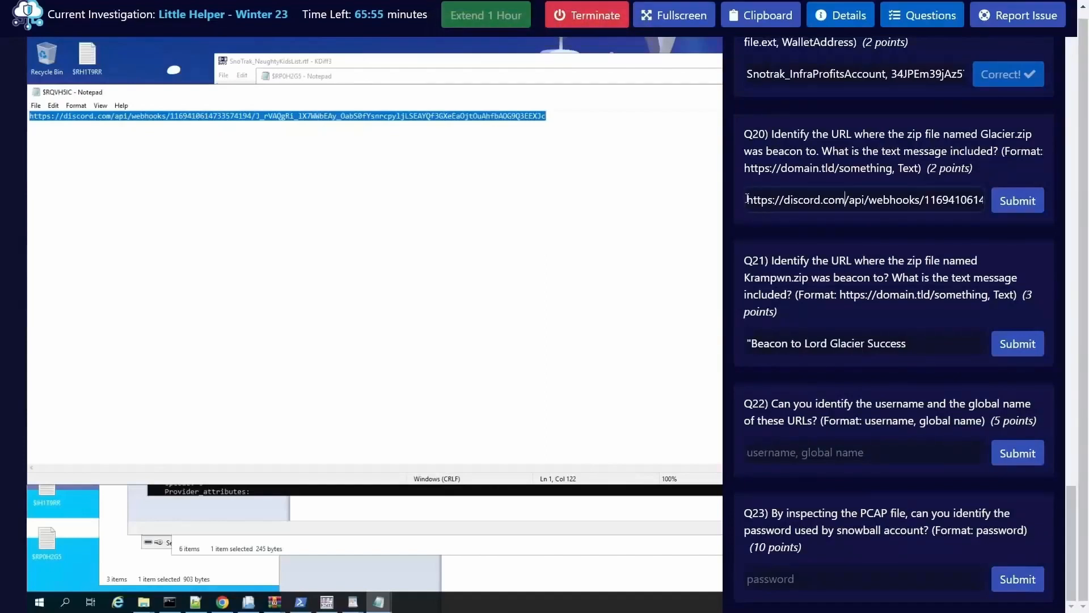
drag(746, 198, 1057, 198)
click(908, 202)
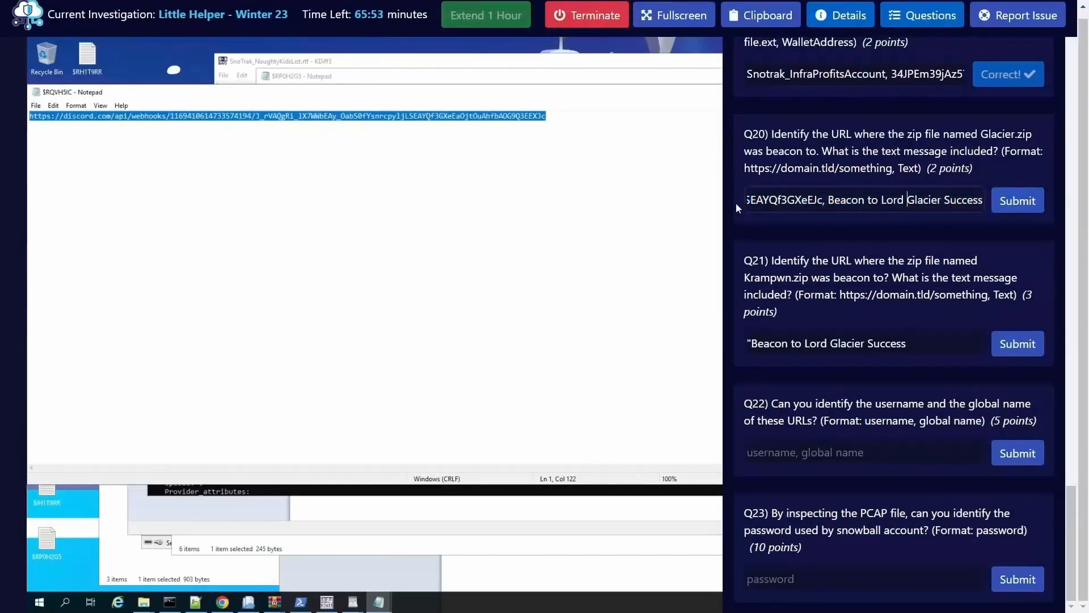
drag(749, 200, 984, 200)
click(984, 199)
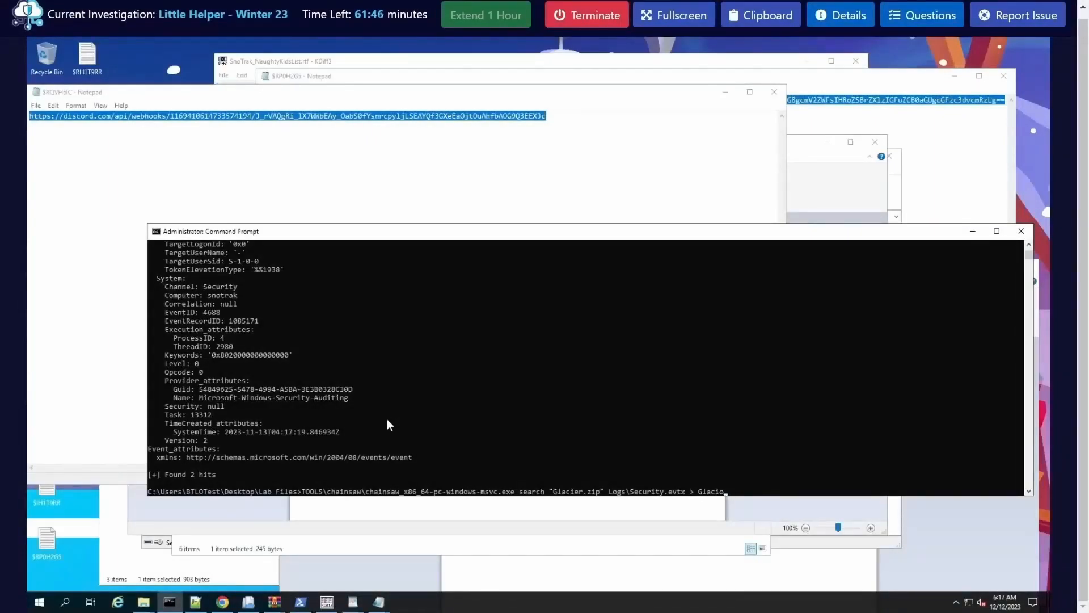
Step: Run the Chainsaw search for "Glacier.zip" in Logs\Security.evtx with its output redirected to Glaciert.txt
key(BackSpace)
key(BackSpace)
key(BackSpace)
key(BackSpace)
text(ert.tx)
key(Return)
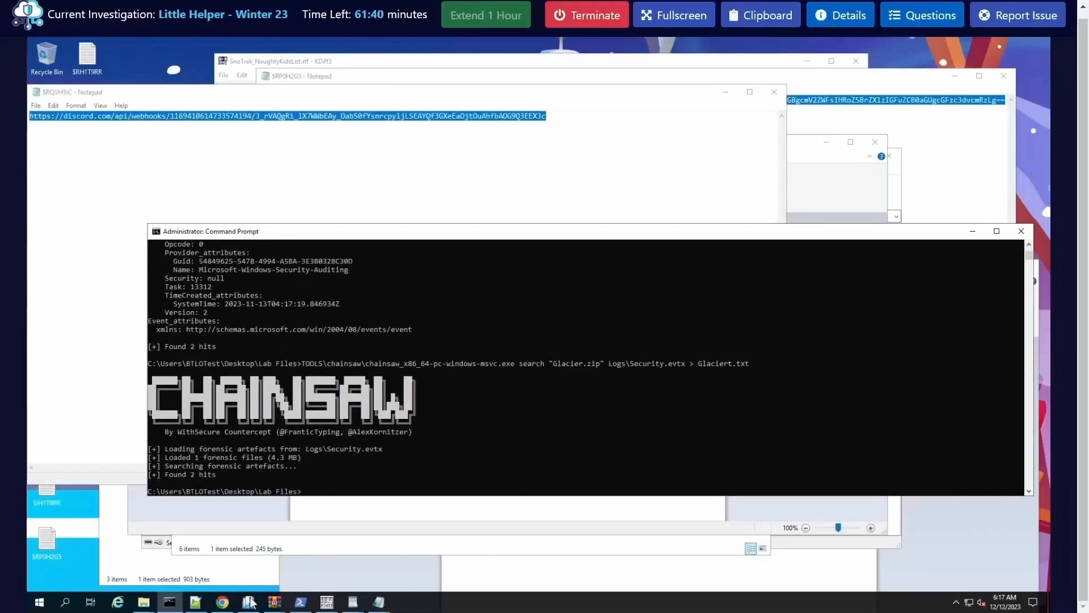
Step: Switch to Notepad++ and open Glaciert.txt from the Lab Files folder
click(196, 602)
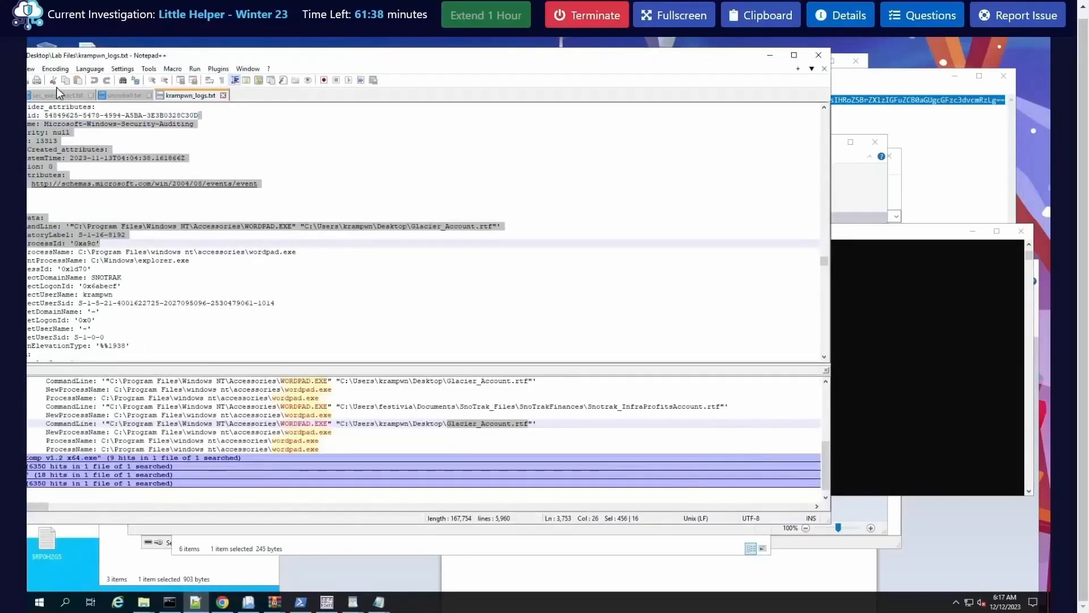
drag(92, 55, 175, 61)
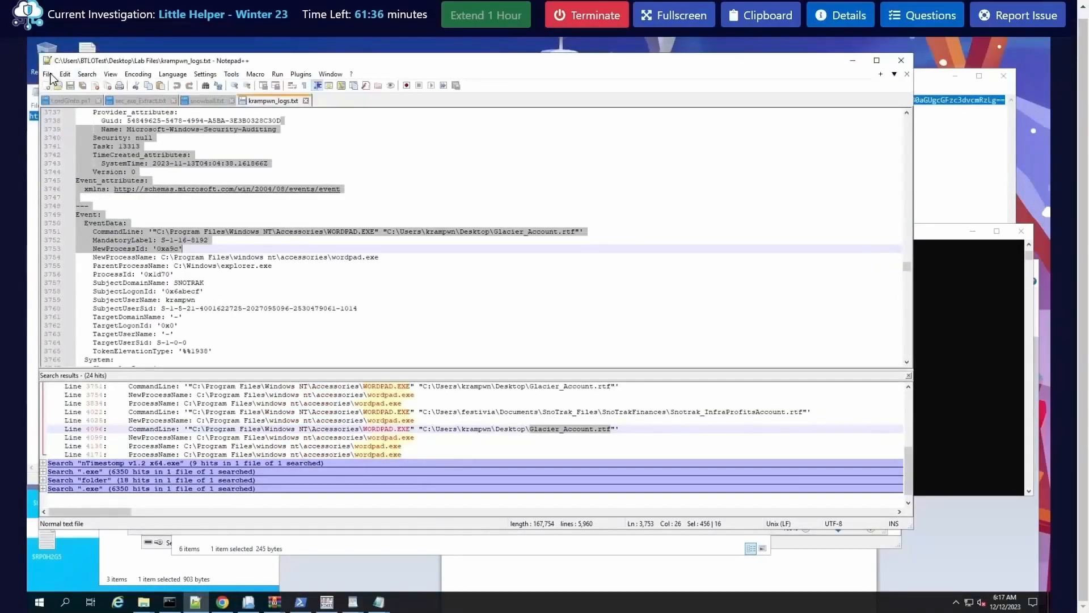
click(48, 74)
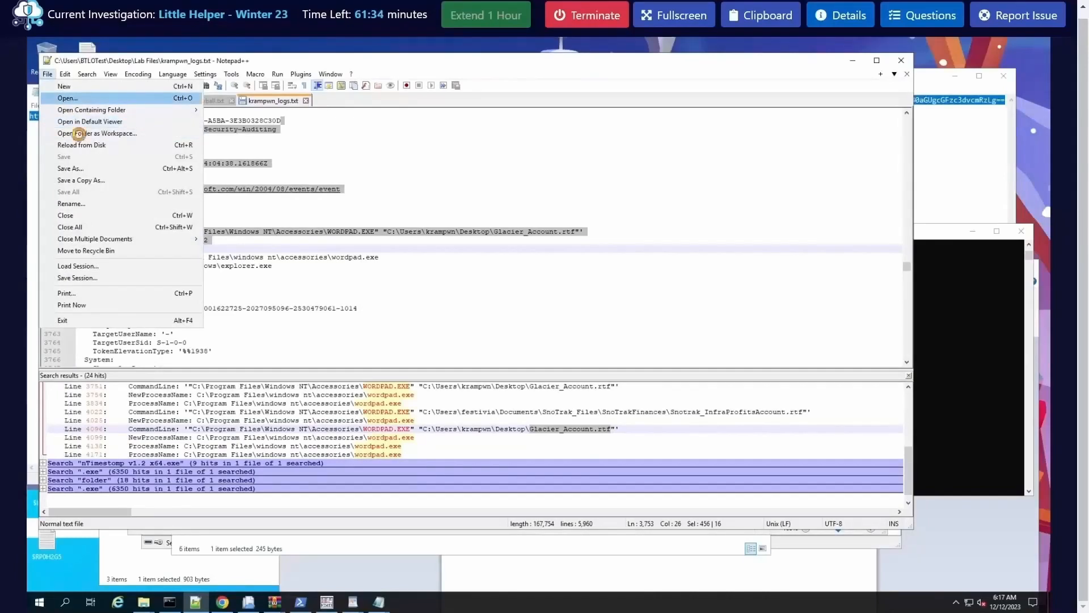
click(71, 98)
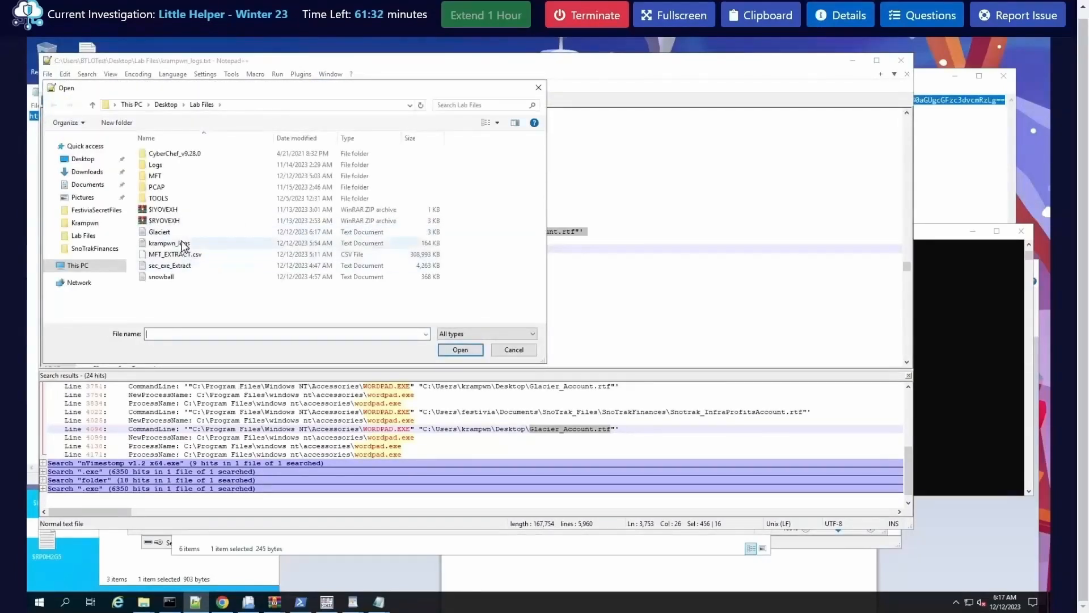
double_click(183, 233)
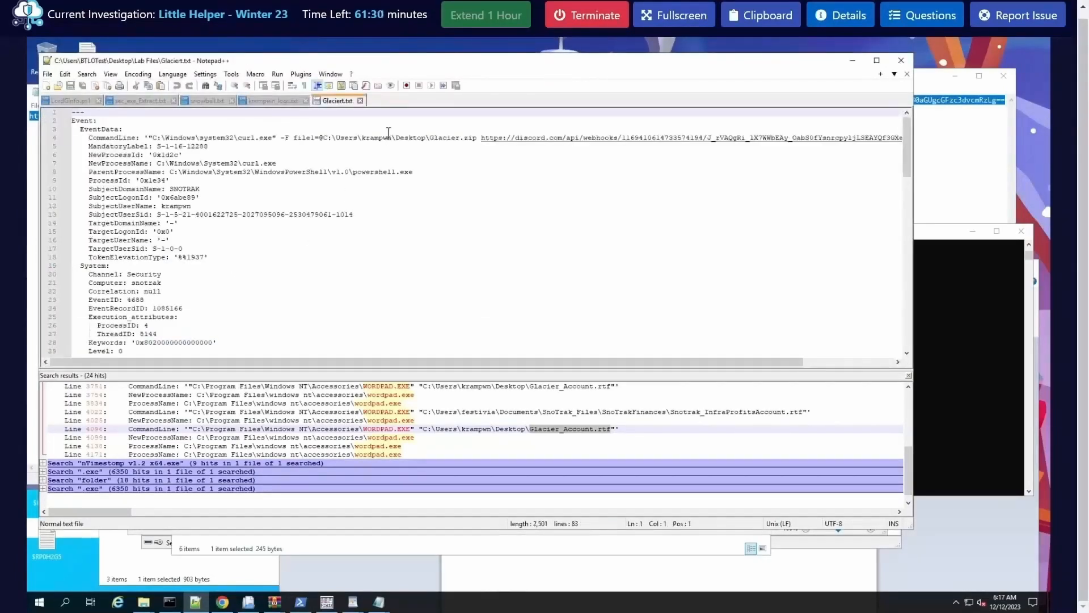
Step: Copy the Discord webhook link from the curl.exe command line in Glaciert.txt and replace the Q20 answer with it, followed by a comma
right_click(483, 139)
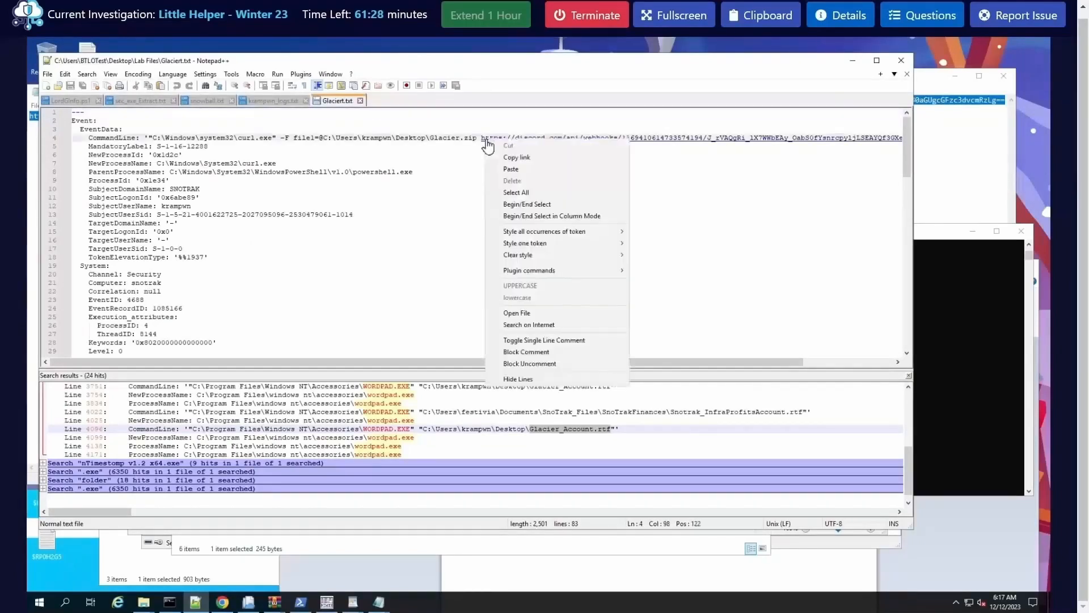
click(516, 157)
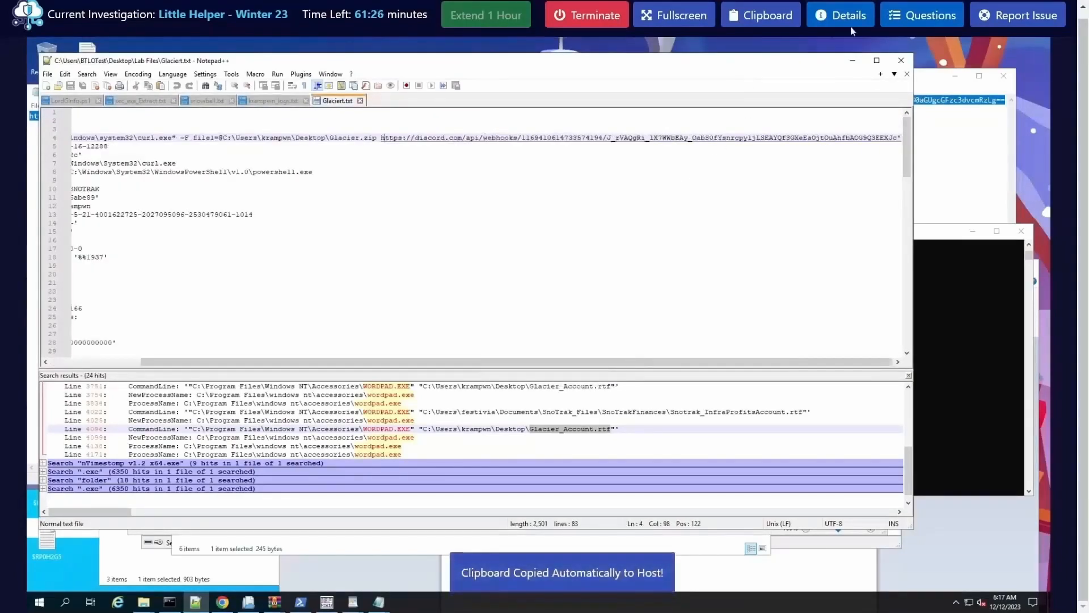
click(910, 23)
scroll(907, 397, down, 10)
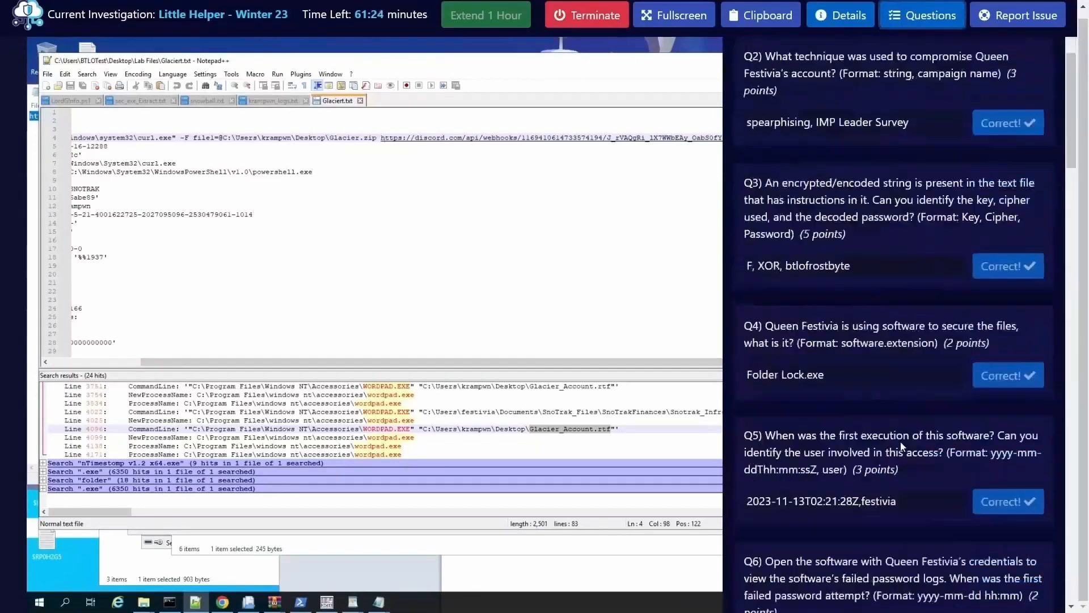
scroll(901, 446, down, 15)
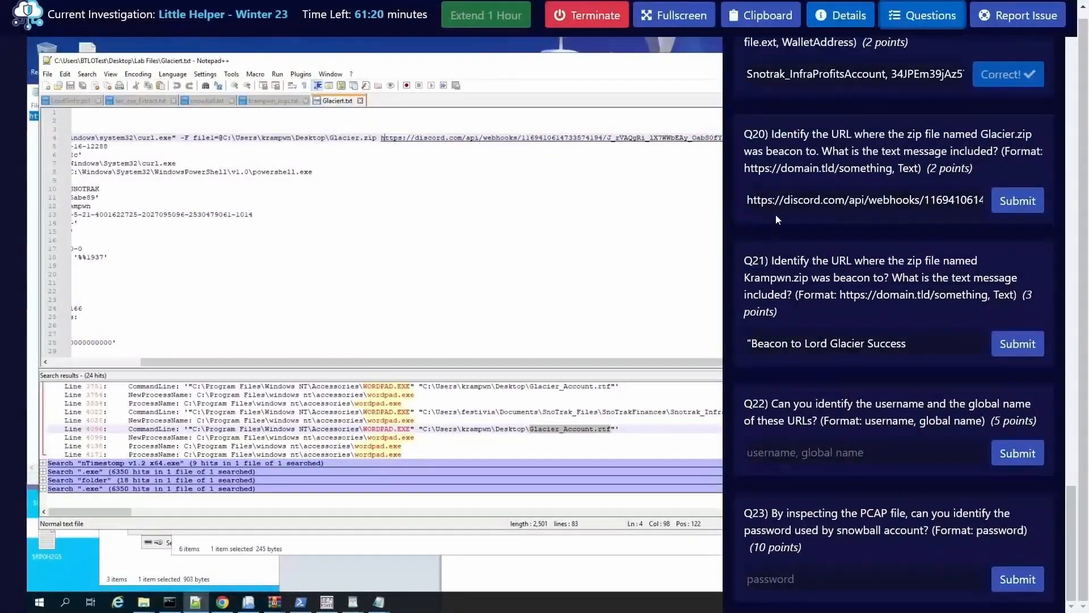
click(783, 200)
key(ctrl+a)
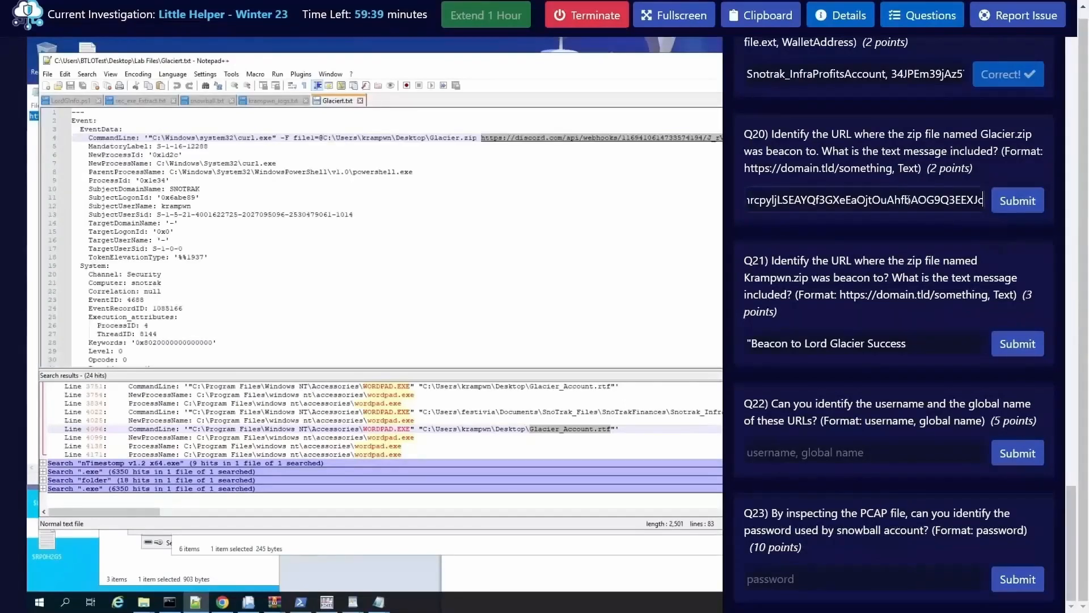
text(,)
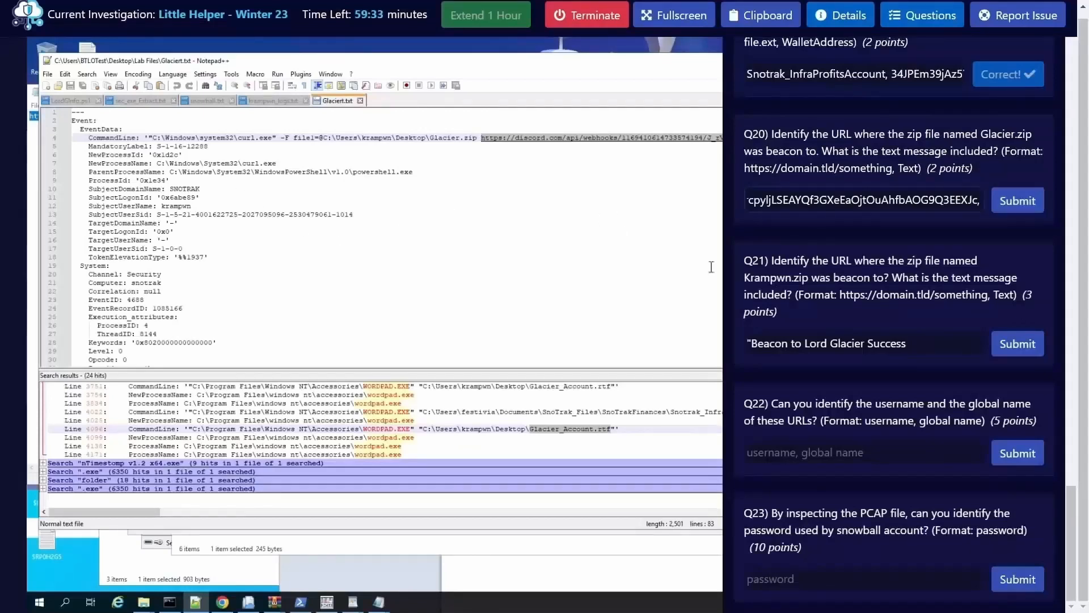
Step: Append the message "Beacon to Lord Glacier Success" from the Q21 field to the Q20 answer, submit it and close the questions
drag(907, 344, 749, 349)
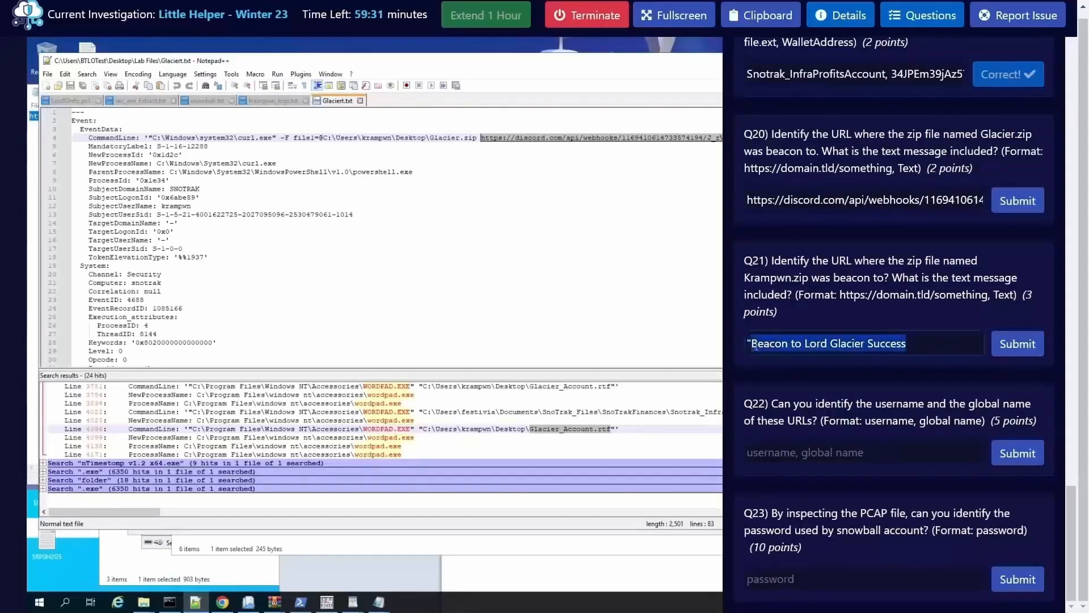
triple_click(938, 200)
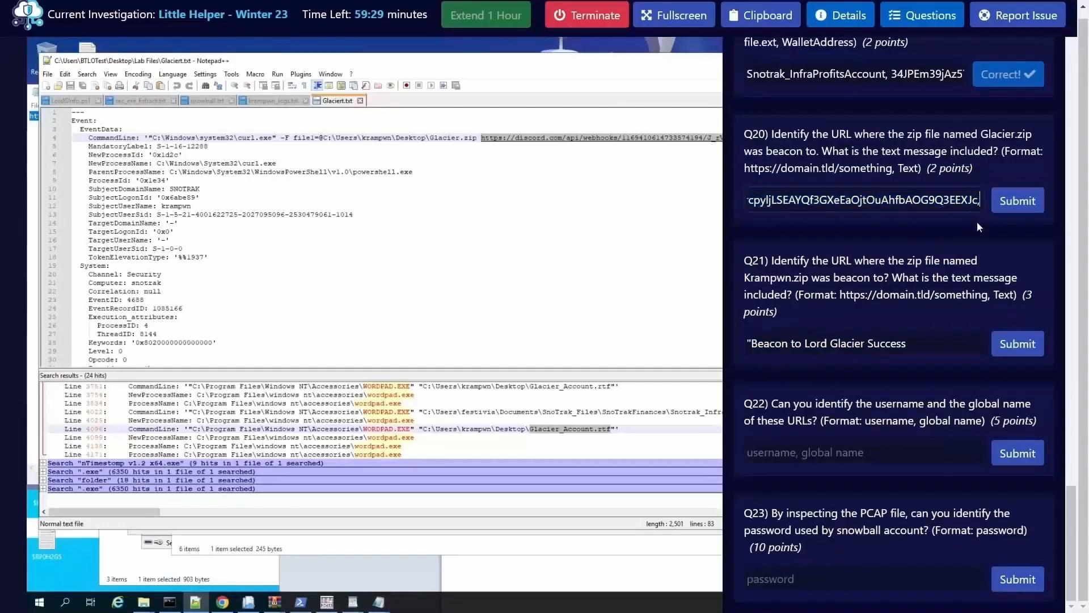
click(1015, 201)
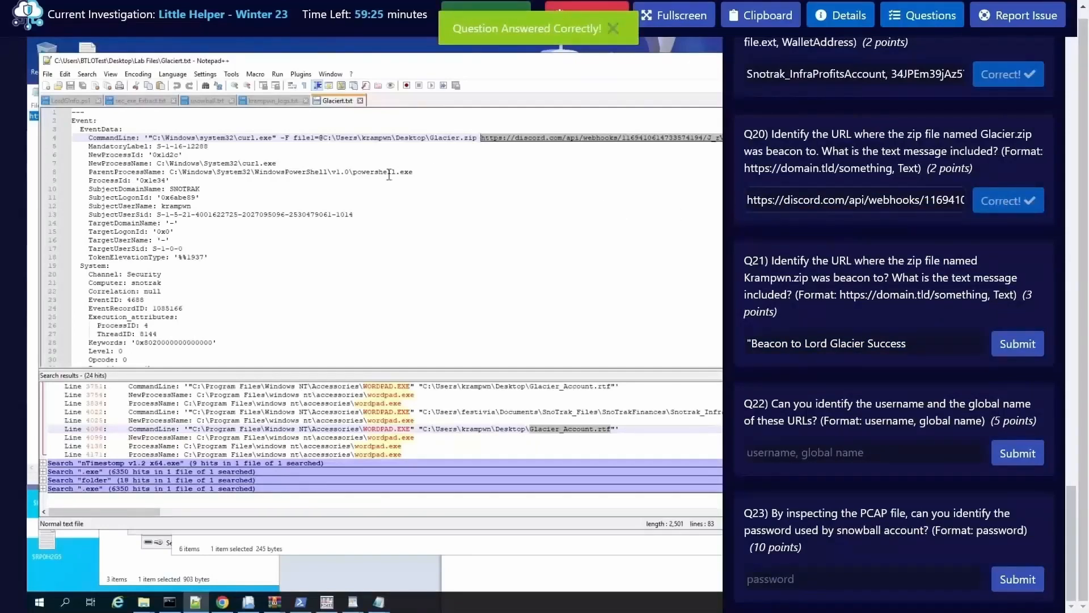
click(387, 197)
click(922, 15)
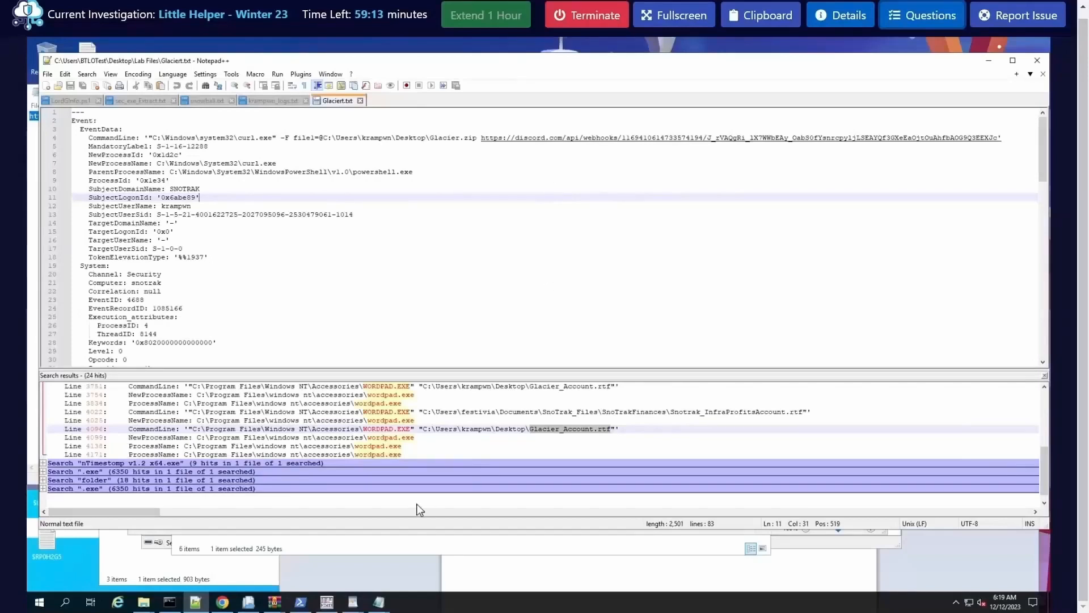
Step: Reopen the questions and clear the leftover text from the Q21 answer
click(908, 17)
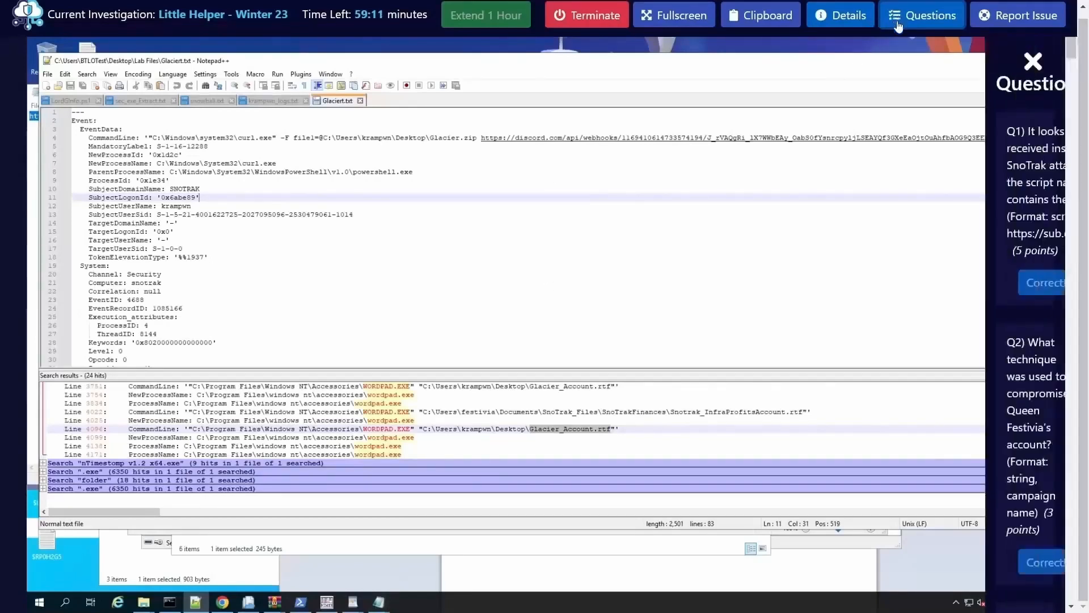
scroll(870, 311, down, 8)
scroll(870, 312, down, 20)
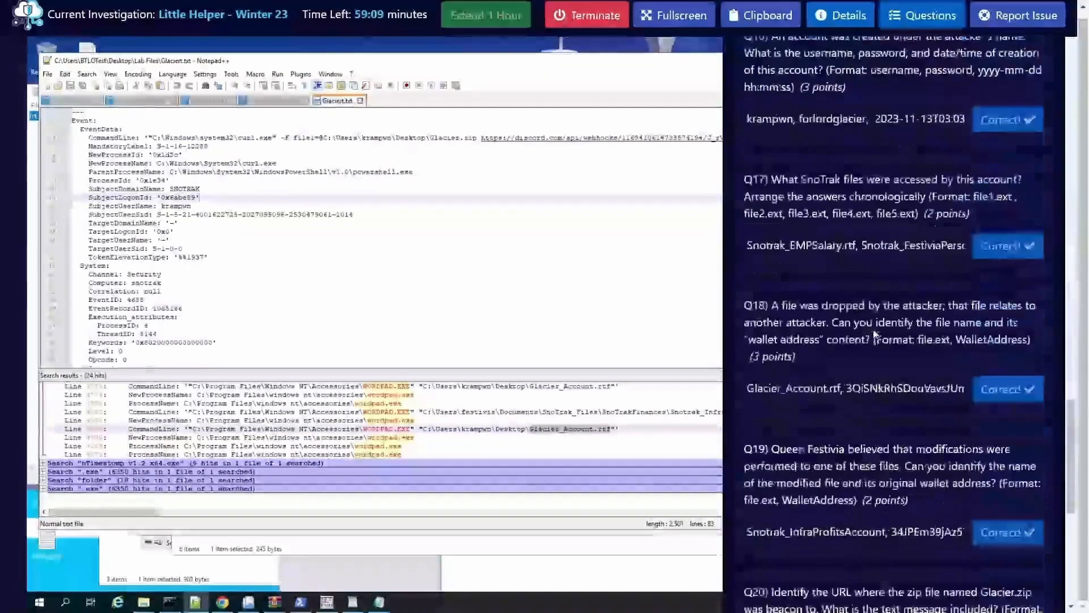
drag(907, 343, 747, 344)
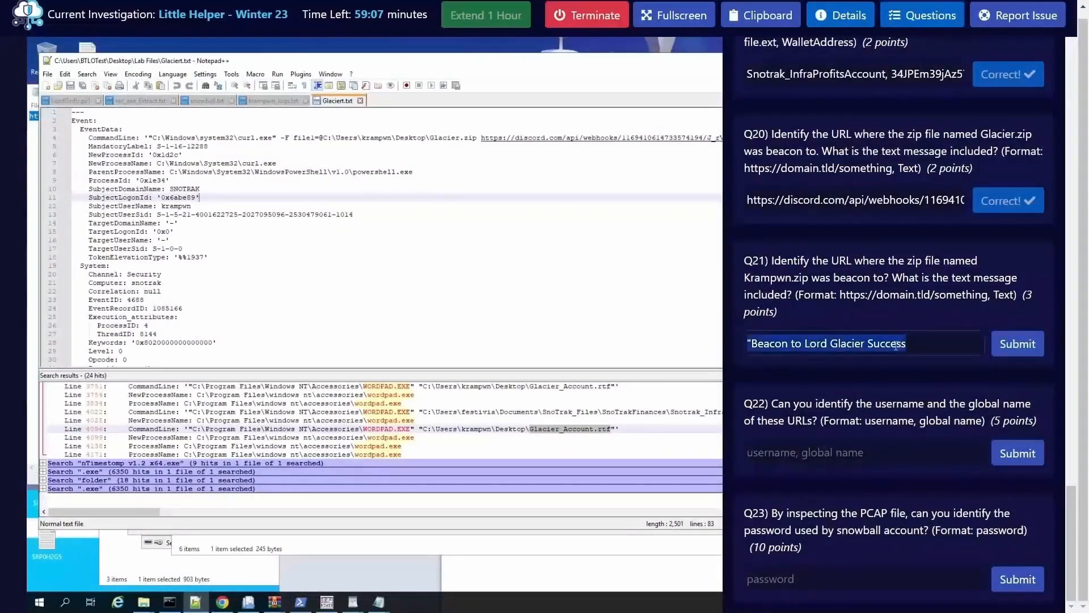
key(BackSpace)
Step: In Command Prompt, clear the screen and run the Chainsaw search for Krampwn.zip in "Logs\Microsoft-Windows-PowerShell%4Operational.evtx"
click(172, 604)
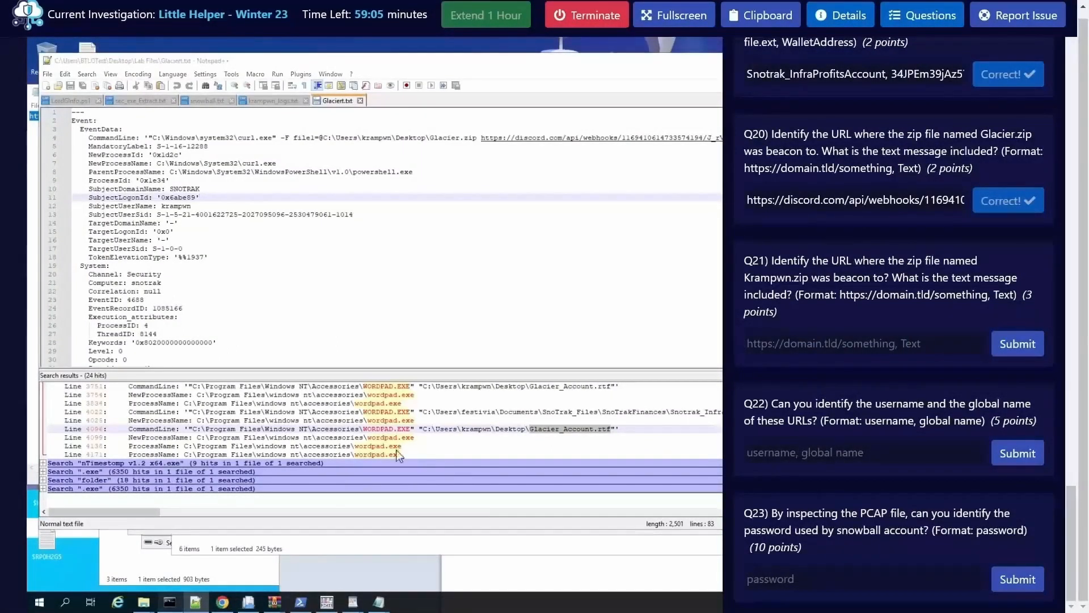
text(cls)
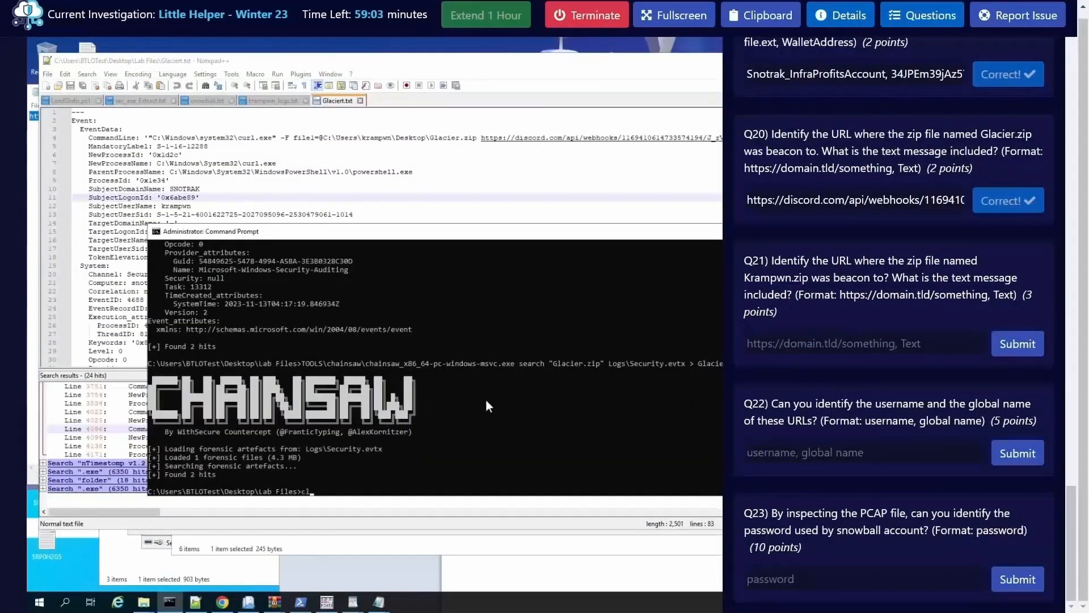
key(Return)
key(Up)
key(Up)
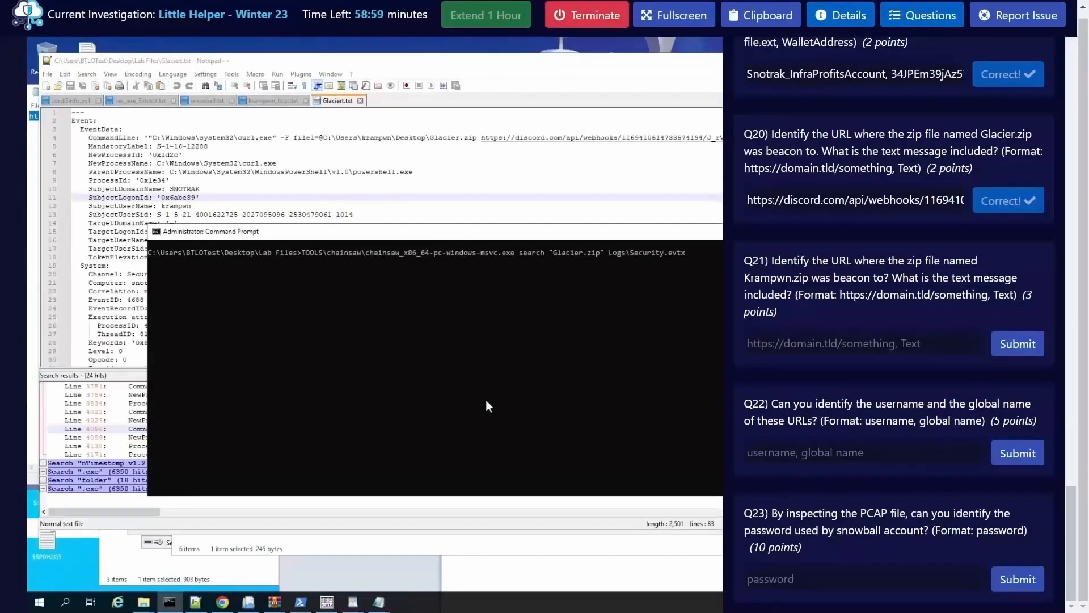
key(Down)
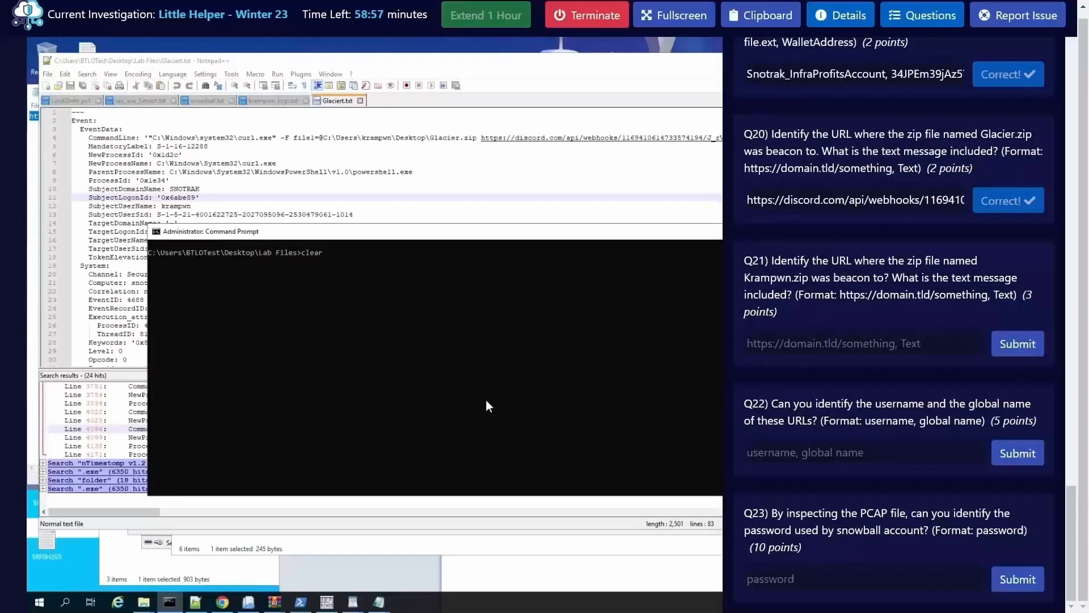
key(Up)
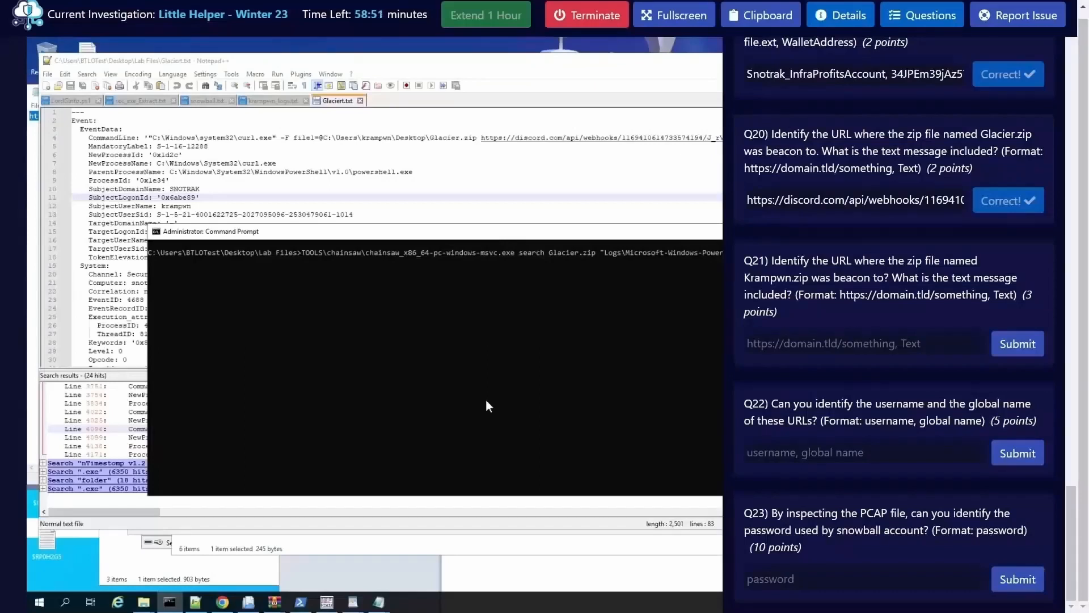
key(BackSpace)
key(BackSpace)
key(BackSpace)
key(BackSpace)
key(BackSpace)
key(BackSpace)
key(BackSpace)
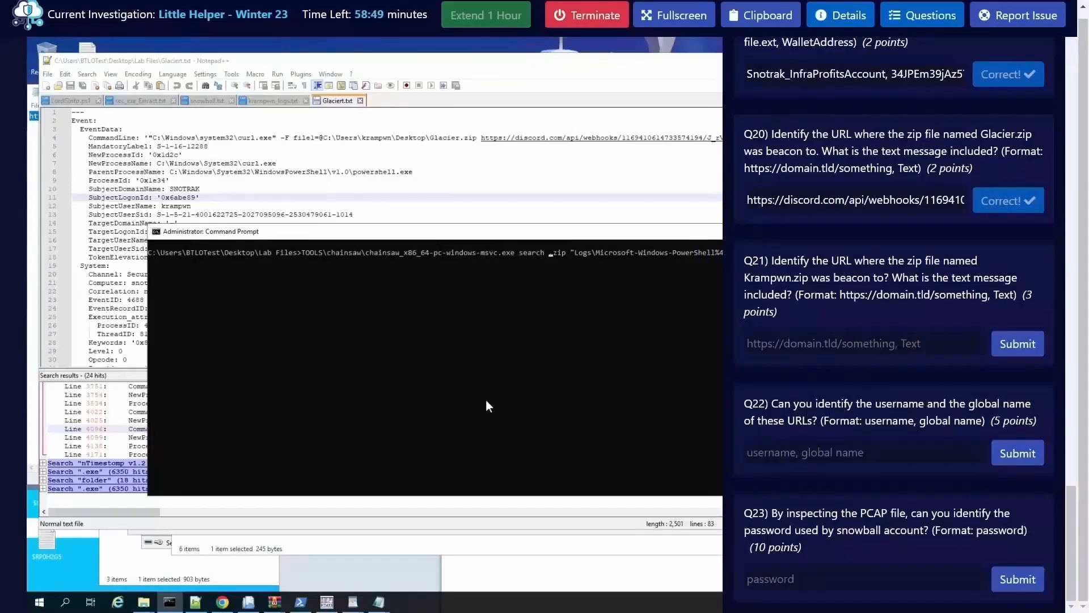
text(Krampwn)
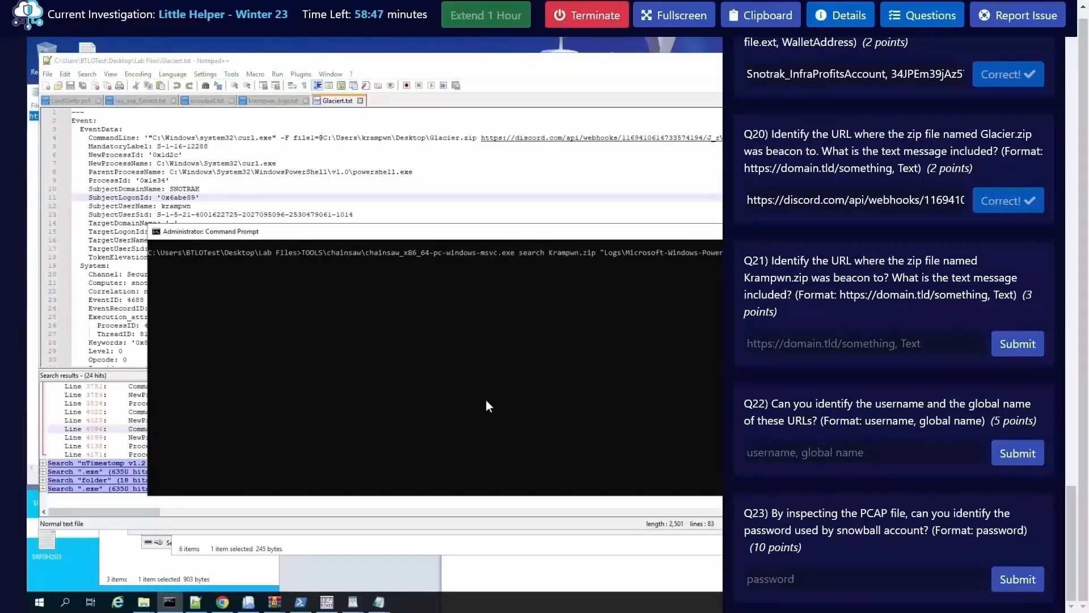
key(Return)
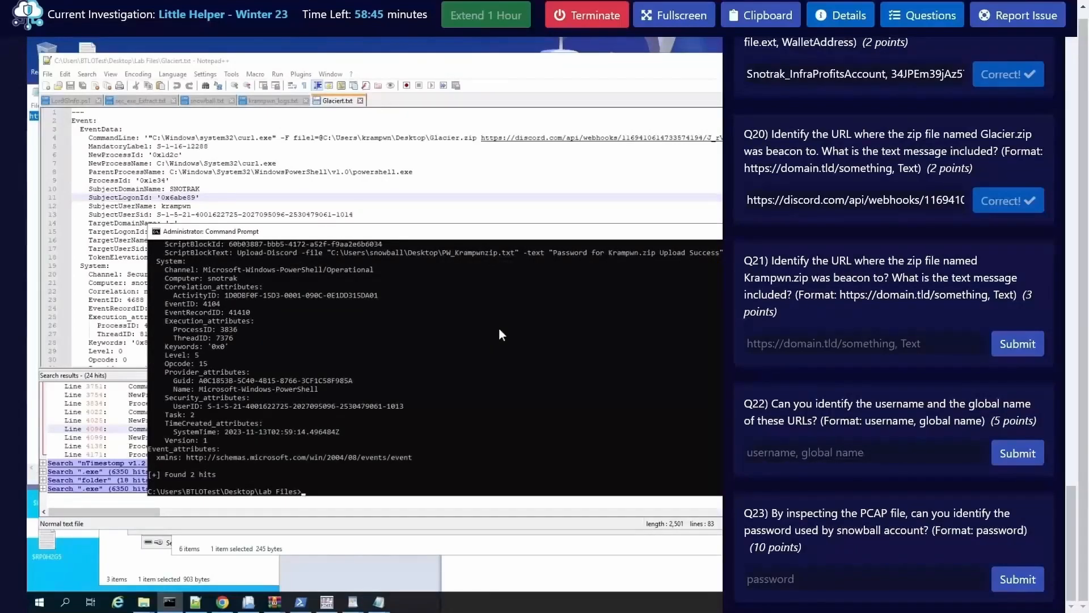
Step: Copy the message "Exfil to Krampwn" from the Upload-Discord script block into the Q21 answer and put a comma before it
scroll(499, 328, up, 2)
click(923, 15)
scroll(650, 361, up, 4)
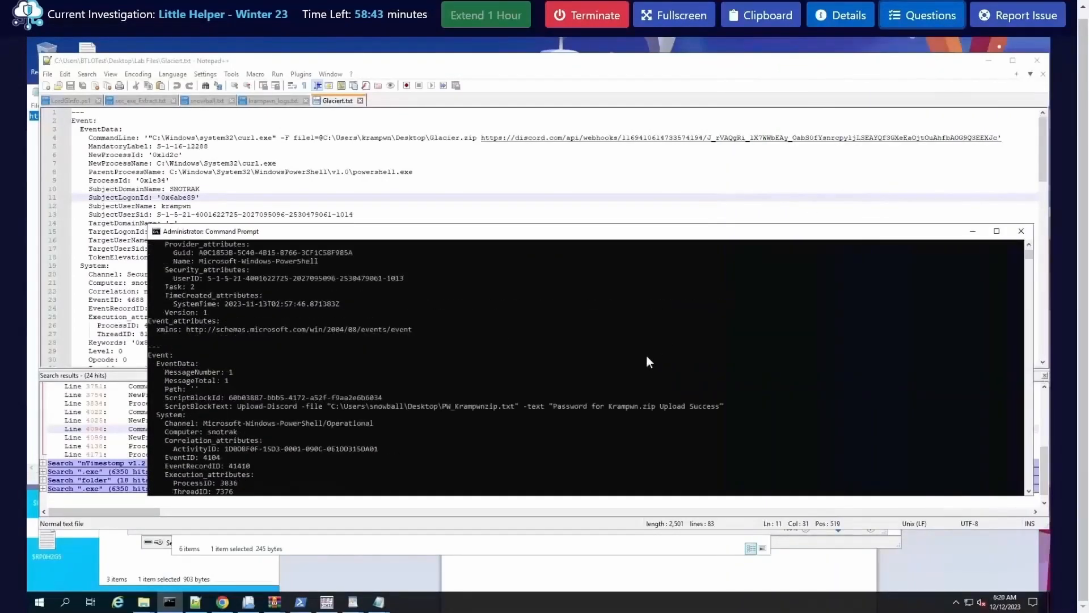
scroll(650, 362, up, 10)
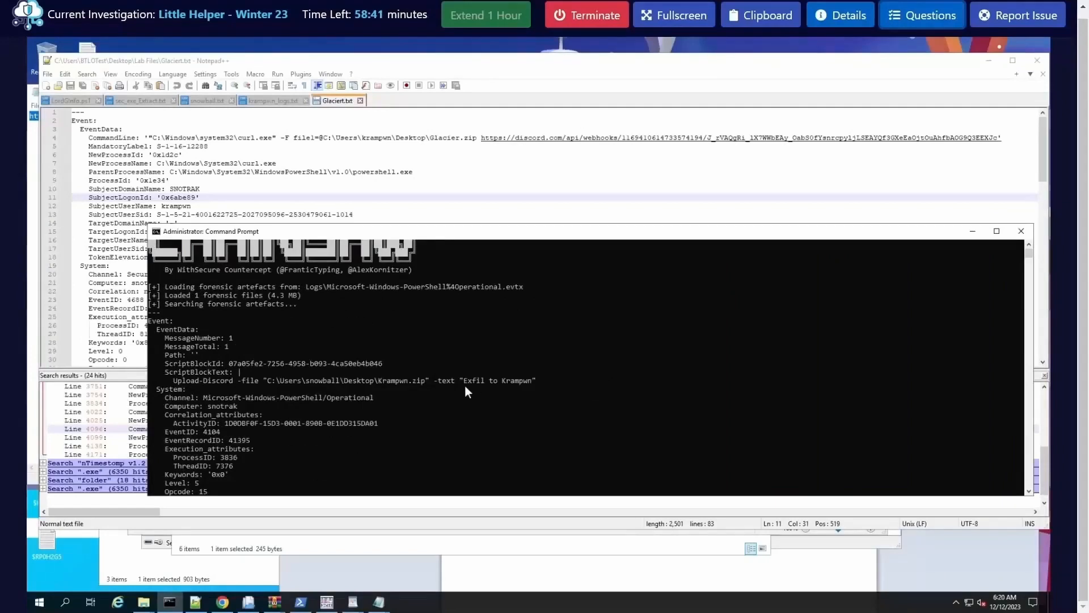
drag(465, 384, 530, 381)
right_click(530, 382)
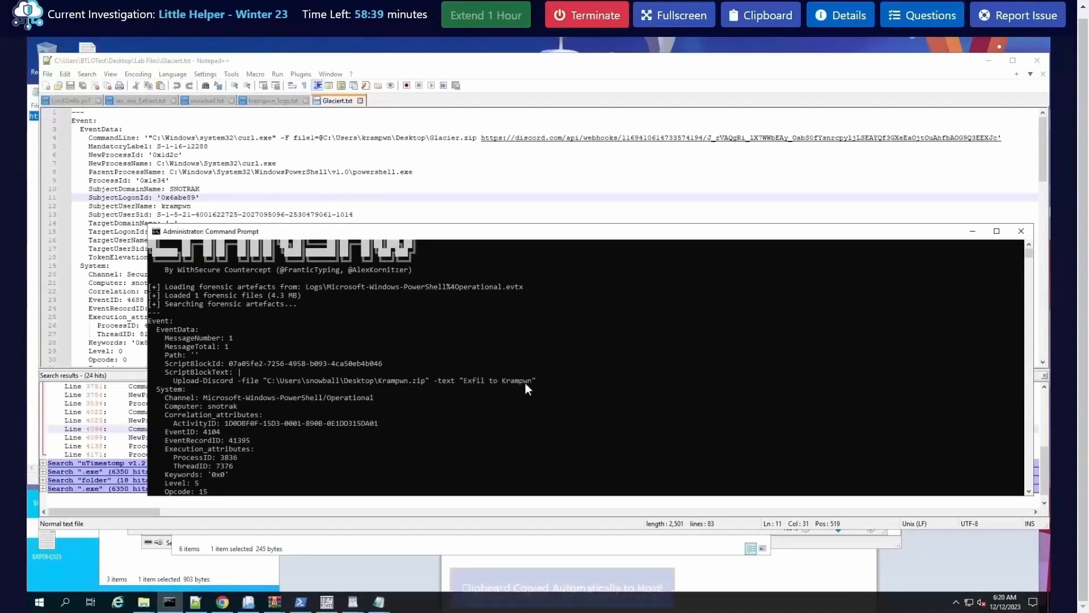
click(913, 17)
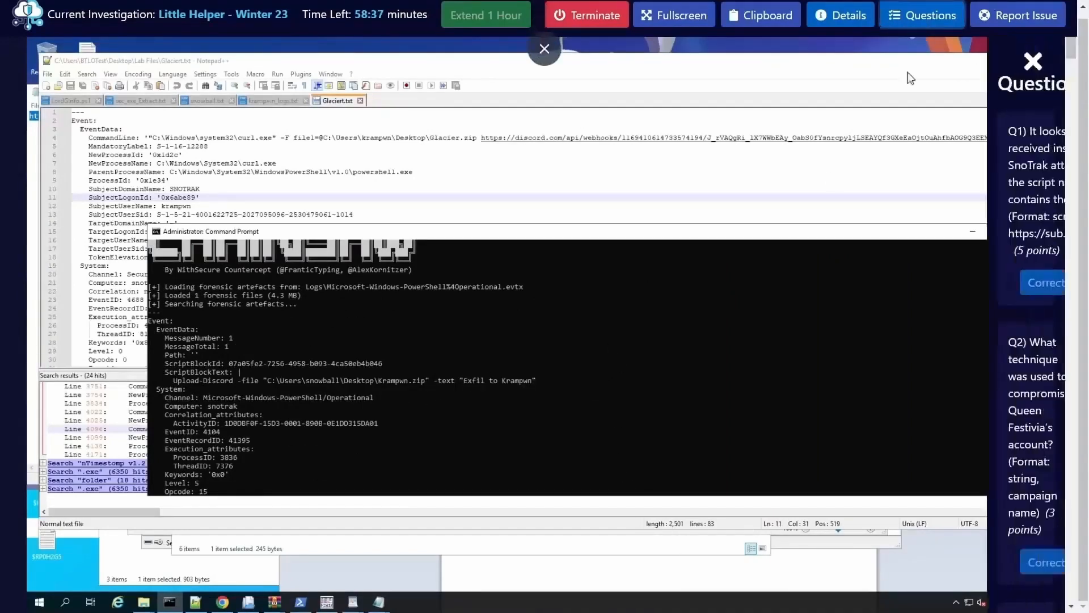
scroll(903, 433, down, 20)
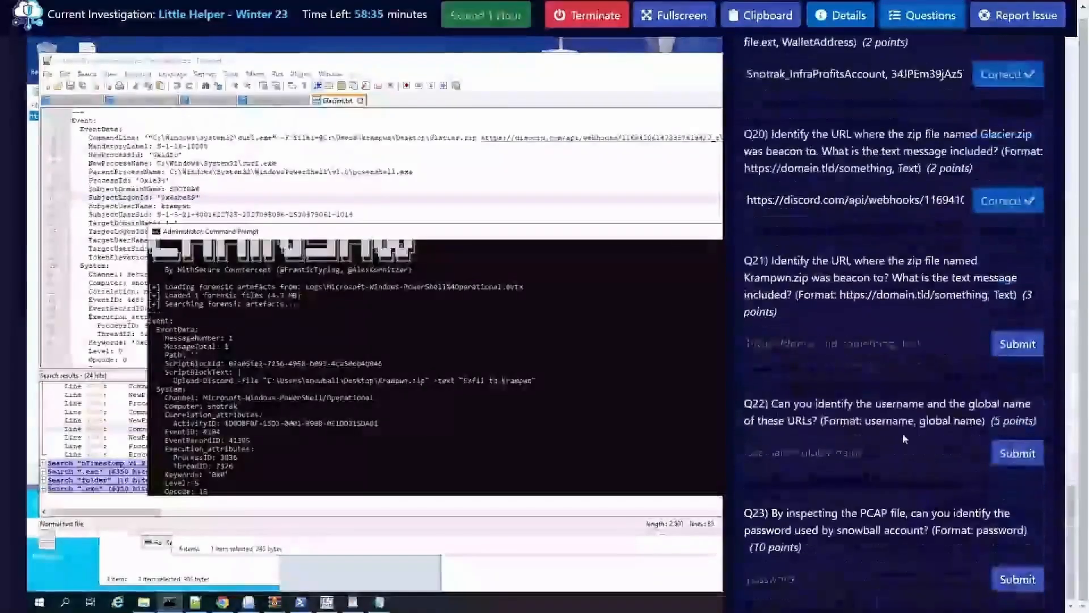
click(790, 353)
text(Exfil to Krampwn)
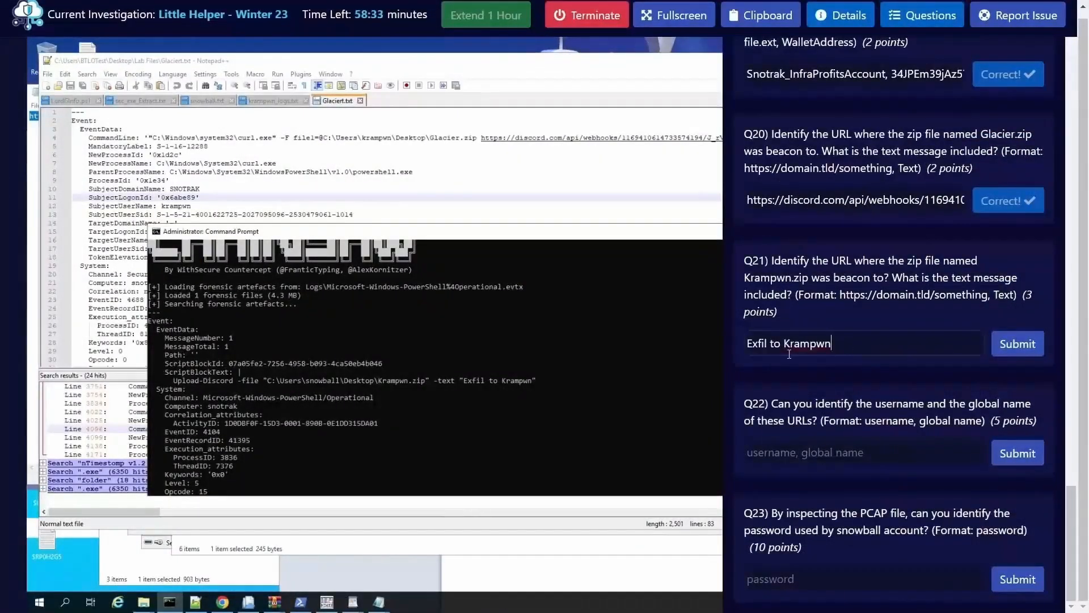
click(749, 344)
text(,)
Step: Run the Chainsaw search for "Krampwn.zip" in Logs\Security.evtx with its output redirected to Krampwn.txt
click(381, 429)
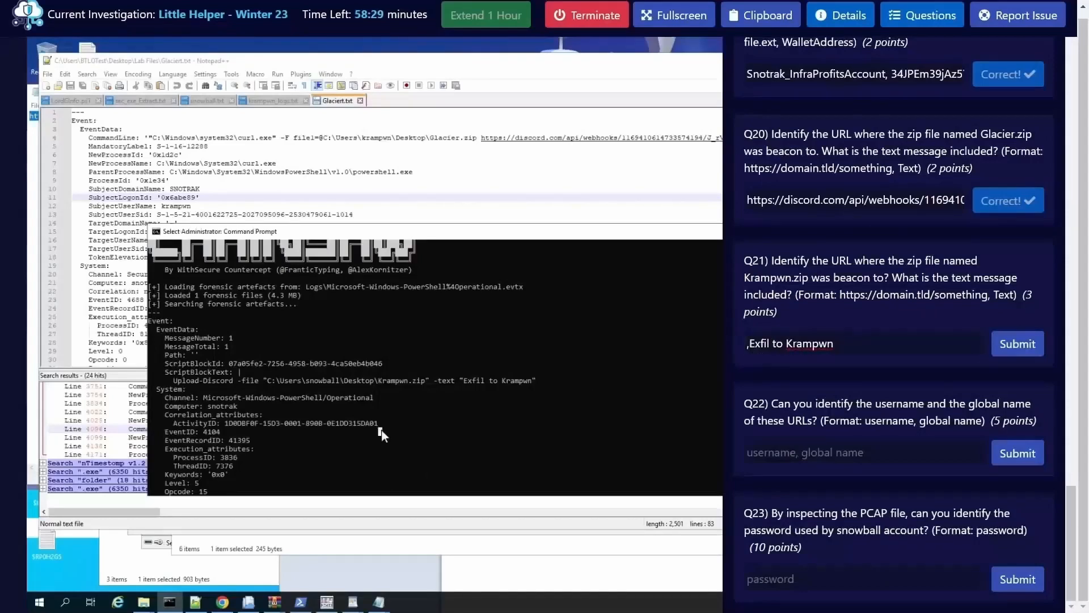
text(cls)
key(Up)
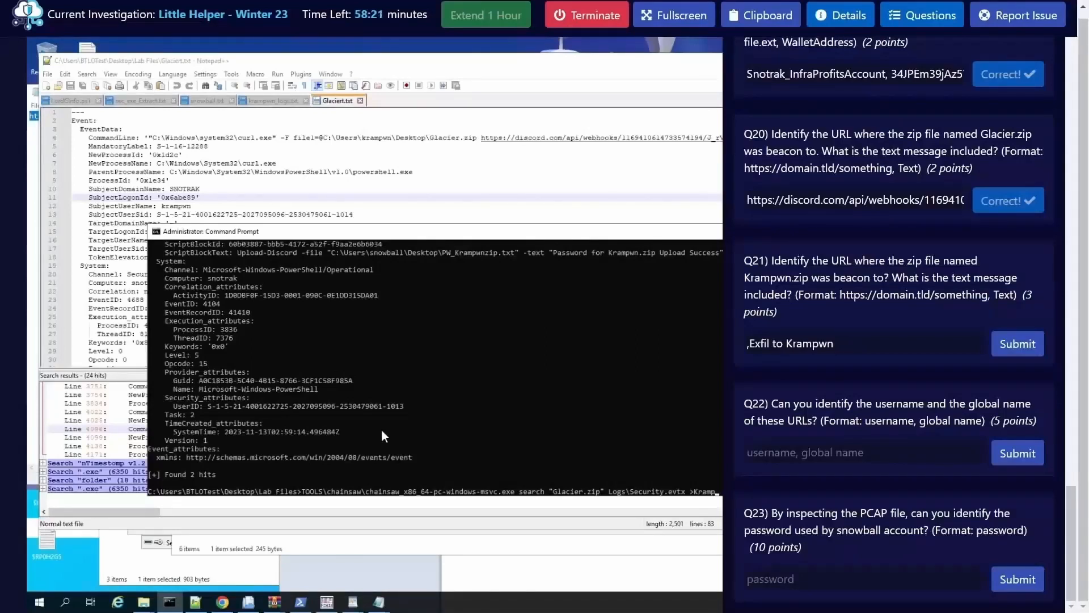
text(wn)
click(915, 16)
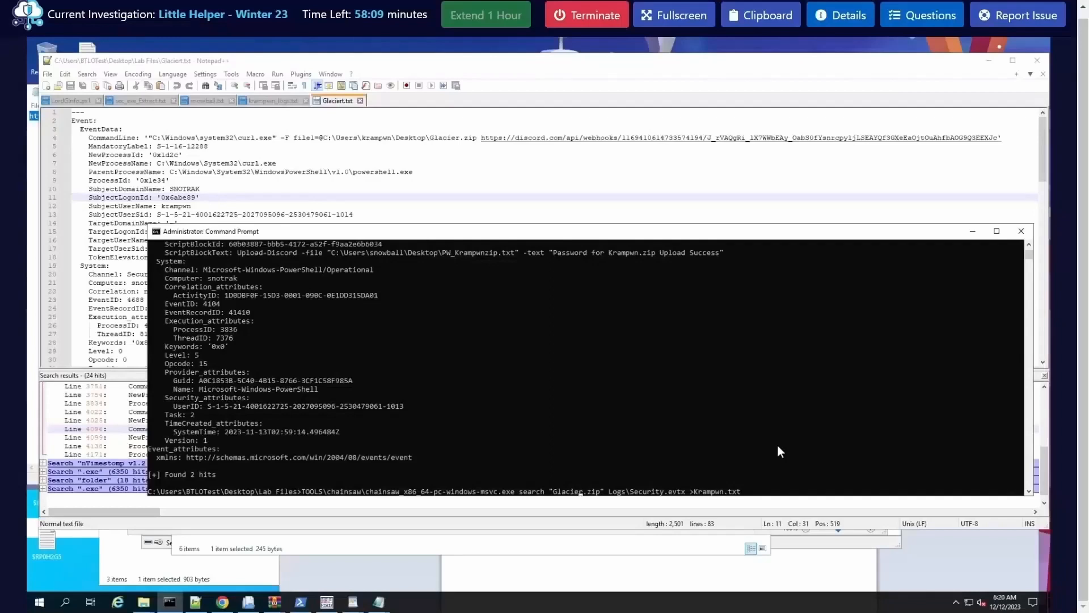
key(BackSpace)
key(BackSpace)
key(BackSpace)
key(BackSpace)
key(BackSpace)
key(BackSpace)
key(BackSpace)
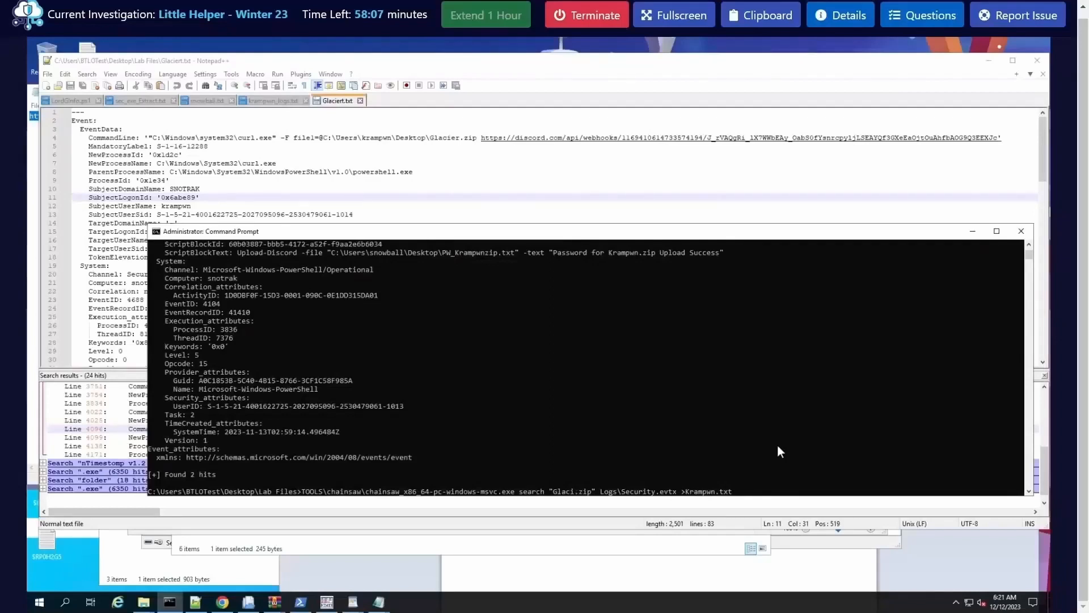
text(Krampwn)
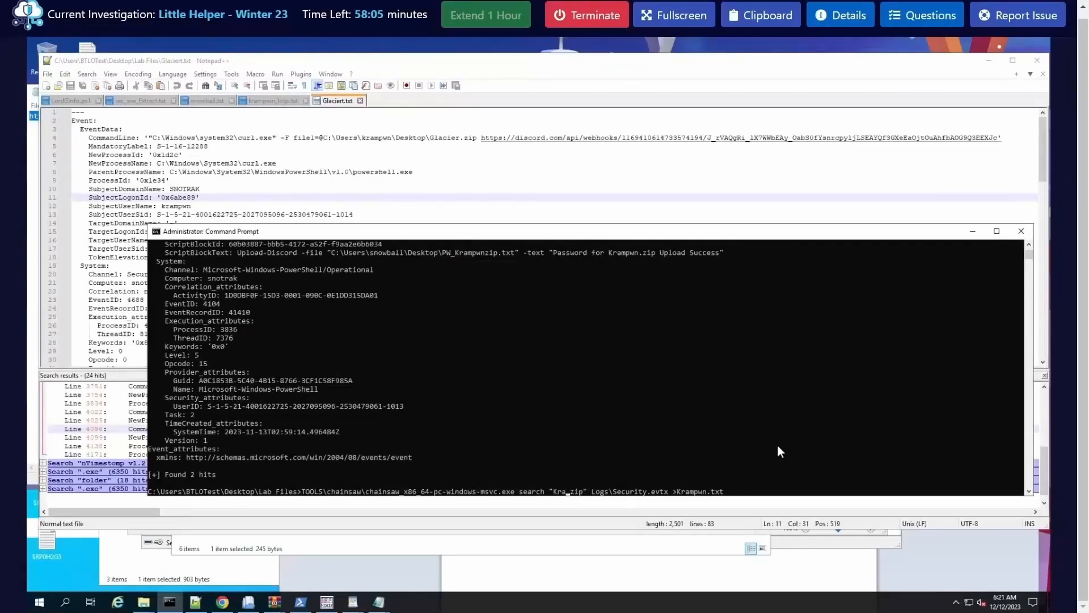
key(Return)
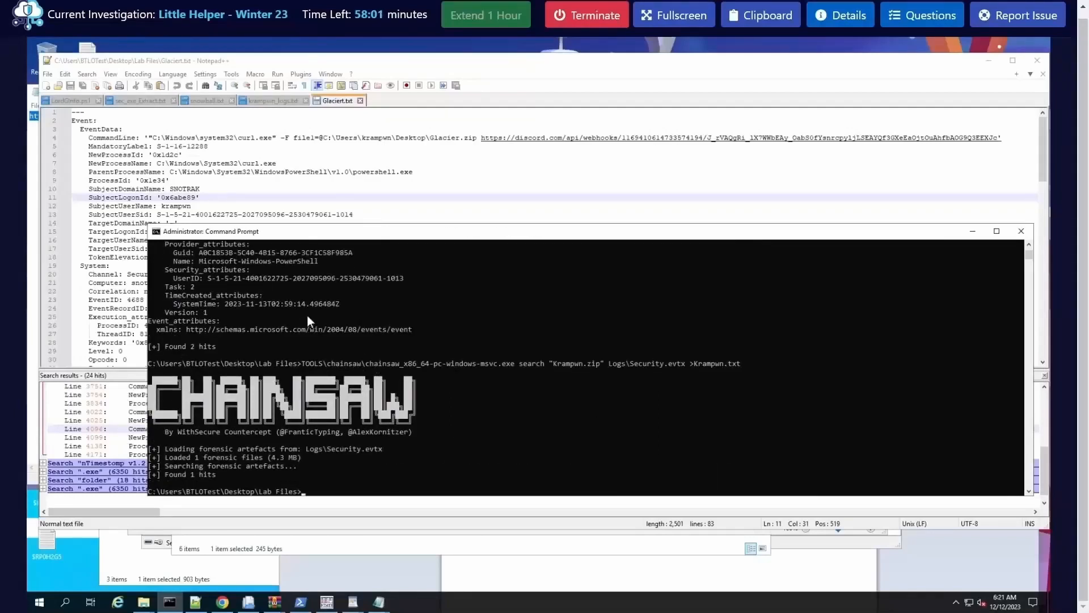
Step: Switch to Notepad++ and open Krampwn.txt from the Lab Files folder
click(54, 76)
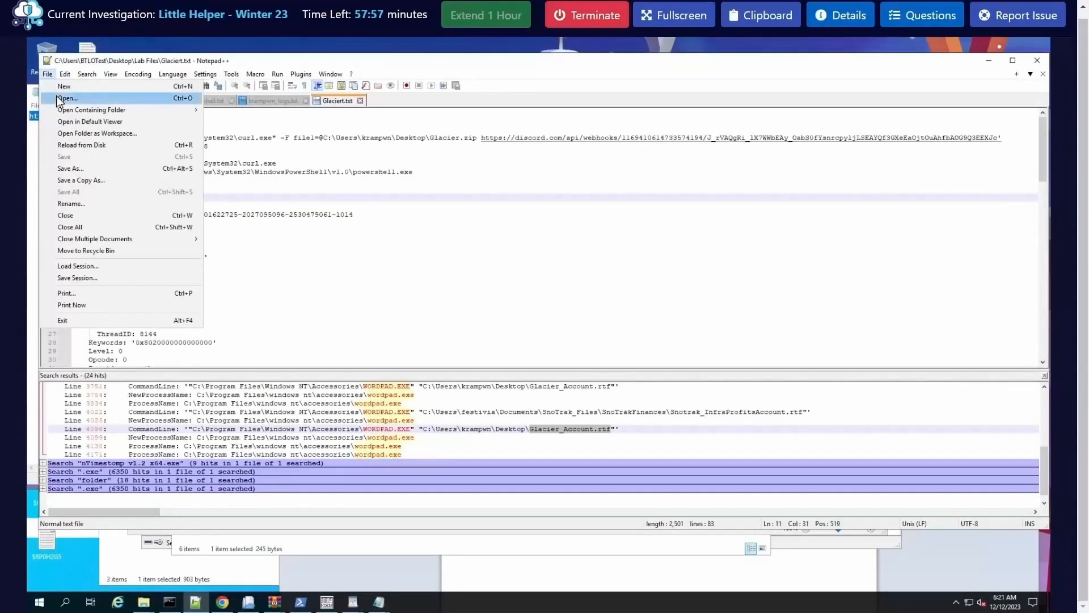
click(62, 98)
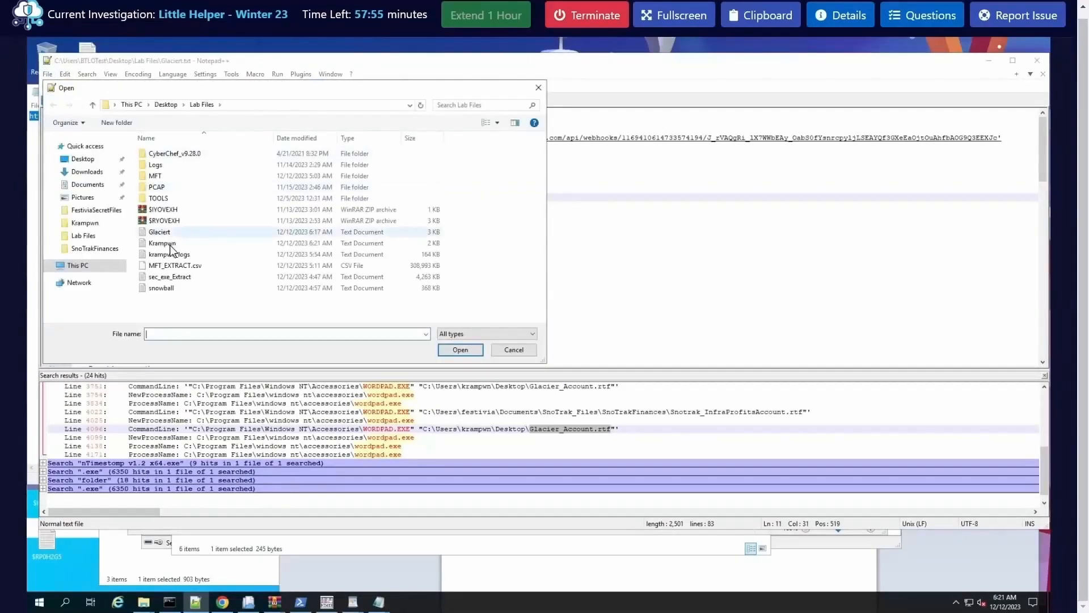
double_click(170, 244)
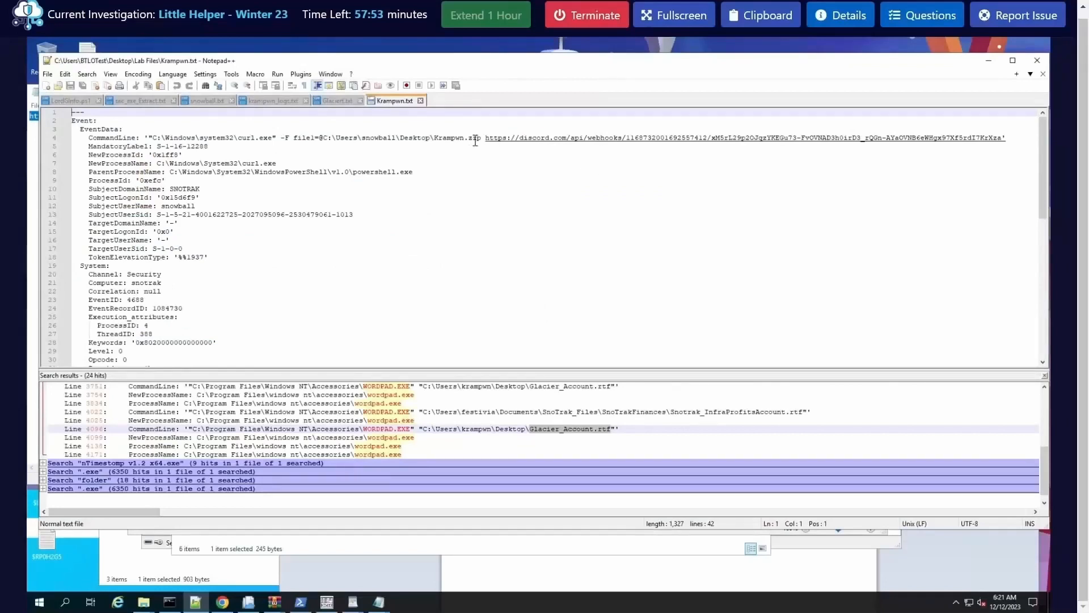
Step: Copy the Discord webhook URL up to the slash after its numeric ID from the curl.exe command line in Krampwn.txt
drag(486, 138, 690, 139)
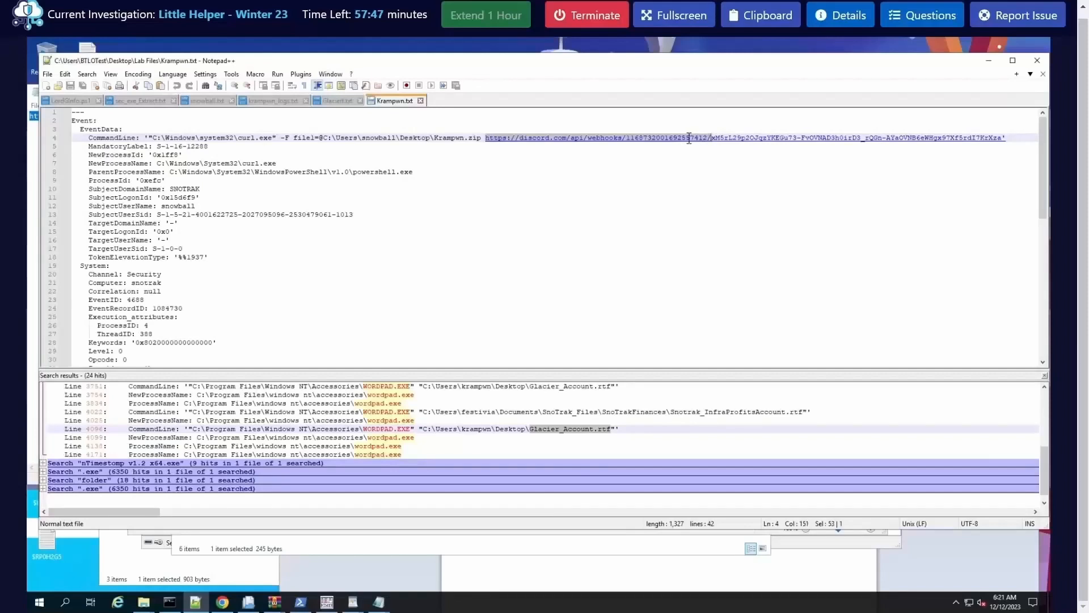
right_click(689, 139)
click(716, 160)
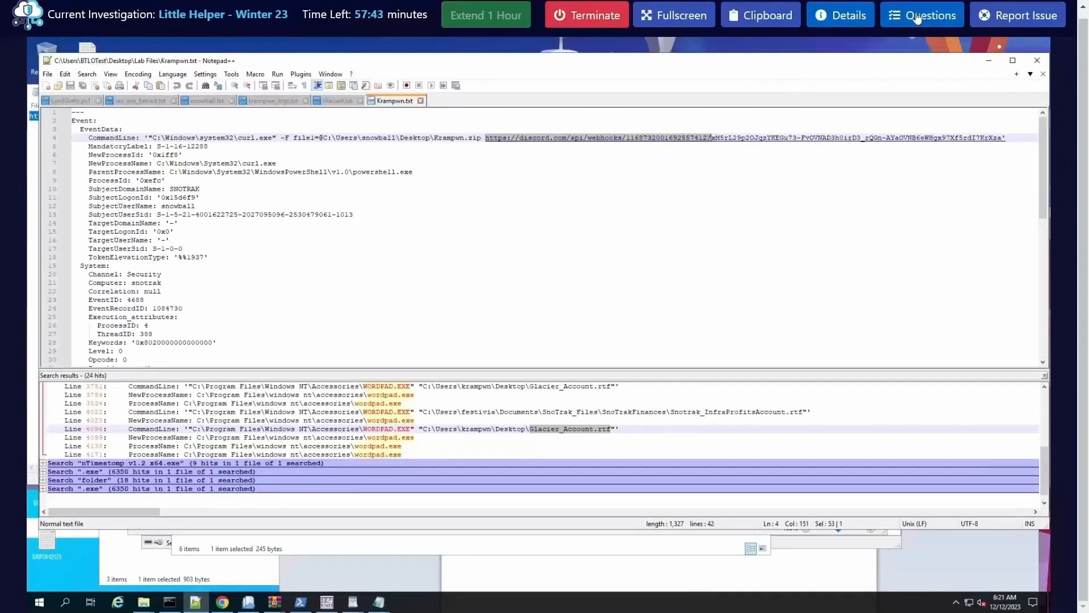
scroll(715, 162, up, 2)
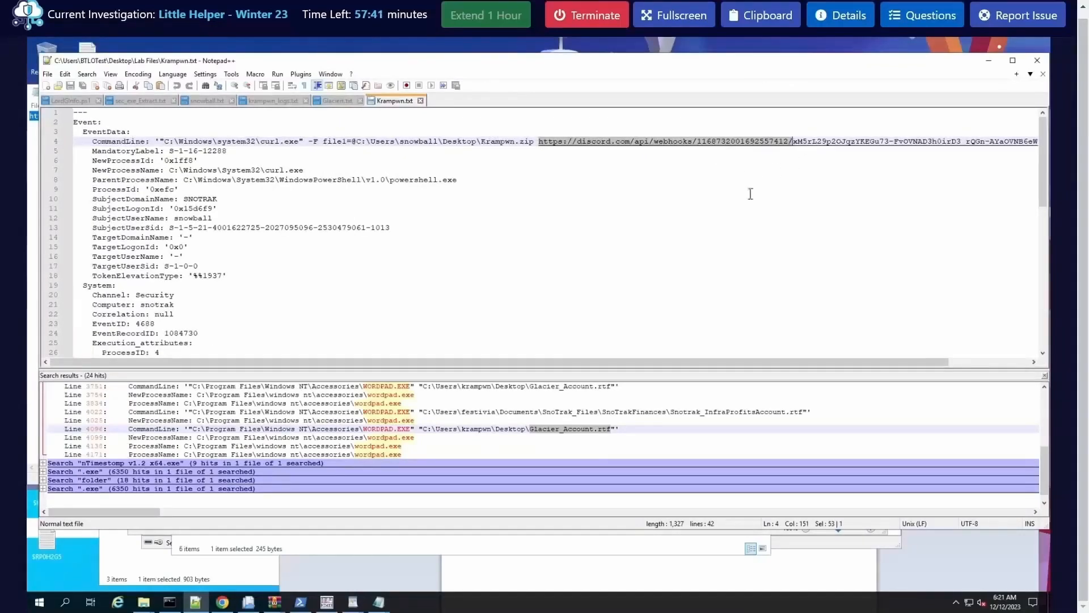
scroll(744, 343, up, 1)
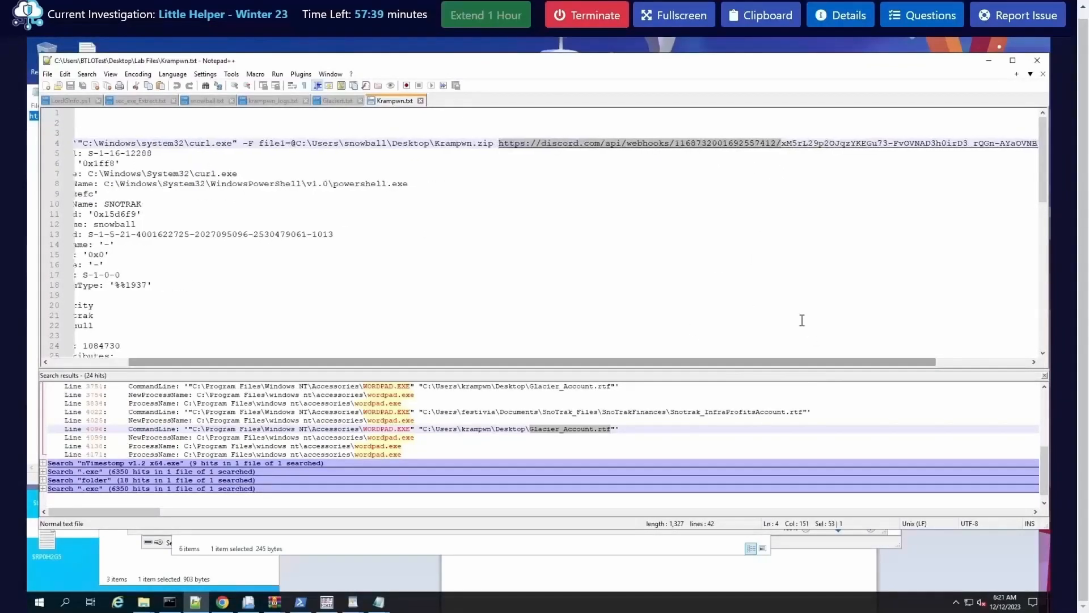
drag(767, 362, 861, 361)
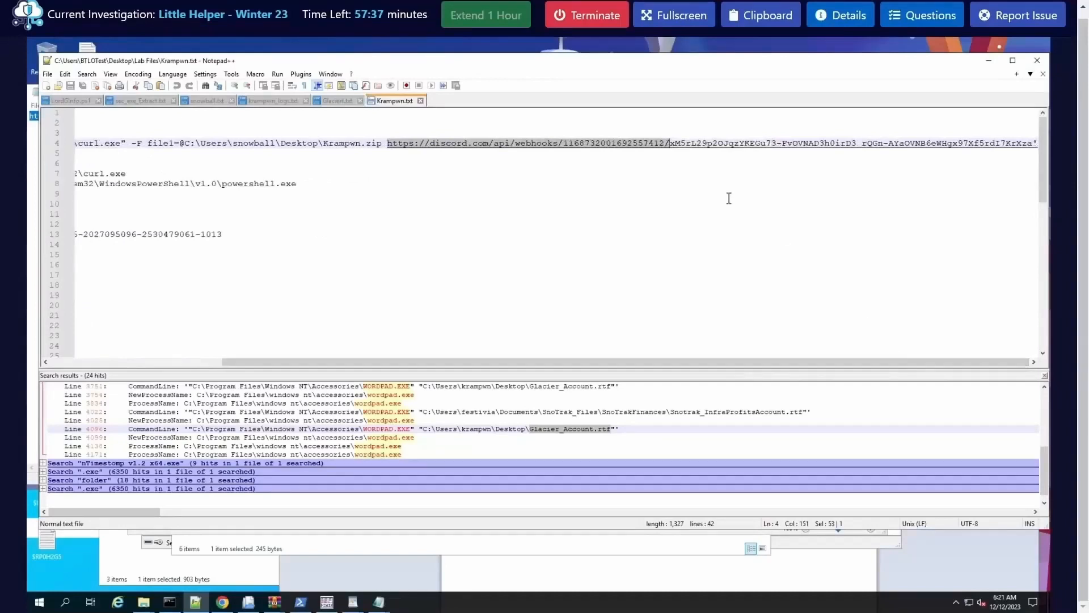
Step: Insert the copied webhook URL before the comma in the Q21 answer and deselect the text in Krampwn.txt
click(926, 15)
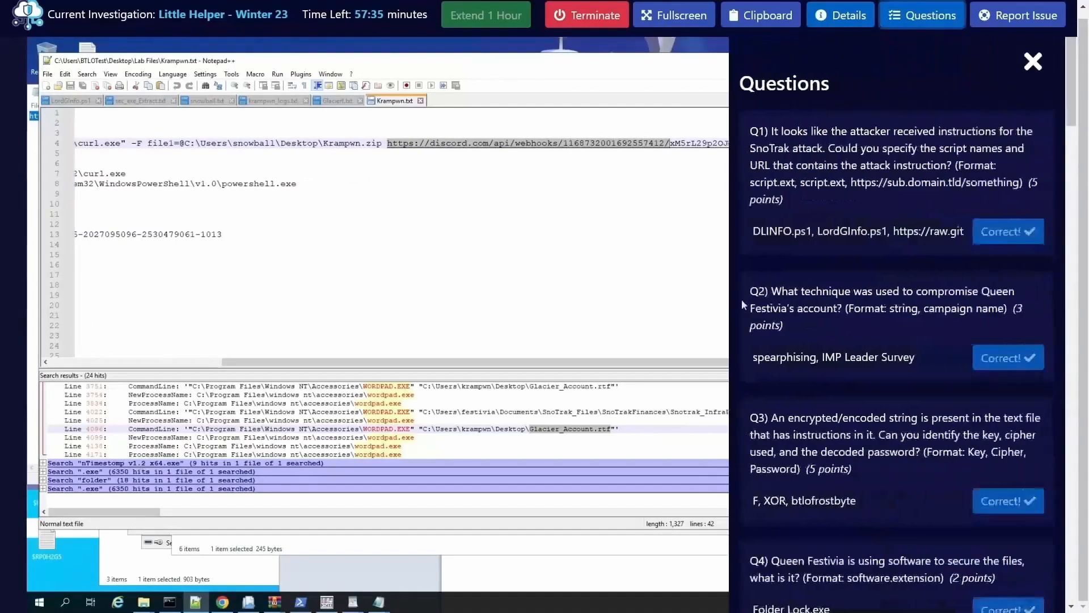
scroll(800, 478, down, 20)
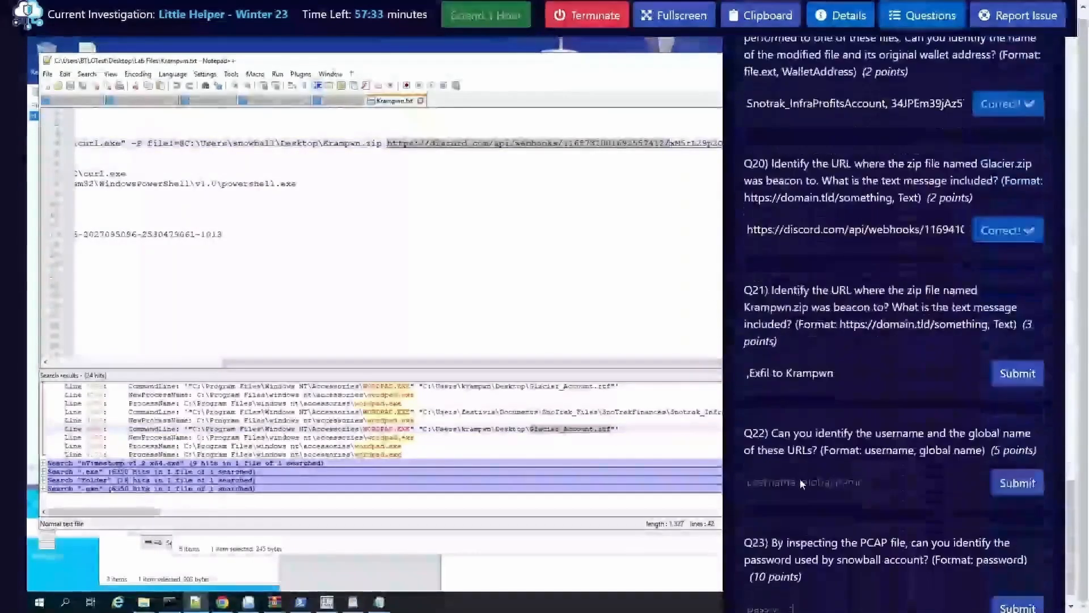
click(747, 345)
key(ctrl+v)
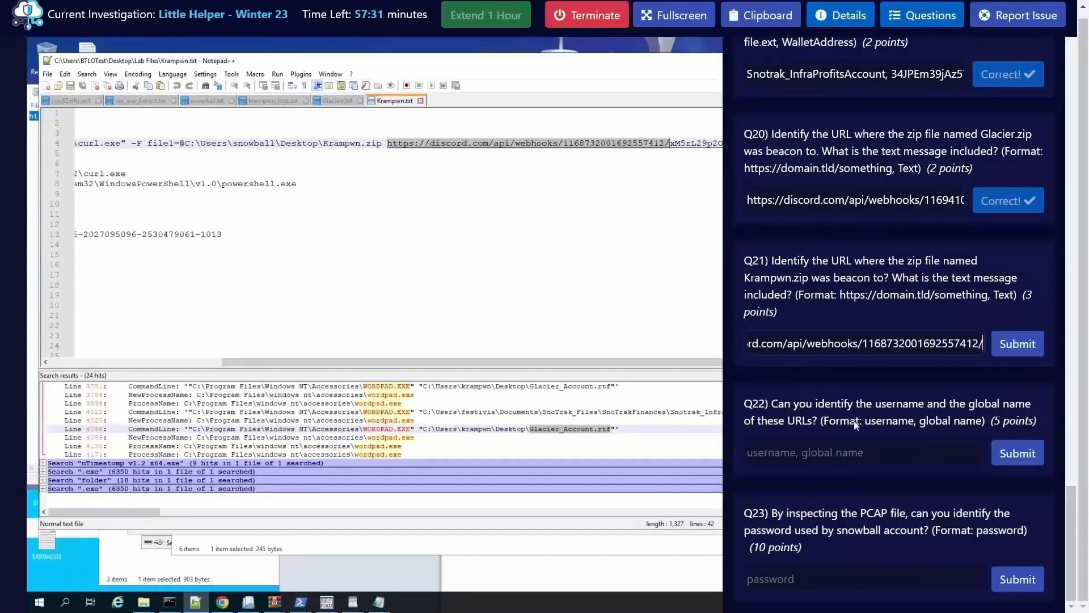
click(676, 172)
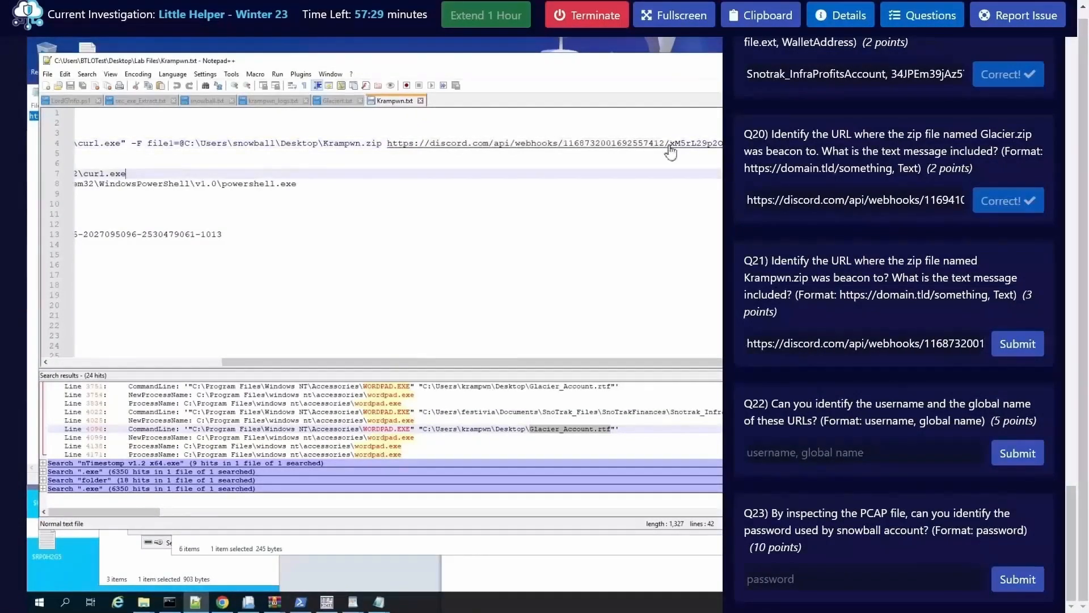
Step: Copy the remaining part of the Discord webhook URL, after the slash, from the curl.exe command line in Krampwn.txt
click(912, 15)
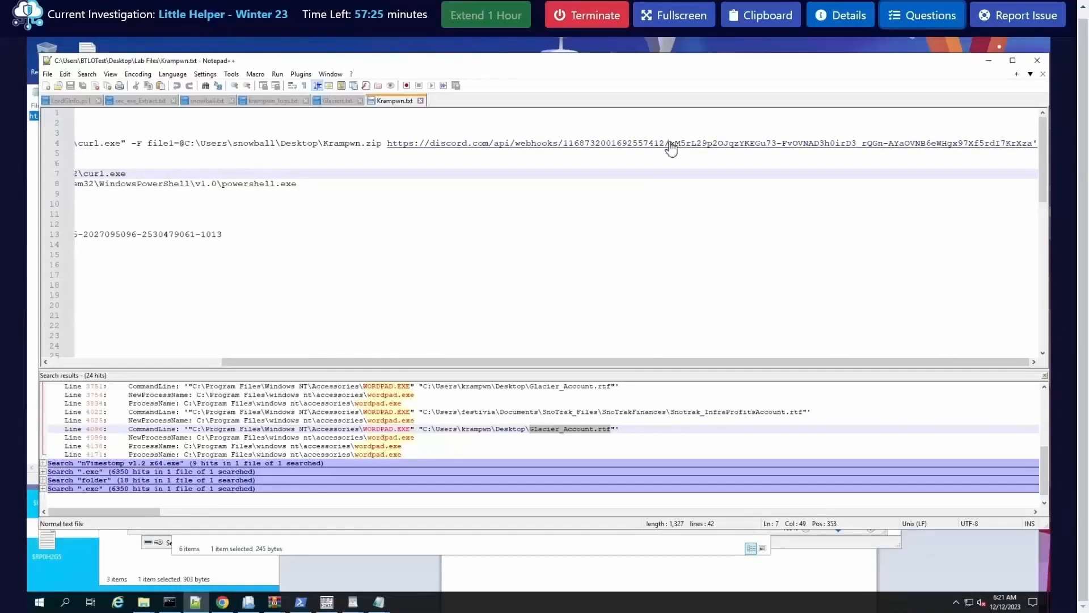
drag(672, 145, 1020, 156)
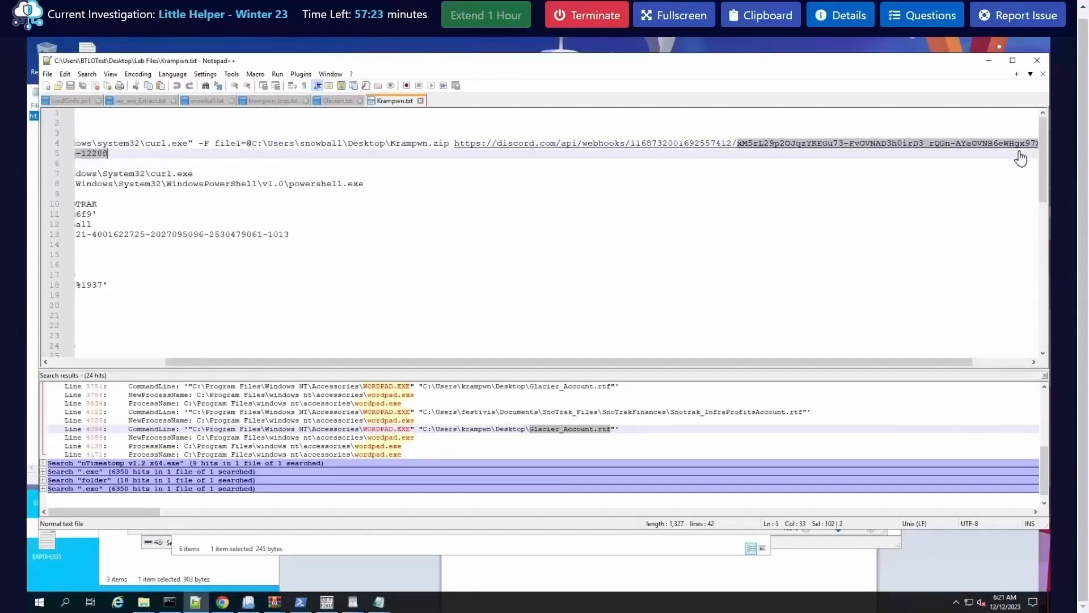
drag(1087, 149, 1023, 152)
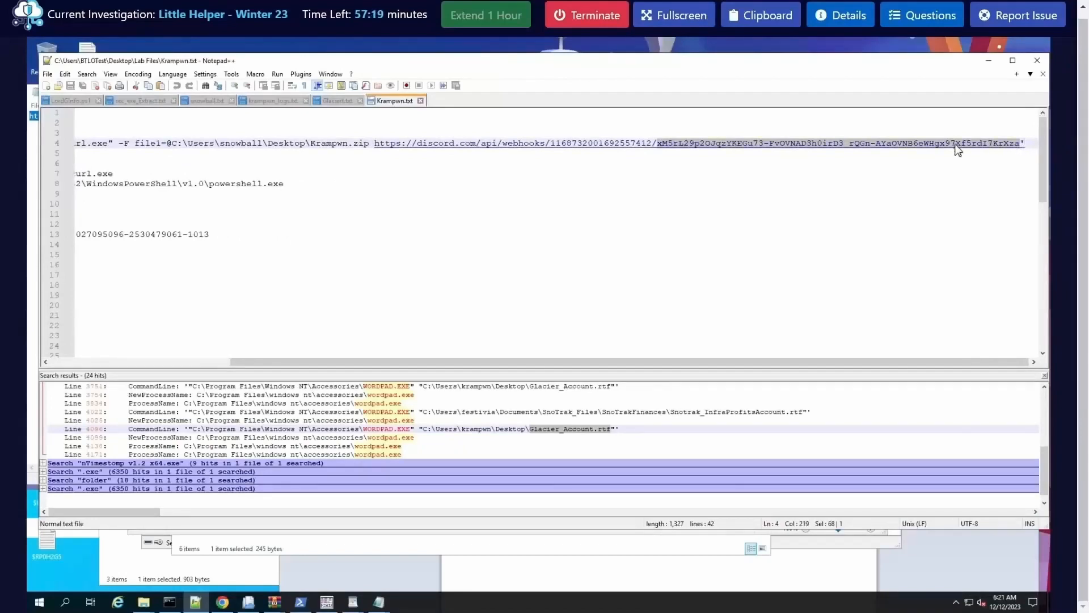
right_click(906, 143)
click(931, 162)
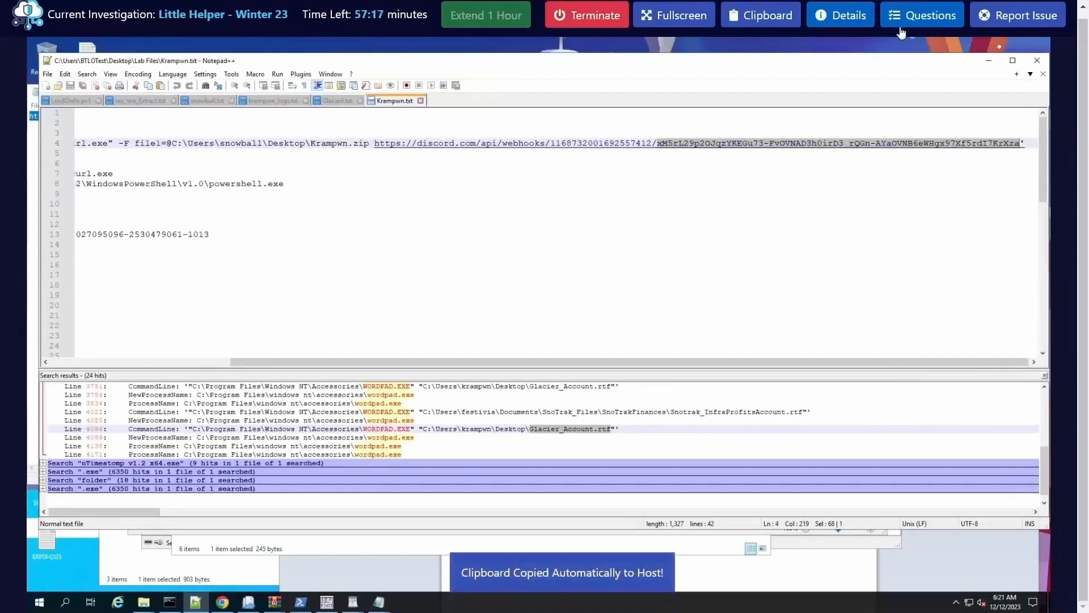
Step: Insert the copied webhook token before the comma in the Q21 answer and submit the answer
click(902, 23)
scroll(844, 510, down, 20)
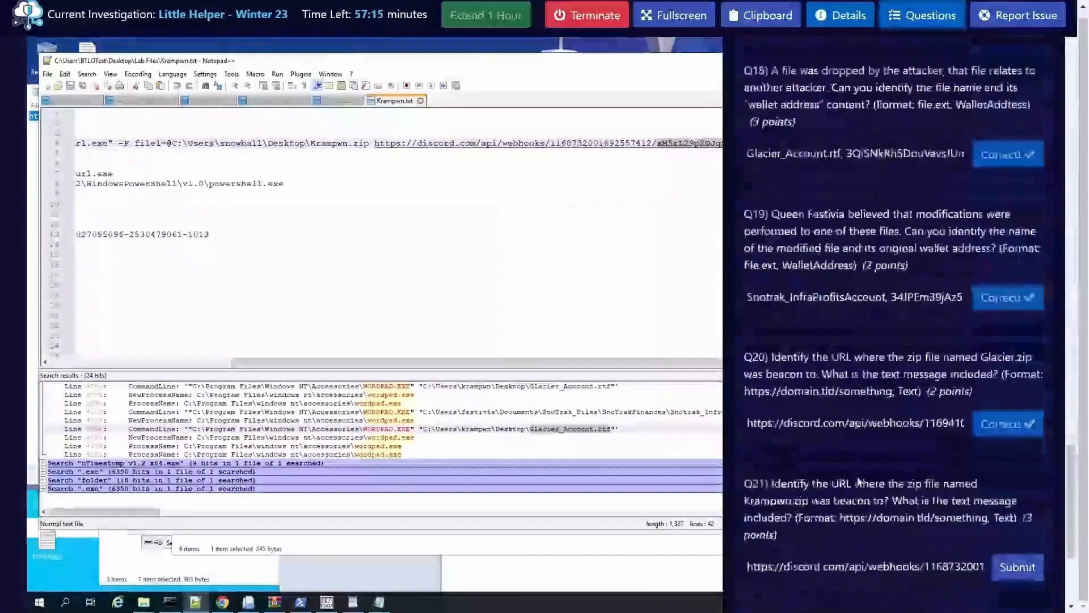
drag(891, 348, 944, 358)
click(892, 349)
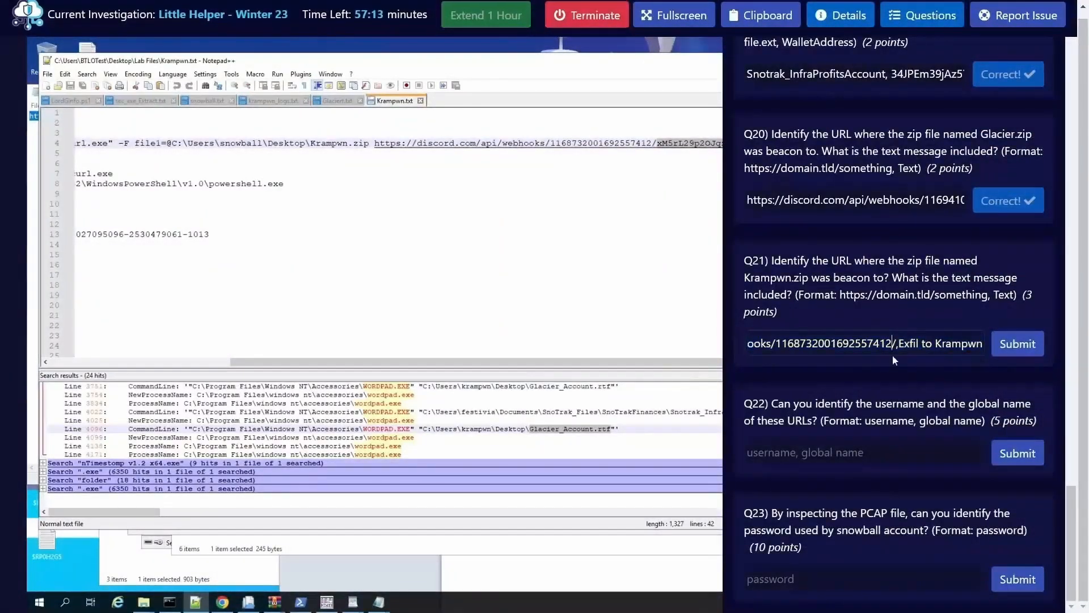
key(ctrl+v)
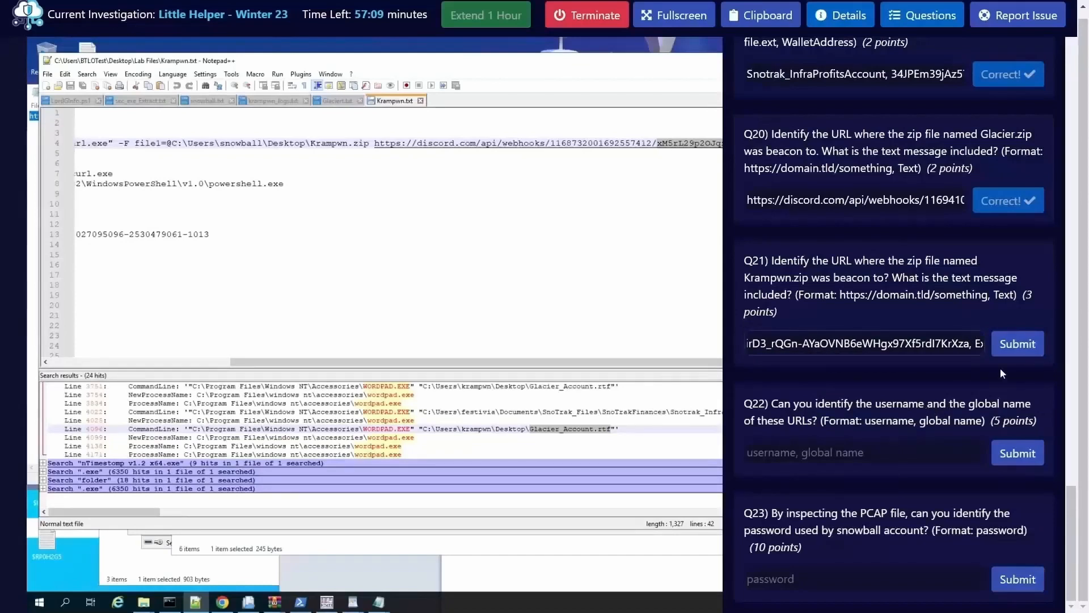
click(1015, 345)
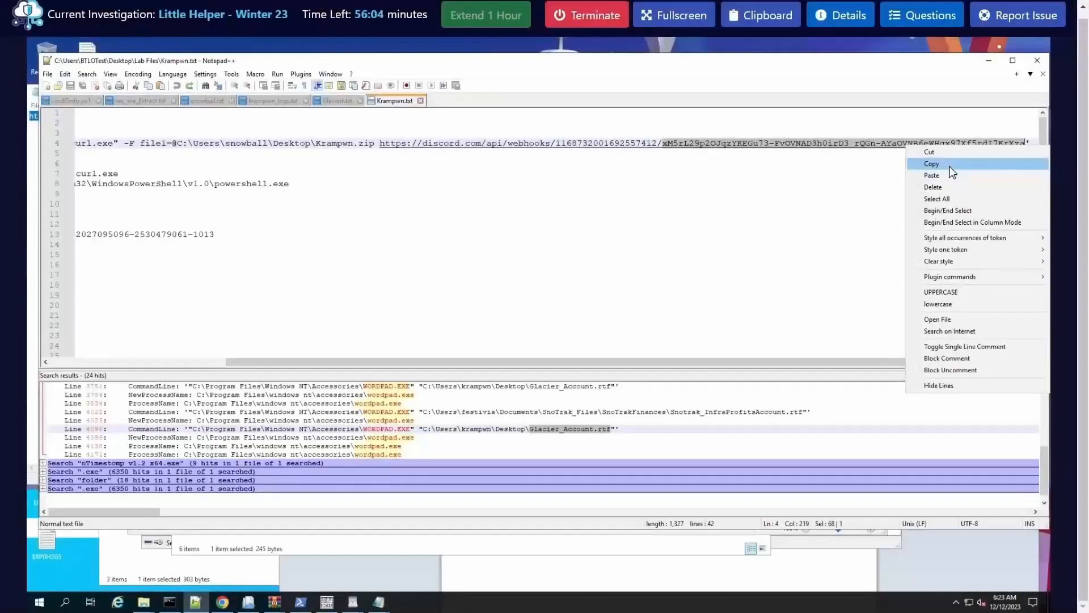
Step: Switch to the browser and examine the Discord webhook's JSON response for the username and global name asked for in Q22
click(943, 163)
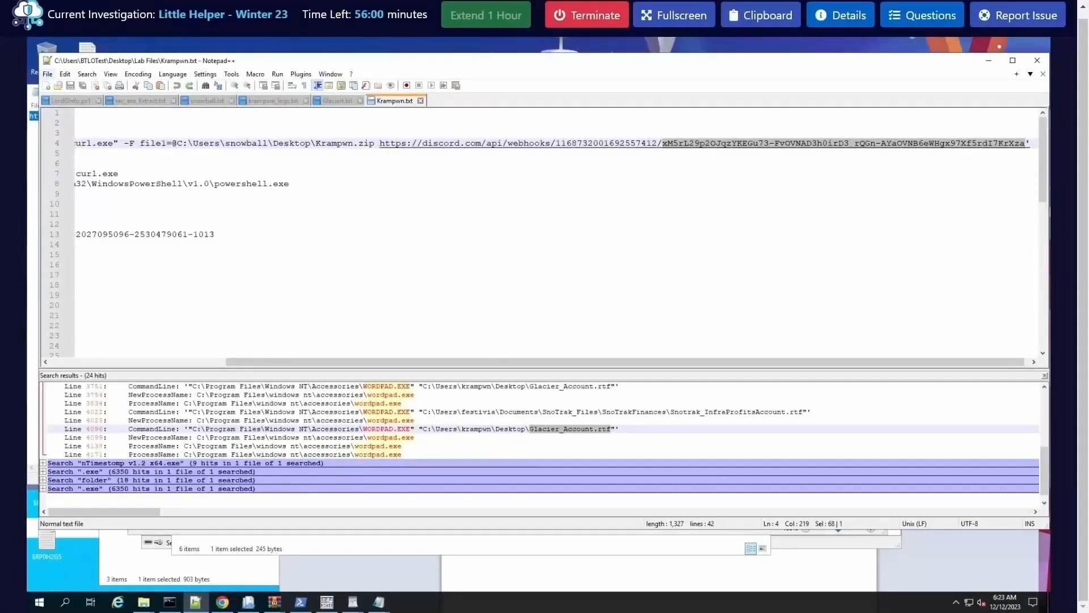
drag(0, 250, 324, 172)
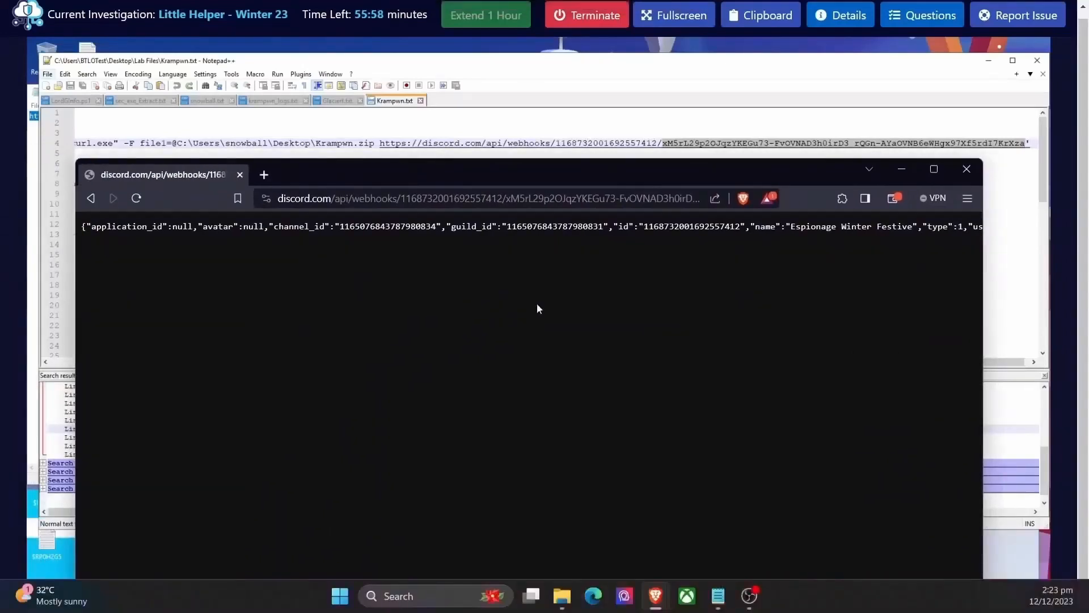
click(922, 16)
scroll(888, 449, down, 8)
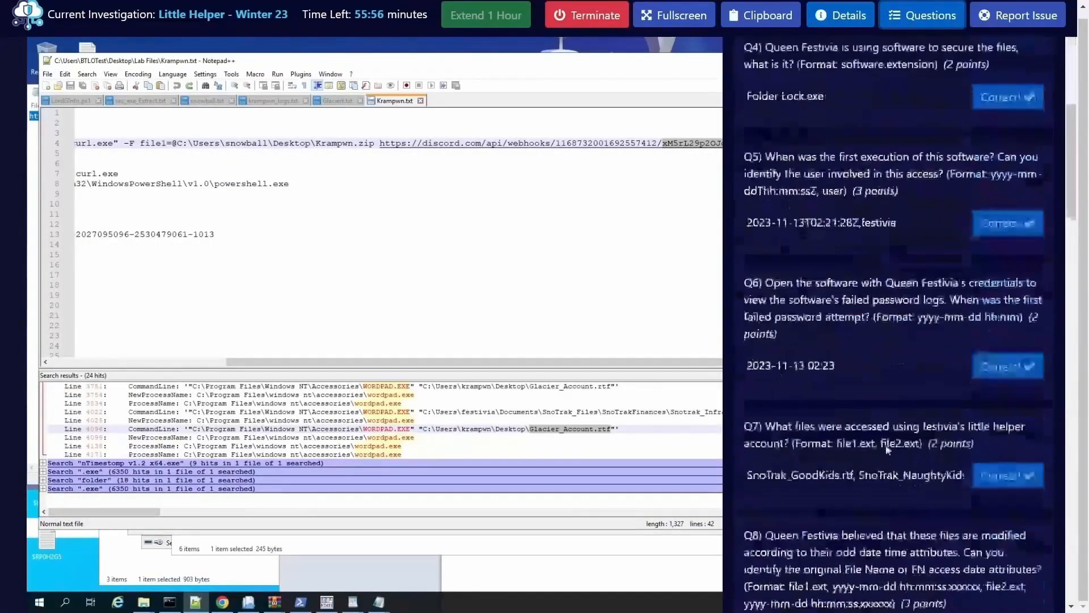
scroll(887, 449, down, 20)
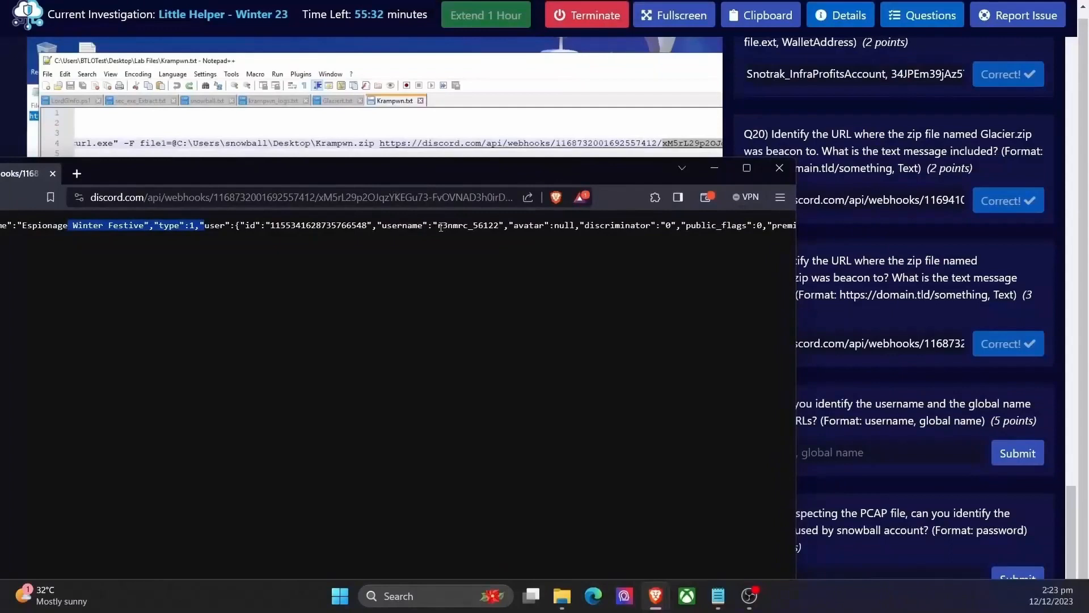
drag(441, 227, 519, 227)
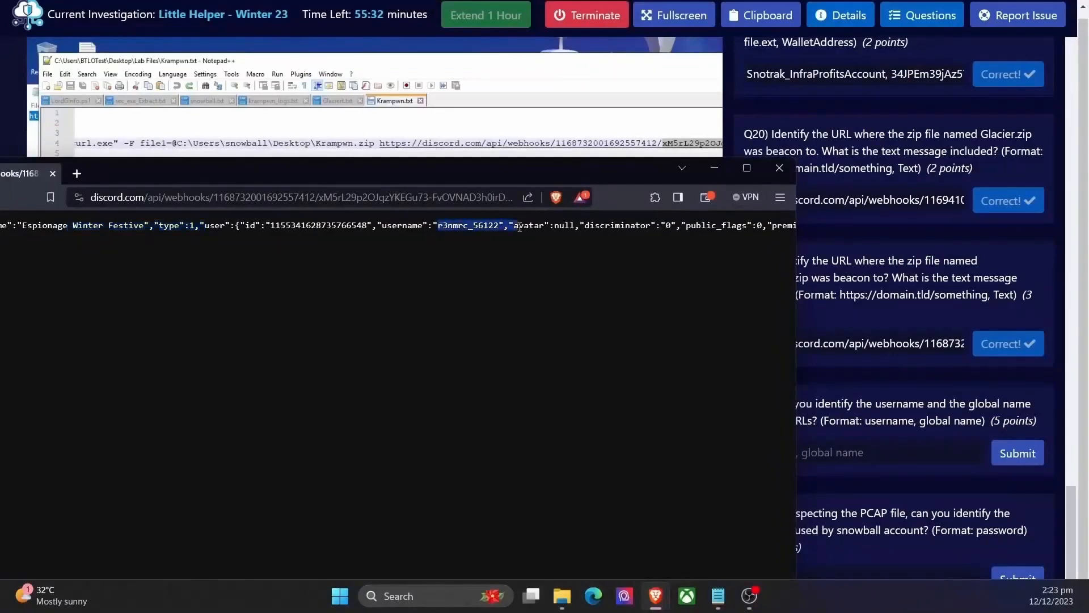
scroll(642, 237, right, 6)
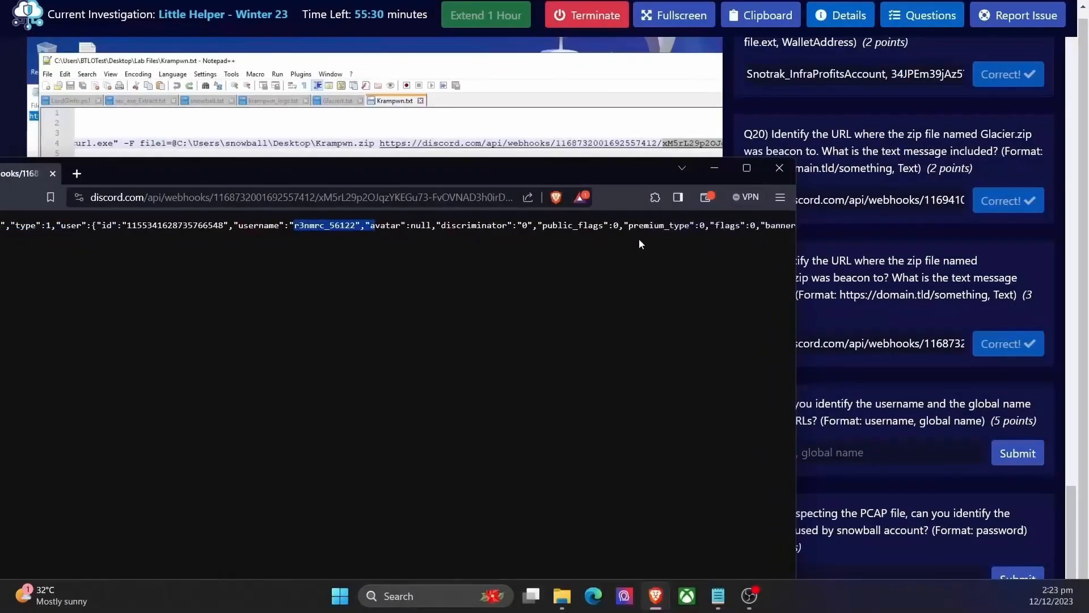
scroll(636, 240, right, 3)
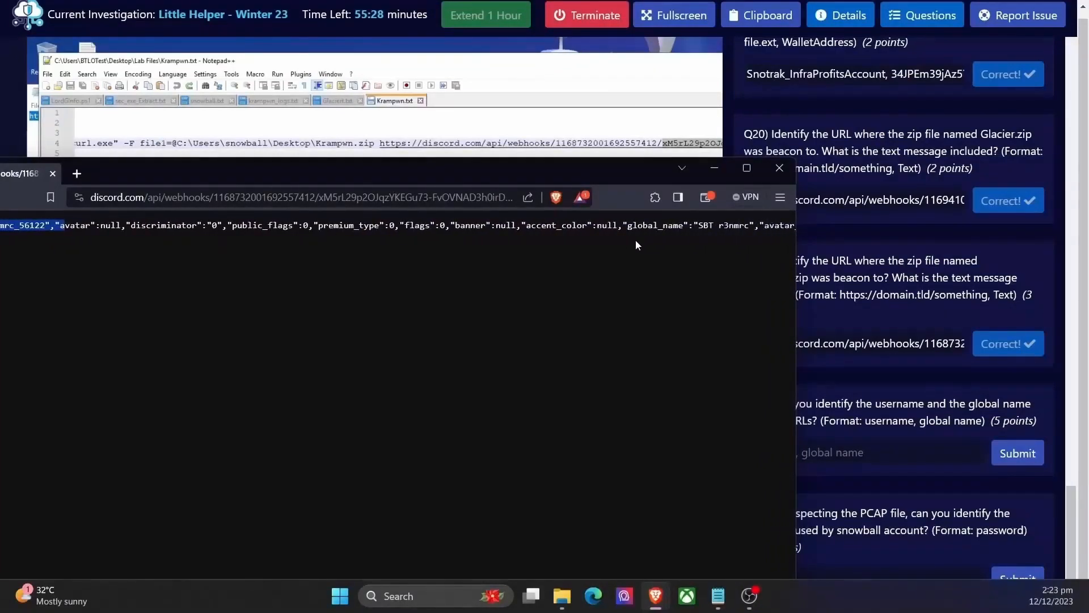
drag(613, 227, 664, 227)
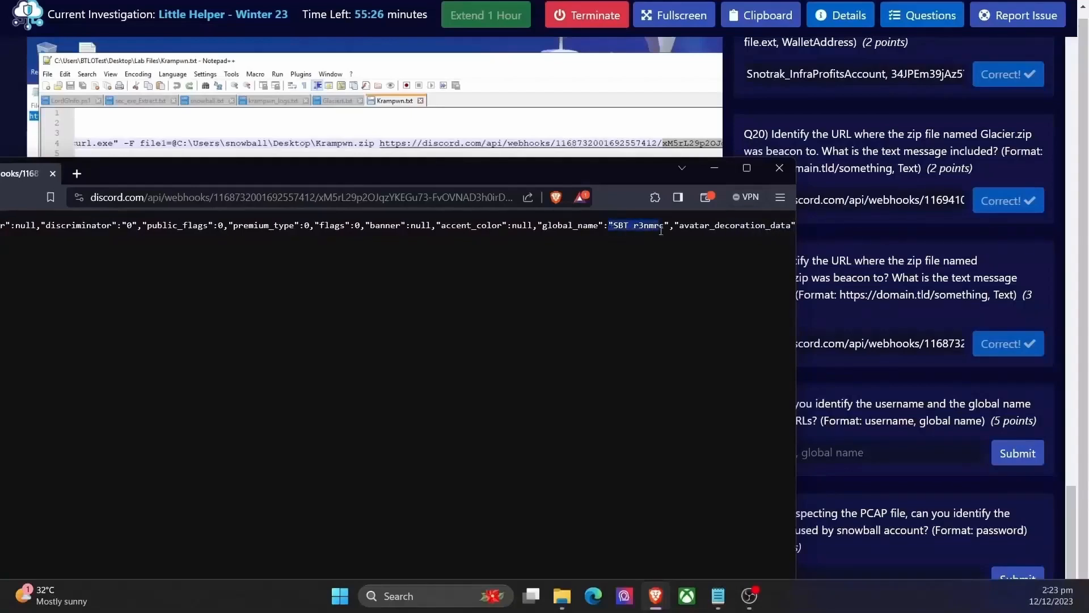
scroll(647, 236, left, 9)
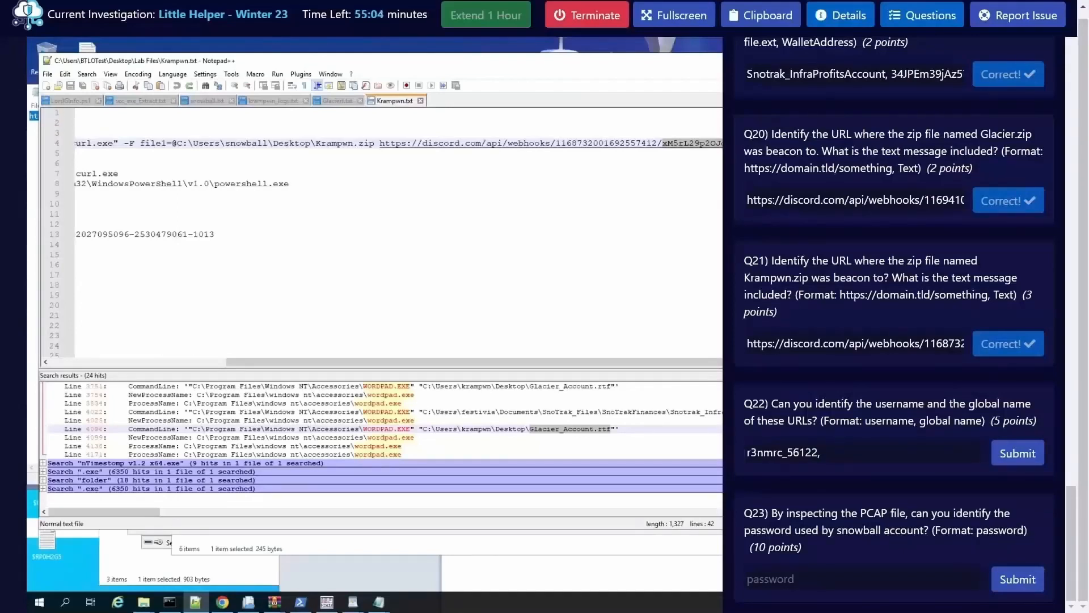
Step: Complete the Q22 answer by adding the webhook user's global name after the username, and submit it
double_click(781, 456)
drag(782, 457, 747, 455)
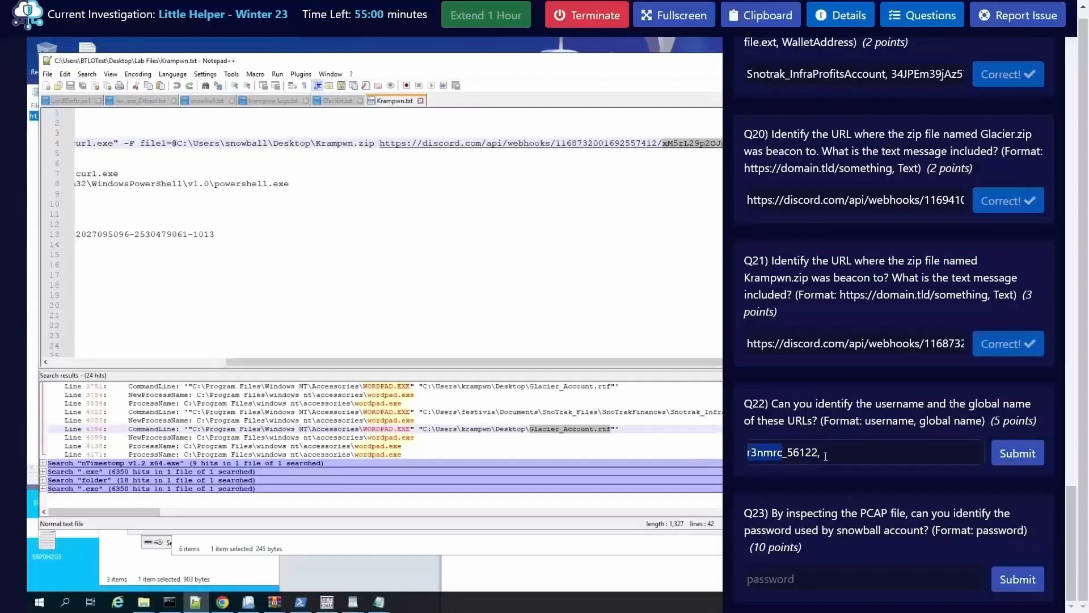
click(826, 456)
text(SBT)
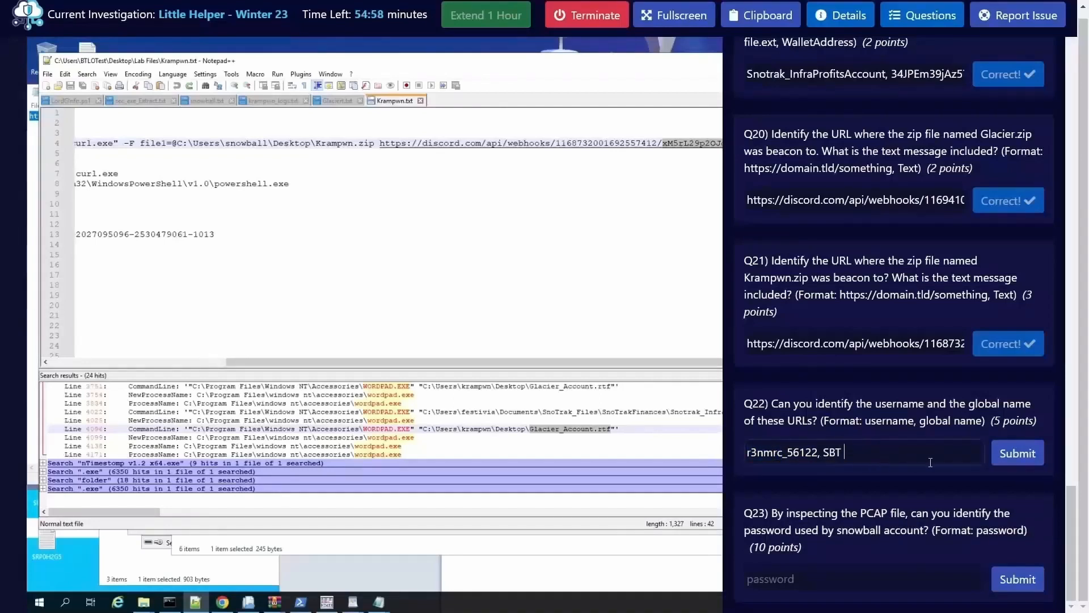
text( V)
key(BackSpace)
key(ctrl+v)
click(1013, 461)
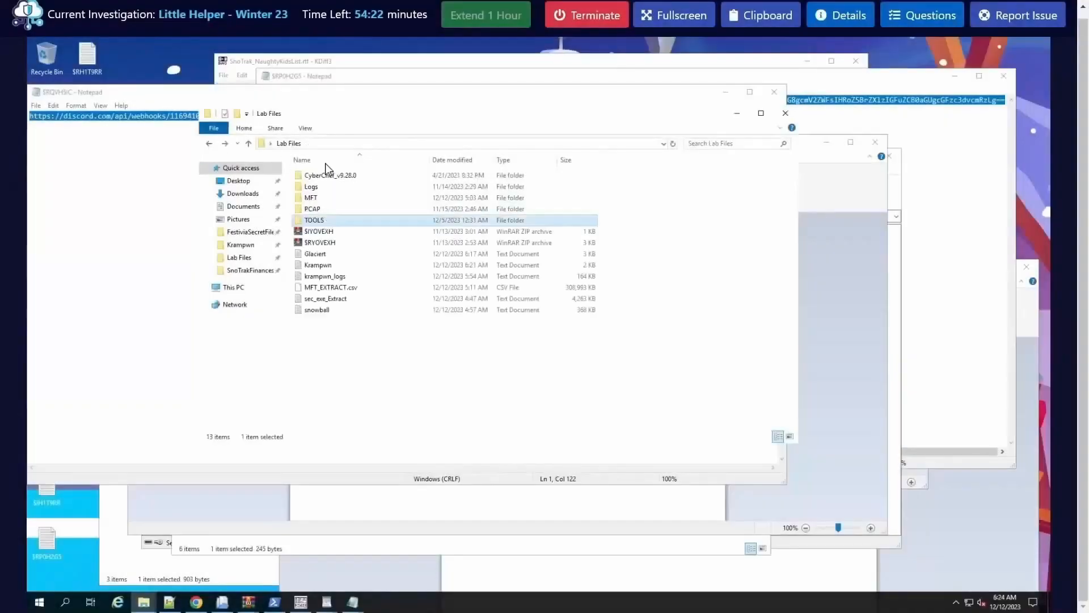
Step: Open the BTLOFrostbyte2023 capture from the PCAP folder in Wireshark and enlarge its window
double_click(340, 209)
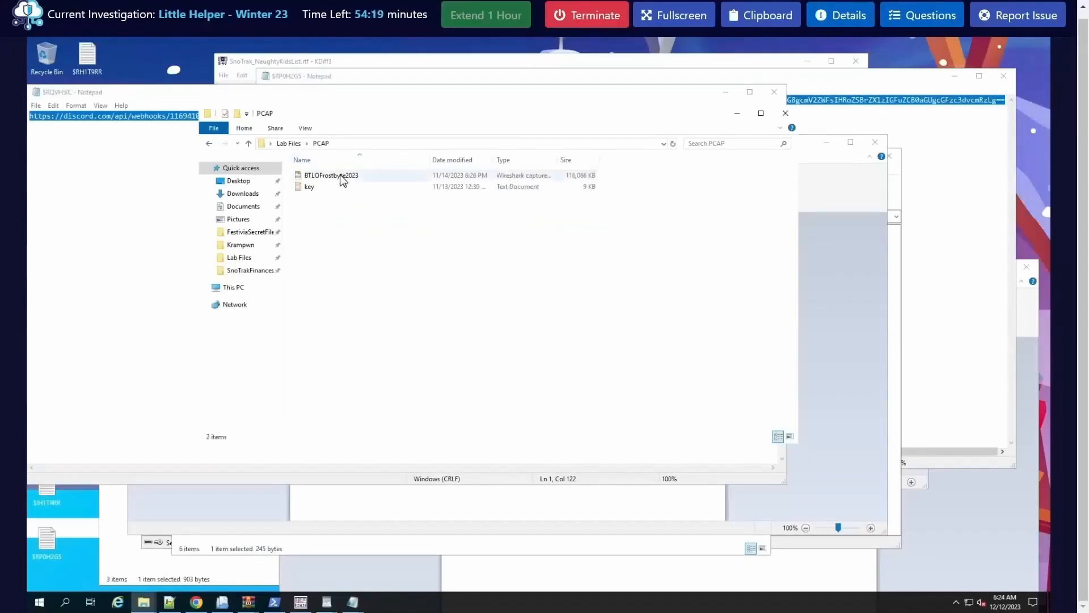
double_click(342, 177)
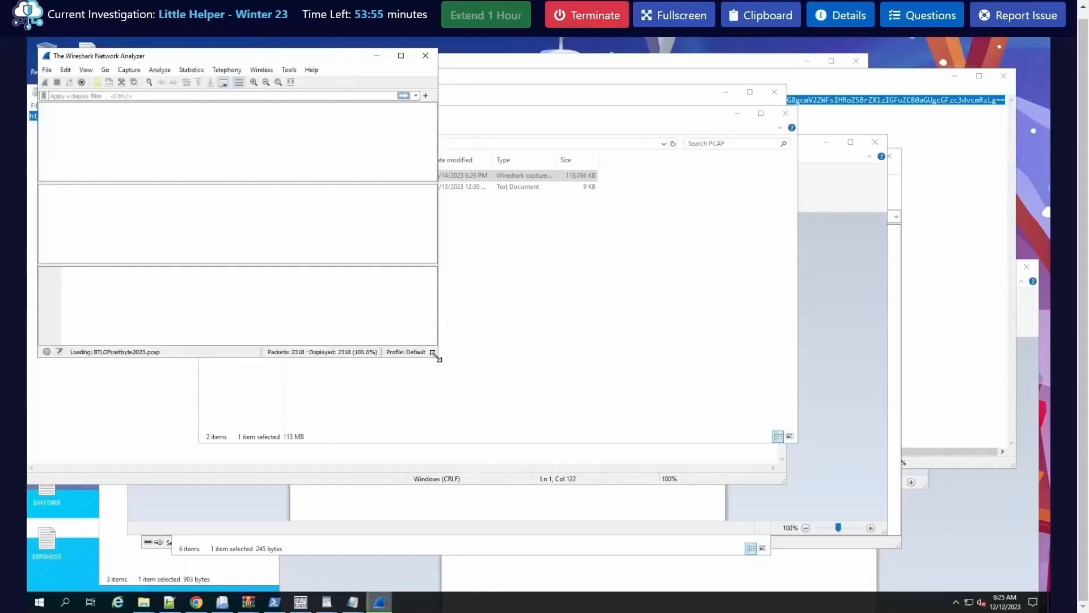
drag(436, 356, 649, 452)
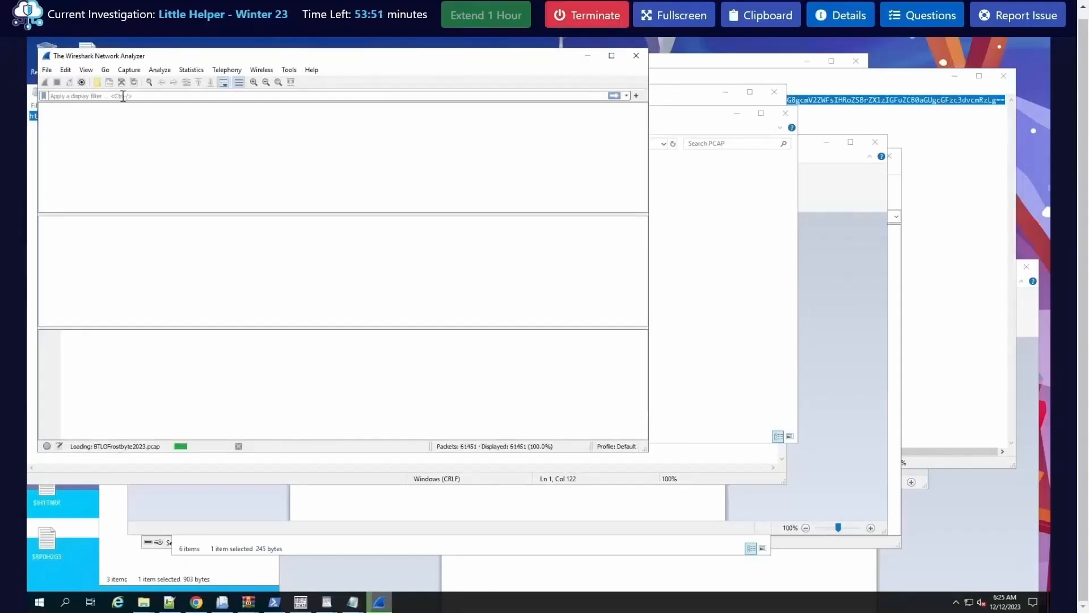
Step: Filter the capture for rdp packets and locate the key text file in the PCAP folder
text(rdp)
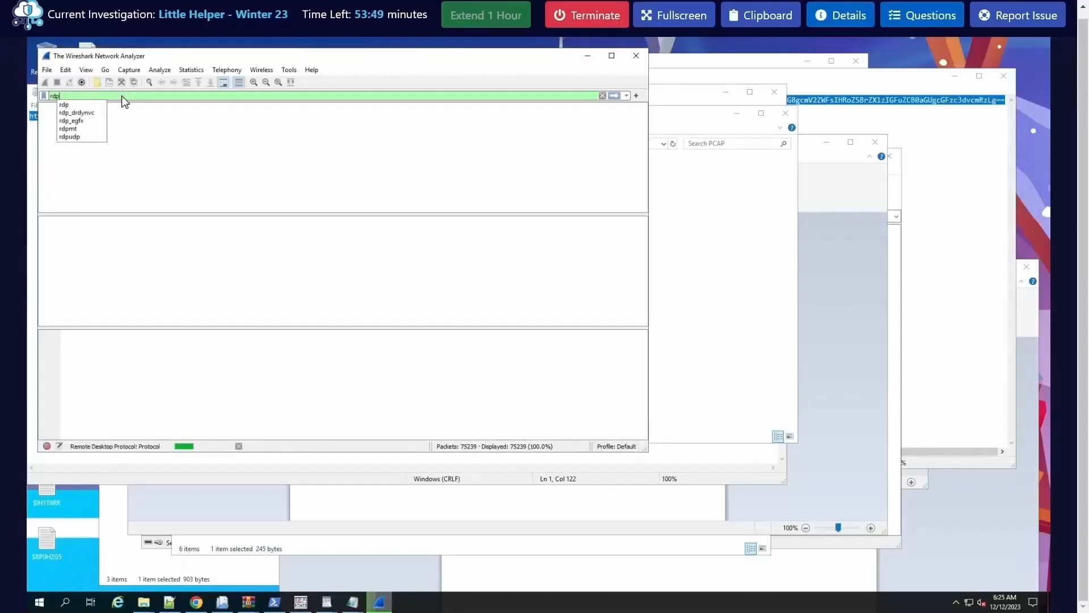
click(123, 96)
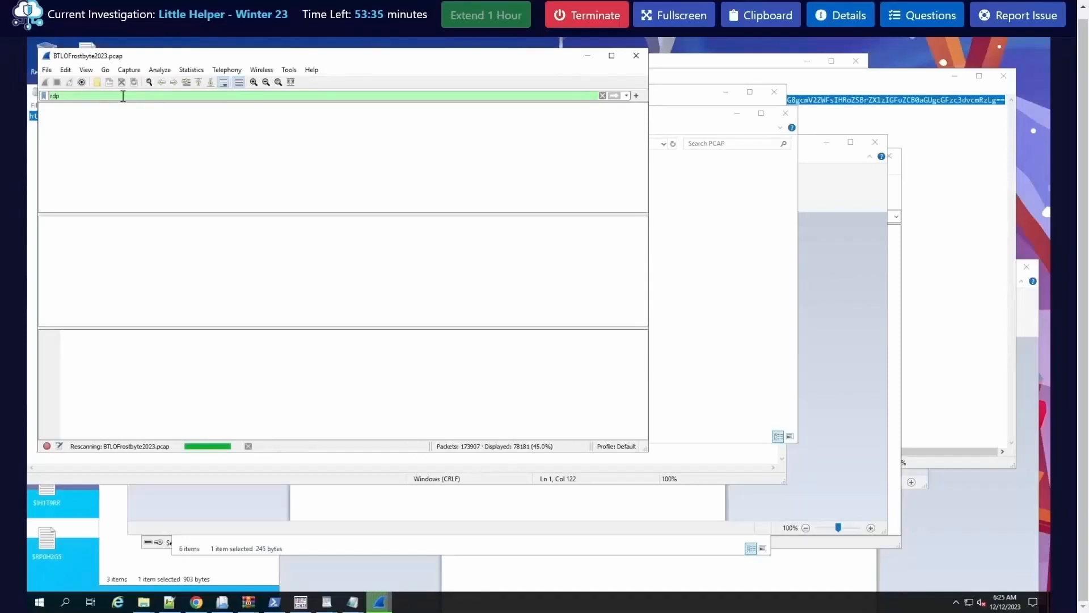
click(693, 261)
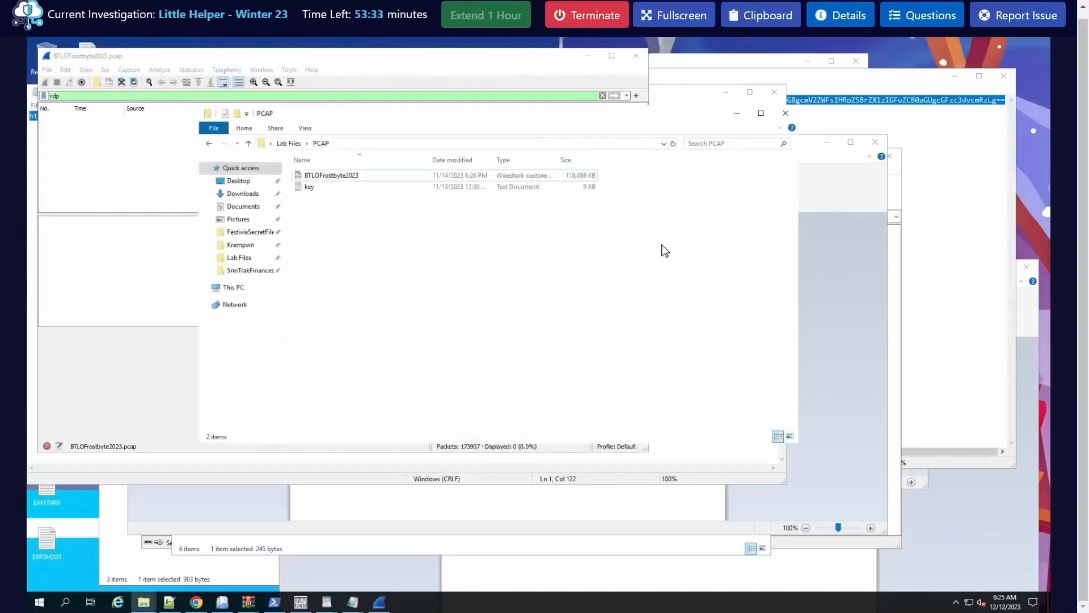
click(320, 187)
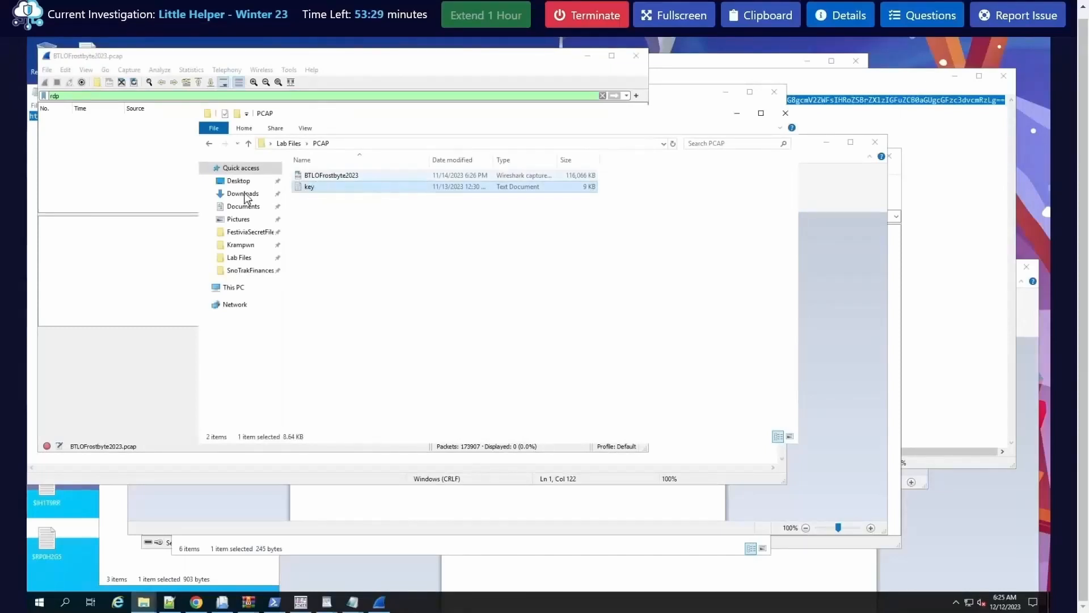
Step: Return to Wireshark and clear the rdp text from the display filter
click(100, 96)
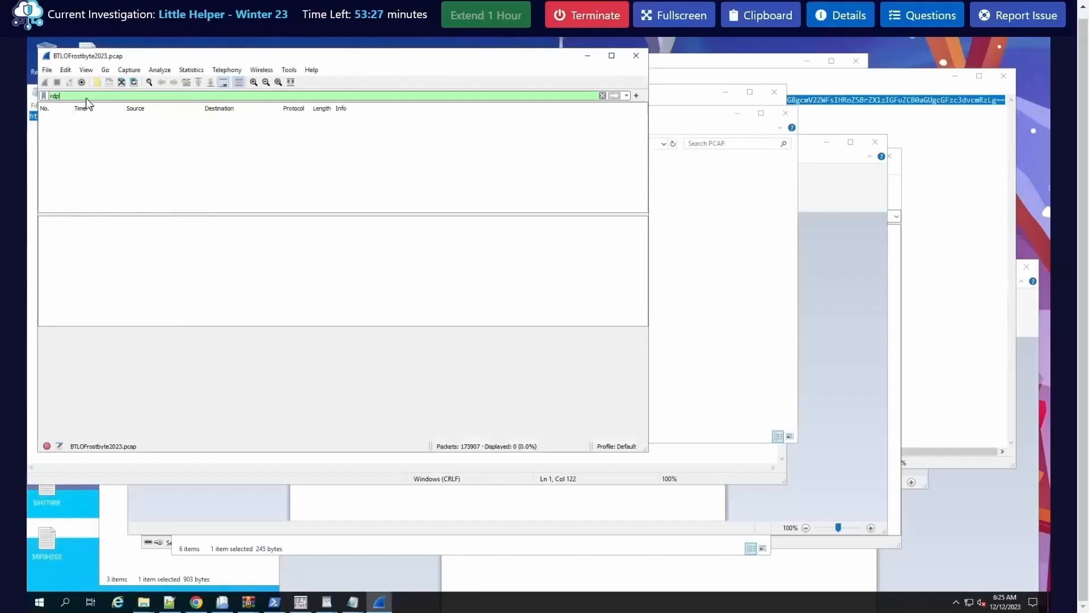
key(ctrl+a)
key(BackSpace)
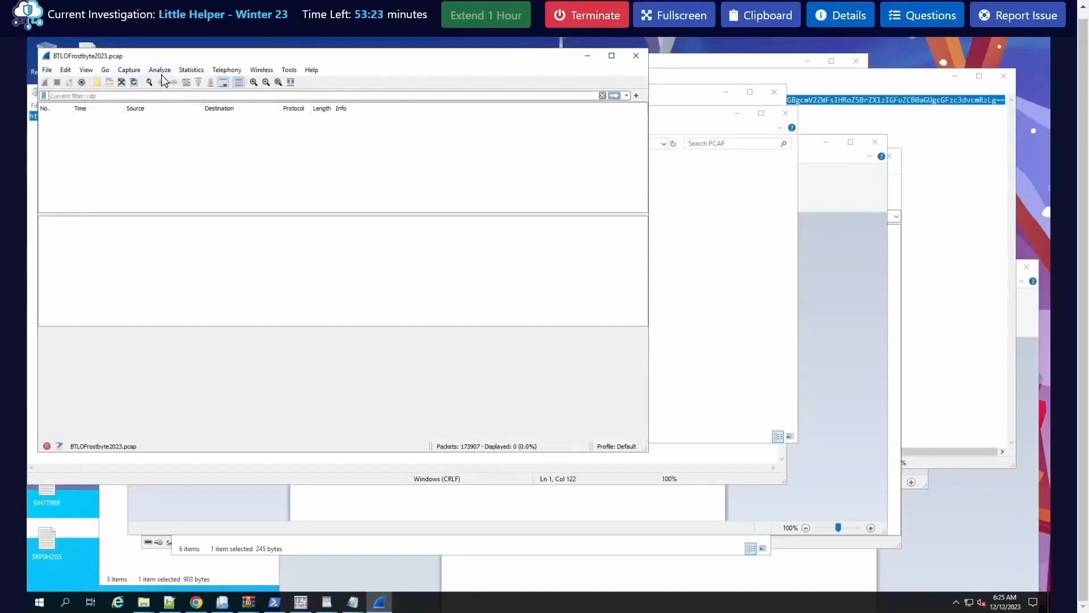
Step: Open the preferences and bring up the TLS settings among the protocols
click(71, 73)
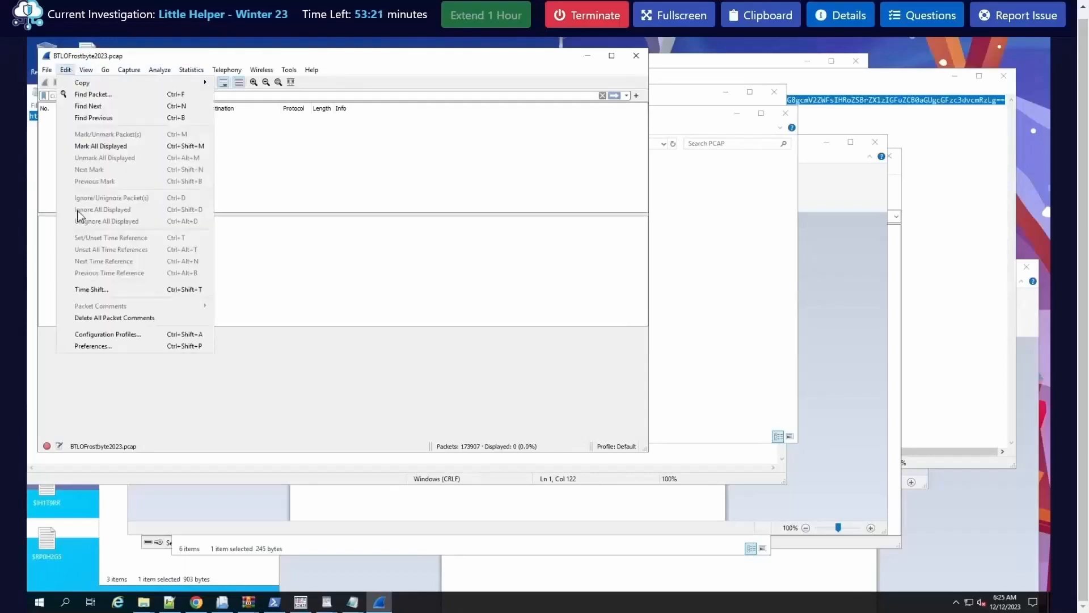
click(105, 346)
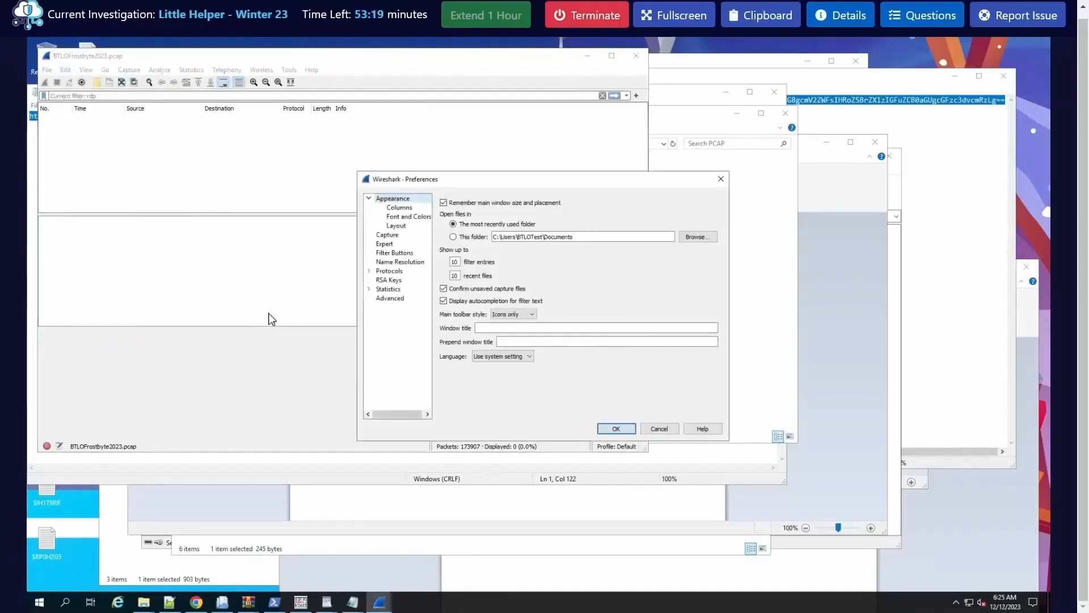
click(377, 272)
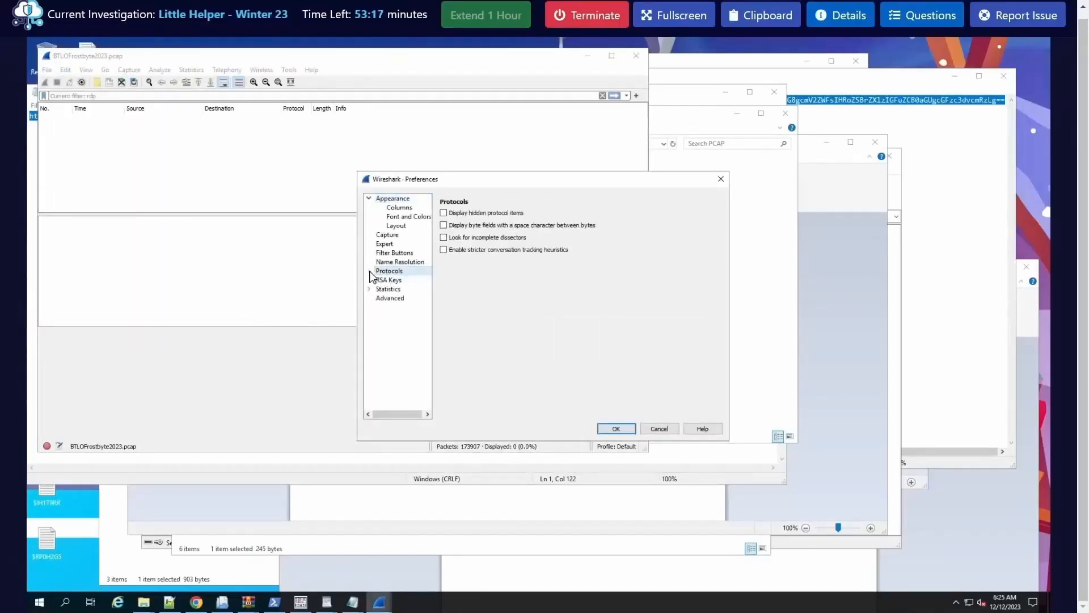
click(370, 271)
click(398, 299)
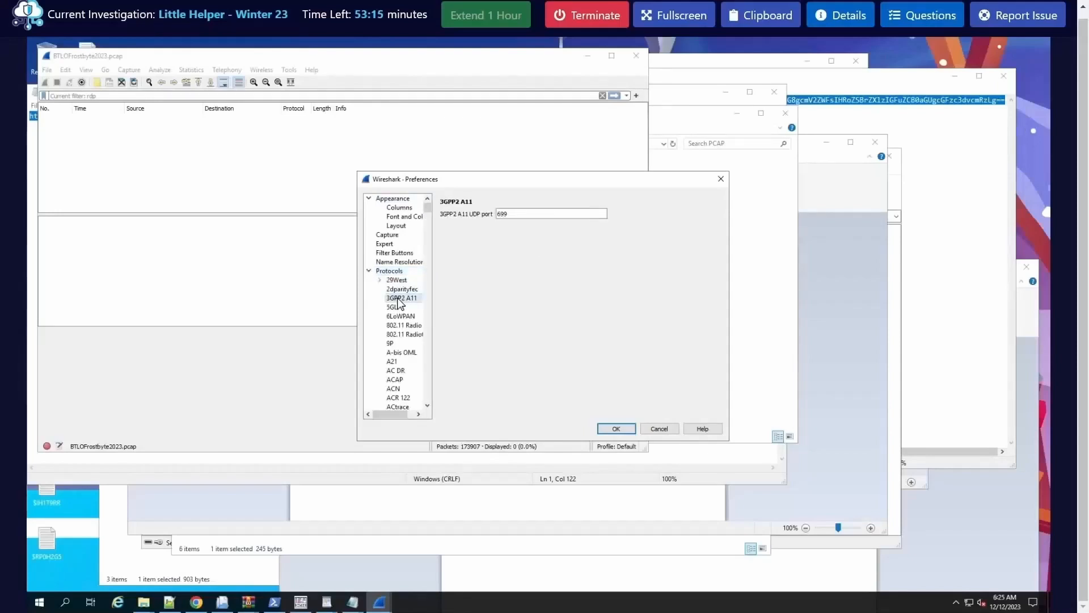
key(t)
scroll(406, 380, down, 2)
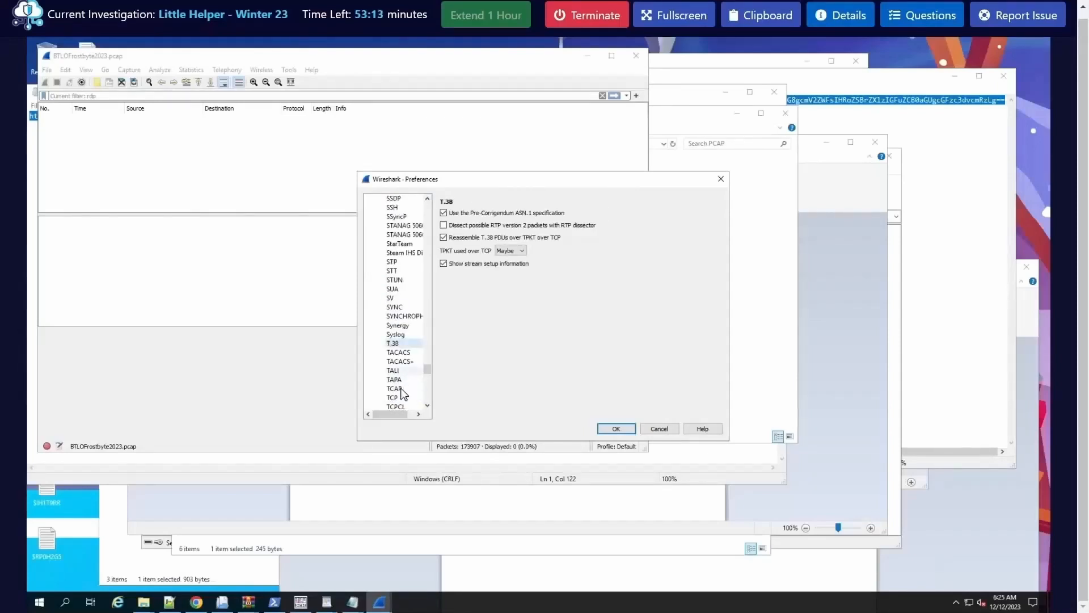
scroll(403, 392, down, 2)
scroll(406, 402, down, 2)
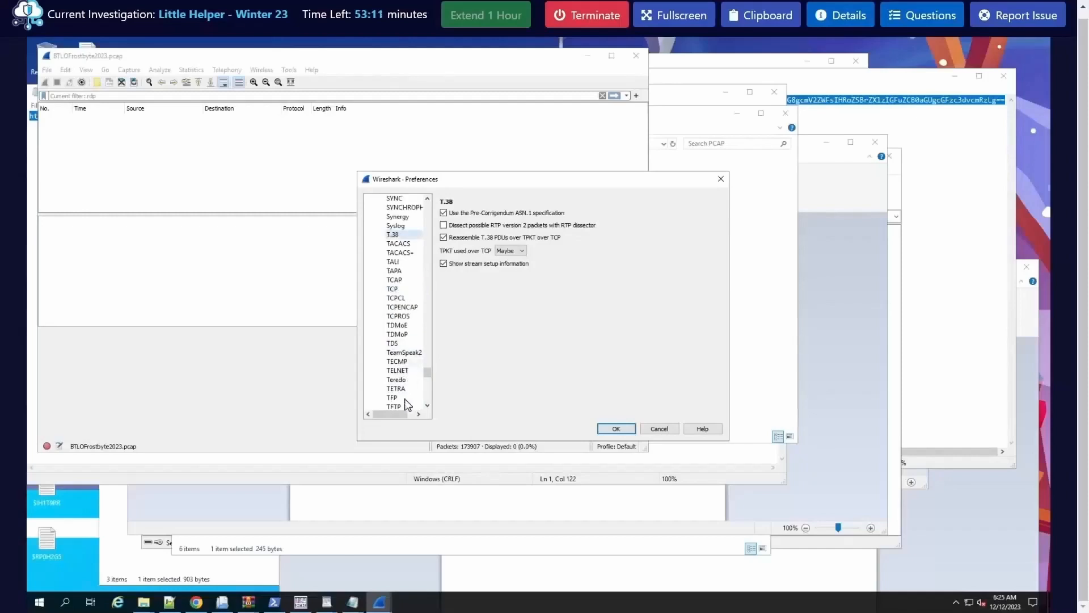
scroll(404, 383, down, 5)
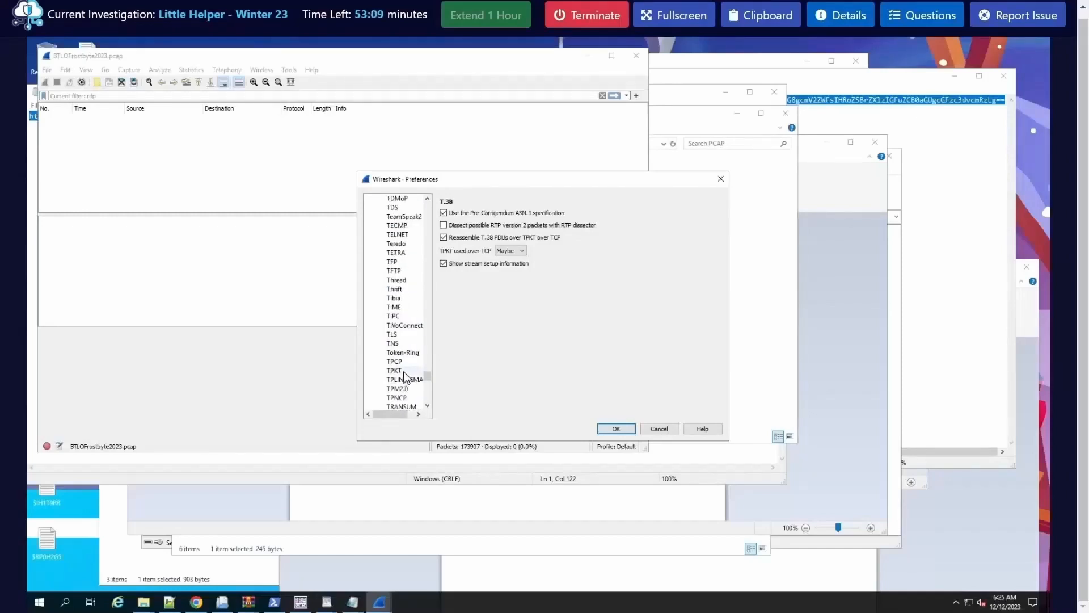
click(400, 335)
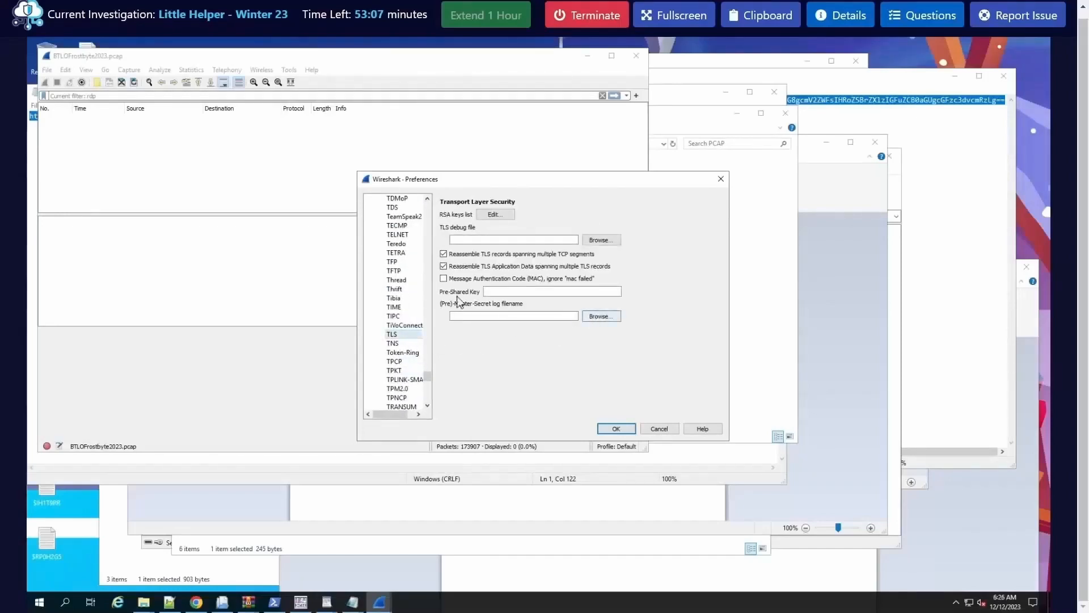
Step: Set the key text file from the PCAP folder as the TLS (Pre)-Master-Secret log file and apply the preferences
click(602, 316)
click(474, 273)
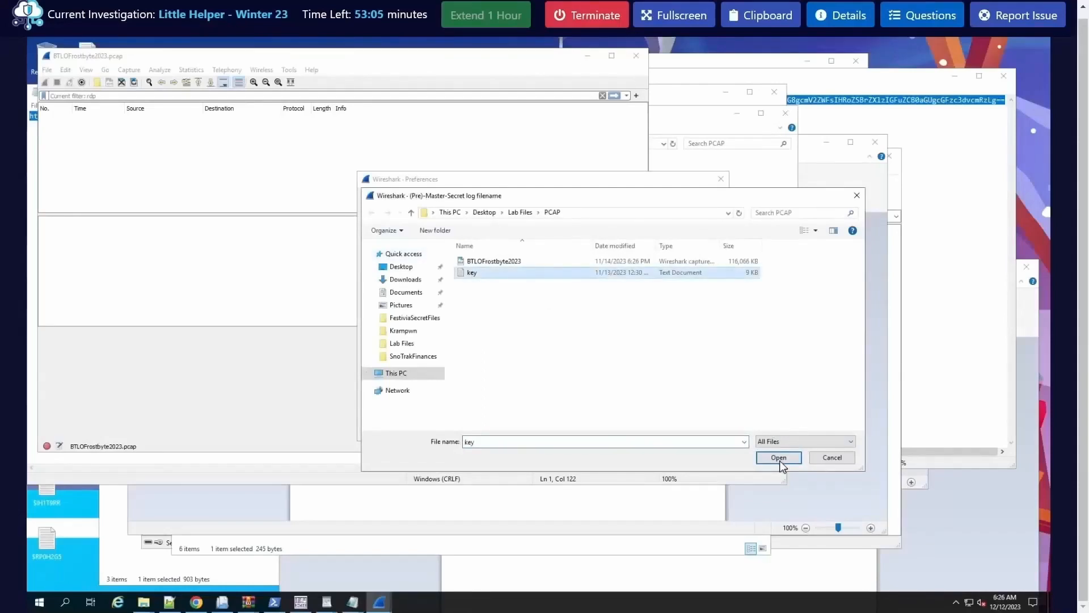
click(780, 459)
click(617, 433)
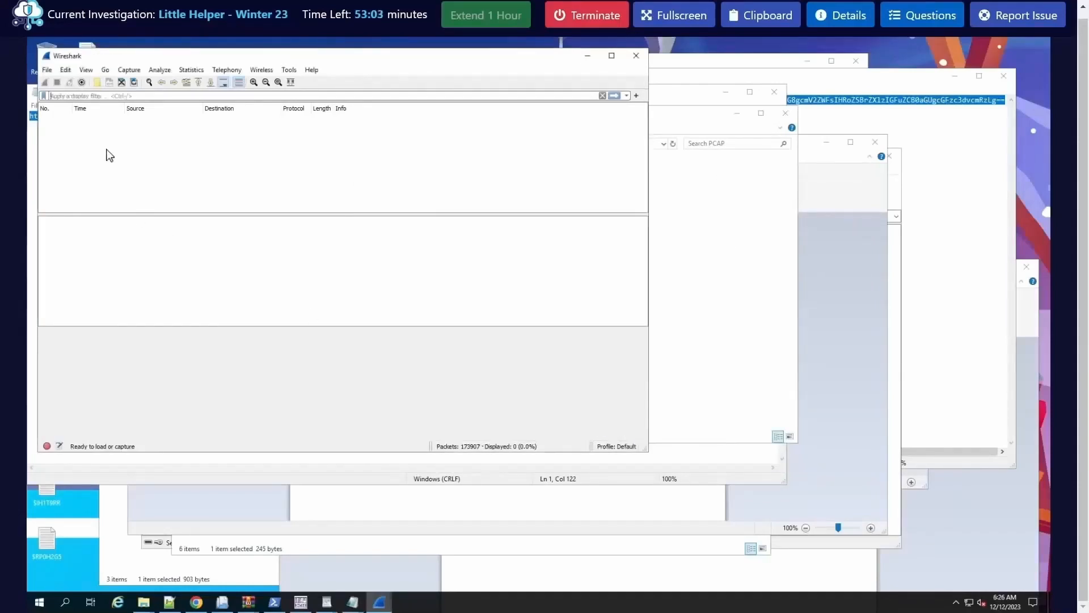
Step: Filter the reprocessed BTLOFrostbyte2023 capture for rdp packets
click(95, 99)
text(rdp)
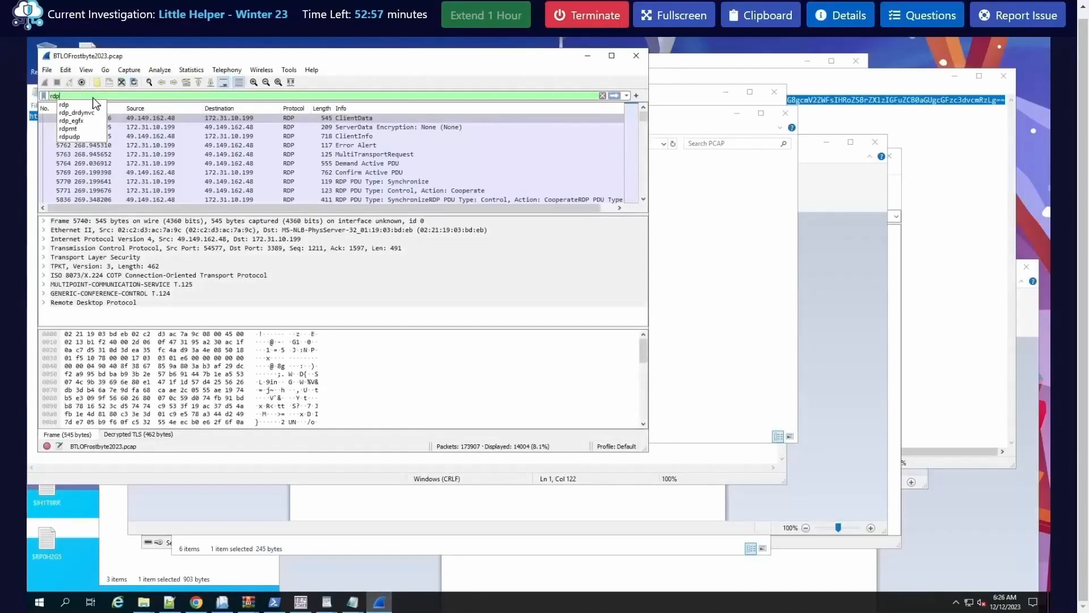
key(Return)
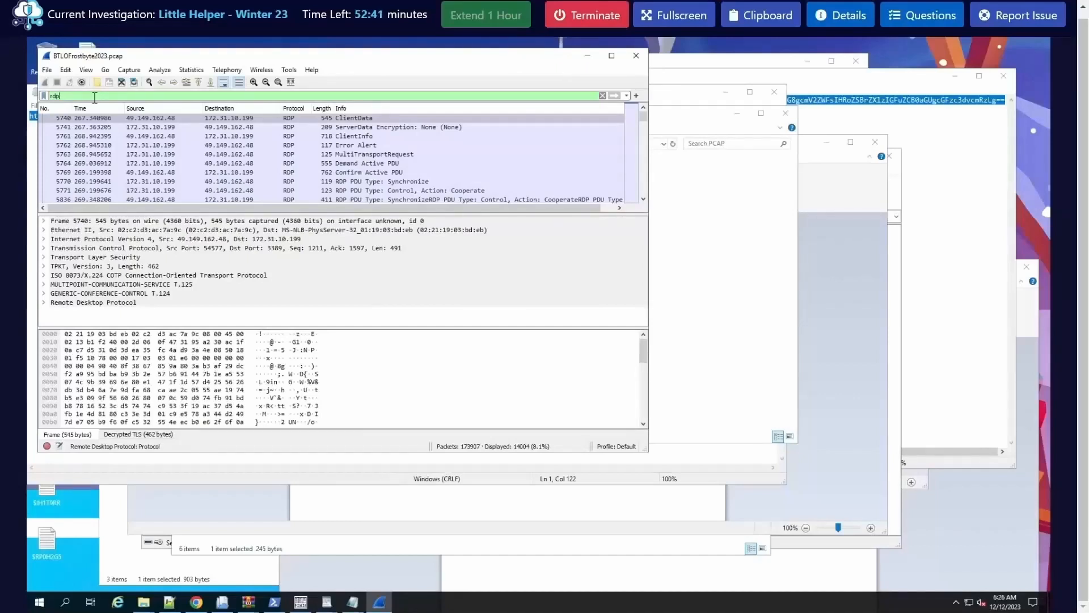
double_click(94, 97)
text(rdp/)
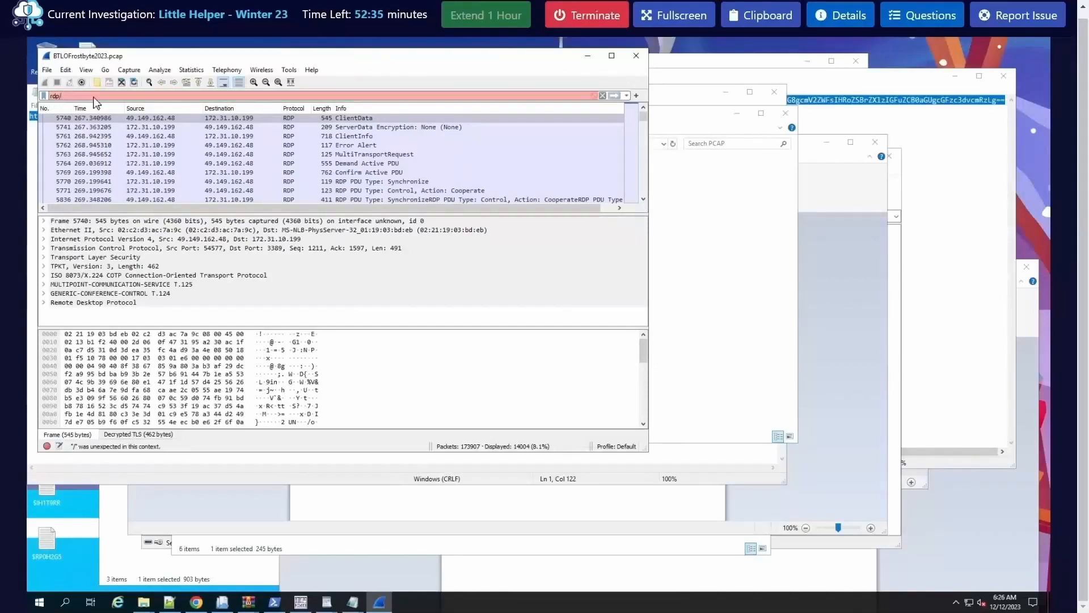
key(BackSpace)
text(.)
text(pass)
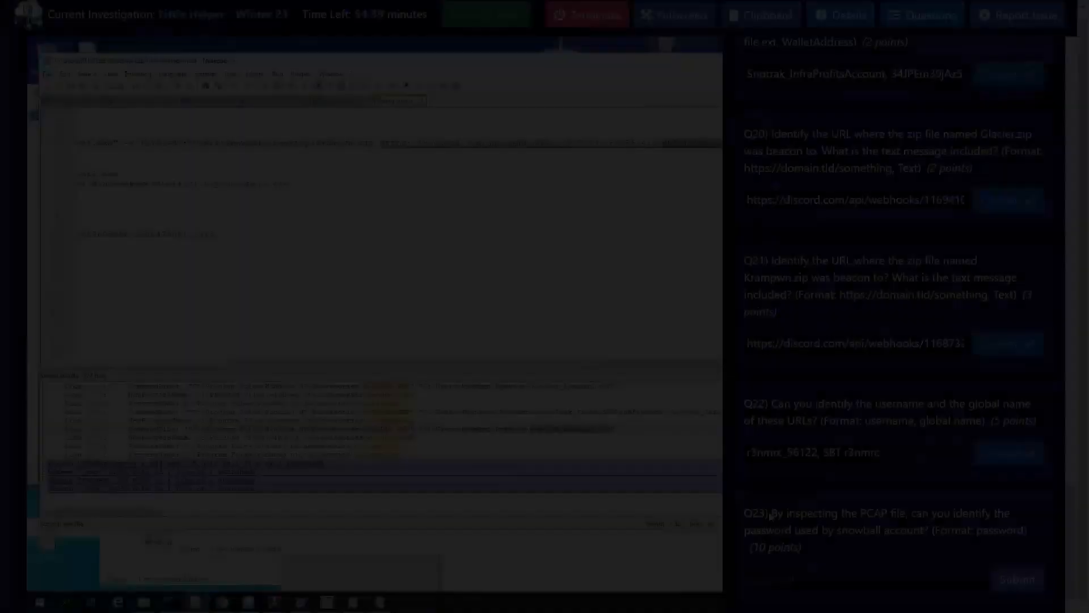
Step: Review the Q23 wording about the snowball account's password in the PCAP and return to the lab desktop
drag(772, 514, 890, 527)
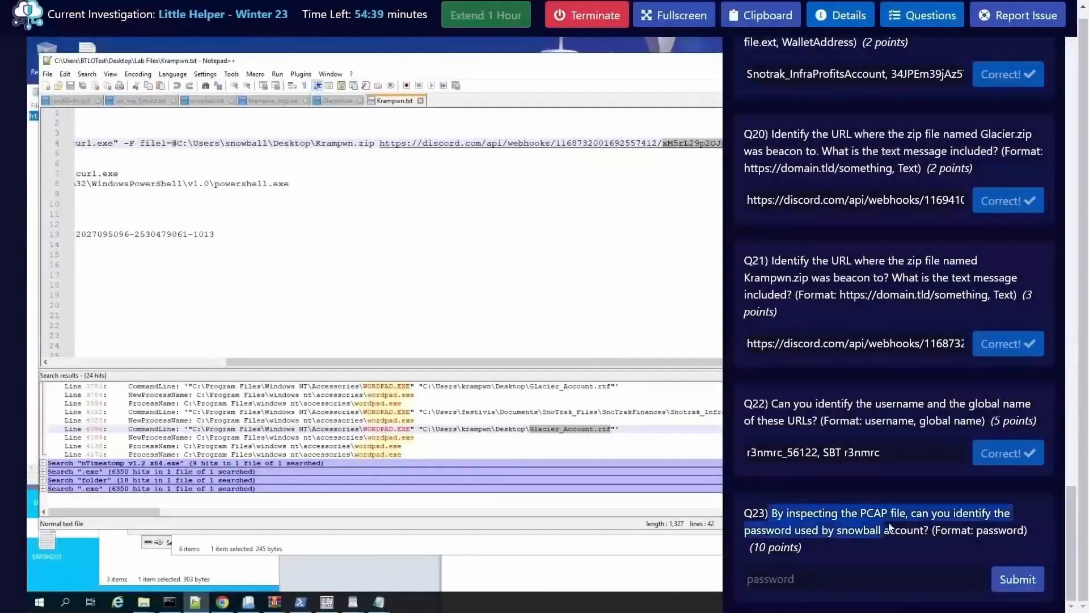
click(935, 528)
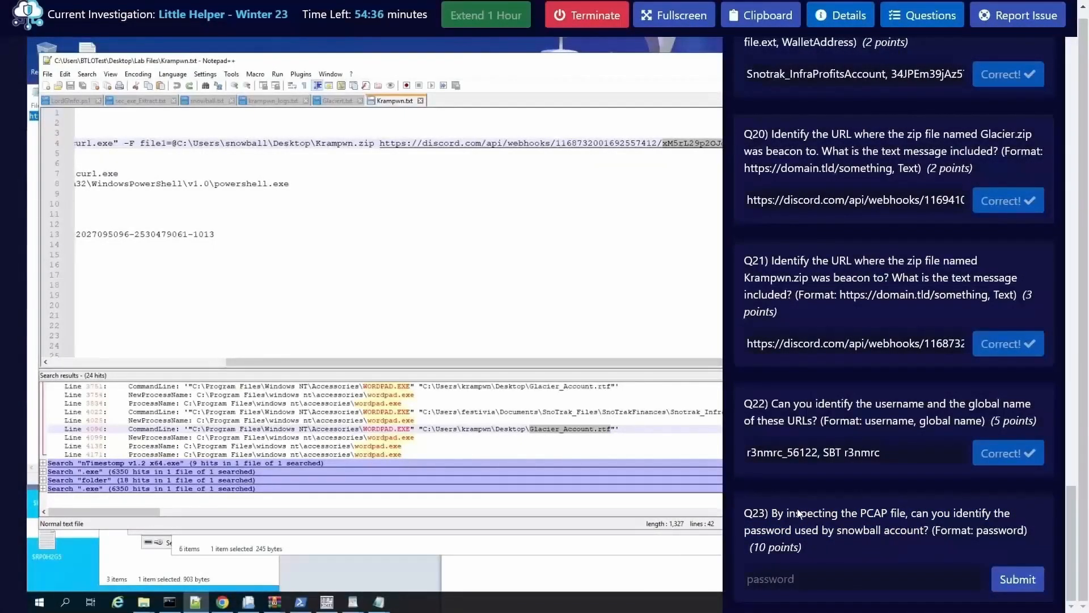
drag(799, 513, 928, 525)
click(928, 525)
click(929, 24)
click(989, 61)
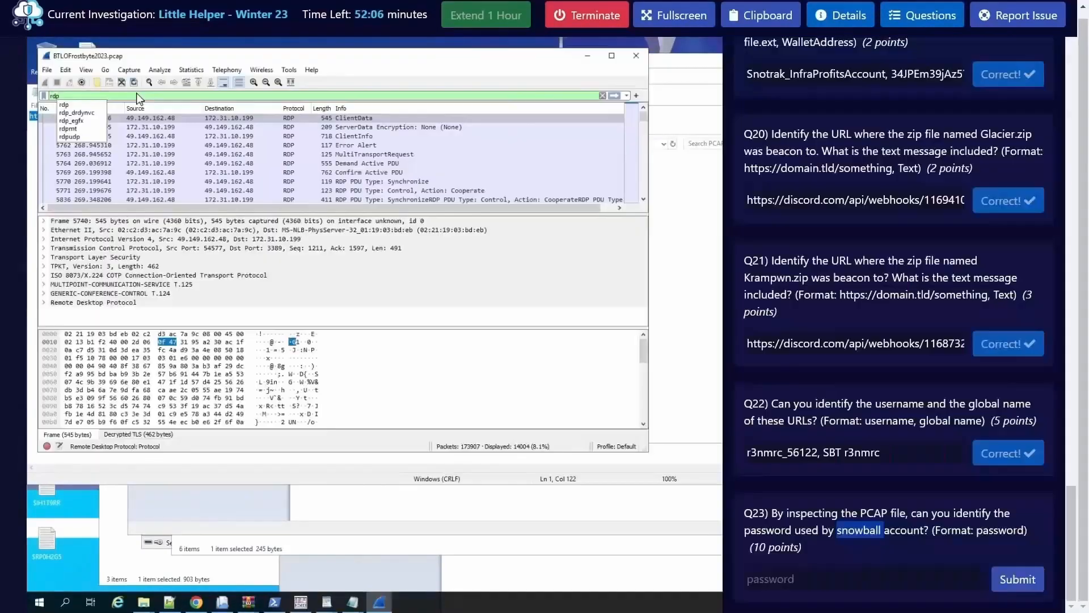
Step: Apply the display filter rdp.userName == "snowball" to the capture
text(.U)
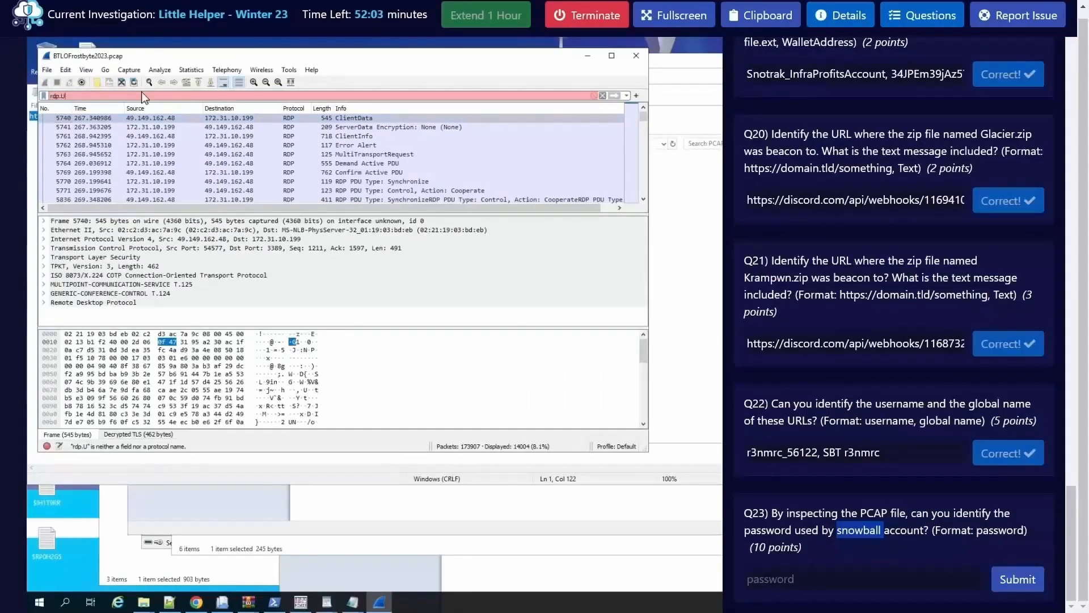
text(s)
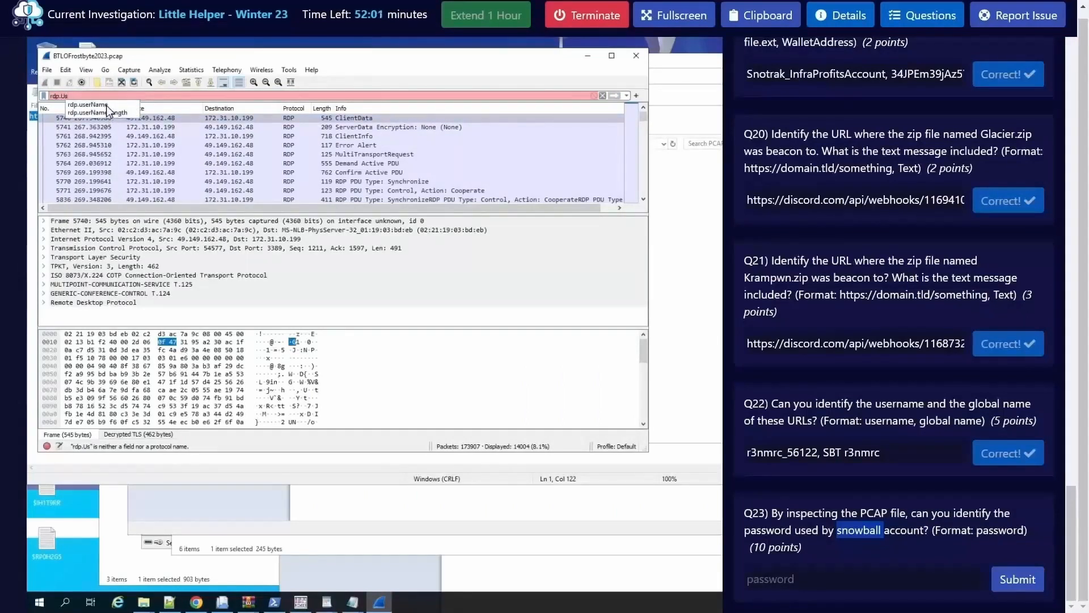
click(106, 106)
text(==)
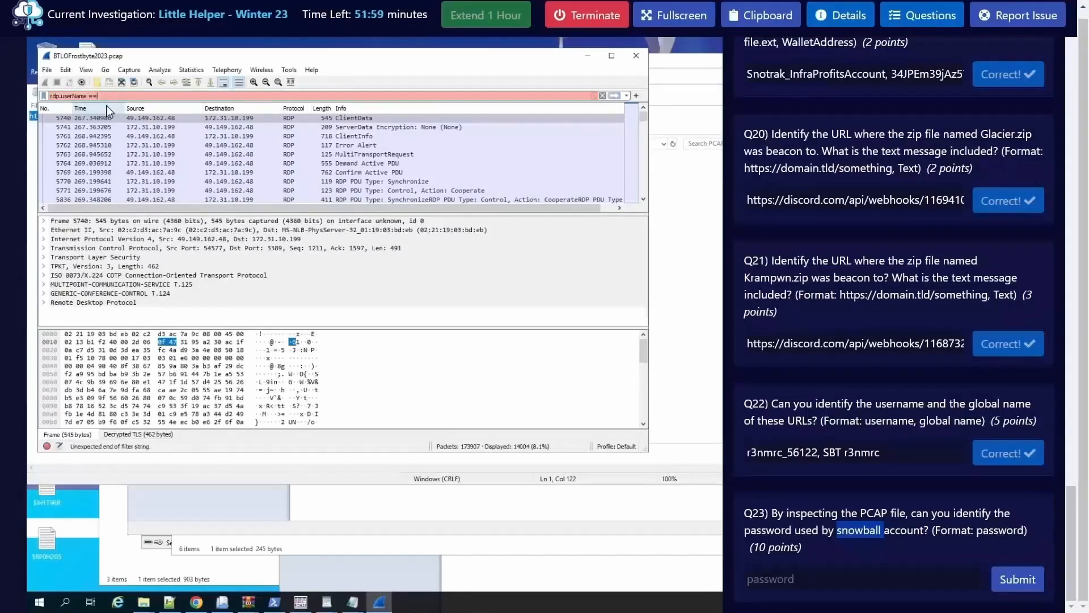
text( "s)
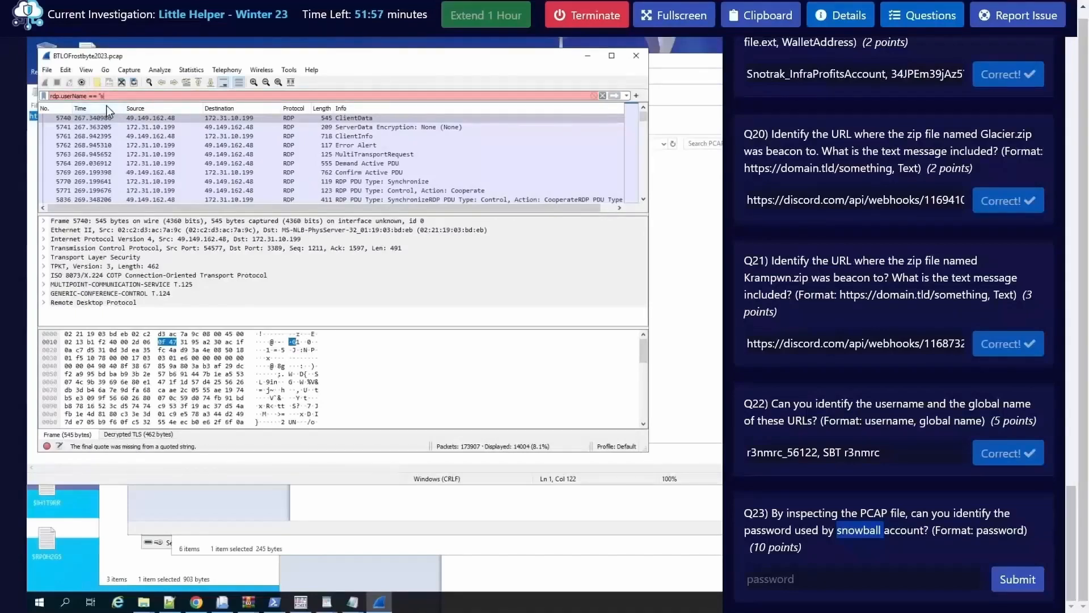
text(nowball")
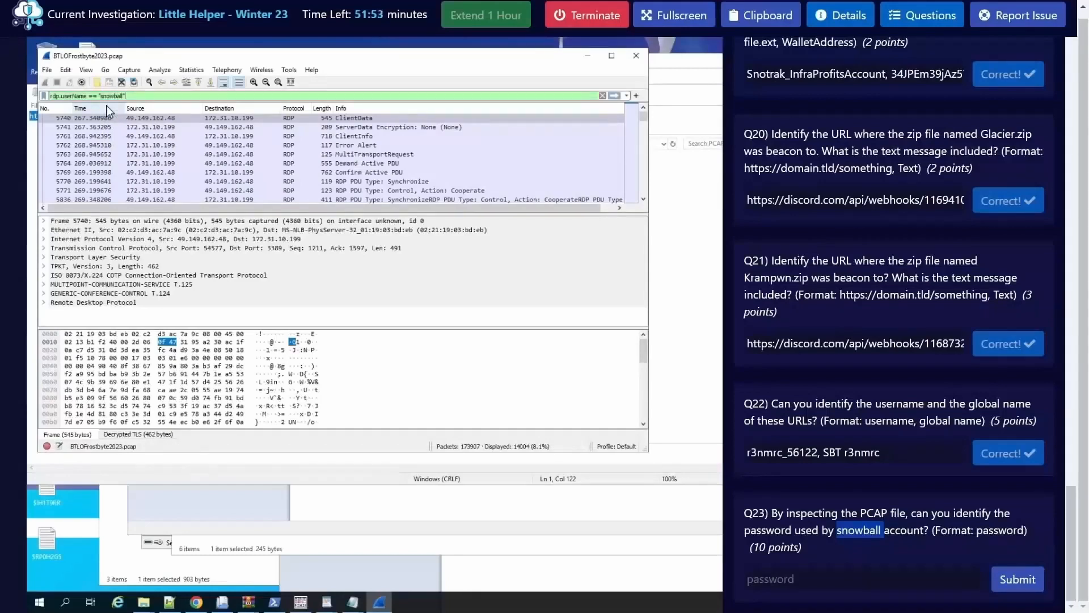
key(Return)
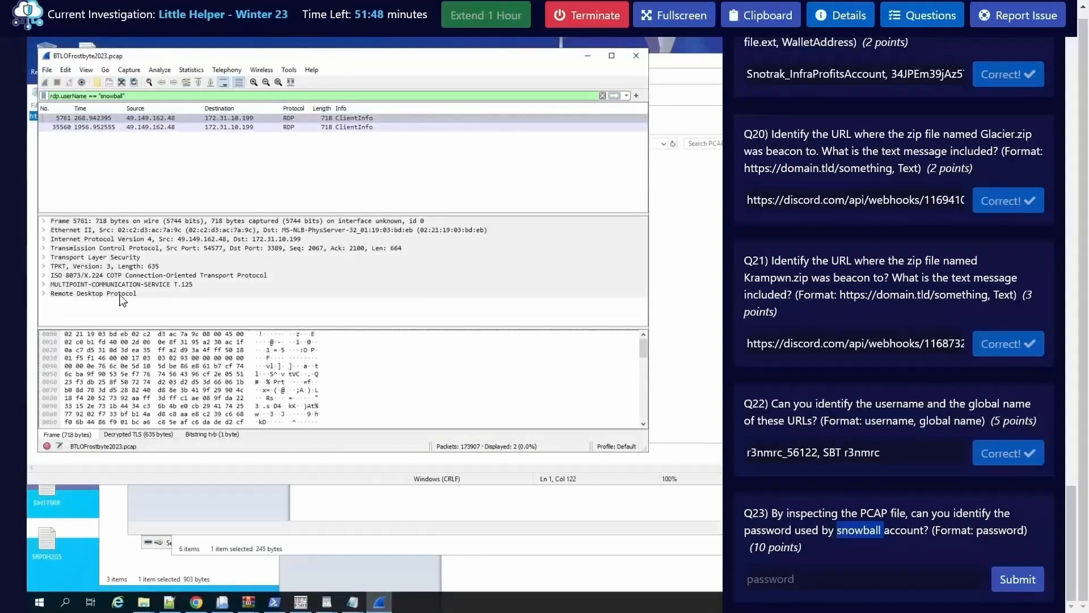
Step: Expand the Remote Desktop Protocol SendData and clientInfoPDU details of the first ClientInfo packet and select its password field
click(44, 294)
click(55, 303)
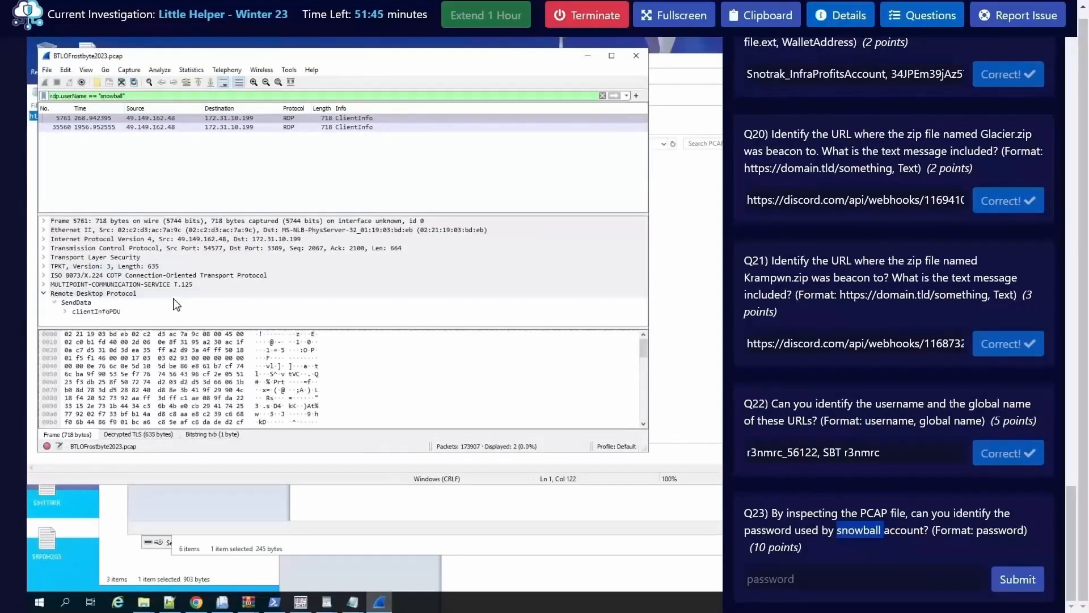
click(64, 311)
scroll(190, 306, down, 4)
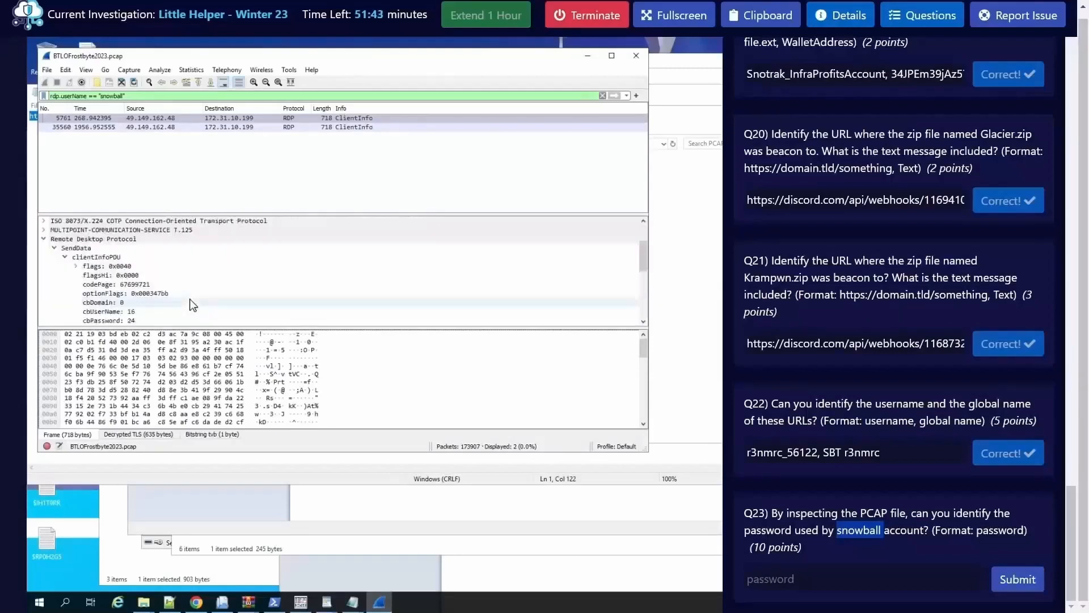
click(133, 312)
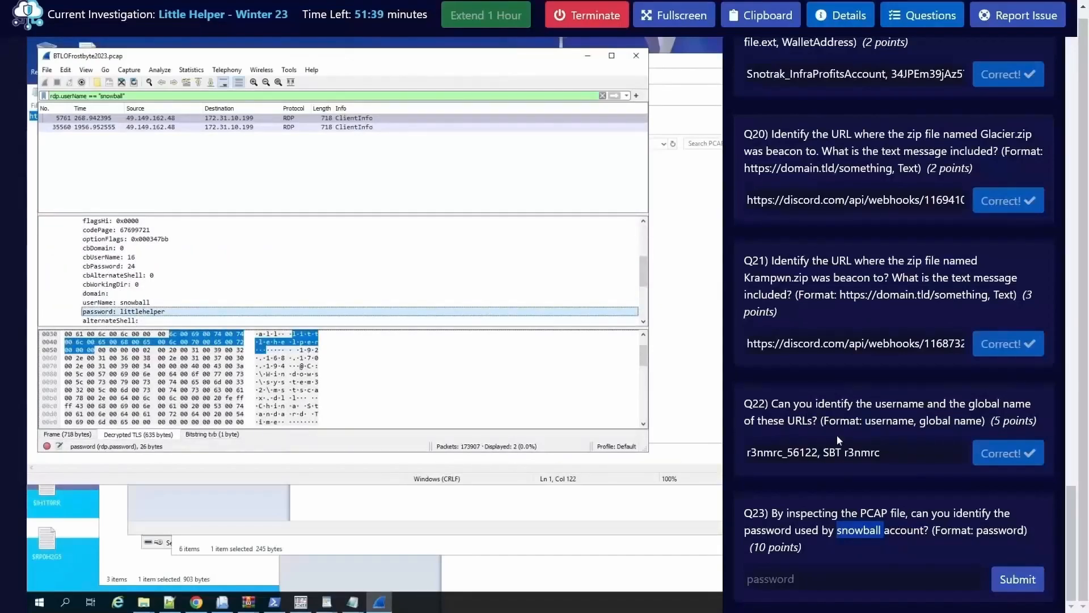
Step: Enter the snowball account's password as the Q23 answer and submit it
click(814, 575)
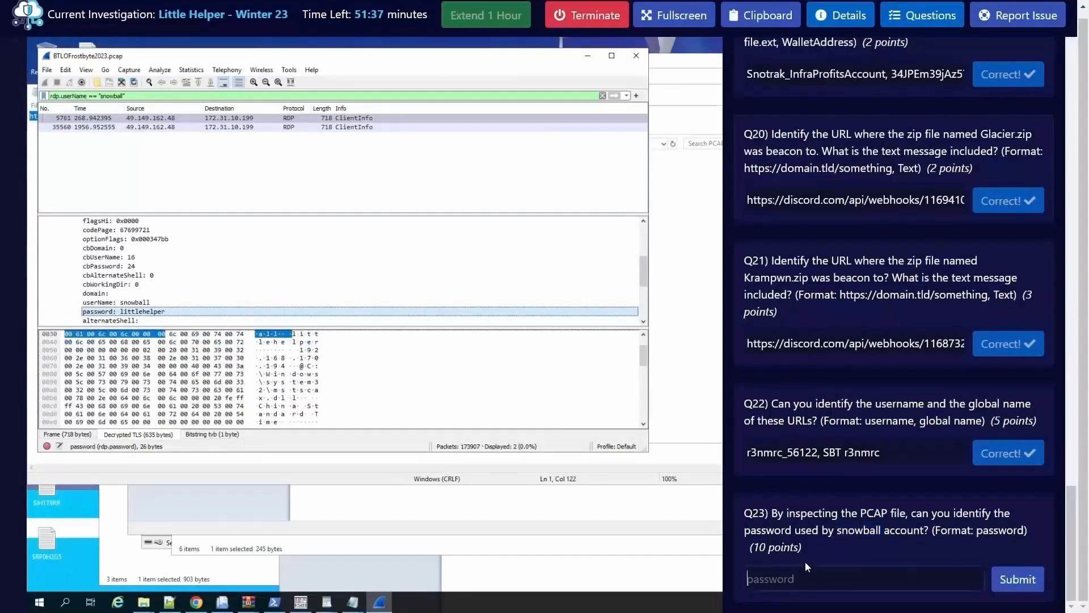
key(Return)
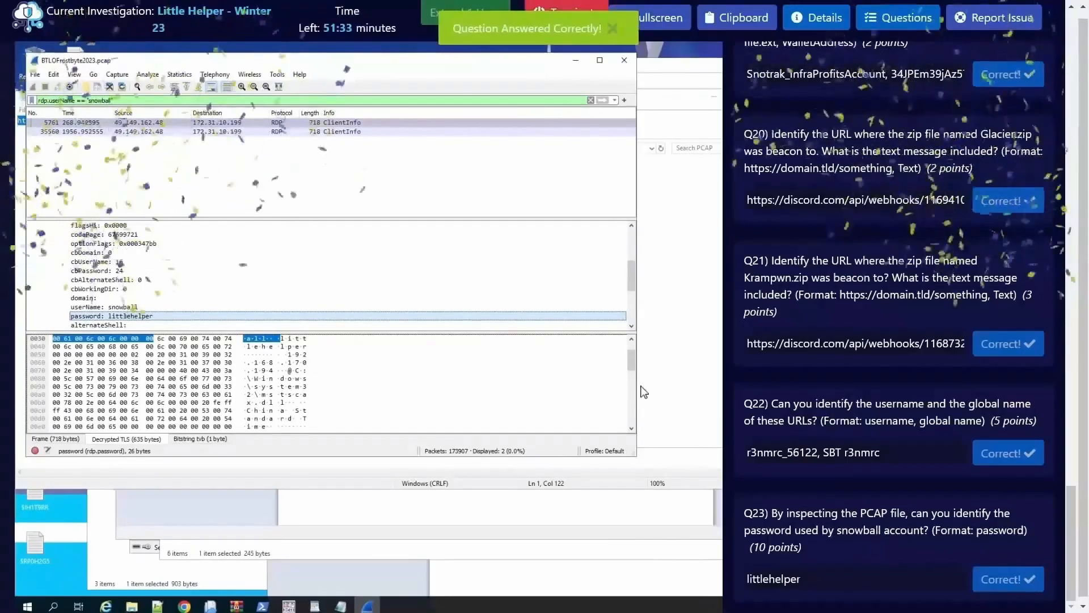